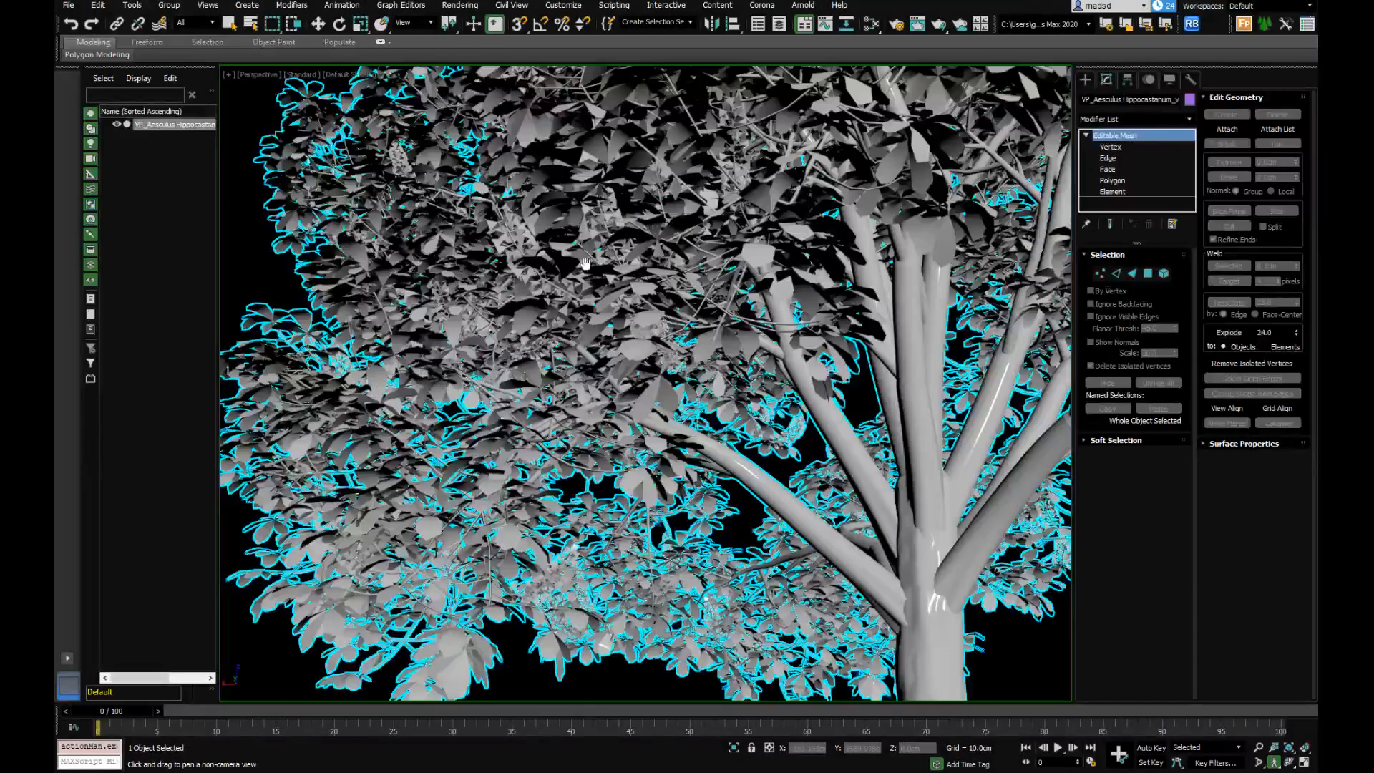
# Examine the chestnut tree mesh from several distances and angles, from dense foliage to trunk and main branches
pyautogui.scroll(8, 586, 264)
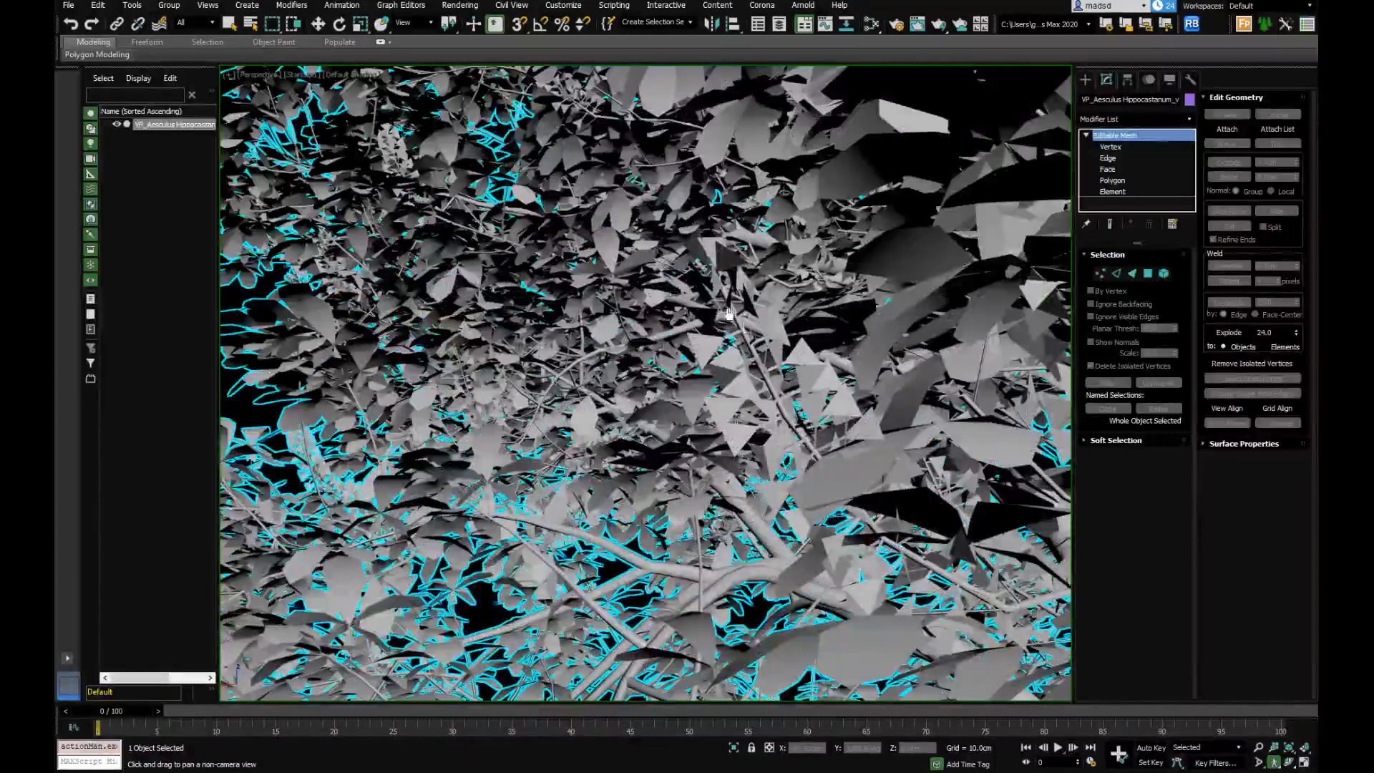
pyautogui.scroll(-8, 817, 151)
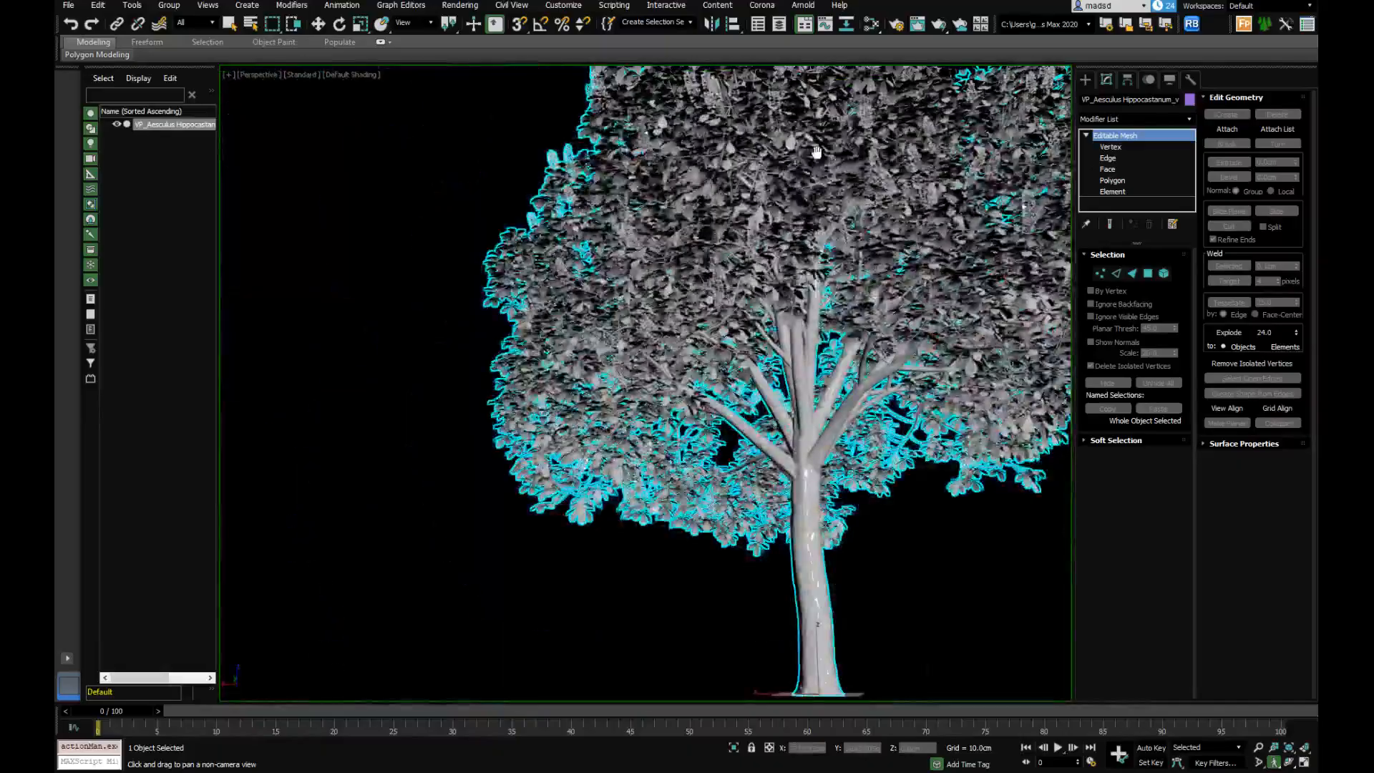
pyautogui.moveTo(816, 151); pyautogui.dragTo(887, 276, button='middle')
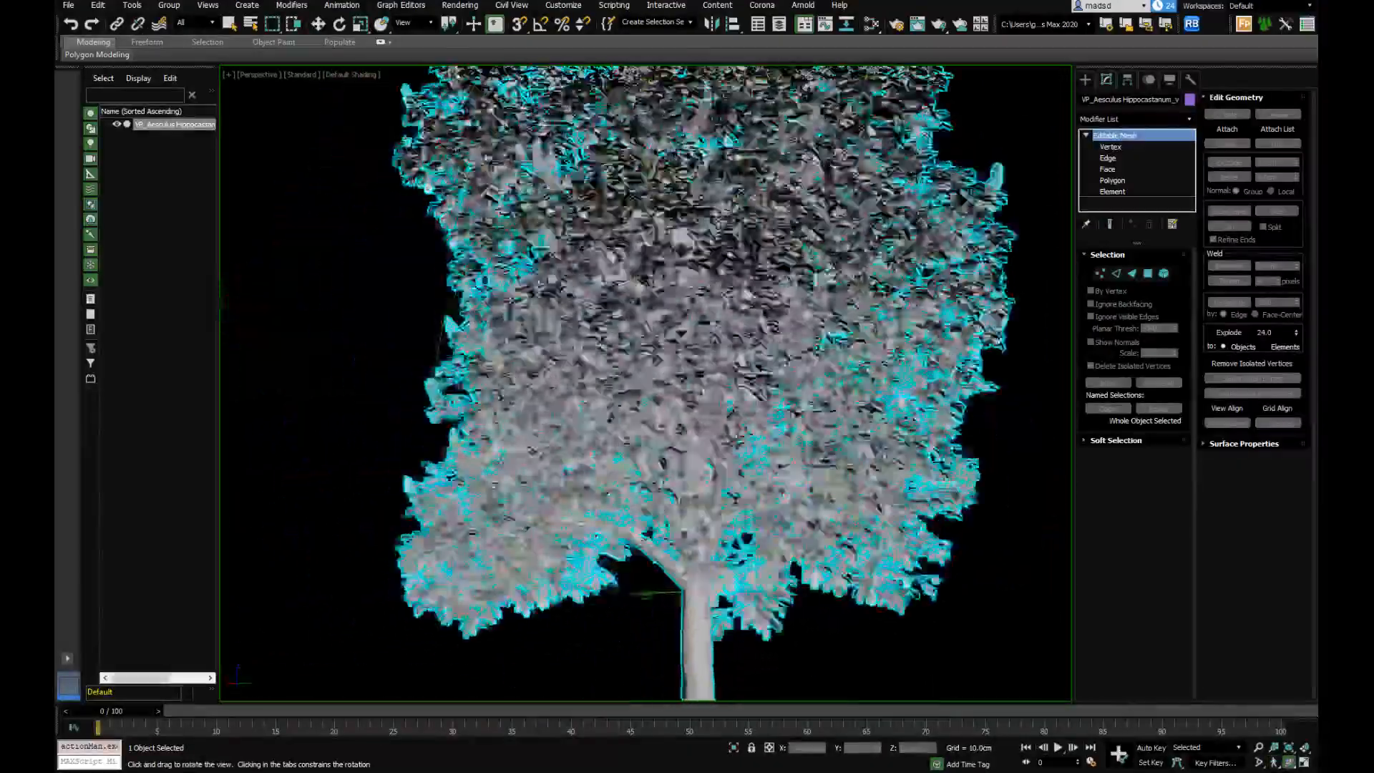
pyautogui.moveTo(681, 334)
pyautogui.keyDown('alt'); pyautogui.mouseDown(button='middle')
pyautogui.moveTo(759, 331)
pyautogui.moveTo(512, 326)
pyautogui.moveTo(703, 332)
pyautogui.moveTo(678, 350)
pyautogui.moveTo(662, 304)
pyautogui.moveTo(661, 364)
pyautogui.moveTo(684, 360)
pyautogui.moveTo(662, 356)
pyautogui.moveTo(667, 391)
pyautogui.moveTo(665, 352)
pyautogui.mouseUp(button='middle'); pyautogui.keyUp('alt')
pyautogui.scroll(-5, 671, 363)
pyautogui.scroll(3, 676, 359)
pyautogui.scroll(-3, 680, 359)
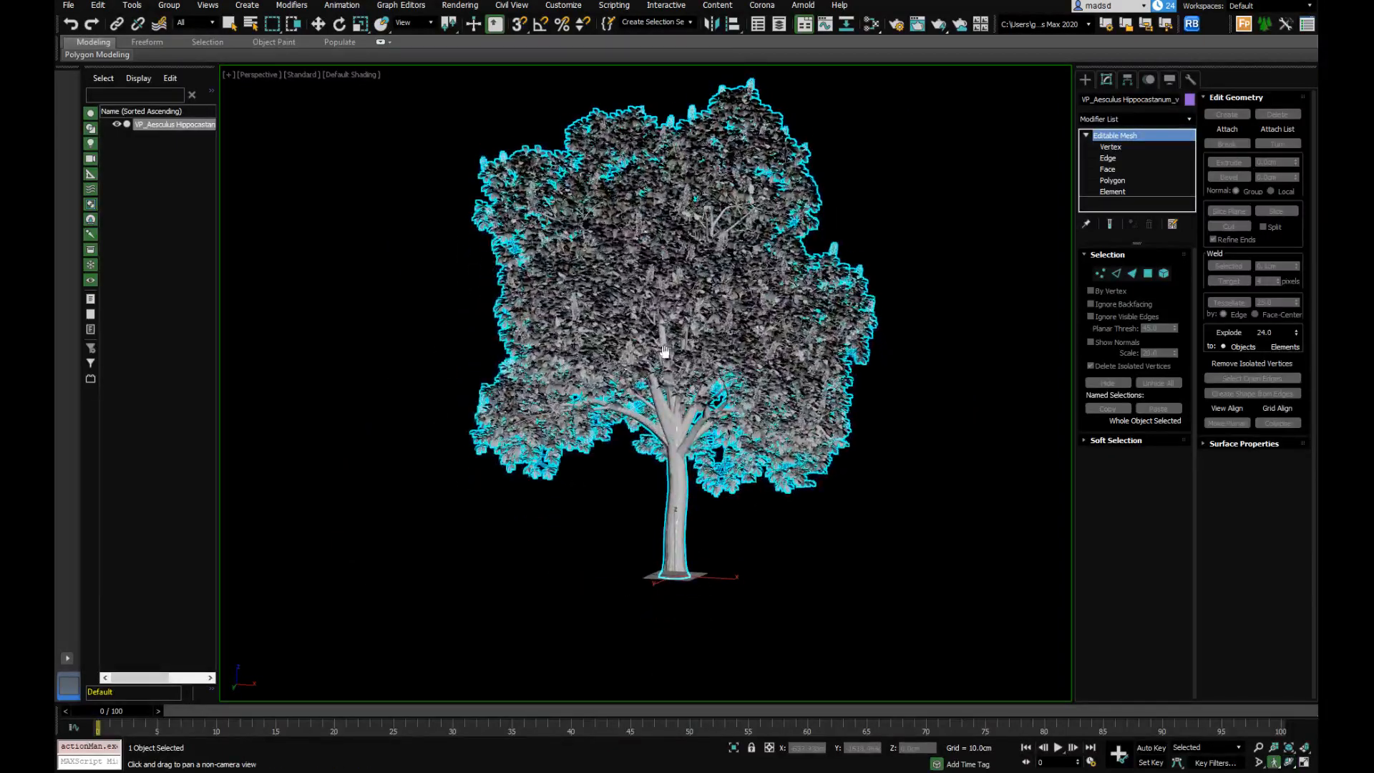
pyautogui.scroll(5, 664, 351)
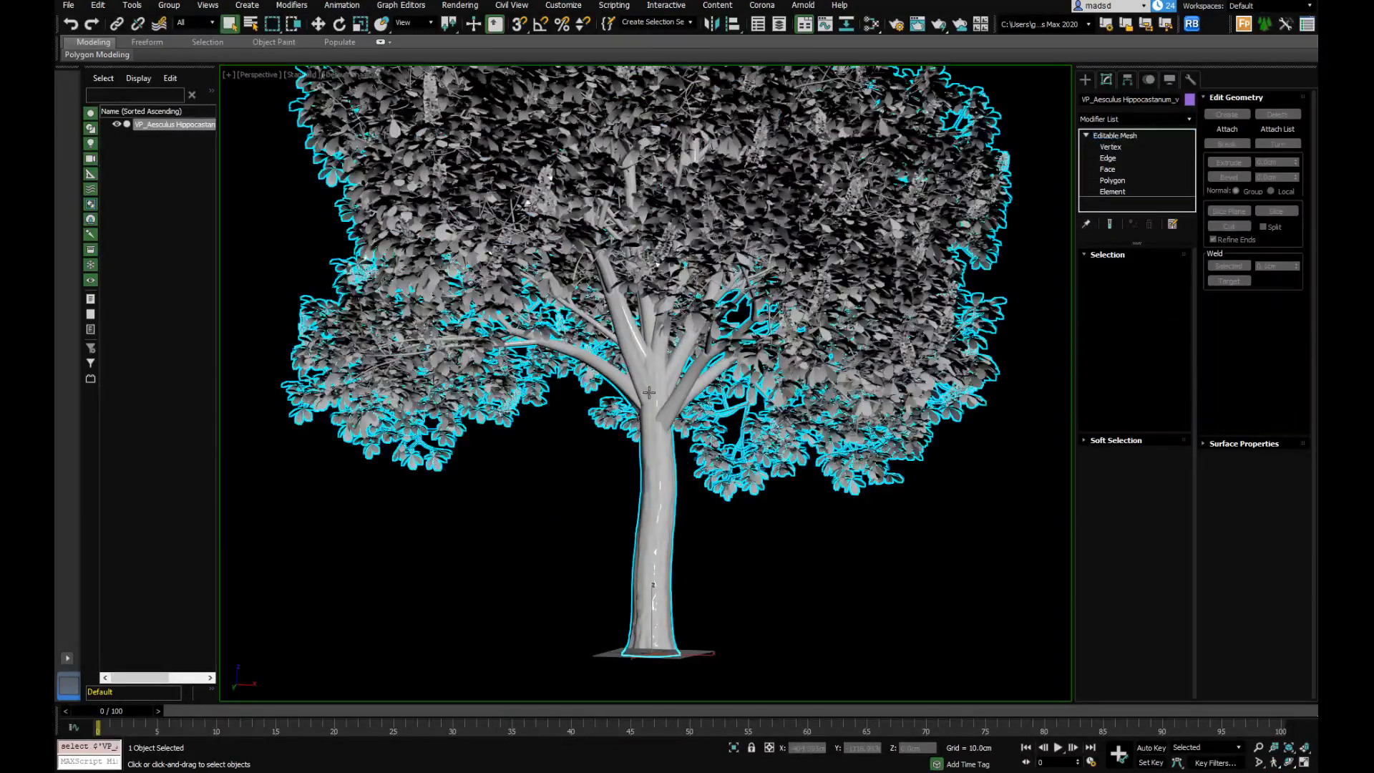
# Select the tree's polygons by material IDs 1, 2, 3 and 4 in turn to check which parts each covers
pyautogui.click(1112, 180)
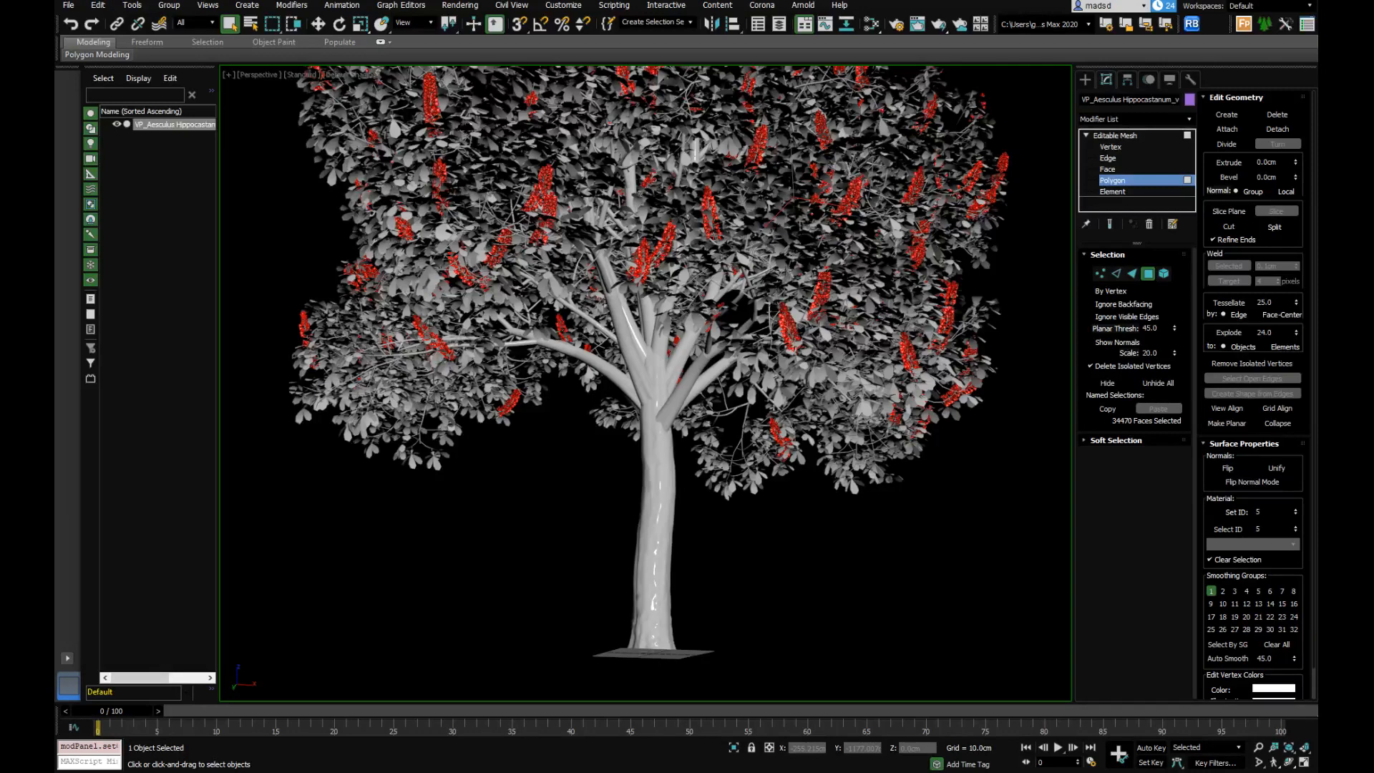
pyautogui.doubleClick(1263, 528)
pyautogui.click(1235, 531)
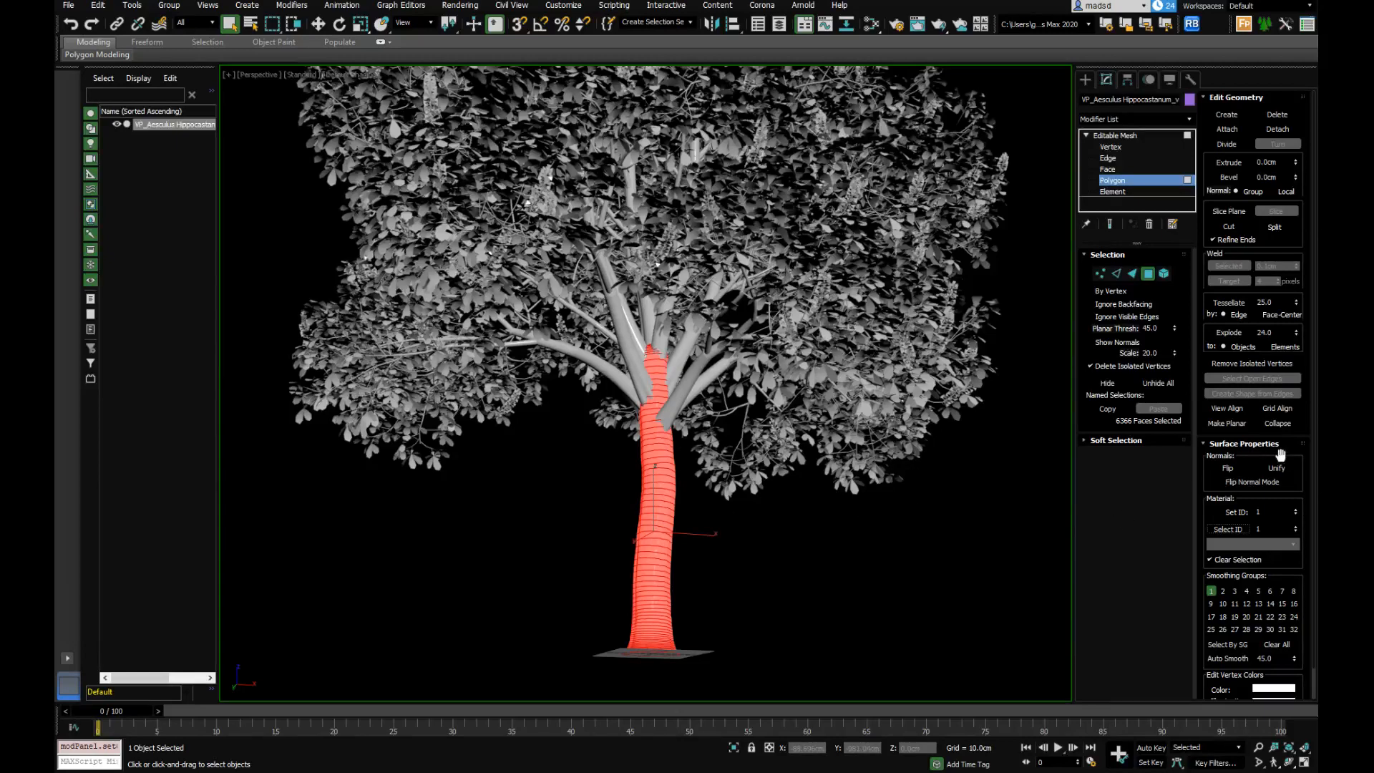
pyautogui.click(1295, 526)
pyautogui.click(1231, 531)
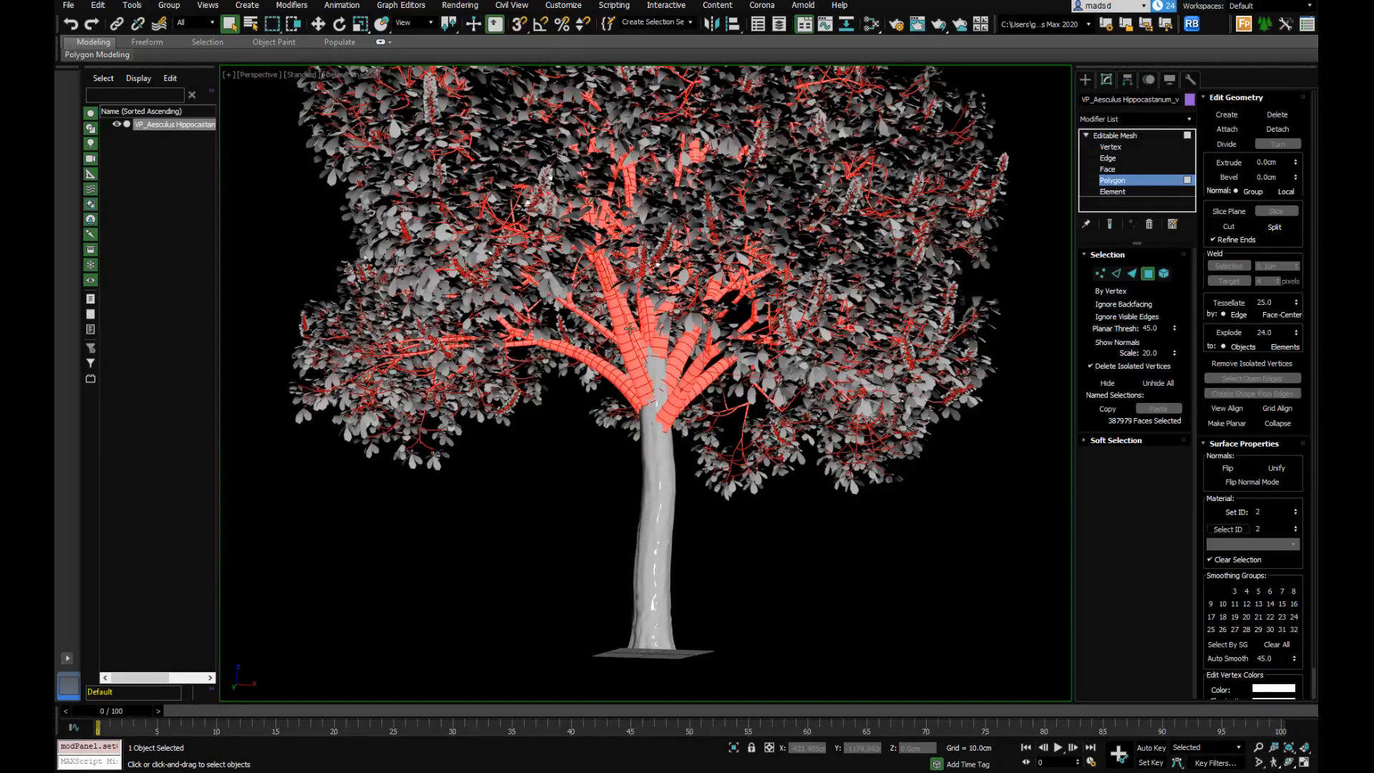
pyautogui.click(1296, 525)
pyautogui.click(1239, 533)
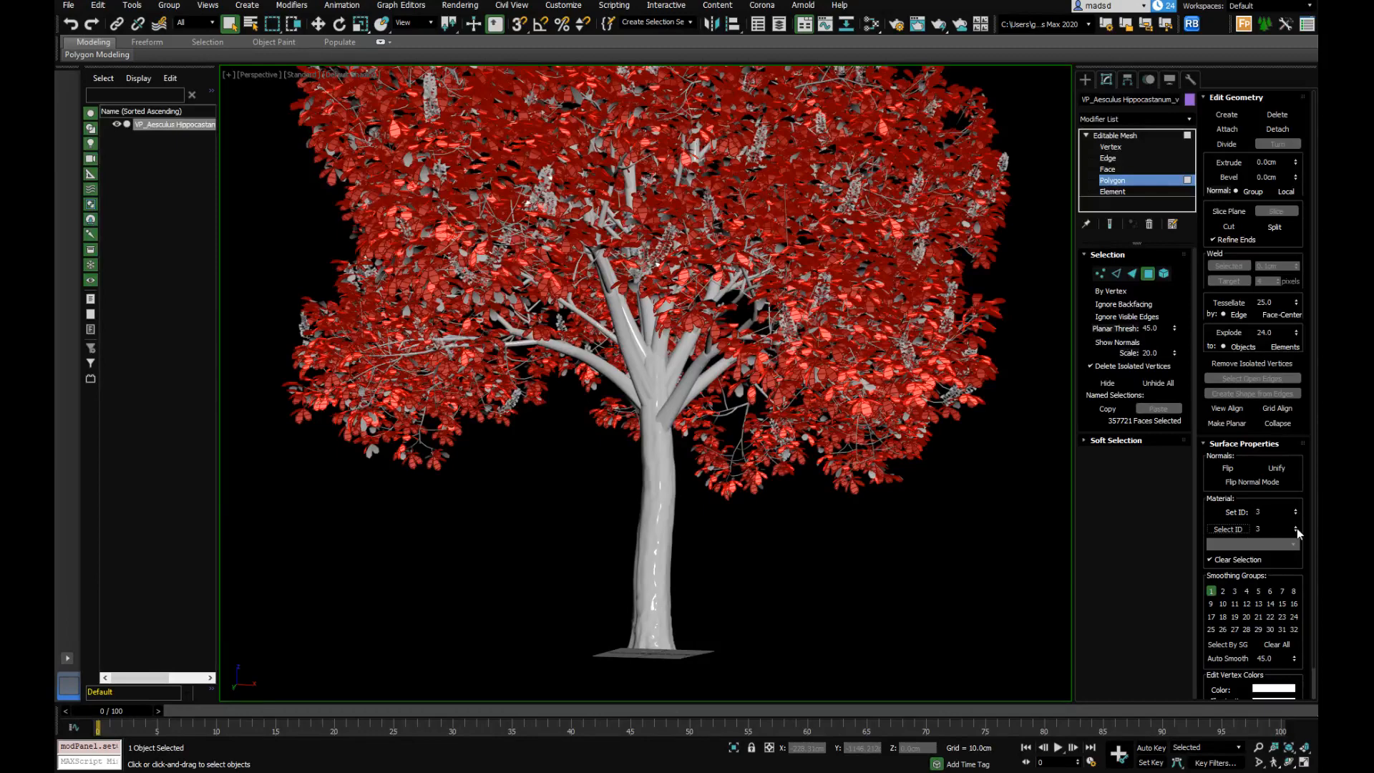
pyautogui.click(1296, 526)
pyautogui.click(1239, 530)
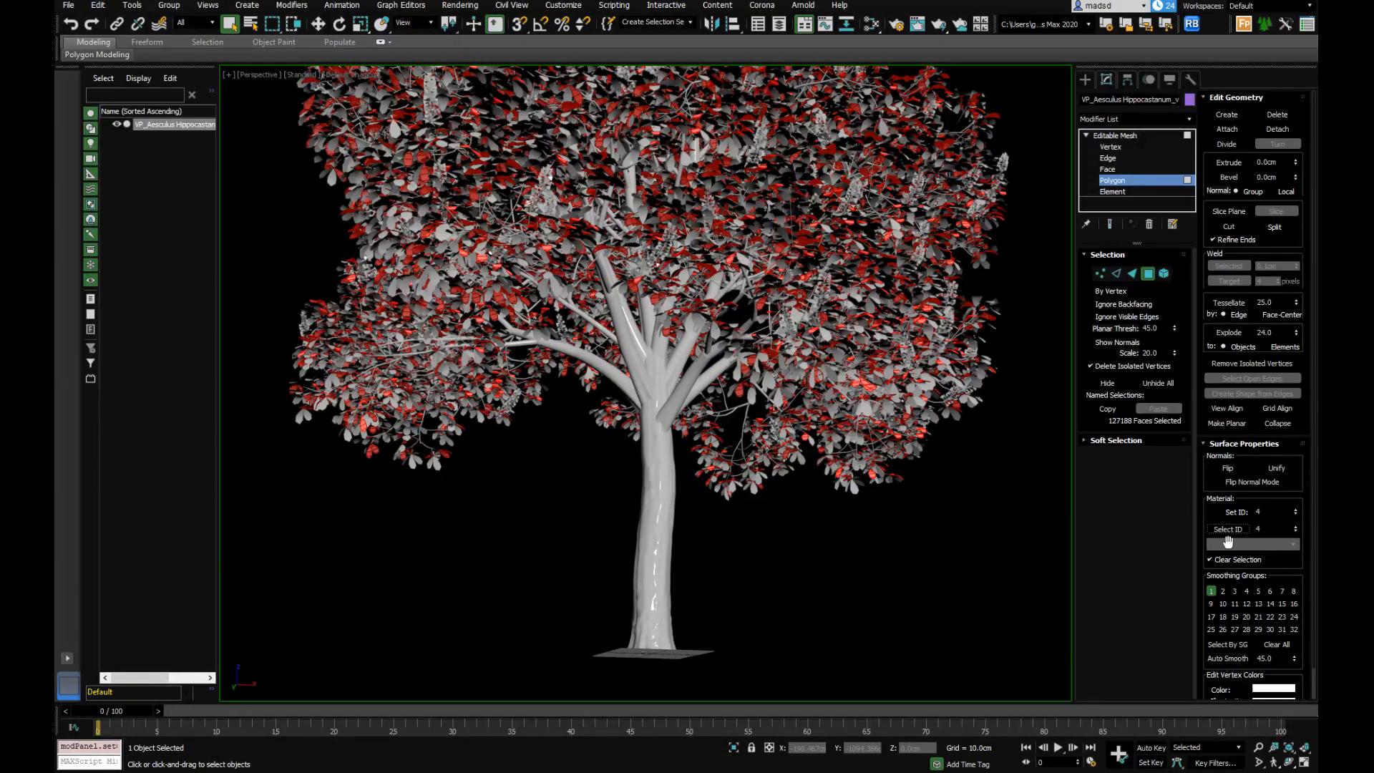
# Assign material ID 3 to the selected leaf polygons and select all polygons with that ID
pyautogui.doubleClick(1261, 529)
pyautogui.write('3')
pyautogui.press('Return')
pyautogui.click(1226, 529)
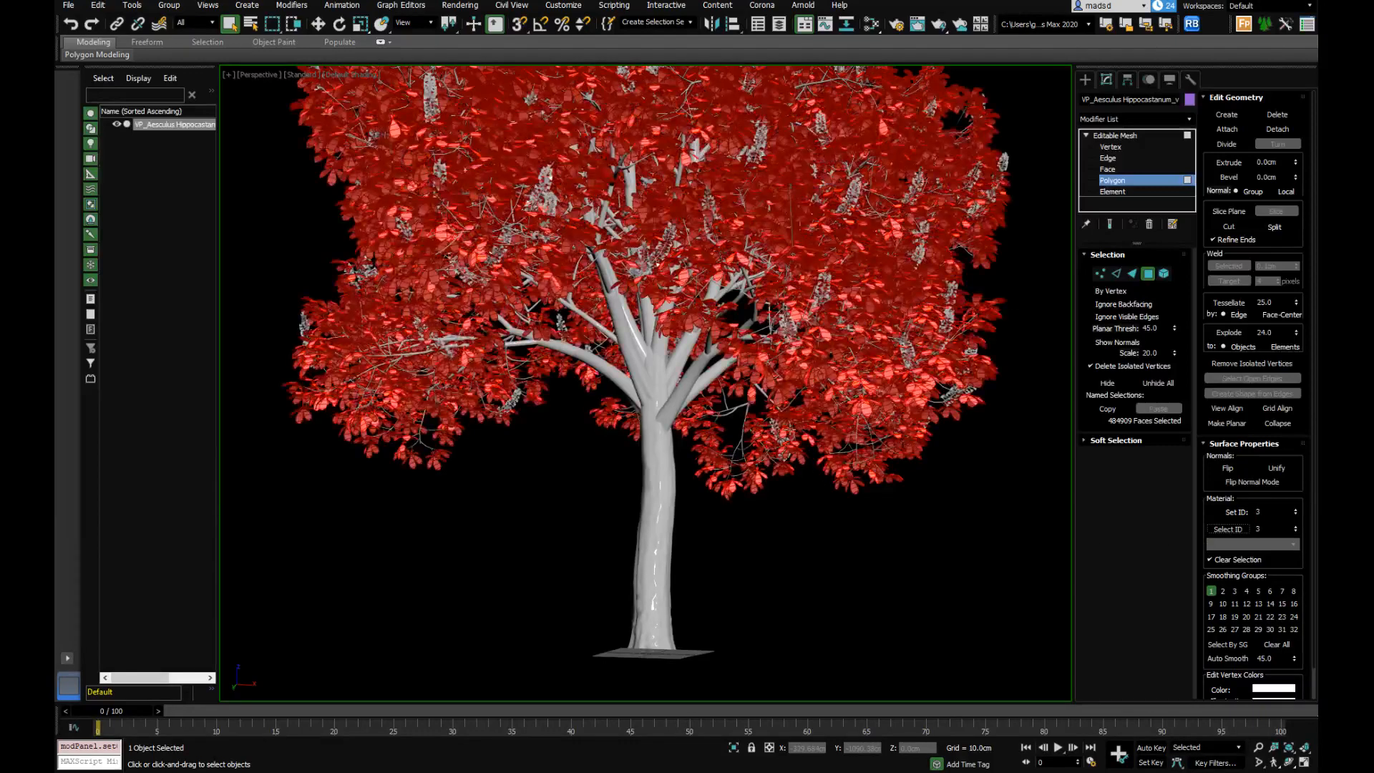
# Inspect the leaf selection, select the flower polygons by material ID 4, and return to the whole-object level
pyautogui.hotkey('ctrl', 'r')
pyautogui.moveTo(624, 287); pyautogui.dragTo(642, 310)
pyautogui.scroll(5, 641, 310)
pyautogui.moveTo(639, 302)
pyautogui.mouseDown(button='middle')
pyautogui.moveTo(671, 268)
pyautogui.moveTo(646, 286)
pyautogui.mouseUp(button='middle')
pyautogui.scroll(-8, 642, 310)
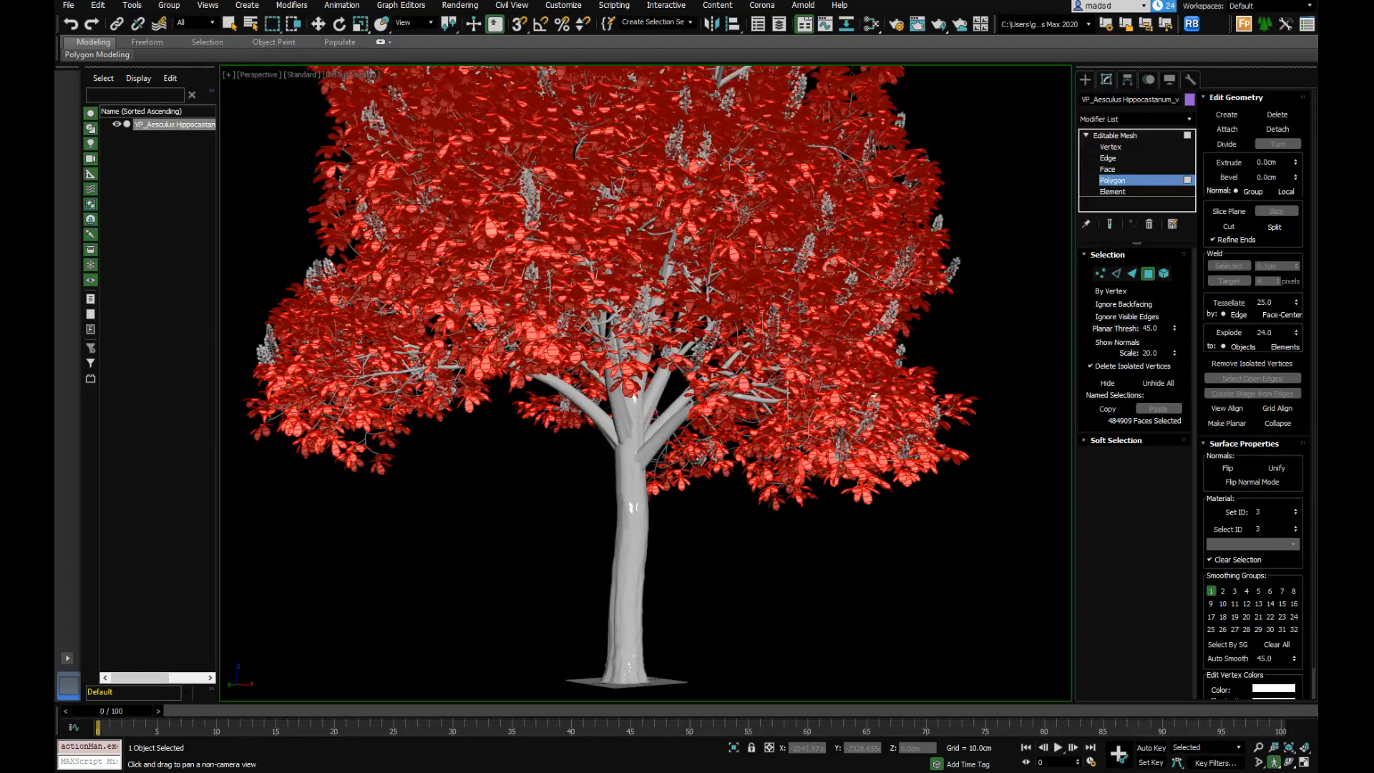
pyautogui.click(1222, 531)
pyautogui.click(1295, 531)
pyautogui.click(1295, 531)
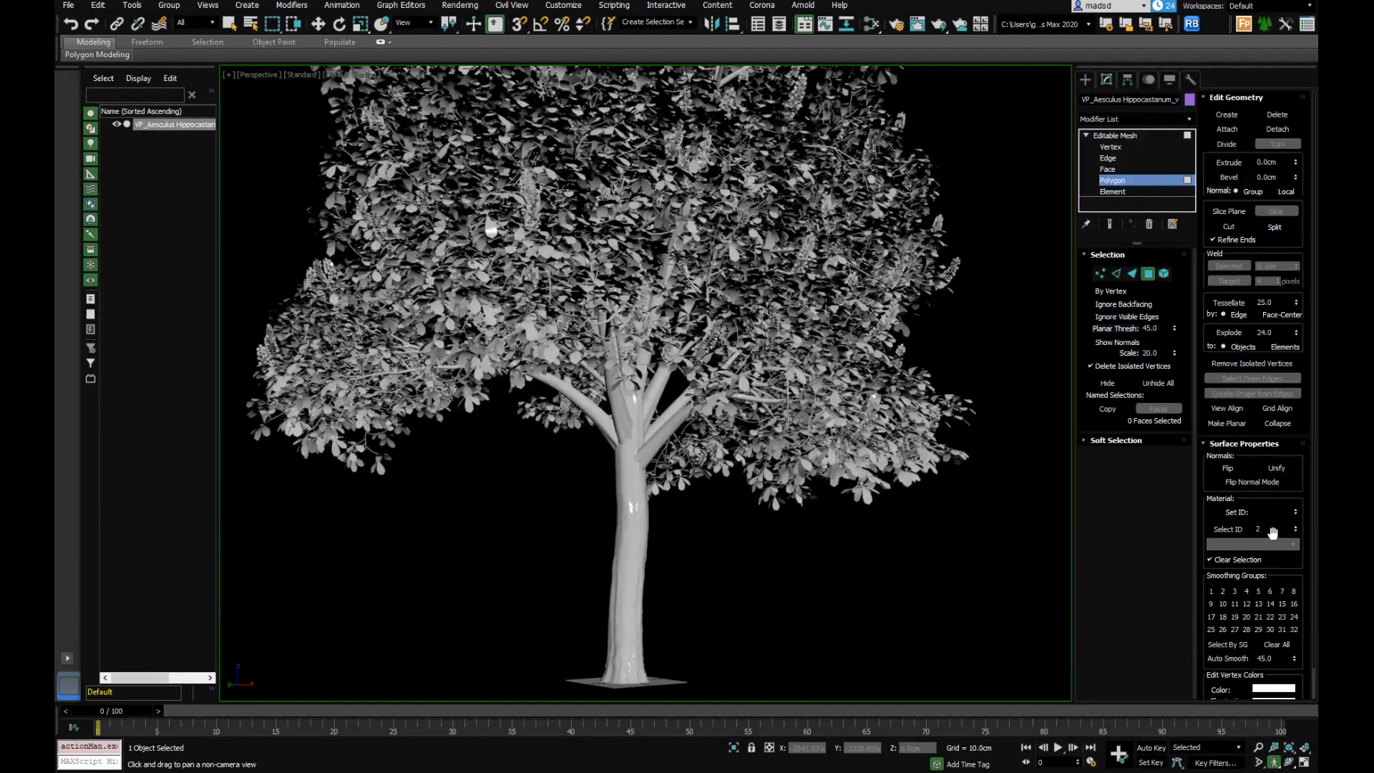
pyautogui.click(1229, 530)
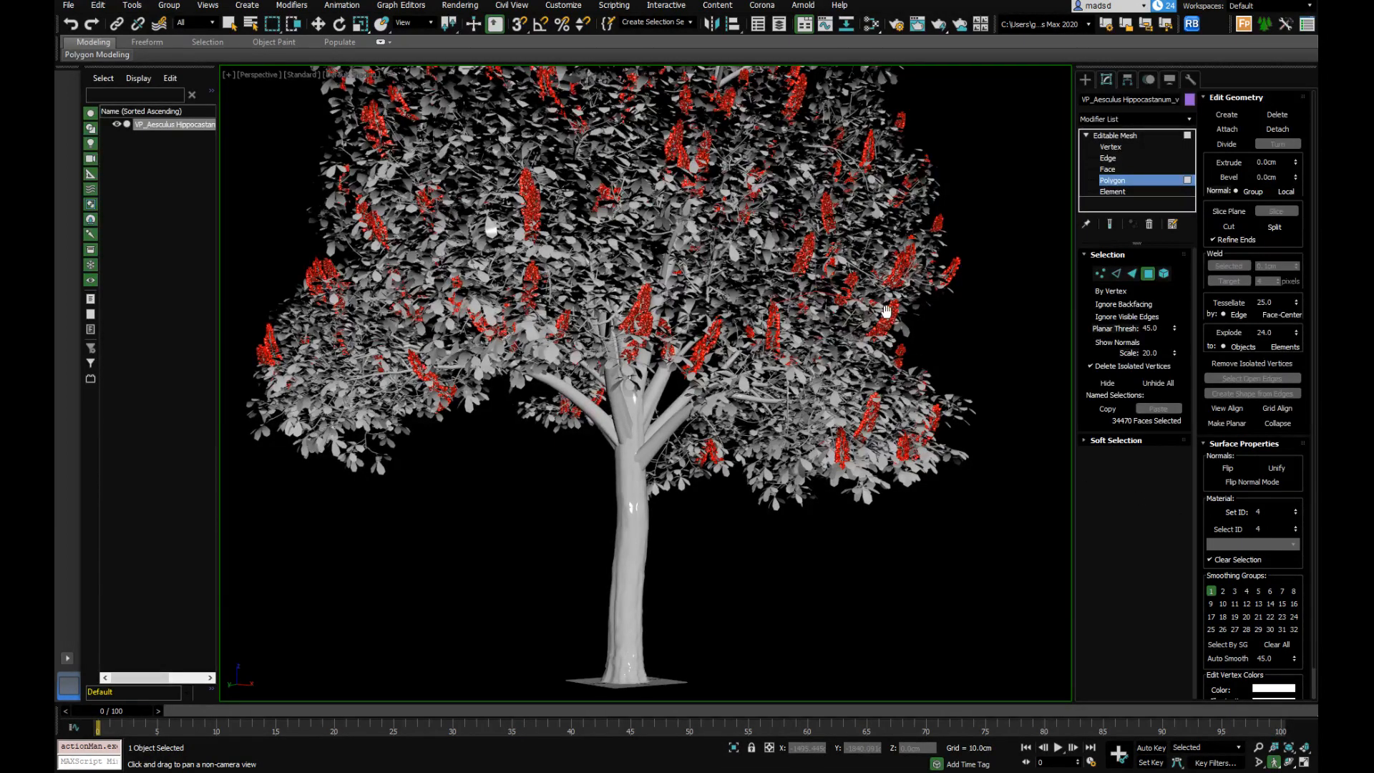
pyautogui.click(1111, 136)
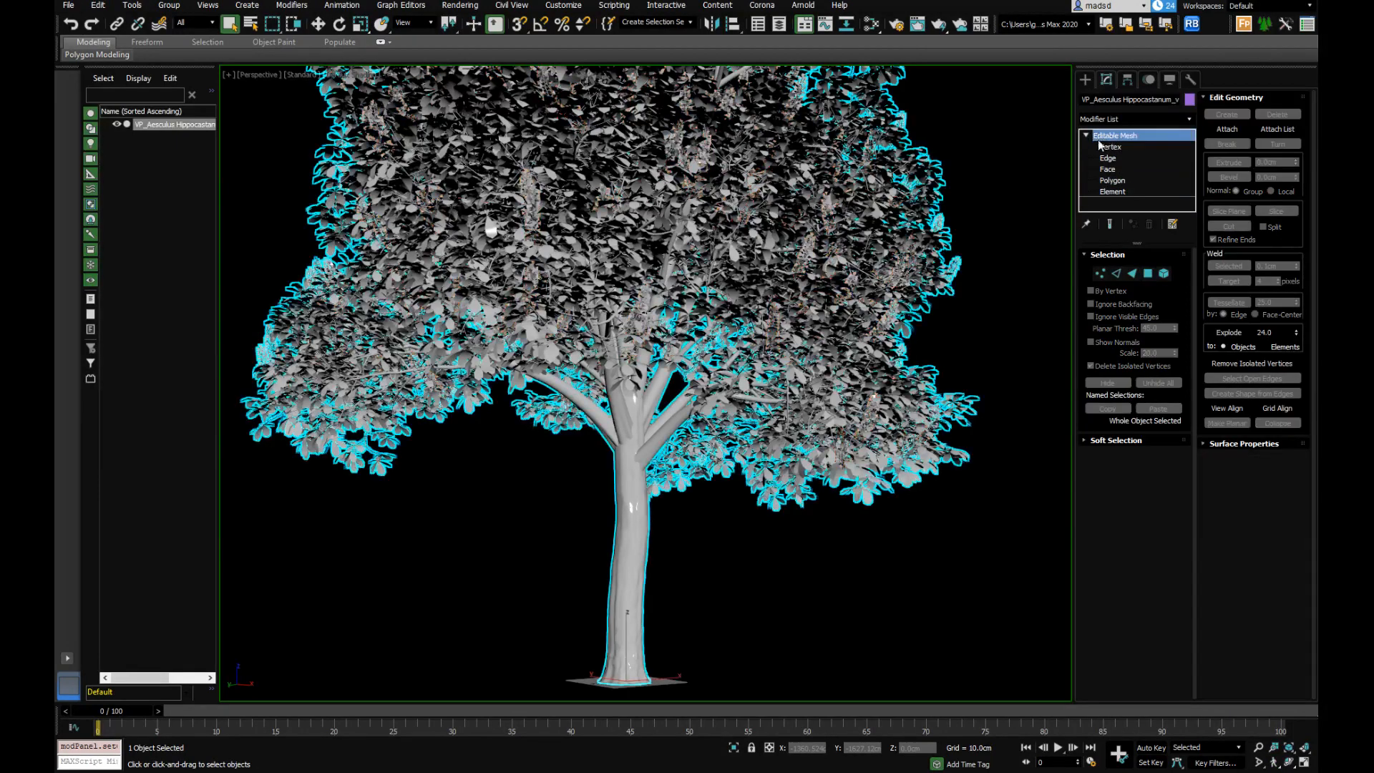
# Deselect the tree, open the Slate Material Editor and place its window beside the tree
pyautogui.click(671, 546)
pyautogui.press('z')
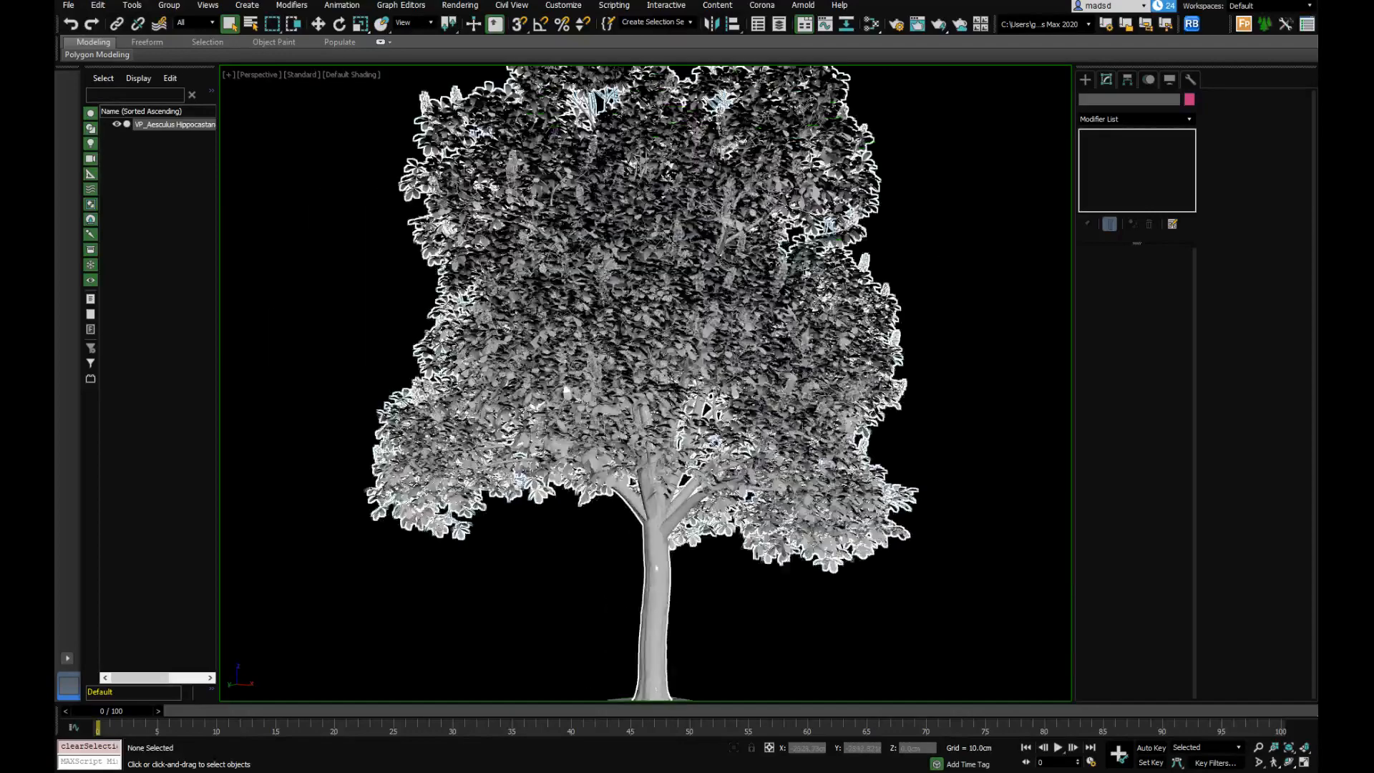
pyautogui.scroll(-3, 607, 353)
pyautogui.moveTo(643, 315); pyautogui.dragTo(679, 333, button='middle')
pyautogui.click(871, 24)
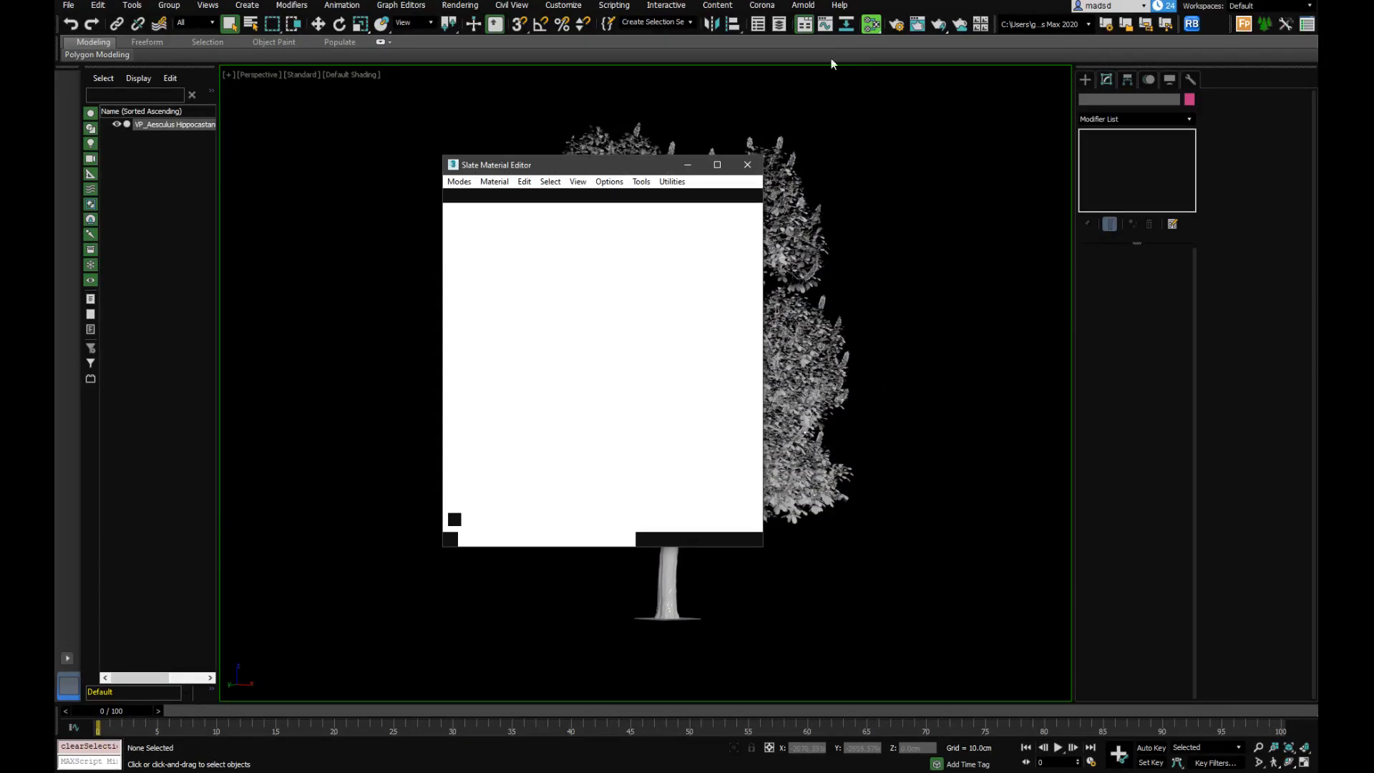
pyautogui.moveTo(644, 166)
pyautogui.mouseDown()
pyautogui.moveTo(356, 152)
pyautogui.moveTo(450, 153)
pyautogui.moveTo(428, 143)
pyautogui.mouseUp()
pyautogui.scroll(3, 437, 262)
pyautogui.moveTo(447, 246); pyautogui.dragTo(447, 256)
# Select the whole tree with the Move tool and assign the Physical material to it
pyautogui.rightClick(664, 317)
pyautogui.rightClick(674, 329)
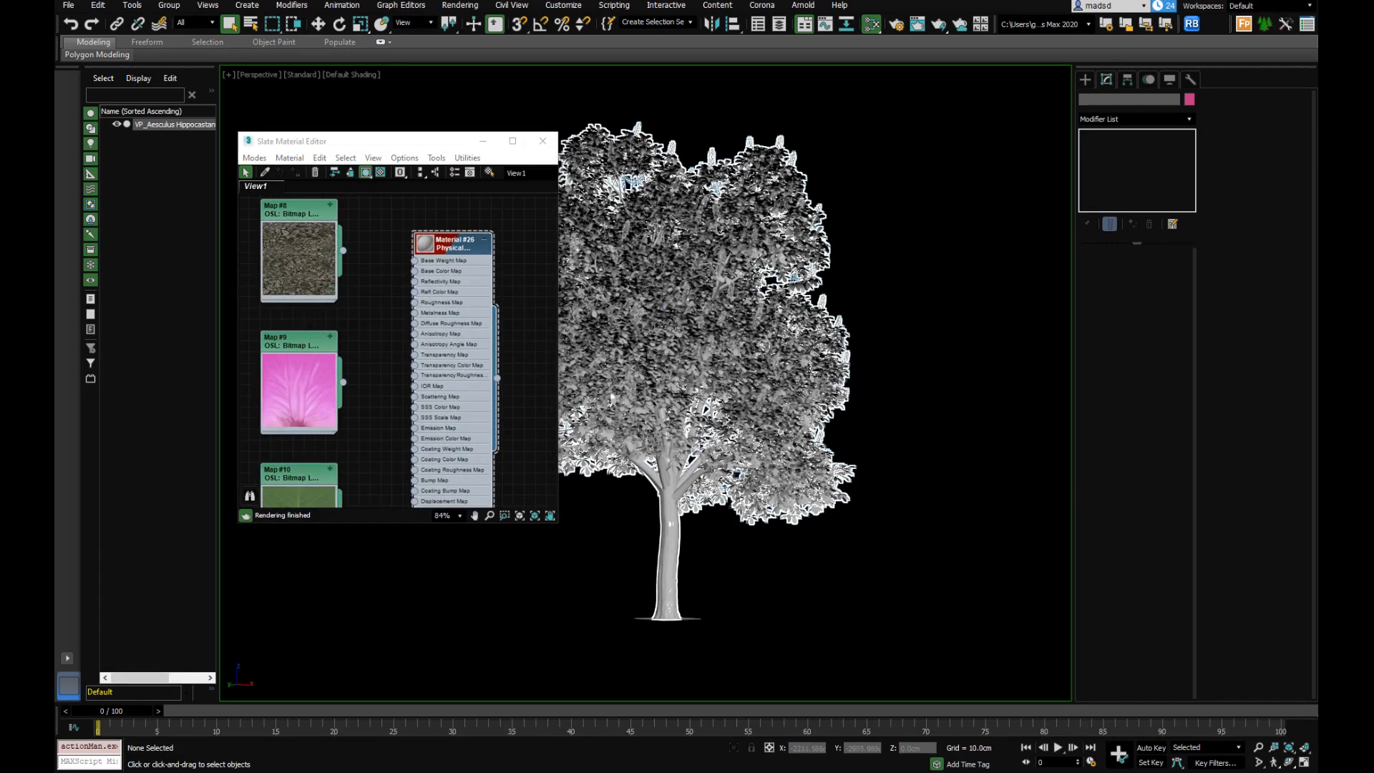
pyautogui.rightClick(676, 320)
pyautogui.click(680, 336)
pyautogui.click(679, 336)
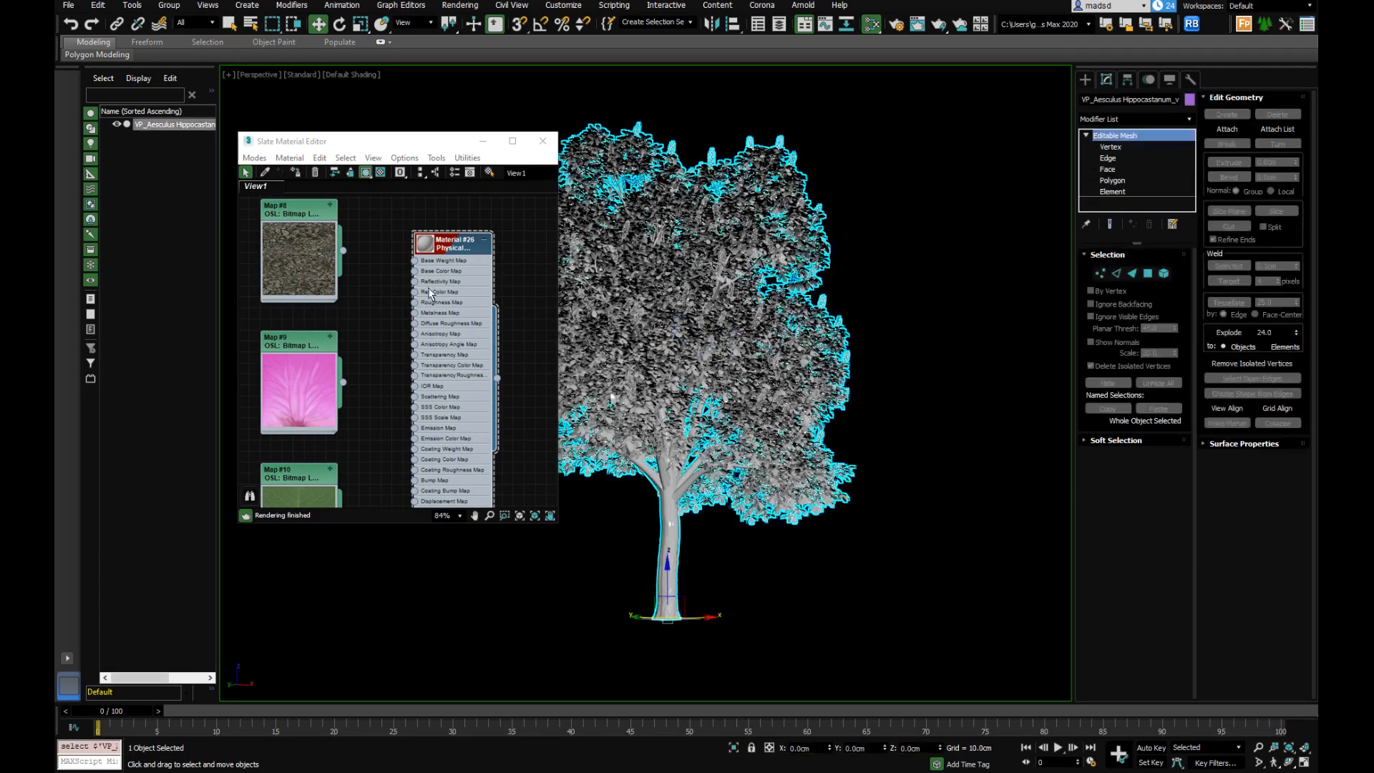
pyautogui.rightClick(451, 242)
pyautogui.click(478, 259)
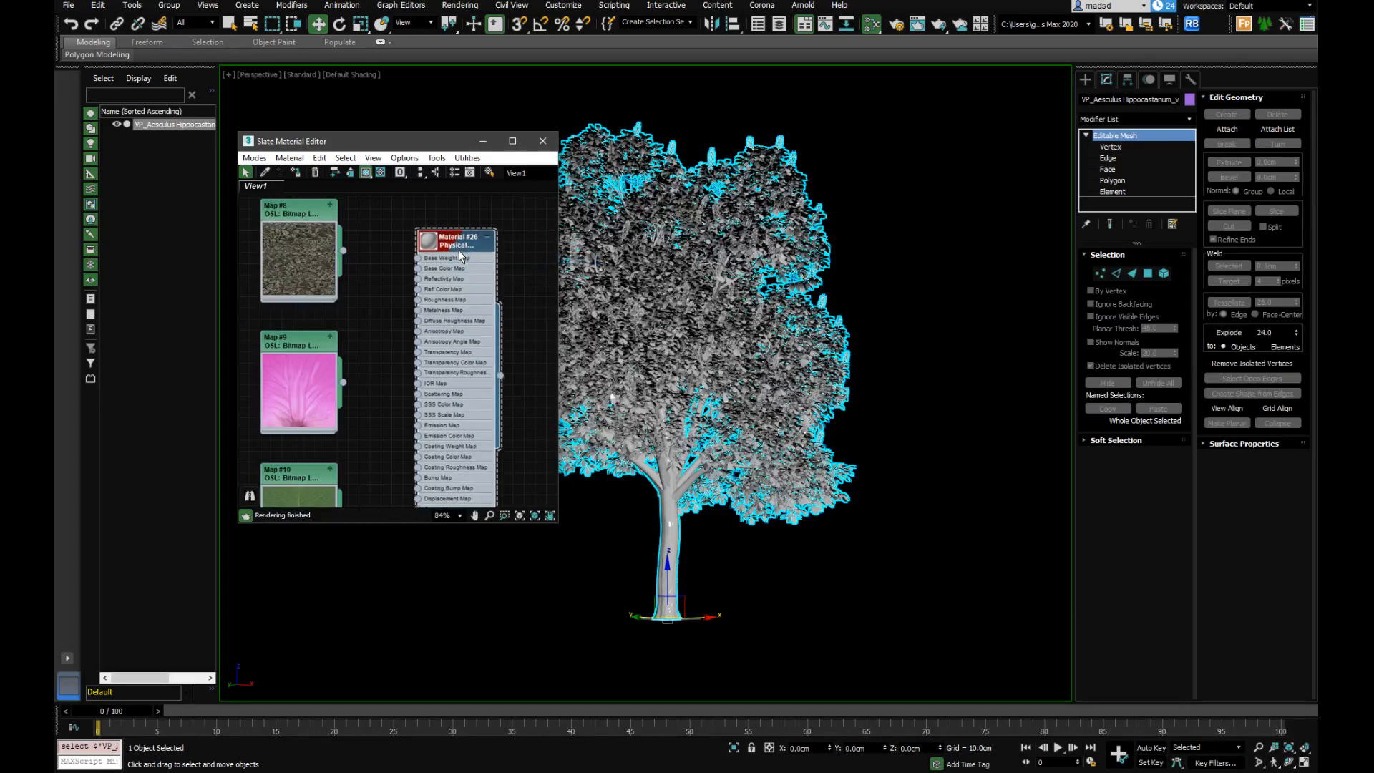
# Arrange the bark, leaf and pink flower bitmap nodes in that order in a column beside the material node
pyautogui.moveTo(455, 245)
pyautogui.mouseDown()
pyautogui.moveTo(449, 221)
pyautogui.moveTo(438, 241)
pyautogui.mouseUp()
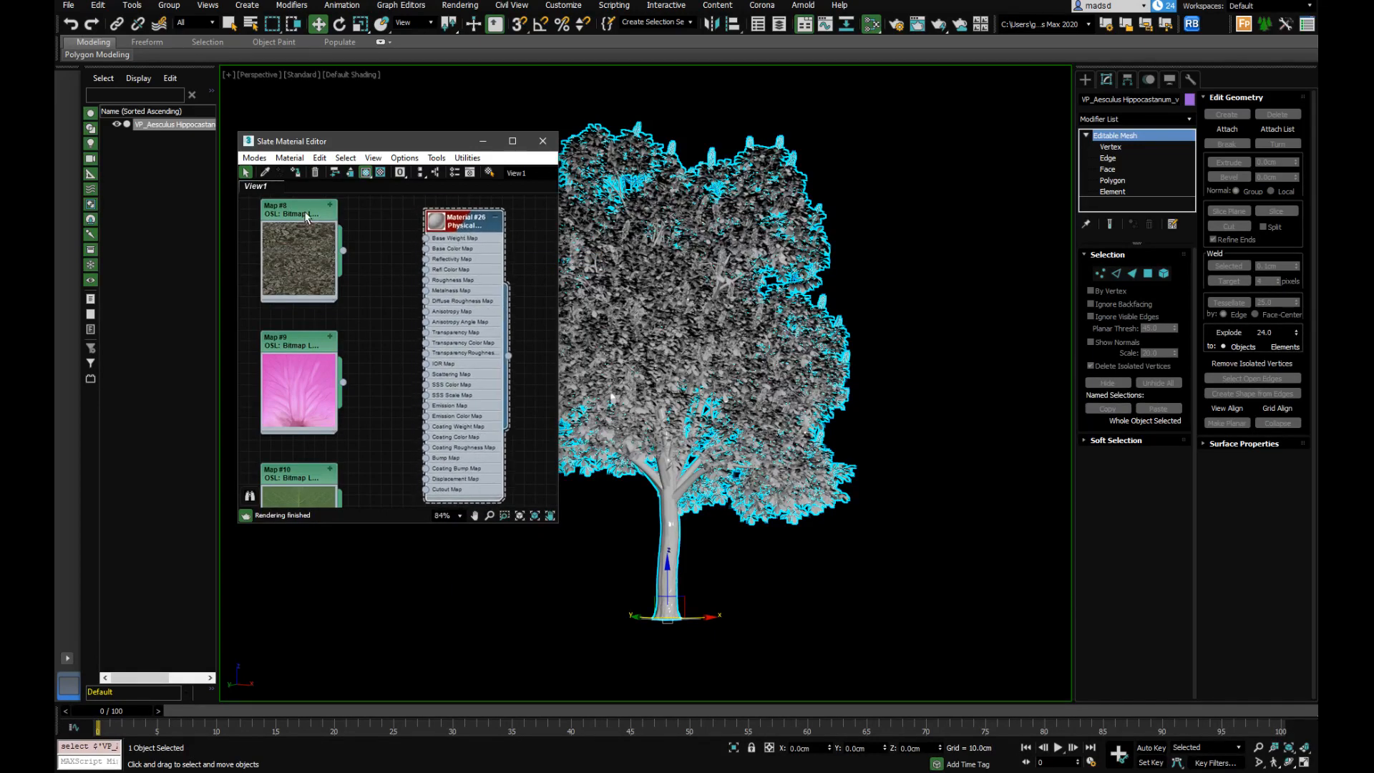
pyautogui.moveTo(304, 213); pyautogui.dragTo(315, 212)
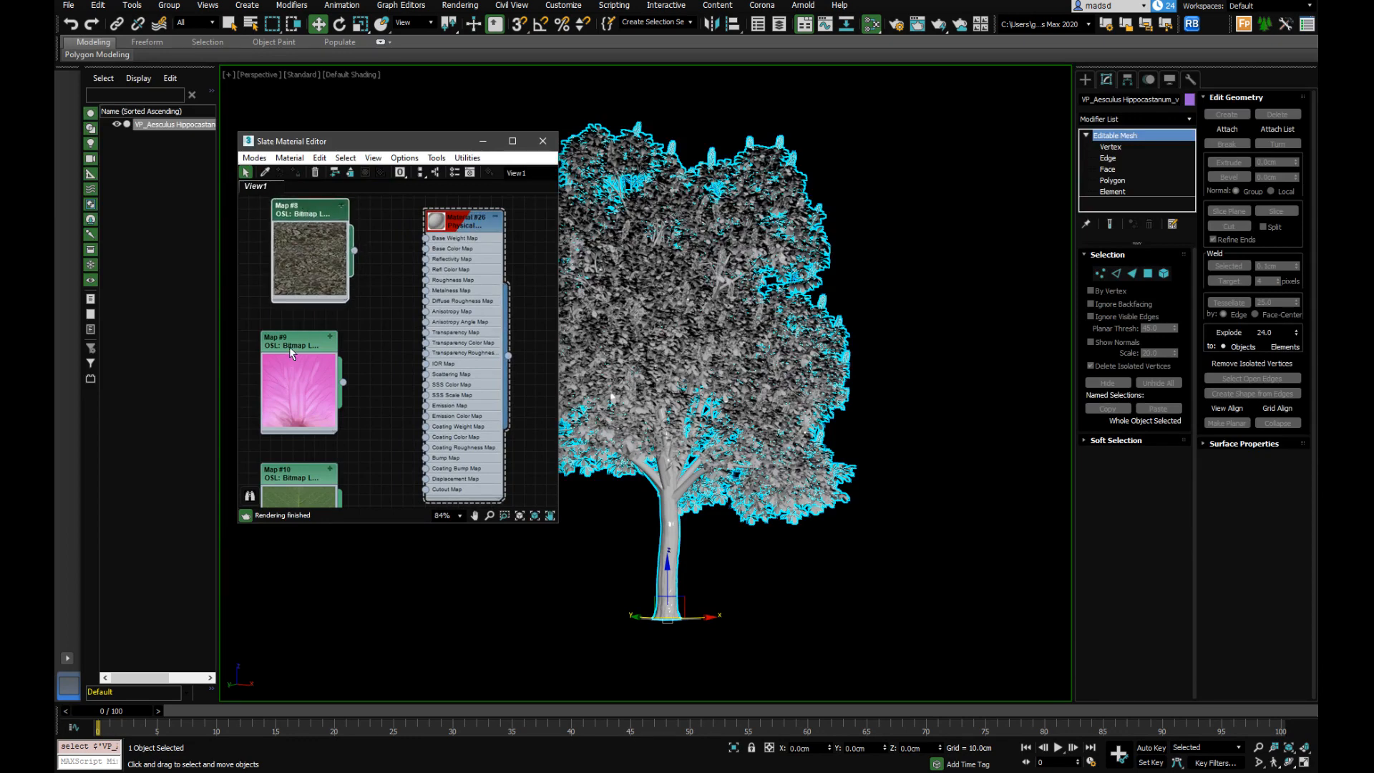
pyautogui.moveTo(290, 355); pyautogui.dragTo(311, 343)
pyautogui.moveTo(299, 469); pyautogui.dragTo(363, 257)
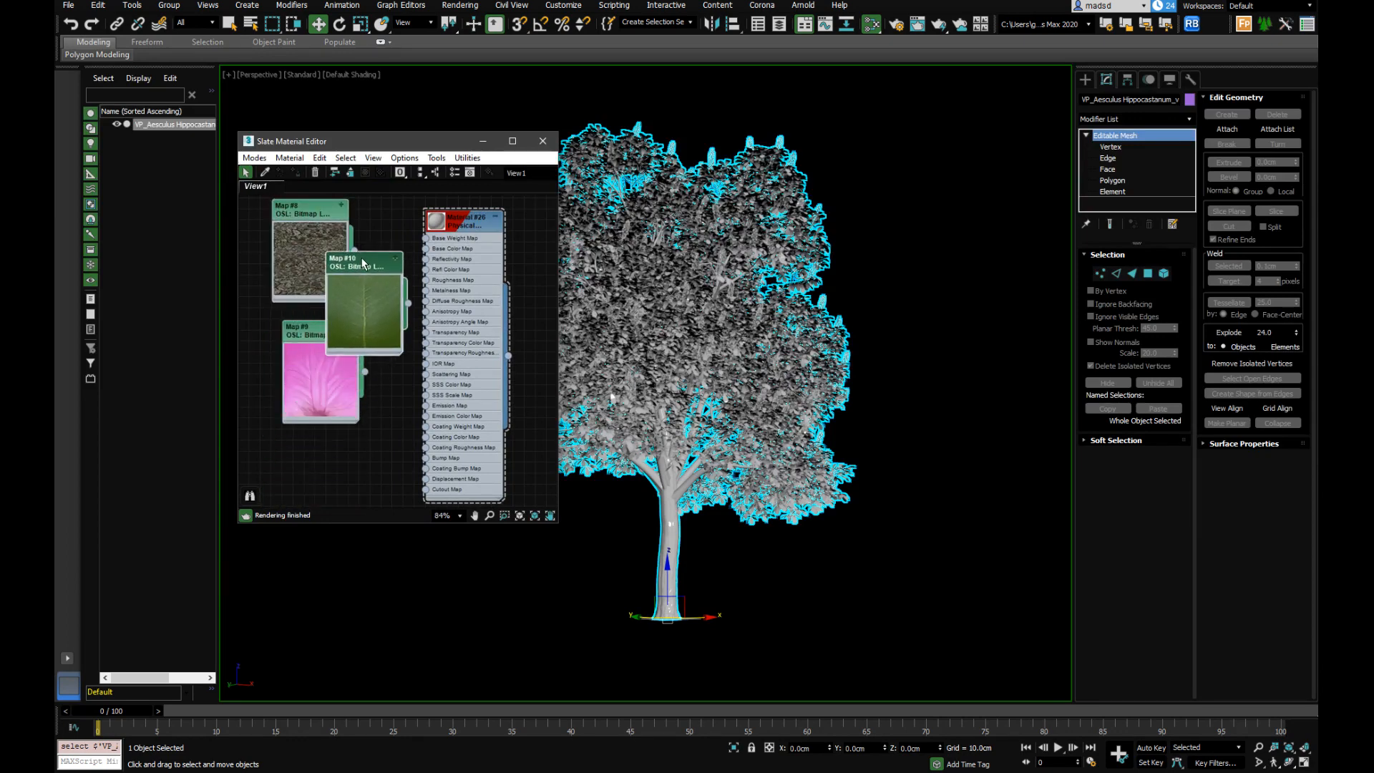
pyautogui.moveTo(315, 336); pyautogui.dragTo(292, 435)
pyautogui.moveTo(363, 276); pyautogui.dragTo(298, 320)
pyautogui.moveTo(316, 214); pyautogui.dragTo(304, 206)
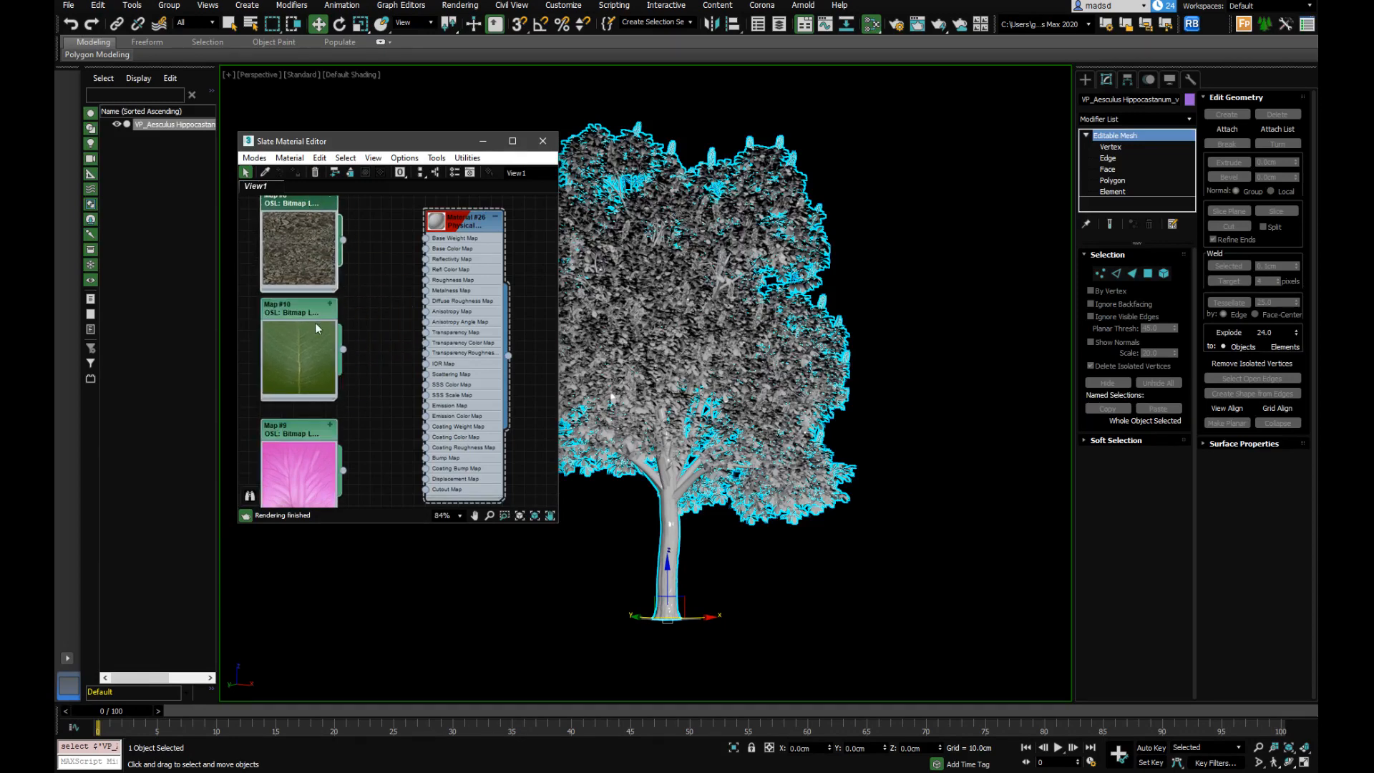
# Display the Material/Map Browser and widen the Slate Material Editor window to fit the node graph
pyautogui.moveTo(369, 146)
pyautogui.mouseDown()
pyautogui.moveTo(400, 153)
pyautogui.moveTo(380, 149)
pyautogui.mouseUp()
pyautogui.scroll(-2, 454, 348)
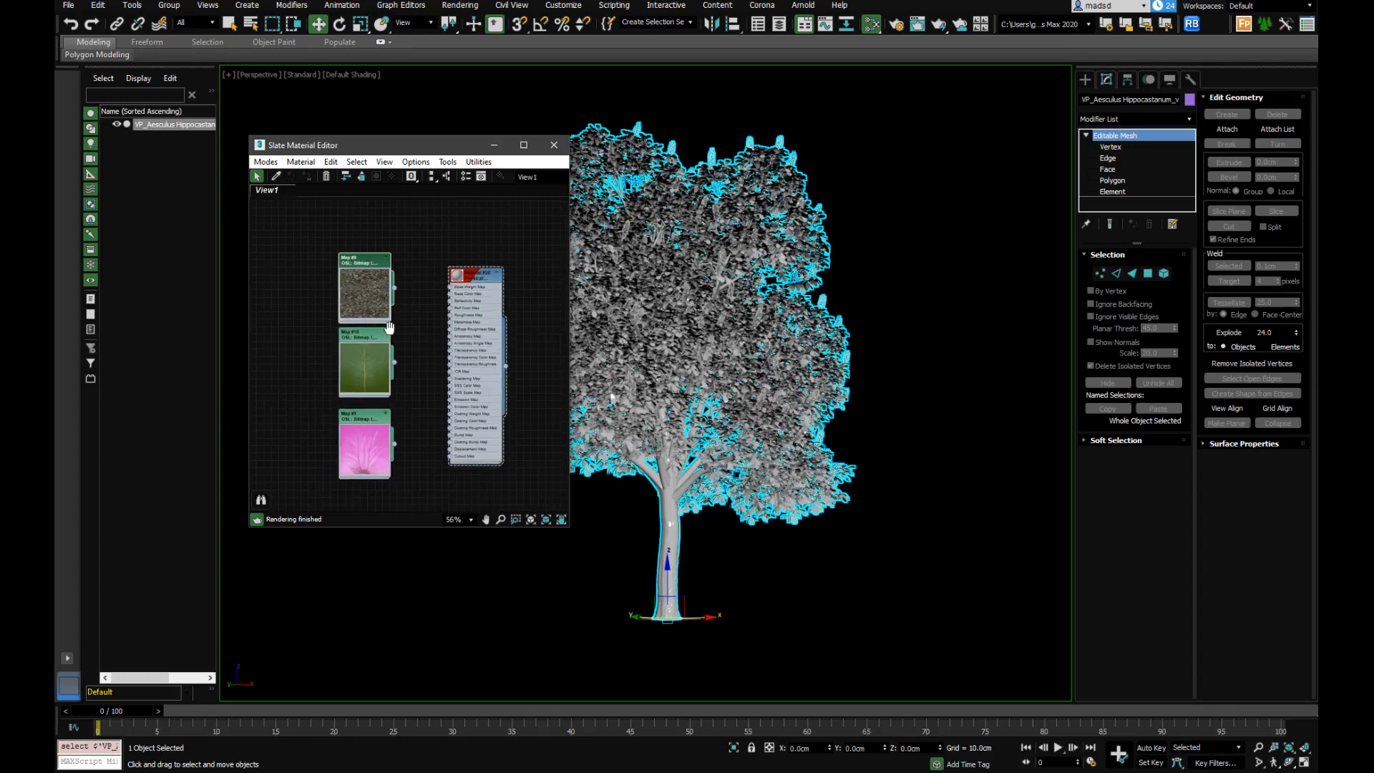
pyautogui.scroll(-2, 395, 322)
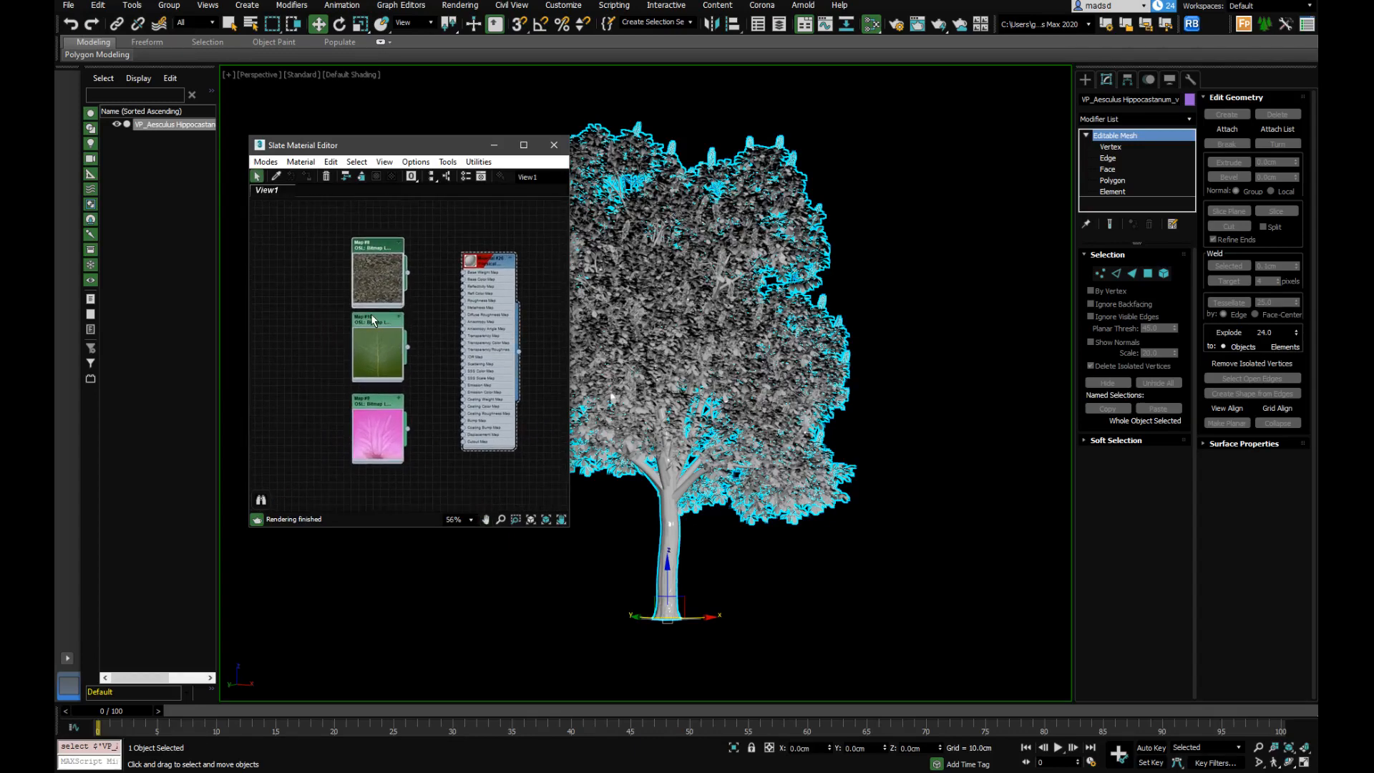
pyautogui.press('o')
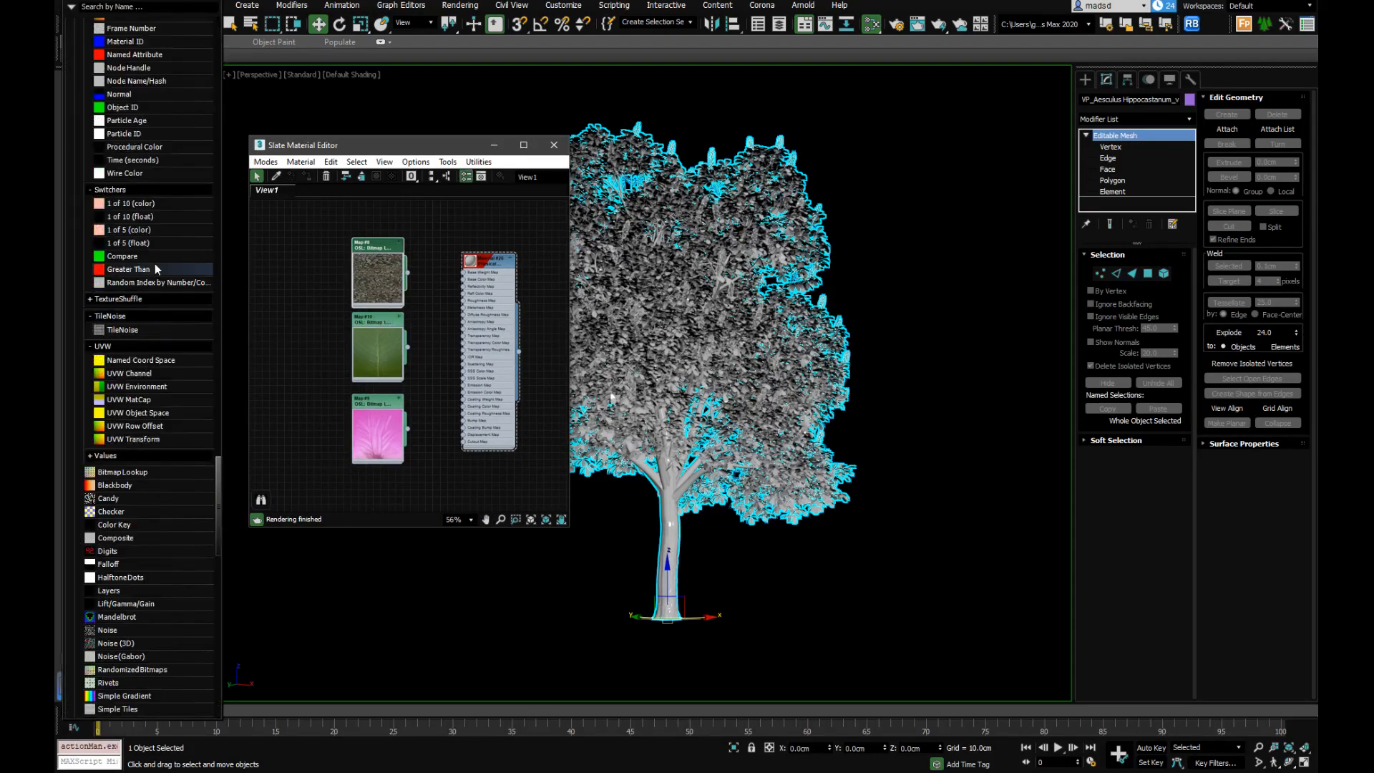
pyautogui.moveTo(445, 148); pyautogui.dragTo(444, 149)
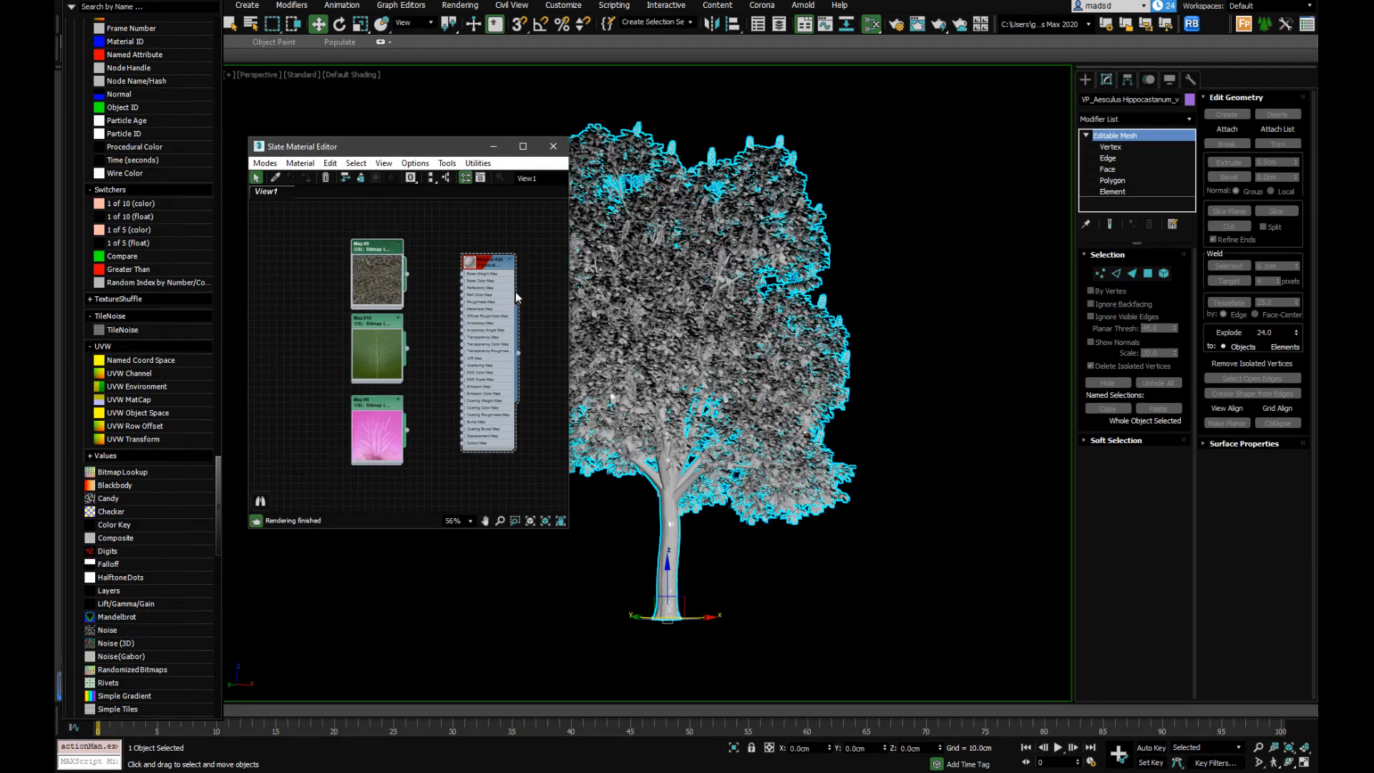
pyautogui.moveTo(483, 268); pyautogui.dragTo(470, 268)
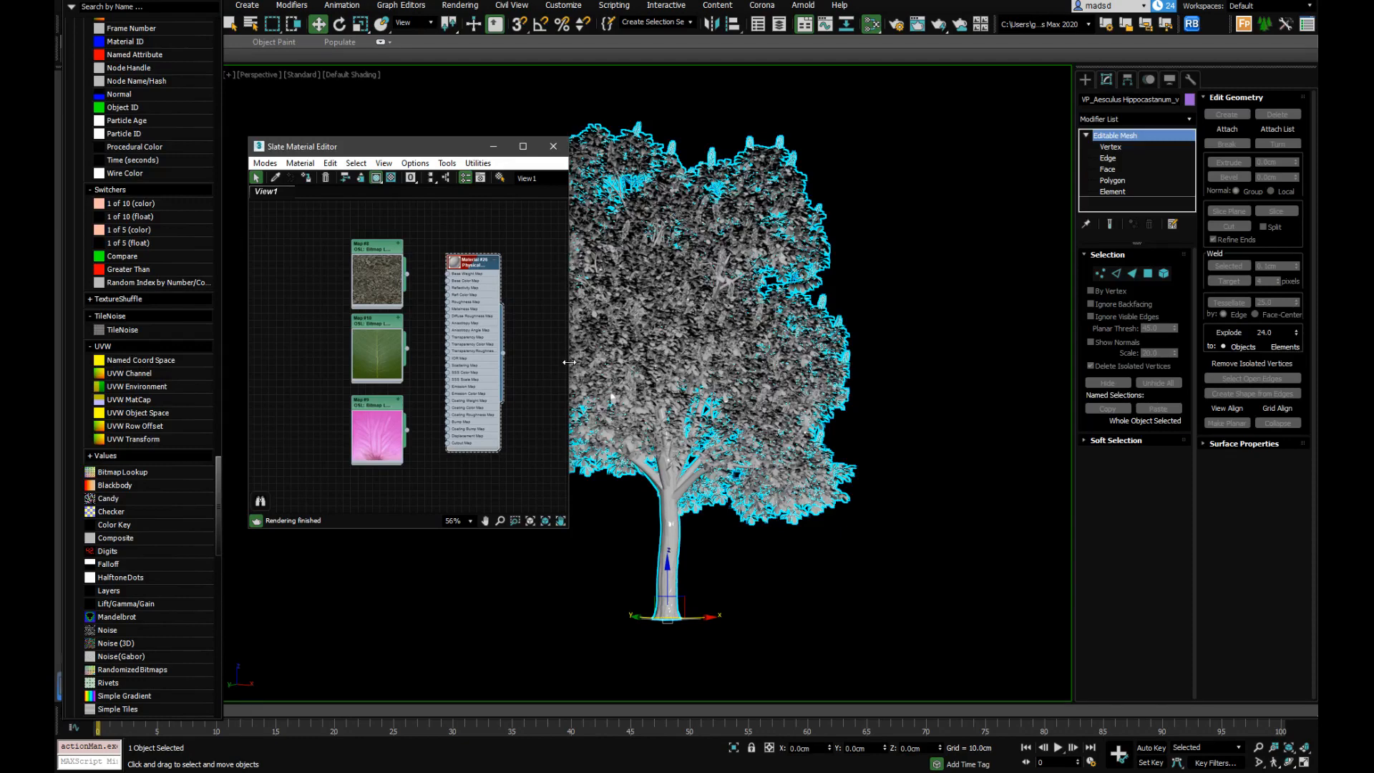
pyautogui.moveTo(569, 363); pyautogui.dragTo(657, 362)
pyautogui.scroll(2, 531, 355)
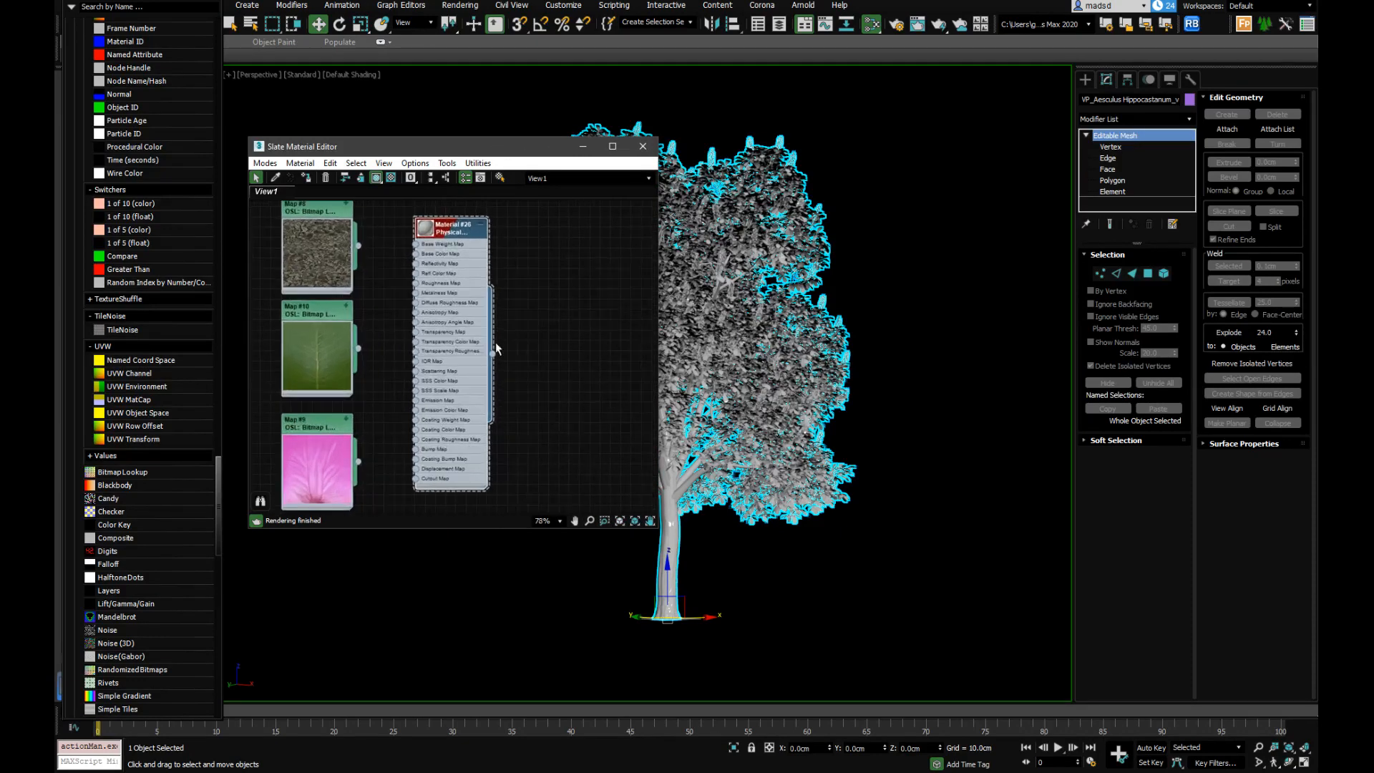
pyautogui.scroll(-3, 573, 362)
pyautogui.scroll(3, 552, 352)
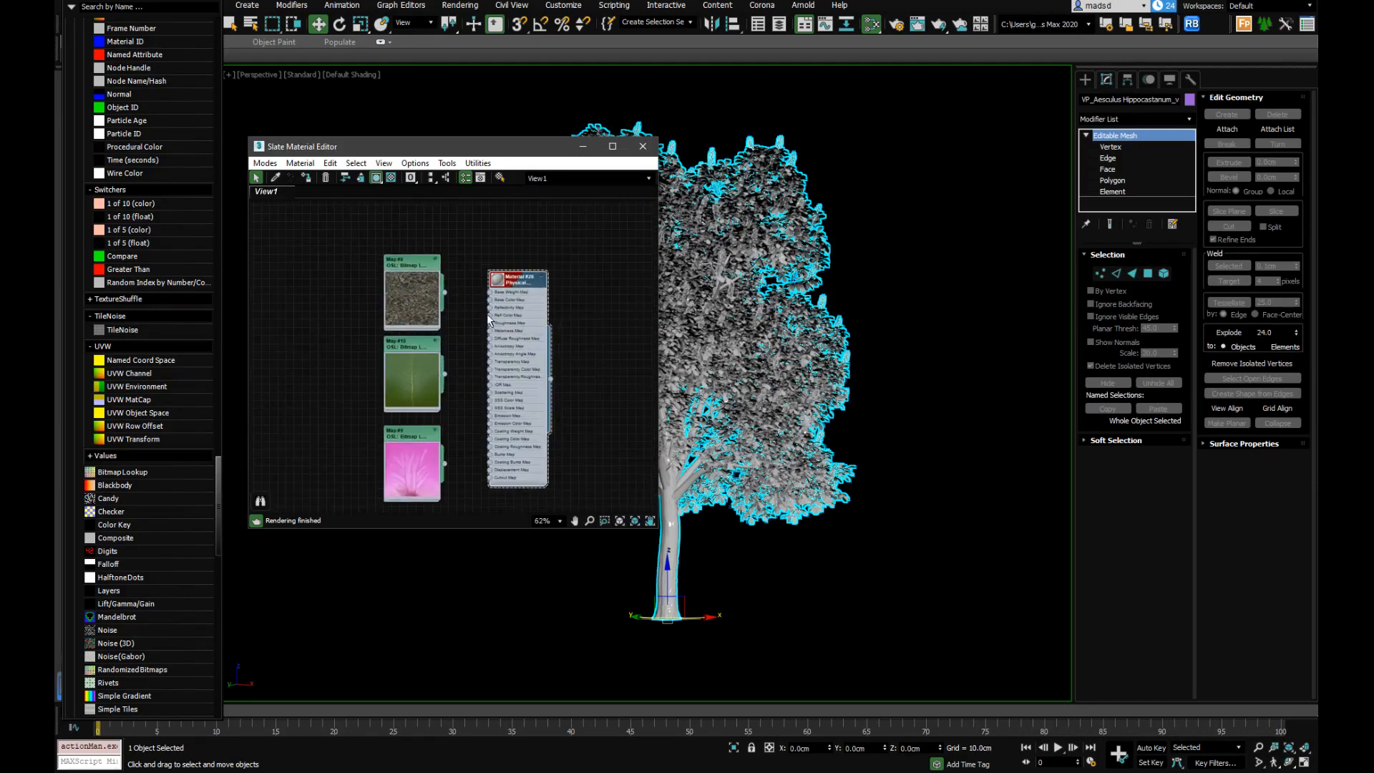
# Move the three bitmap nodes and the Physical material node apart to leave room for switcher nodes between them
pyautogui.moveTo(515, 277); pyautogui.dragTo(542, 254)
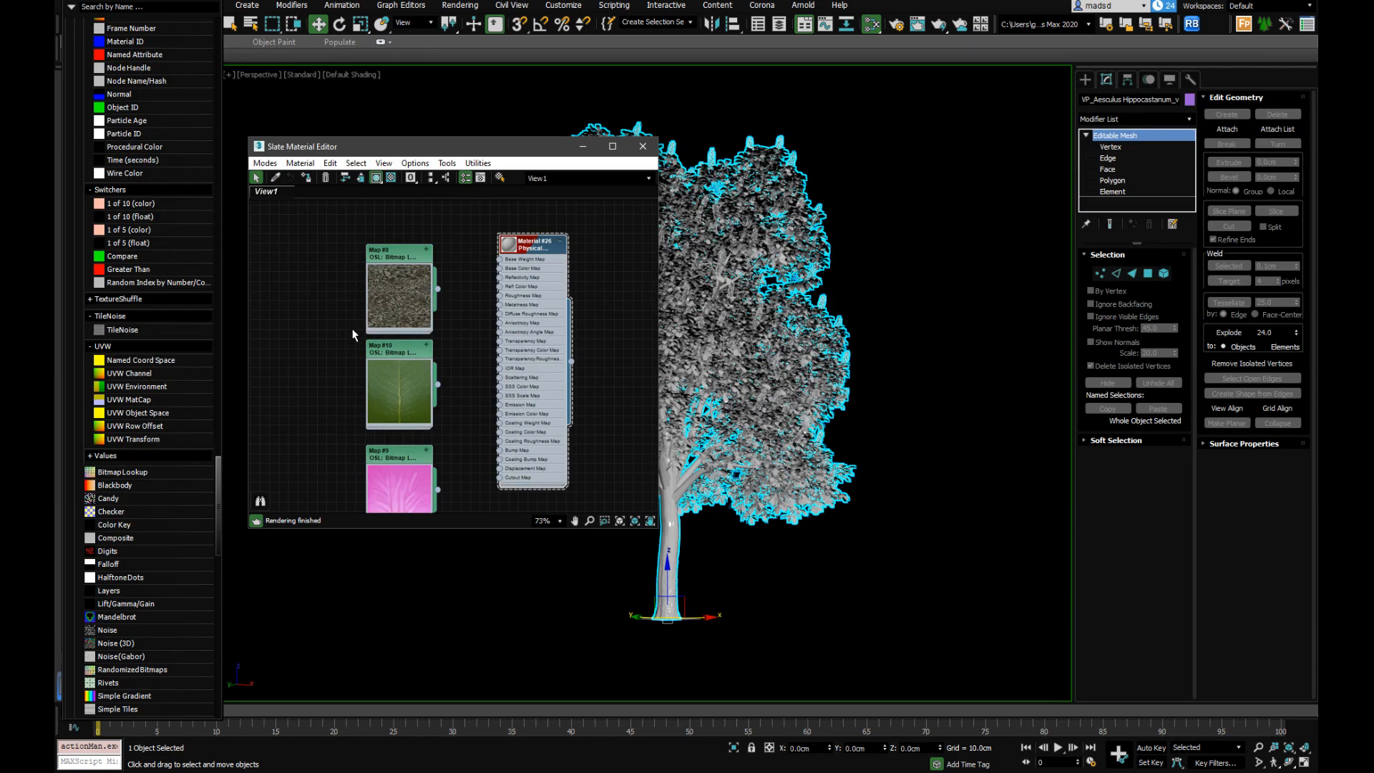
pyautogui.scroll(-2, 466, 382)
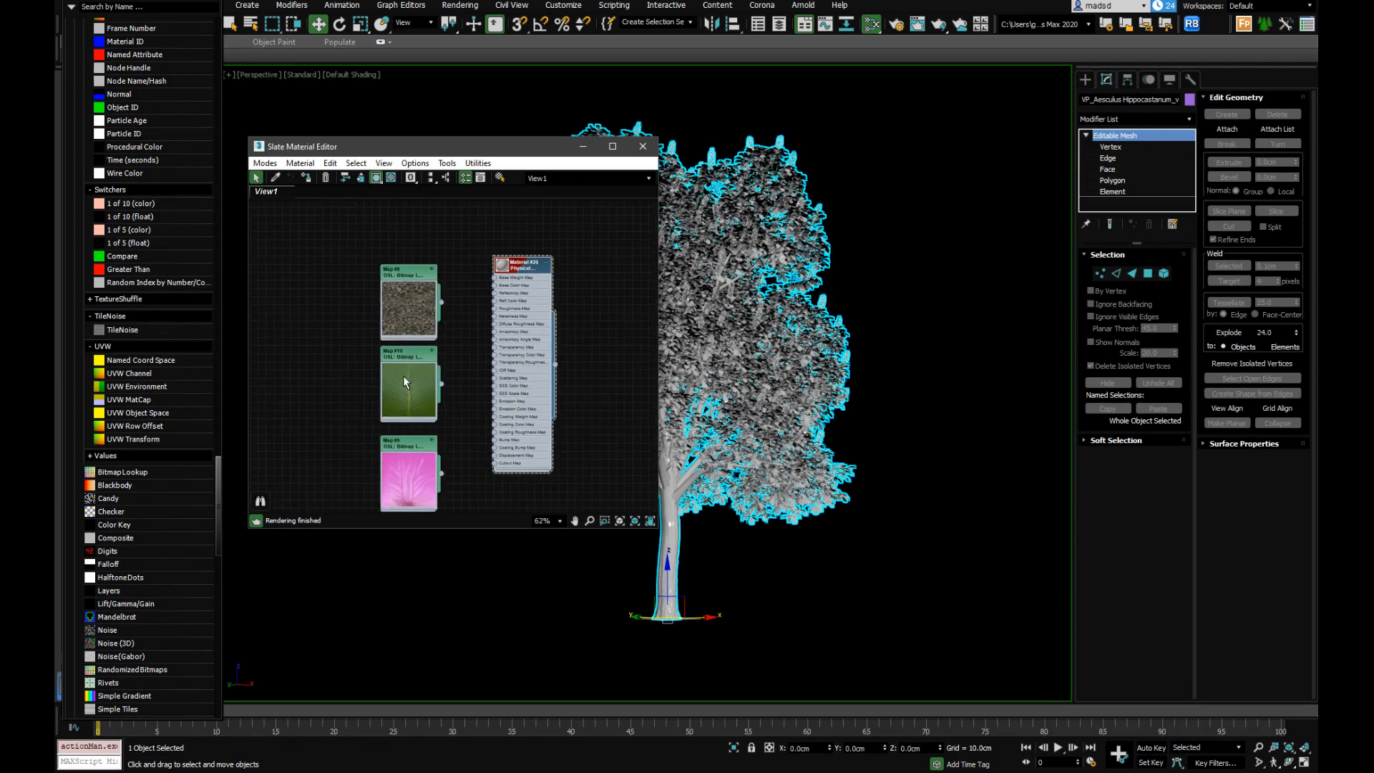
pyautogui.moveTo(402, 376); pyautogui.dragTo(414, 317, button='middle')
pyautogui.moveTo(390, 288); pyautogui.dragTo(472, 492)
pyautogui.moveTo(439, 376); pyautogui.dragTo(333, 344)
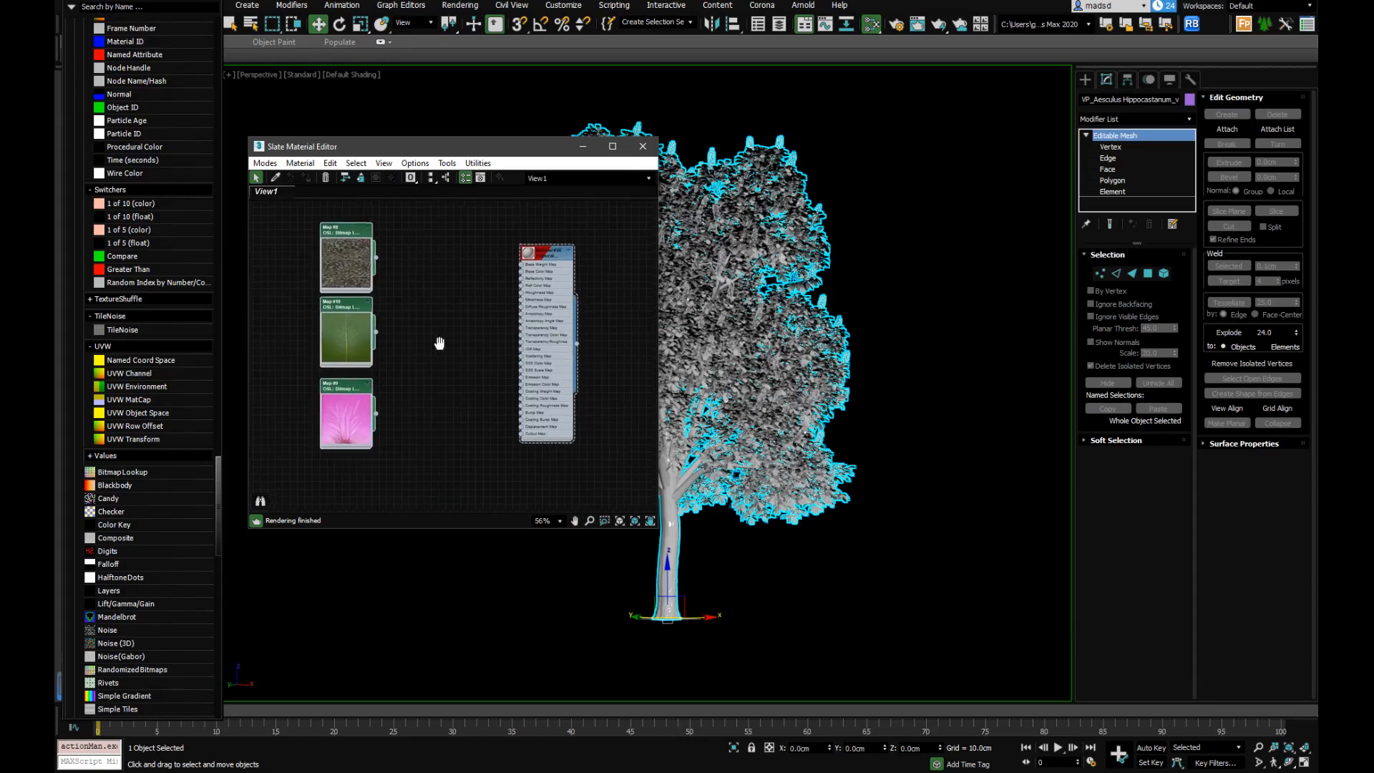
pyautogui.moveTo(439, 344); pyautogui.dragTo(460, 346, button='middle')
pyautogui.scroll(-1, 438, 348)
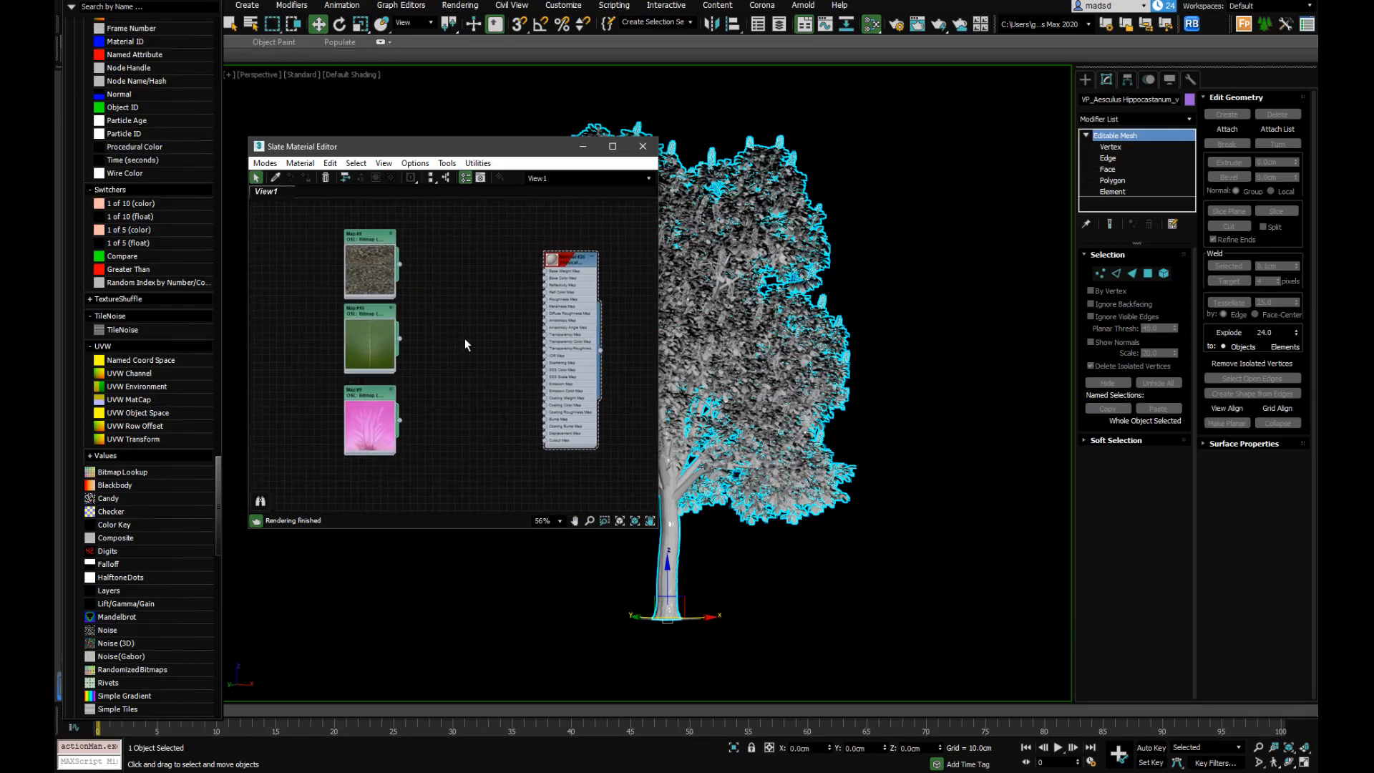
# Move the Physical material node slightly closer to the bitmap nodes and bring the tree into view beside the editor
pyautogui.scroll(1, 467, 337)
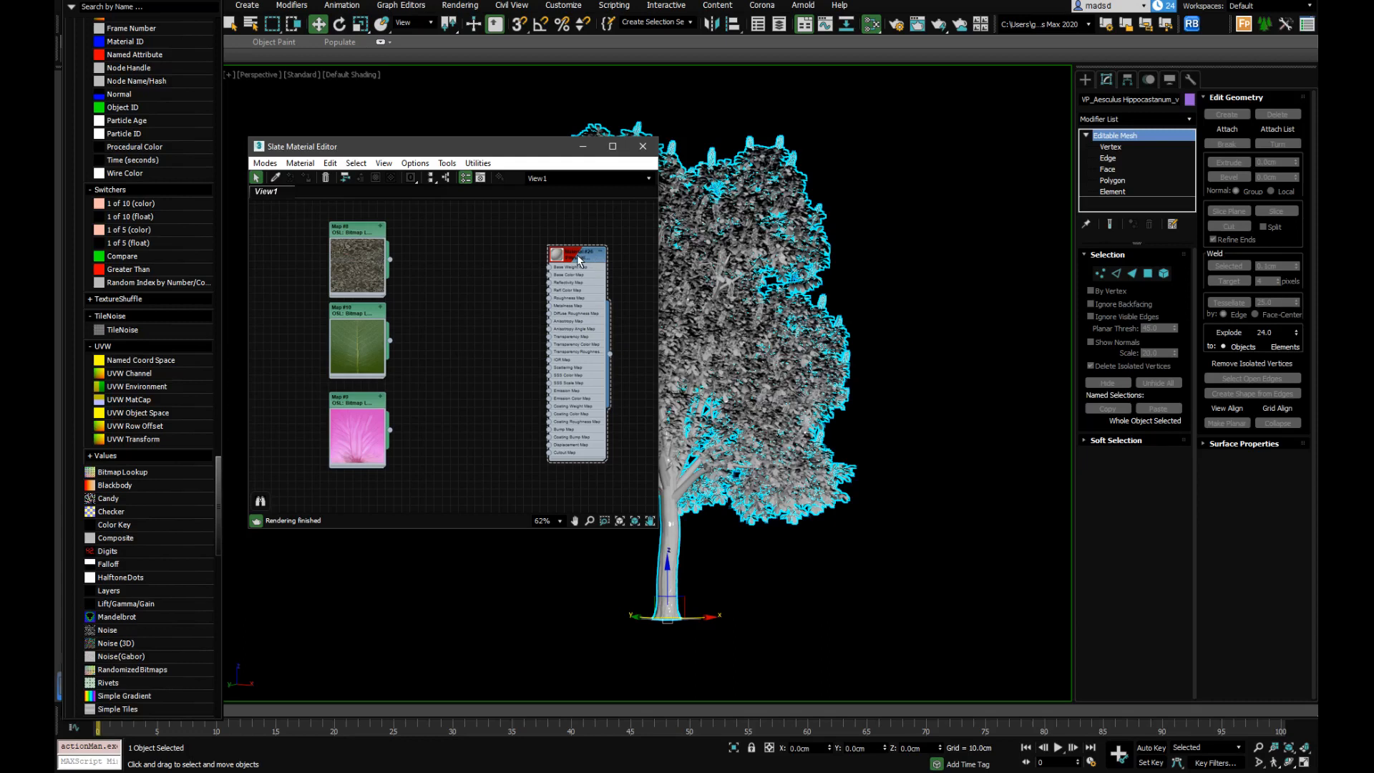
pyautogui.moveTo(575, 254); pyautogui.dragTo(573, 262)
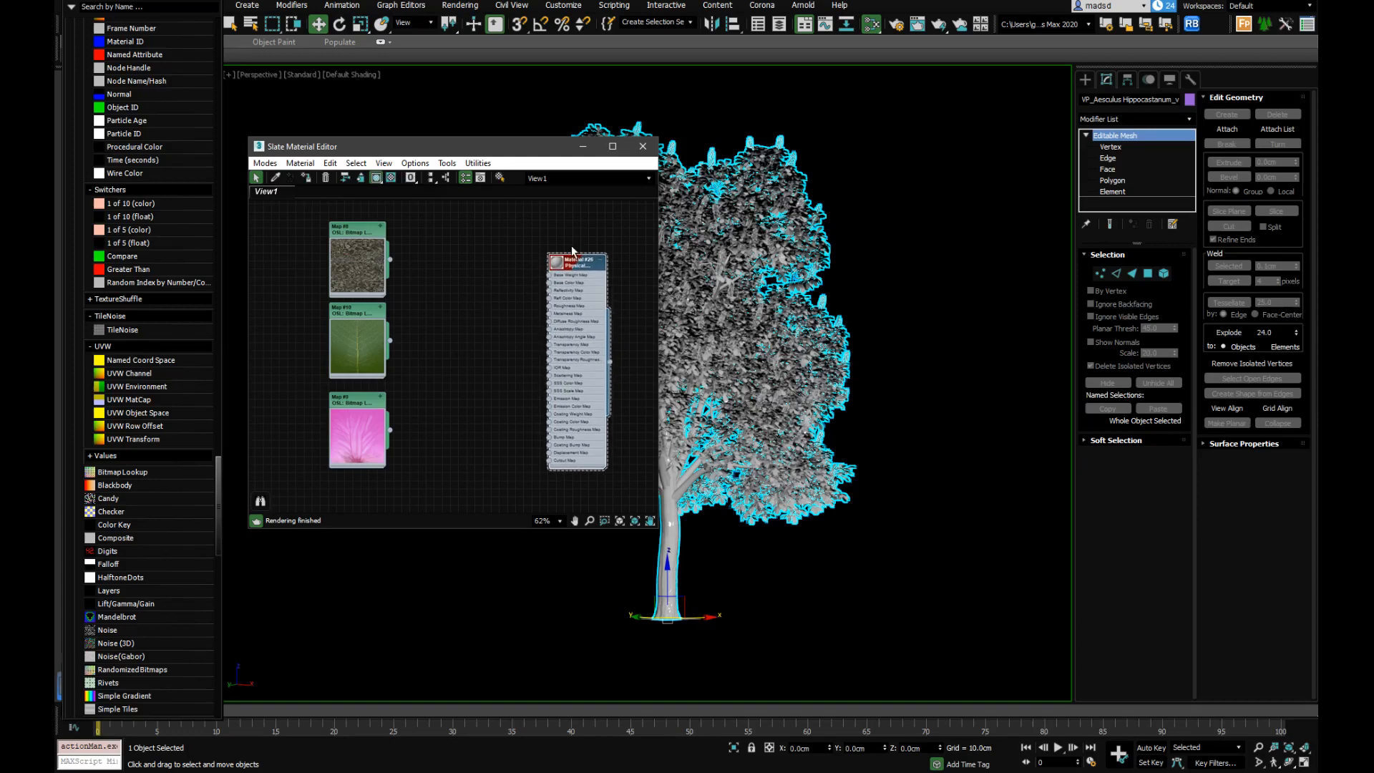
pyautogui.moveTo(579, 265); pyautogui.dragTo(563, 268)
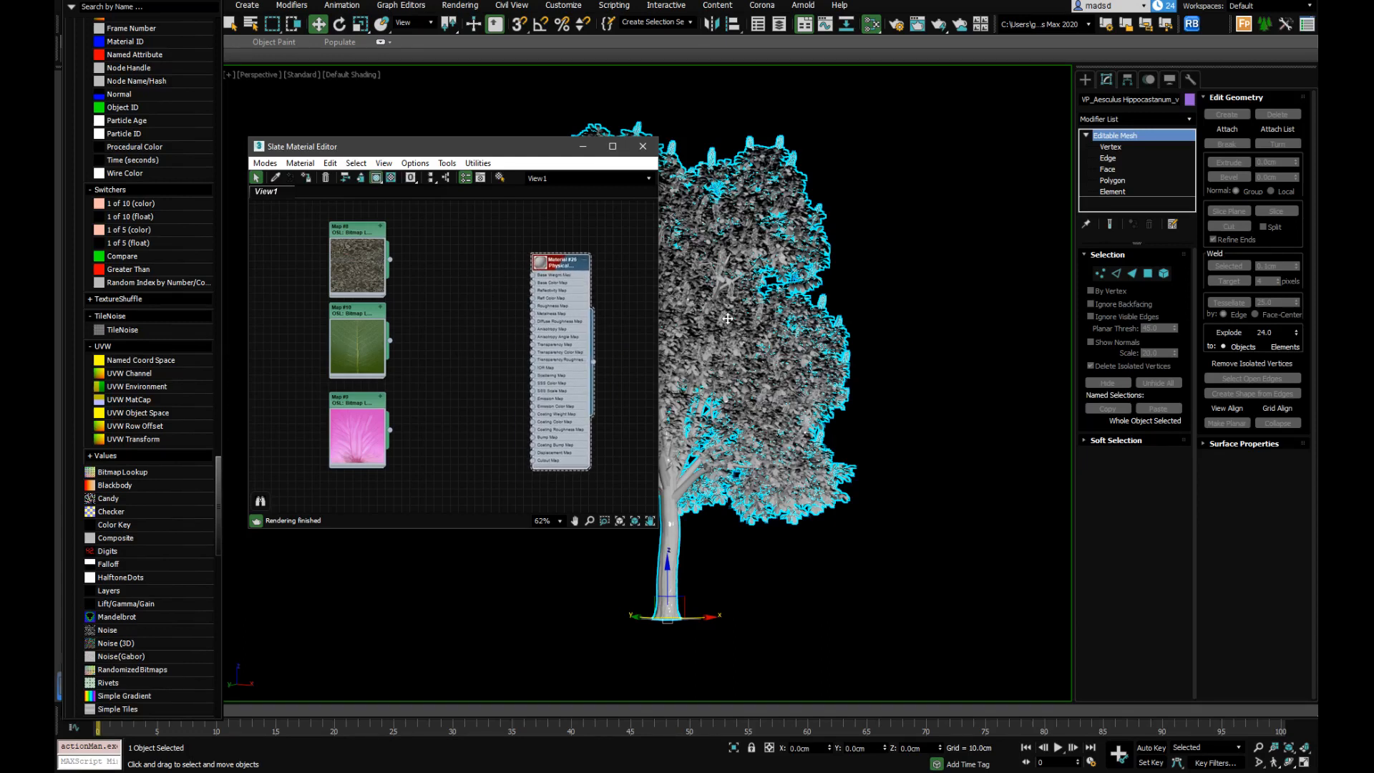
pyautogui.moveTo(719, 325); pyautogui.dragTo(895, 321, button='middle')
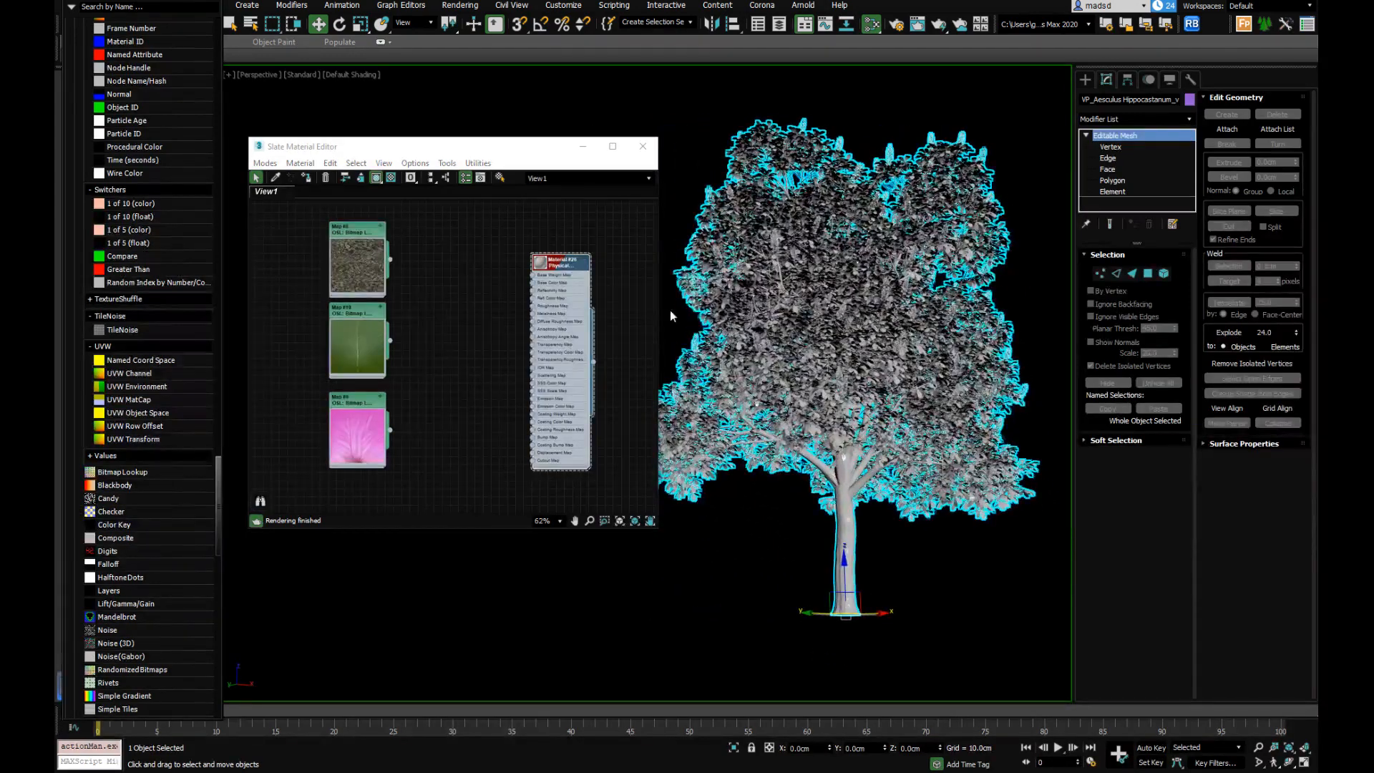
# Set the Physical material's base color weight to 0.0 and its material mode to Advanced
pyautogui.click(573, 261)
pyautogui.scroll(1, 562, 267)
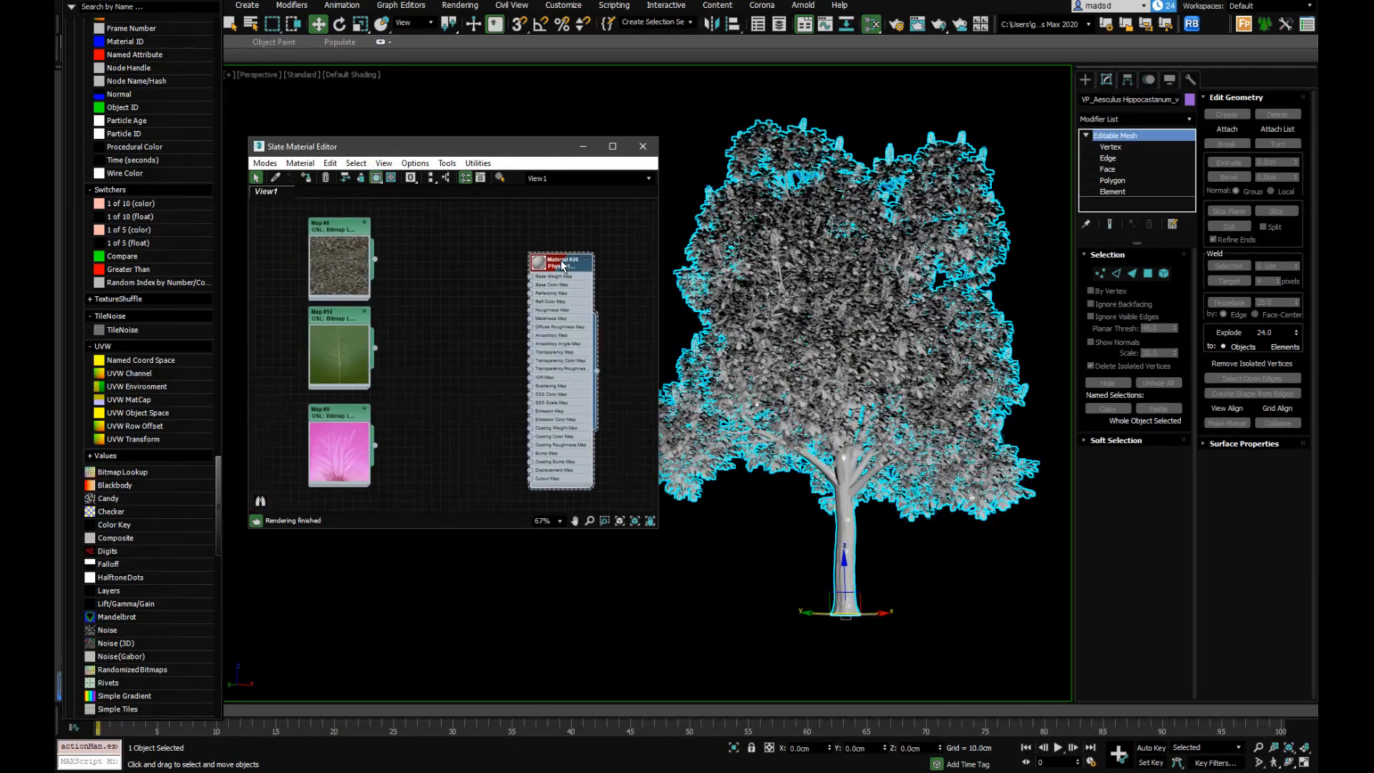
pyautogui.moveTo(562, 268); pyautogui.dragTo(559, 249)
pyautogui.doubleClick(558, 249)
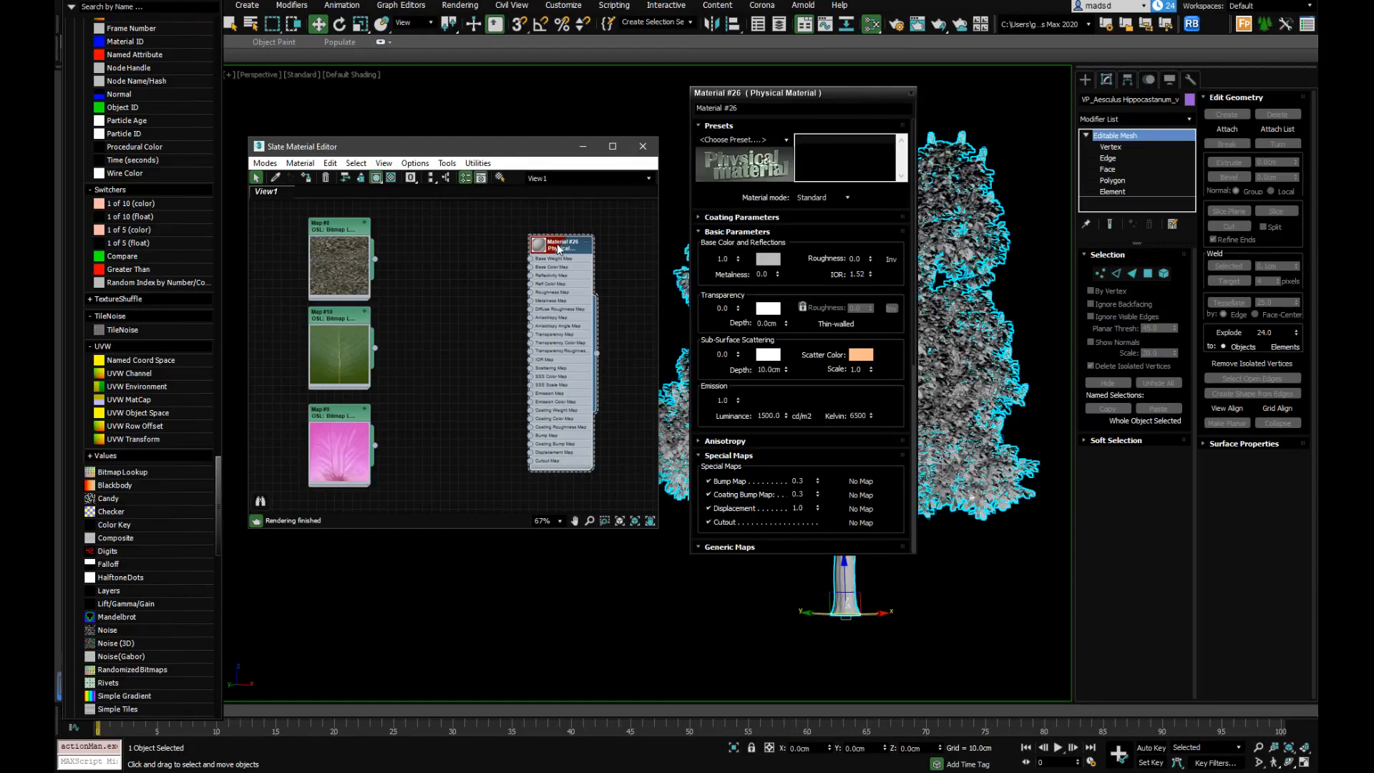
pyautogui.rightClick(739, 260)
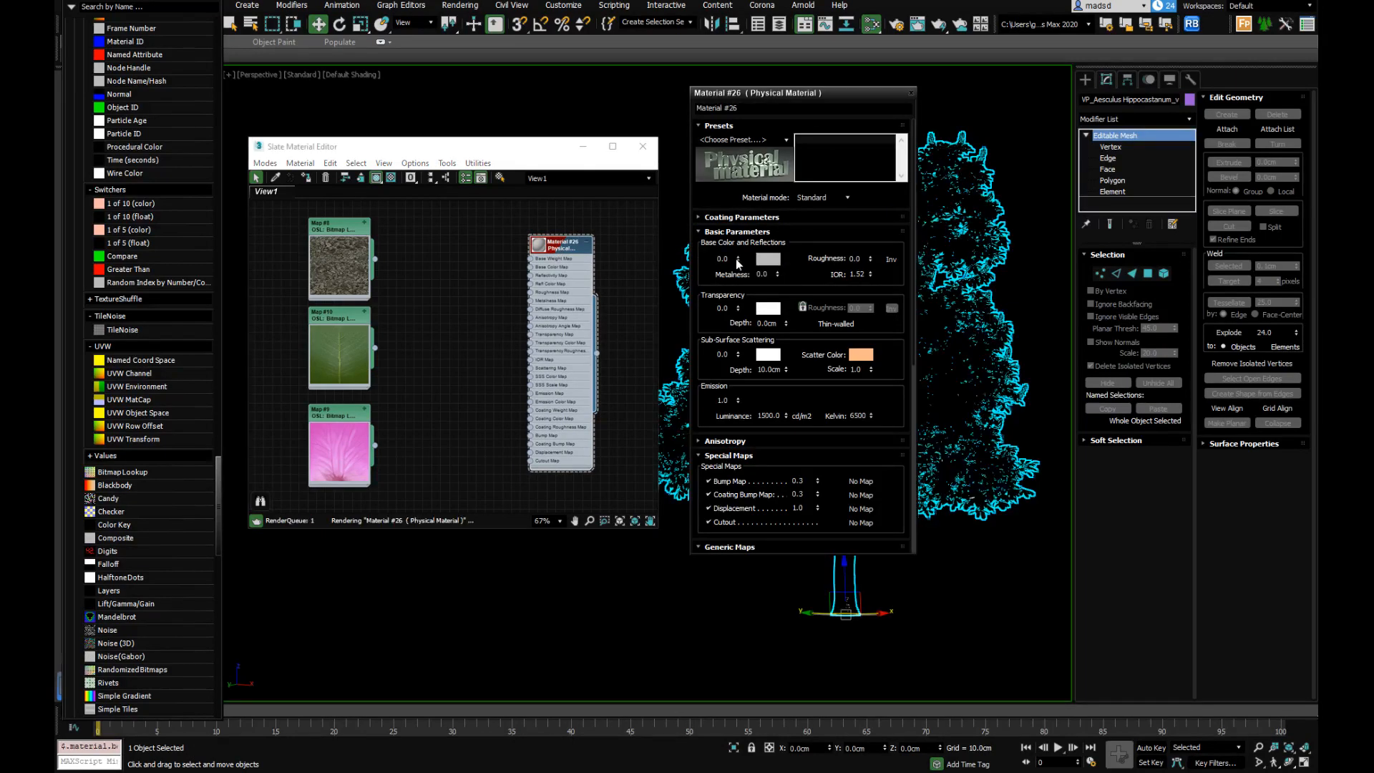
pyautogui.click(834, 201)
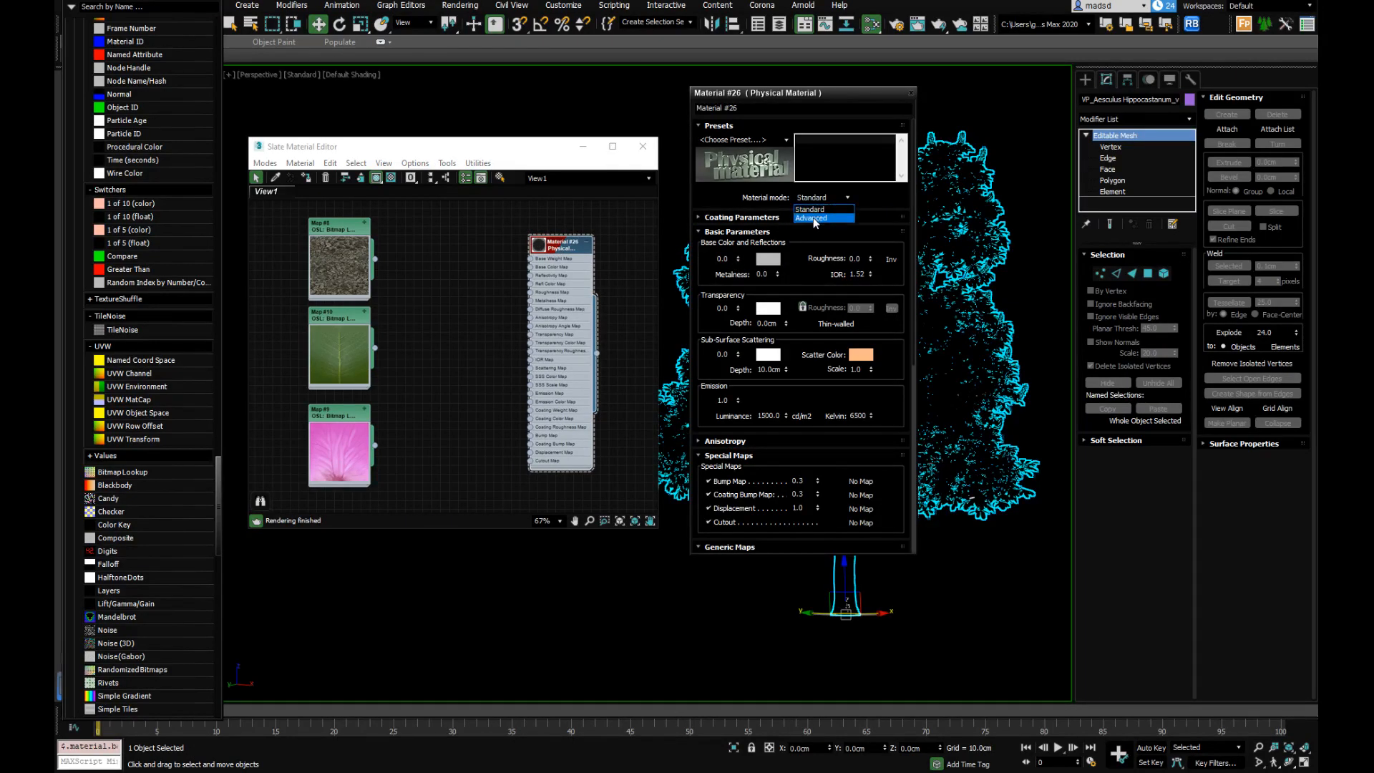
pyautogui.click(820, 219)
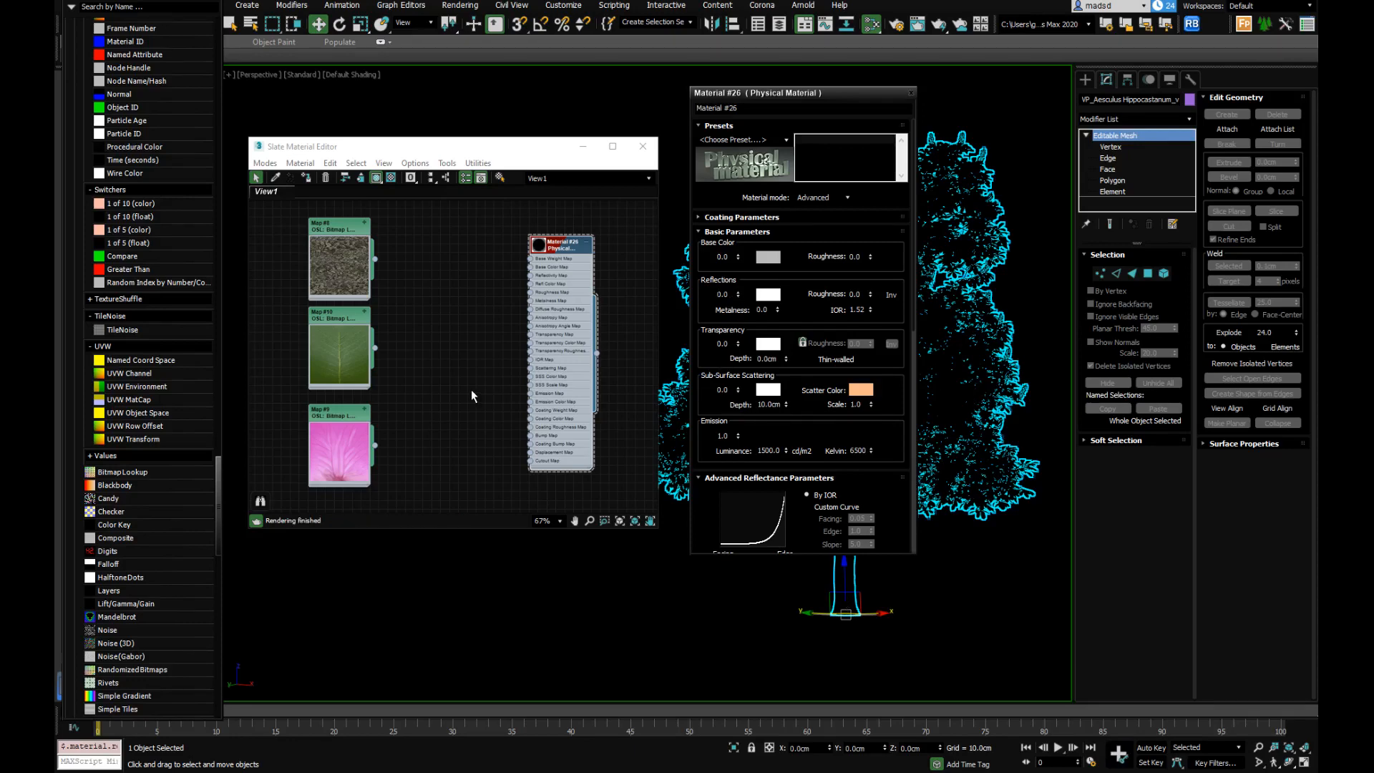
# Add a 1 of 5 (color) switcher node between the bitmaps and the Physical material, and widen the node slightly
pyautogui.scroll(2, 542, 444)
pyautogui.scroll(1, 543, 444)
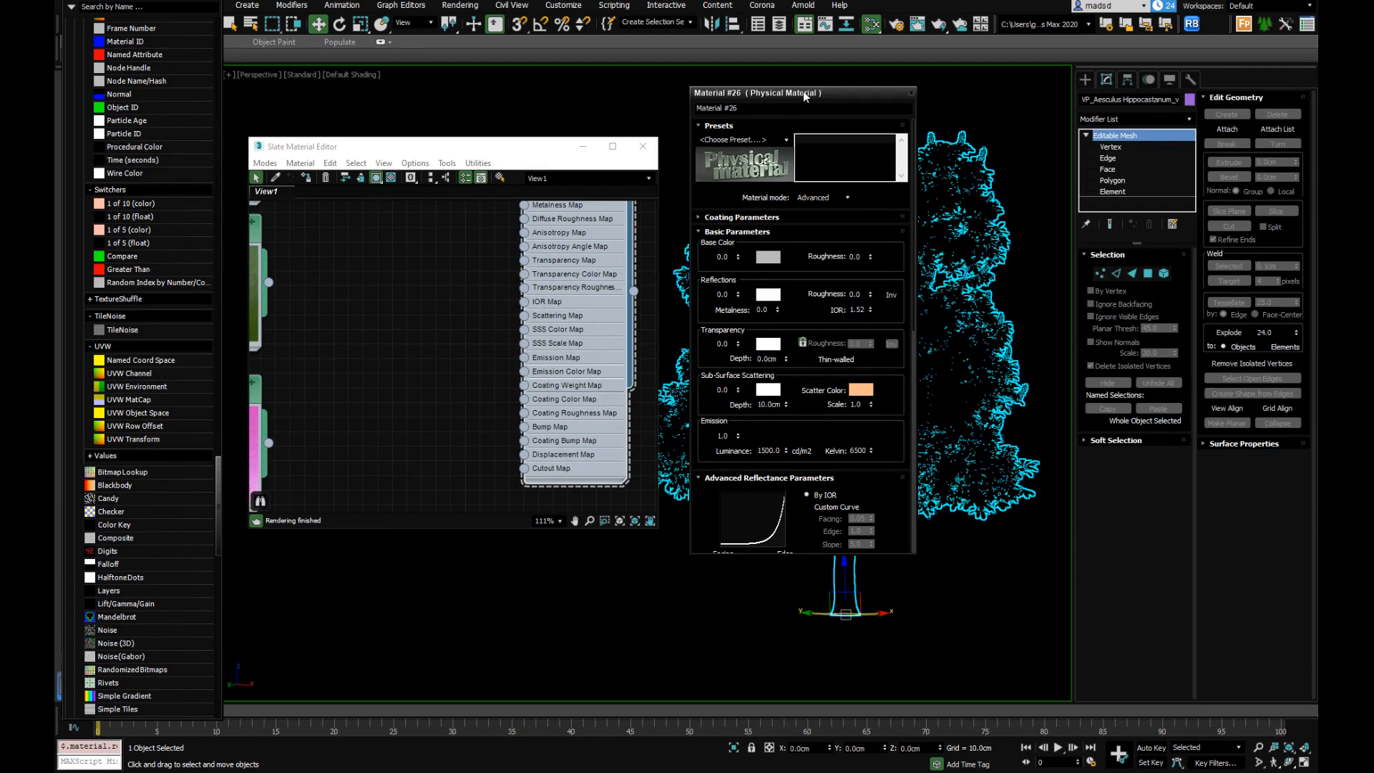
pyautogui.click(445, 329)
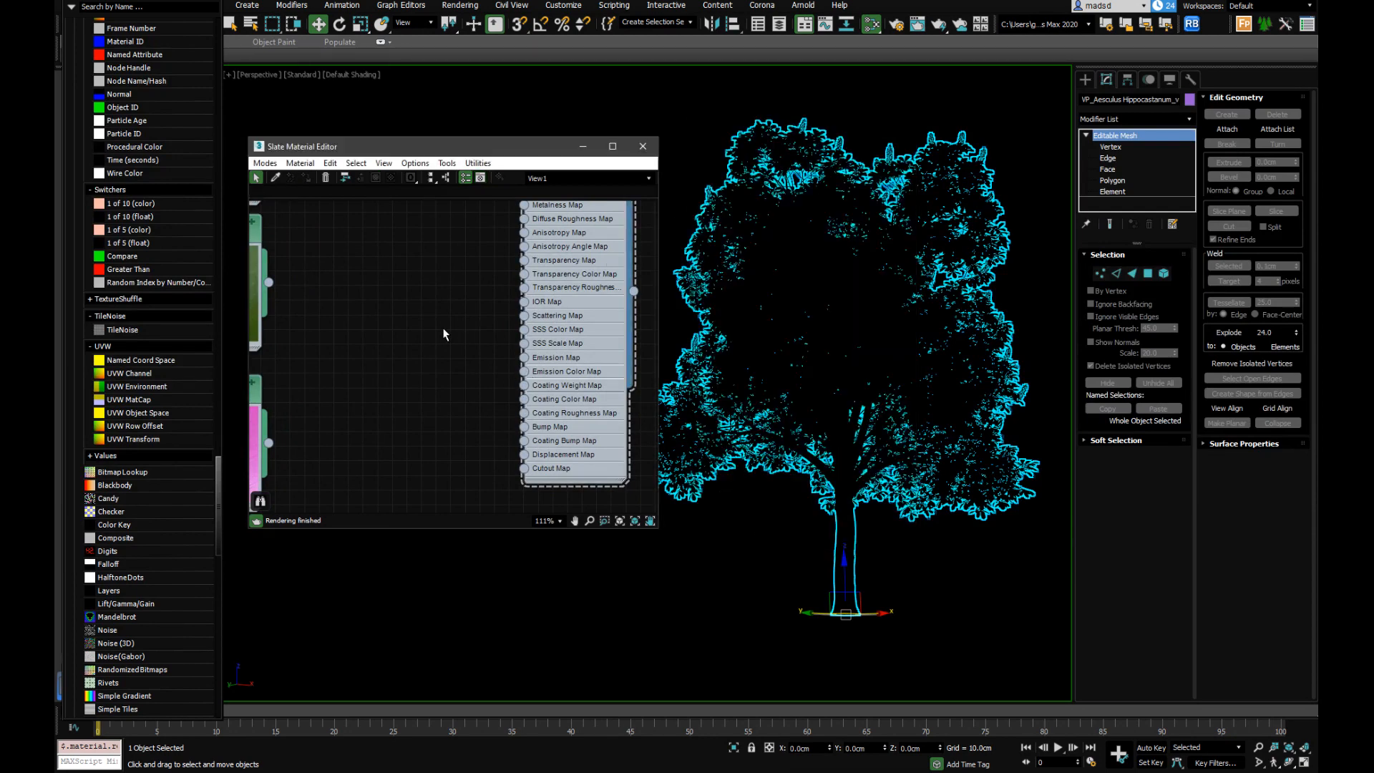
pyautogui.moveTo(564, 332); pyautogui.dragTo(540, 365)
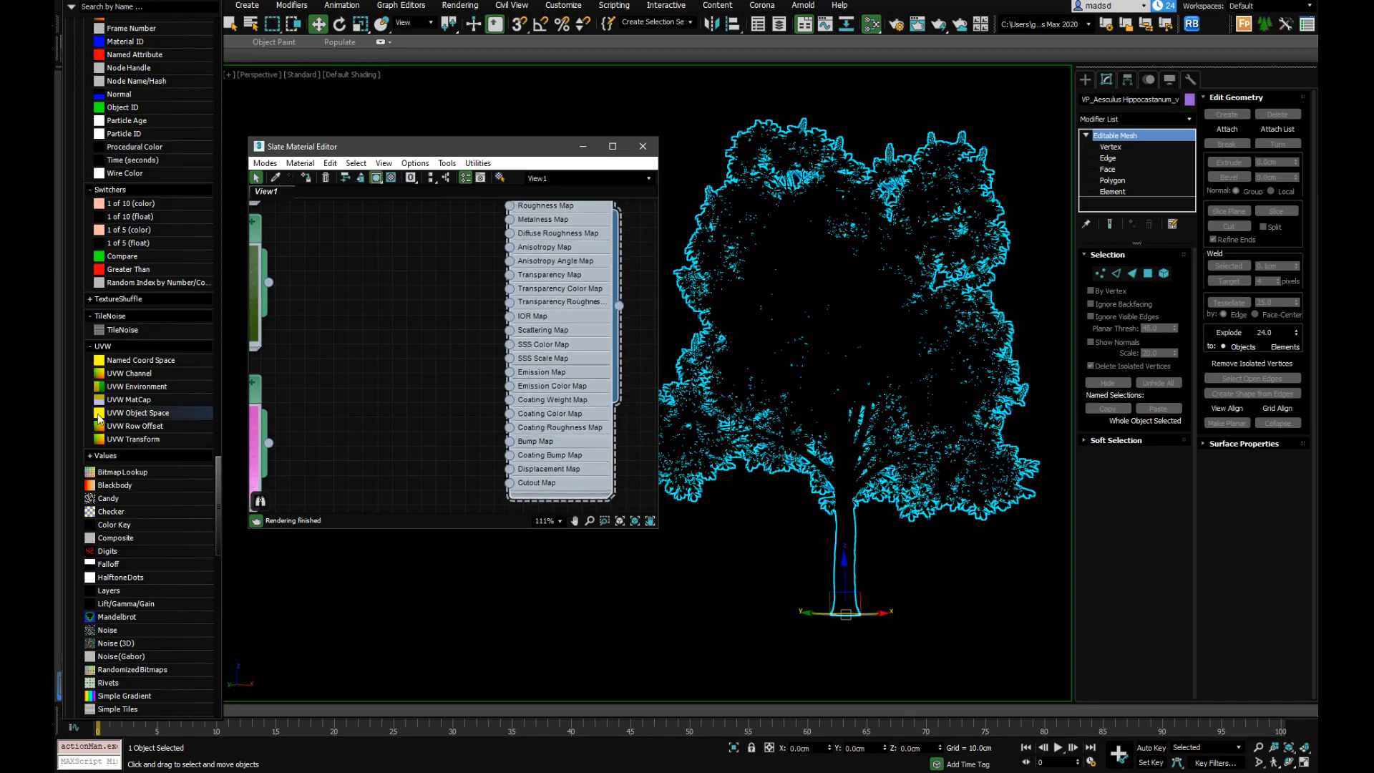
pyautogui.scroll(1, 134, 382)
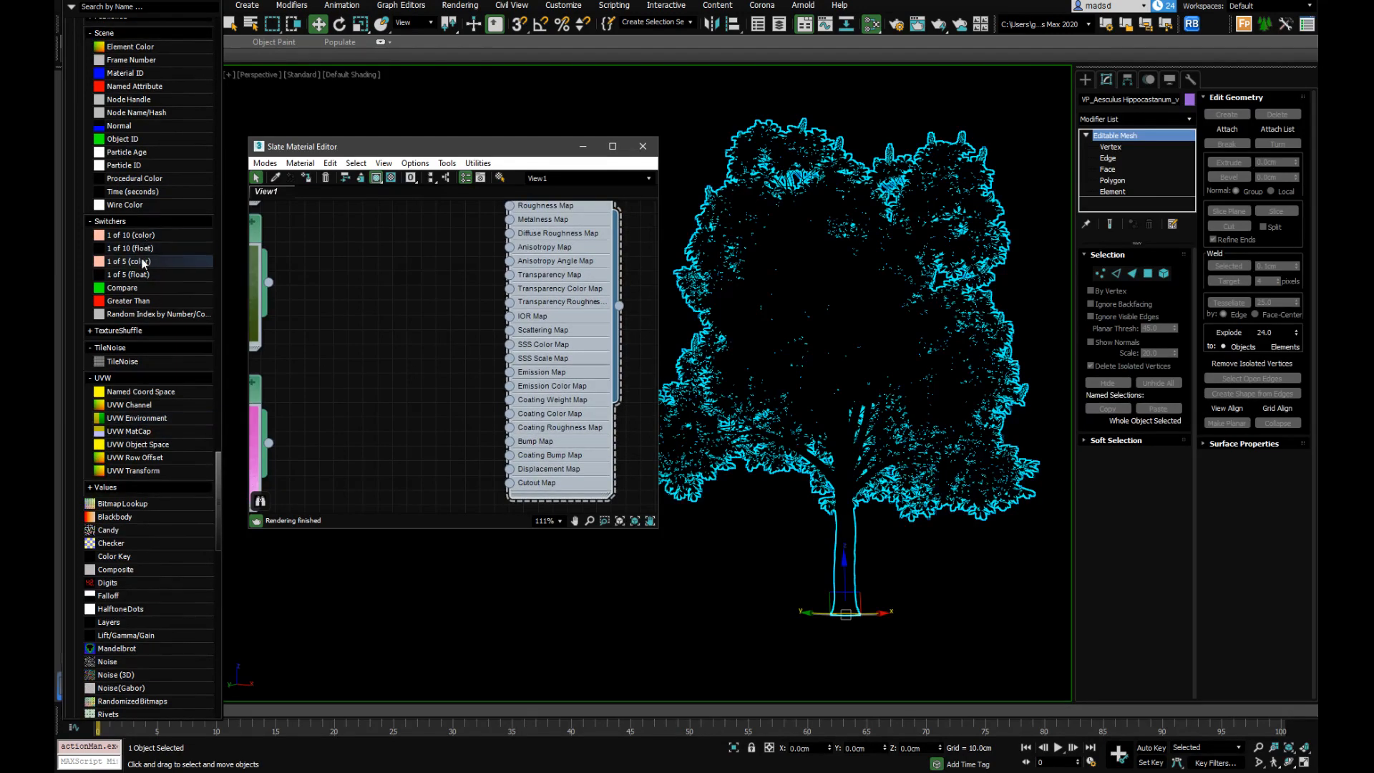
pyautogui.click(186, 263)
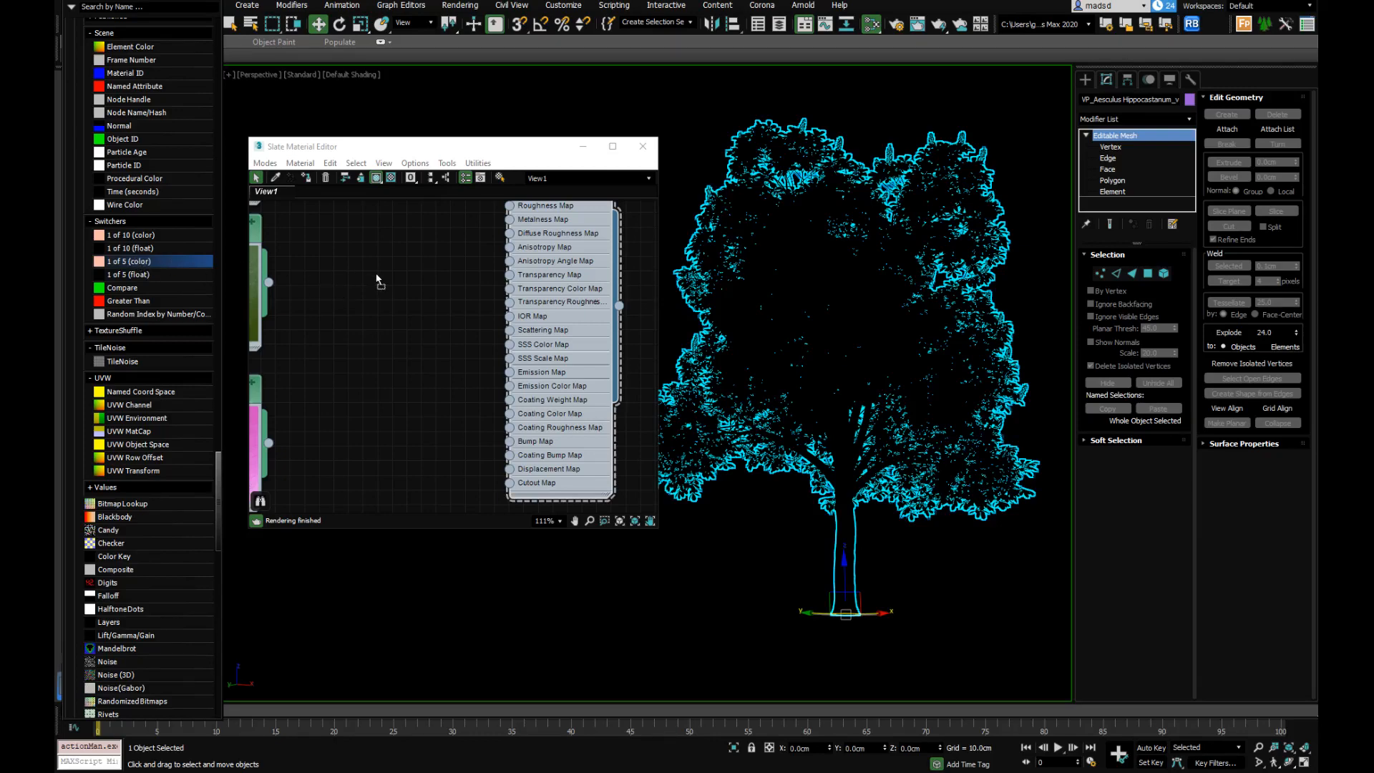
pyautogui.moveTo(377, 280); pyautogui.dragTo(407, 294)
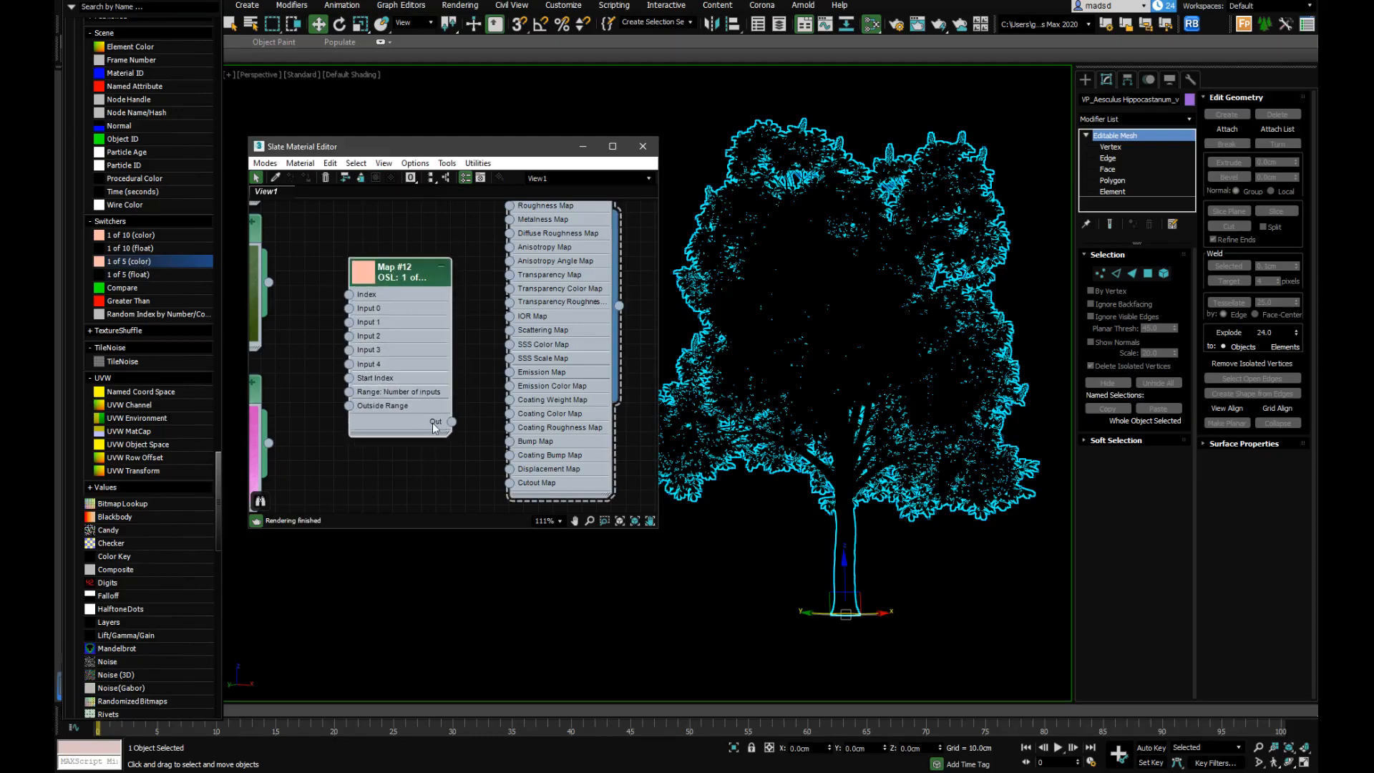
pyautogui.moveTo(448, 442); pyautogui.dragTo(466, 443)
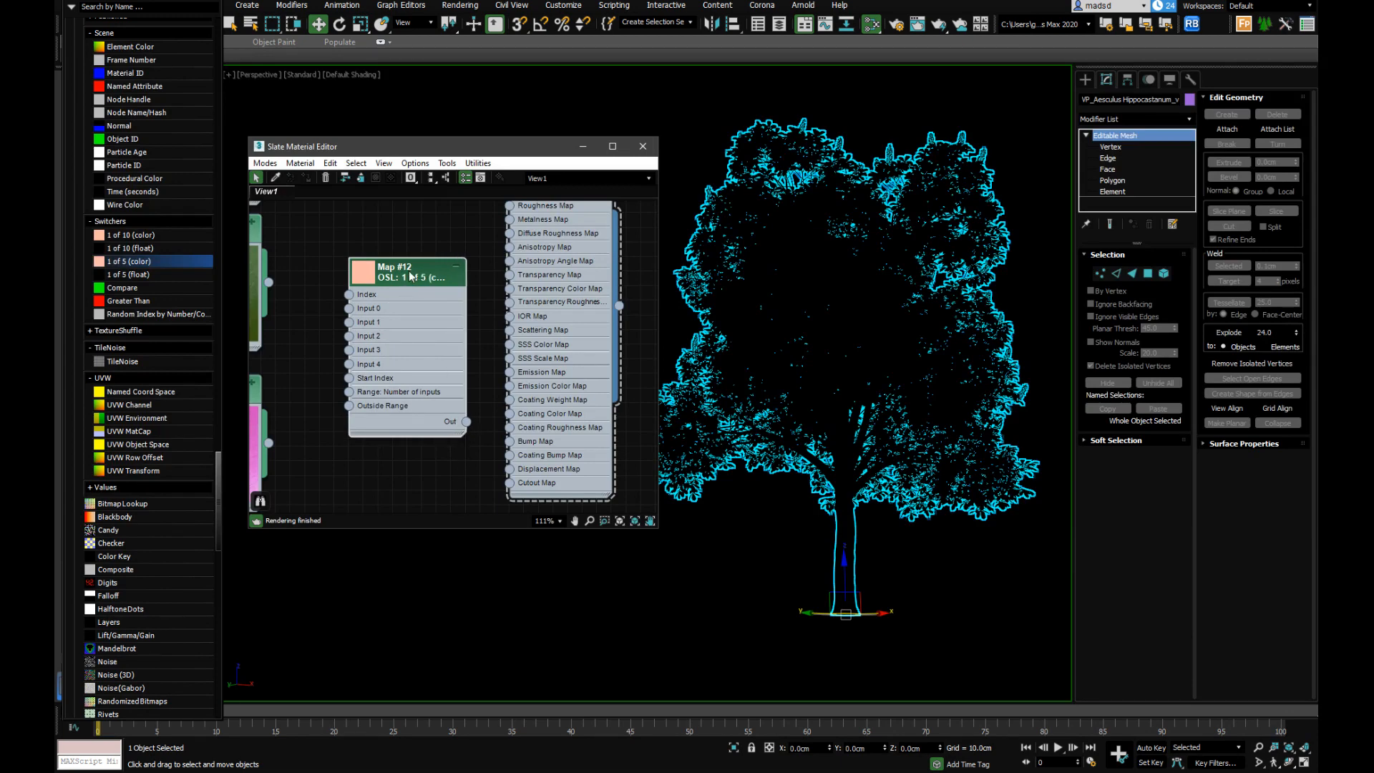
# Rename the 1 of 5 (color) switcher node as Mat ID
pyautogui.doubleClick(405, 278)
pyautogui.moveTo(731, 108); pyautogui.dragTo(688, 101)
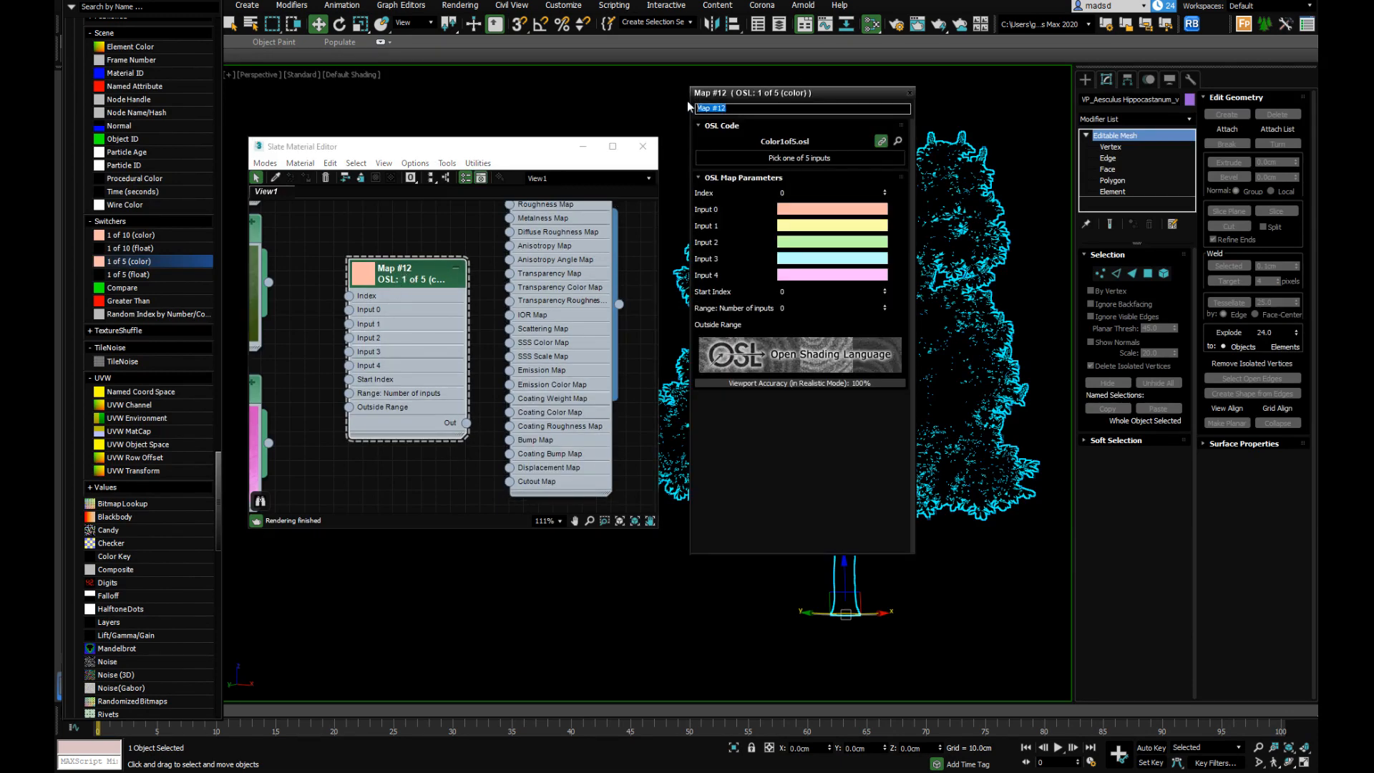
pyautogui.write('Mat ID')
# Connect the Mat ID switcher's output to the Physical material's Emission Color Map and reposition both nodes
pyautogui.moveTo(561, 285); pyautogui.dragTo(566, 400)
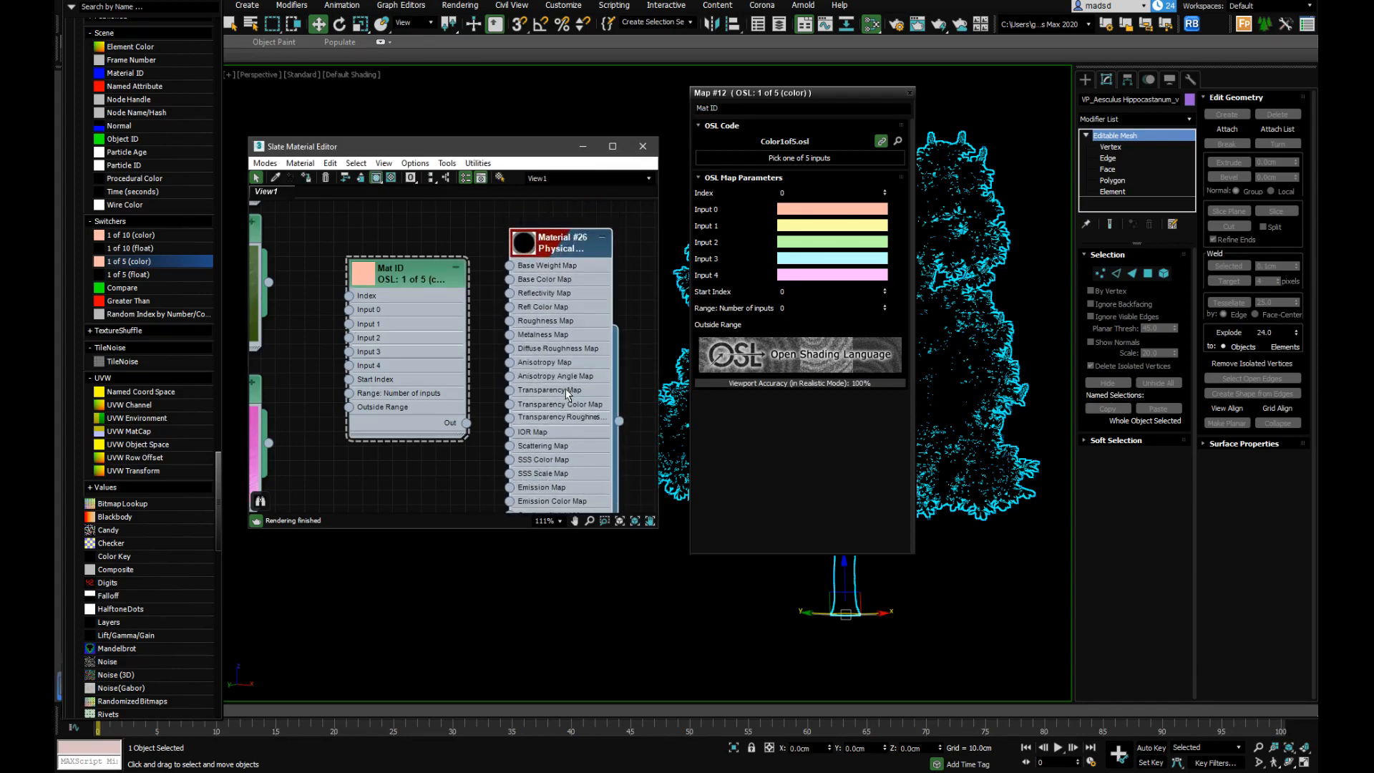
pyautogui.scroll(-2, 568, 393)
pyautogui.moveTo(565, 286); pyautogui.dragTo(589, 176)
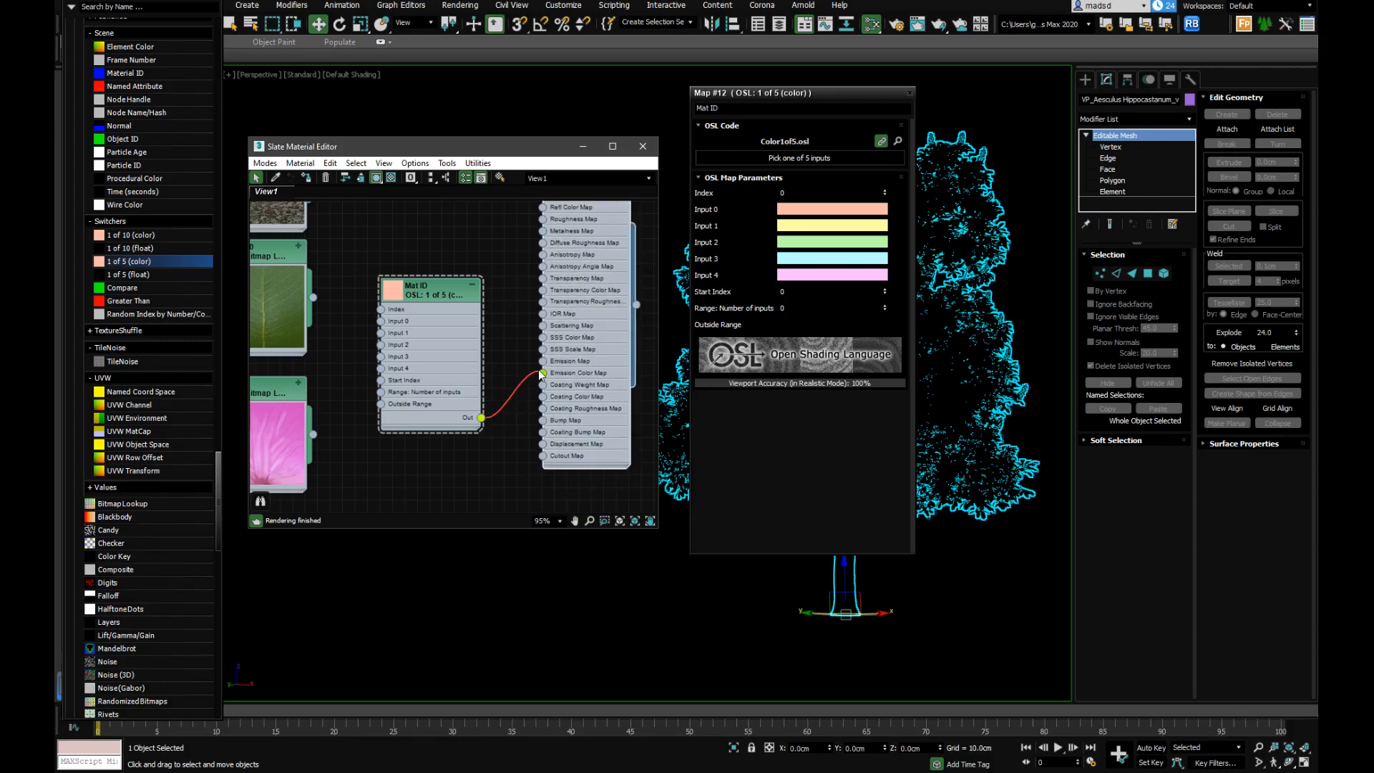
pyautogui.moveTo(540, 374); pyautogui.dragTo(541, 377)
pyautogui.moveTo(445, 297); pyautogui.dragTo(431, 271)
pyautogui.moveTo(576, 318); pyautogui.dragTo(562, 369)
pyautogui.moveTo(424, 272)
pyautogui.mouseDown()
pyautogui.moveTo(434, 308)
pyautogui.moveTo(433, 294)
pyautogui.mouseUp()
# Add a Material ID map node from the OSL Scene category above the Mat ID switcher's input side
pyautogui.scroll(-2, 539, 371)
pyautogui.scroll(-3, 538, 369)
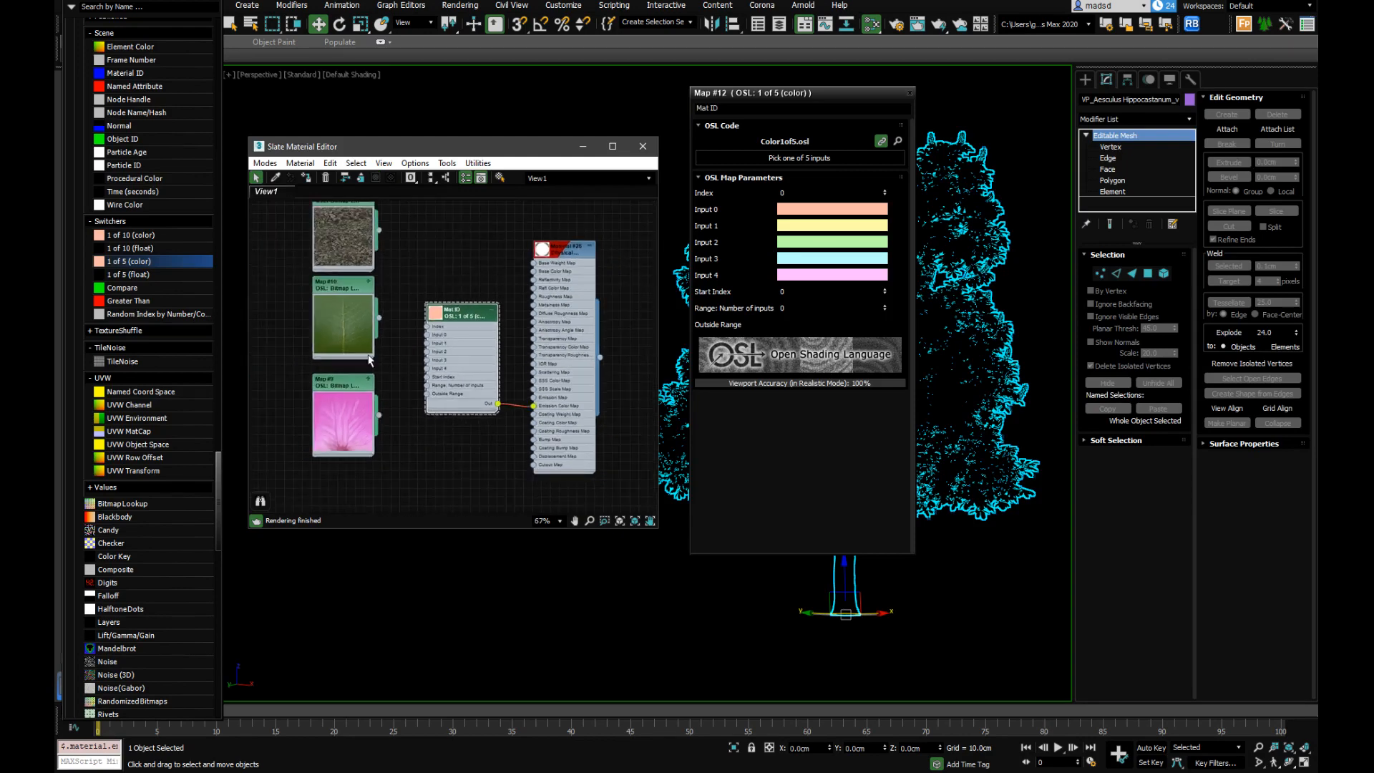
pyautogui.moveTo(389, 350); pyautogui.dragTo(420, 349, button='middle')
pyautogui.scroll(1, 419, 350)
pyautogui.scroll(3, 461, 319)
pyautogui.scroll(1, 463, 323)
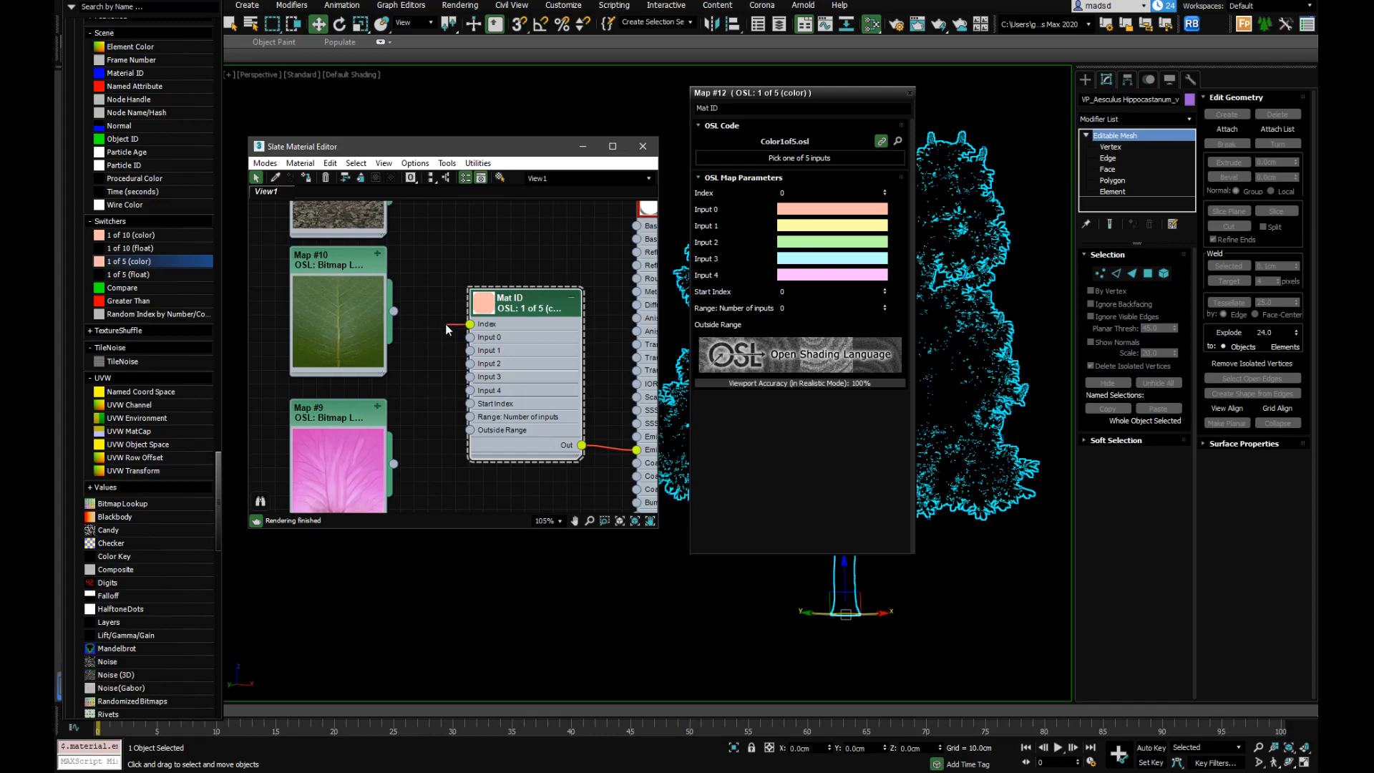
pyautogui.scroll(3, 128, 375)
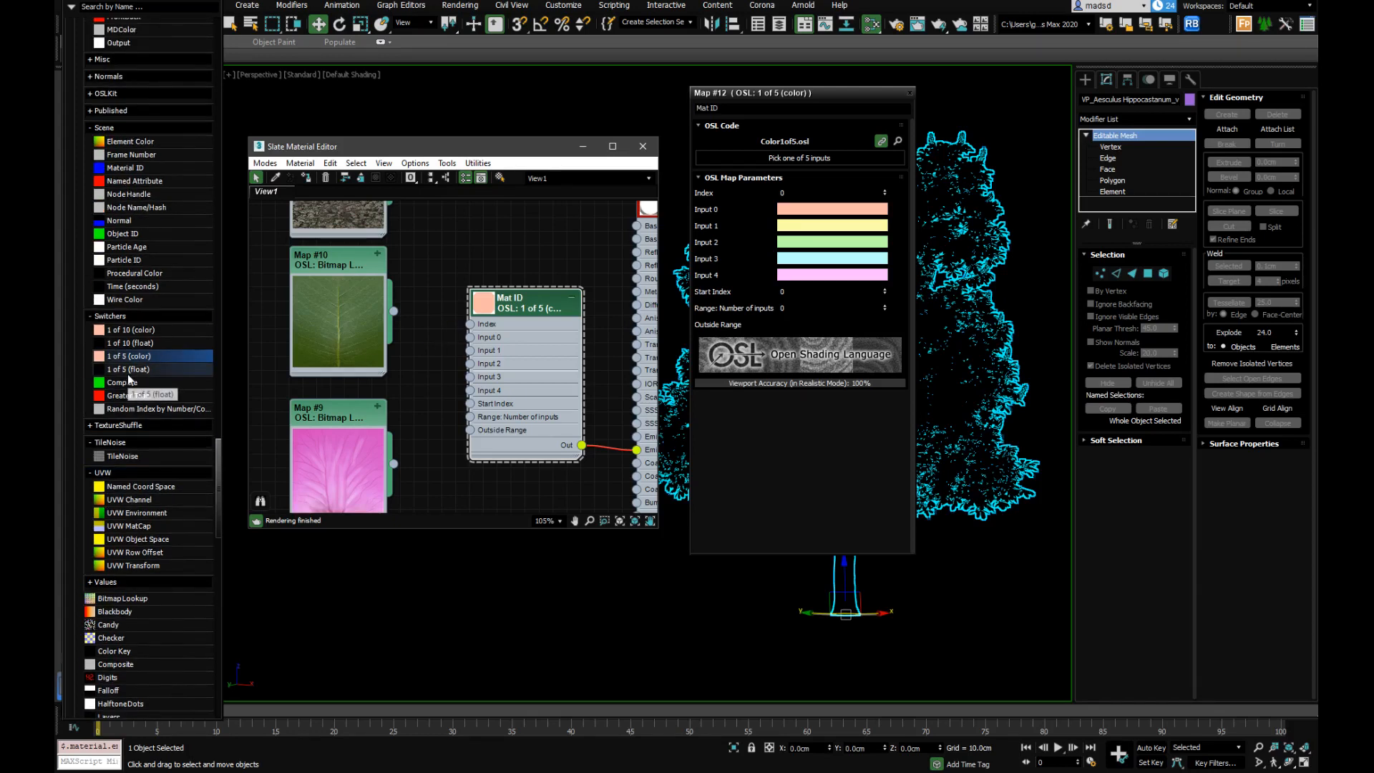
pyautogui.moveTo(136, 174); pyautogui.dragTo(251, 210)
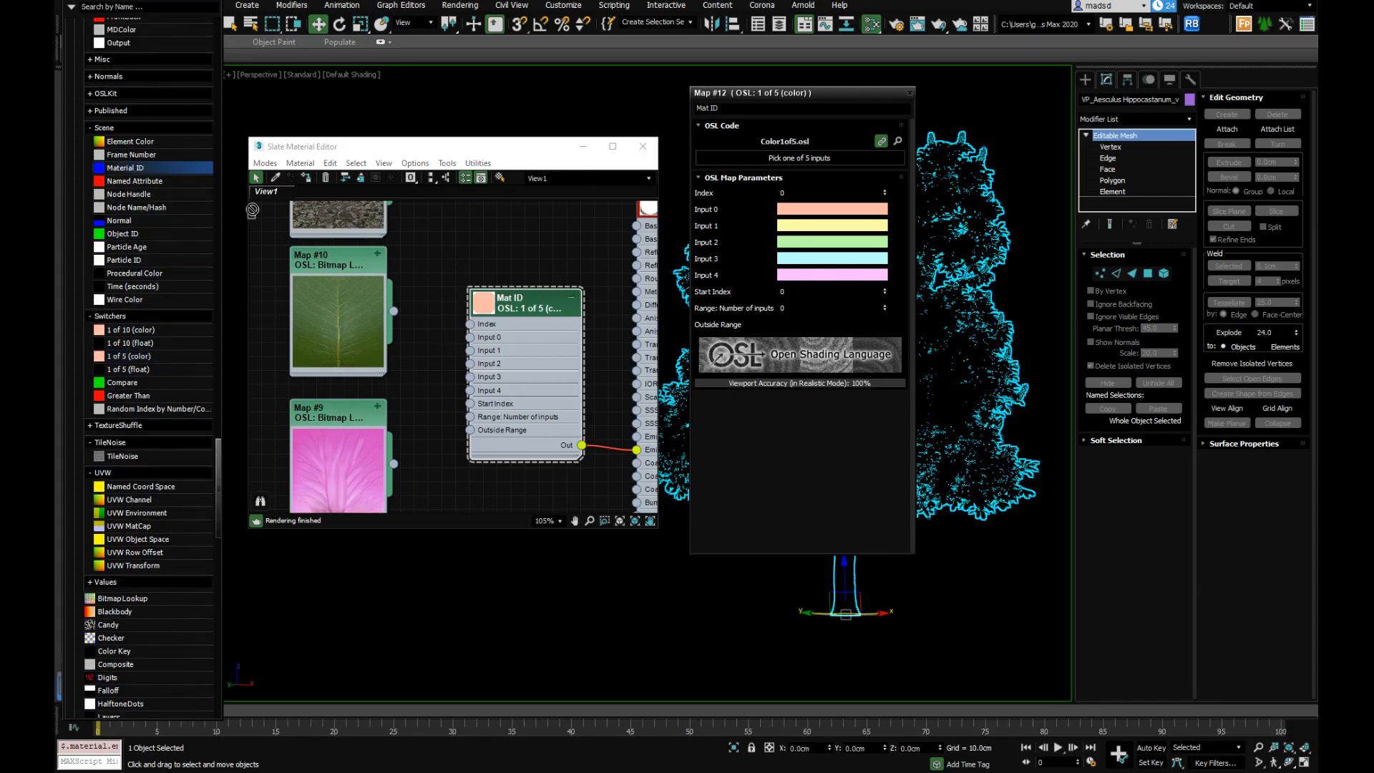
pyautogui.moveTo(420, 243); pyautogui.dragTo(422, 247)
# Select the three bitmap nodes together and move them down and away from the Material ID node
pyautogui.scroll(-4, 518, 280)
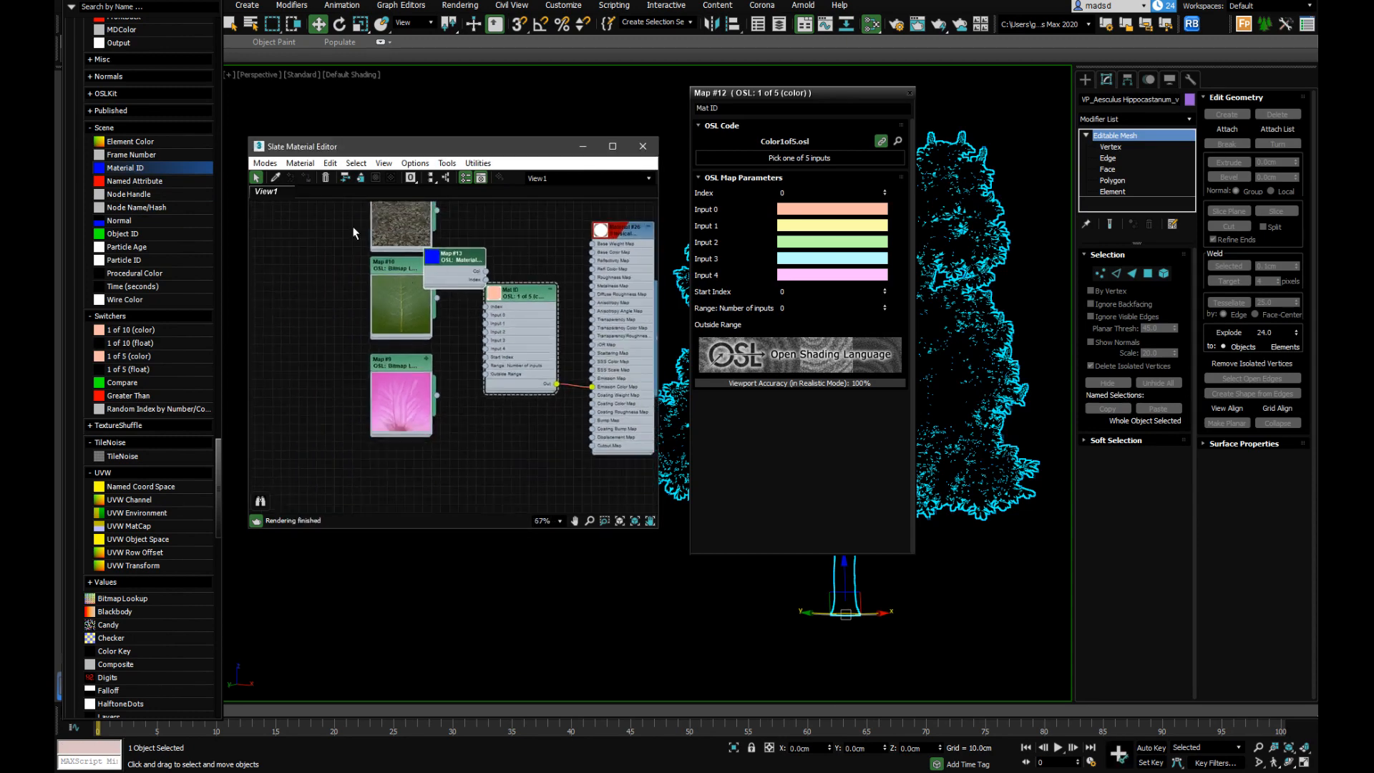
pyautogui.moveTo(350, 222); pyautogui.dragTo(415, 399)
pyautogui.moveTo(400, 238); pyautogui.dragTo(258, 479)
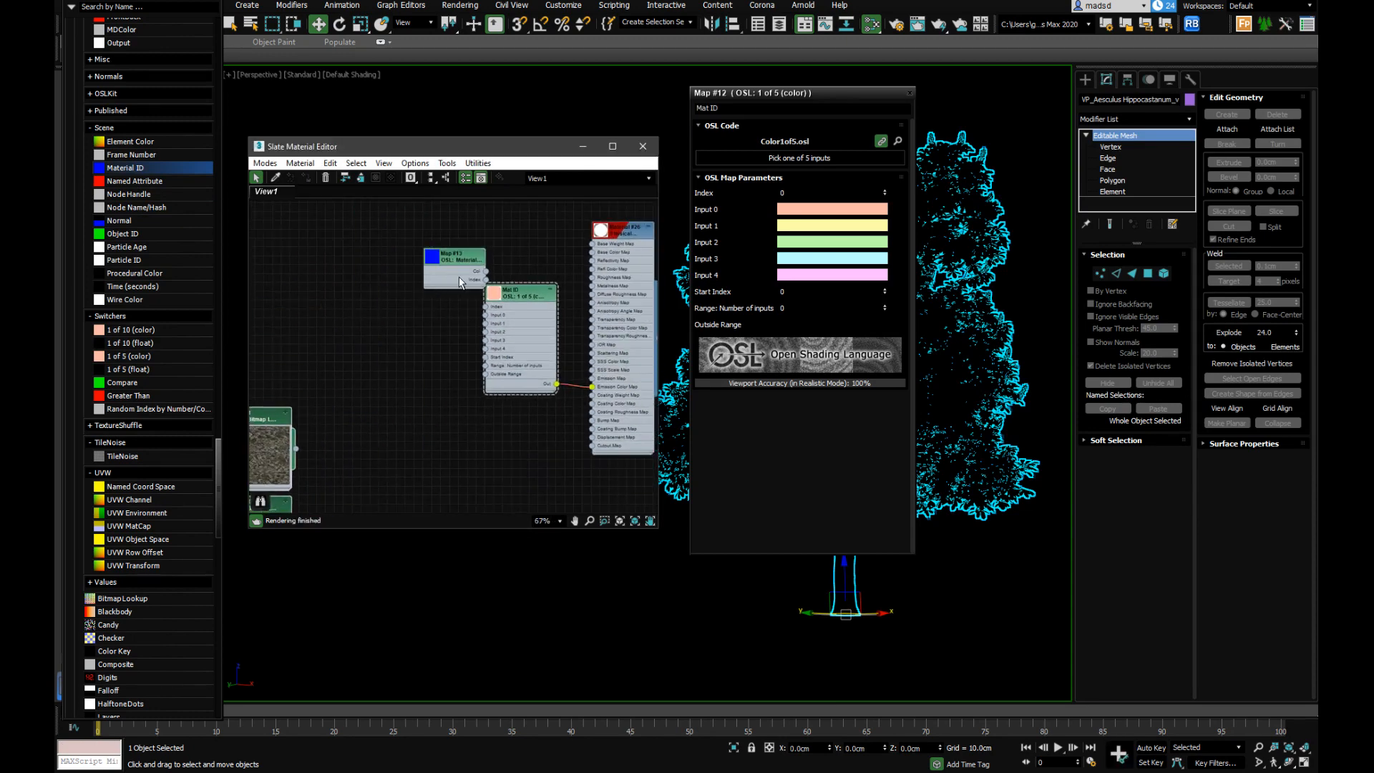
# Position the Material ID node before the Mat ID switcher and connect its Index output to the switcher's Index input
pyautogui.moveTo(459, 251); pyautogui.dragTo(395, 256)
pyautogui.scroll(4, 424, 276)
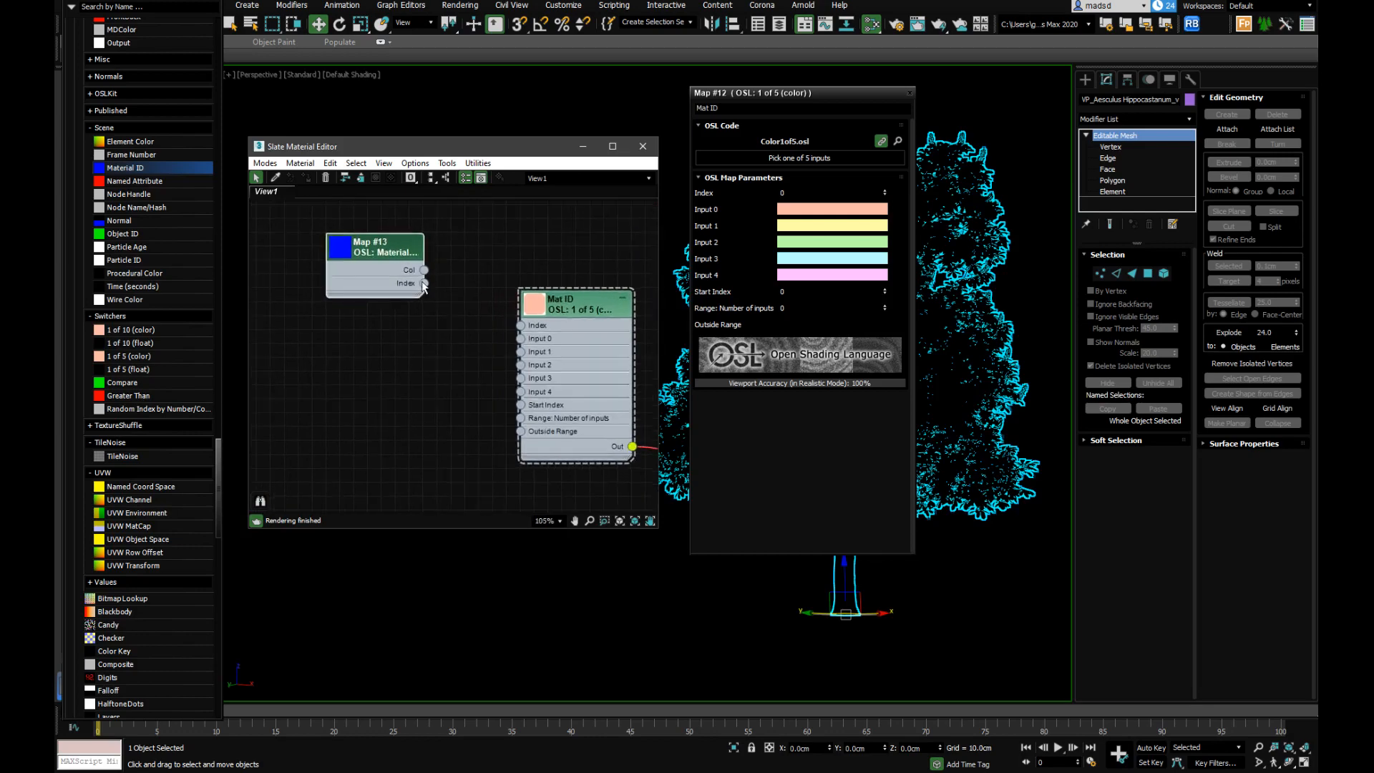
pyautogui.moveTo(500, 328); pyautogui.dragTo(547, 305)
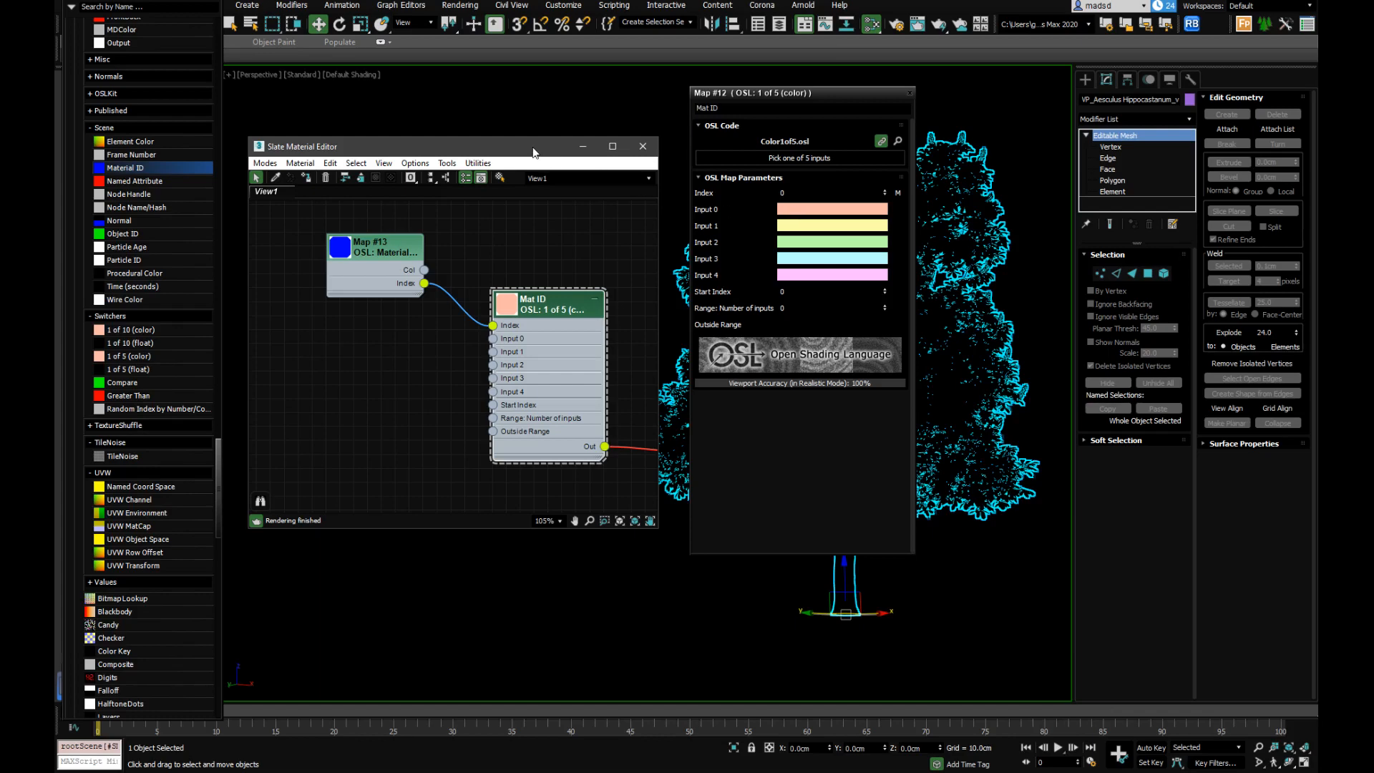
pyautogui.moveTo(533, 153); pyautogui.dragTo(538, 152)
# Set the Mat ID switcher's Input 0 color to pure red and Input 1 to pure green
pyautogui.click(792, 212)
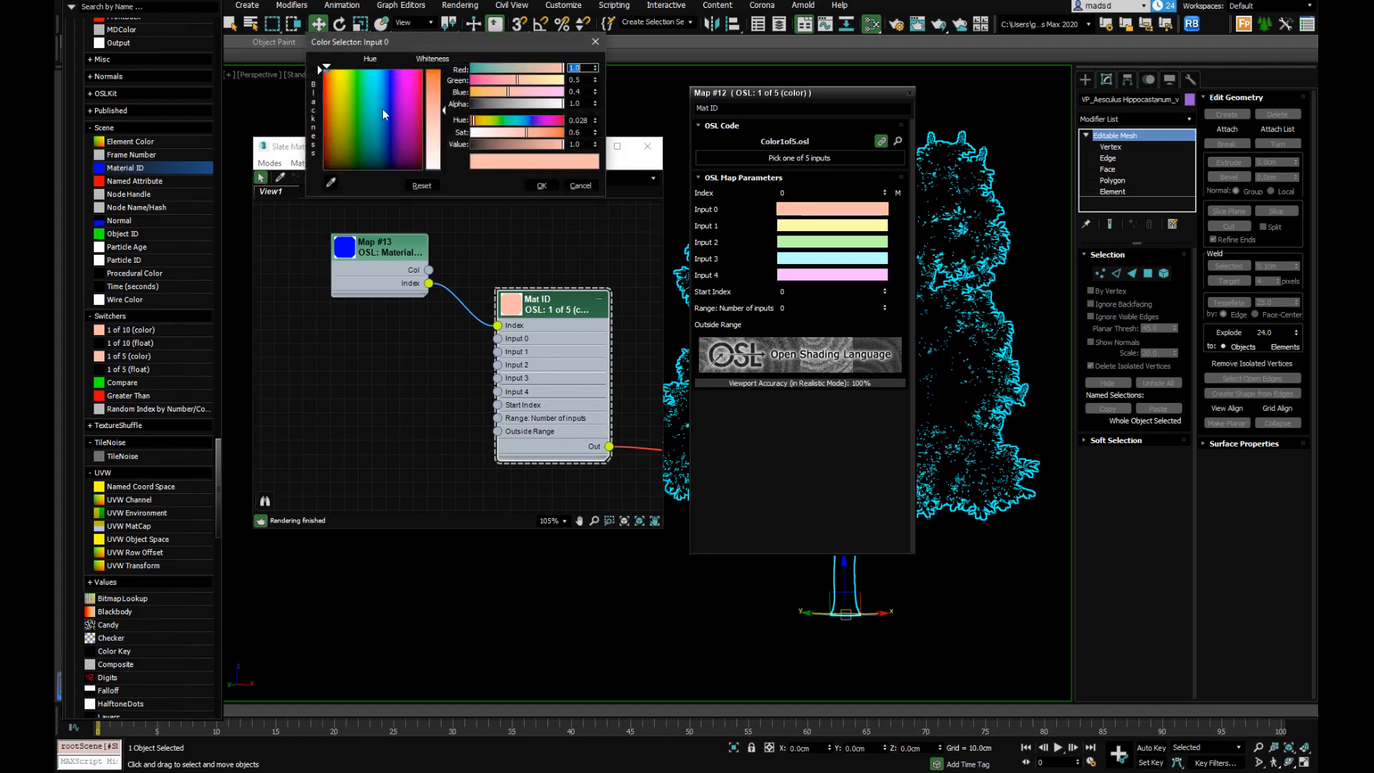
pyautogui.moveTo(337, 76); pyautogui.dragTo(321, 68)
pyautogui.moveTo(434, 107); pyautogui.dragTo(434, 67)
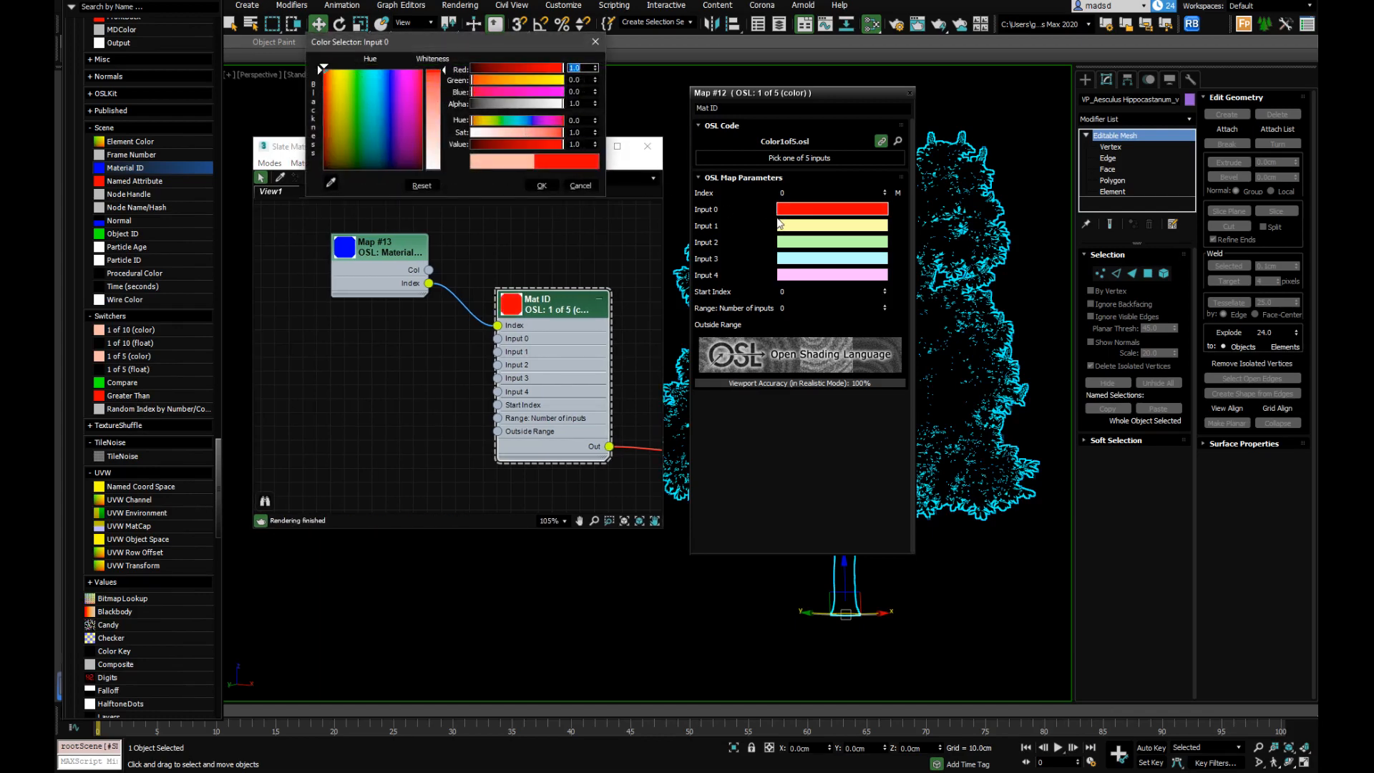
pyautogui.click(780, 224)
pyautogui.click(357, 80)
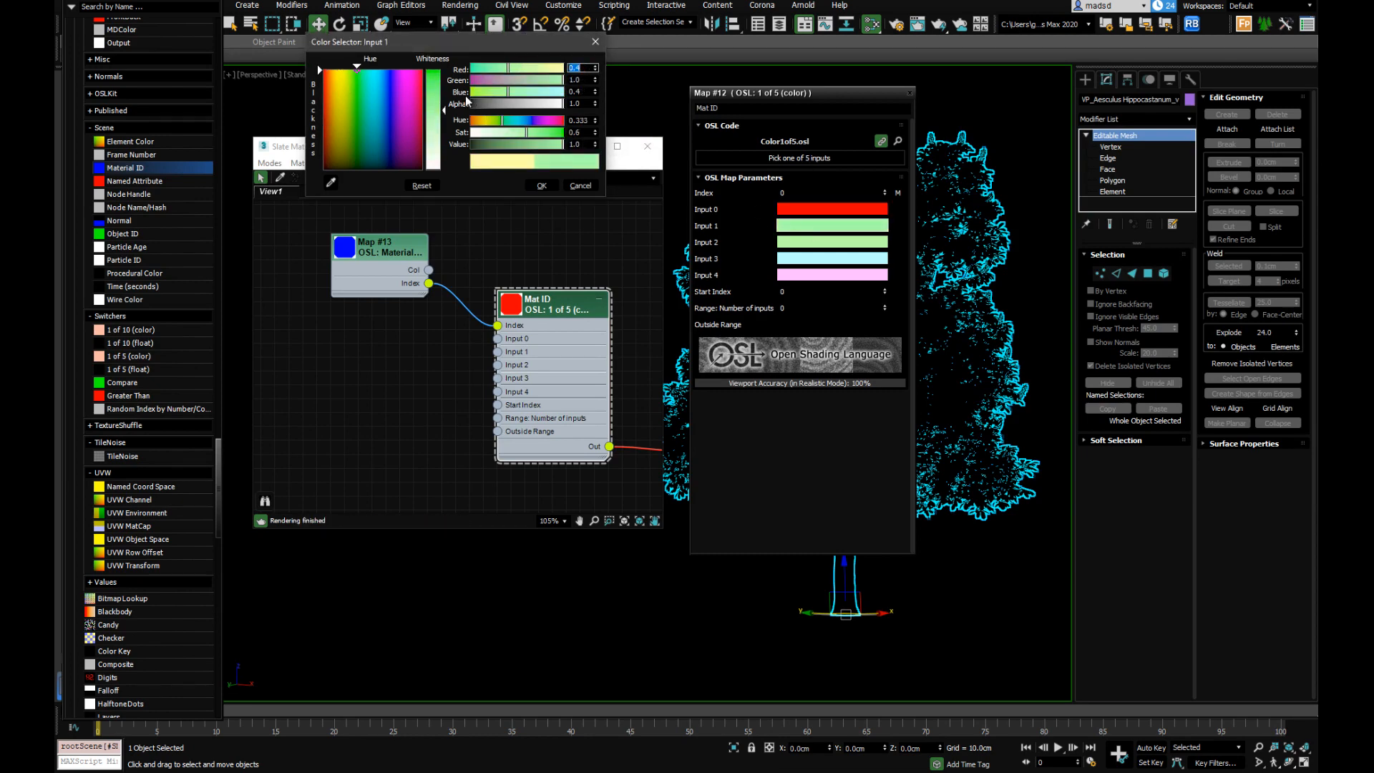
pyautogui.moveTo(435, 107); pyautogui.dragTo(434, 68)
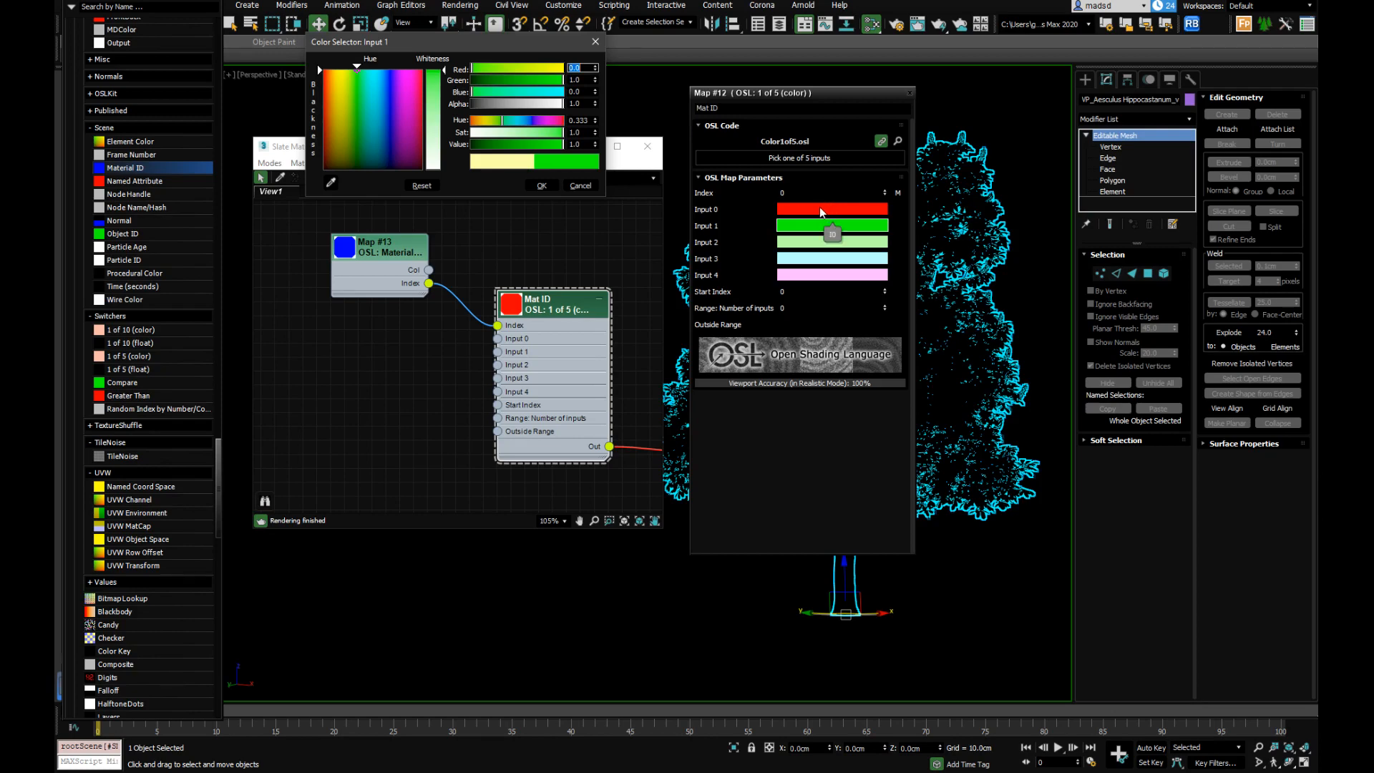
# Set the Mat ID switcher's Input 3 color to magenta and Input 2 to pure blue
pyautogui.click(793, 244)
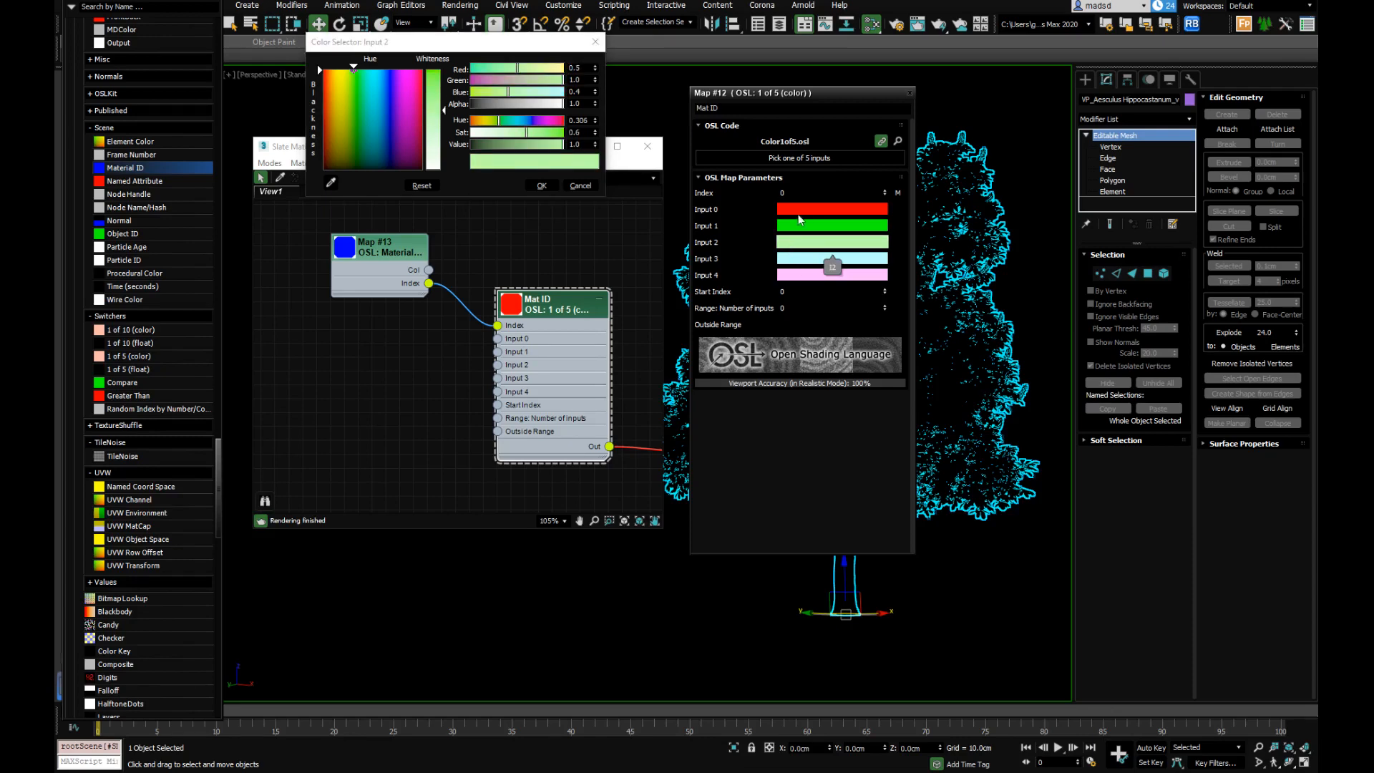
pyautogui.click(793, 260)
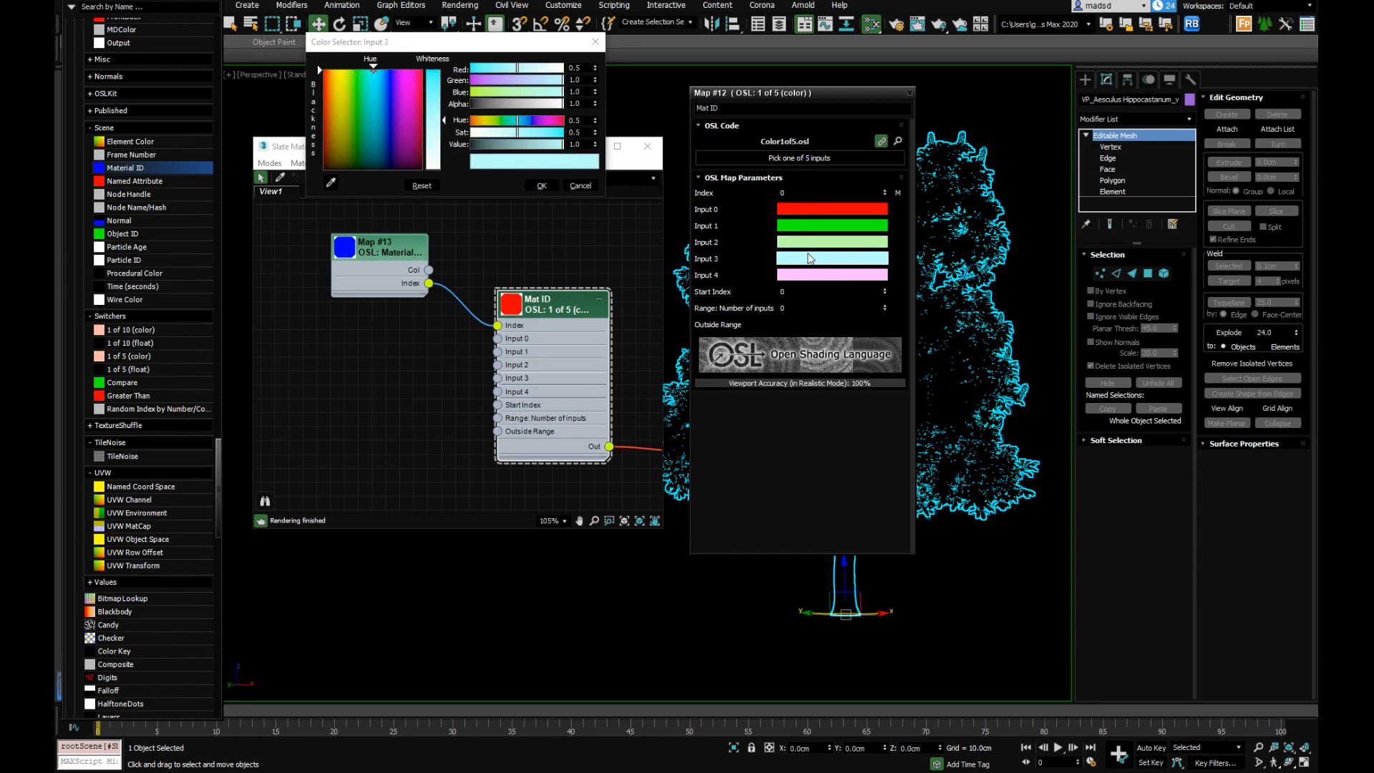
pyautogui.moveTo(542, 120); pyautogui.dragTo(701, 170)
pyautogui.click(787, 242)
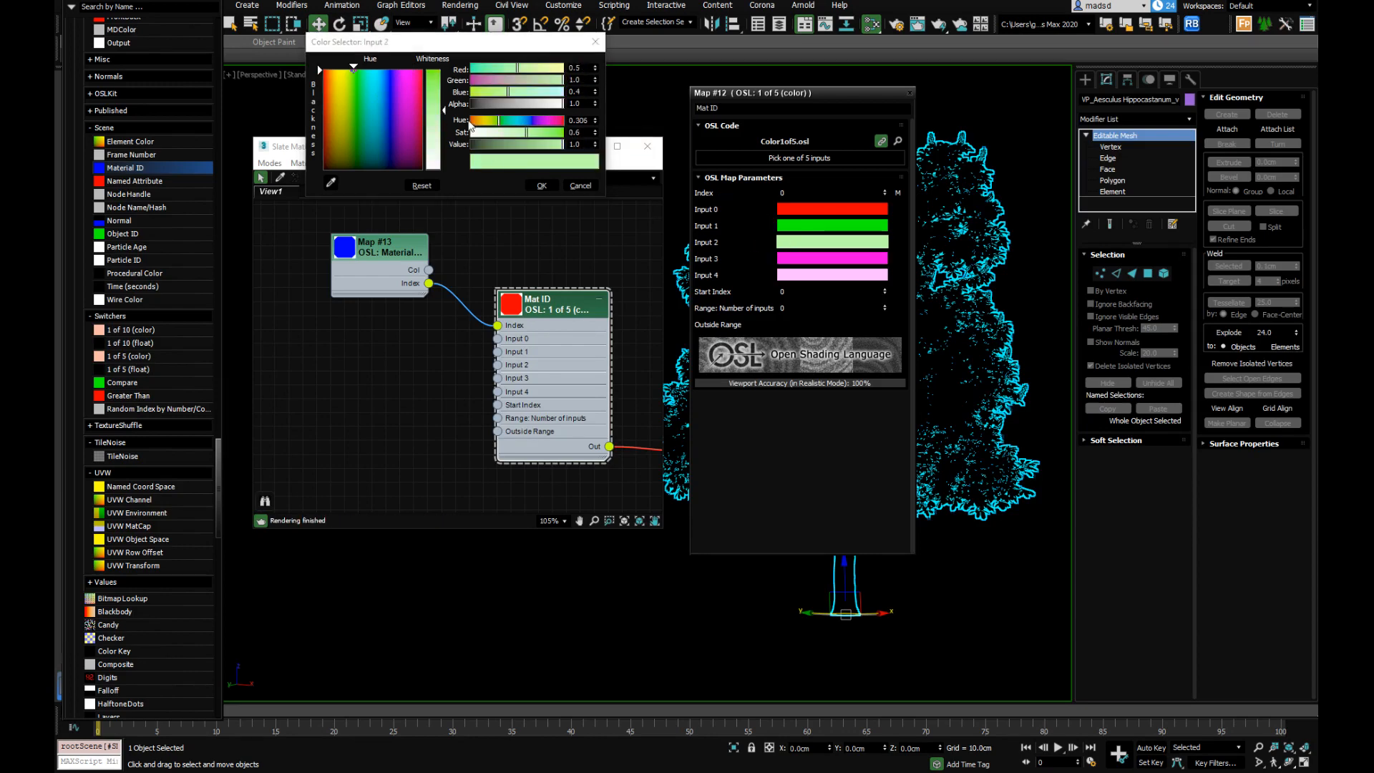
pyautogui.moveTo(418, 98)
pyautogui.mouseDown()
pyautogui.moveTo(416, 70)
pyautogui.moveTo(390, 70)
pyautogui.mouseUp()
pyautogui.moveTo(444, 110); pyautogui.dragTo(445, 73)
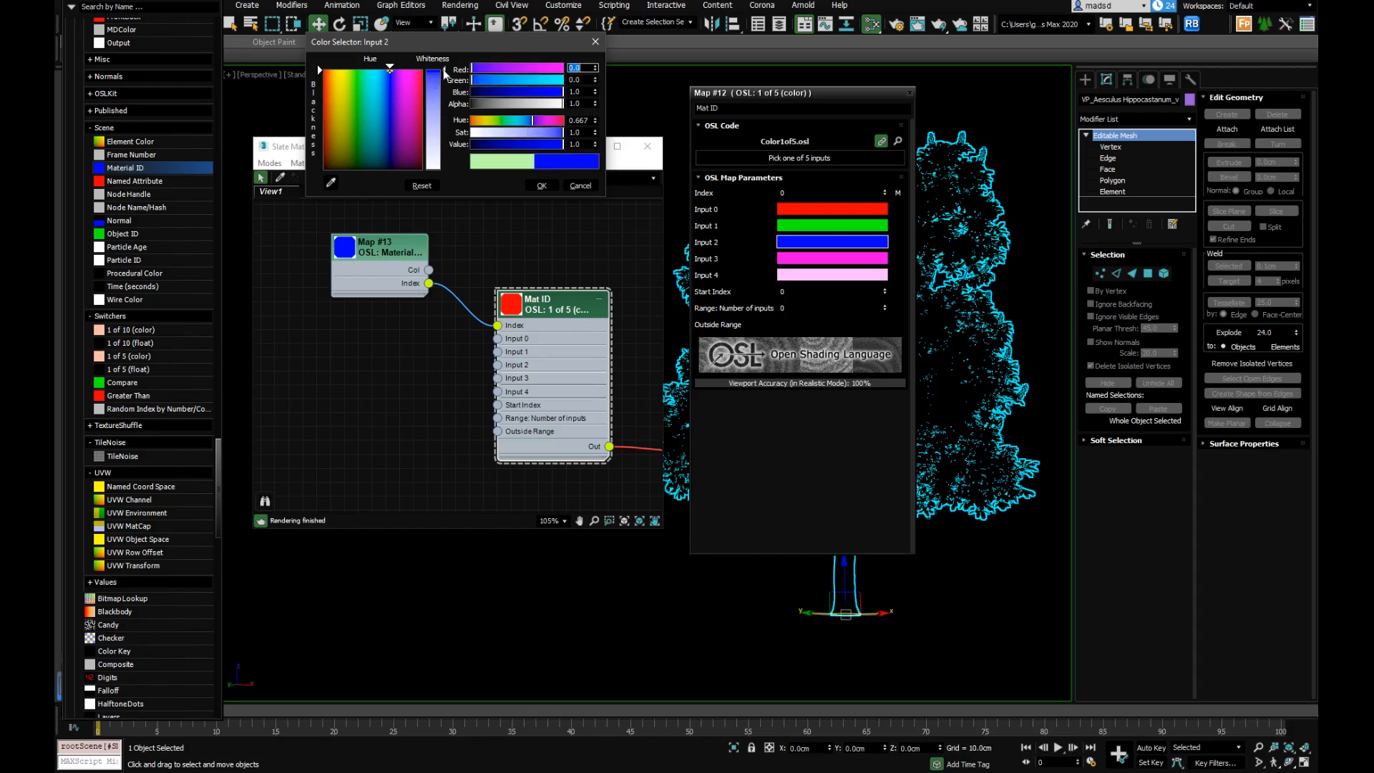
# Set the Mat ID switcher's Input 4 color to a pale teal
pyautogui.click(800, 276)
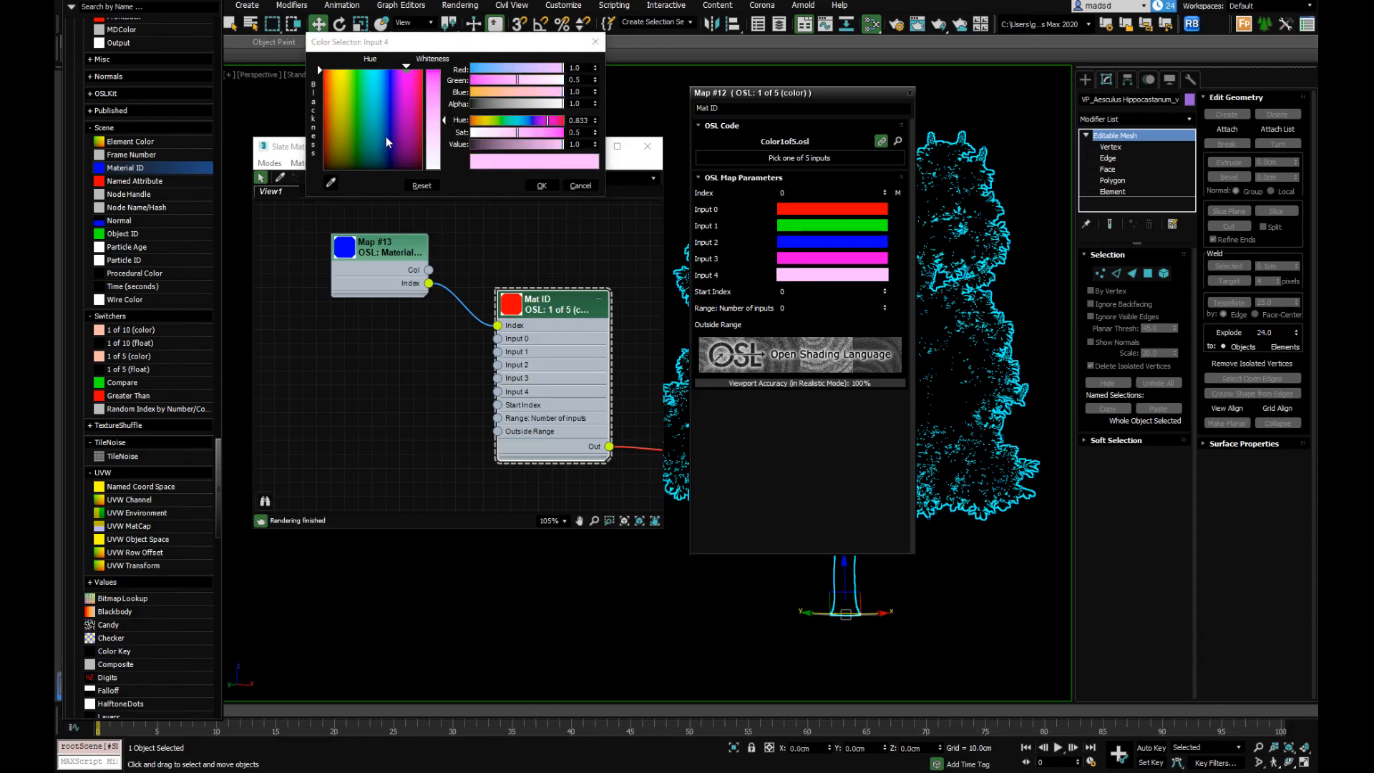
pyautogui.moveTo(386, 141)
pyautogui.mouseDown()
pyautogui.moveTo(334, 149)
pyautogui.moveTo(367, 118)
pyautogui.moveTo(441, 103)
pyautogui.mouseUp()
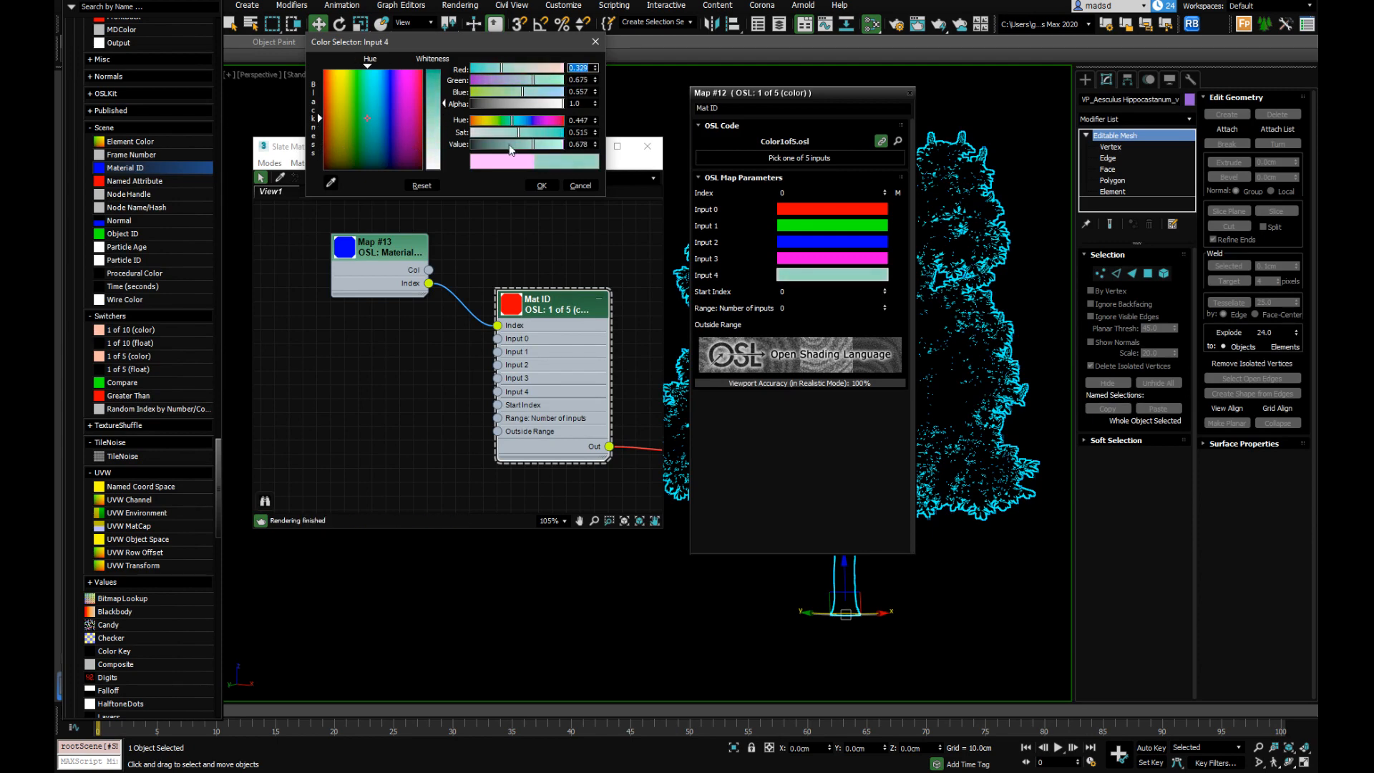
pyautogui.click(540, 185)
pyautogui.moveTo(532, 151); pyautogui.dragTo(500, 146)
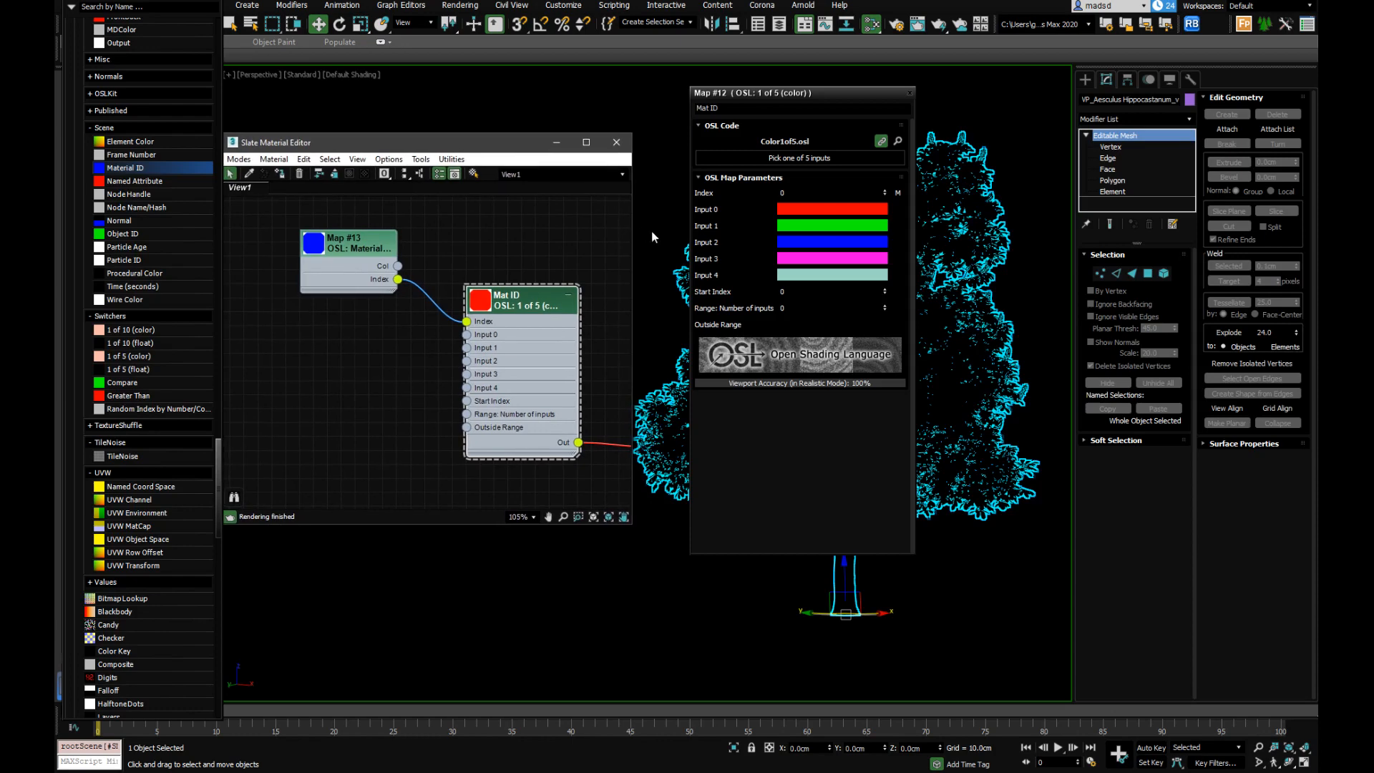
pyautogui.moveTo(523, 306); pyautogui.dragTo(508, 307)
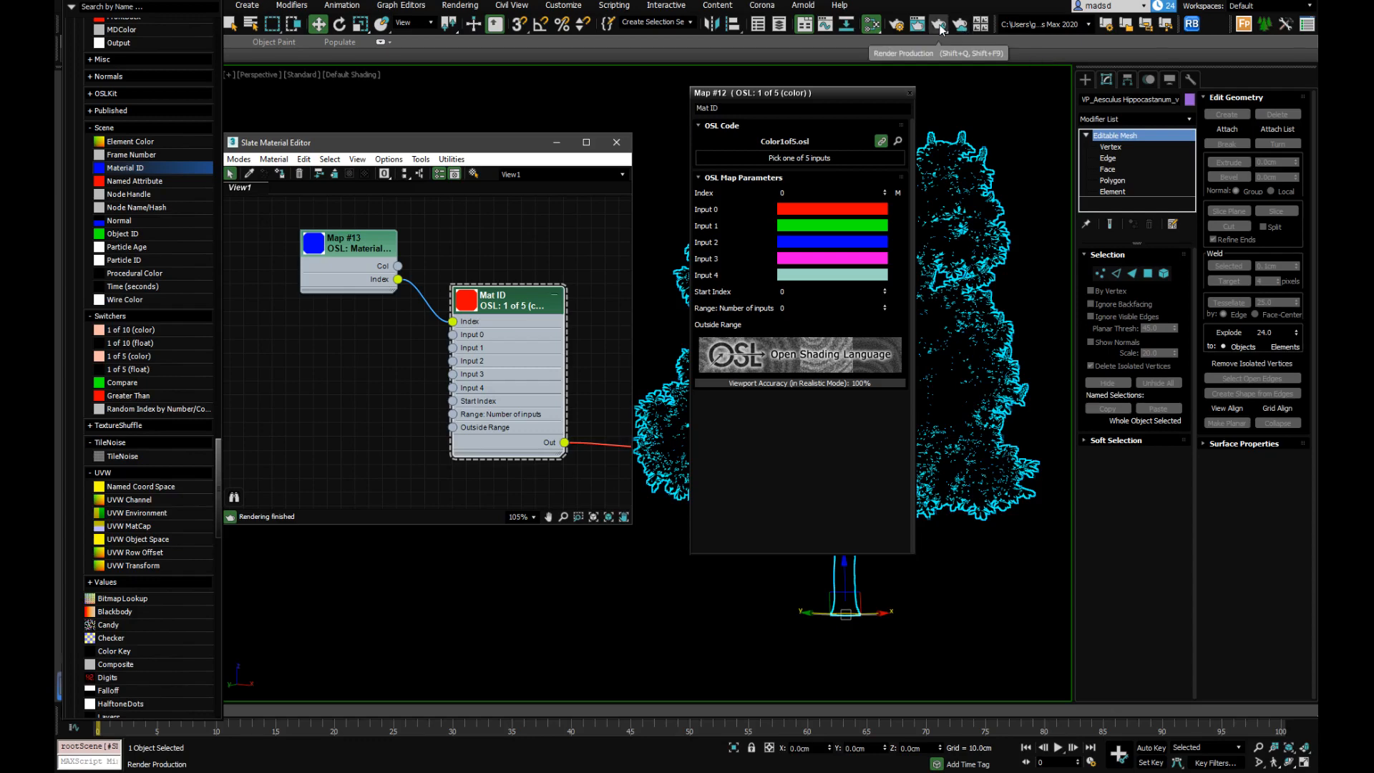
# Start an ActiveShade render of the perspective view with Arnold, move the render window aside, and close the render settings
pyautogui.click(895, 26)
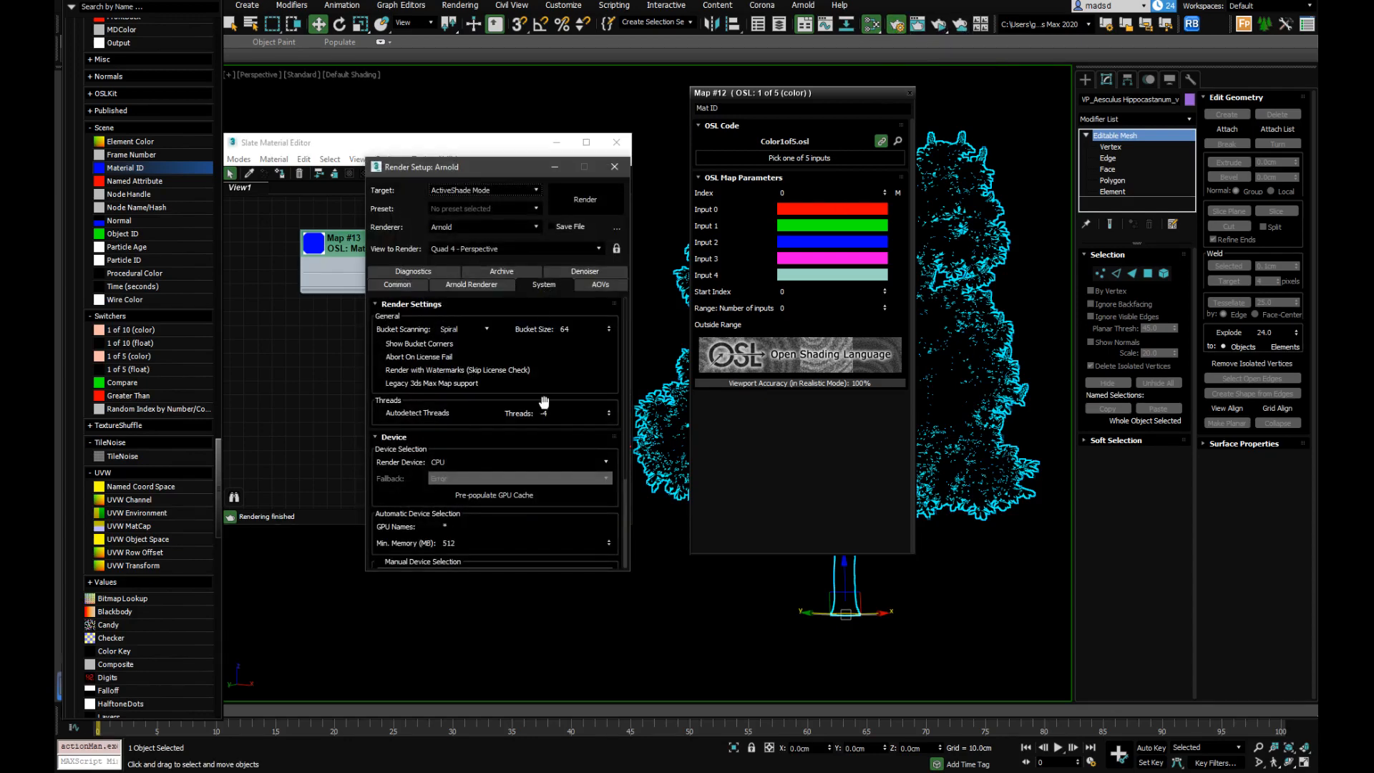
pyautogui.click(429, 285)
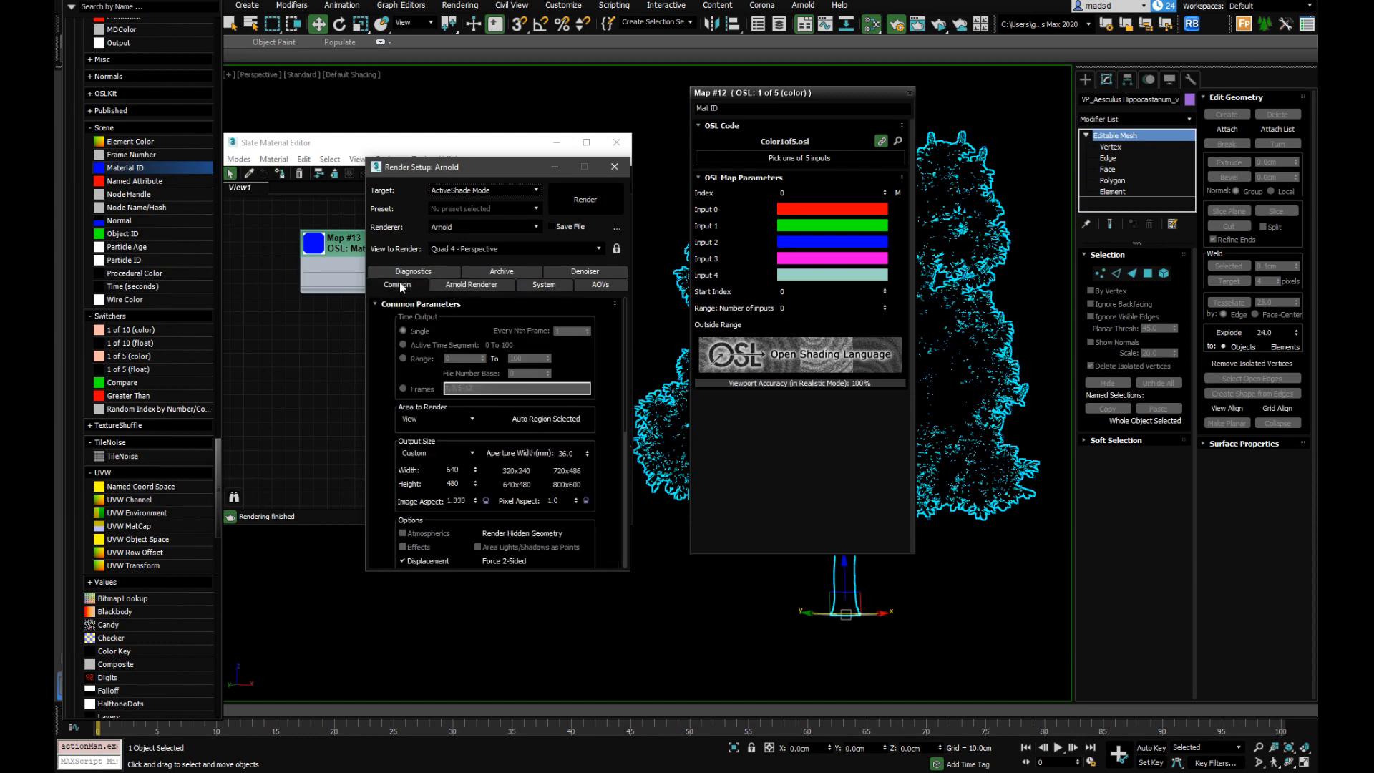
pyautogui.click(568, 205)
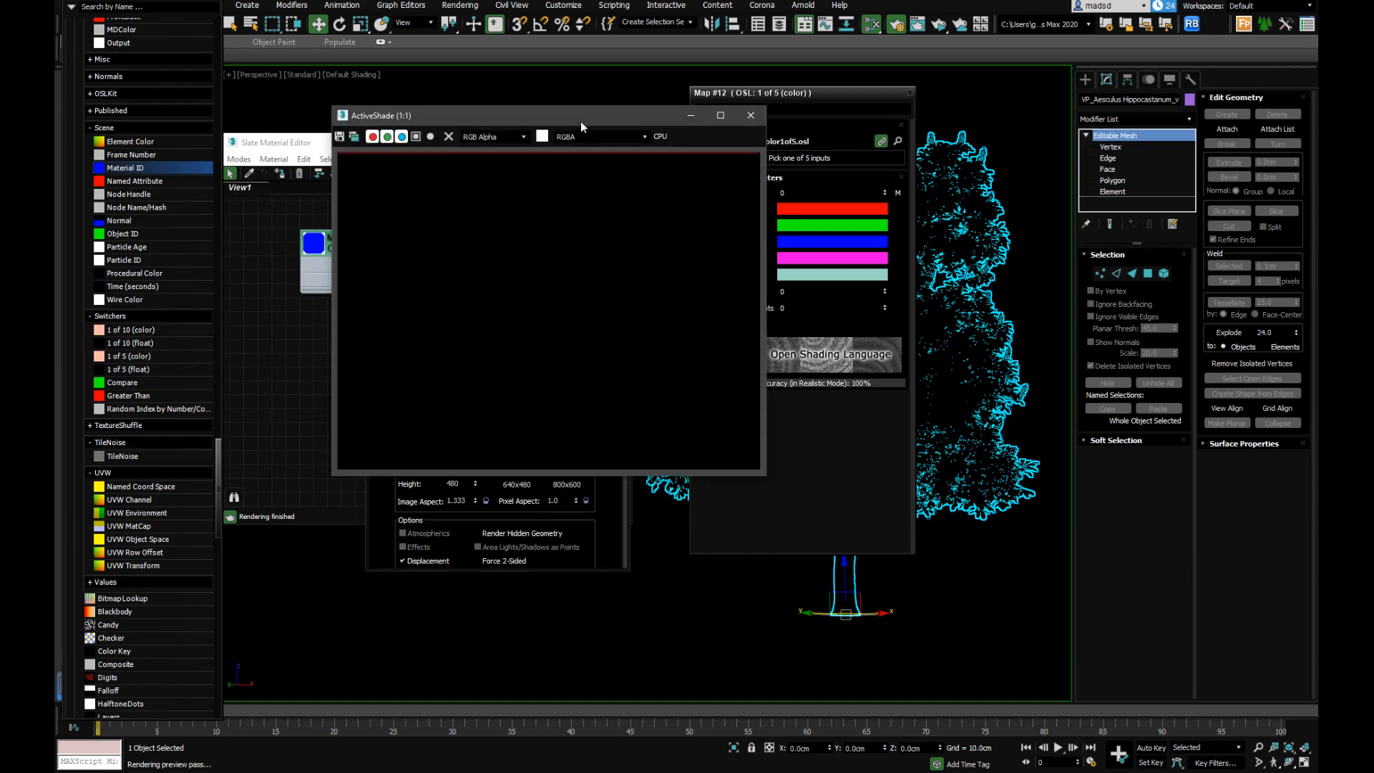
pyautogui.moveTo(594, 124); pyautogui.dragTo(892, 236)
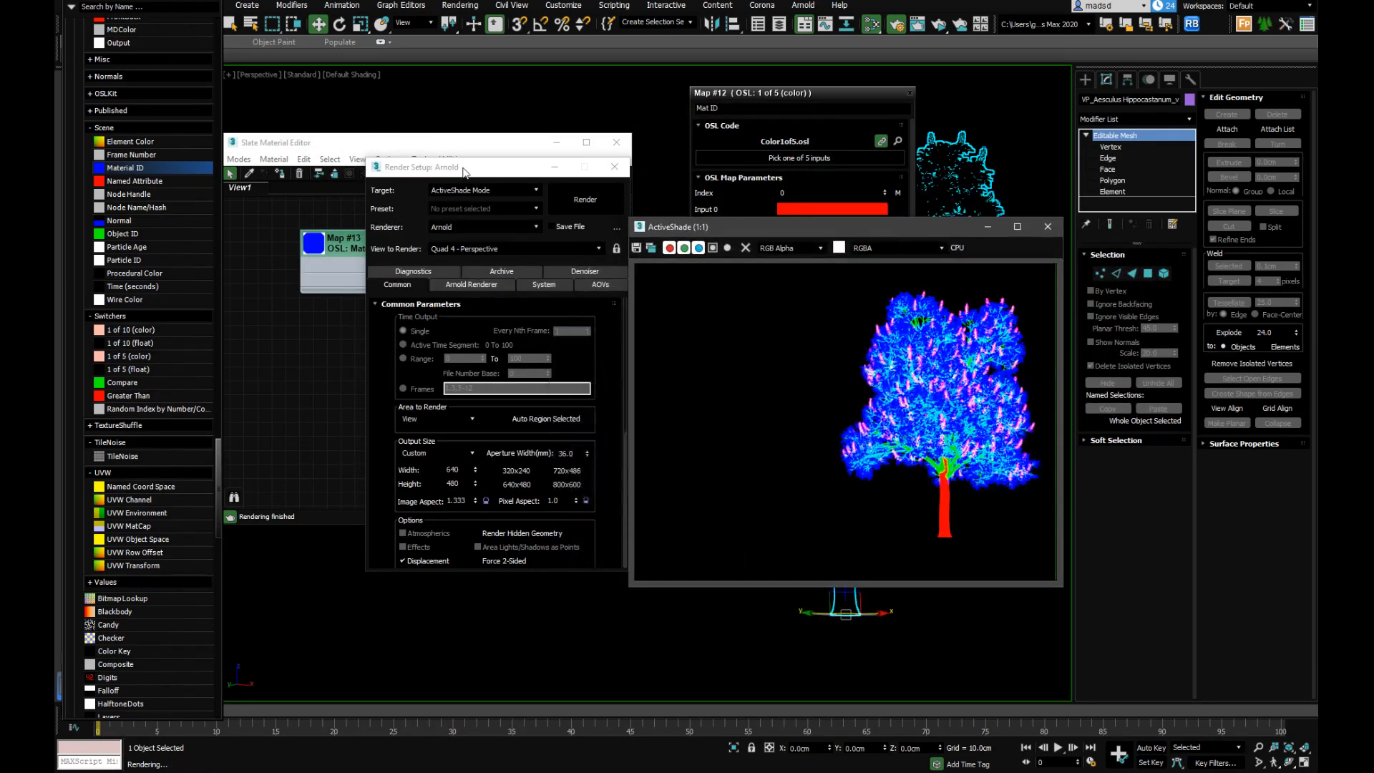
pyautogui.moveTo(483, 174); pyautogui.dragTo(469, 179)
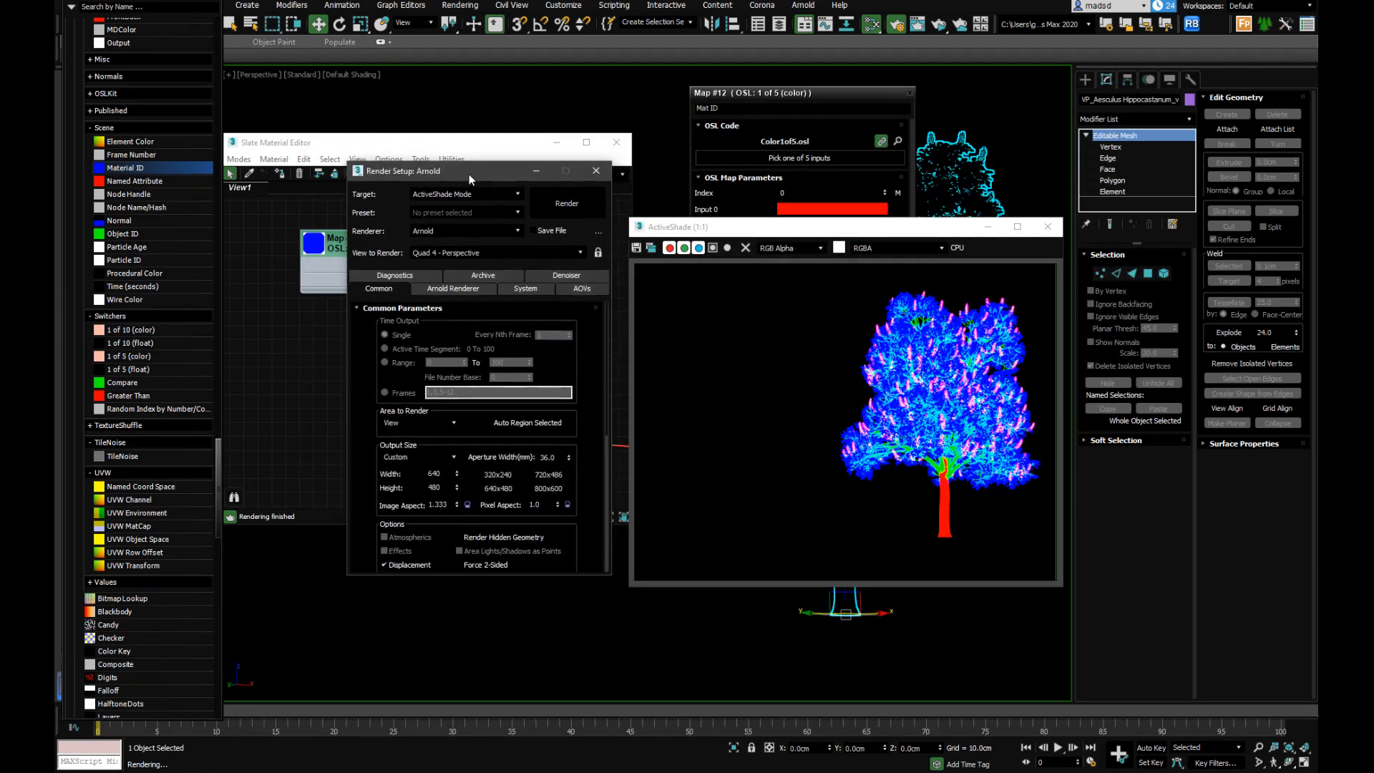
pyautogui.click(596, 171)
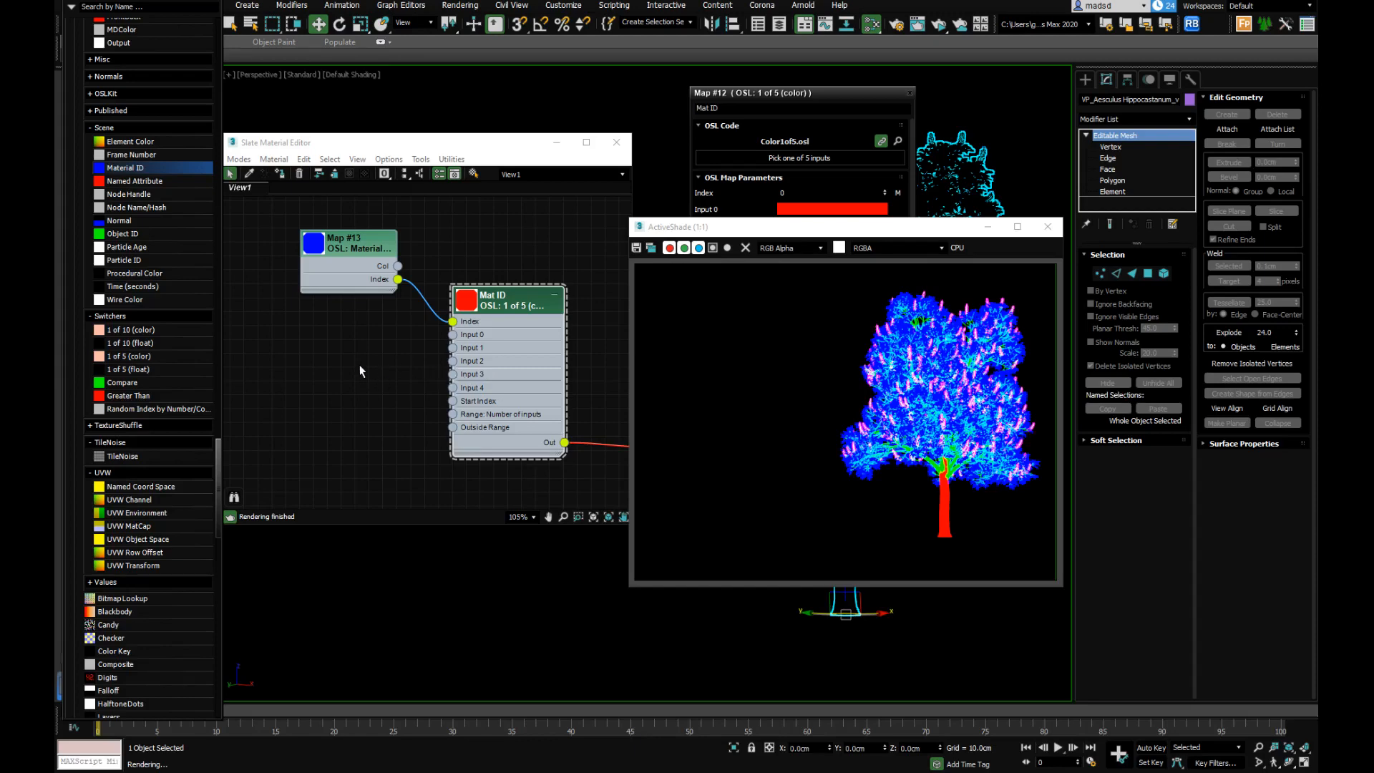
# Hide the Mat ID switcher's parameters and move the ActiveShade window off the tree in the viewport
pyautogui.click(359, 359)
pyautogui.press('p')
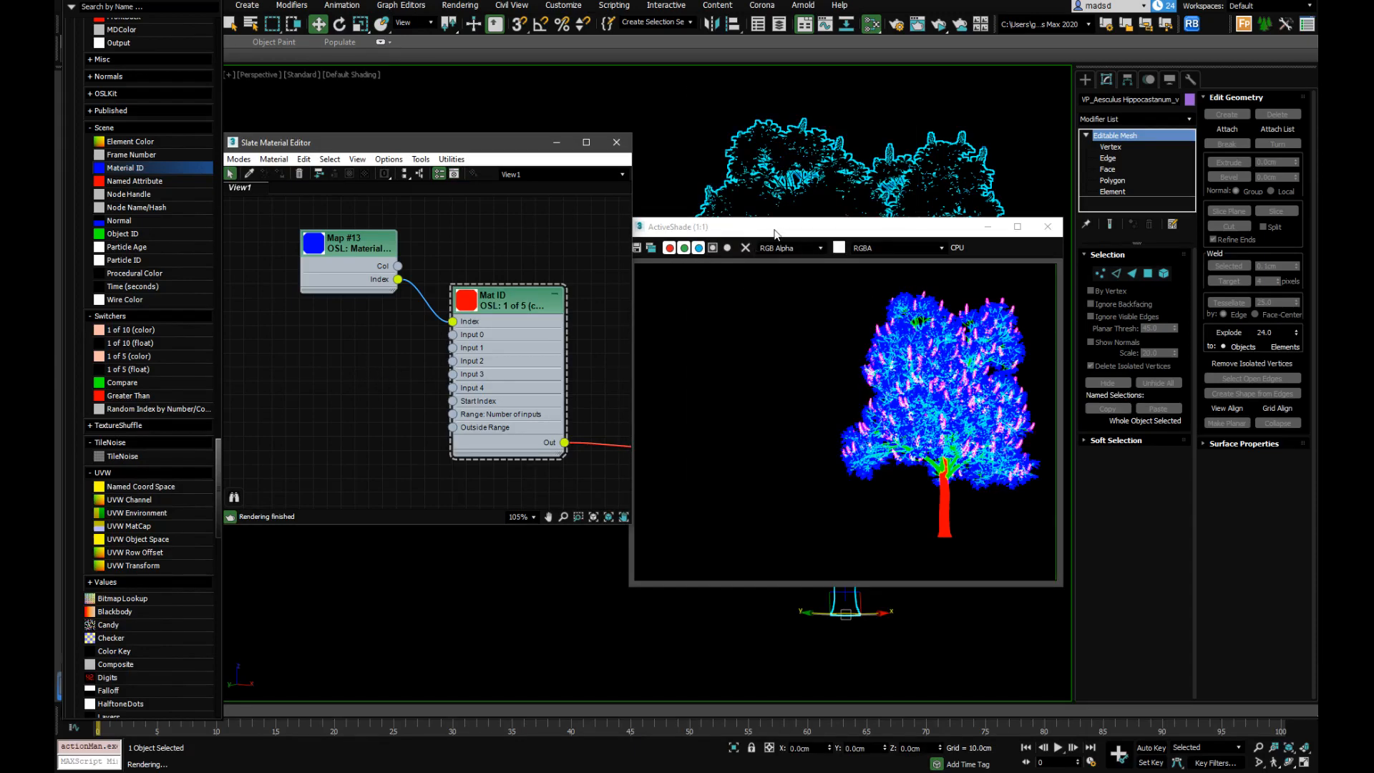
pyautogui.moveTo(776, 234); pyautogui.dragTo(359, 145)
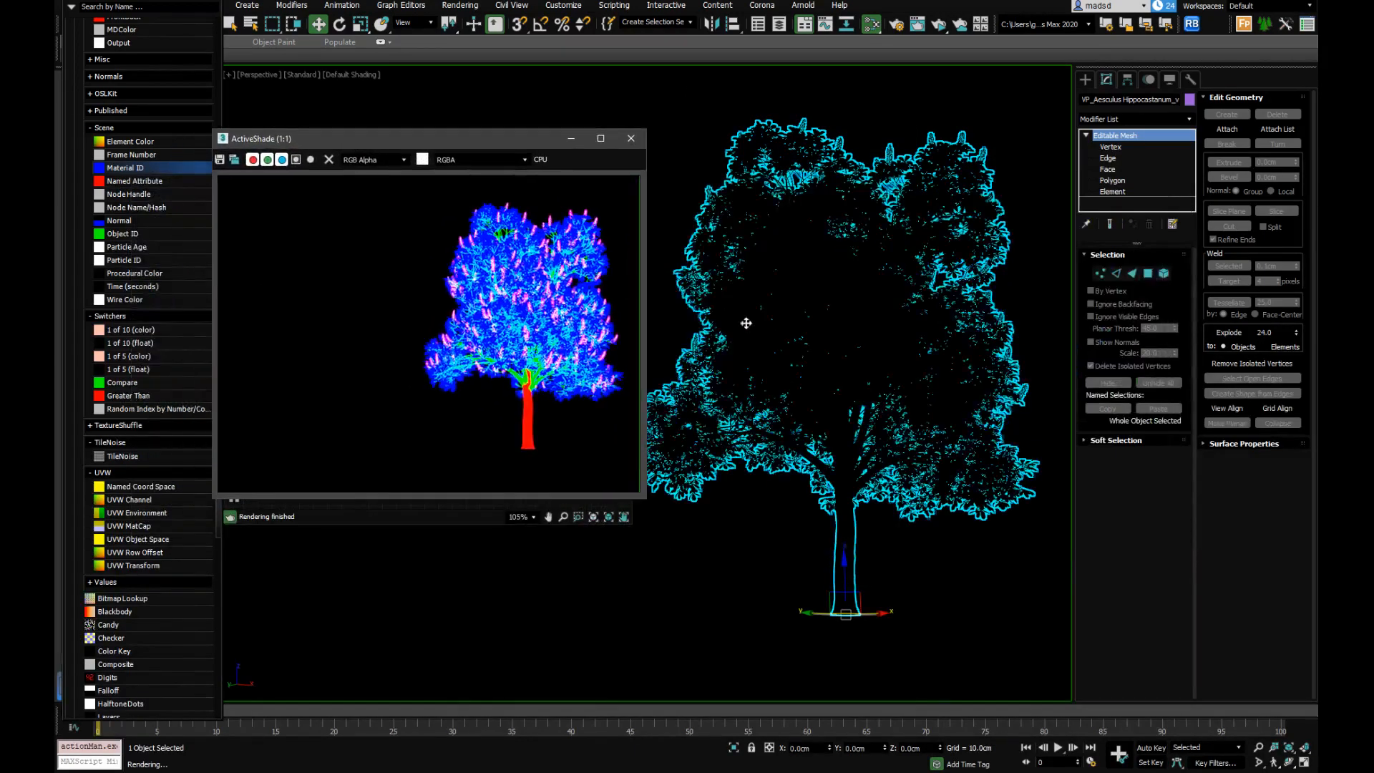
# Examine how the material ID colors fall on the trunk, branches, leaves and flowers, from several distances and angles
pyautogui.scroll(5, 854, 350)
pyautogui.scroll(-4, 841, 344)
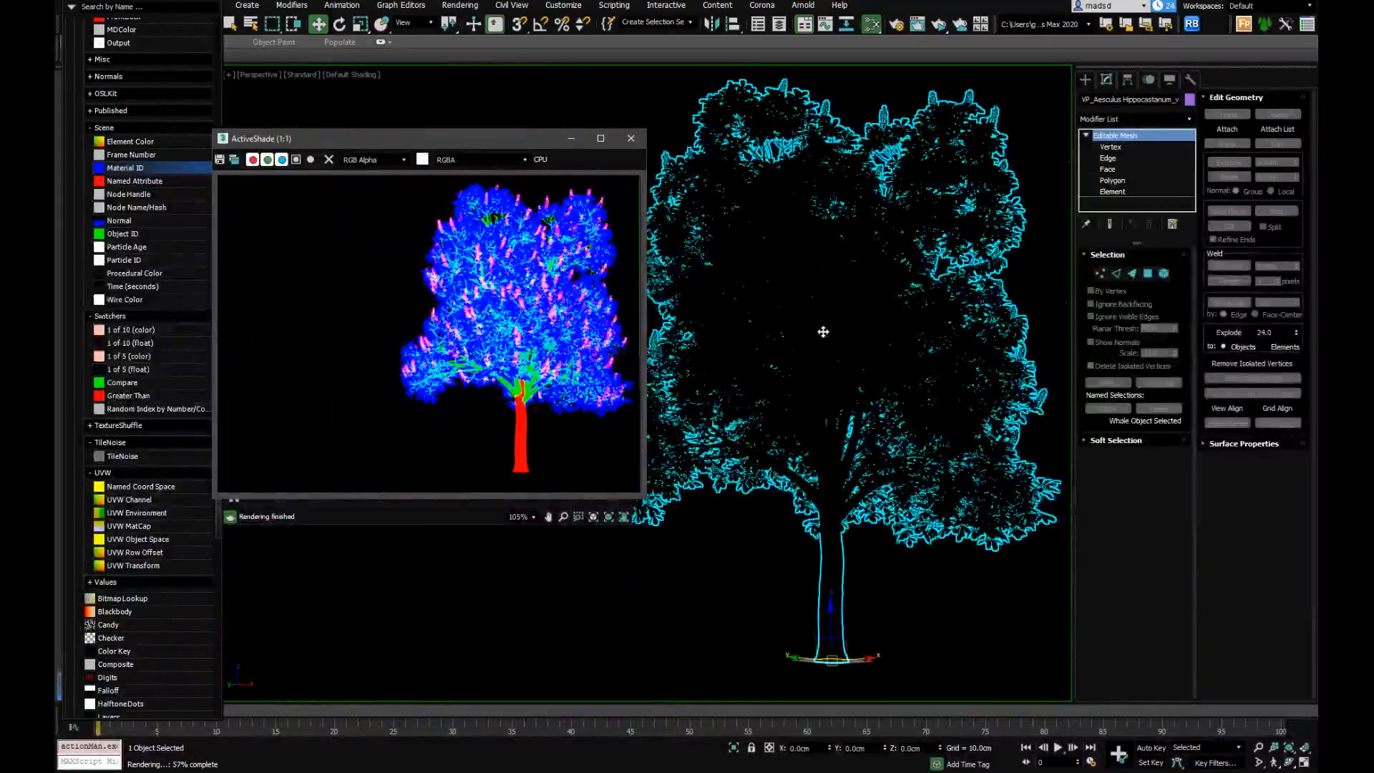
pyautogui.moveTo(822, 329); pyautogui.dragTo(753, 399, button='middle')
pyautogui.scroll(5, 788, 397)
pyautogui.scroll(2, 733, 367)
pyautogui.scroll(3, 742, 363)
pyautogui.scroll(-4, 743, 363)
pyautogui.scroll(-6, 800, 362)
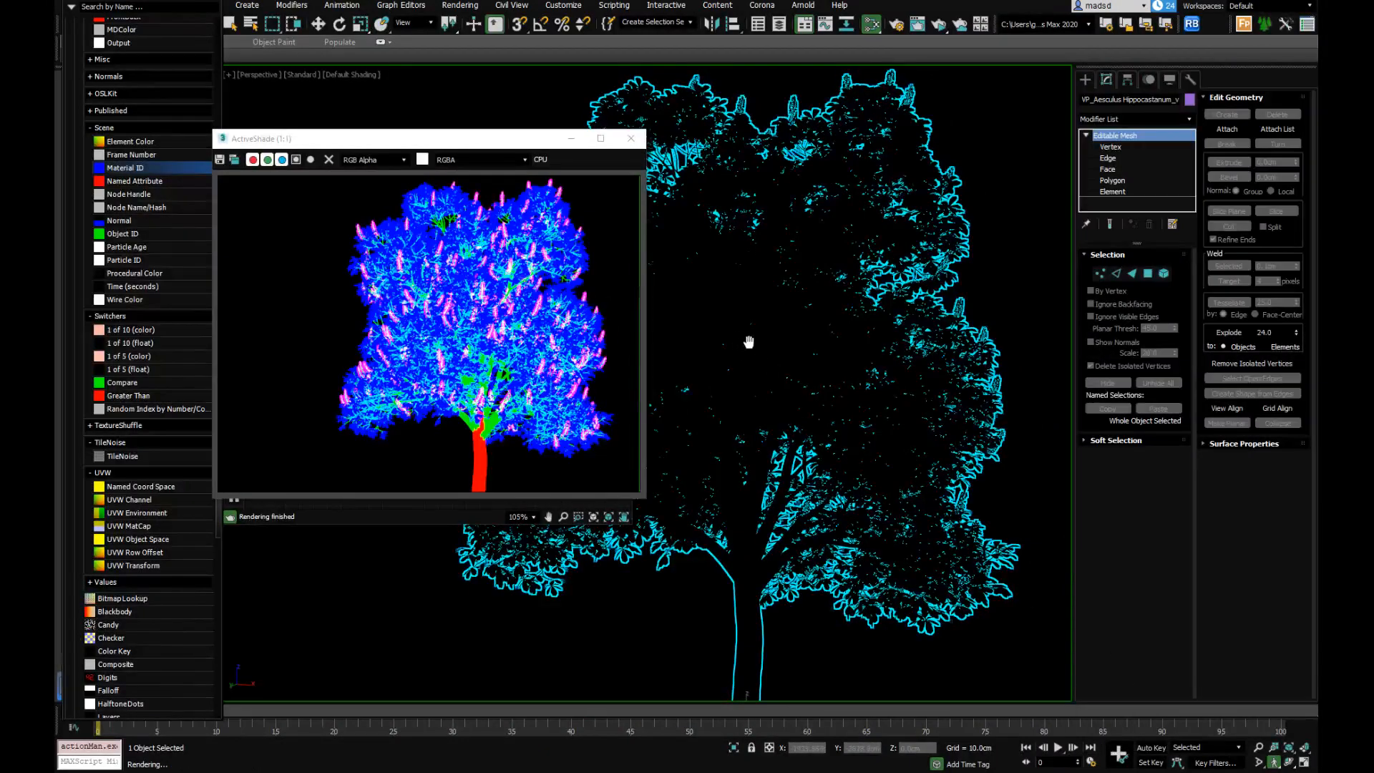
pyautogui.keyDown('alt'); pyautogui.moveTo(746, 340); pyautogui.dragTo(709, 397, button='middle'); pyautogui.keyUp('alt')
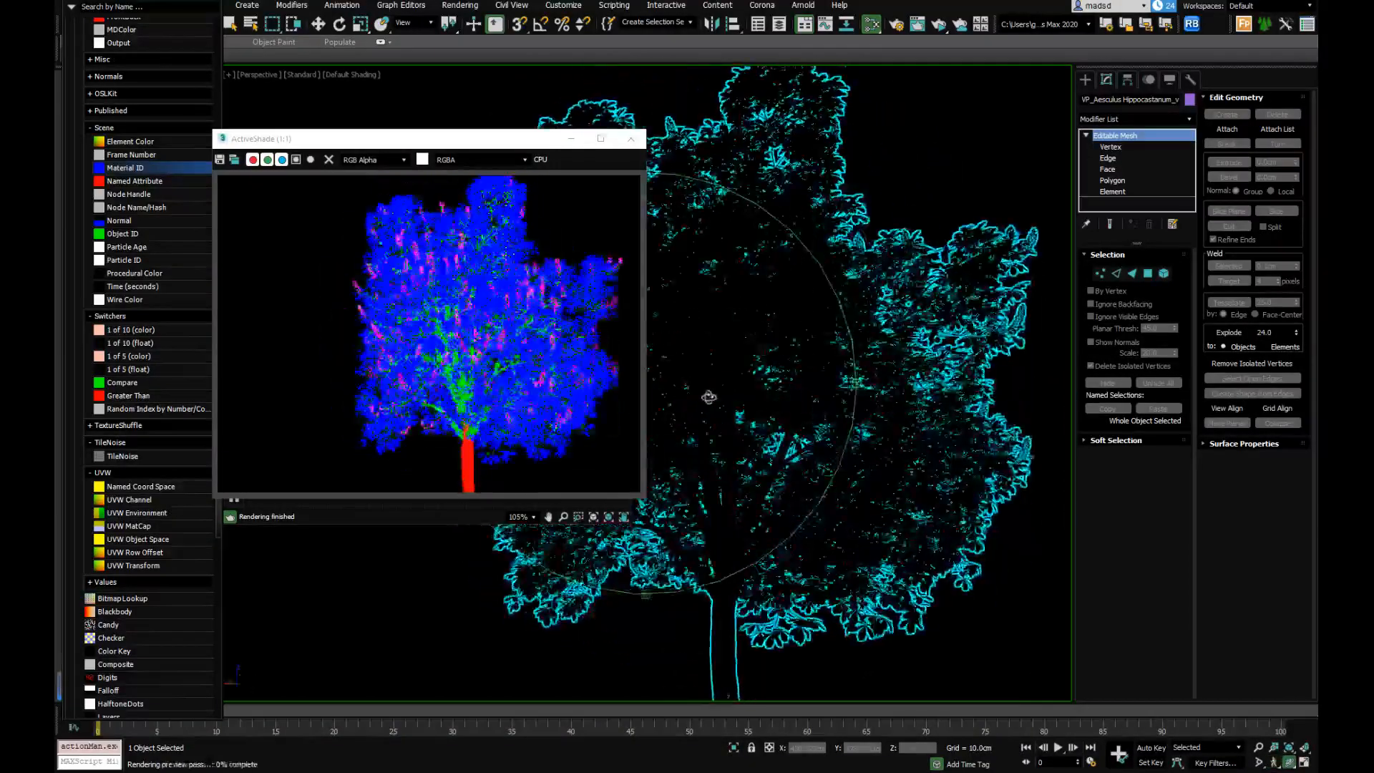
pyautogui.scroll(4, 745, 384)
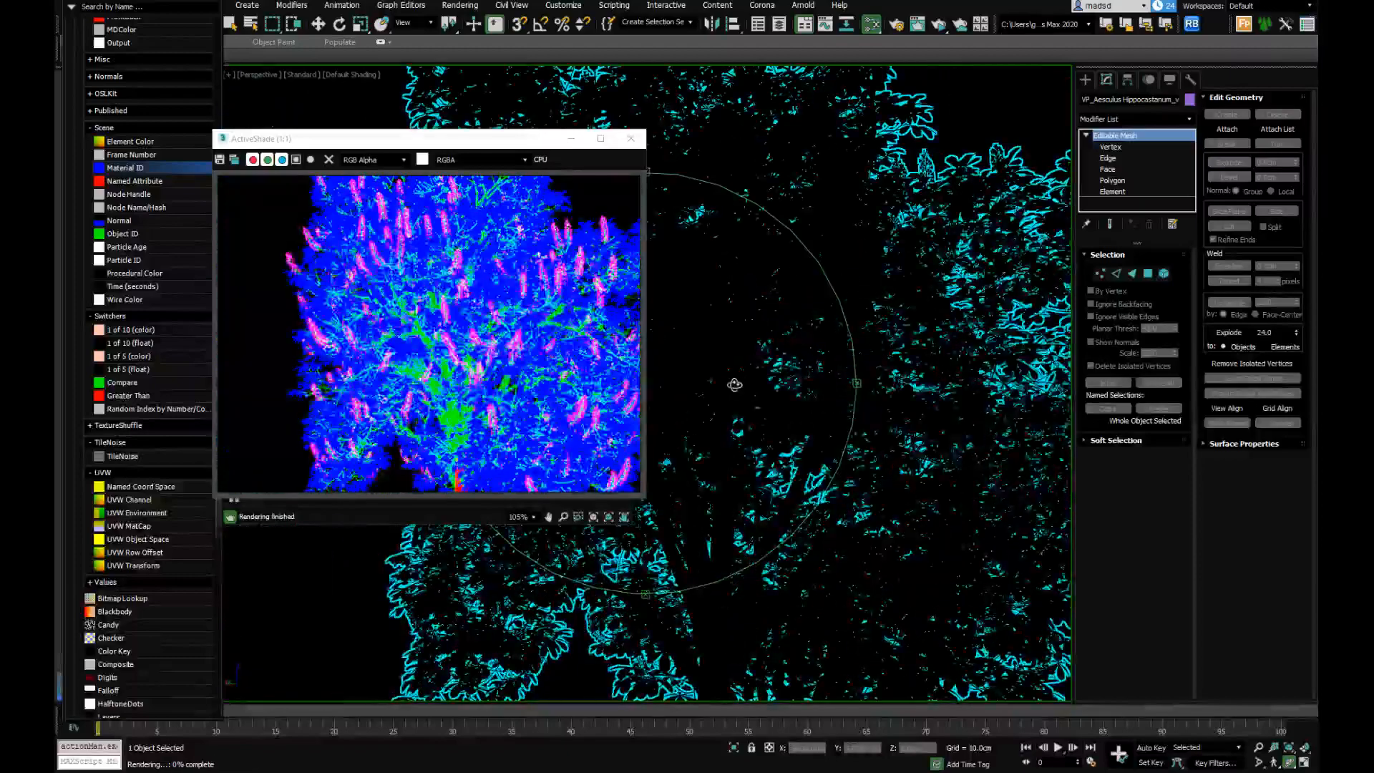
pyautogui.scroll(-4, 734, 385)
# Move the ActiveShade window clear of the material nodes and frame the trunk and lower branches in the viewport
pyautogui.moveTo(478, 138); pyautogui.dragTo(1112, 75)
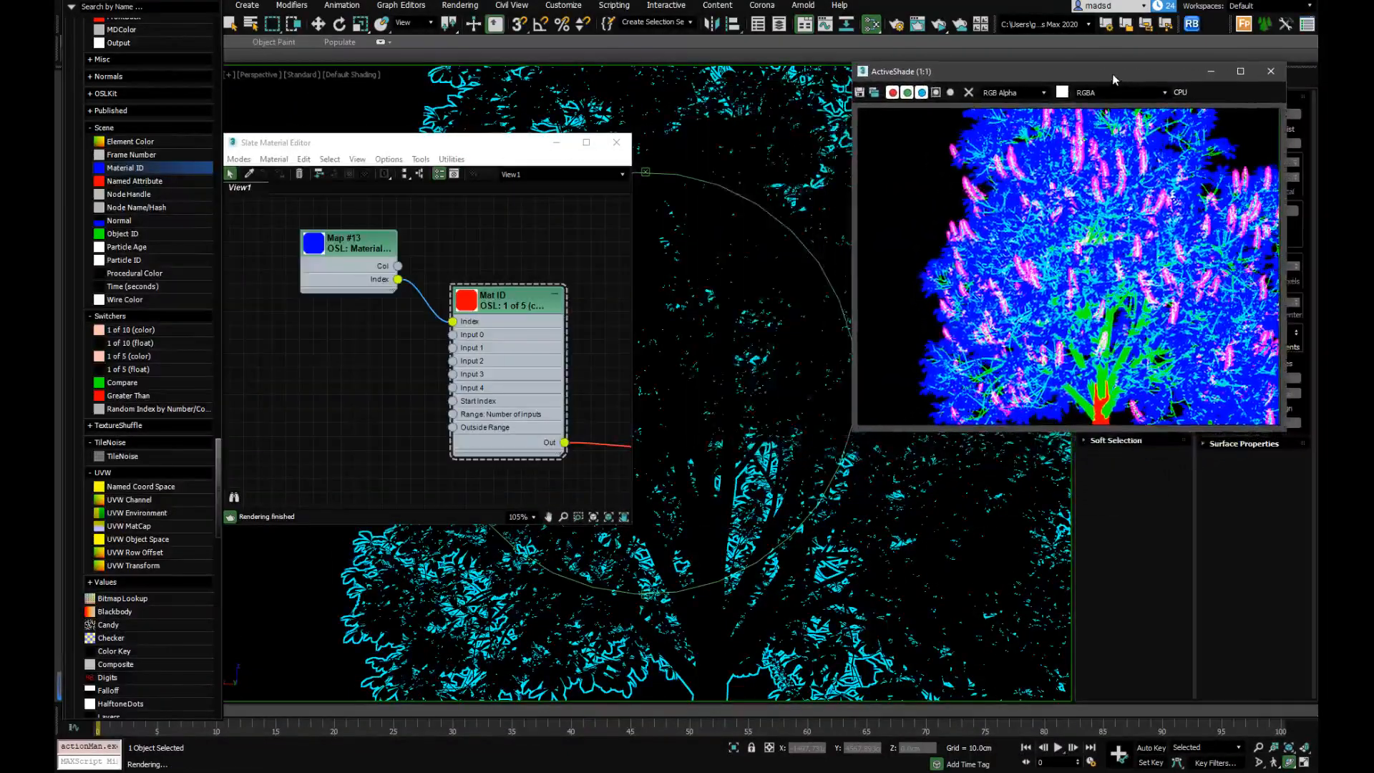
pyautogui.scroll(5, 738, 370)
pyautogui.moveTo(730, 375); pyautogui.dragTo(739, 369, button='middle')
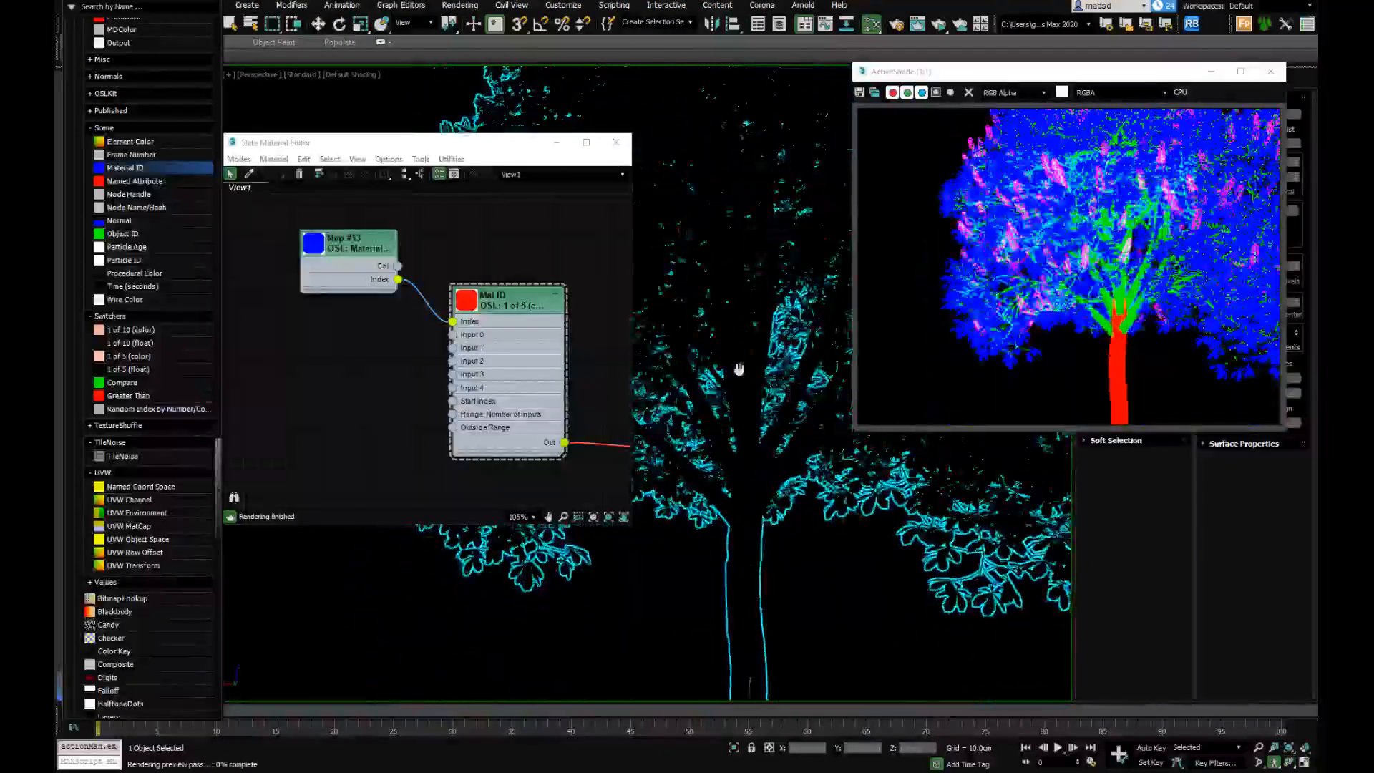
pyautogui.scroll(-4, 738, 369)
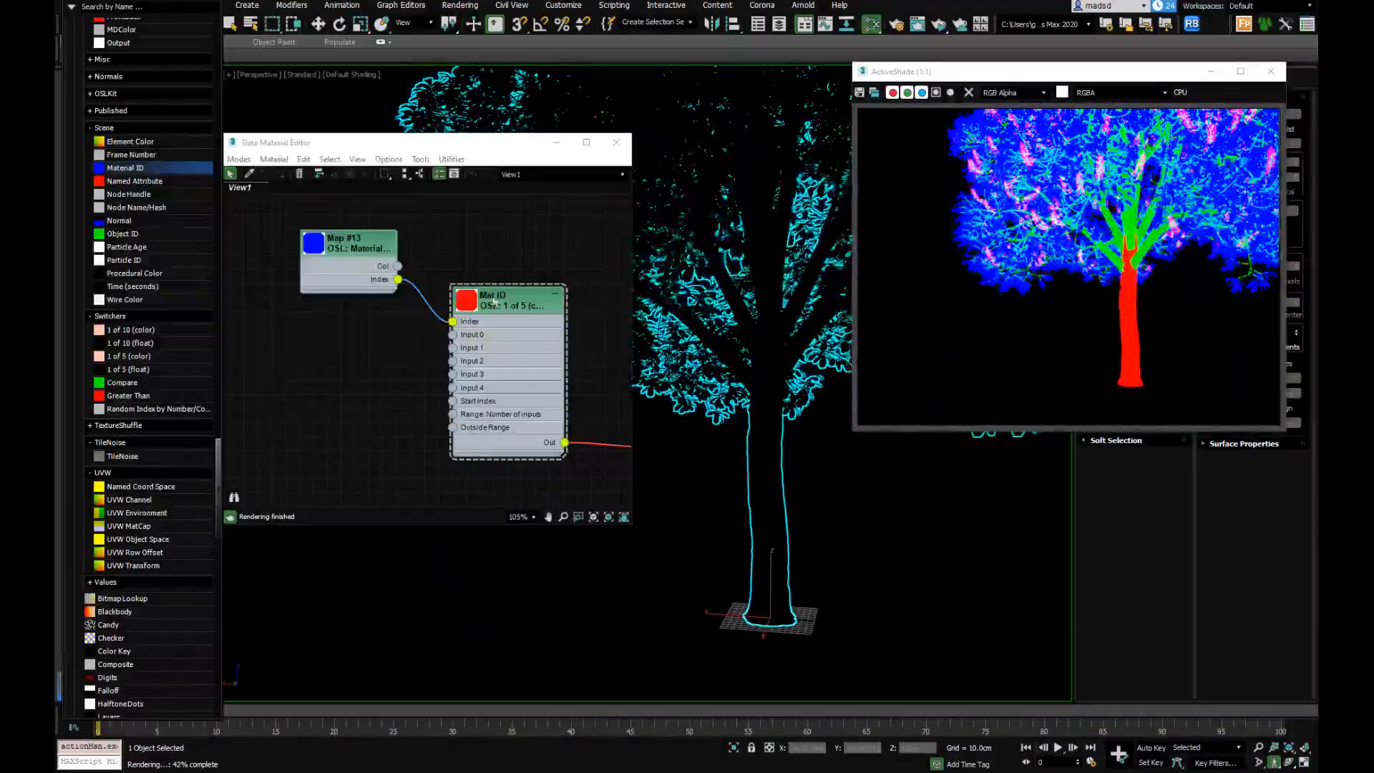
# Reposition the Slate Material Editor and enlarge it until the Physical material node fits inside
pyautogui.moveTo(494, 302); pyautogui.dragTo(466, 302)
pyautogui.moveTo(401, 142); pyautogui.dragTo(410, 99)
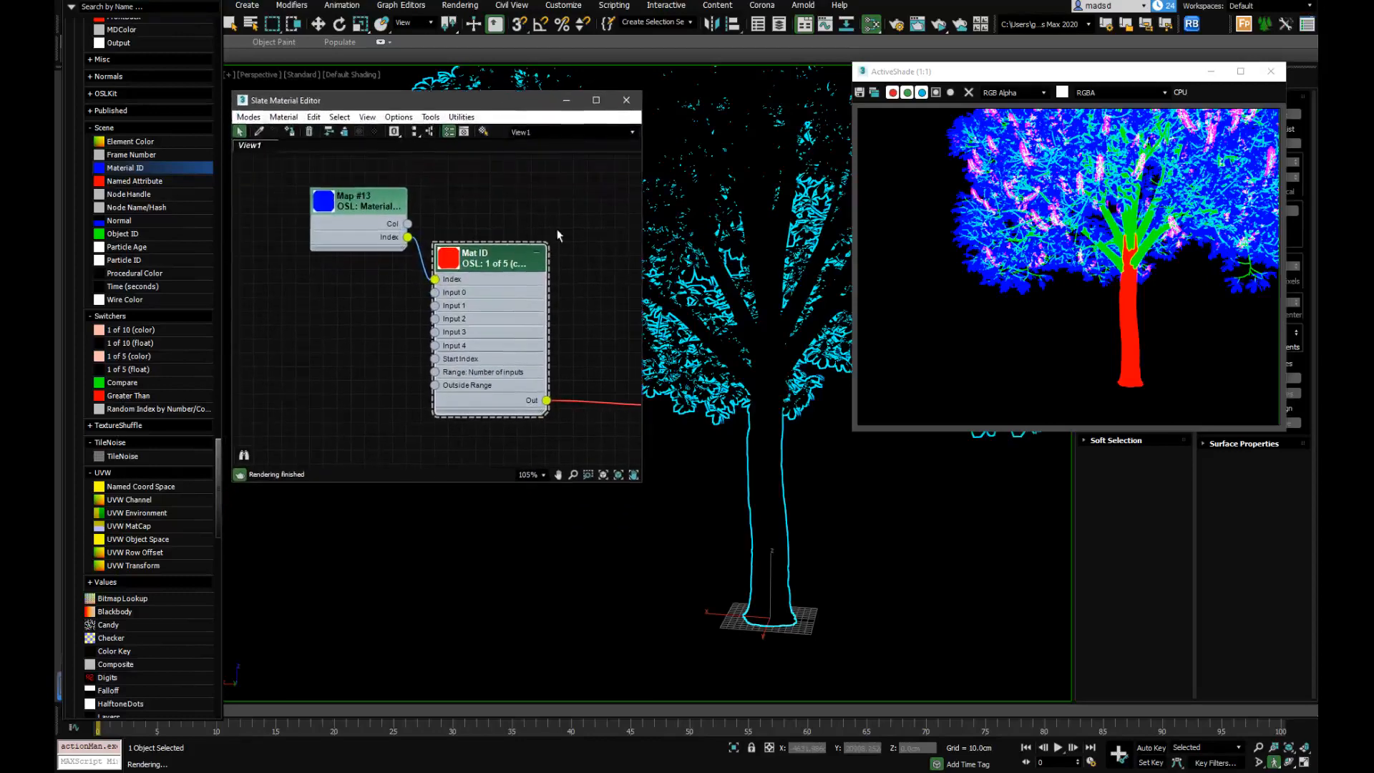
pyautogui.moveTo(703, 538); pyautogui.dragTo(813, 614)
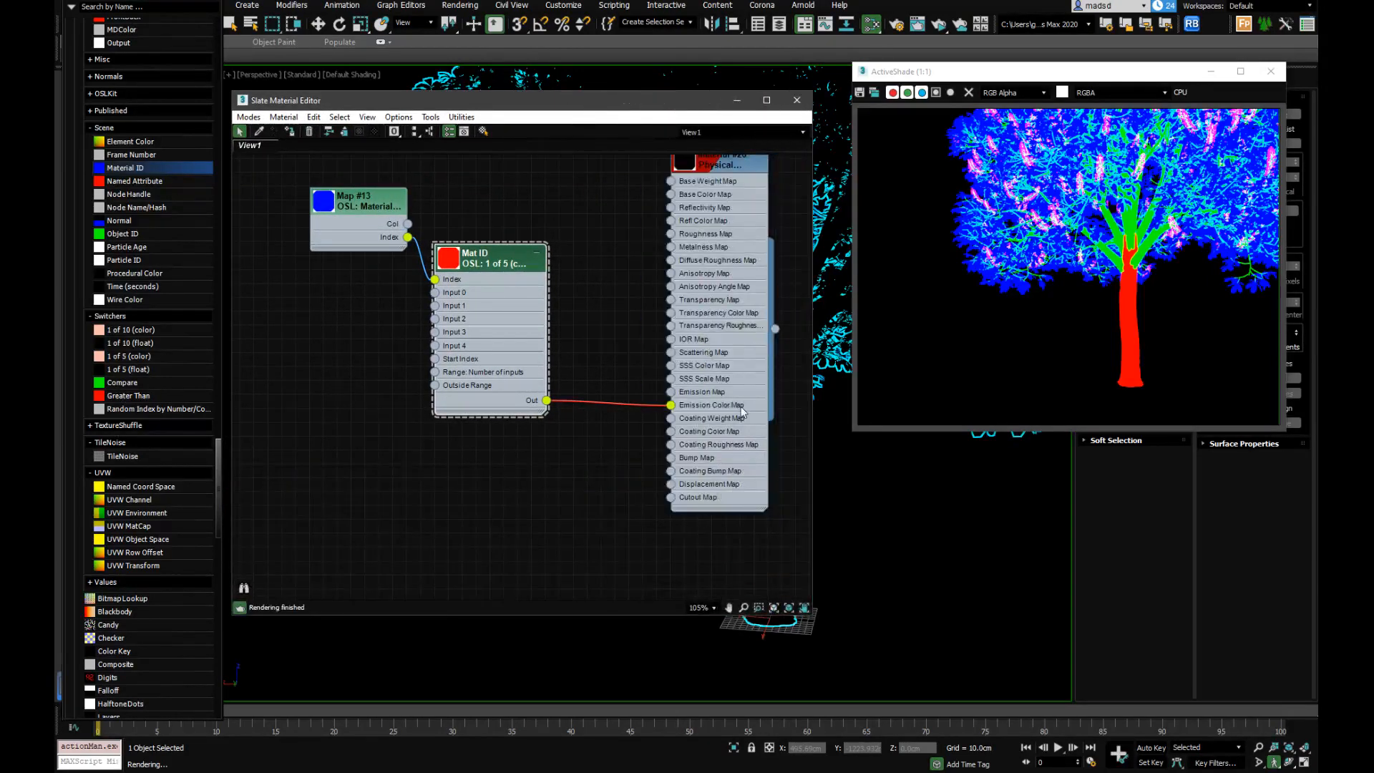
# Lower the Physical material node and widen the Mat ID node so its full title fits
pyautogui.moveTo(727, 380); pyautogui.dragTo(722, 433)
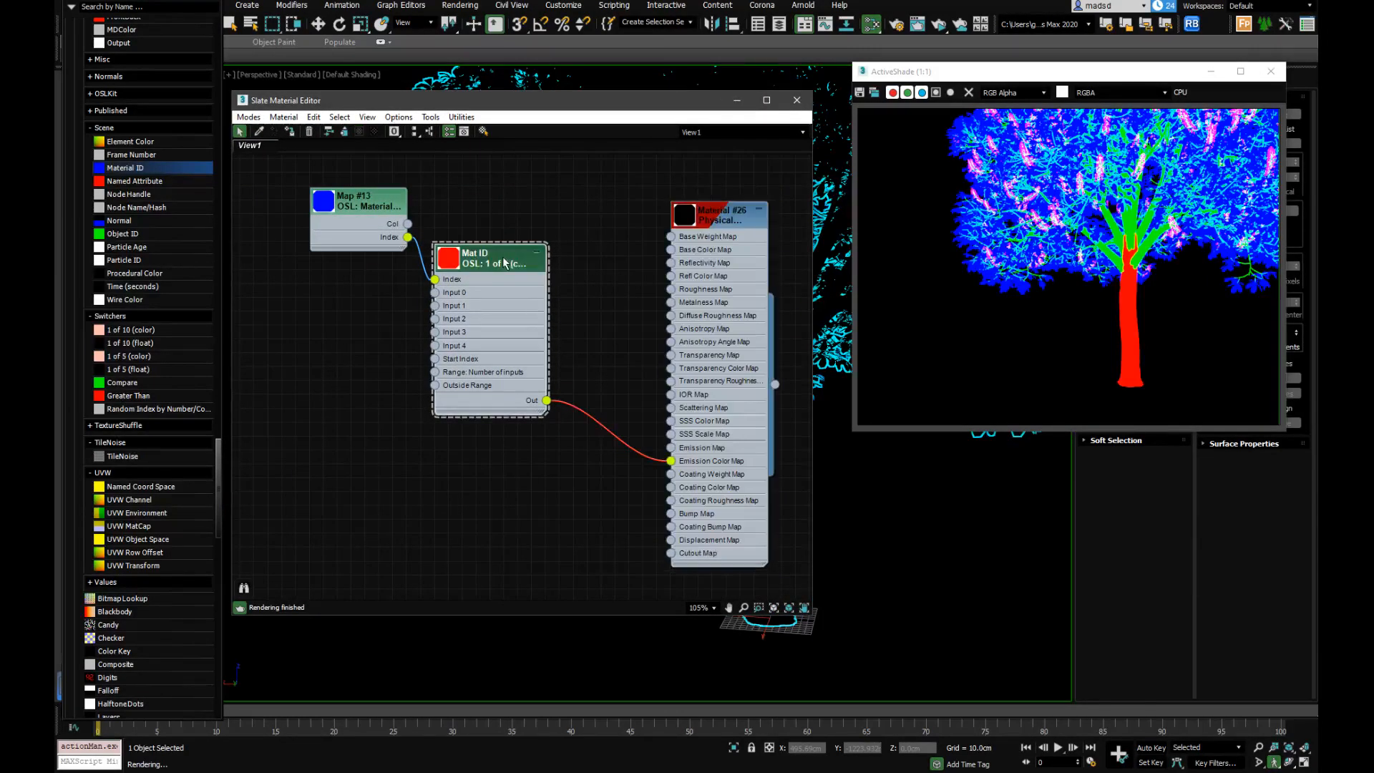
pyautogui.moveTo(512, 264); pyautogui.dragTo(526, 263)
pyautogui.moveTo(560, 418); pyautogui.dragTo(587, 418)
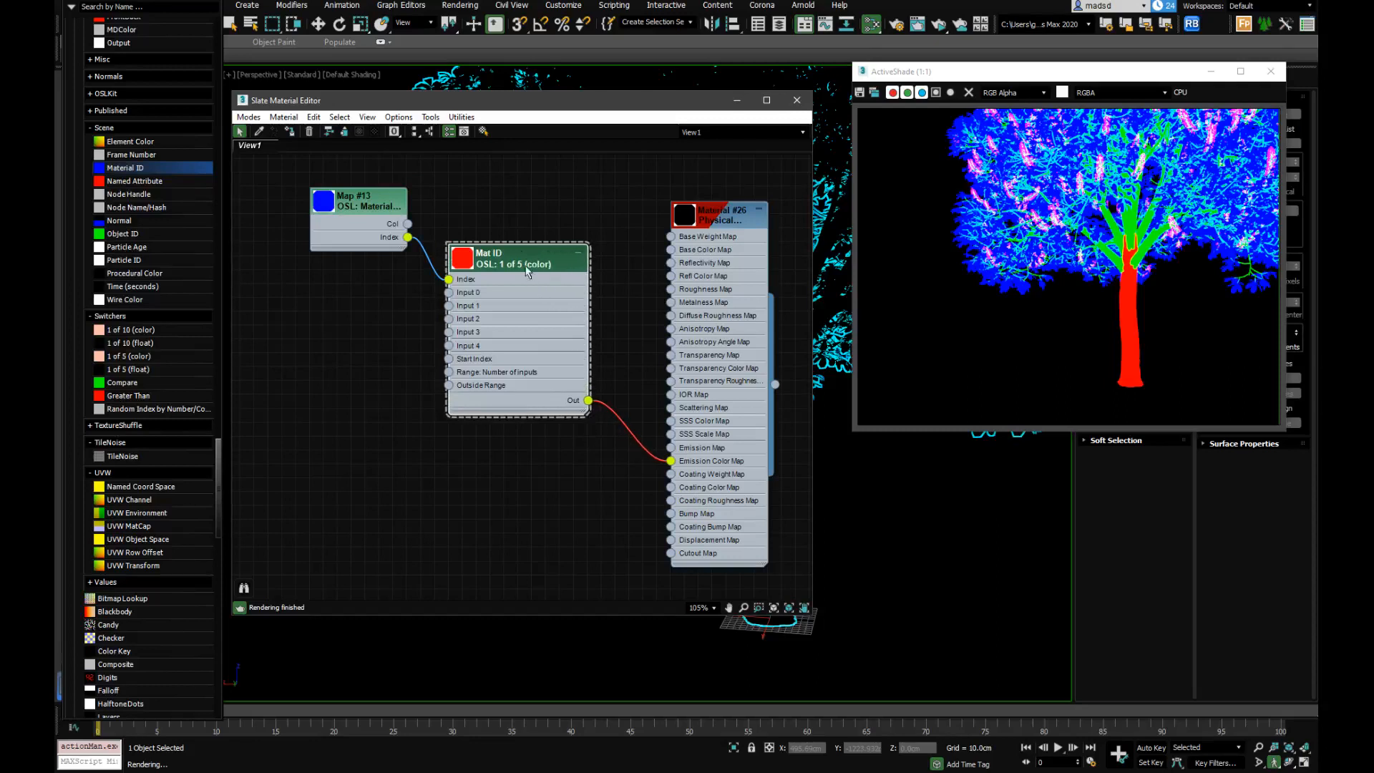
pyautogui.moveTo(529, 271); pyautogui.dragTo(529, 285)
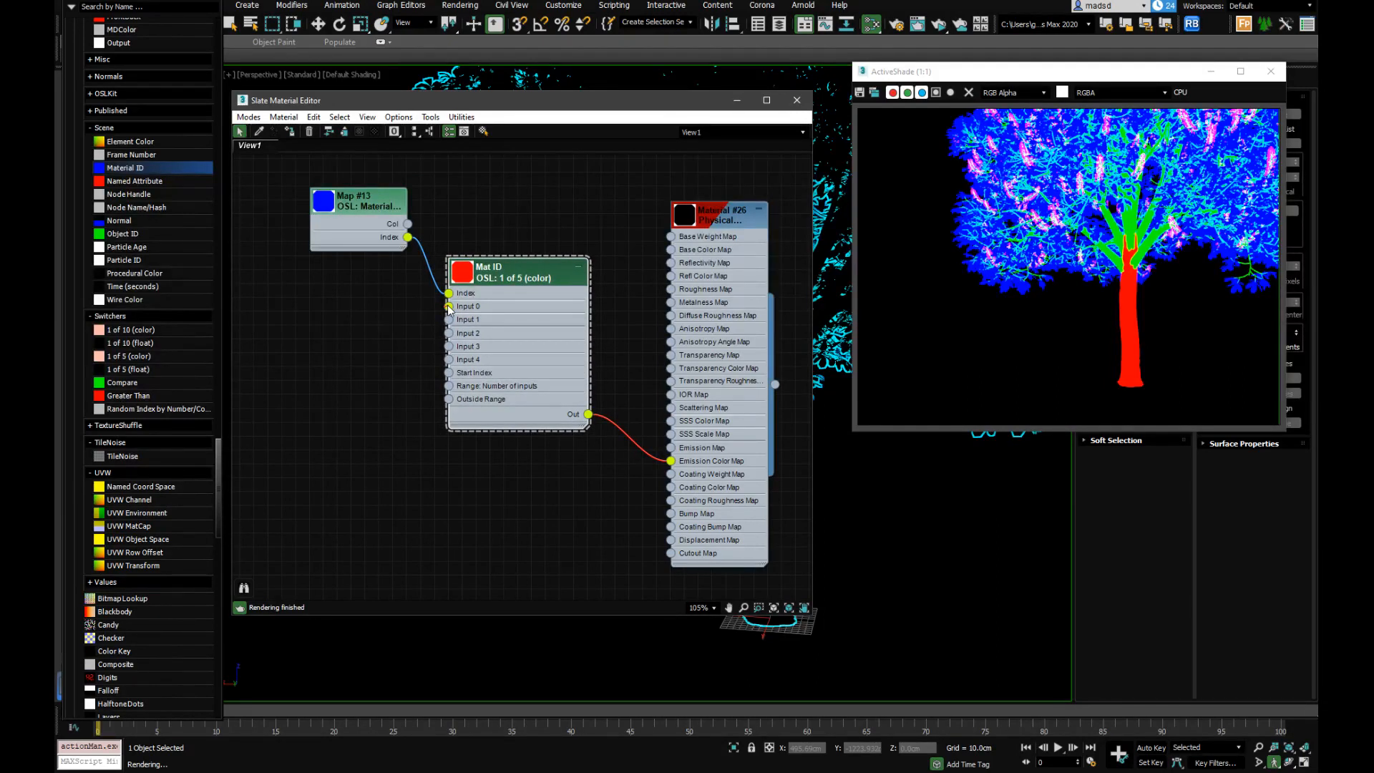
# Open the Mat ID switcher's parameters beside its node and connect the bark bitmap's Col (RGB) output to Input 0
pyautogui.doubleClick(505, 272)
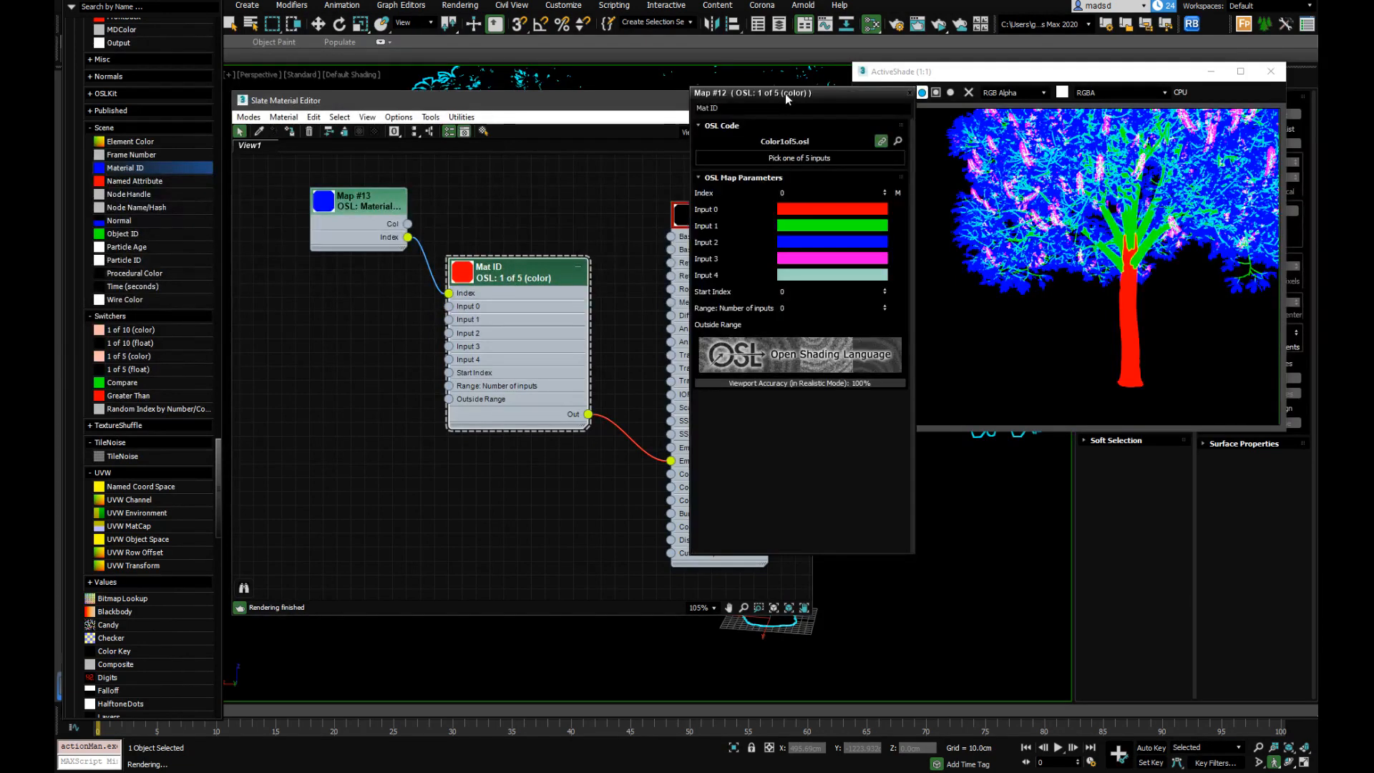
pyautogui.moveTo(784, 93); pyautogui.dragTo(873, 136)
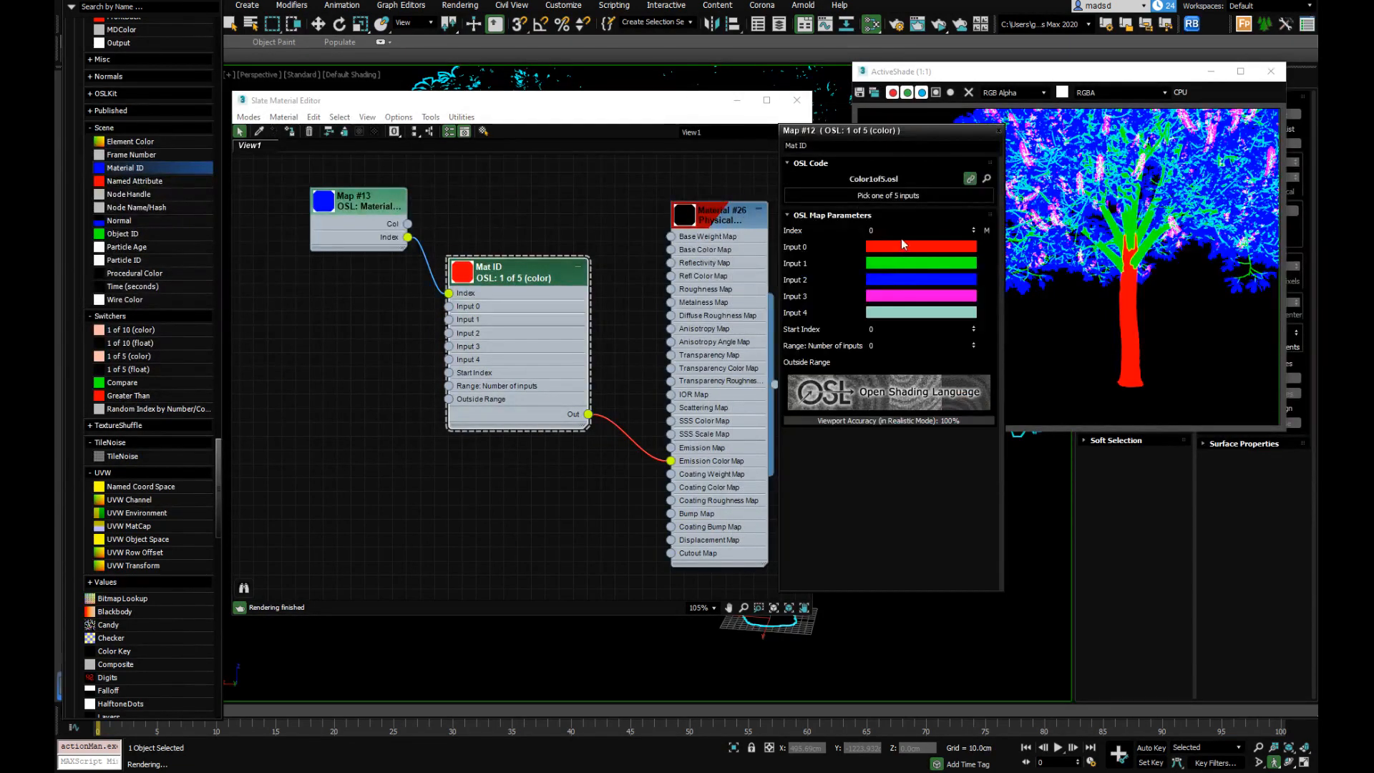
pyautogui.scroll(-5, 687, 358)
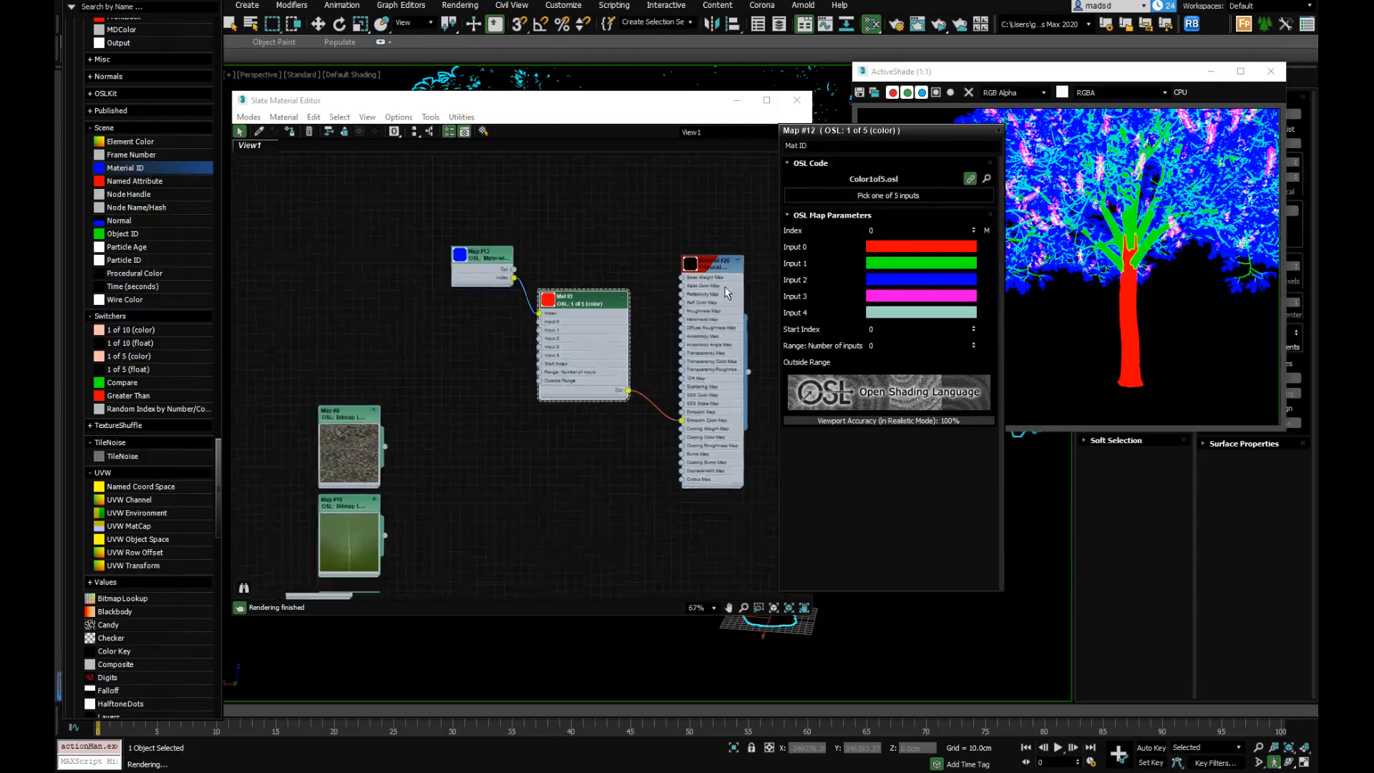
pyautogui.scroll(4, 393, 401)
pyautogui.moveTo(392, 414); pyautogui.dragTo(686, 272)
pyautogui.scroll(3, 561, 290)
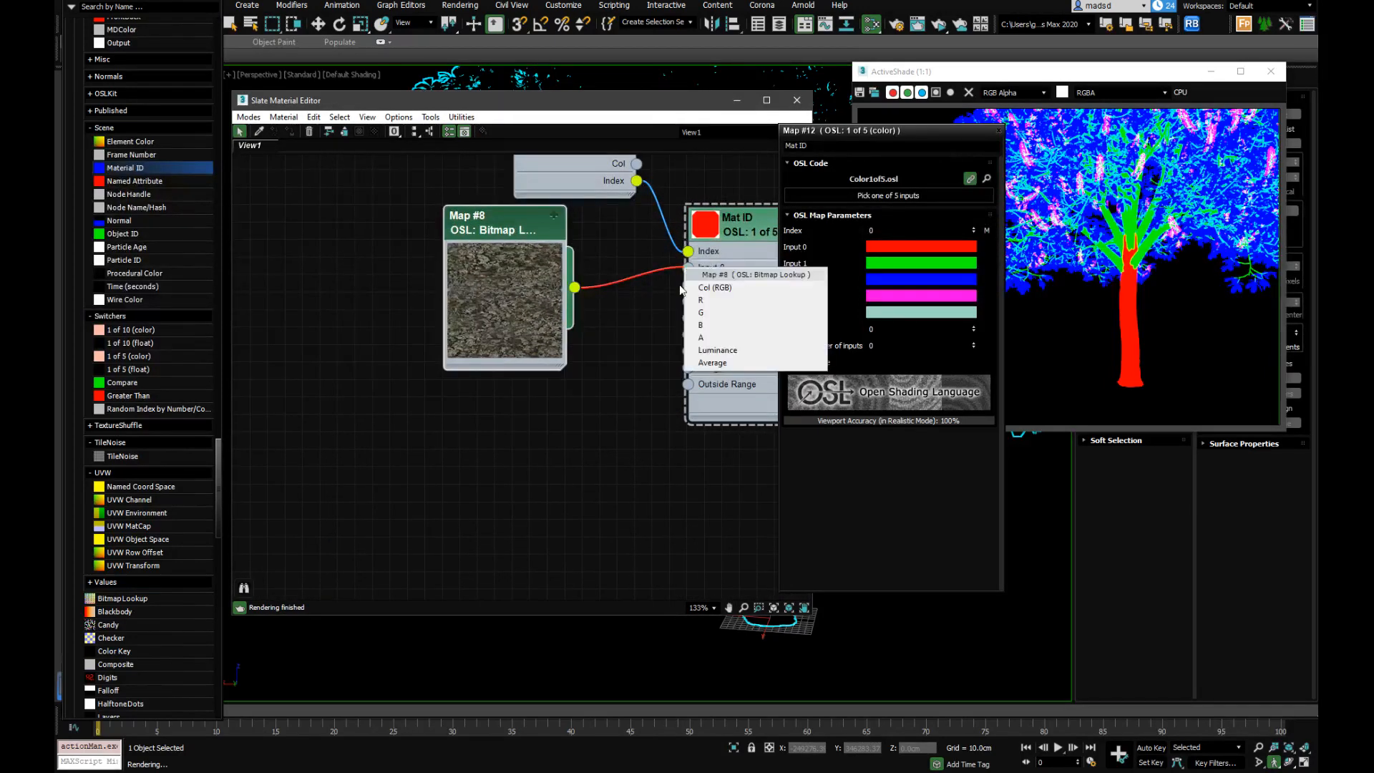
pyautogui.click(707, 289)
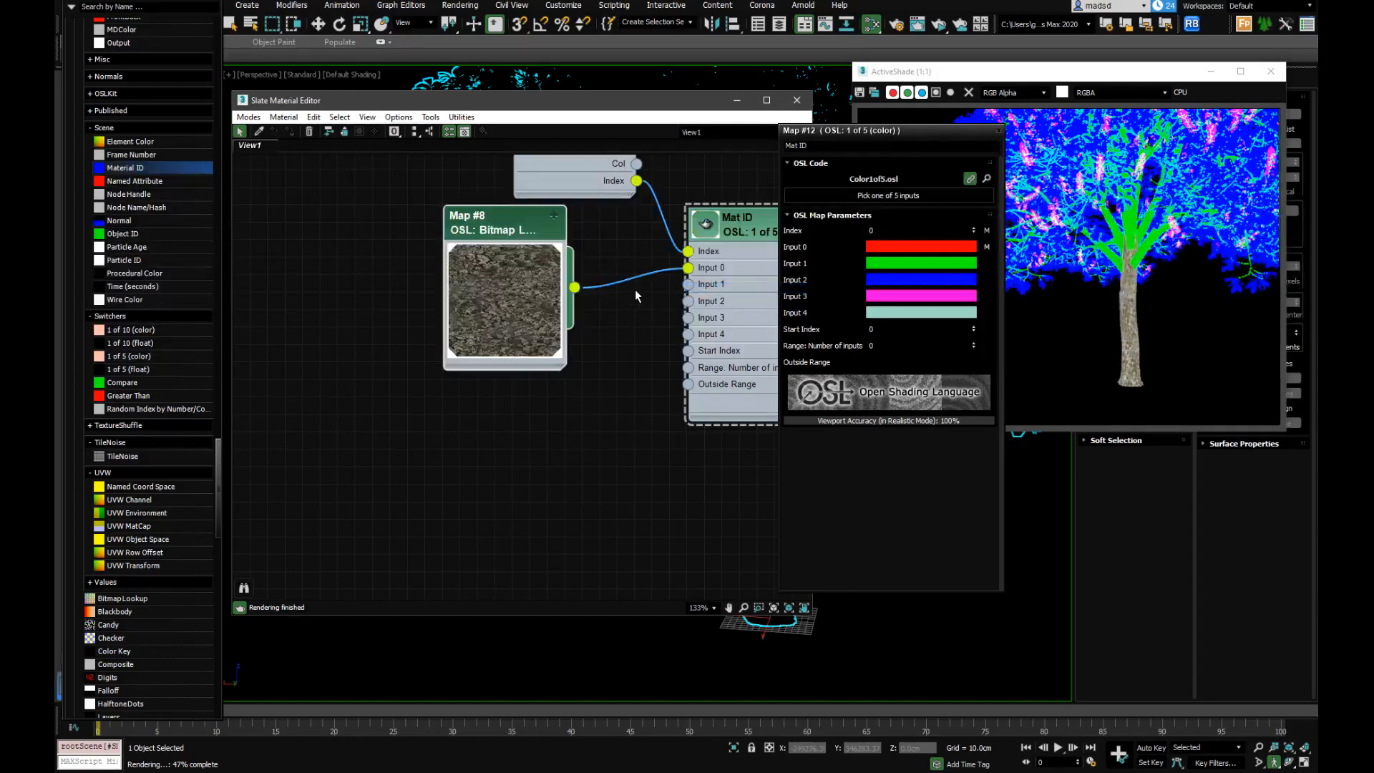
# Move the bark bitmap node farther from the Mat ID switcher and connect its Col (RGB) output to Input 1 as well
pyautogui.moveTo(634, 289); pyautogui.dragTo(551, 315, button='middle')
pyautogui.moveTo(430, 256); pyautogui.dragTo(289, 221)
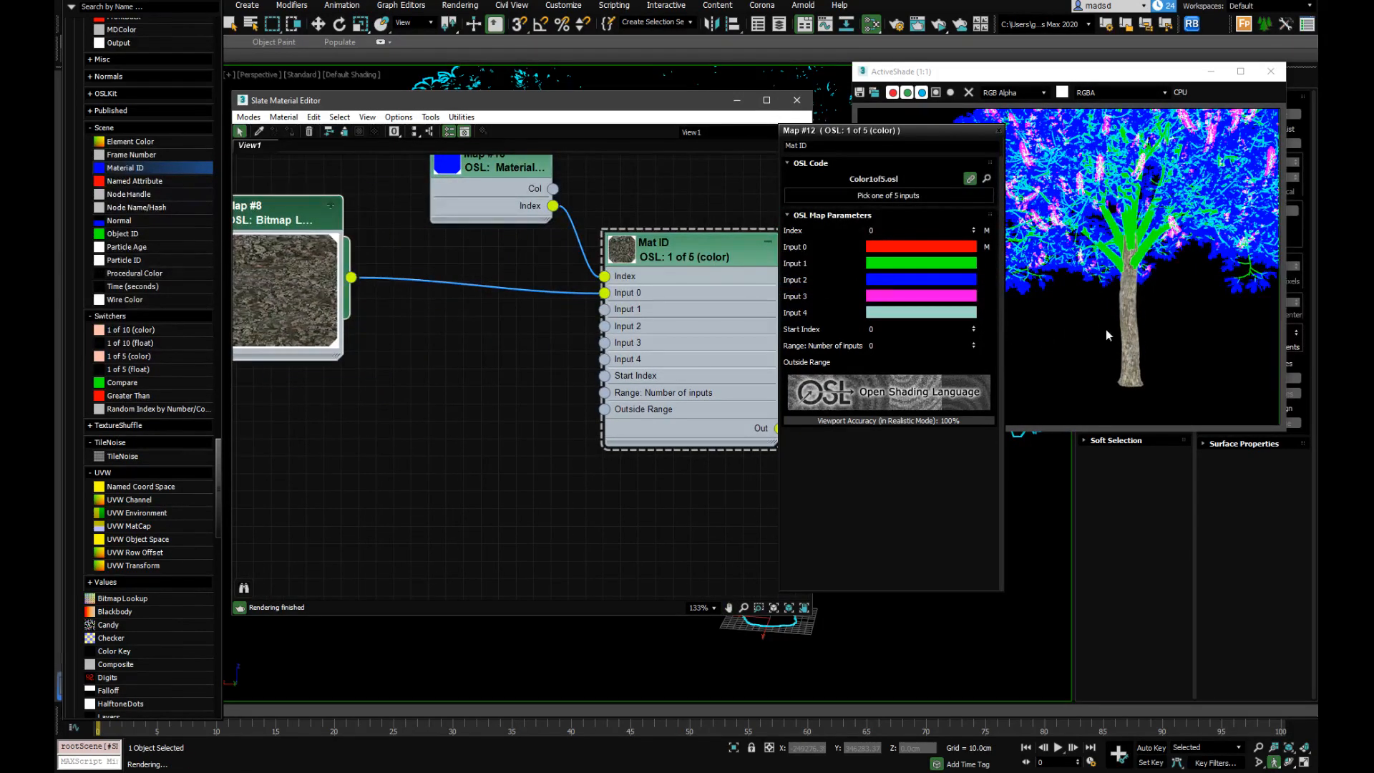
pyautogui.moveTo(654, 104); pyautogui.dragTo(647, 102)
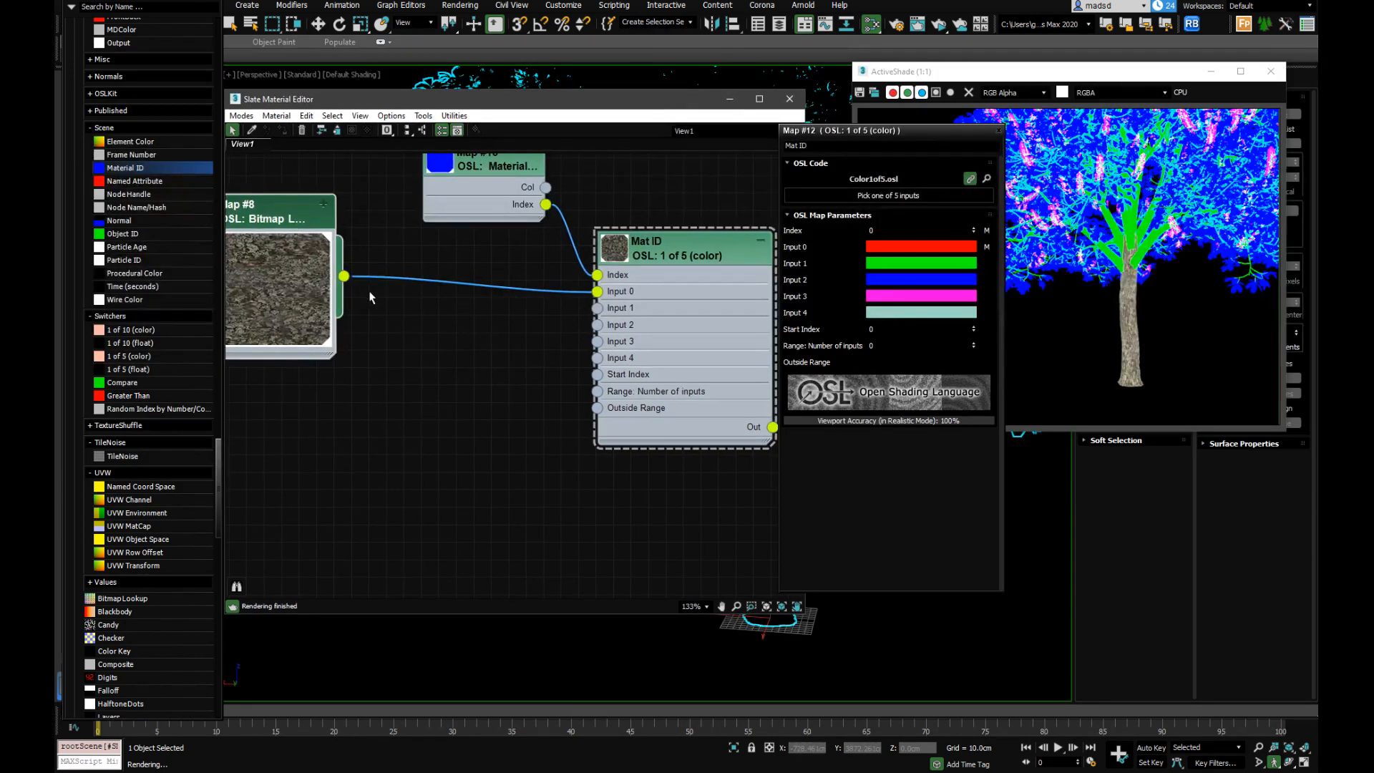
pyautogui.moveTo(344, 277); pyautogui.dragTo(597, 308)
pyautogui.click(639, 345)
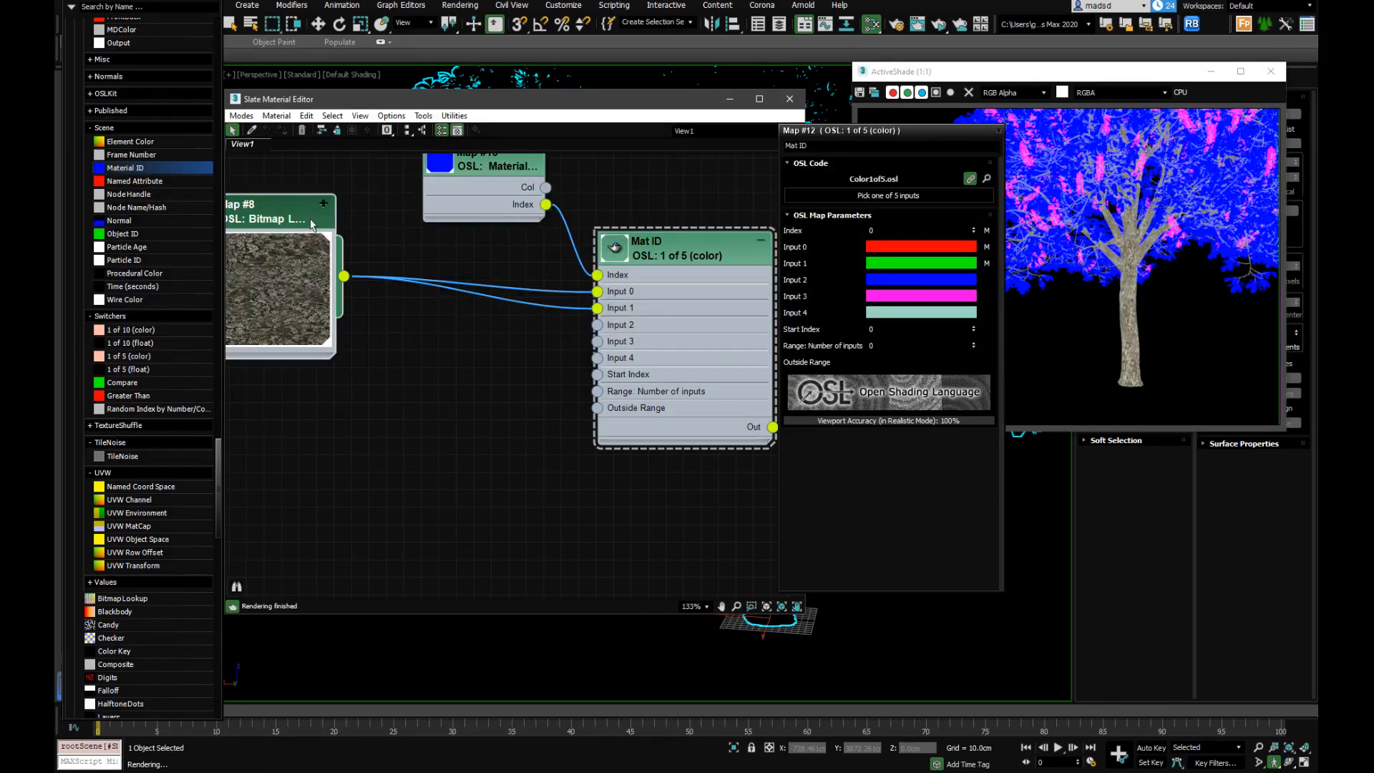
# Bring the leaf bitmap node up under the bark bitmap and connect its Col (RGB) output to Input 2 of the Mat ID switcher
pyautogui.moveTo(284, 218); pyautogui.dragTo(302, 218)
pyautogui.scroll(-2, 655, 241)
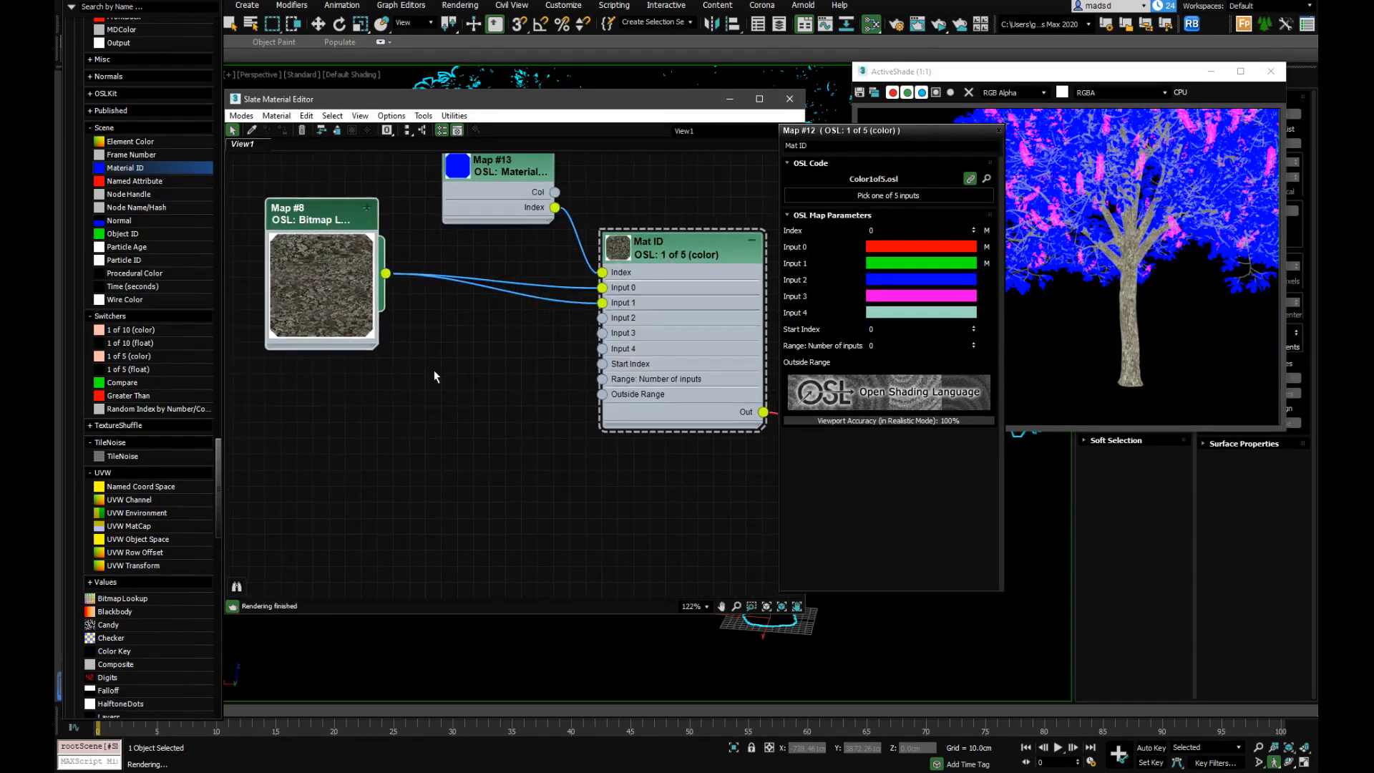
pyautogui.moveTo(451, 379); pyautogui.dragTo(531, 259, button='middle')
pyautogui.scroll(-1, 438, 389)
pyautogui.moveTo(352, 501); pyautogui.dragTo(362, 293)
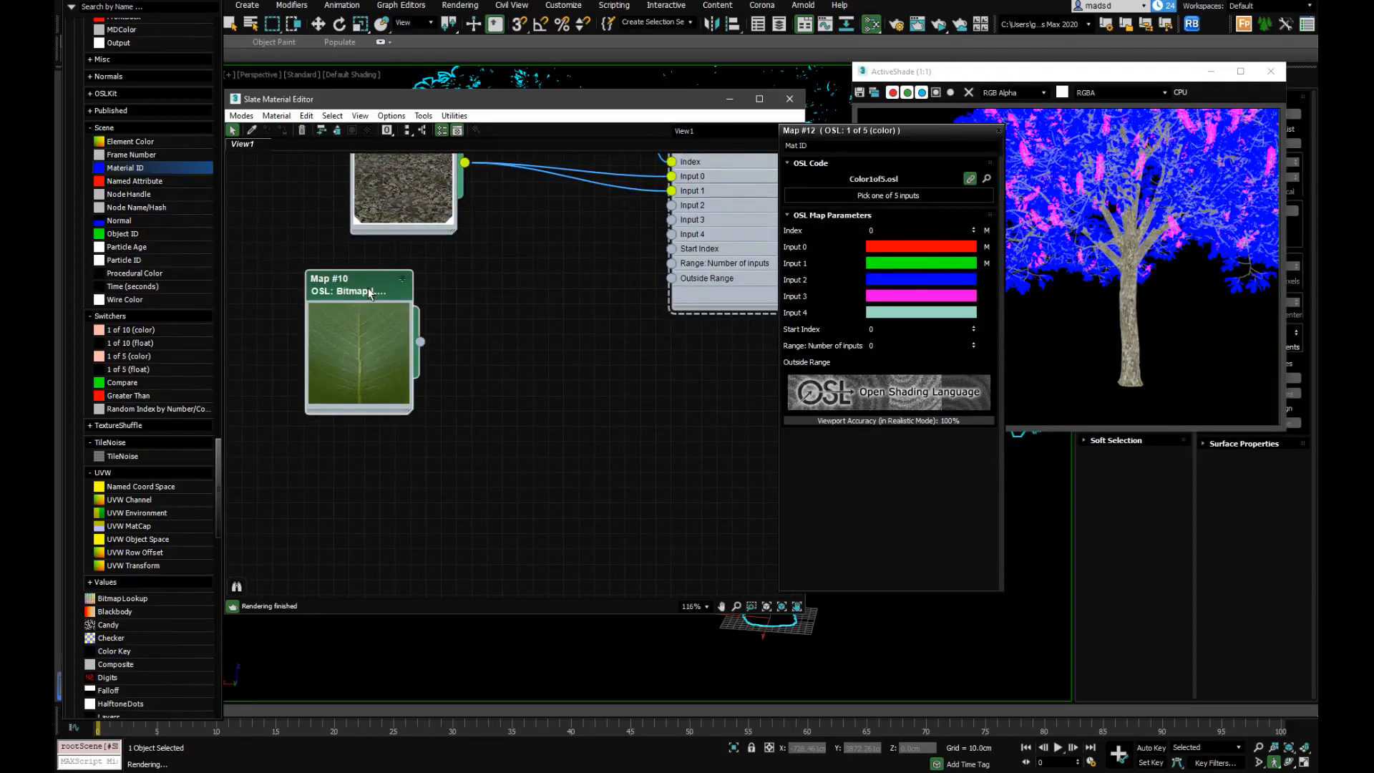
pyautogui.moveTo(419, 346); pyautogui.dragTo(681, 210)
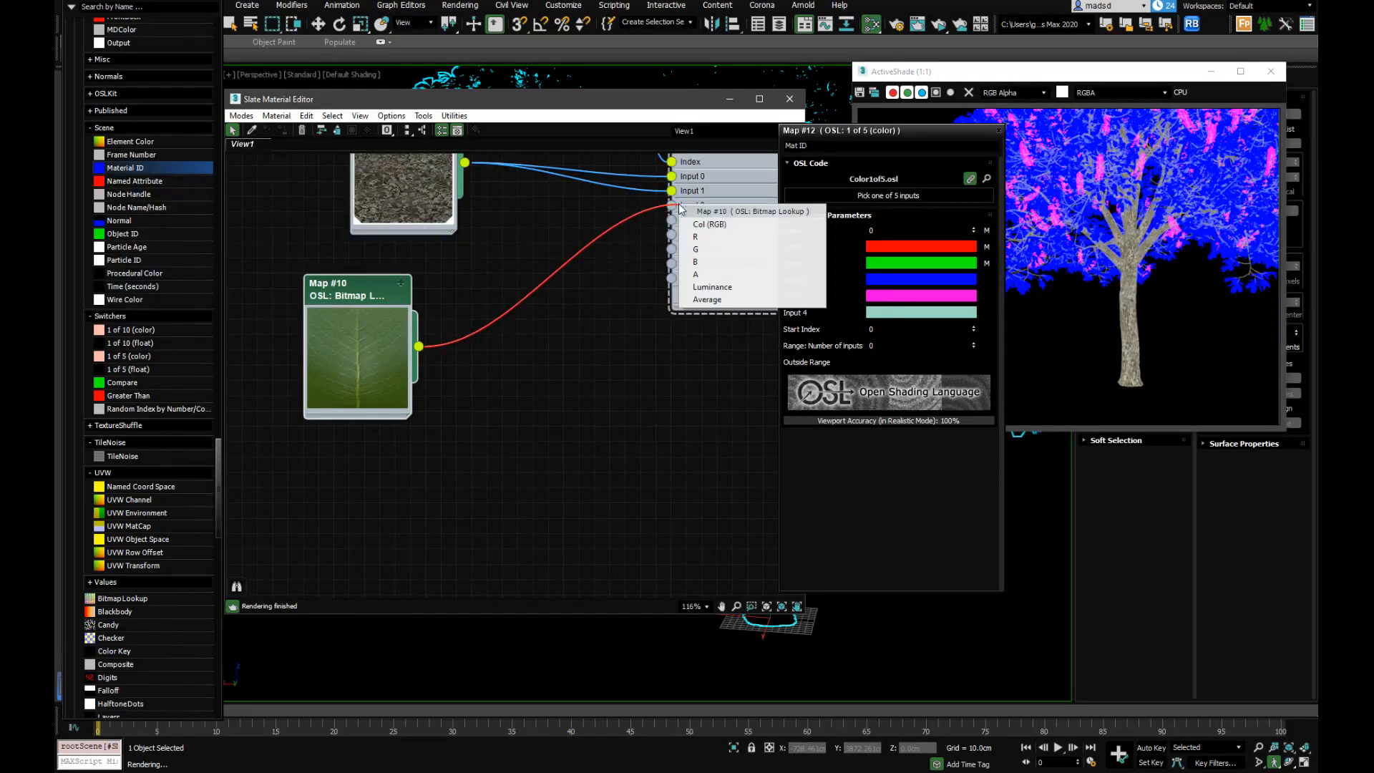
pyautogui.click(697, 222)
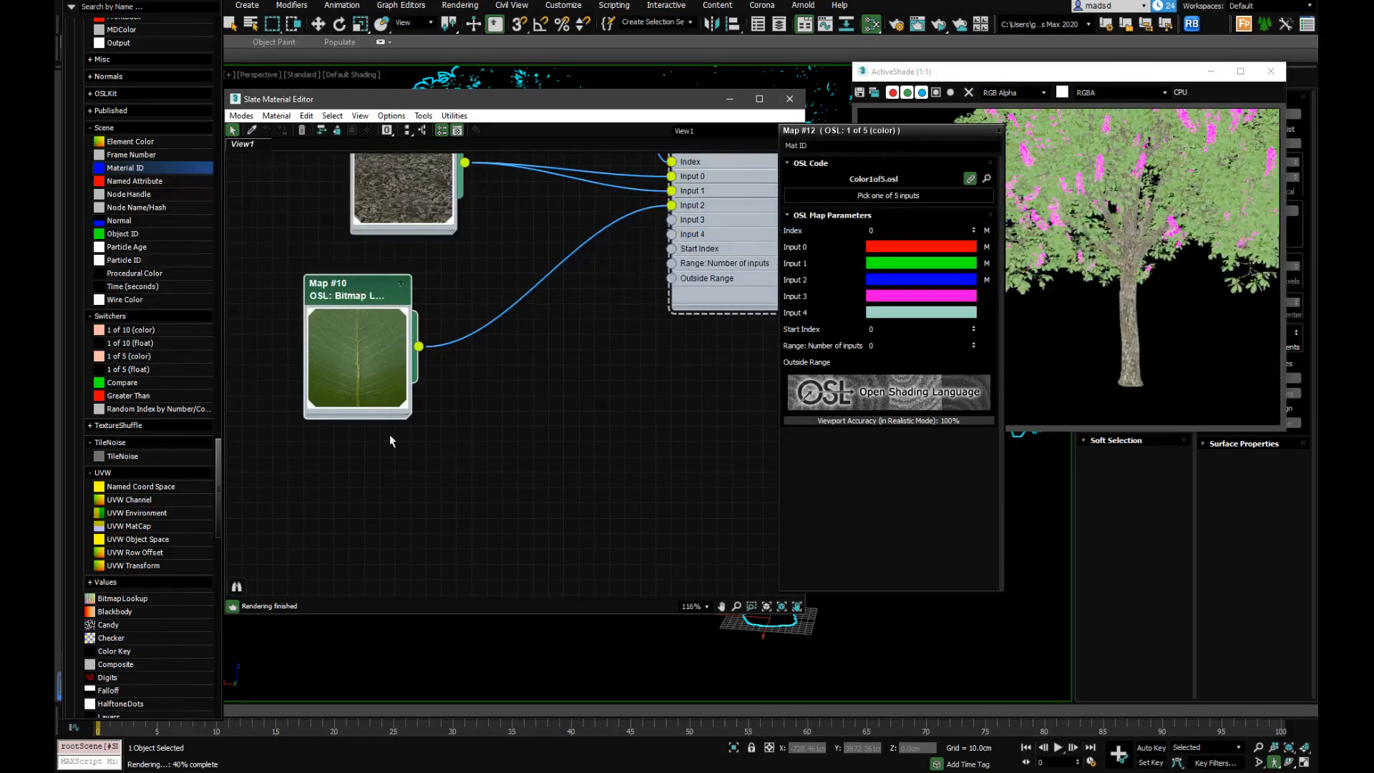
# Place the flower bitmap node below the leaf bitmap and connect its Col (RGB) output to Input 3 of the Mat ID switcher
pyautogui.moveTo(400, 443); pyautogui.dragTo(393, 392, button='middle')
pyautogui.moveTo(380, 457); pyautogui.dragTo(380, 377, button='middle')
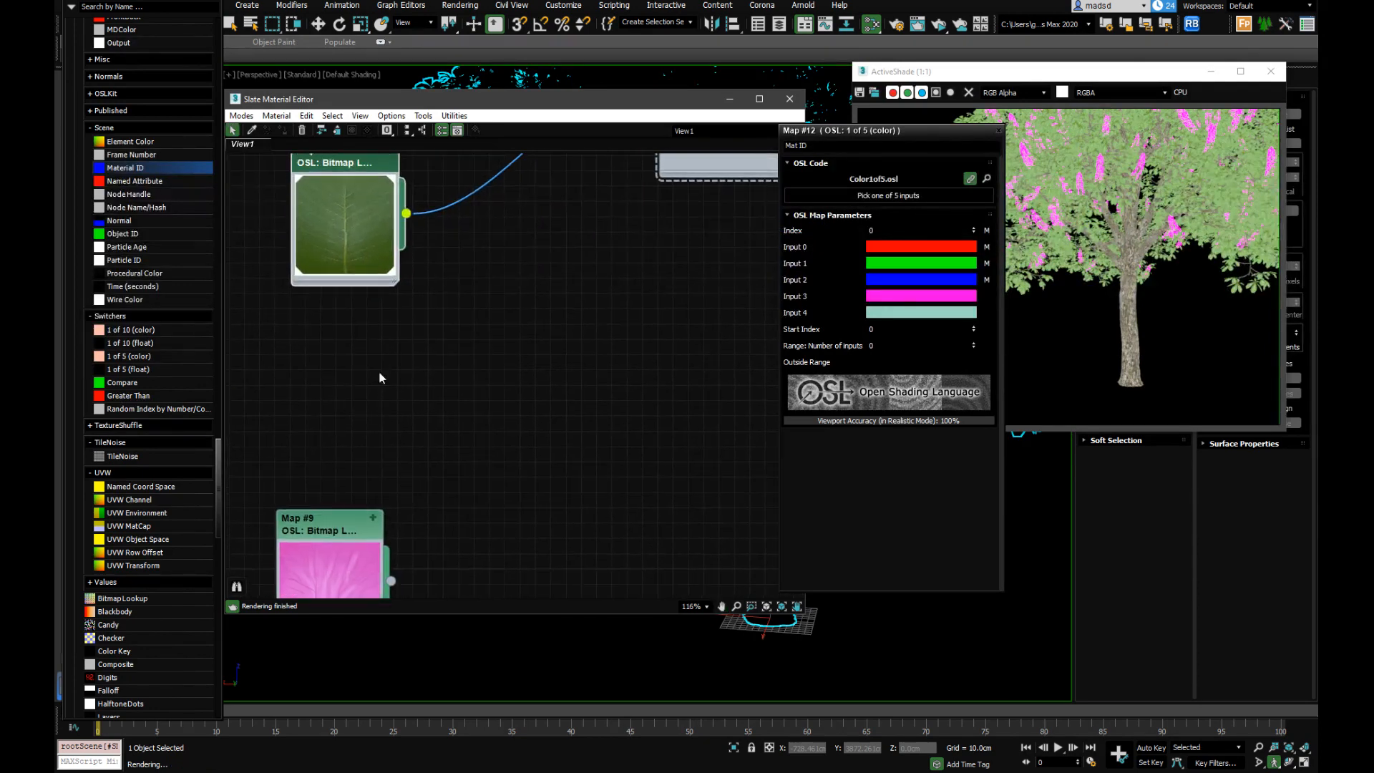
pyautogui.moveTo(331, 529); pyautogui.dragTo(347, 330)
pyautogui.moveTo(475, 282); pyautogui.dragTo(440, 437, button='middle')
pyautogui.moveTo(375, 538); pyautogui.dragTo(626, 240)
pyautogui.click(649, 262)
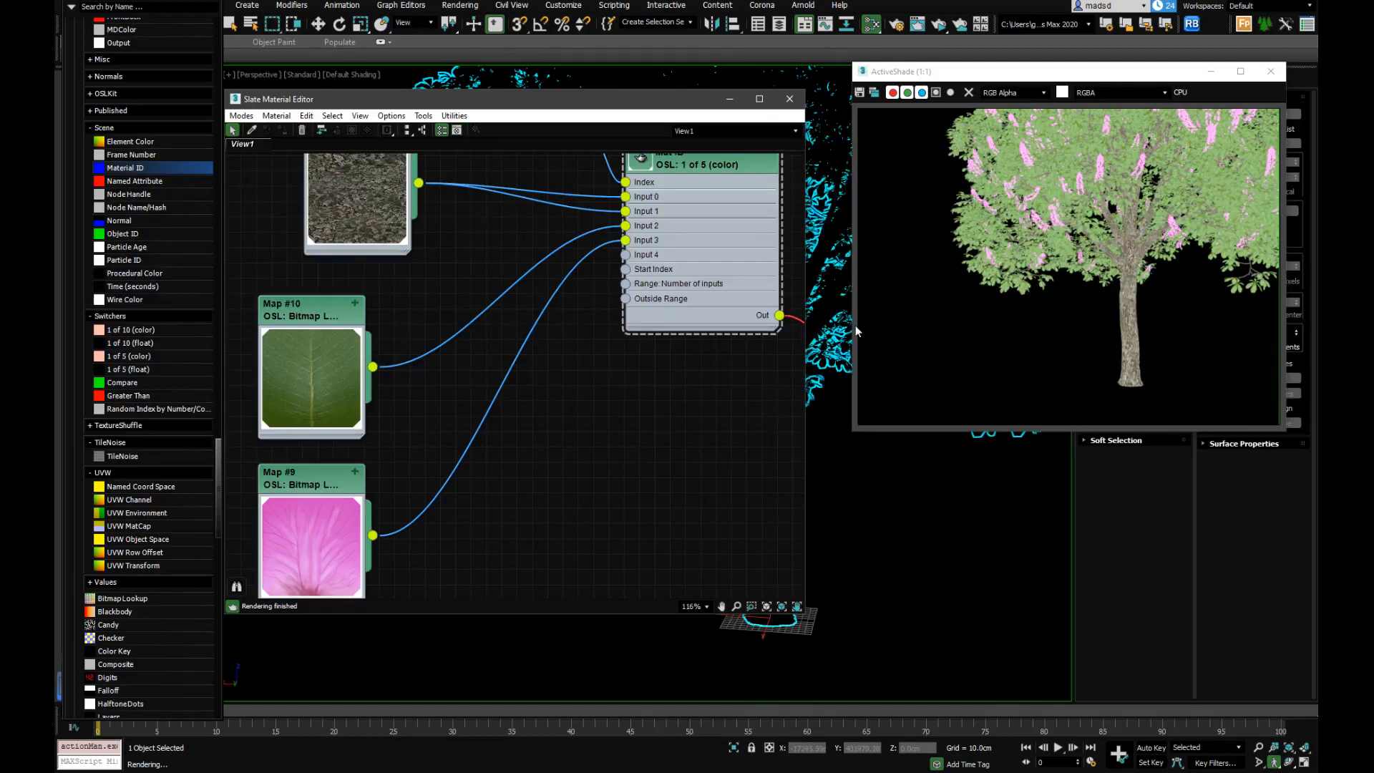
# Shift the Slate Material Editor aside and examine the bark, leaves and flowers on the tree up close in the ActiveShade render
pyautogui.moveTo(652, 96); pyautogui.dragTo(425, 162)
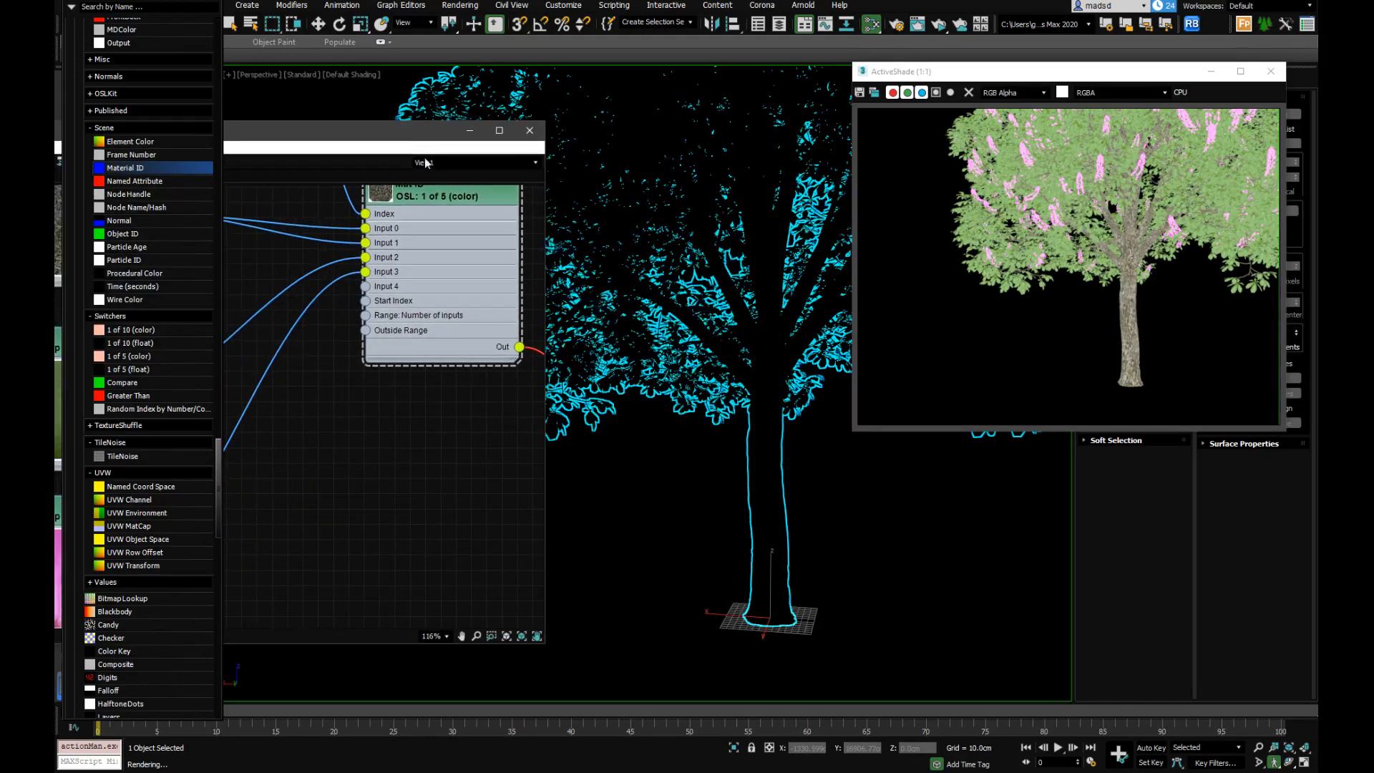
pyautogui.scroll(8, 724, 317)
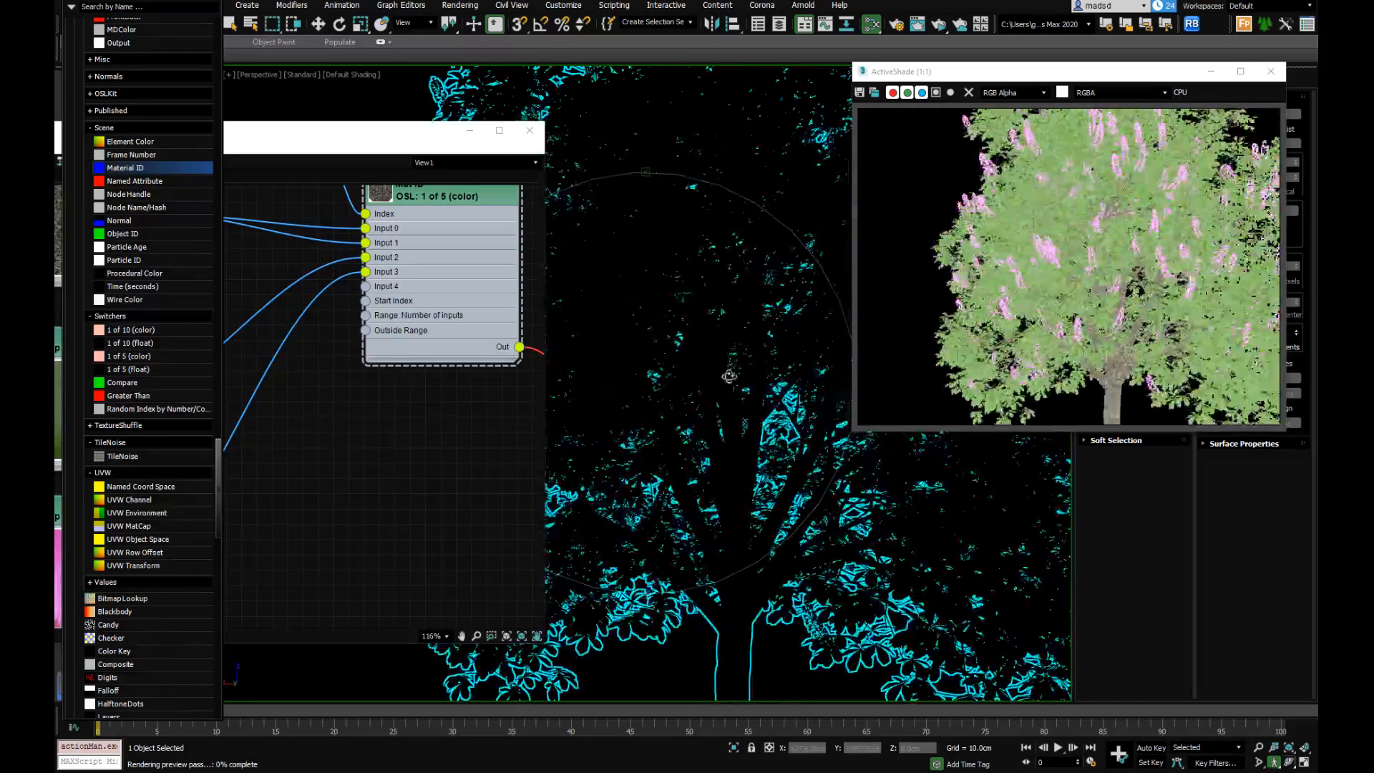
pyautogui.keyDown('alt'); pyautogui.moveTo(684, 351); pyautogui.dragTo(727, 418, button='middle'); pyautogui.keyUp('alt')
pyautogui.scroll(10, 707, 322)
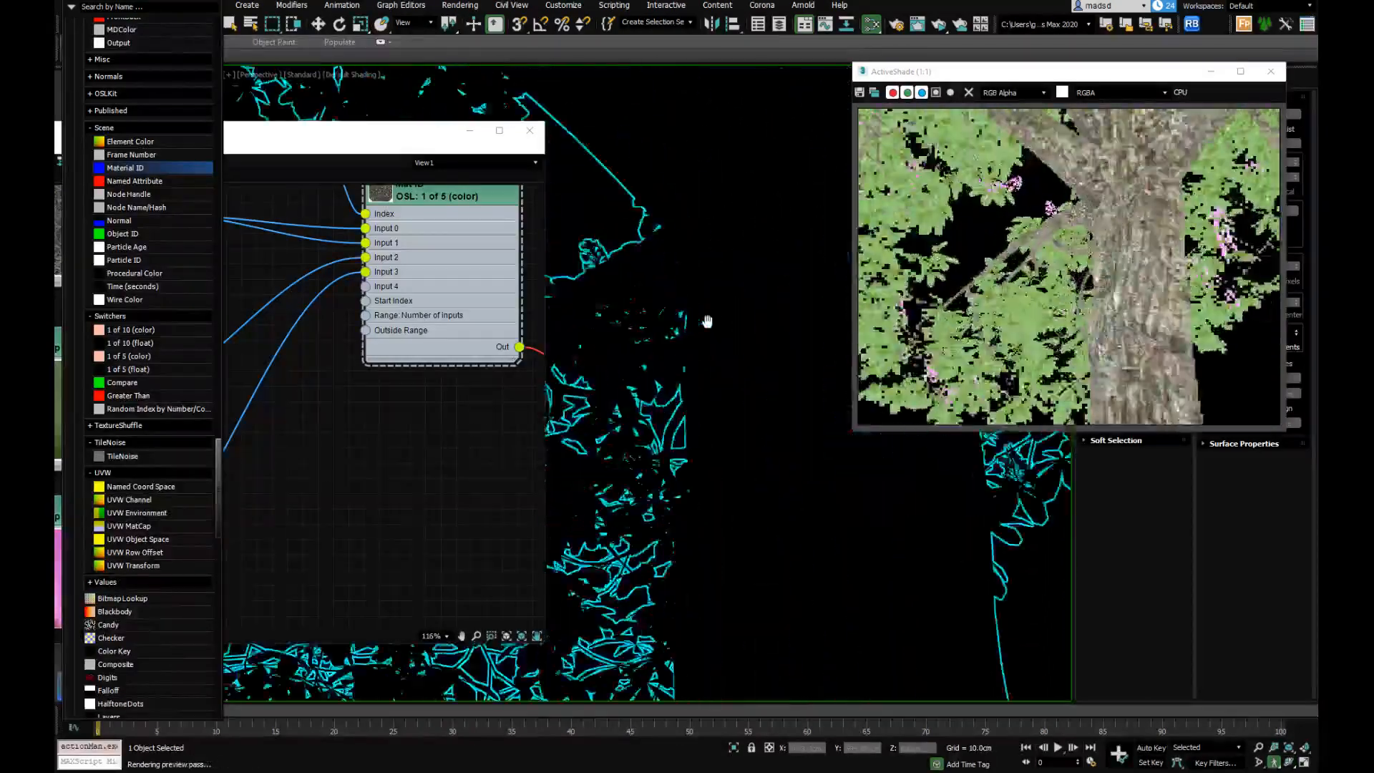
pyautogui.scroll(-3, 707, 322)
pyautogui.moveTo(705, 321)
pyautogui.mouseDown(button='middle')
pyautogui.moveTo(853, 465)
pyautogui.moveTo(647, 320)
pyautogui.moveTo(678, 393)
pyautogui.moveTo(644, 365)
pyautogui.moveTo(681, 337)
pyautogui.moveTo(652, 365)
pyautogui.moveTo(672, 392)
pyautogui.moveTo(830, 216)
pyautogui.moveTo(754, 400)
pyautogui.moveTo(739, 261)
pyautogui.moveTo(692, 314)
pyautogui.moveTo(709, 407)
pyautogui.moveTo(687, 300)
pyautogui.moveTo(733, 360)
pyautogui.moveTo(705, 362)
pyautogui.moveTo(693, 337)
pyautogui.mouseUp(button='middle')
pyautogui.scroll(-5, 739, 269)
pyautogui.scroll(-5, 716, 304)
pyautogui.scroll(5, 684, 318)
pyautogui.scroll(5, 700, 325)
pyautogui.scroll(5, 700, 324)
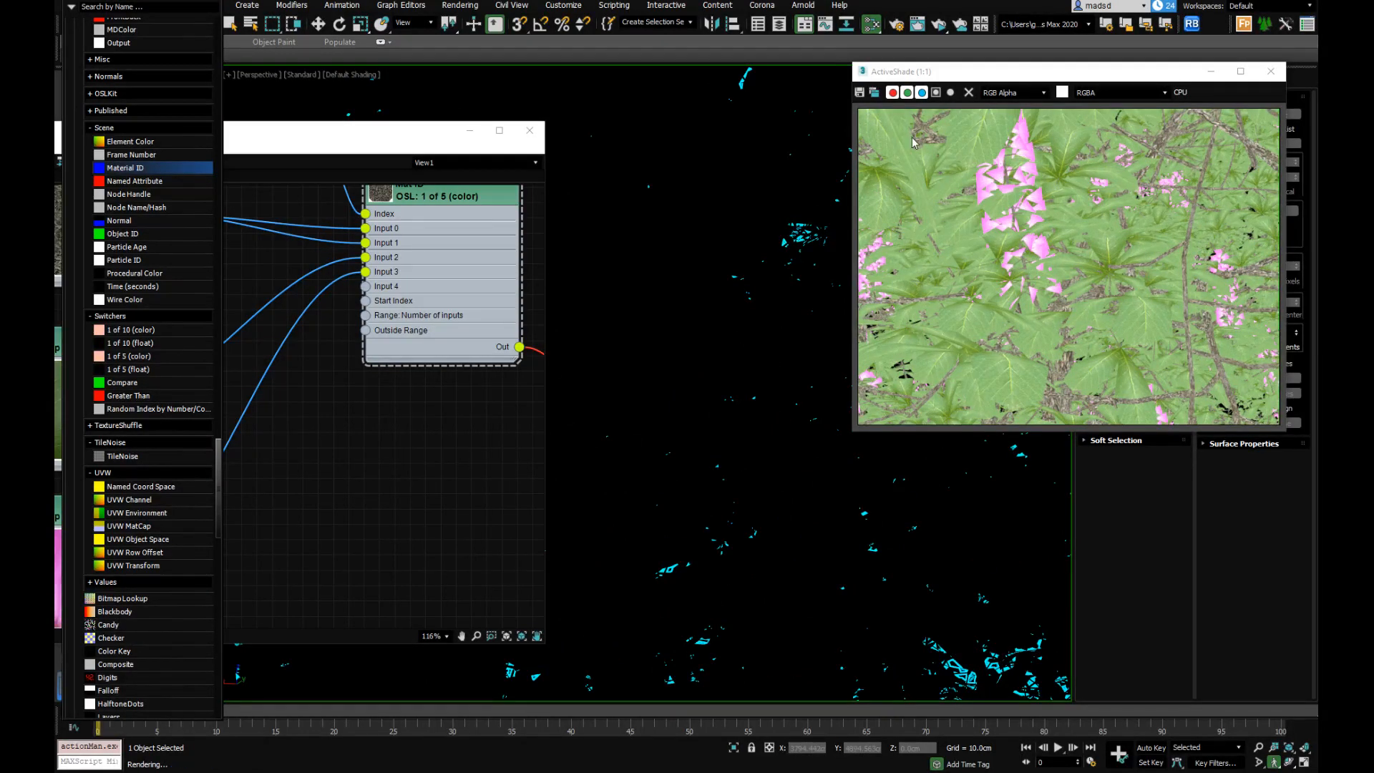
pyautogui.scroll(-10, 738, 388)
pyautogui.keyDown('alt'); pyautogui.moveTo(737, 387); pyautogui.dragTo(745, 318, button='middle'); pyautogui.keyUp('alt')
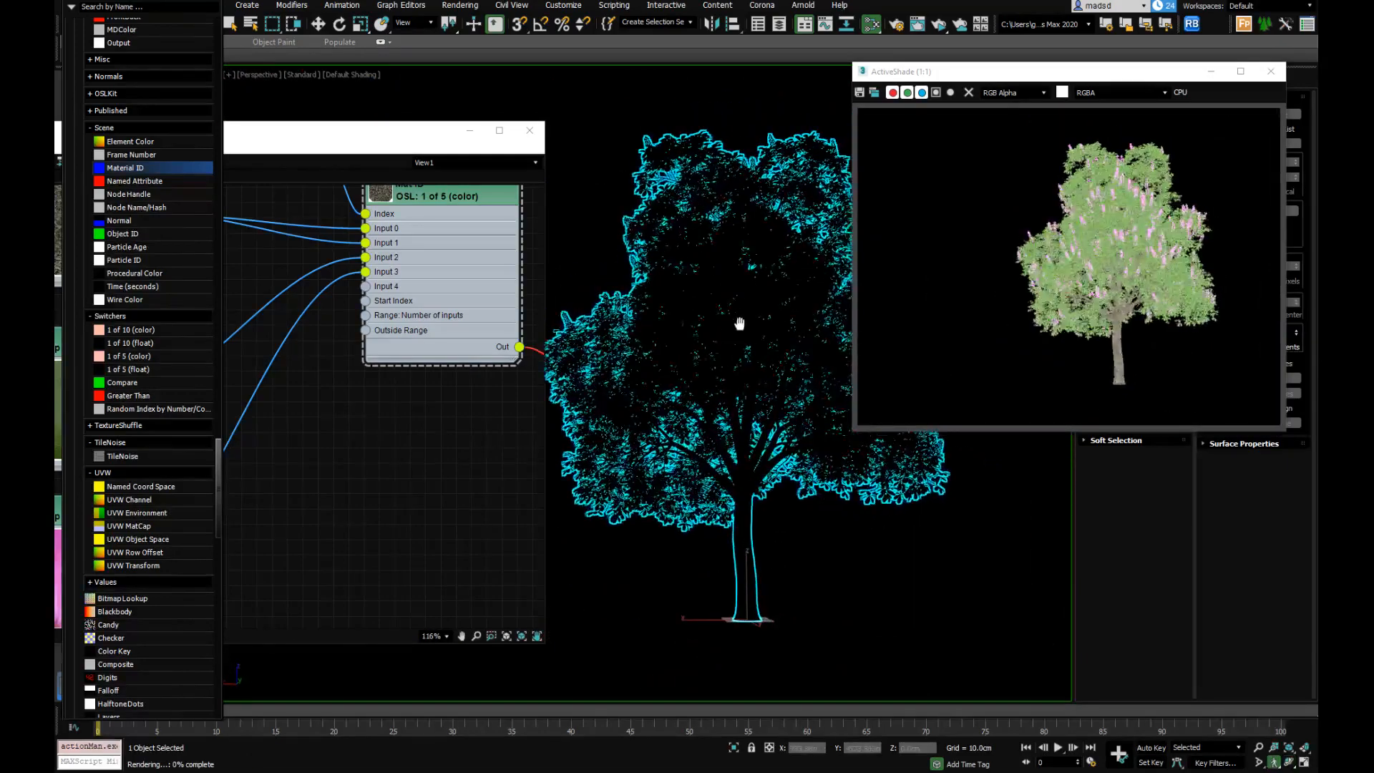
# Bring the Slate Material Editor back, enlarge it, and reposition the Mat ID node between the bitmaps and the Physical material
pyautogui.moveTo(395, 133); pyautogui.dragTo(636, 99)
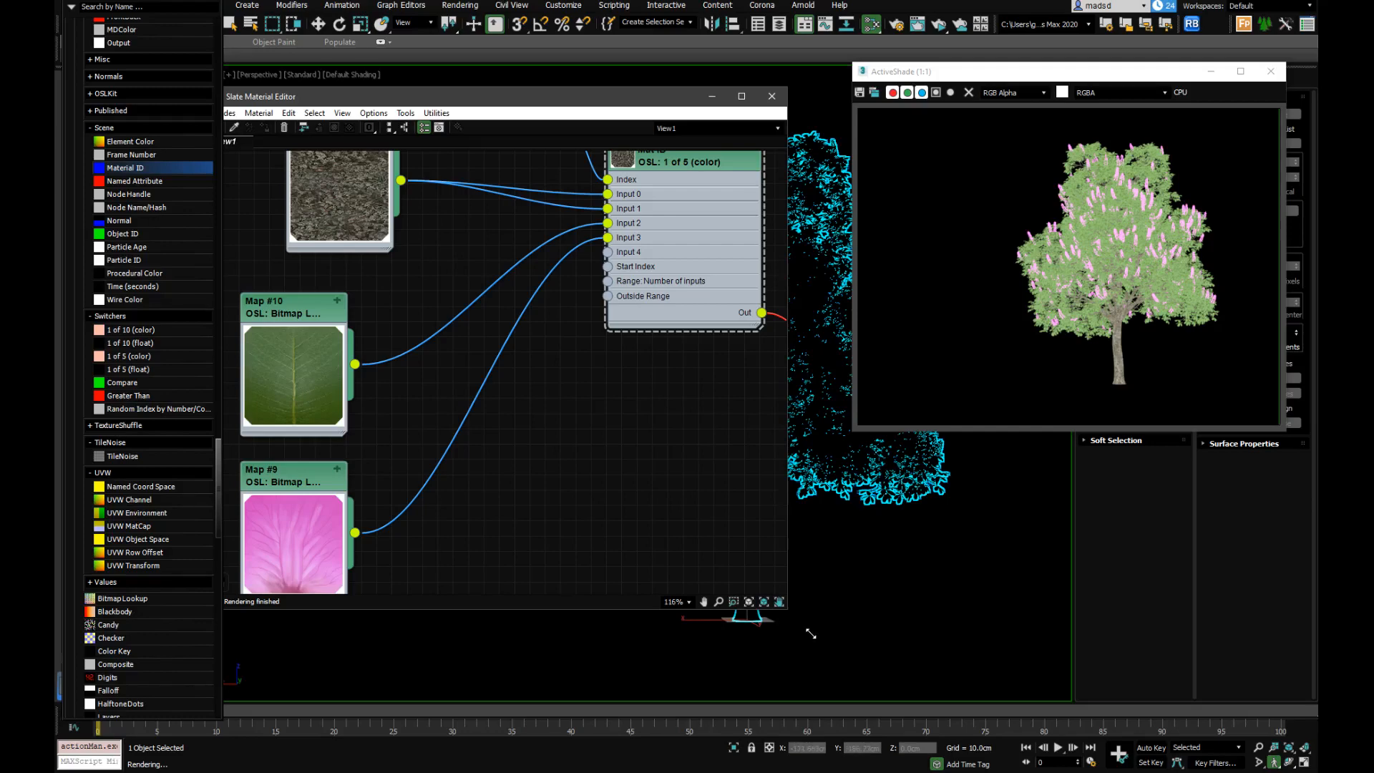
pyautogui.moveTo(811, 634); pyautogui.dragTo(835, 648)
pyautogui.moveTo(695, 219); pyautogui.dragTo(682, 334)
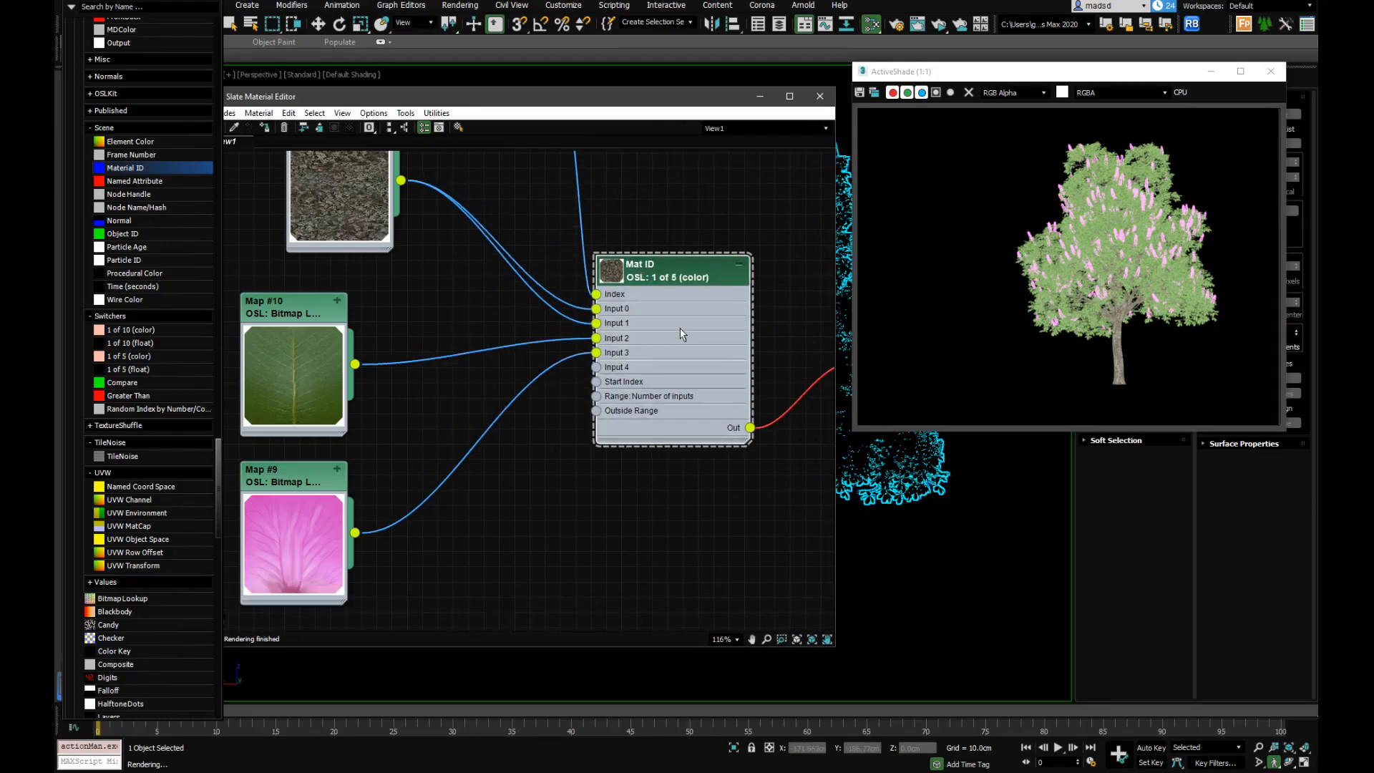
pyautogui.scroll(-5, 661, 310)
pyautogui.moveTo(658, 314); pyautogui.dragTo(612, 338, button='middle')
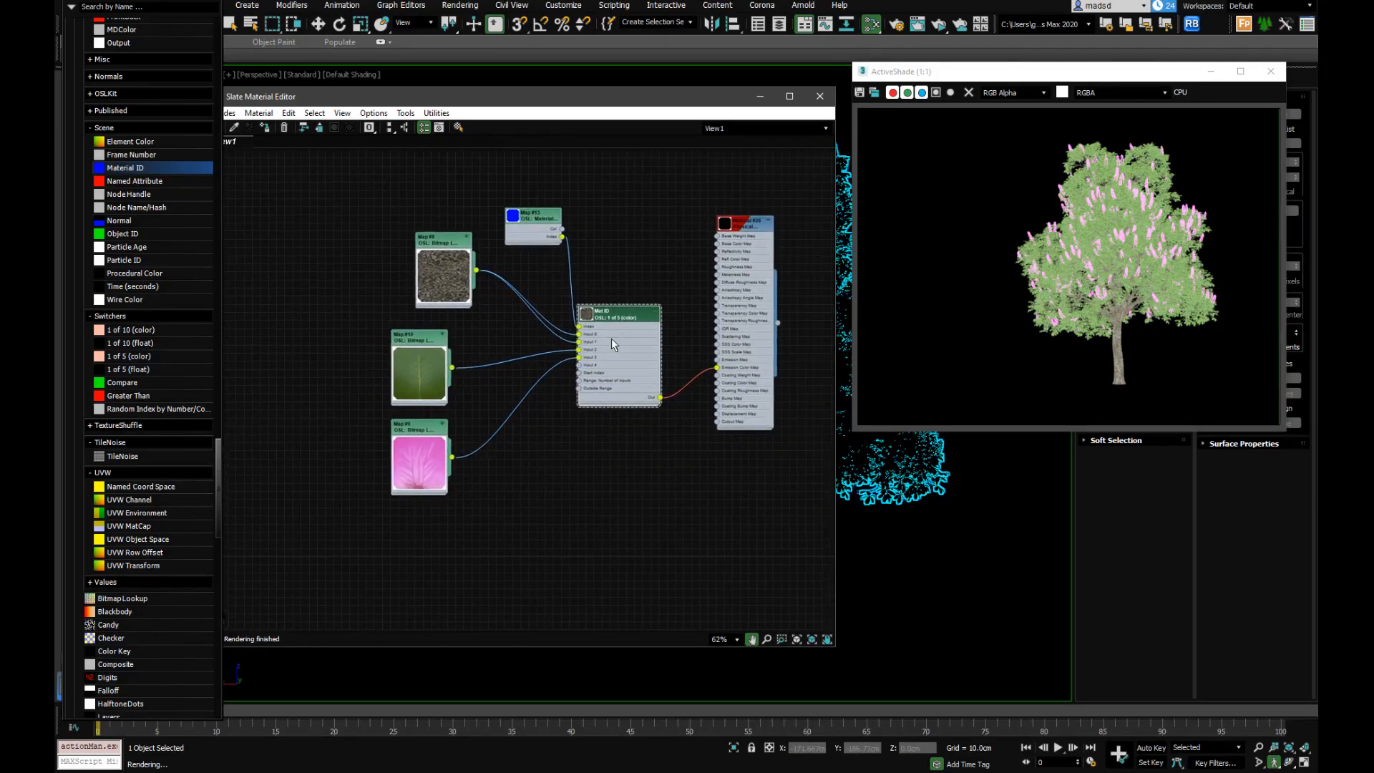
pyautogui.scroll(2, 611, 337)
pyautogui.moveTo(625, 308); pyautogui.dragTo(632, 265)
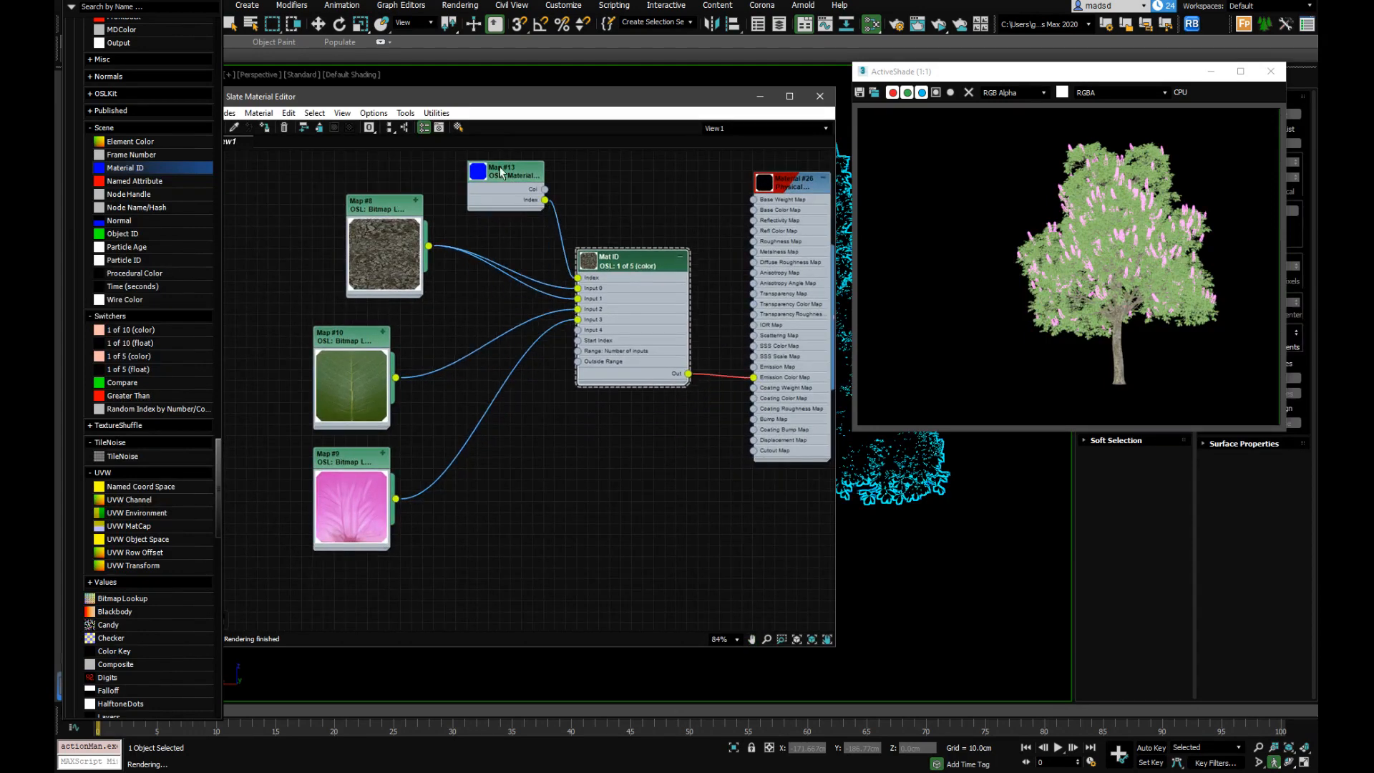
# Move the leaf bitmap node far away from the Mat ID switcher and the flower bitmap node below it to make room between them
pyautogui.moveTo(501, 171); pyautogui.dragTo(485, 172)
pyautogui.scroll(2, 597, 359)
pyautogui.scroll(-1, 597, 359)
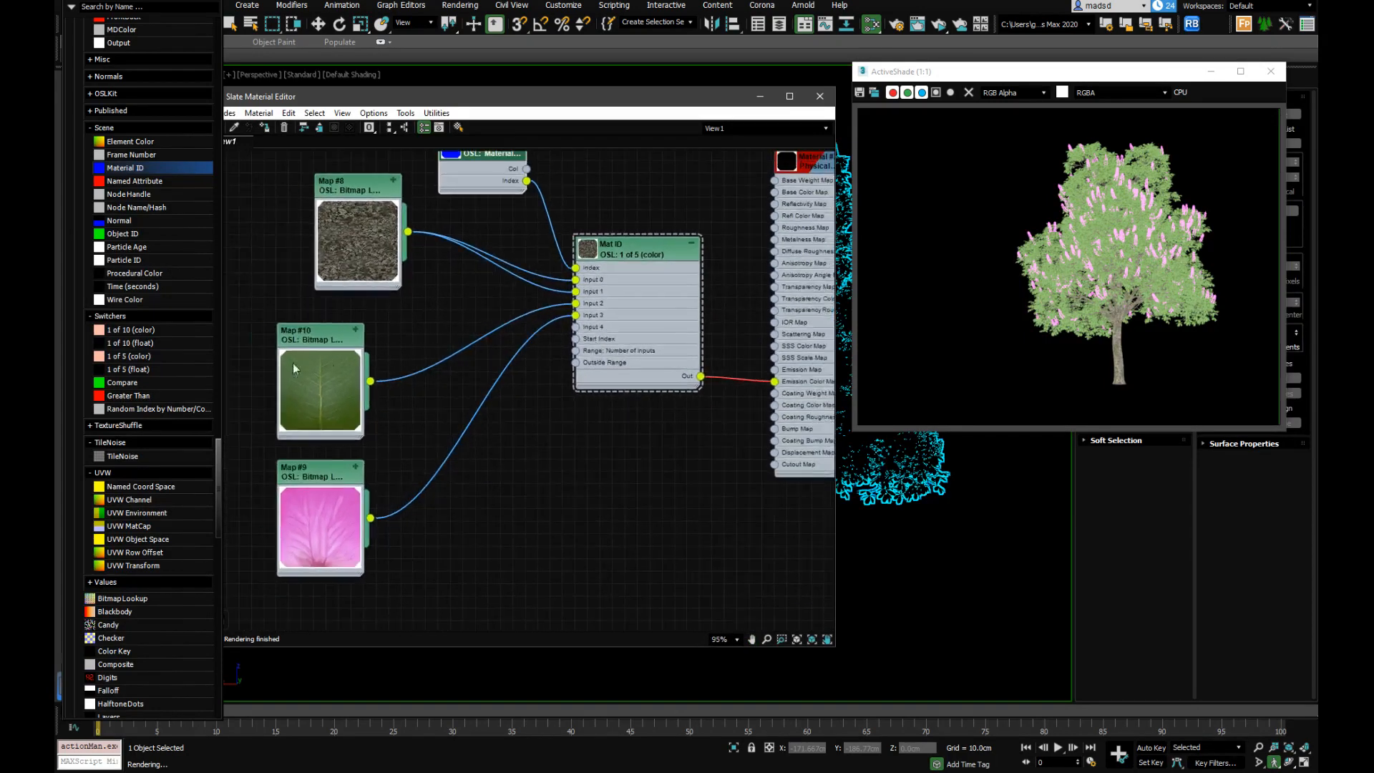
pyautogui.moveTo(336, 350); pyautogui.dragTo(272, 338)
pyautogui.scroll(-3, 433, 333)
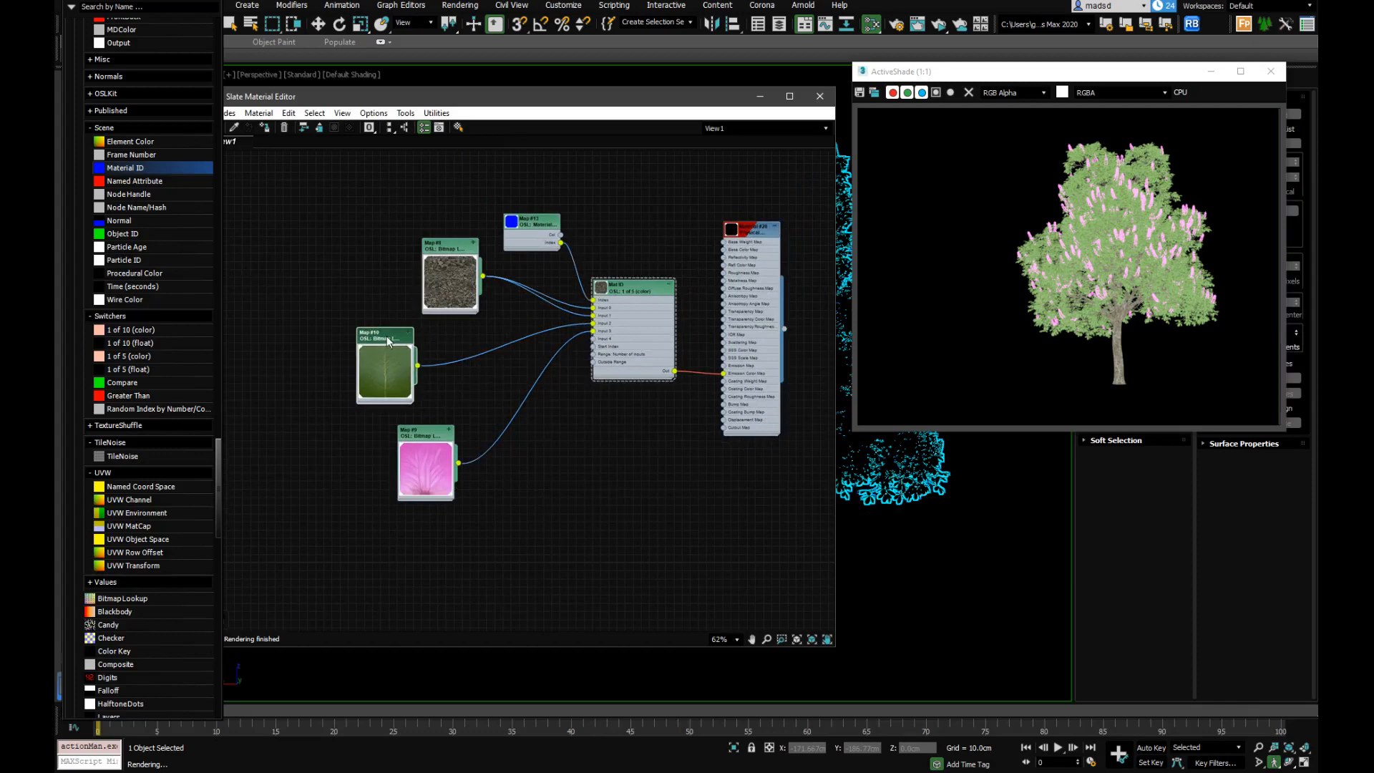
pyautogui.moveTo(387, 340); pyautogui.dragTo(311, 356)
pyautogui.moveTo(426, 454); pyautogui.dragTo(515, 458)
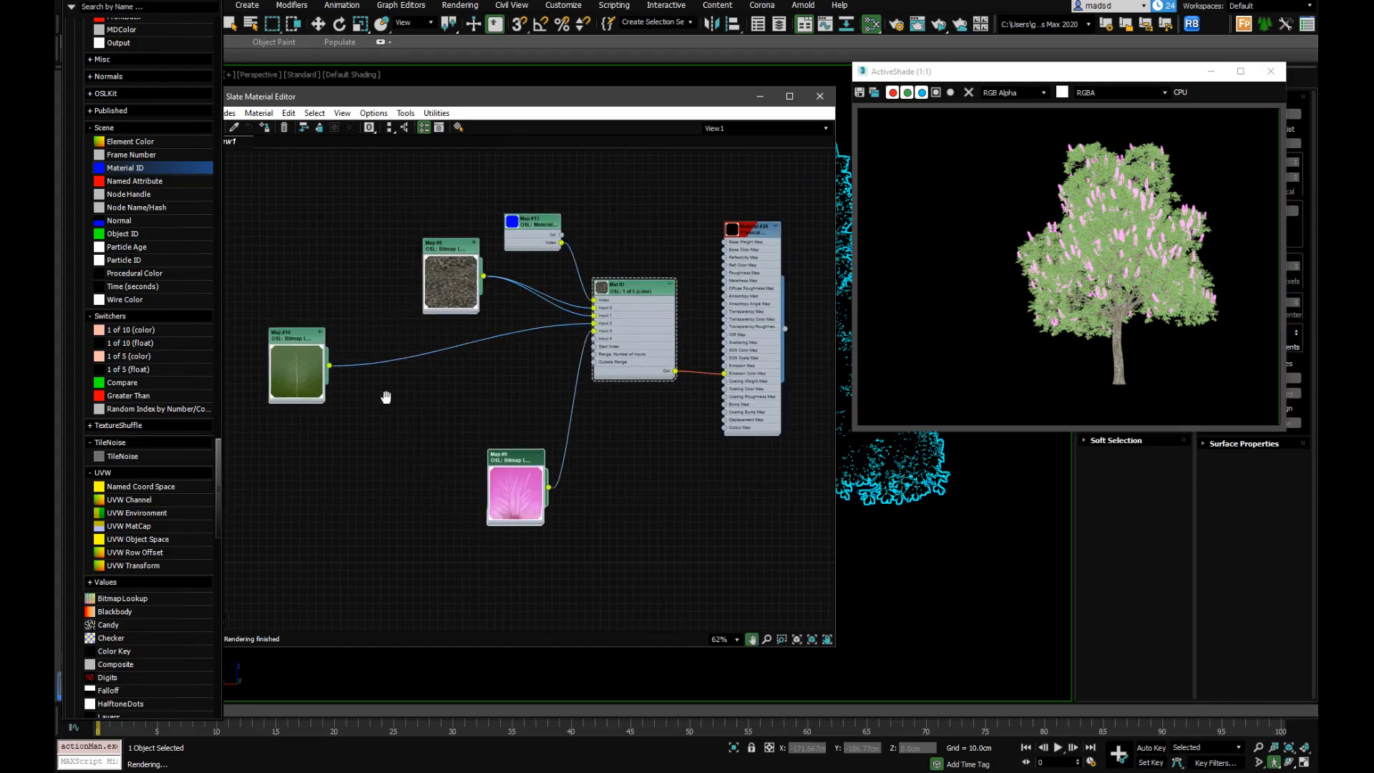
pyautogui.moveTo(297, 358); pyautogui.dragTo(478, 368, button='middle')
pyautogui.scroll(3, 478, 368)
pyautogui.moveTo(478, 367); pyautogui.dragTo(442, 313)
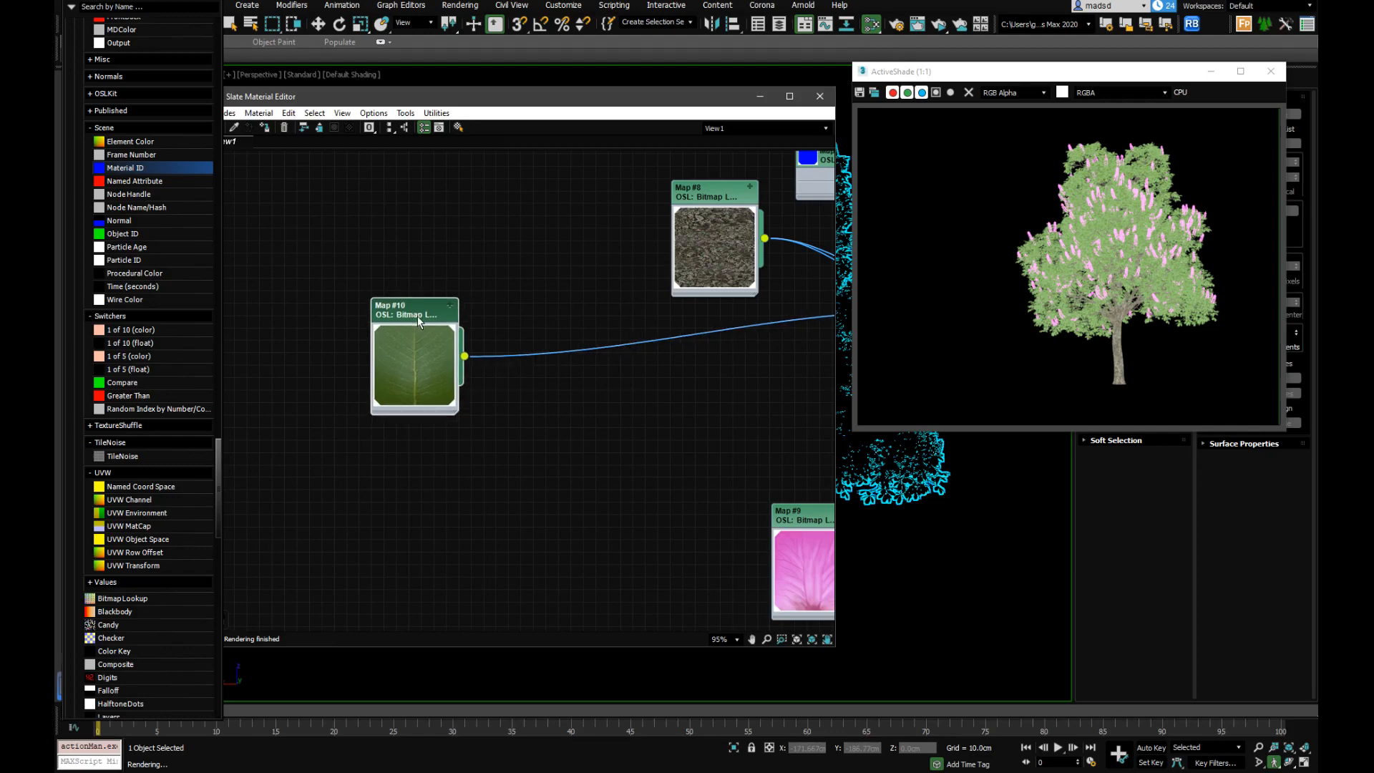
pyautogui.moveTo(510, 355); pyautogui.dragTo(355, 374, button='middle')
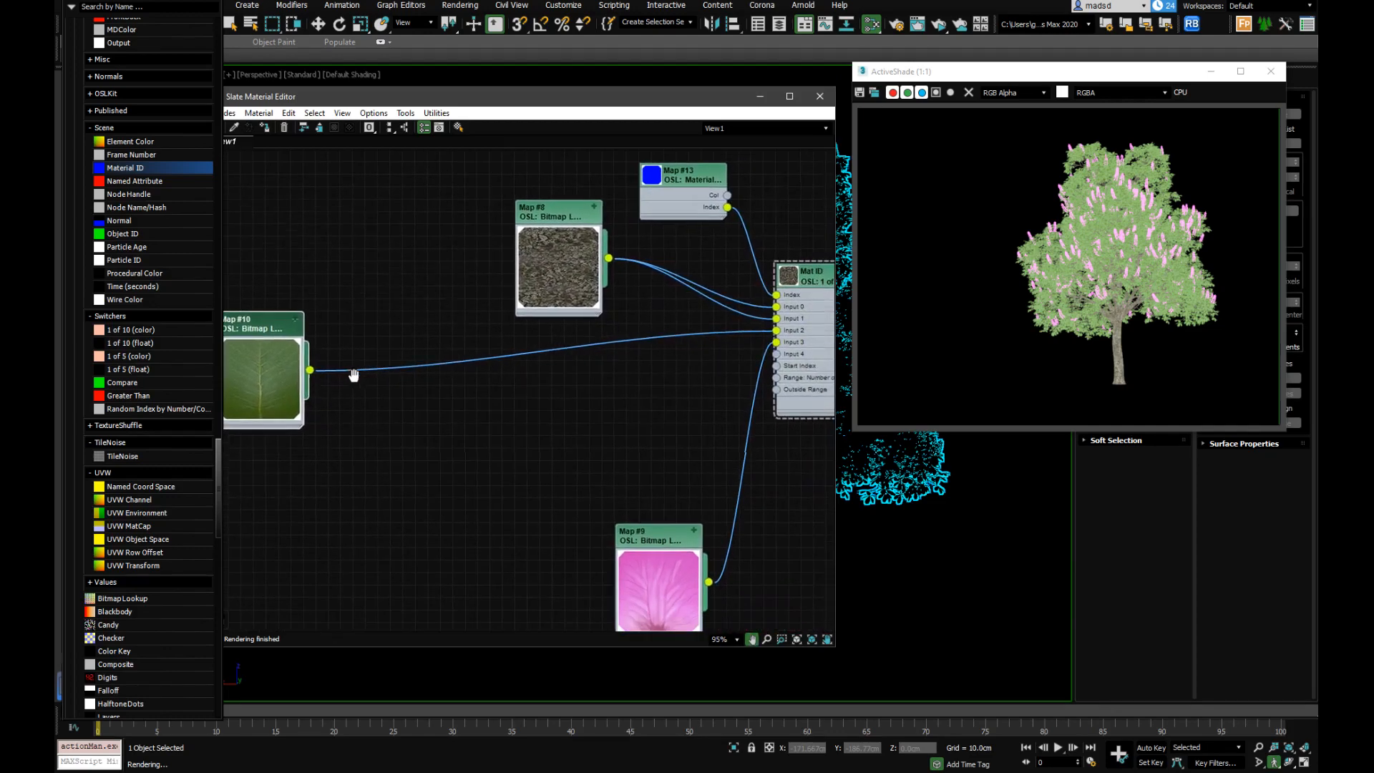
pyautogui.moveTo(584, 368); pyautogui.dragTo(487, 388, button='middle')
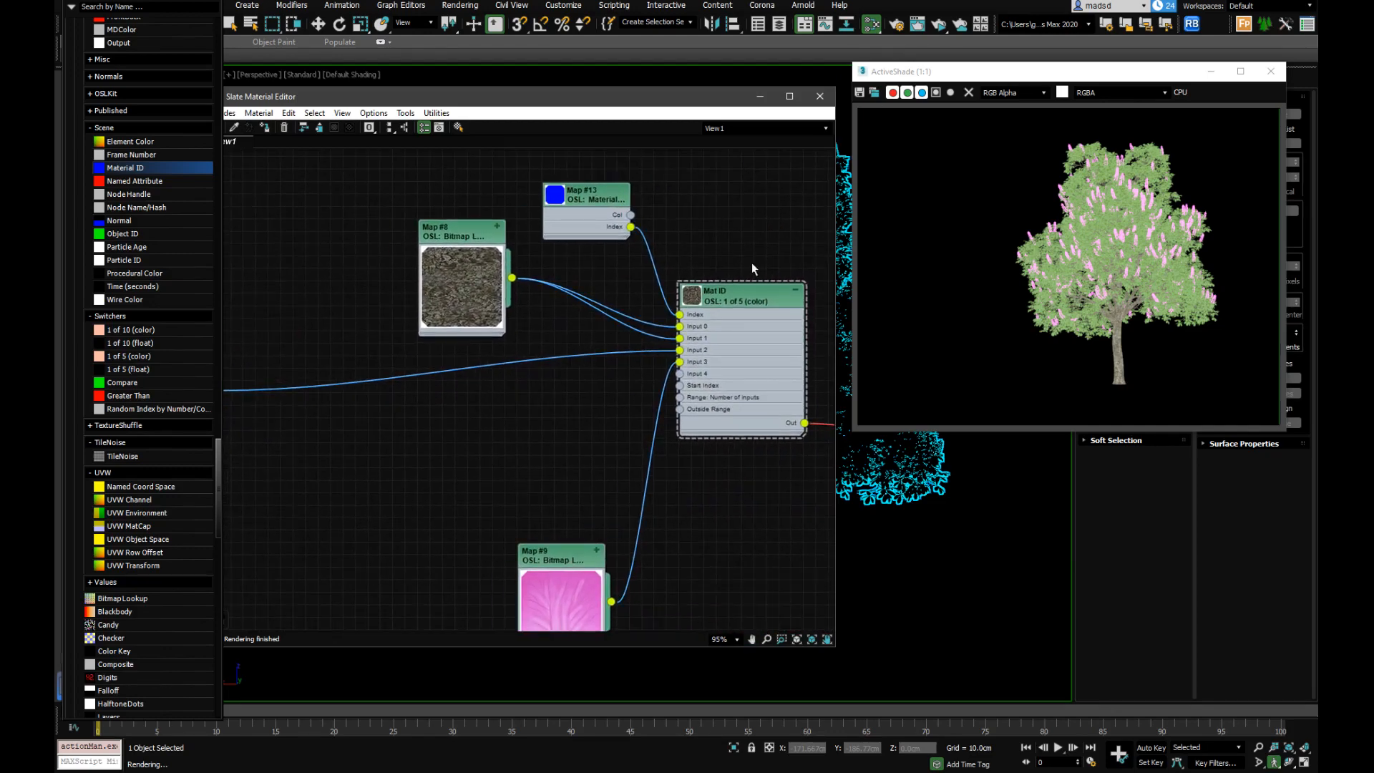
# Widen the Material ID node until its full title fits and raise both it and the Mat ID switcher slightly
pyautogui.moveTo(586, 208); pyautogui.dragTo(642, 245)
pyautogui.moveTo(586, 204); pyautogui.dragTo(586, 191)
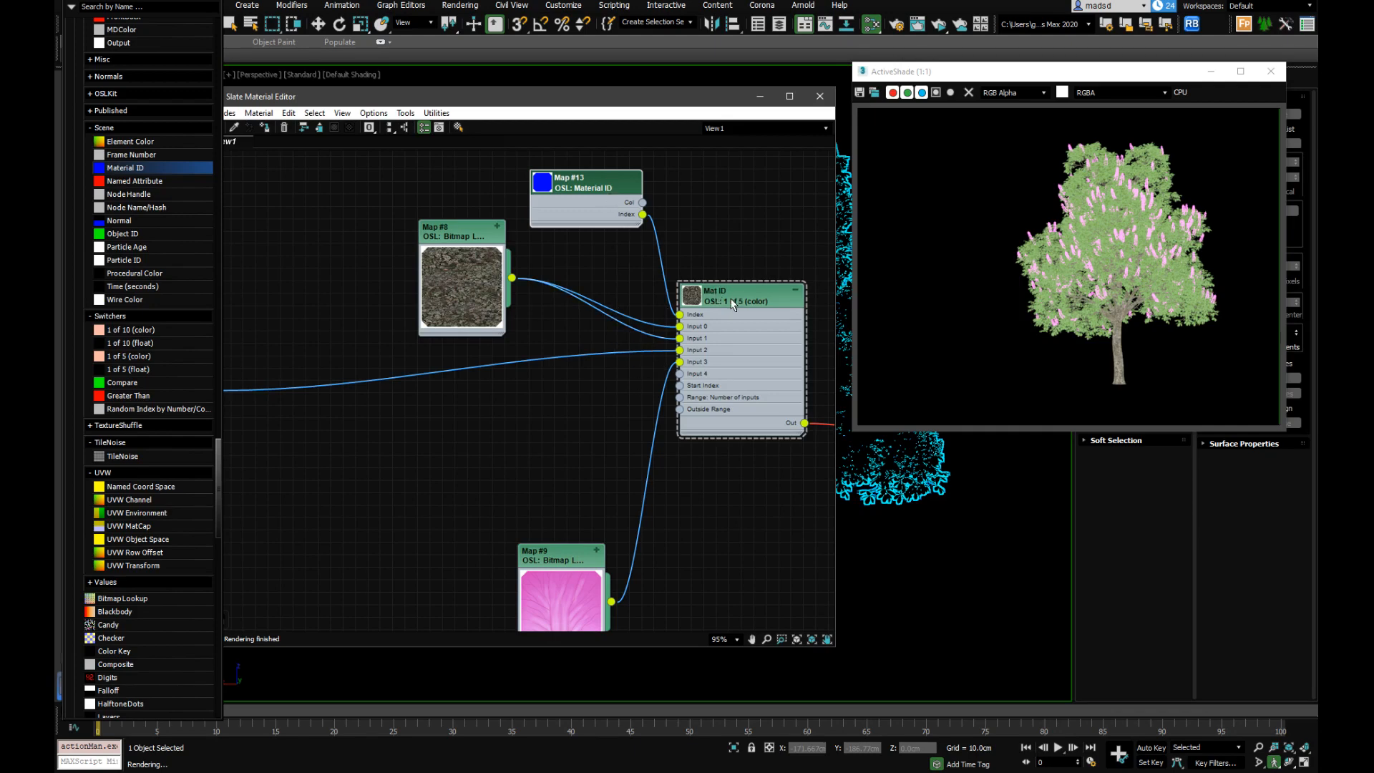
pyautogui.moveTo(721, 294); pyautogui.dragTo(729, 286)
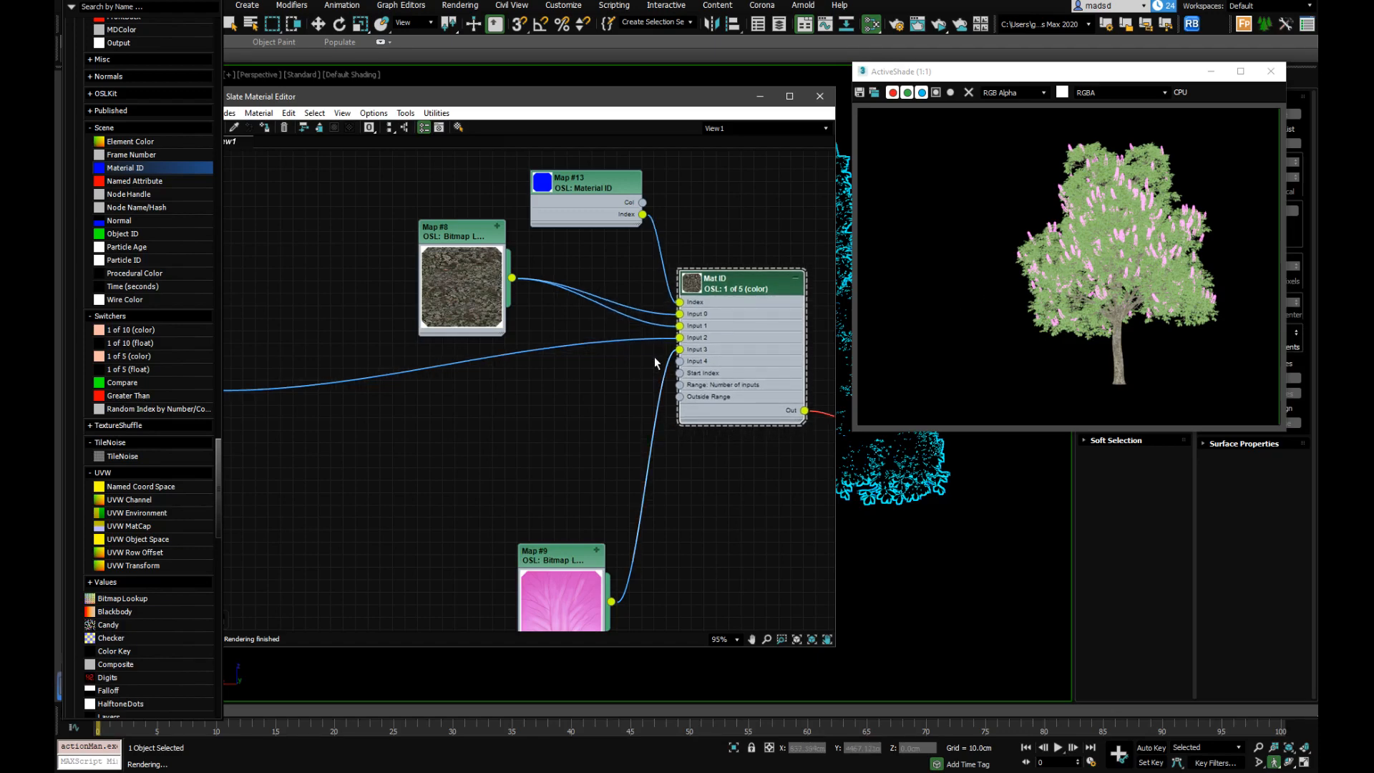
pyautogui.moveTo(710, 285); pyautogui.dragTo(709, 273)
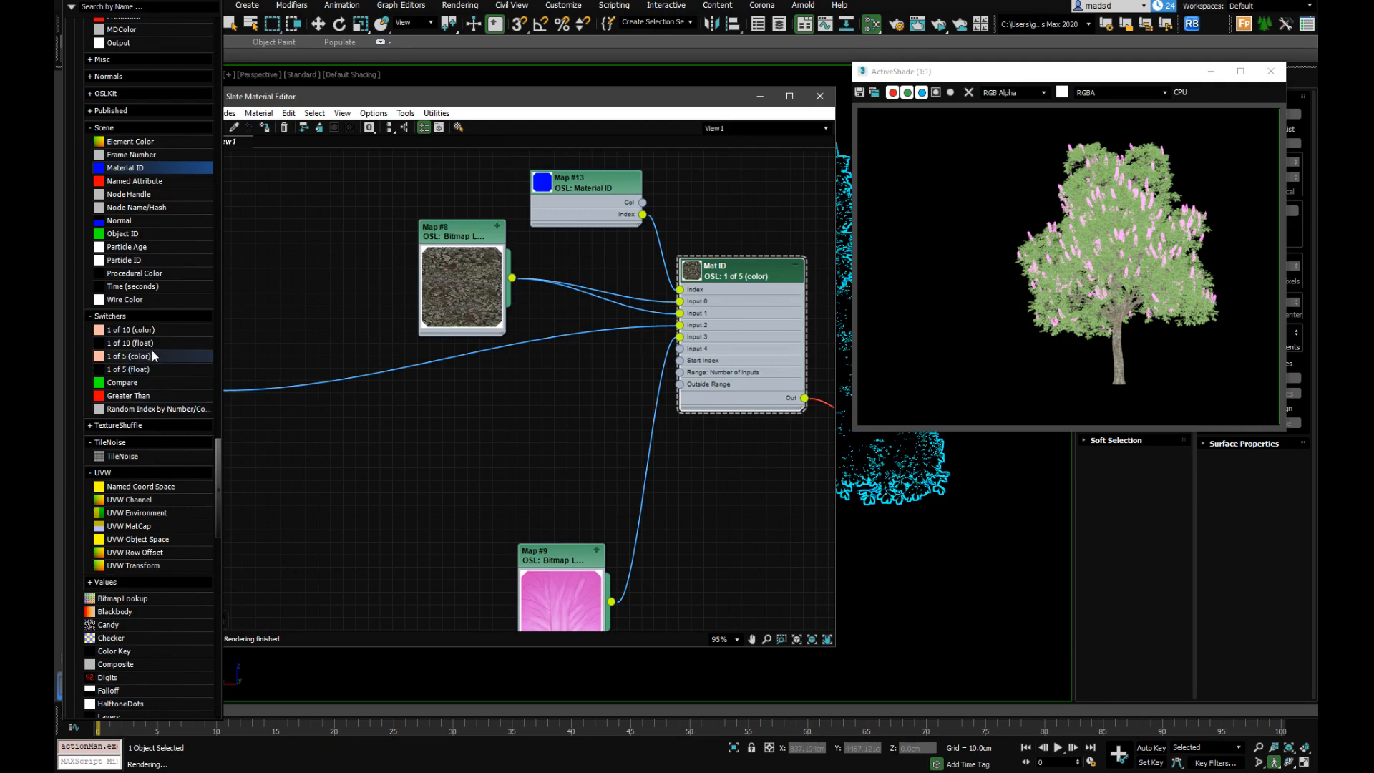
# Add a second OSL 1 of 5 (color) switcher below the bark bitmap and connect its output to Input 2 of the Mat ID switcher
pyautogui.moveTo(153, 356); pyautogui.dragTo(529, 391)
pyautogui.doubleClick(531, 386)
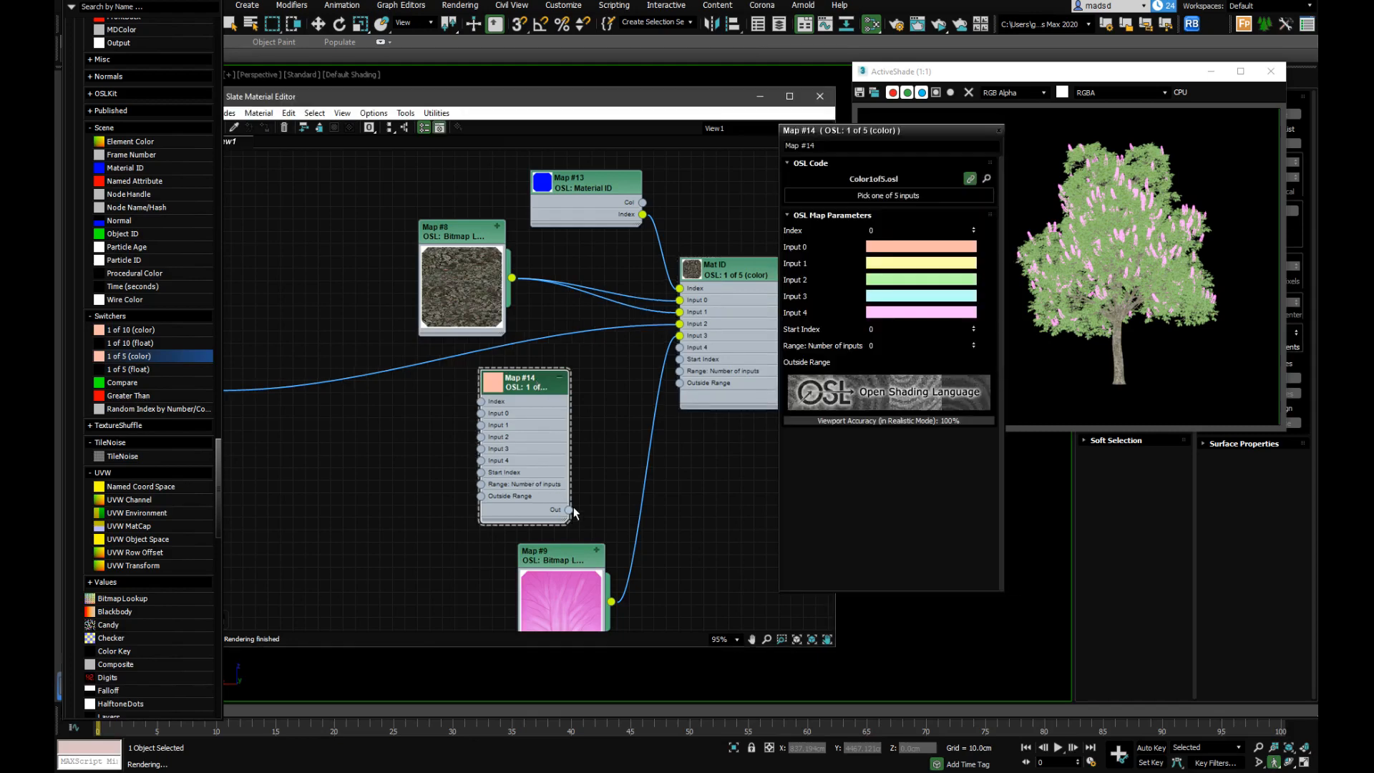
pyautogui.moveTo(570, 509); pyautogui.dragTo(682, 326)
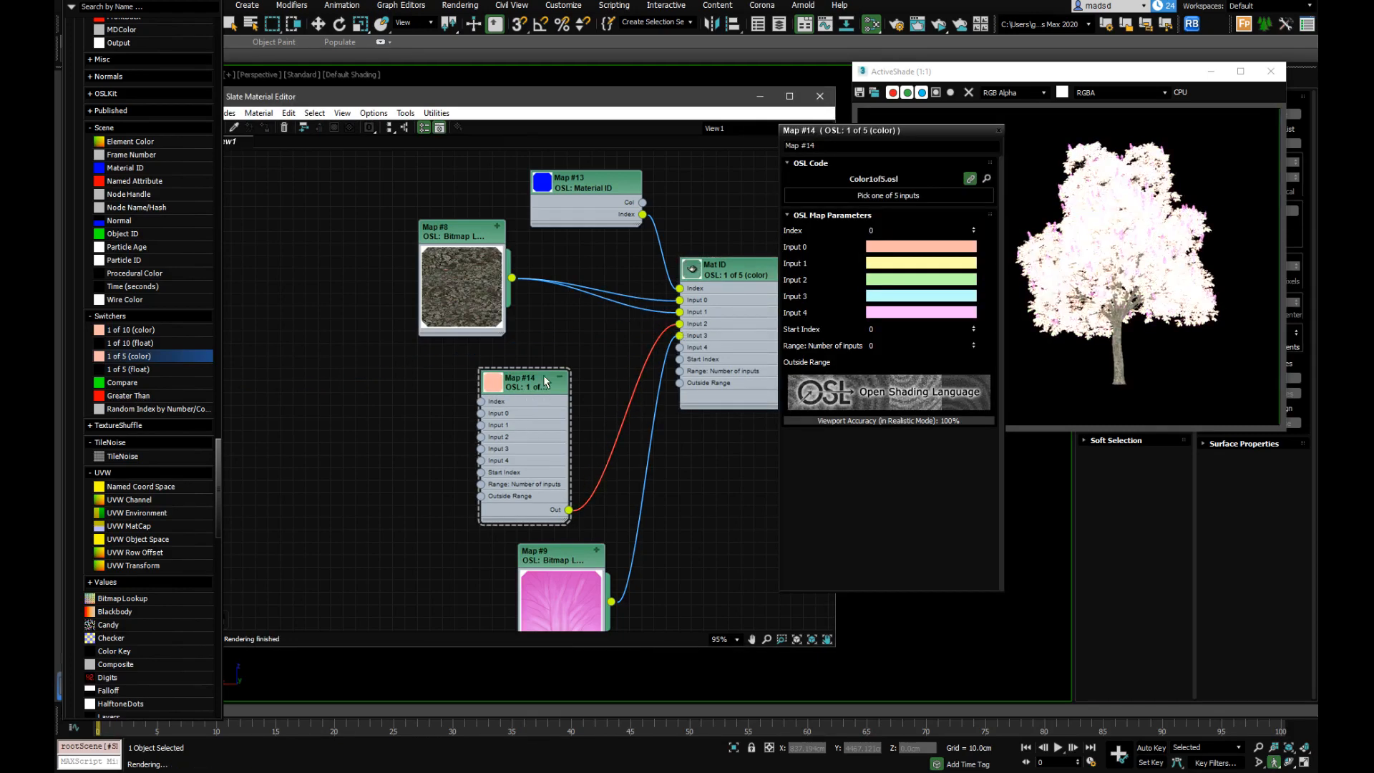
pyautogui.moveTo(543, 375); pyautogui.dragTo(510, 367)
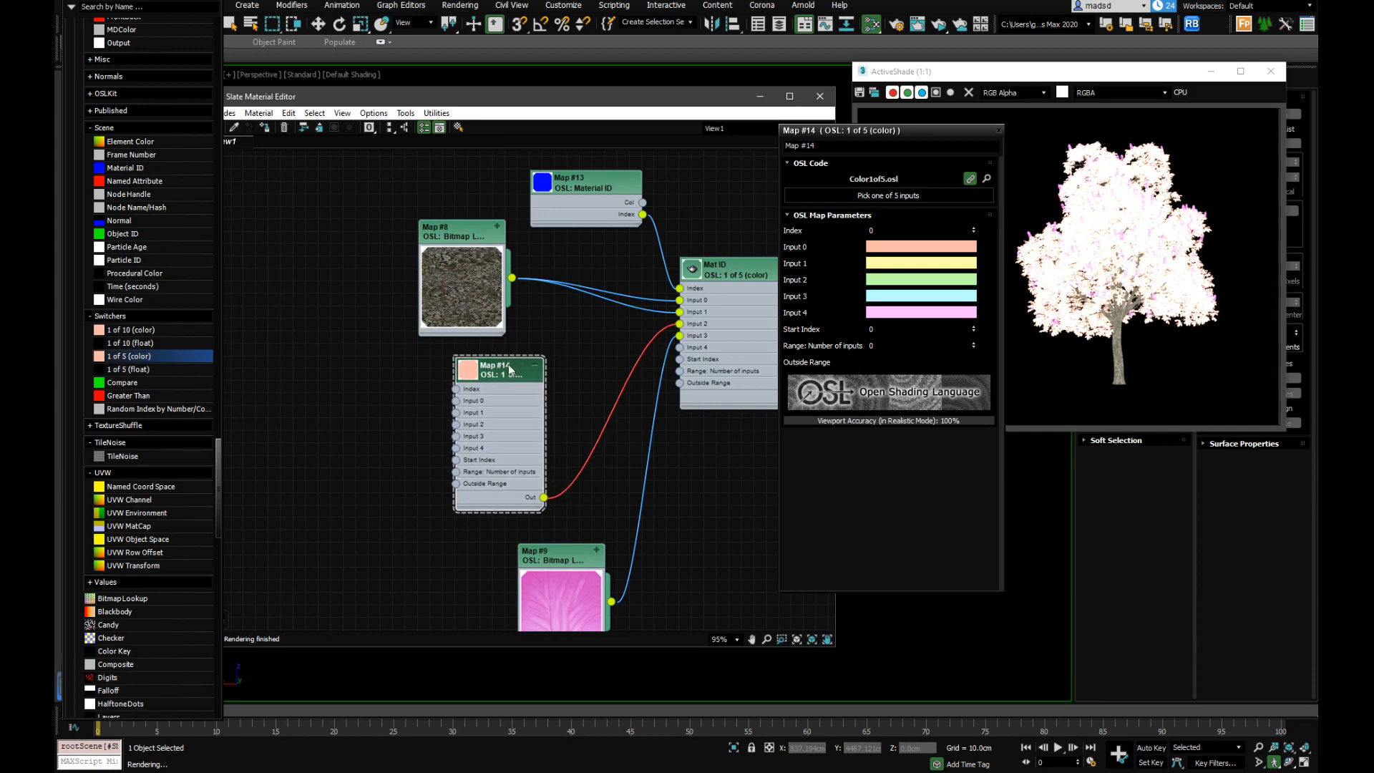
# Set the Input 0 color of the new 1 of 5 (color) switcher to a saturated purple
pyautogui.click(900, 251)
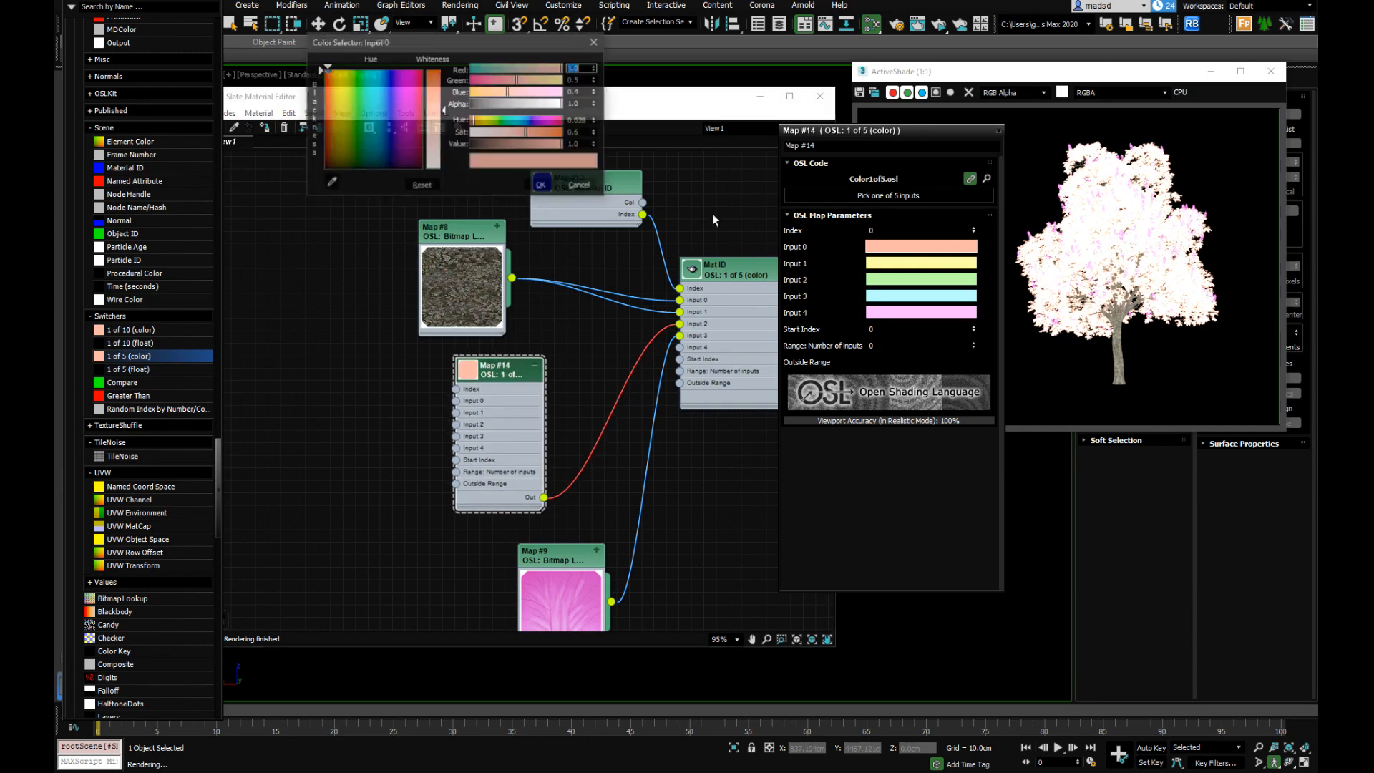
pyautogui.click(393, 69)
pyautogui.moveTo(432, 79); pyautogui.dragTo(433, 69)
pyautogui.click(542, 186)
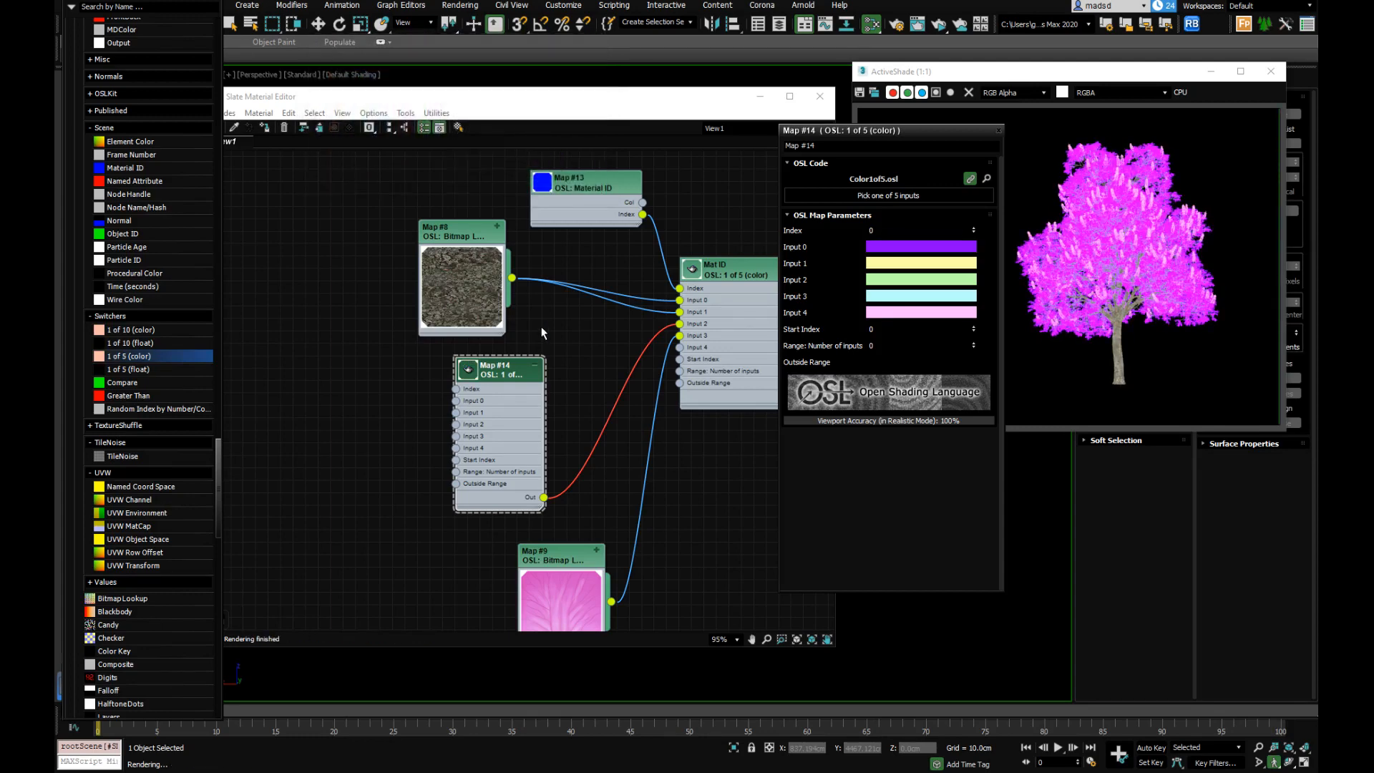
# Arrange the leaf bitmap node beside the new 1 of 5 (color) switcher, leaving a gap ahead of the switcher's inputs
pyautogui.moveTo(484, 416); pyautogui.dragTo(596, 387, button='middle')
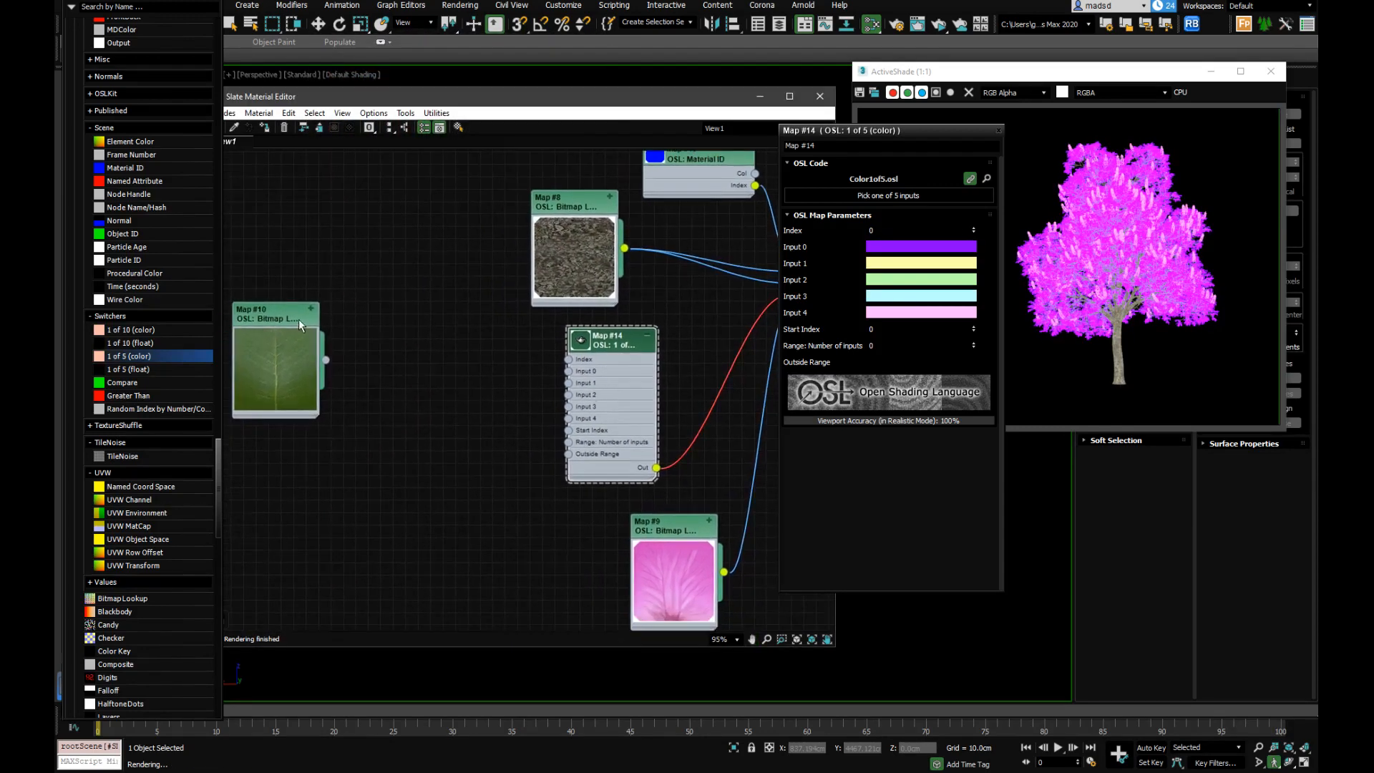
pyautogui.moveTo(300, 324); pyautogui.dragTo(411, 349)
pyautogui.moveTo(616, 341); pyautogui.dragTo(578, 353)
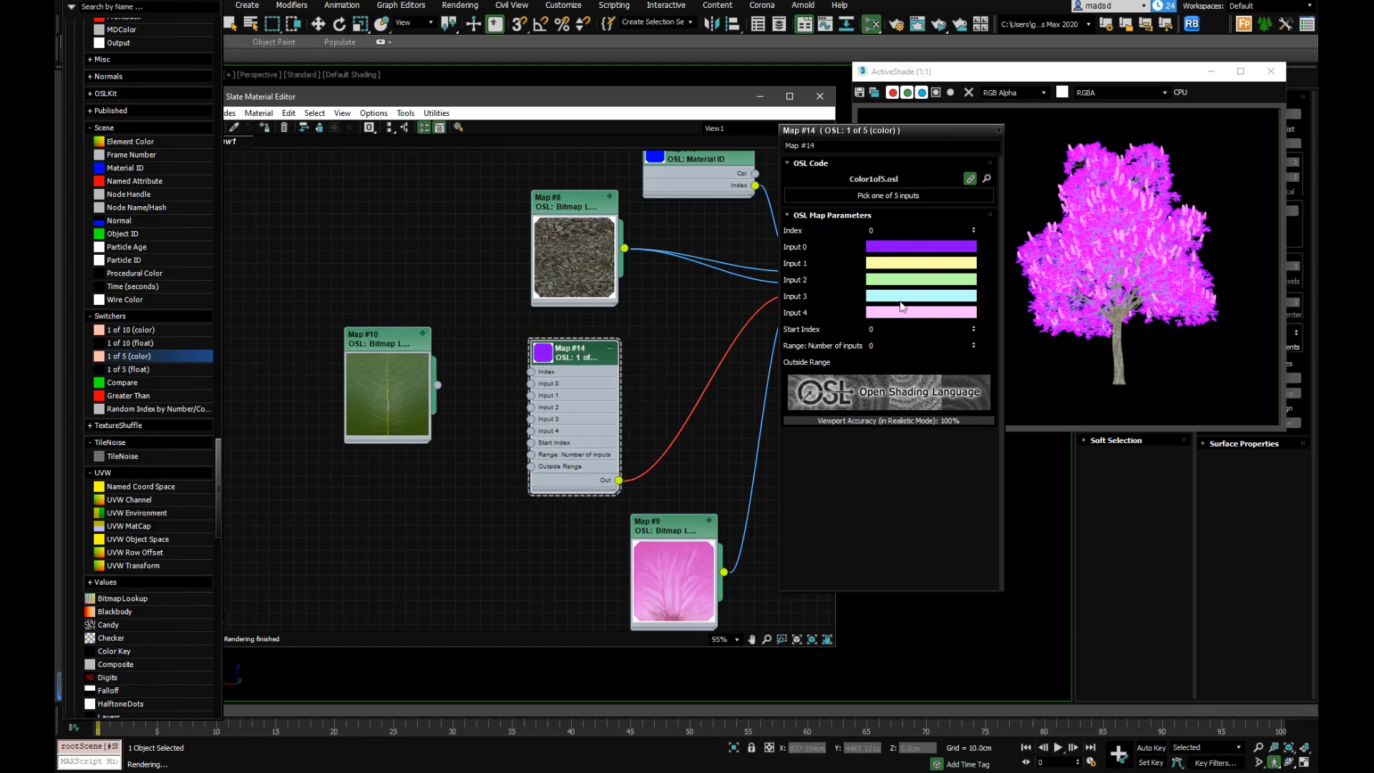
pyautogui.moveTo(589, 360); pyautogui.dragTo(576, 360)
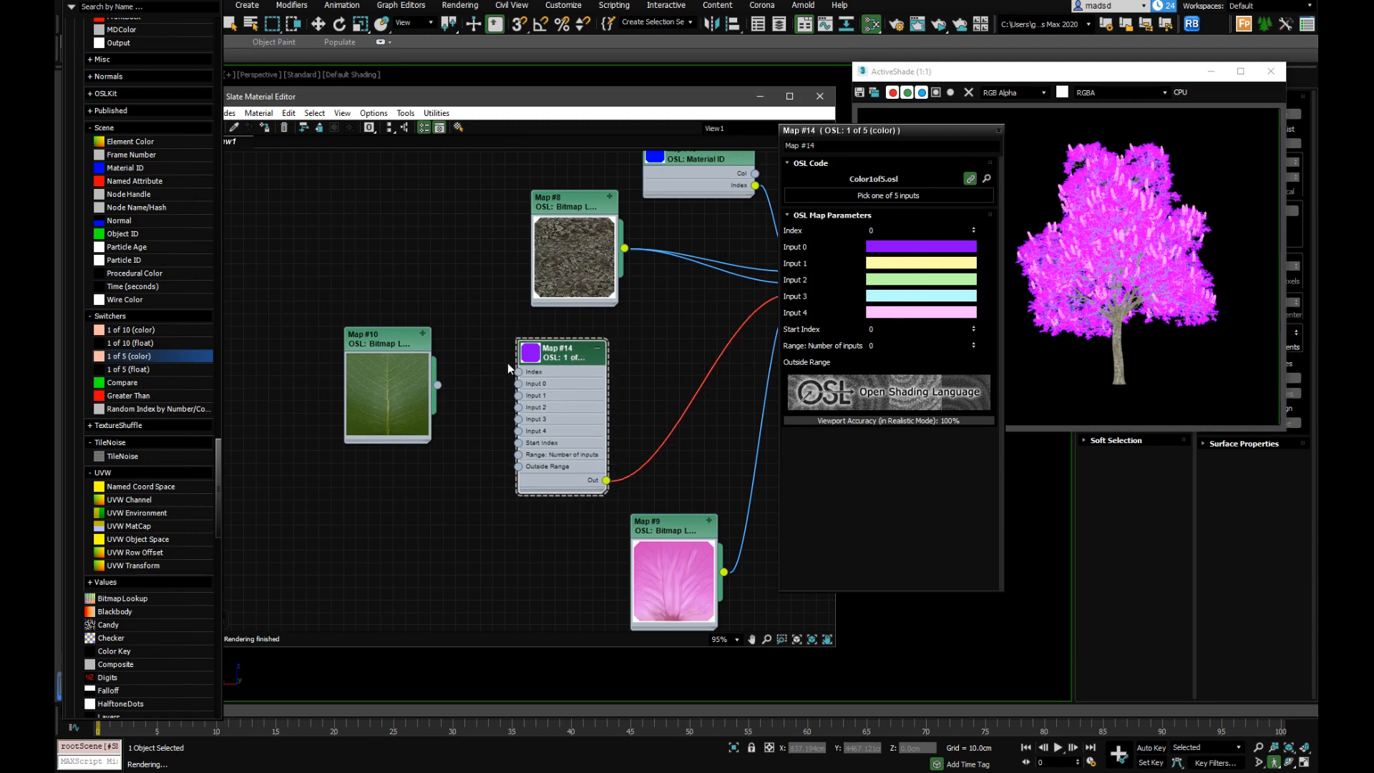
pyautogui.moveTo(386, 346); pyautogui.dragTo(397, 380)
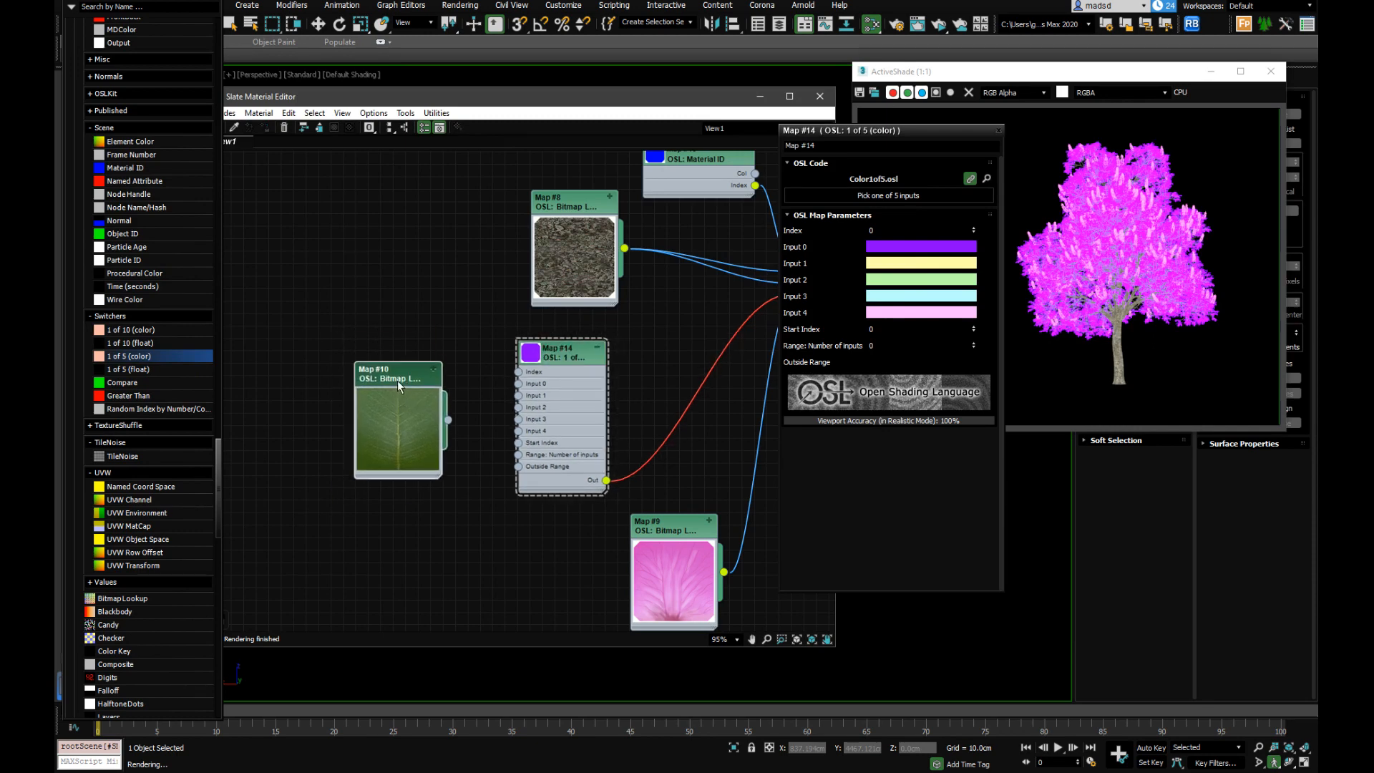
pyautogui.scroll(3, 408, 400)
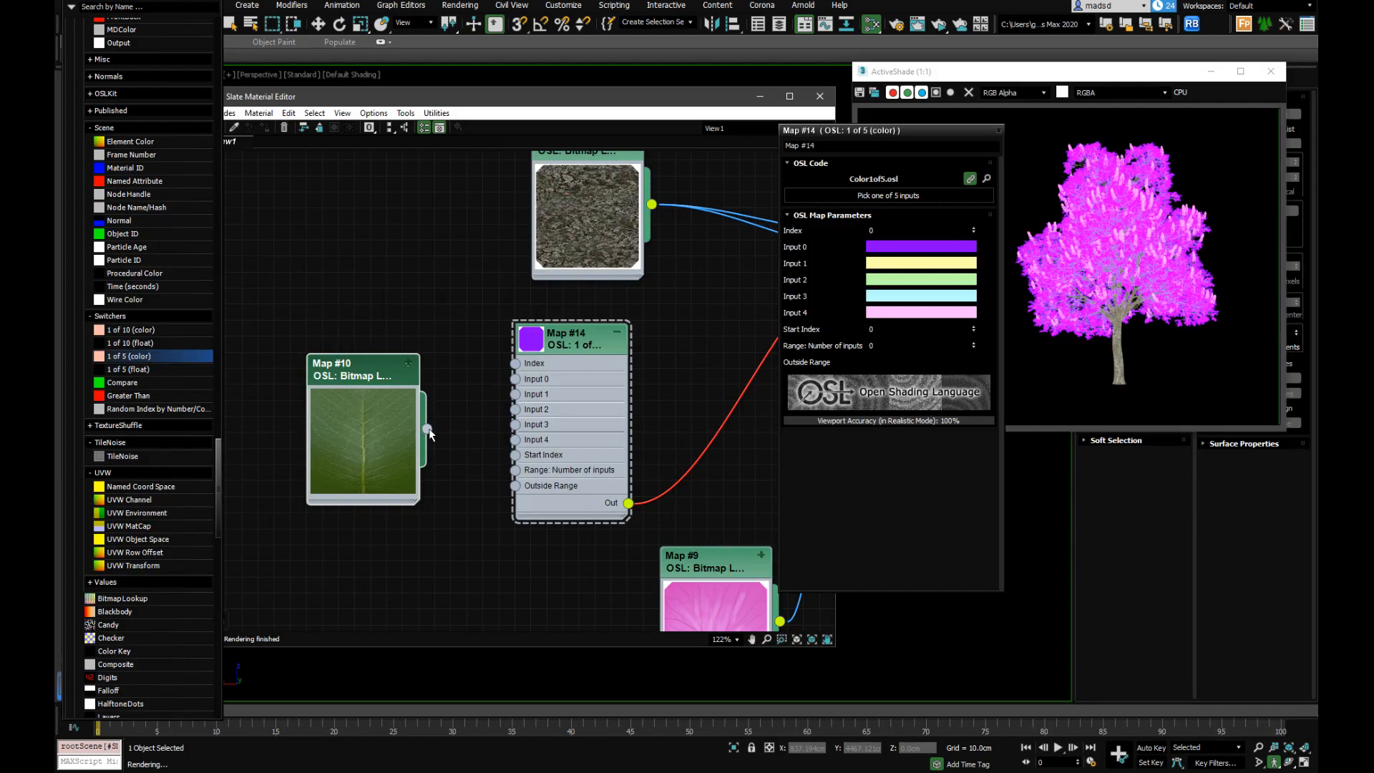
pyautogui.moveTo(366, 384); pyautogui.dragTo(335, 367)
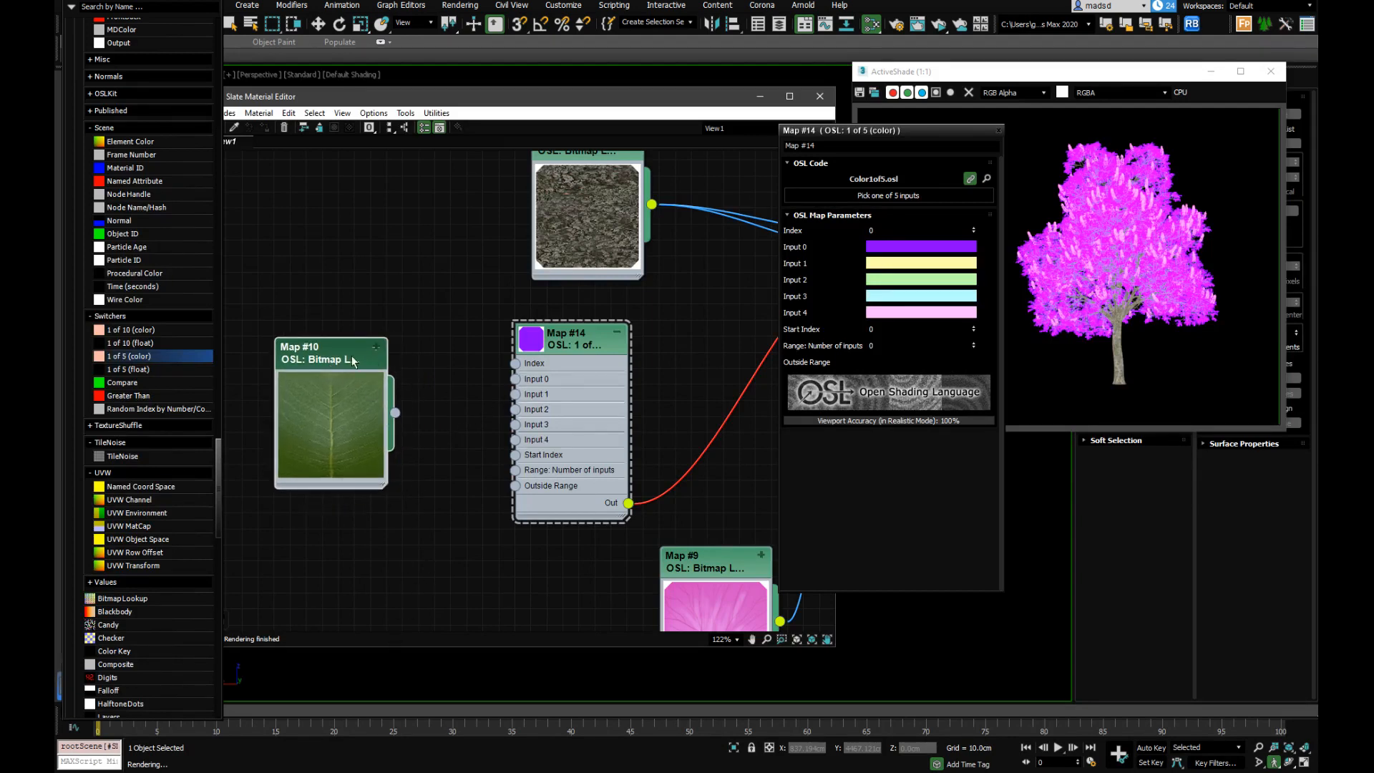
# Lower the leaf bitmap node slightly and shift the purple 1 of 5 (color) switcher up beneath the bark bitmap
pyautogui.moveTo(352, 361)
pyautogui.mouseDown()
pyautogui.moveTo(352, 349)
pyautogui.moveTo(352, 377)
pyautogui.mouseUp()
pyautogui.scroll(-2, 372, 404)
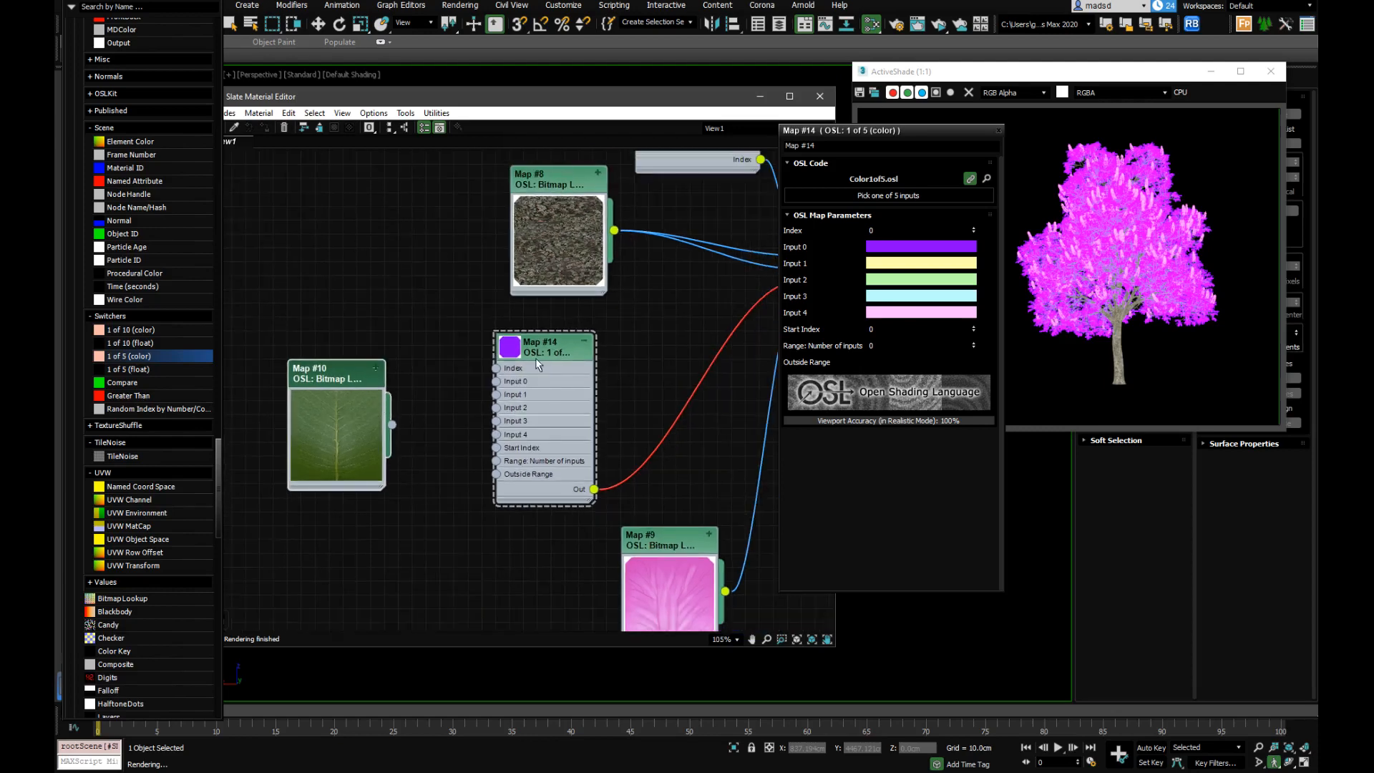
pyautogui.moveTo(537, 363); pyautogui.dragTo(535, 350)
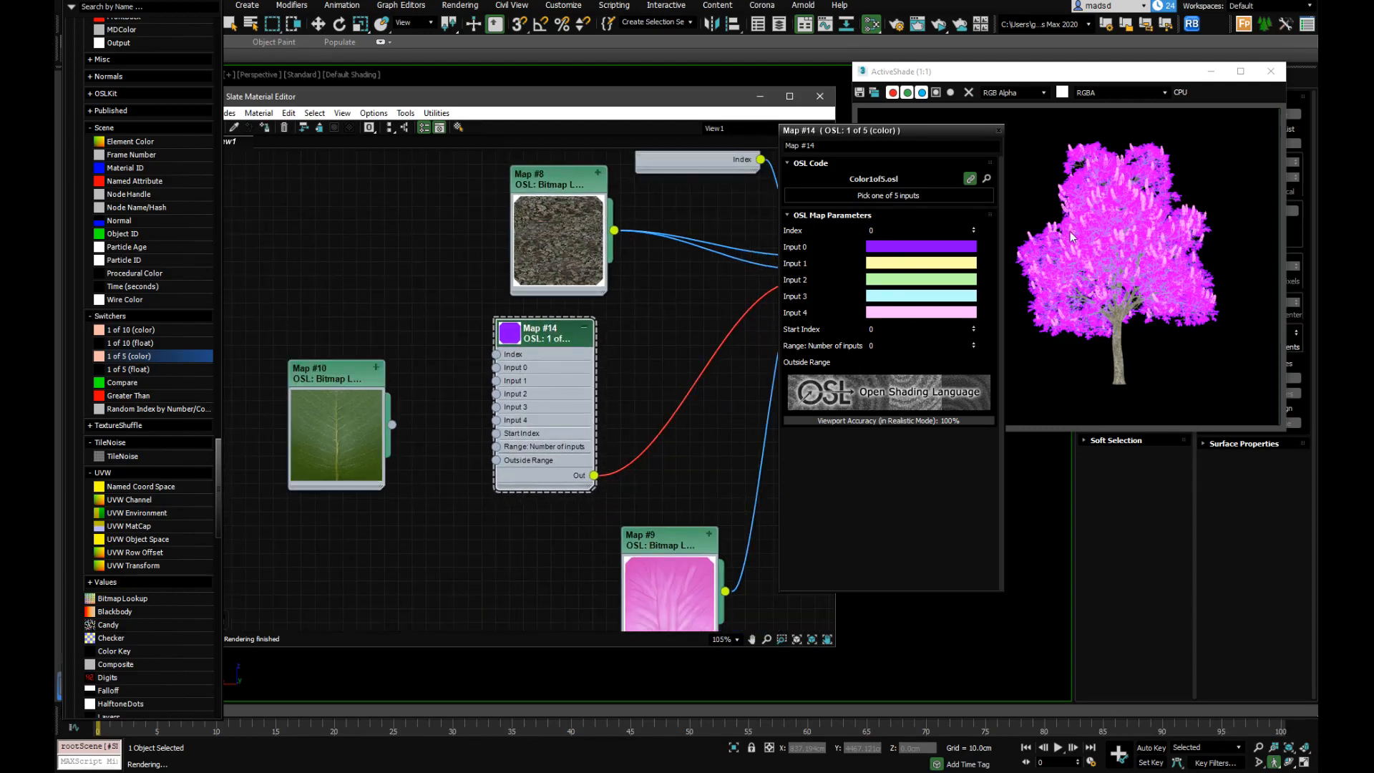
pyautogui.moveTo(542, 355)
pyautogui.mouseDown()
pyautogui.moveTo(554, 368)
pyautogui.moveTo(556, 354)
pyautogui.mouseUp()
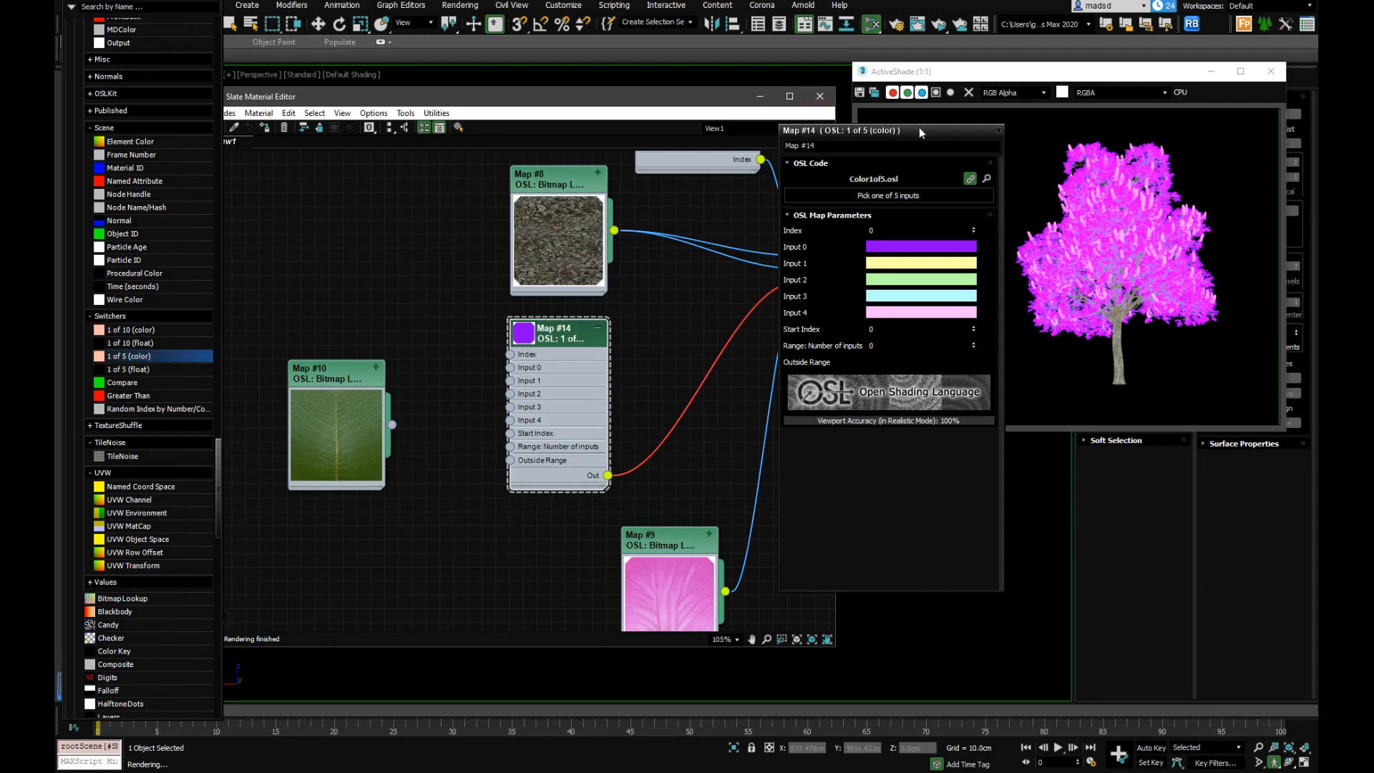
# Close the Slate Material Editor and the ActiveShade render window to clear the viewport
pyautogui.click(820, 96)
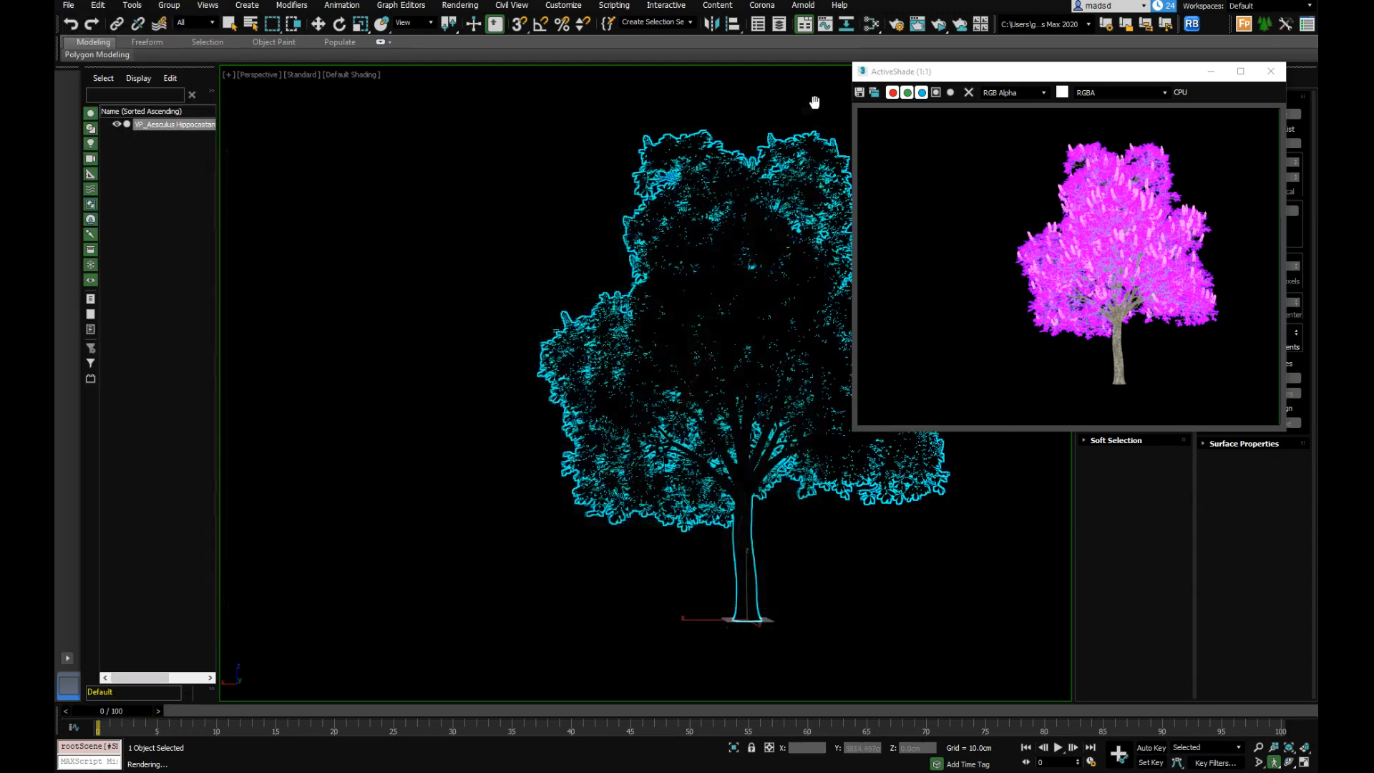
pyautogui.moveTo(1022, 75); pyautogui.dragTo(401, 113)
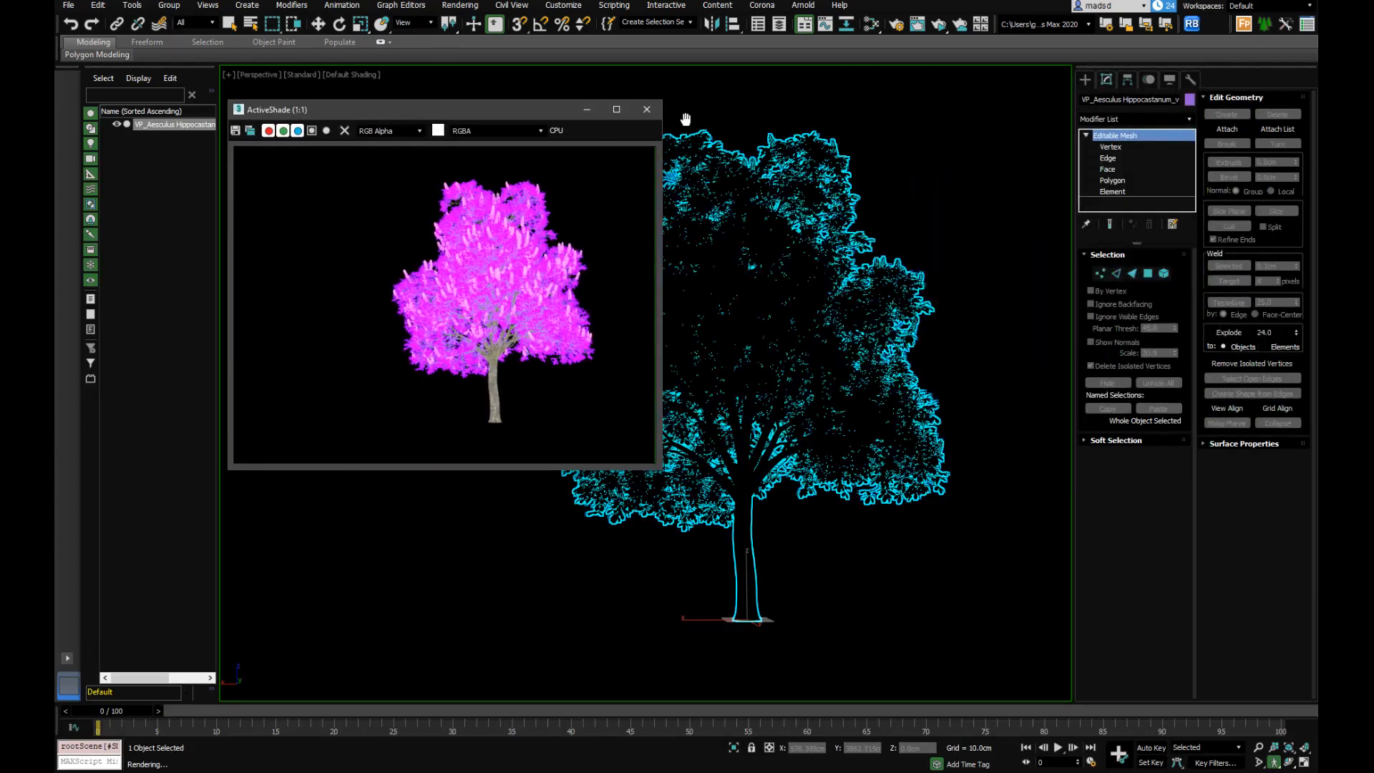
pyautogui.click(647, 110)
# Examine the tree mesh from several angles and distances in the perspective viewport
pyautogui.keyDown('alt'); pyautogui.moveTo(745, 331); pyautogui.dragTo(677, 319, button='middle'); pyautogui.keyUp('alt')
pyautogui.scroll(3, 677, 313)
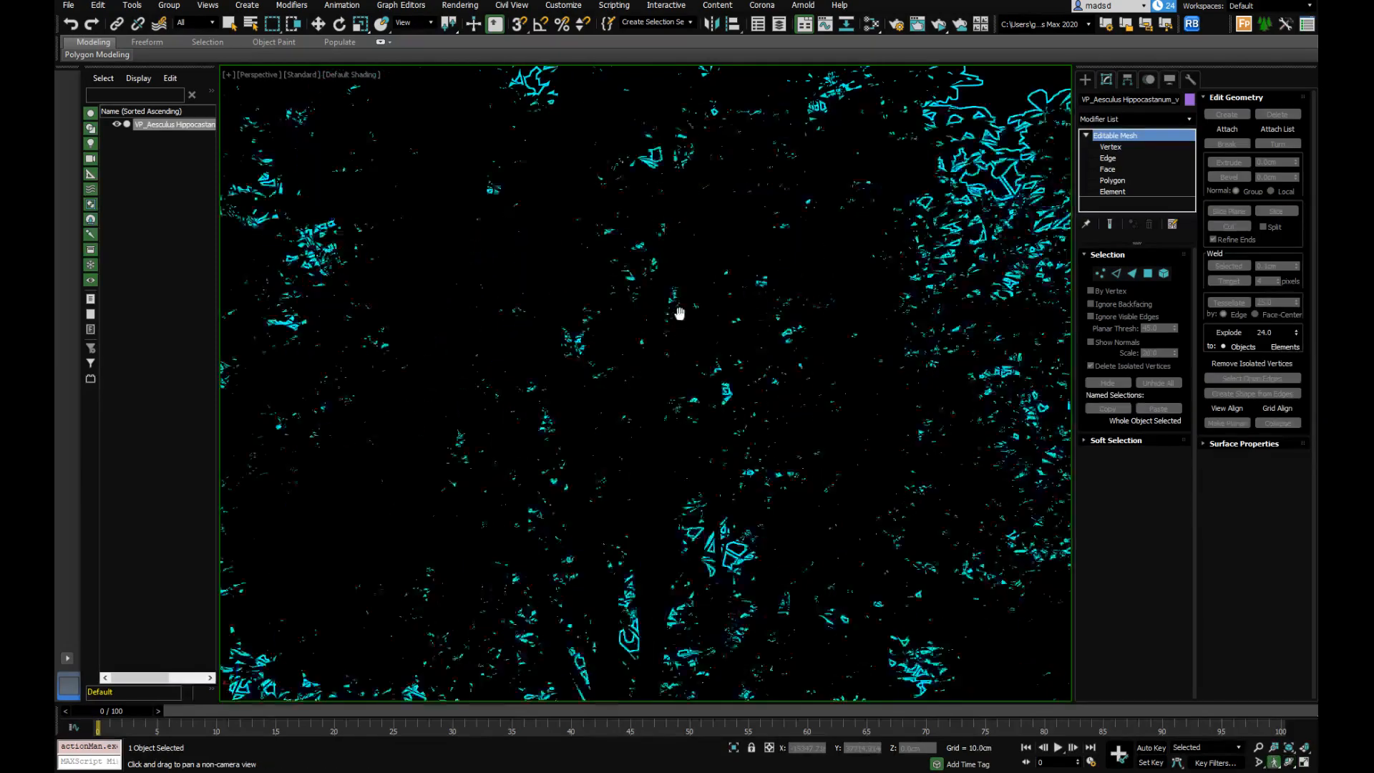
pyautogui.scroll(-3, 680, 313)
pyautogui.scroll(5, 680, 313)
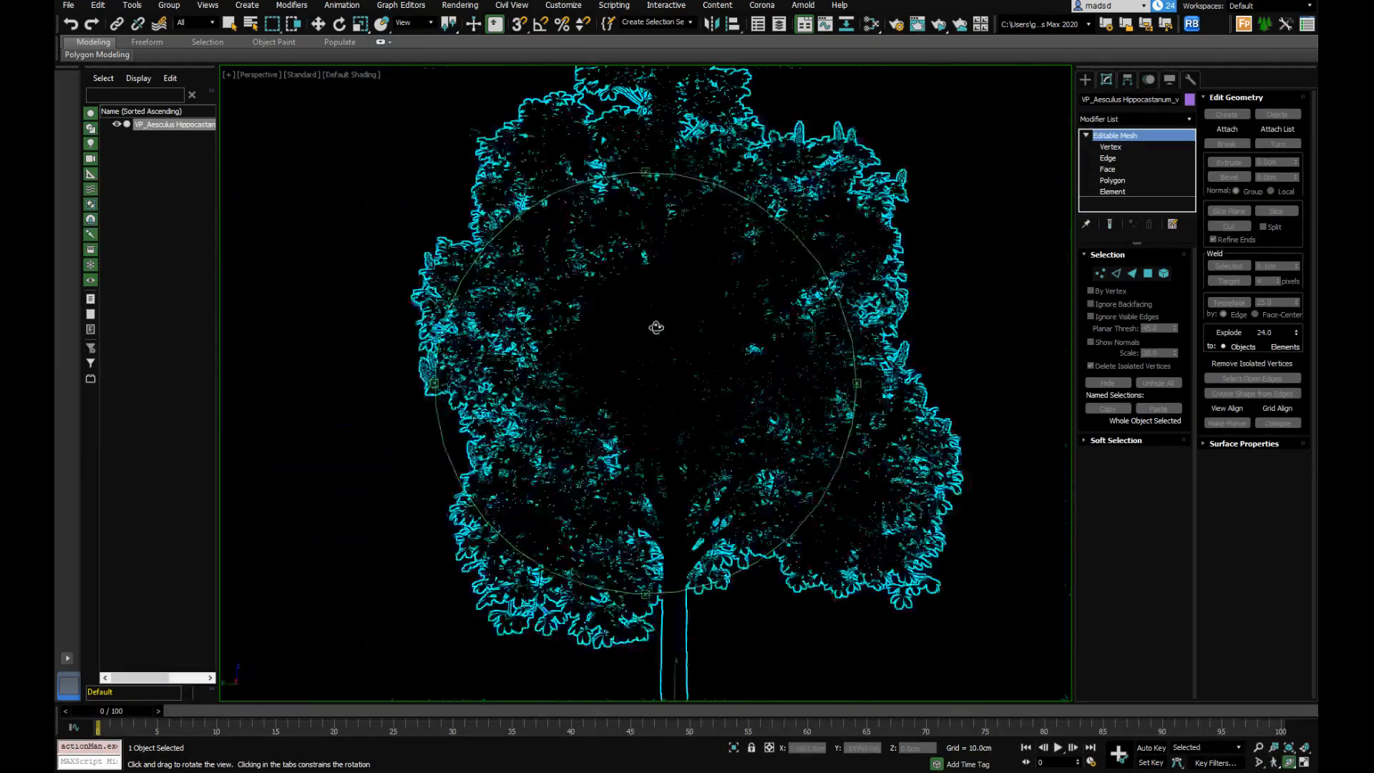
pyautogui.keyDown('alt'); pyautogui.moveTo(654, 328); pyautogui.dragTo(672, 392, button='middle'); pyautogui.keyUp('alt')
pyautogui.scroll(5, 680, 344)
pyautogui.scroll(-4, 678, 344)
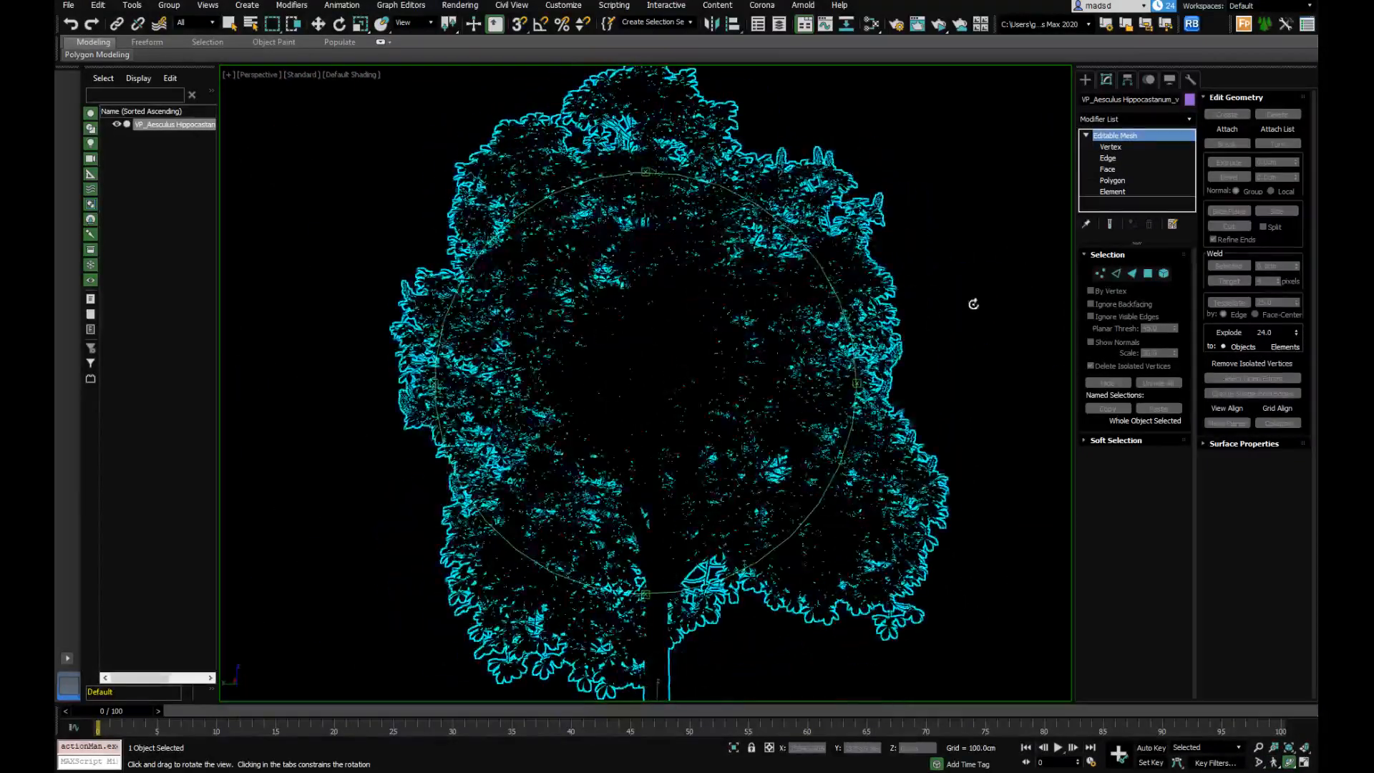
pyautogui.keyDown('alt'); pyautogui.moveTo(654, 343); pyautogui.dragTo(633, 387, button='middle'); pyautogui.keyUp('alt')
pyautogui.moveTo(630, 360); pyautogui.dragTo(766, 310)
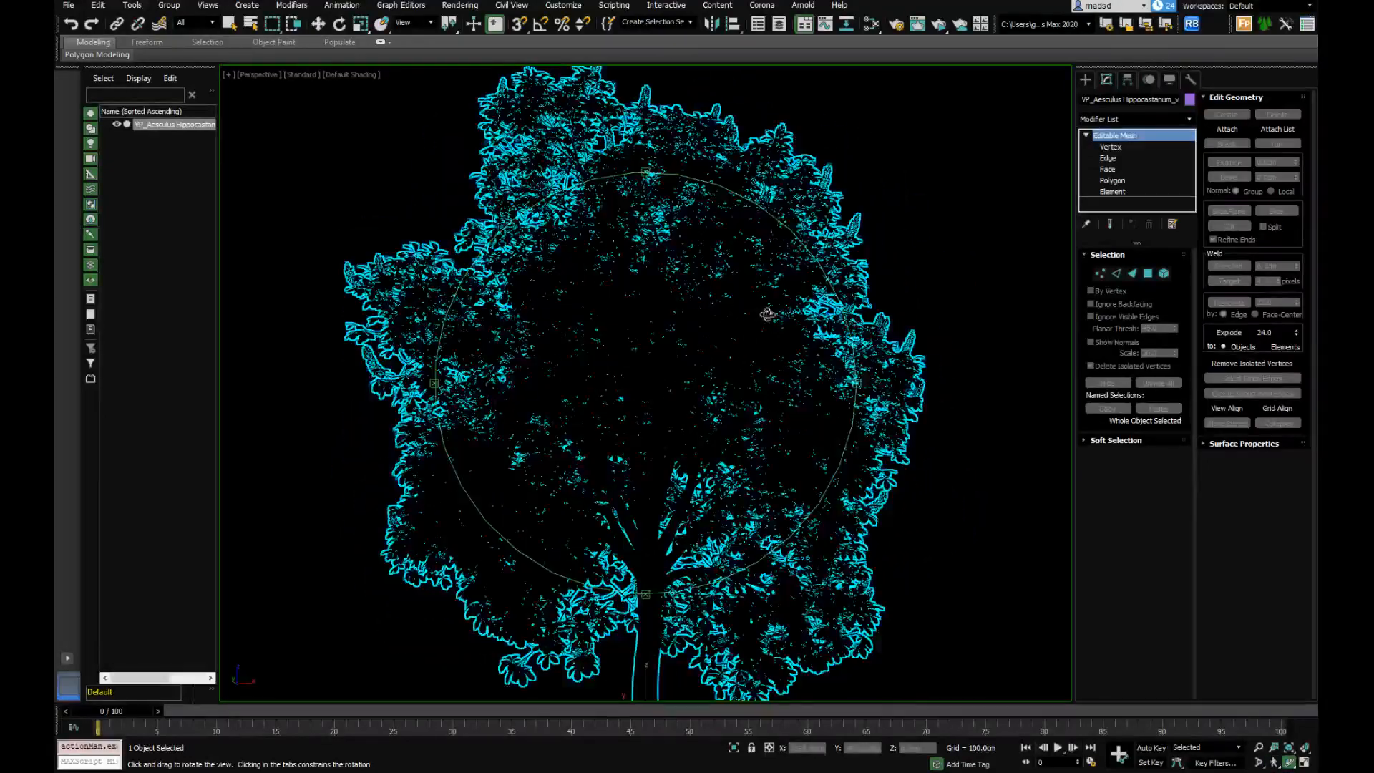
# Apply a Data Channel modifier to the tree and add a Color Elements operator to its stack
pyautogui.click(1190, 119)
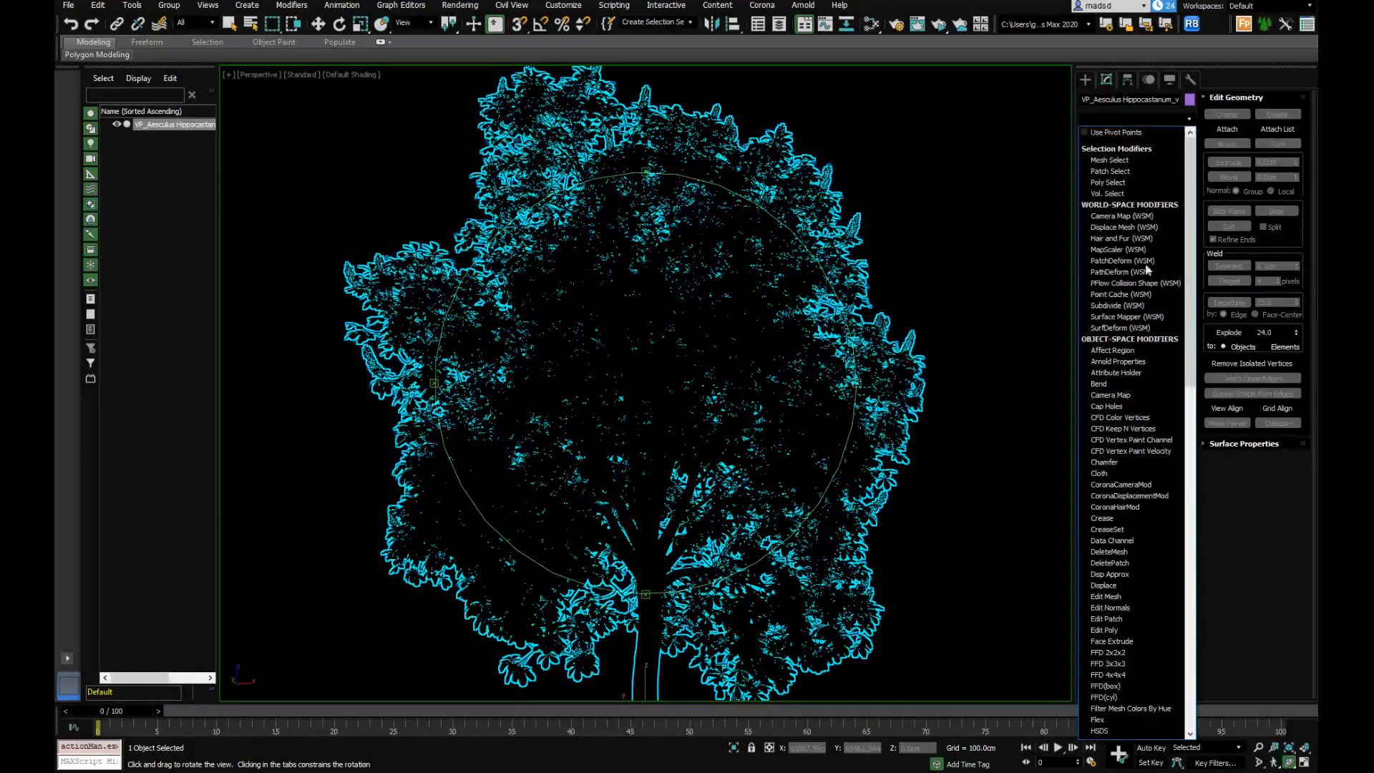
pyautogui.click(1137, 539)
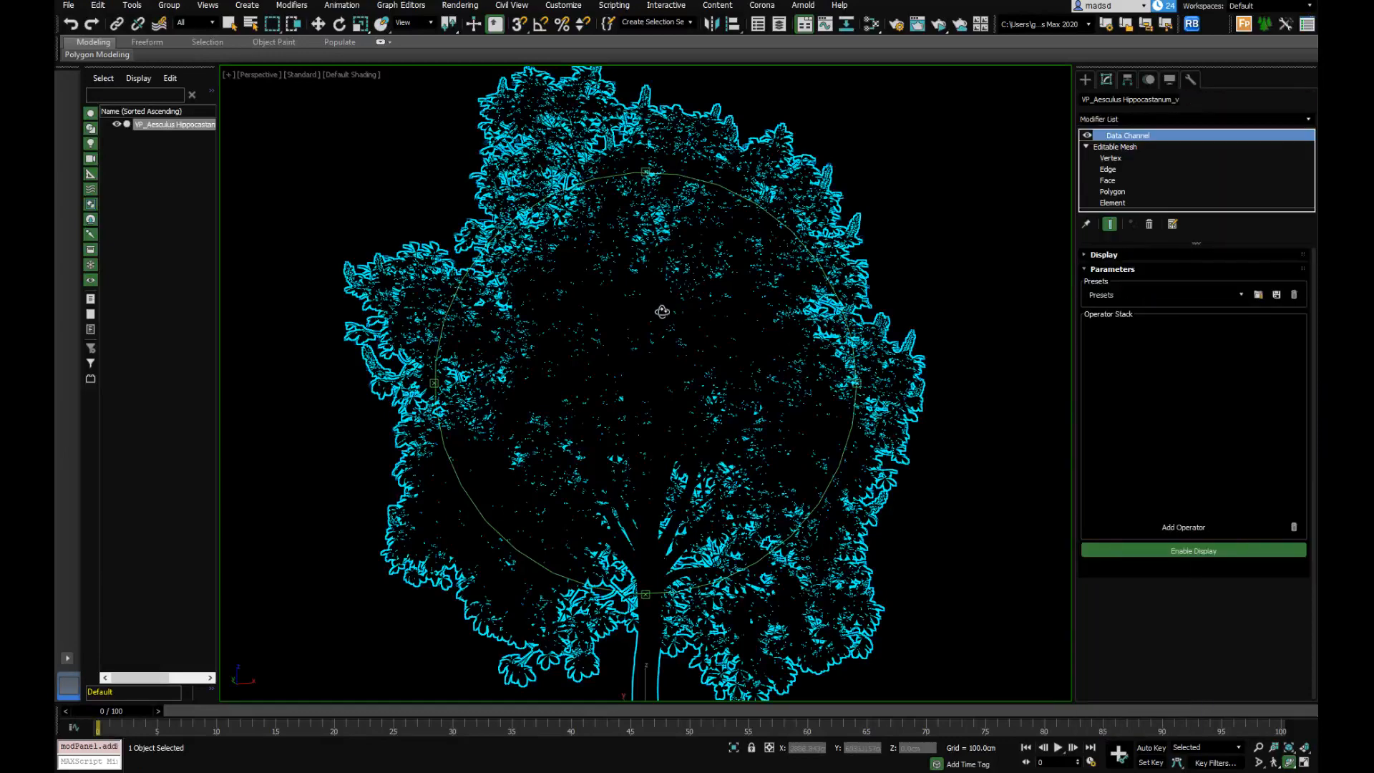
pyautogui.click(1173, 525)
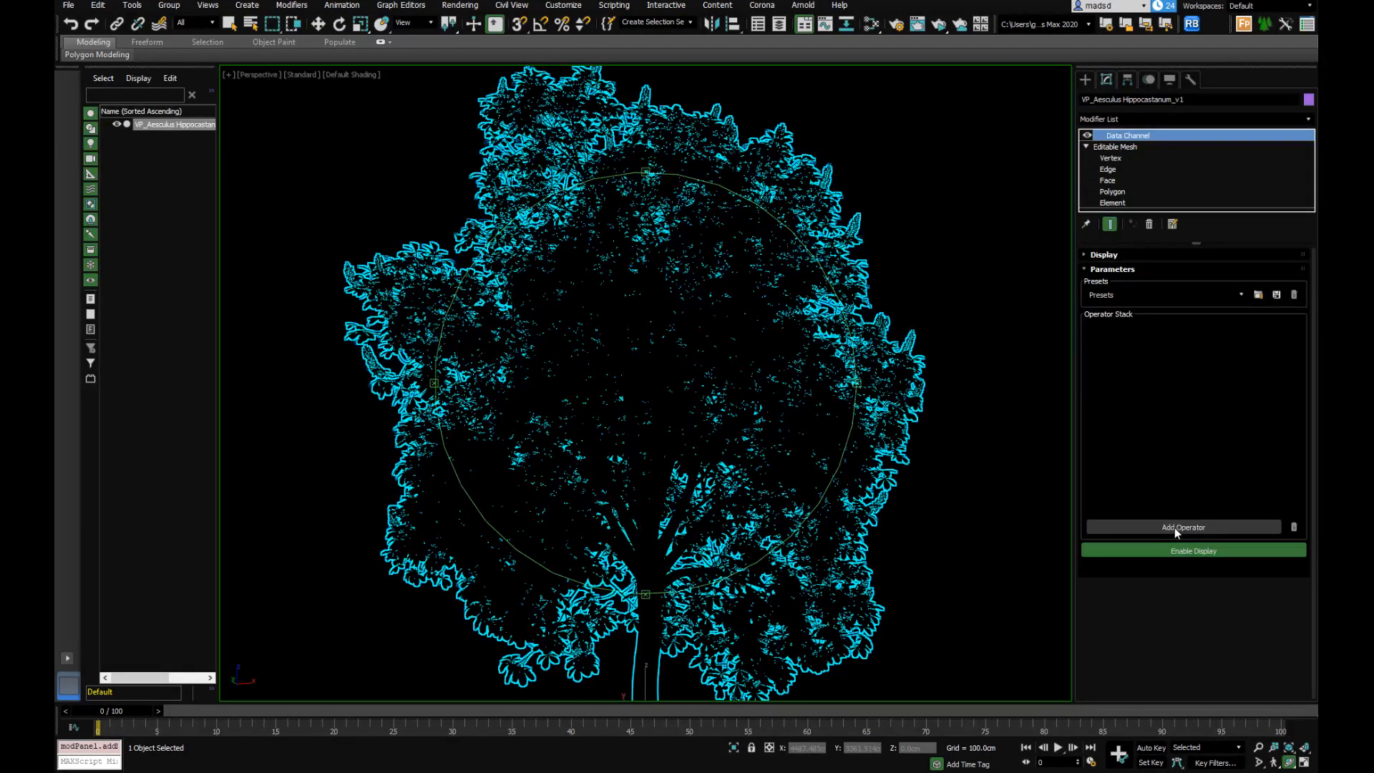
pyautogui.moveTo(658, 334); pyautogui.dragTo(839, 168)
pyautogui.click(830, 207)
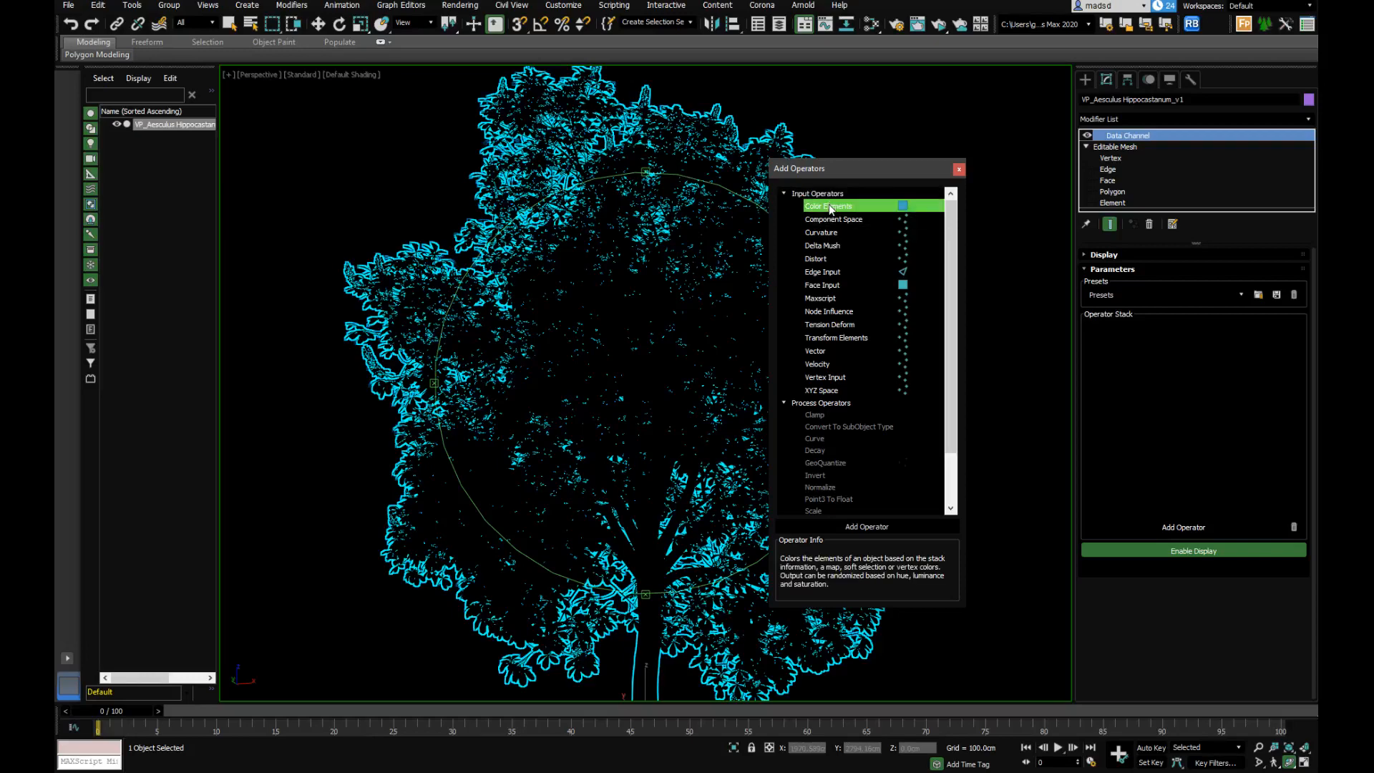
pyautogui.doubleClick(829, 205)
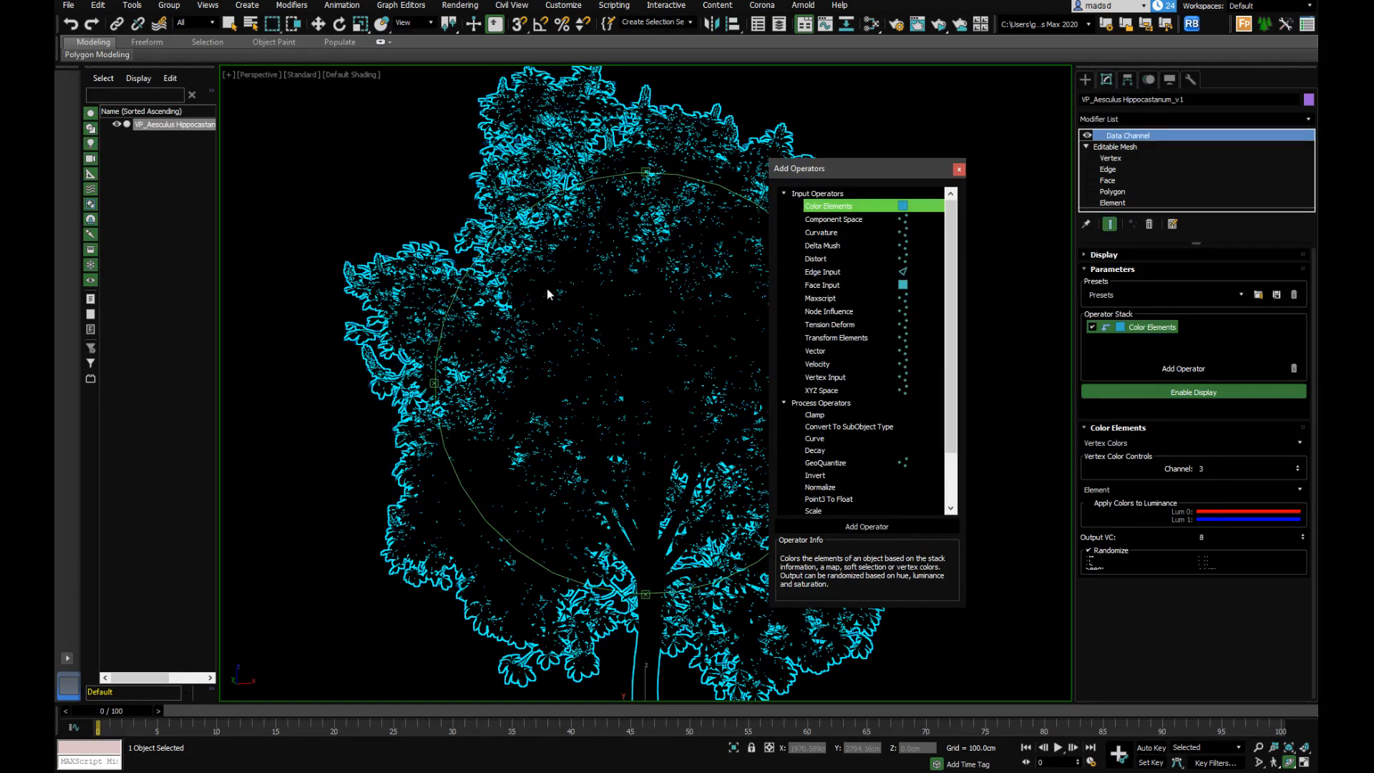
pyautogui.click(959, 172)
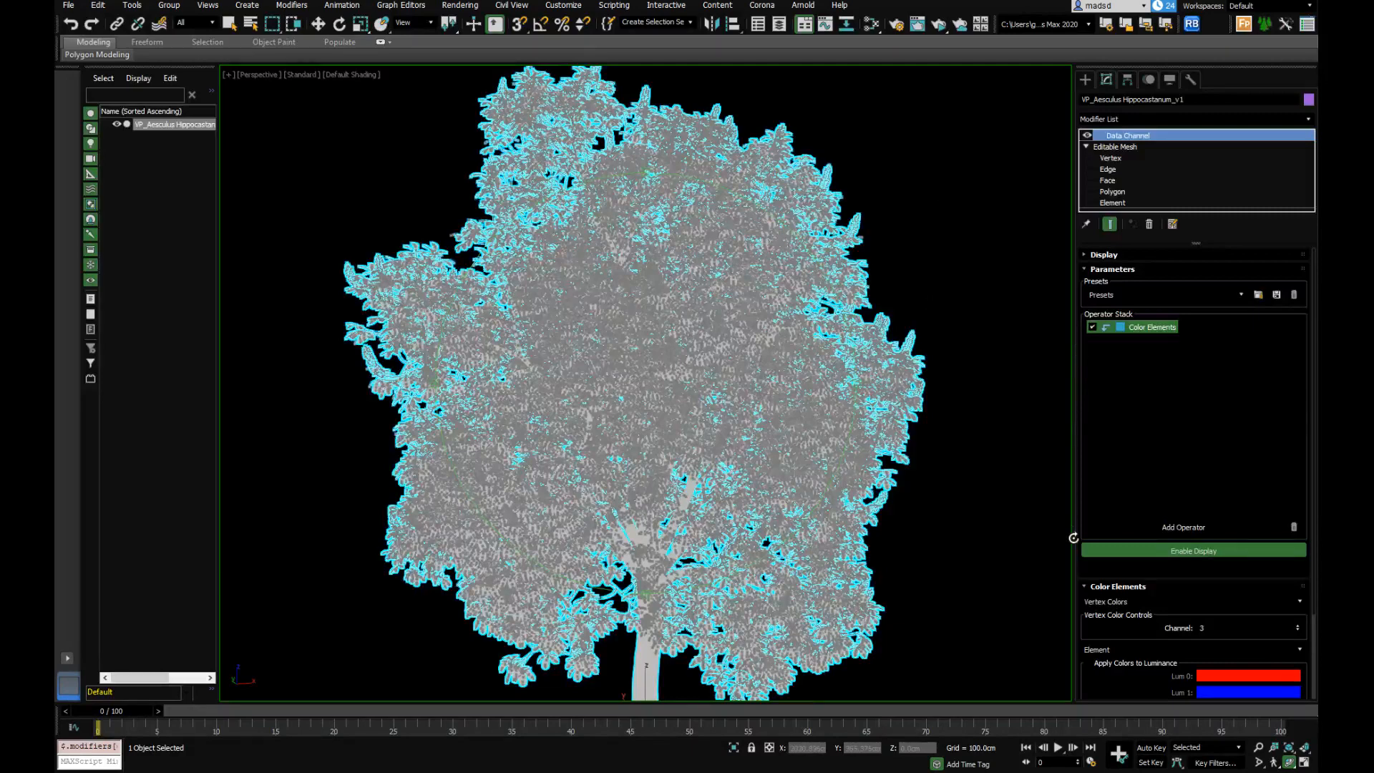
# Configure Color Elements to use Vertex Colors per Element, with the output vertex color channel at 8
pyautogui.moveTo(1095, 572); pyautogui.dragTo(1094, 466)
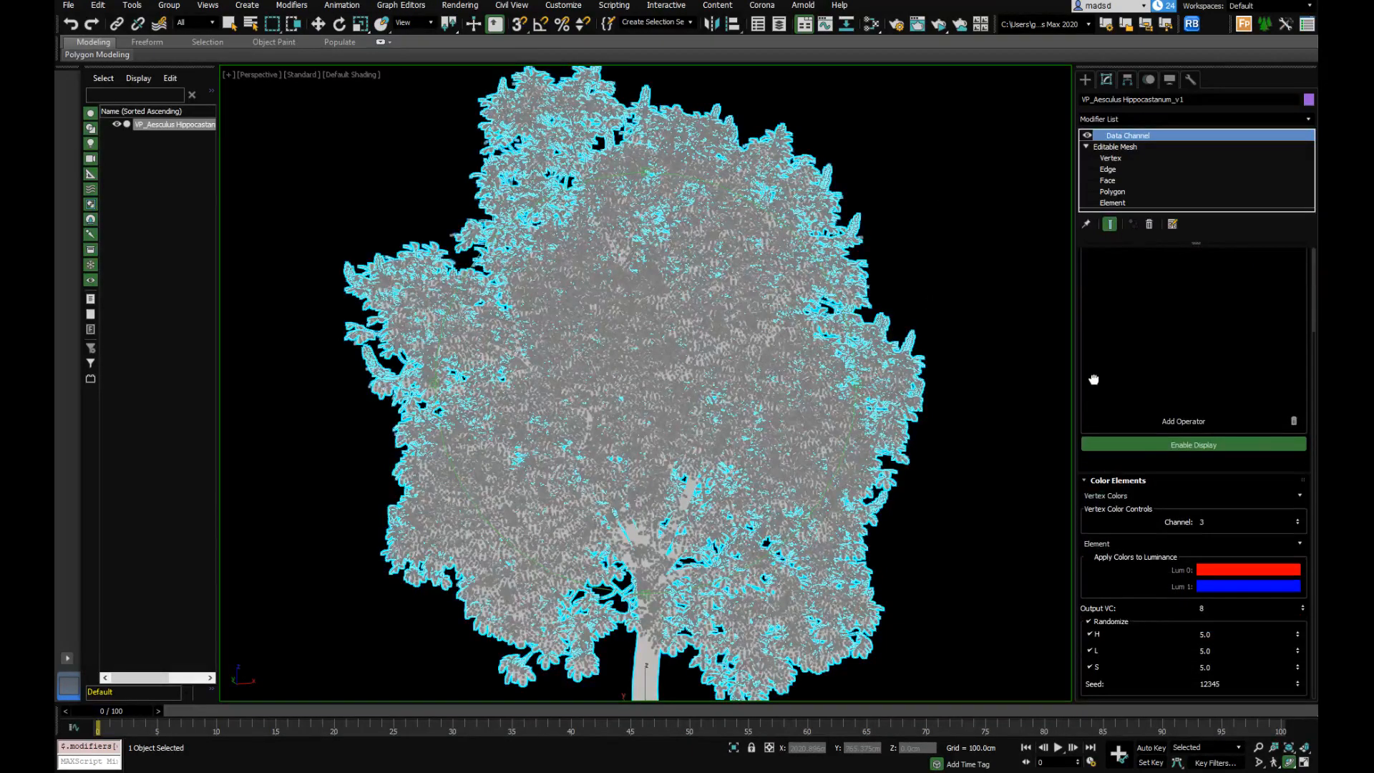
pyautogui.click(1126, 495)
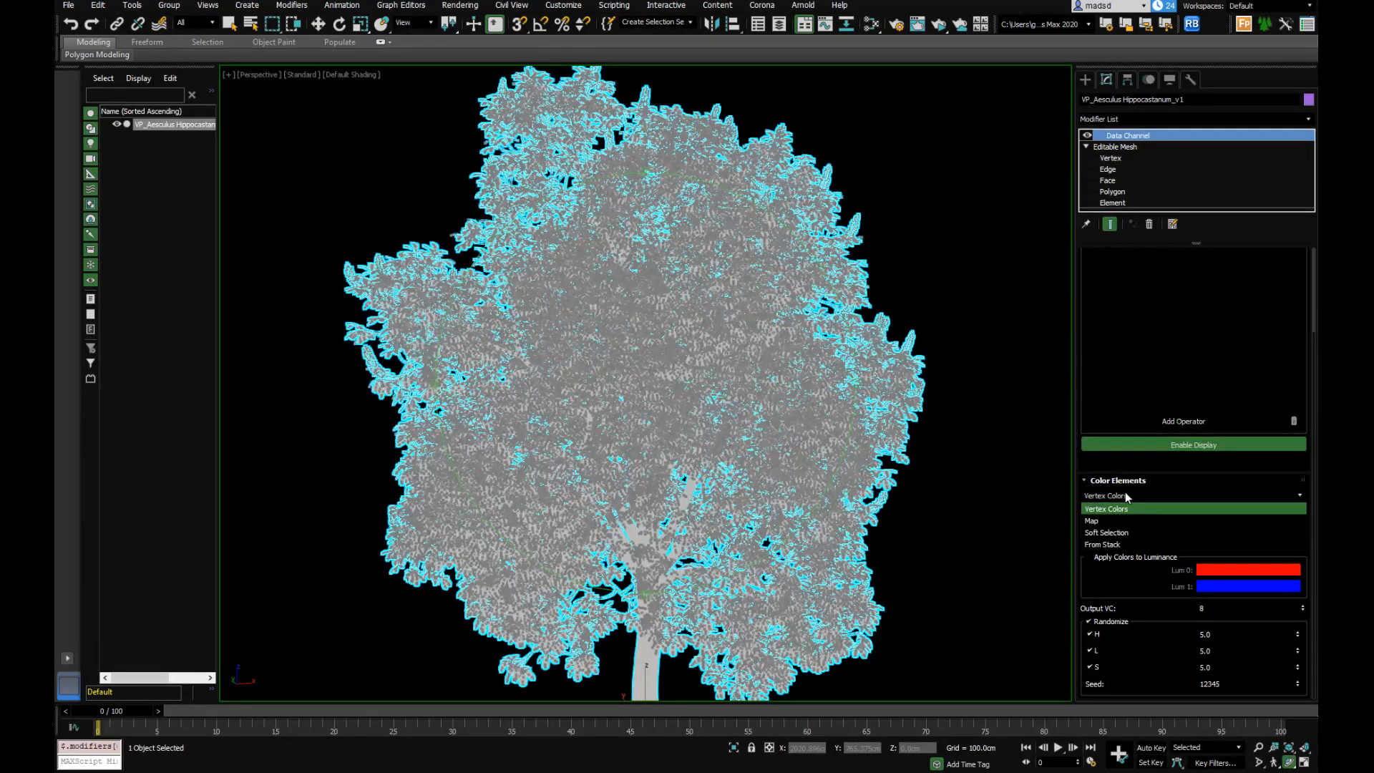
pyautogui.click(1126, 506)
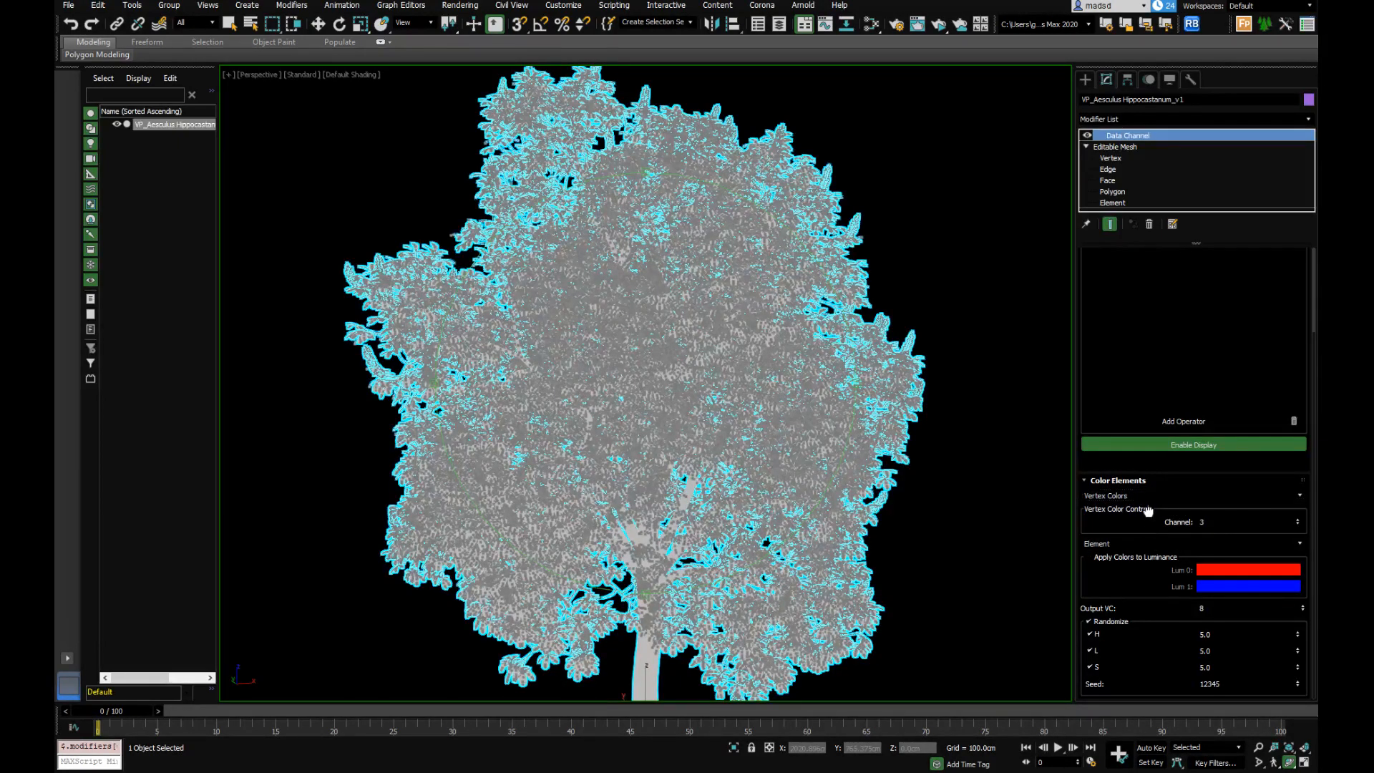
pyautogui.click(1222, 608)
pyautogui.press('Return')
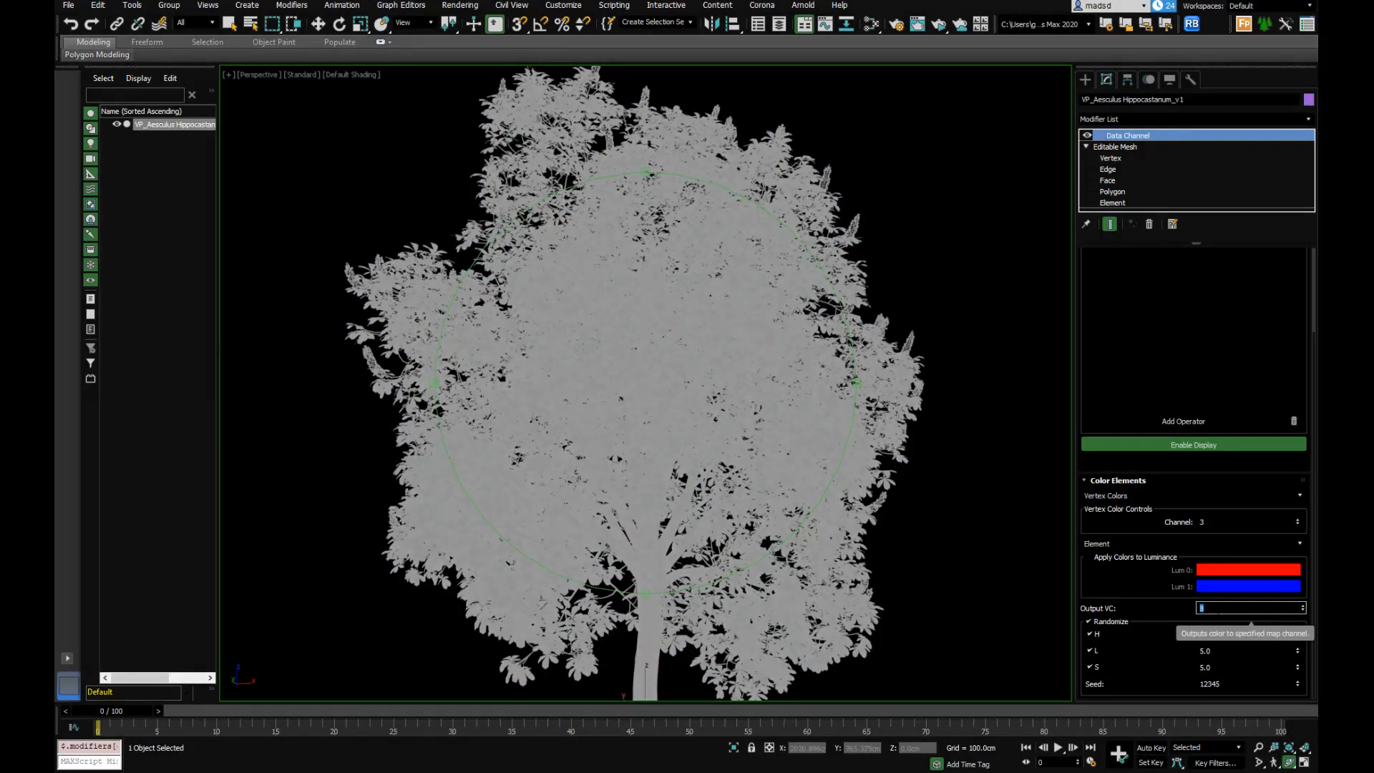
pyautogui.click(1114, 542)
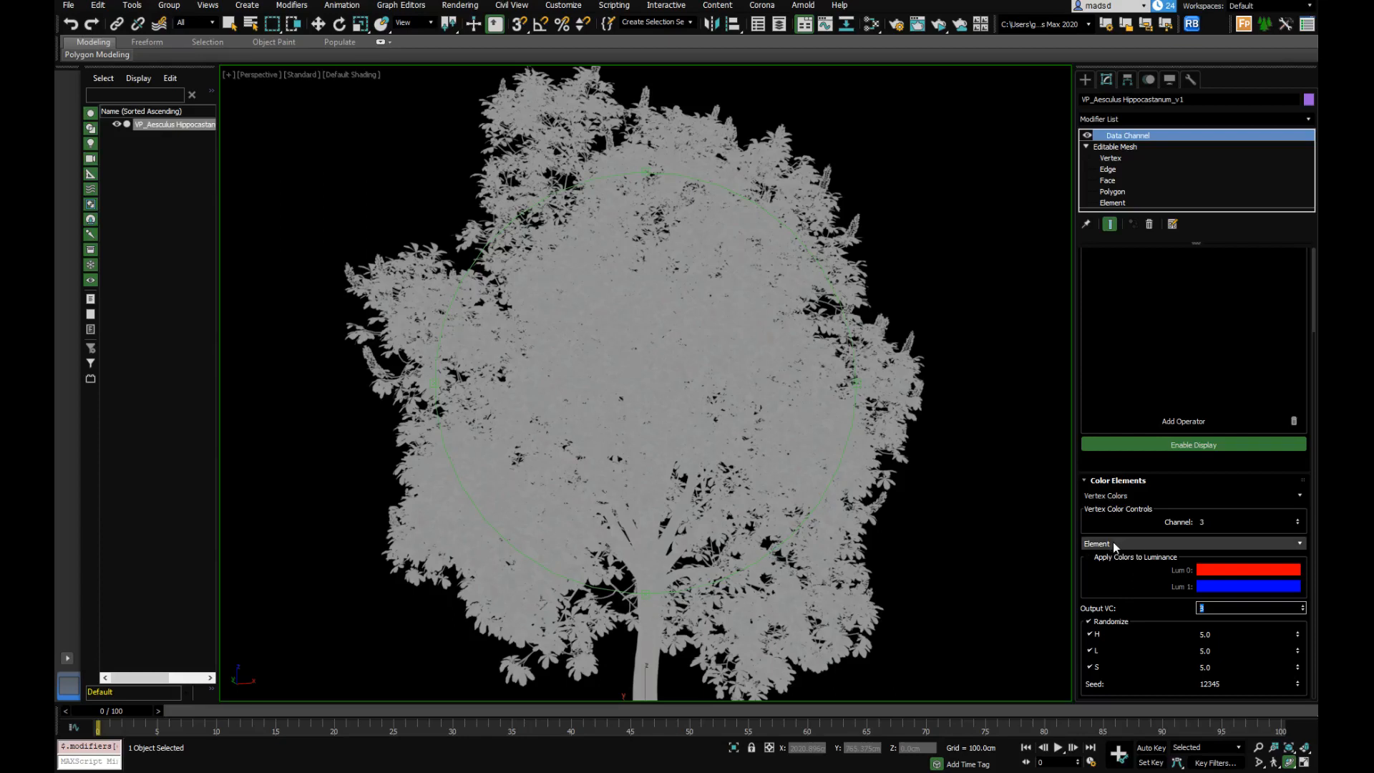
pyautogui.click(1106, 568)
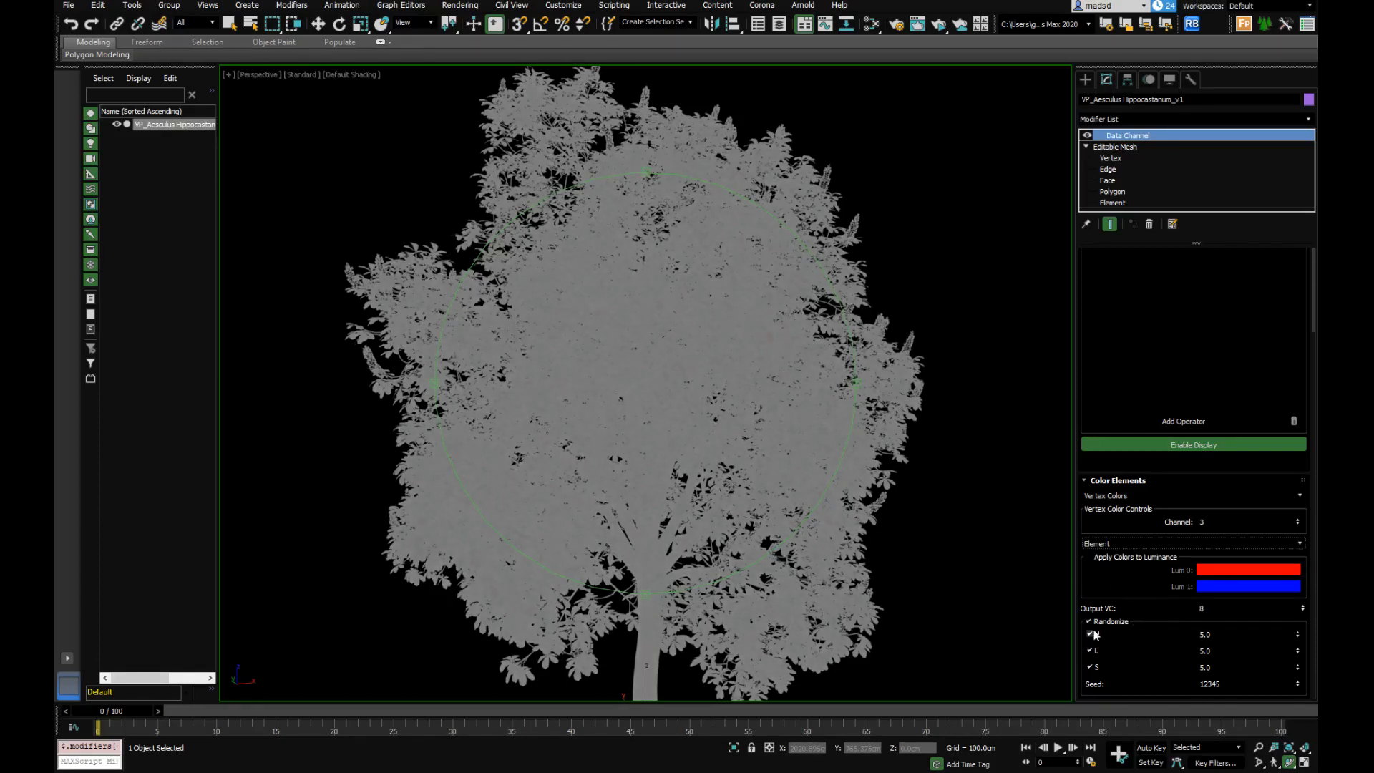
# Set the H, L and S randomize amounts of Color Elements to 100 each
pyautogui.click(1212, 634)
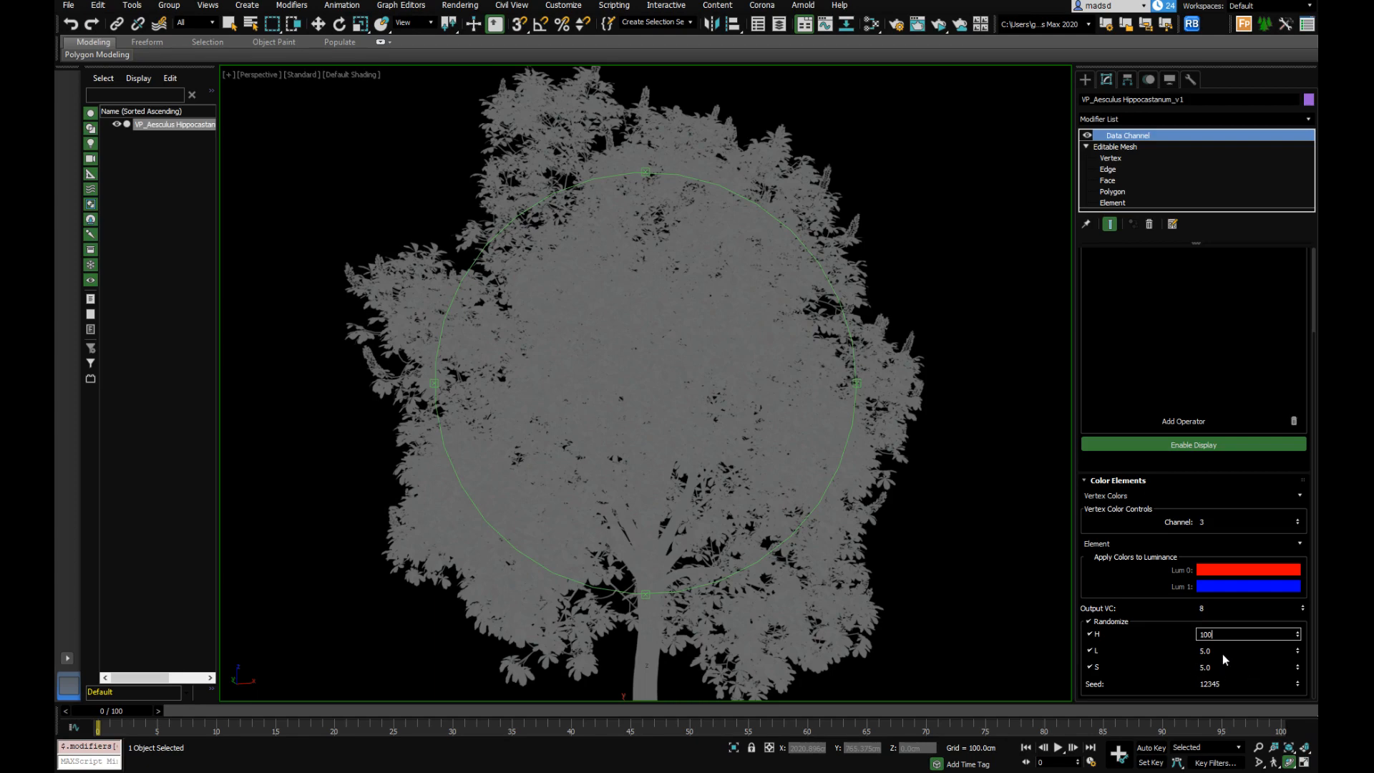
pyautogui.press('Tab')
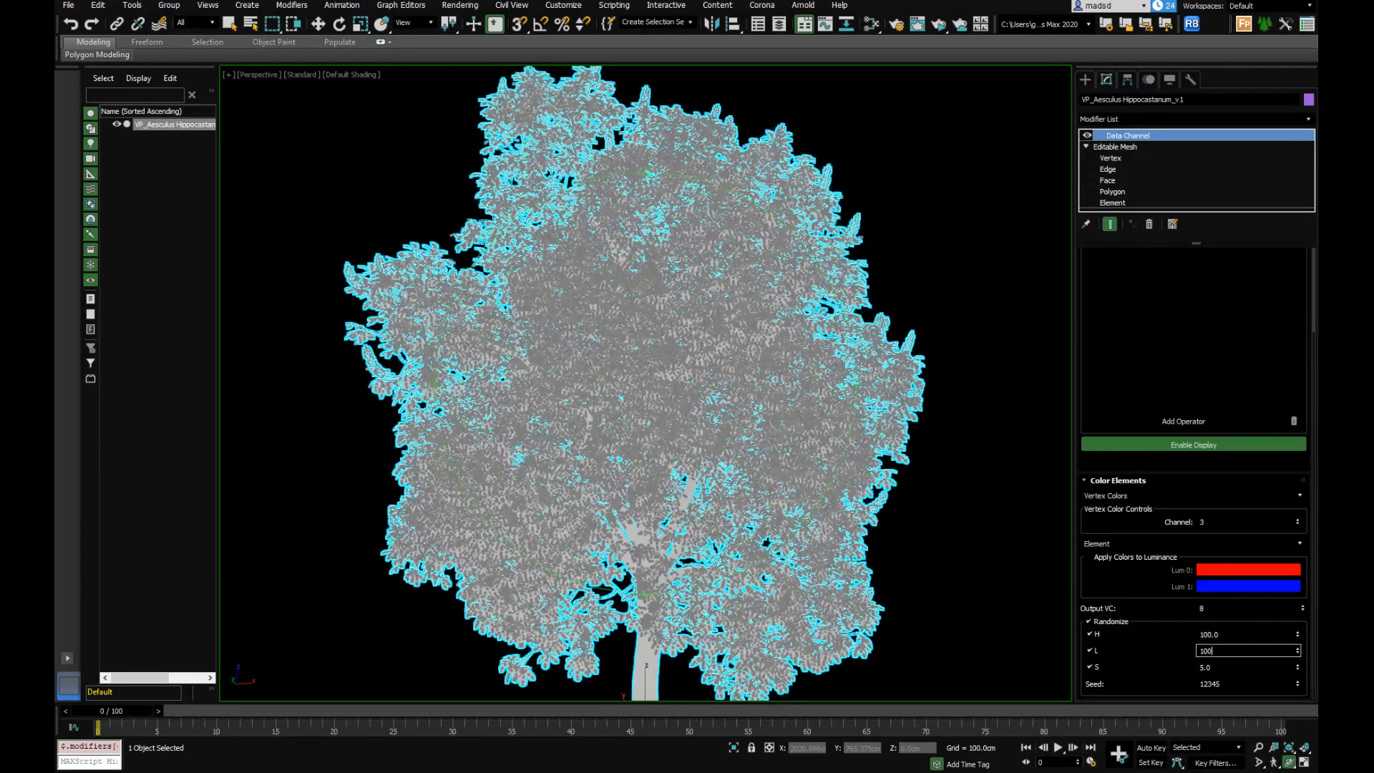
pyautogui.press('Tab')
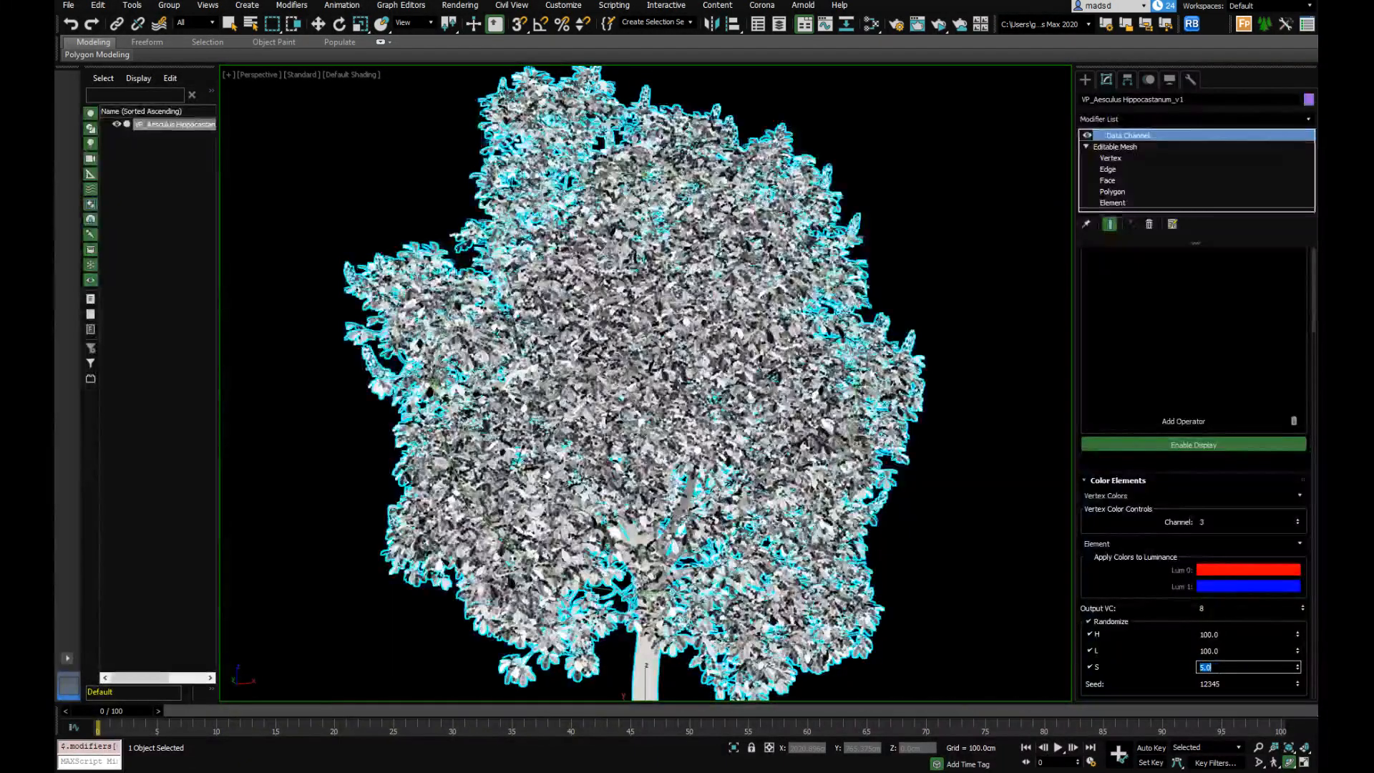
pyautogui.write('100')
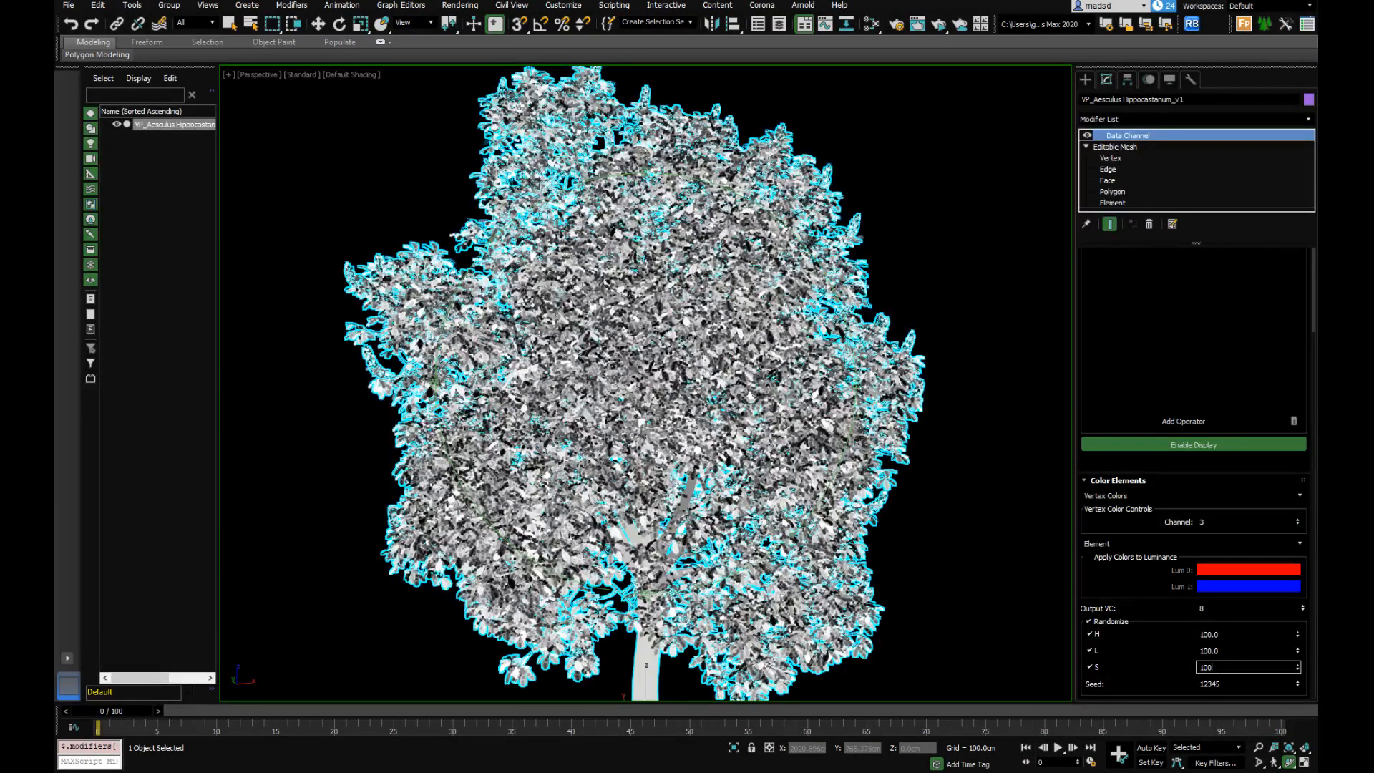
pyautogui.press('Return')
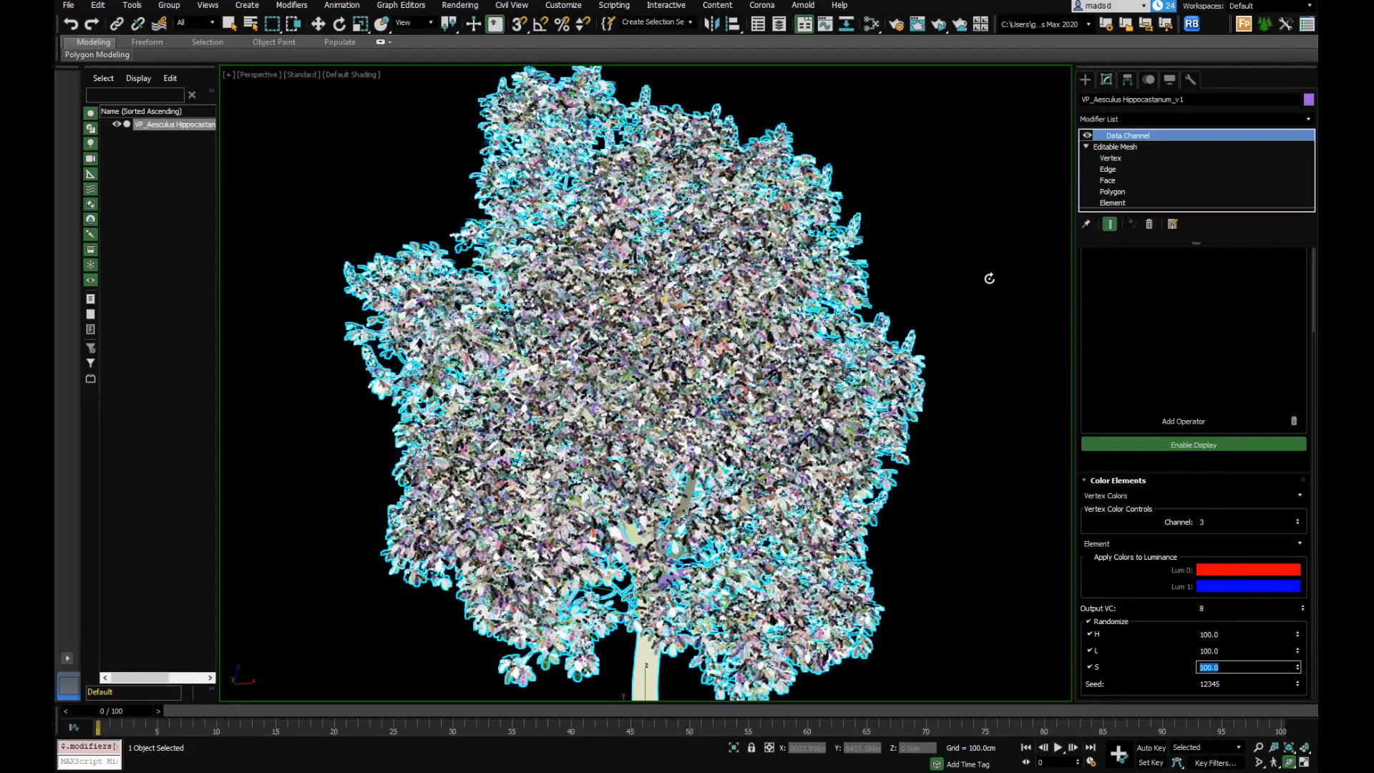
# Examine how the random colors are distributed over the individual leaves, the branches and the trunk
pyautogui.scroll(10, 634, 430)
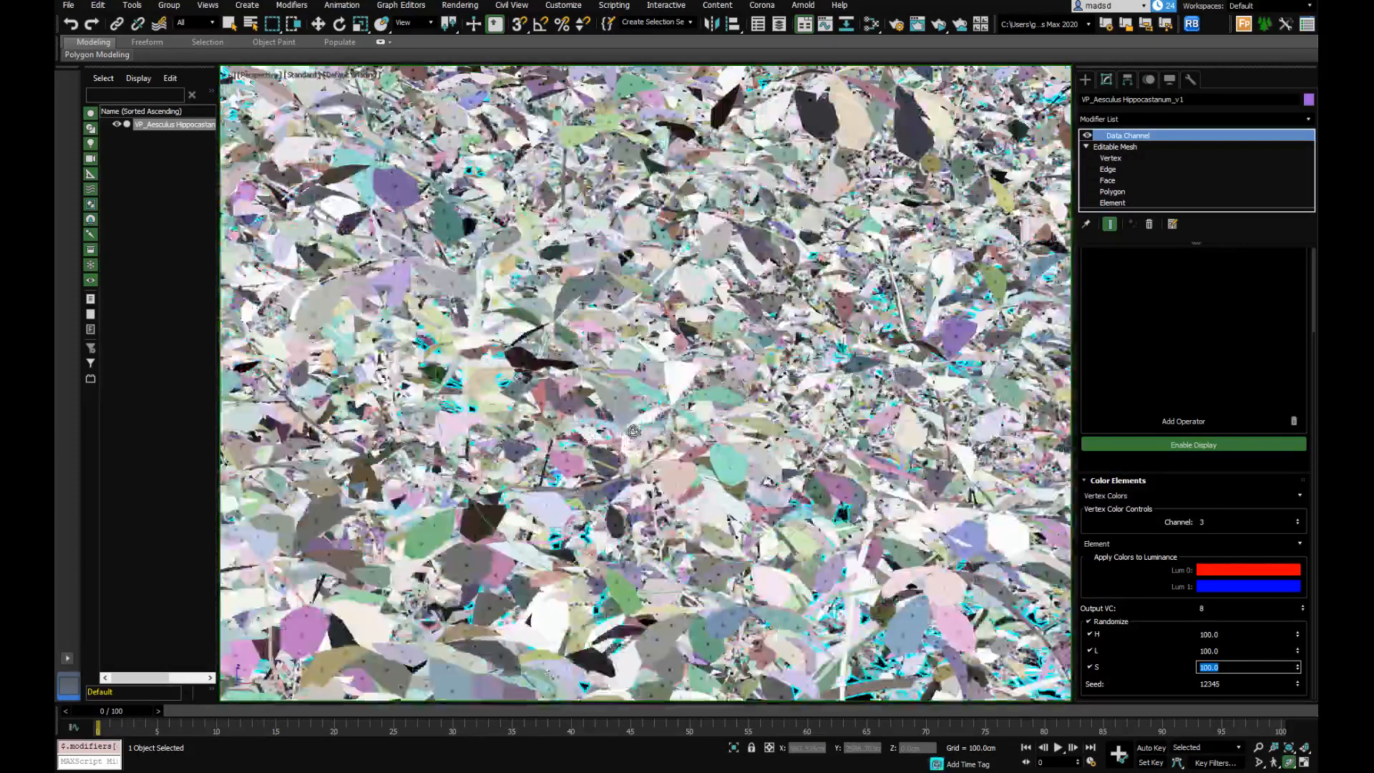
pyautogui.scroll(8, 634, 431)
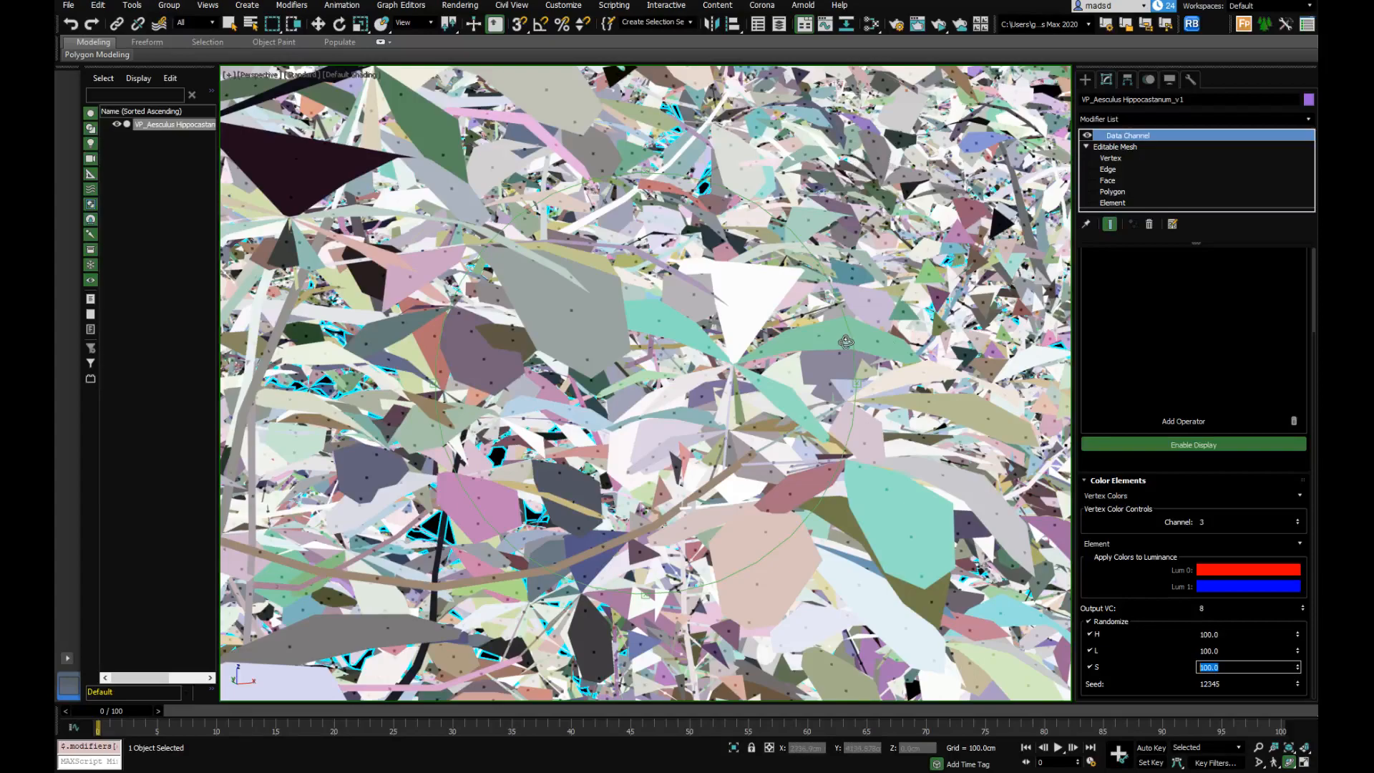
pyautogui.scroll(-10, 669, 375)
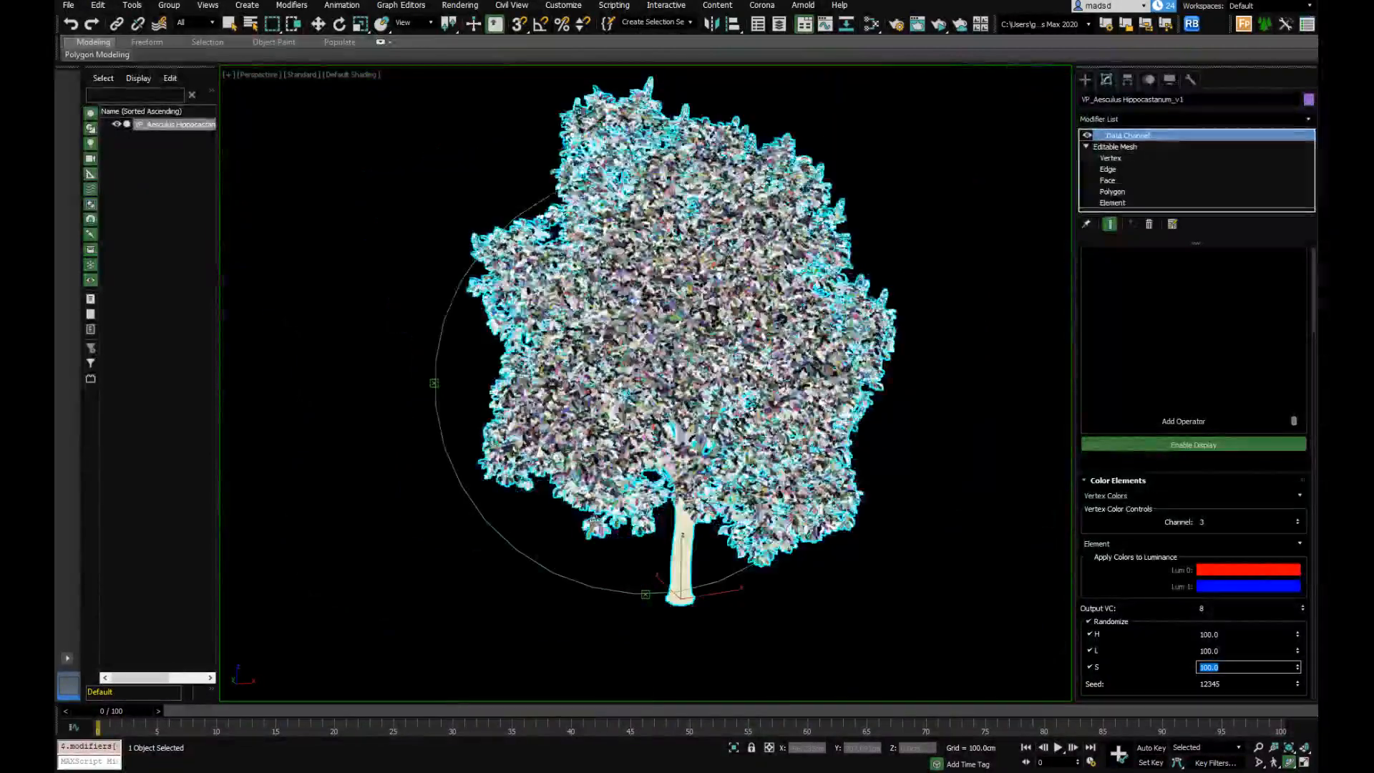
pyautogui.scroll(5, 636, 537)
pyautogui.scroll(8, 737, 437)
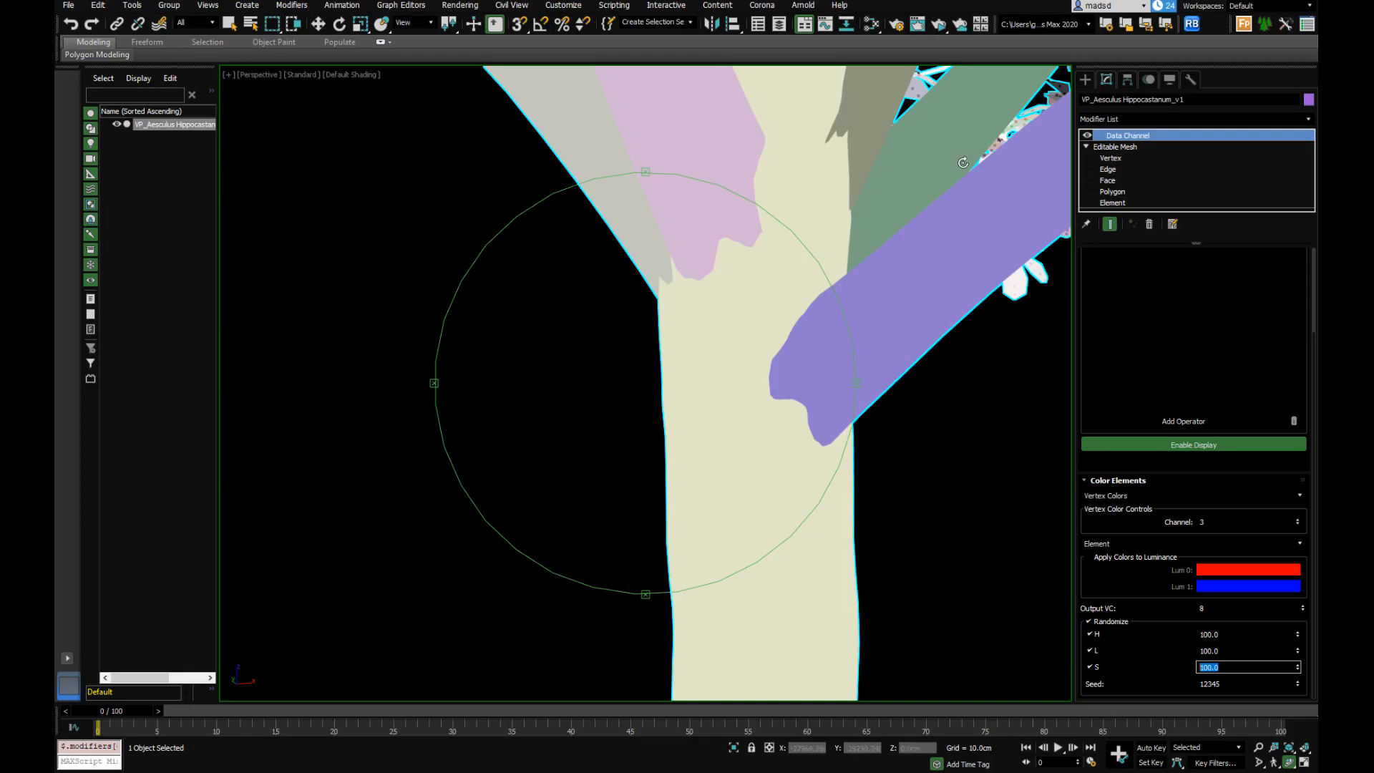
pyautogui.scroll(-8, 688, 339)
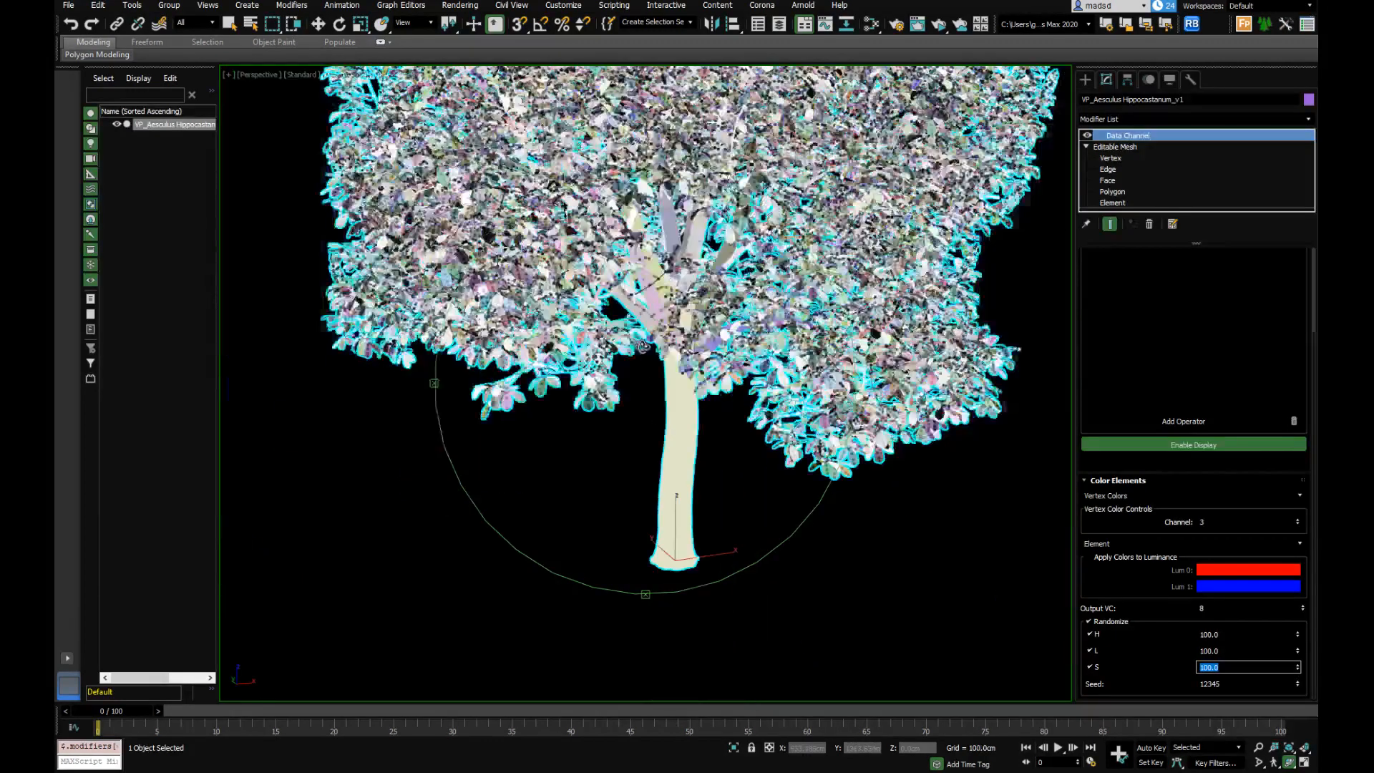
pyautogui.scroll(5, 687, 339)
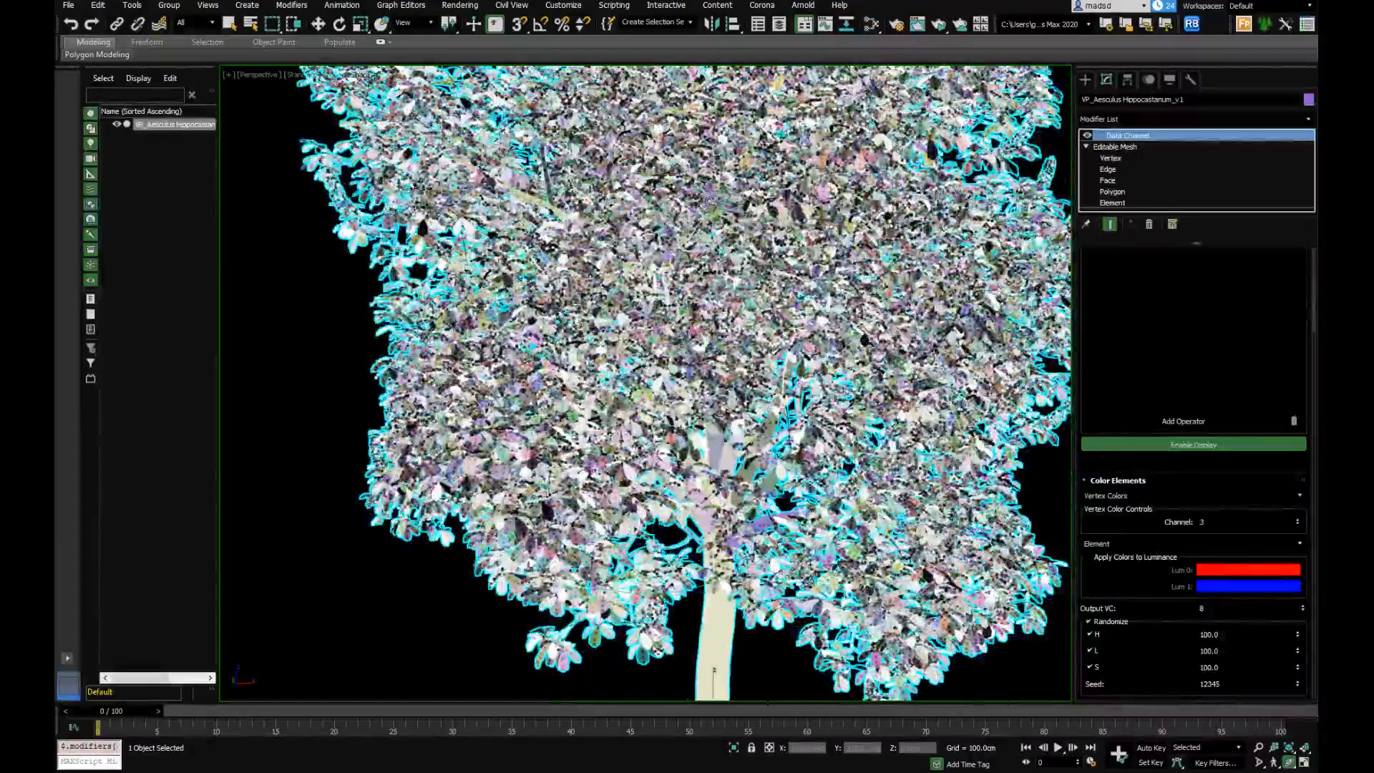
pyautogui.scroll(-4, 542, 319)
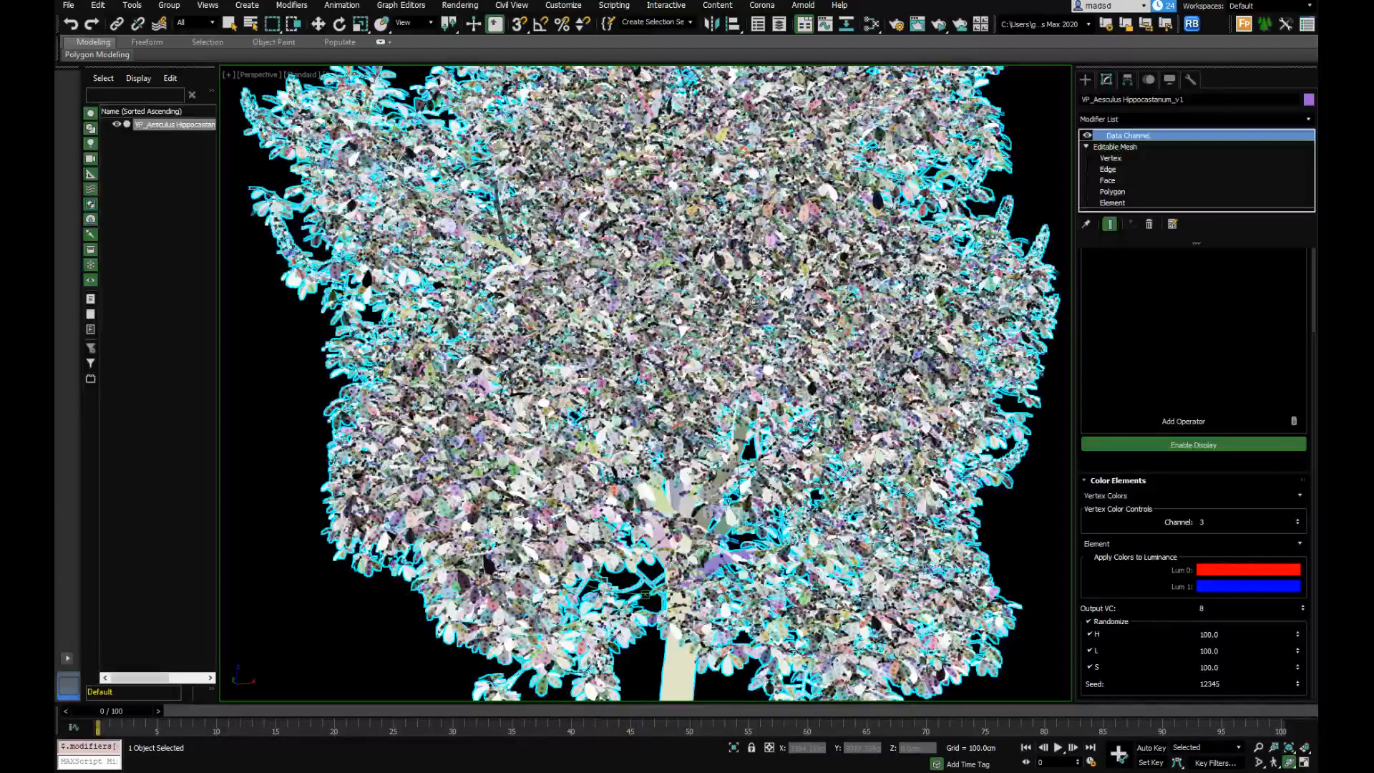
pyautogui.scroll(5, 699, 388)
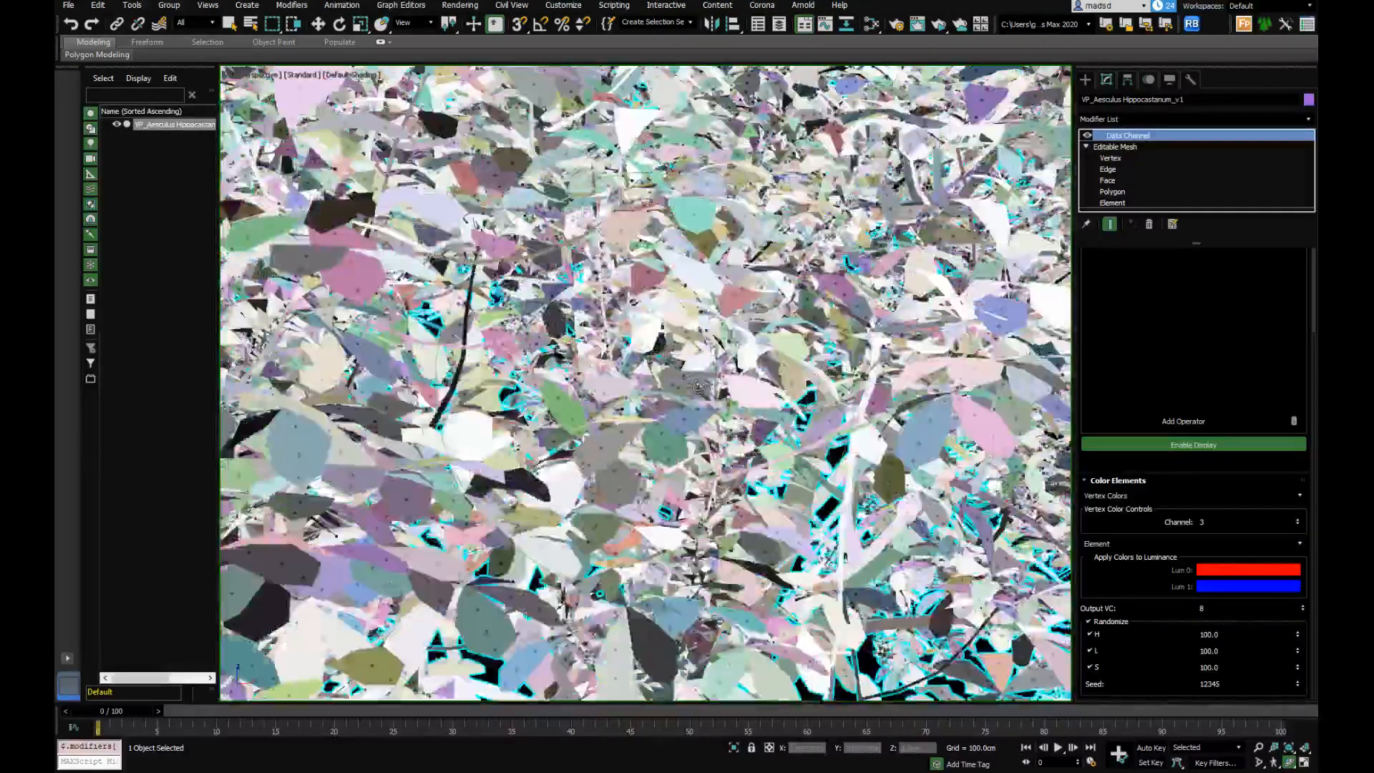
pyautogui.scroll(-3, 699, 387)
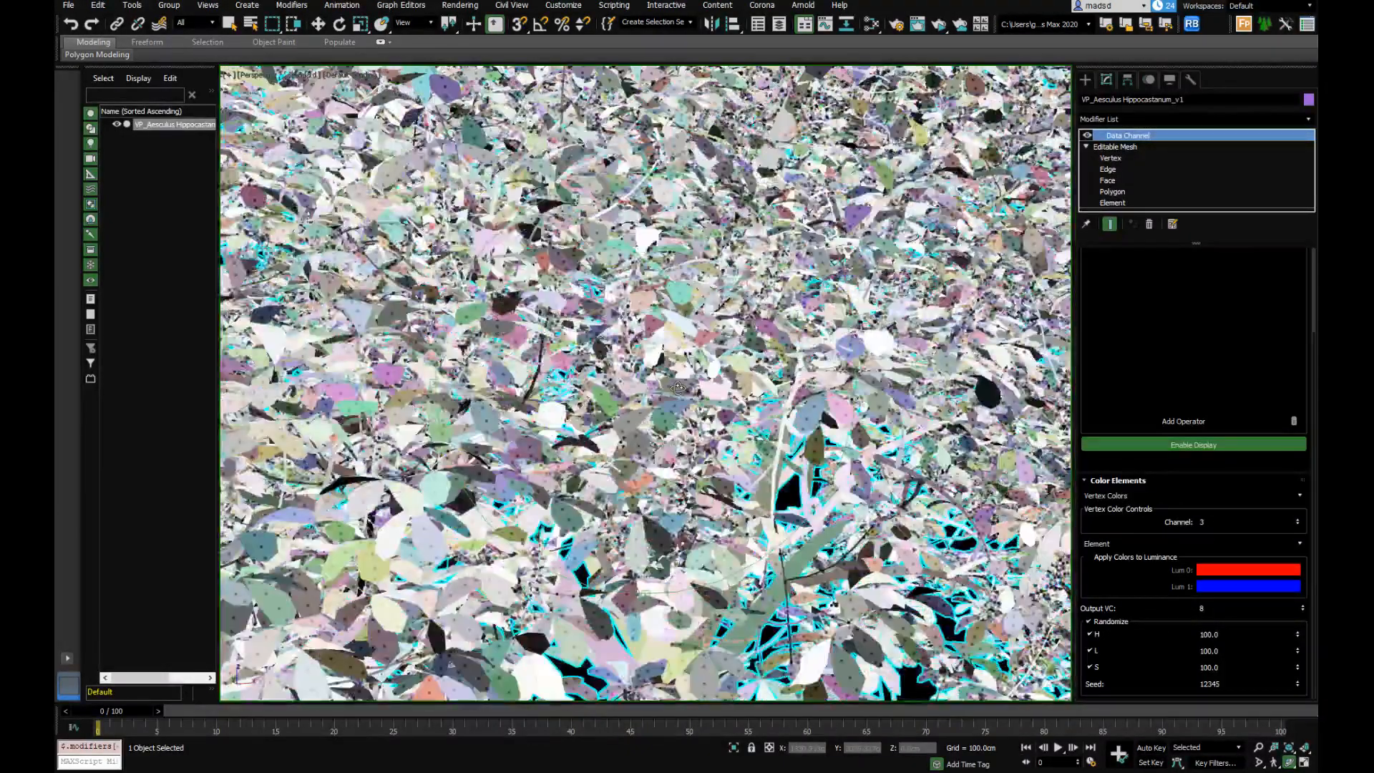
# Review the presets available in the tree's Data Channel modifier without loading one
pyautogui.scroll(-10, 678, 387)
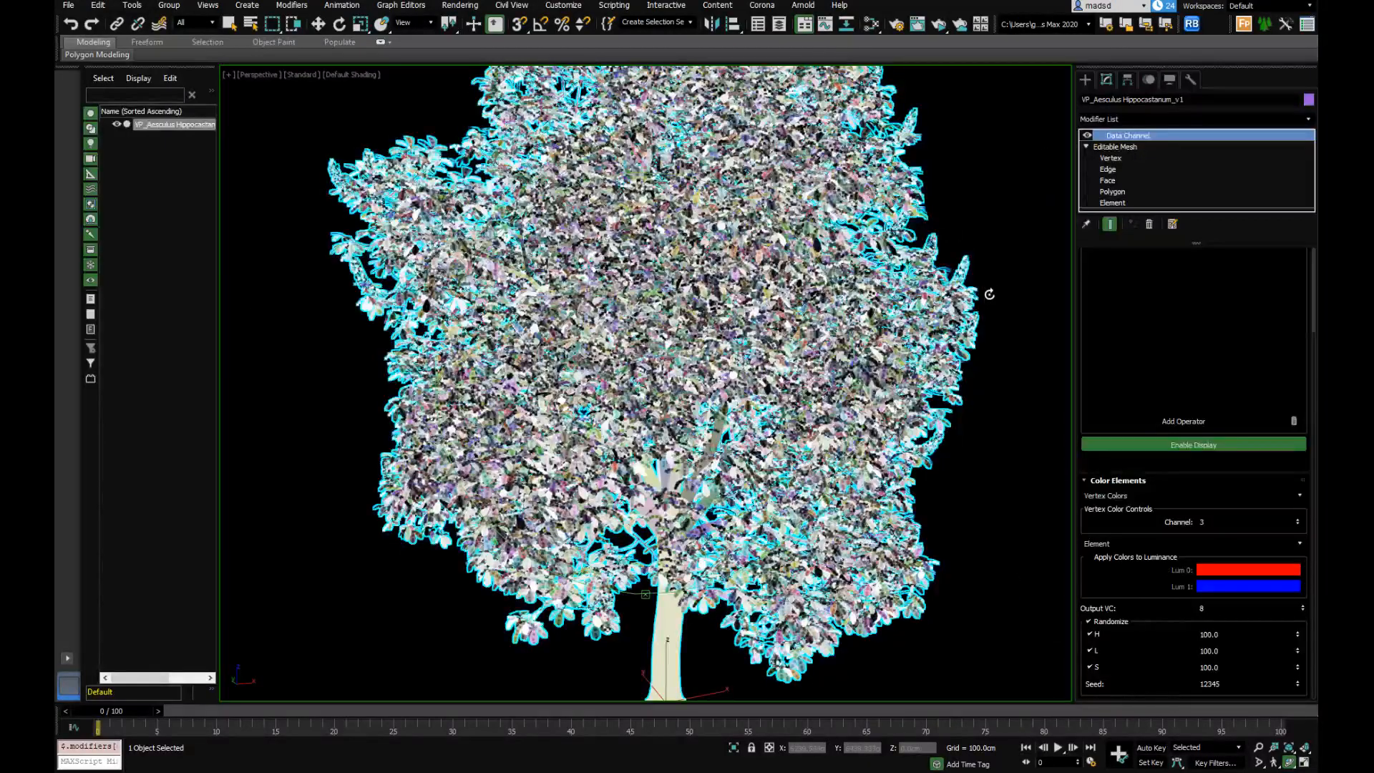
pyautogui.moveTo(1095, 464); pyautogui.dragTo(1131, 570)
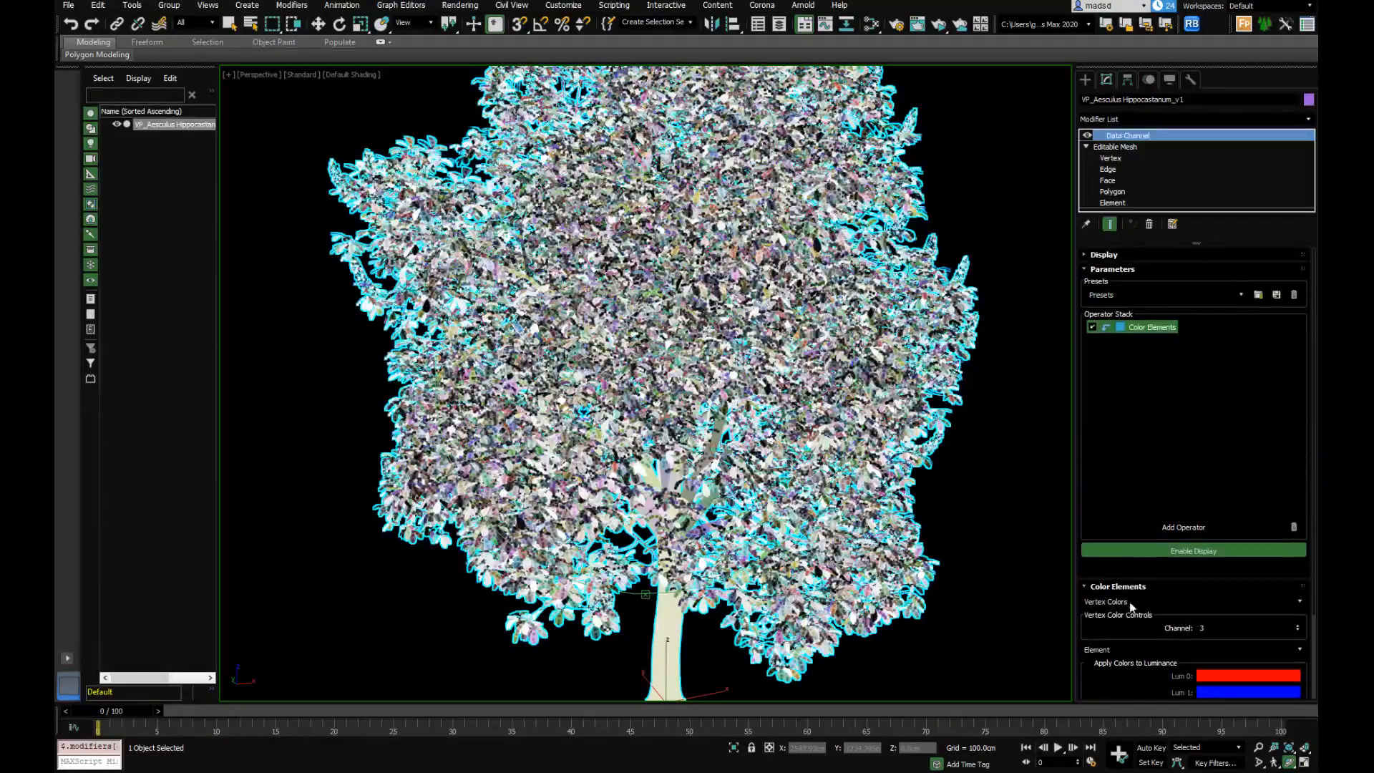
pyautogui.click(1243, 295)
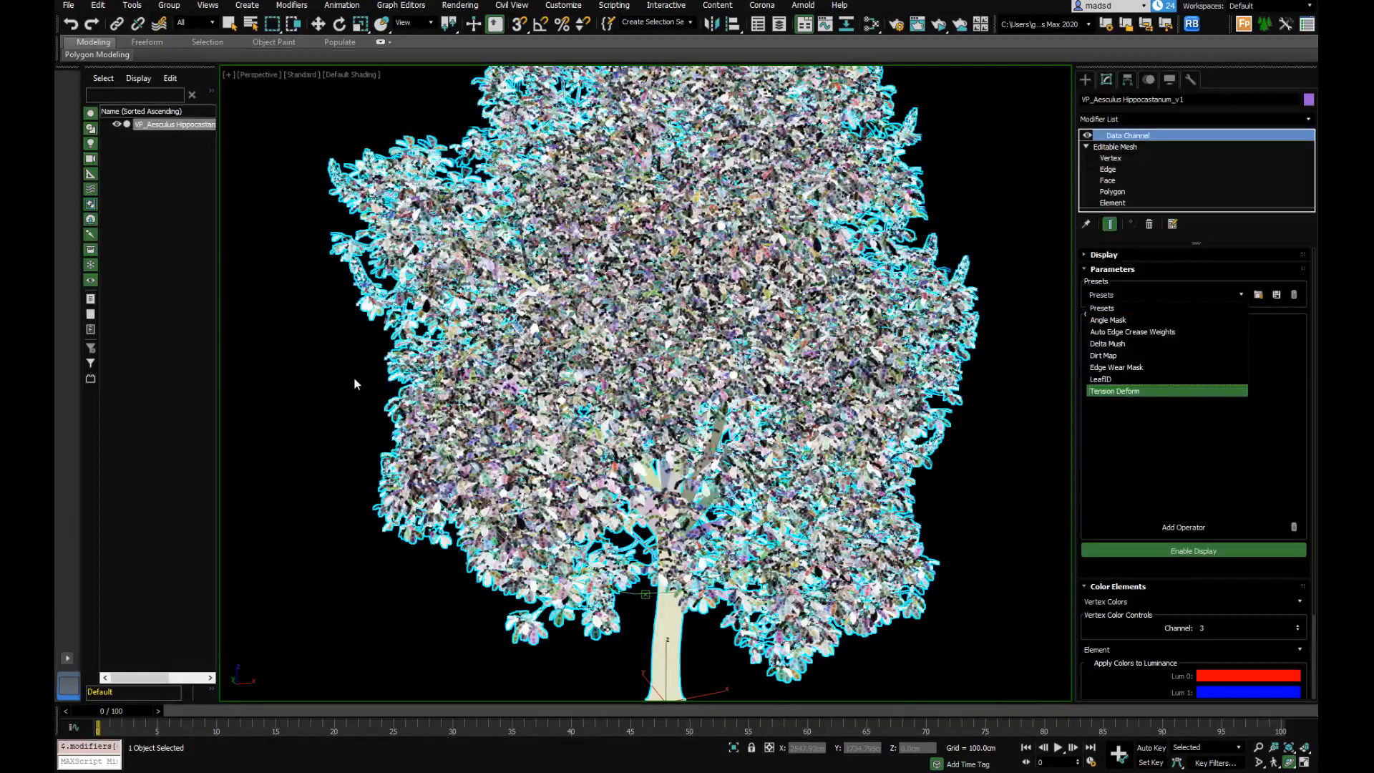
pyautogui.click(328, 372)
pyautogui.press('w')
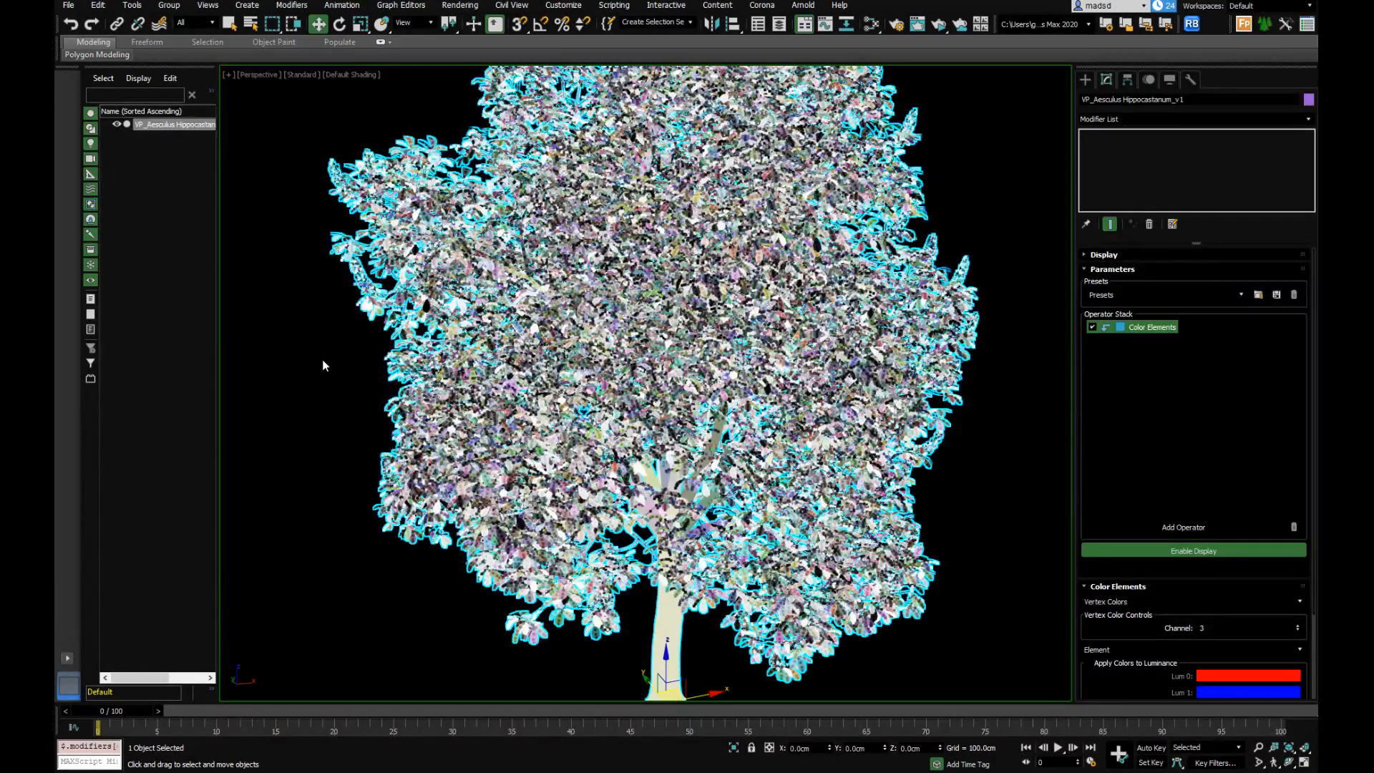
# Deselect the tree, frame it whole from the front, and start an ActiveShade render in a window moved aside
pyautogui.click(344, 396)
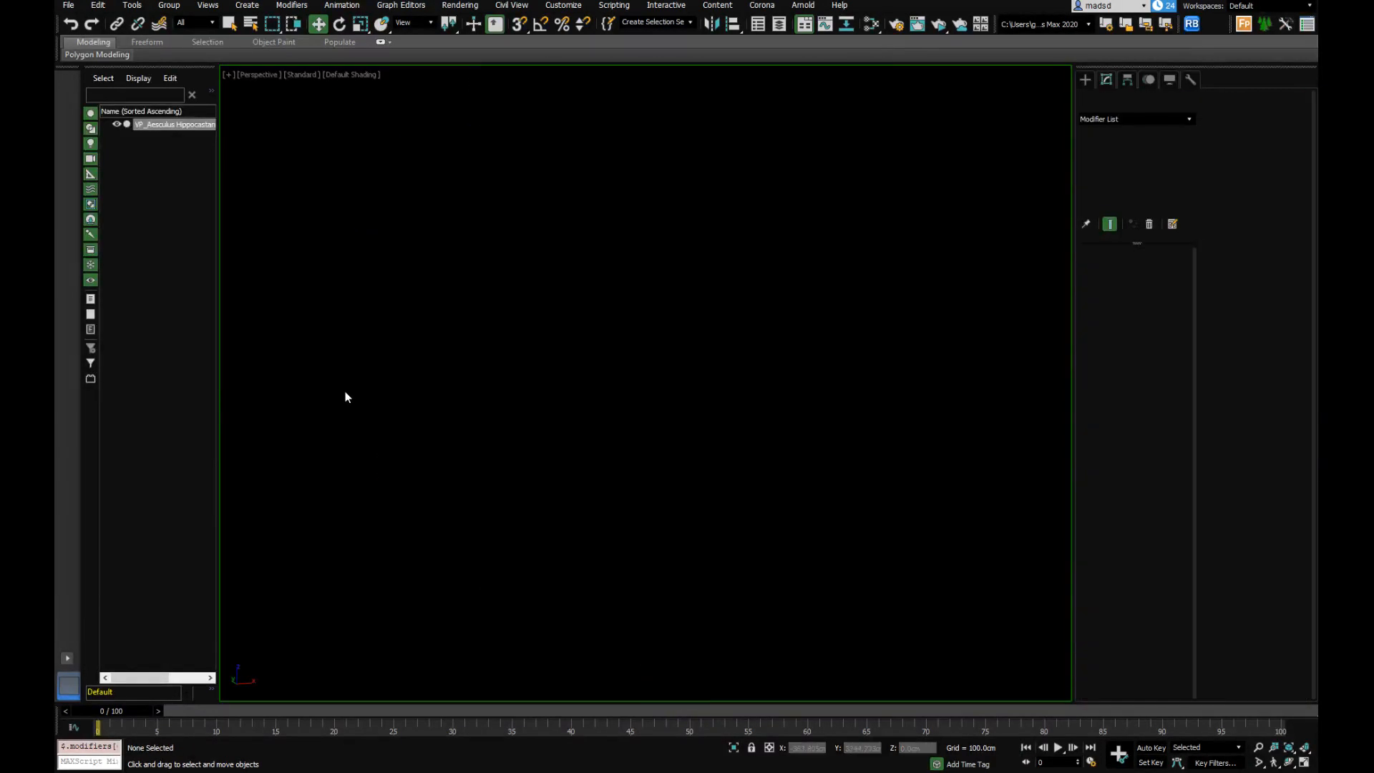
pyautogui.hotkey('ctrl', 'r')
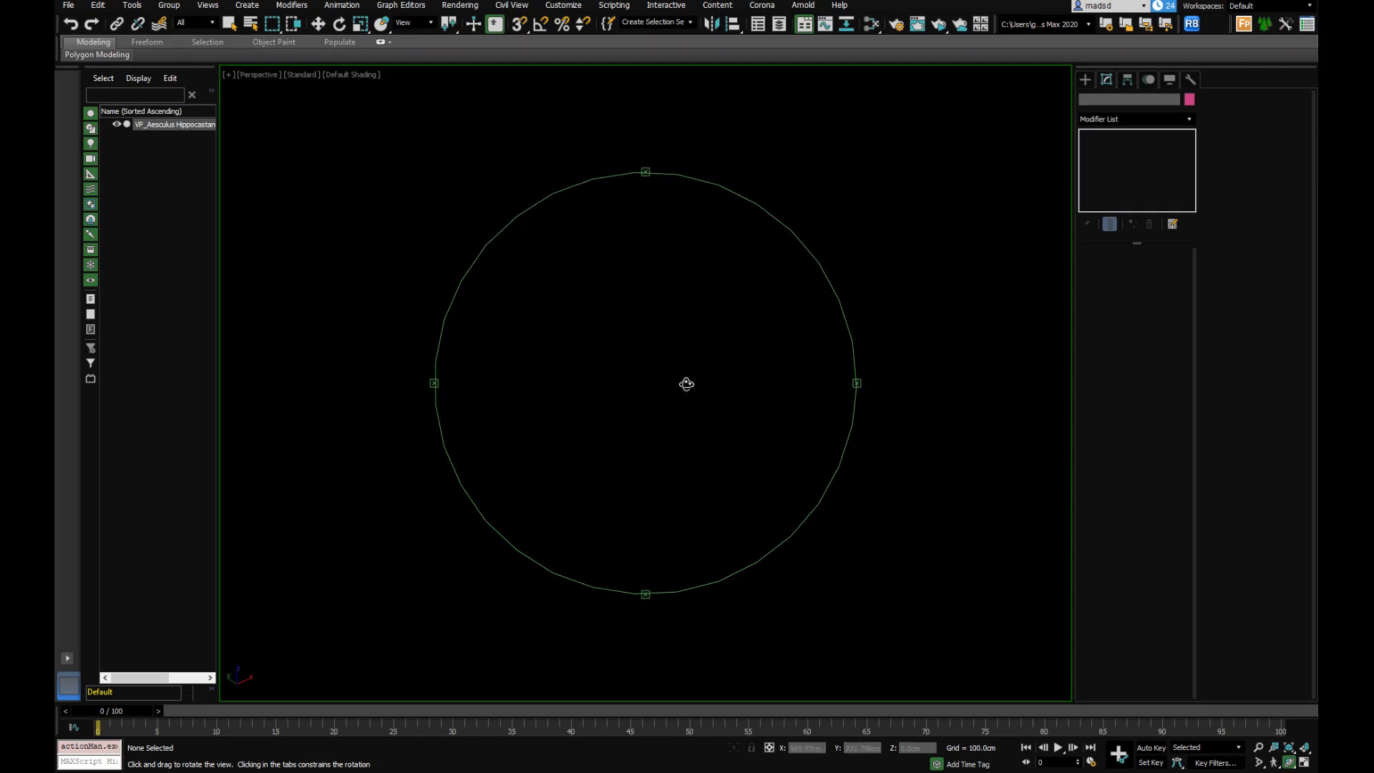
pyautogui.moveTo(687, 385); pyautogui.dragTo(629, 534)
pyautogui.rightClick(610, 494)
pyautogui.moveTo(632, 412); pyautogui.dragTo(671, 374, button='middle')
pyautogui.scroll(3, 647, 380)
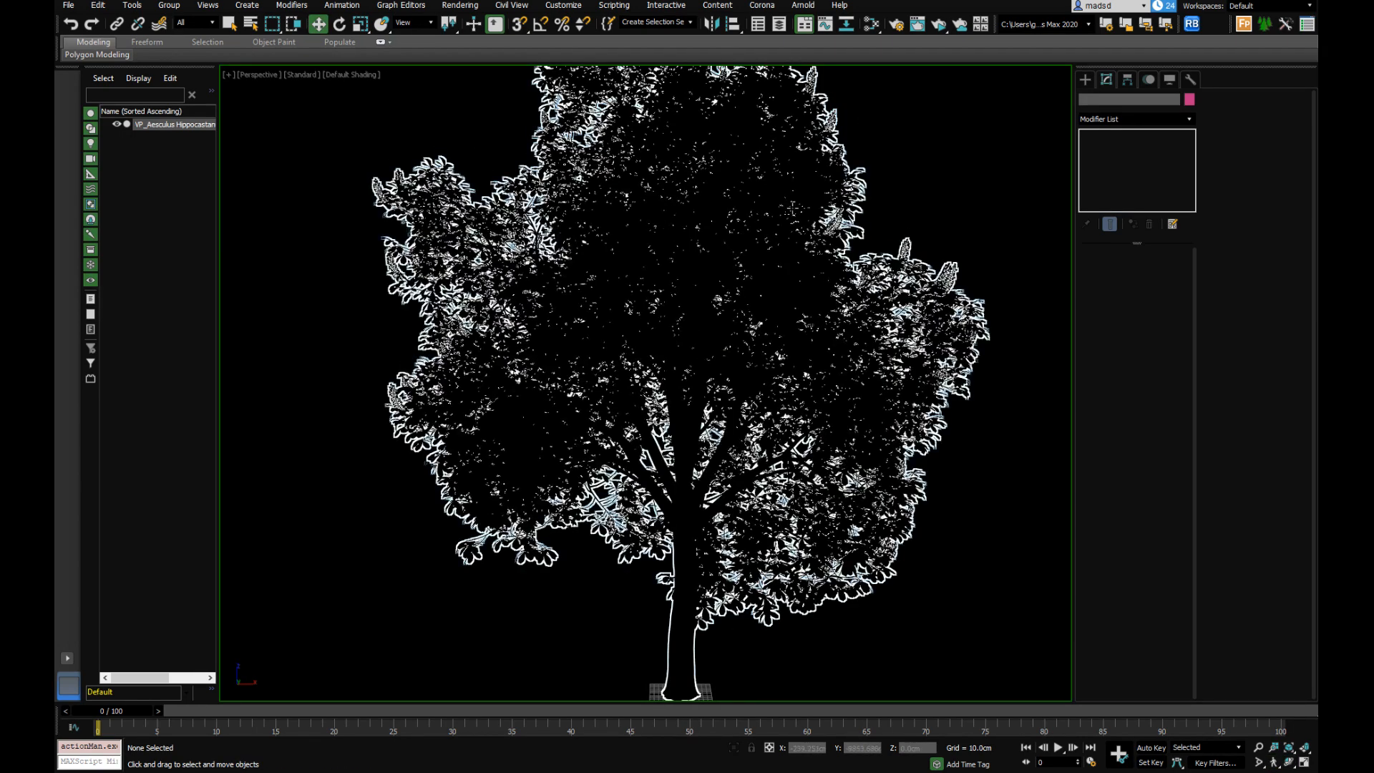
pyautogui.click(938, 24)
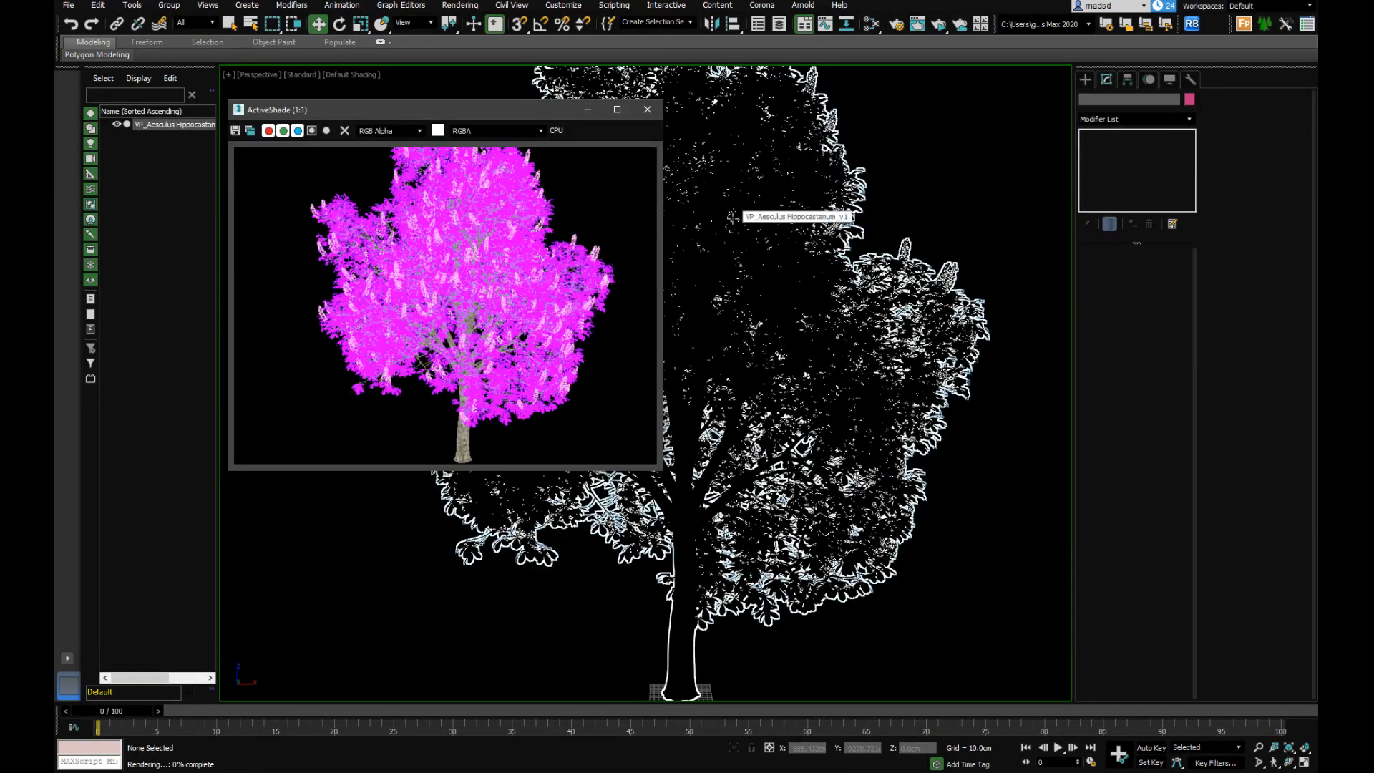
pyautogui.moveTo(513, 118); pyautogui.dragTo(1004, 117)
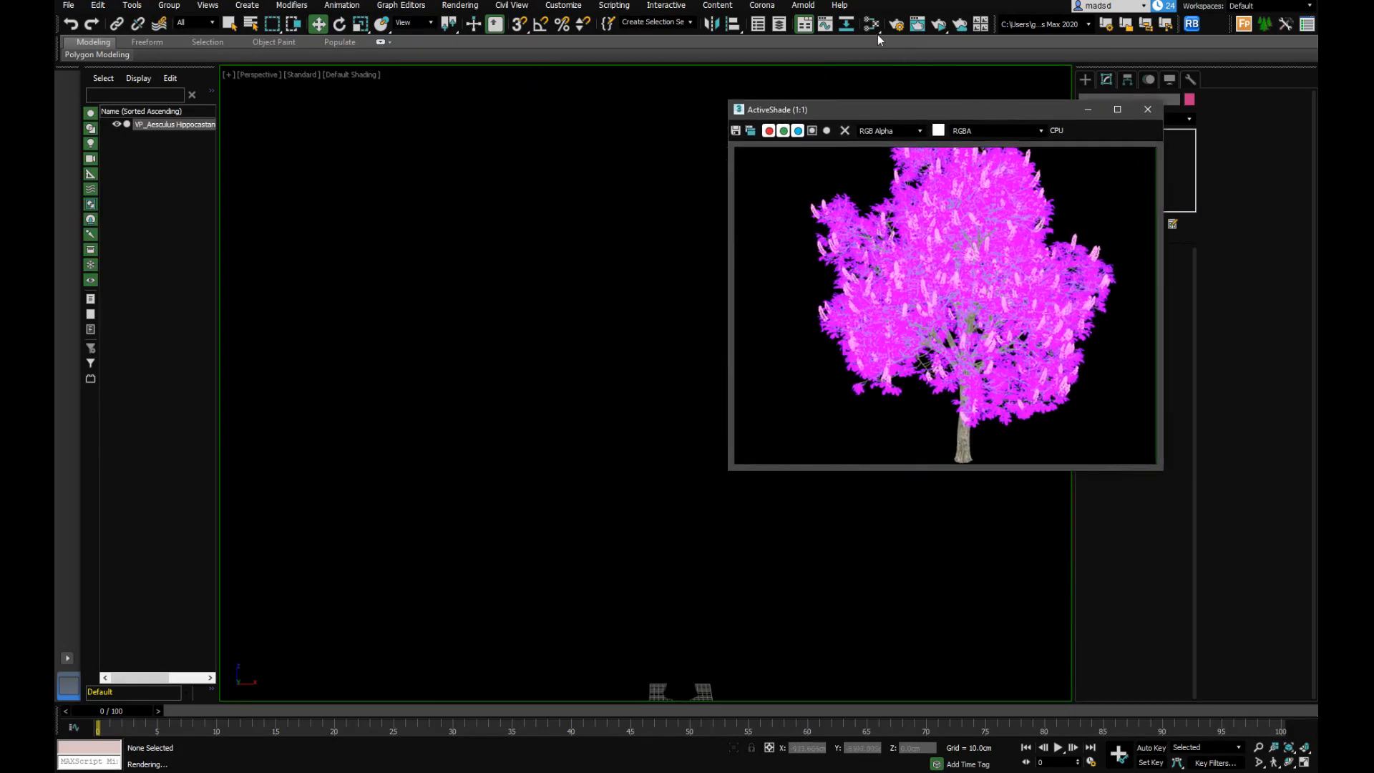
# Open the Slate Material Editor beside the ActiveShade render, with the tree's material nodes in view
pyautogui.click(871, 23)
pyautogui.moveTo(891, 131); pyautogui.dragTo(776, 403)
pyautogui.scroll(-6, 273, 321)
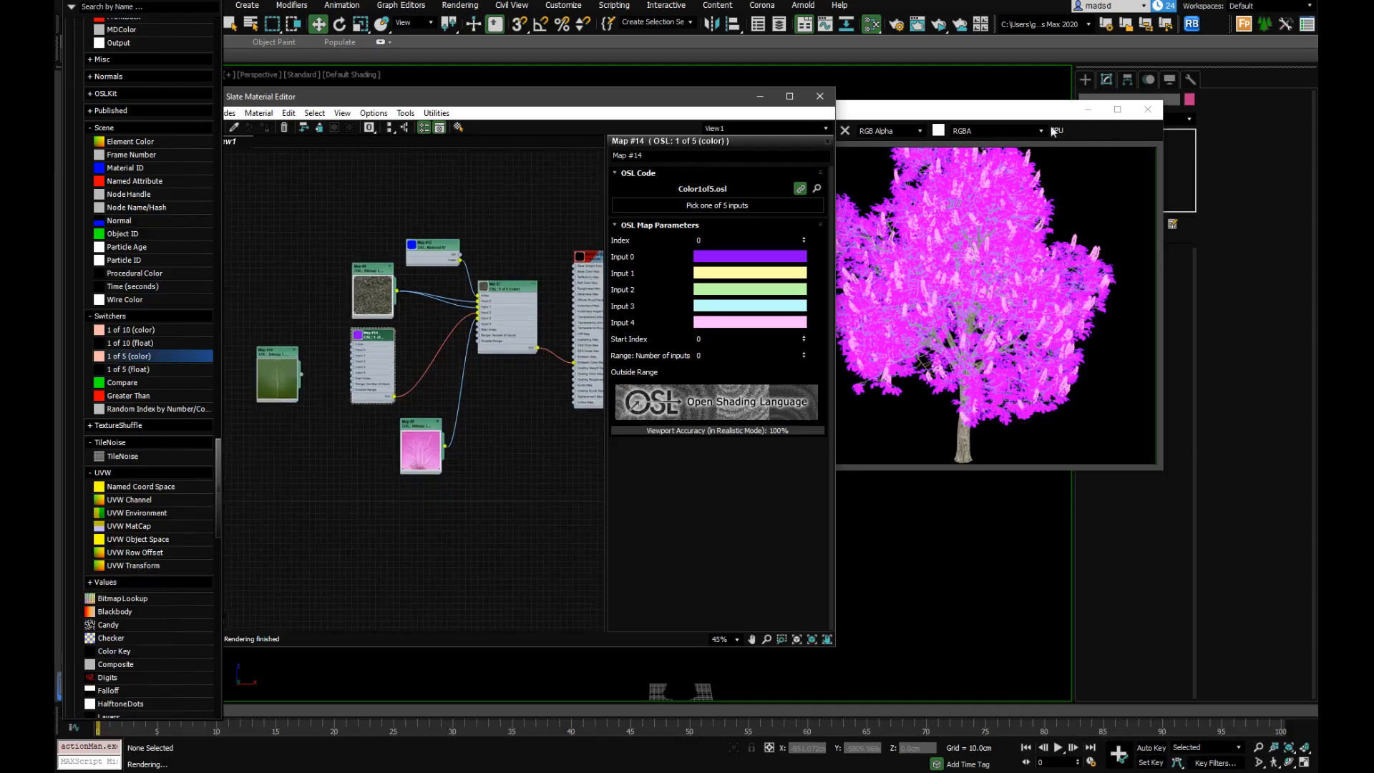
pyautogui.scroll(1, 373, 358)
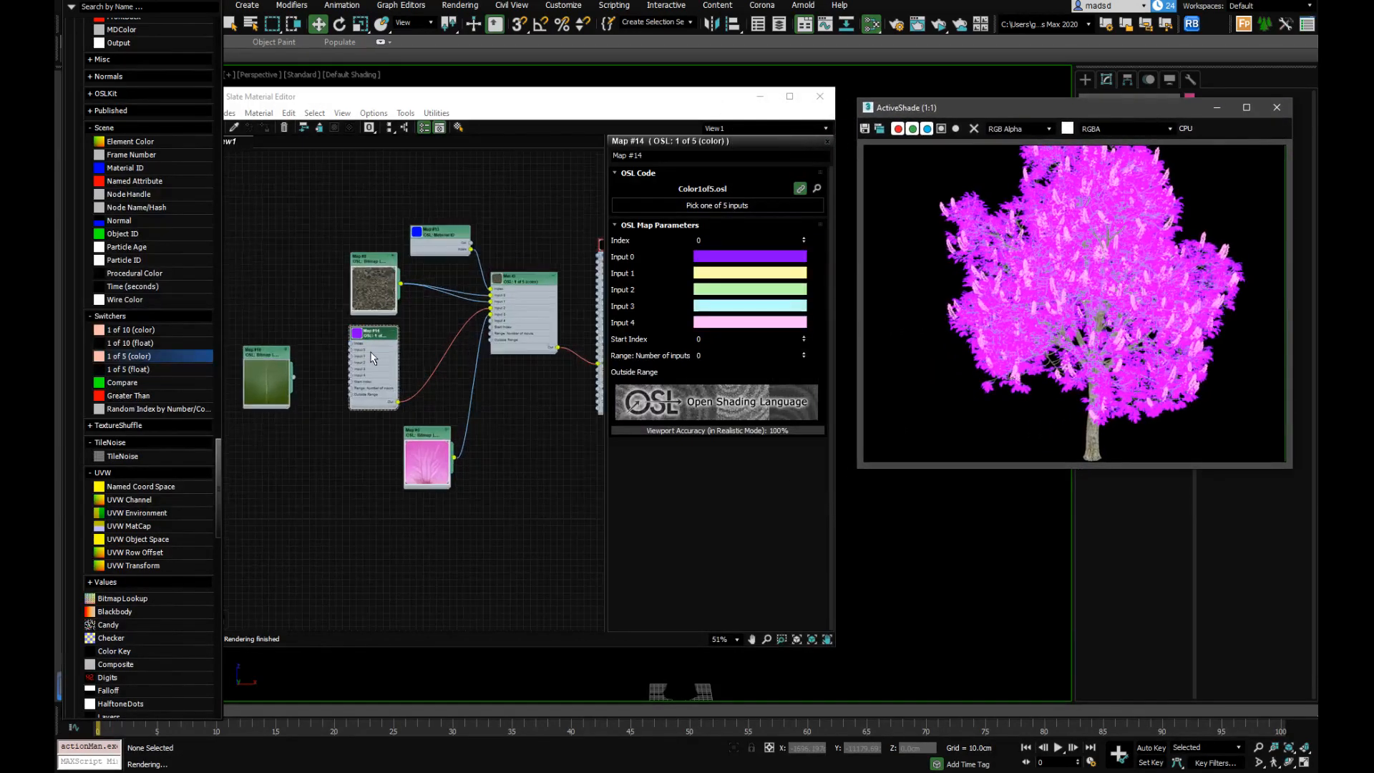
# Widen the 1 of 5 color switcher that feeds Input 2 of Mat ID and rename it Element ID
pyautogui.scroll(3, 371, 358)
pyautogui.click(349, 347)
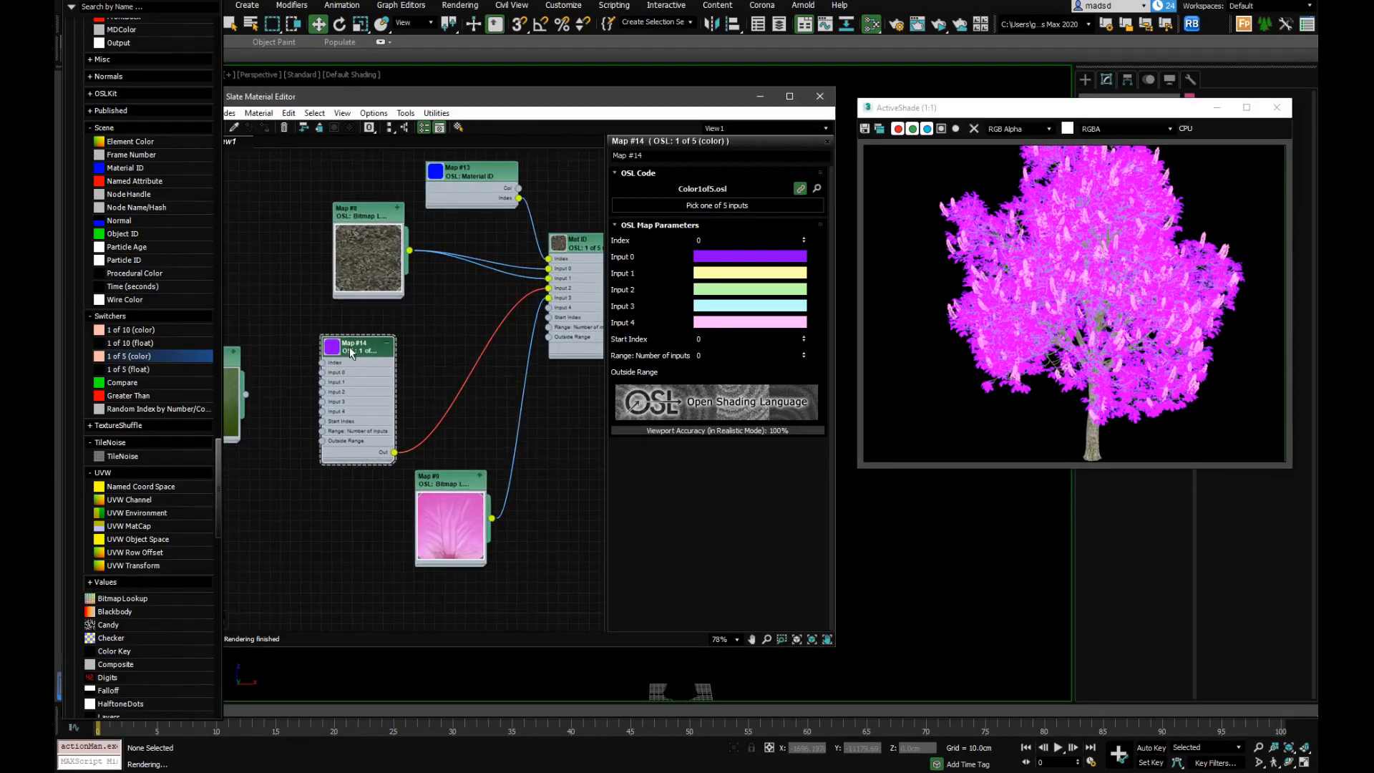
pyautogui.scroll(2, 350, 347)
pyautogui.scroll(1, 358, 343)
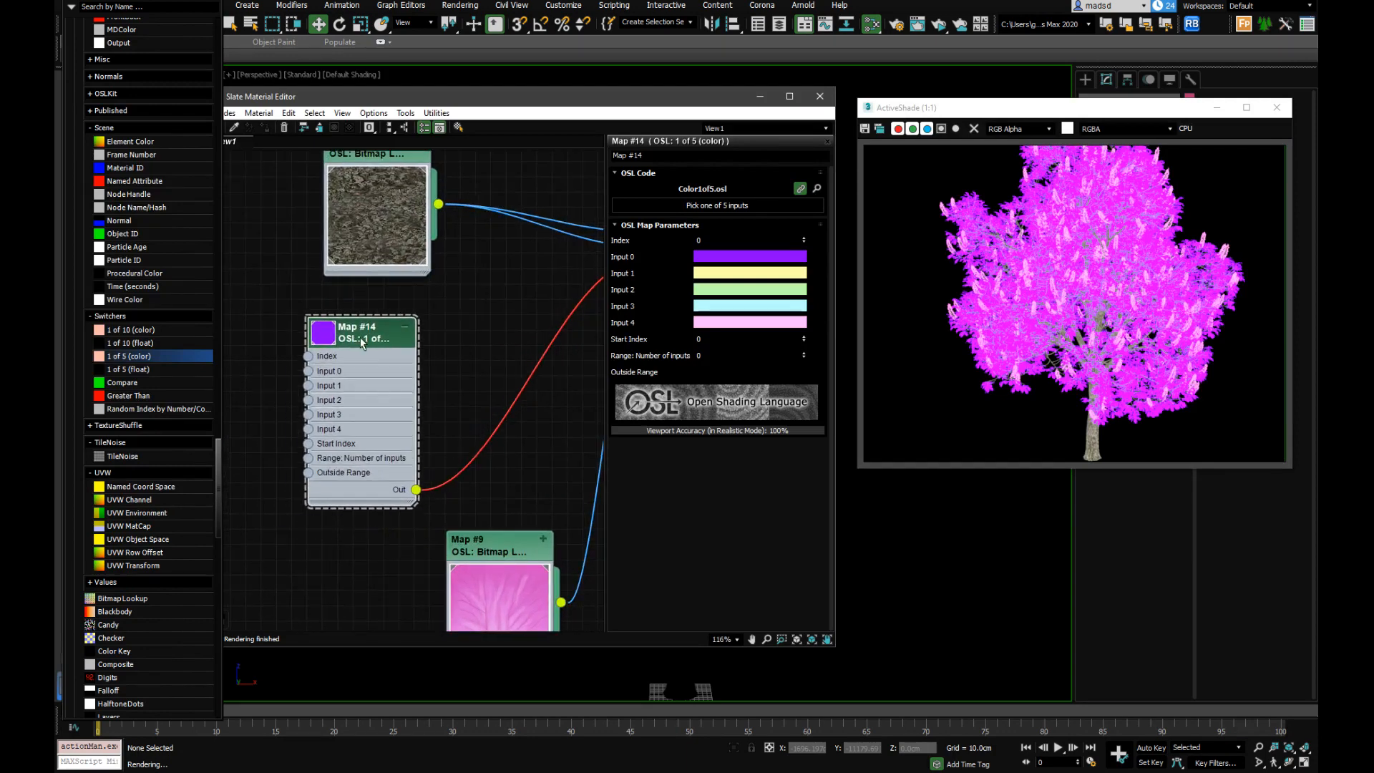
pyautogui.scroll(-1, 361, 342)
pyautogui.moveTo(408, 504); pyautogui.dragTo(444, 498)
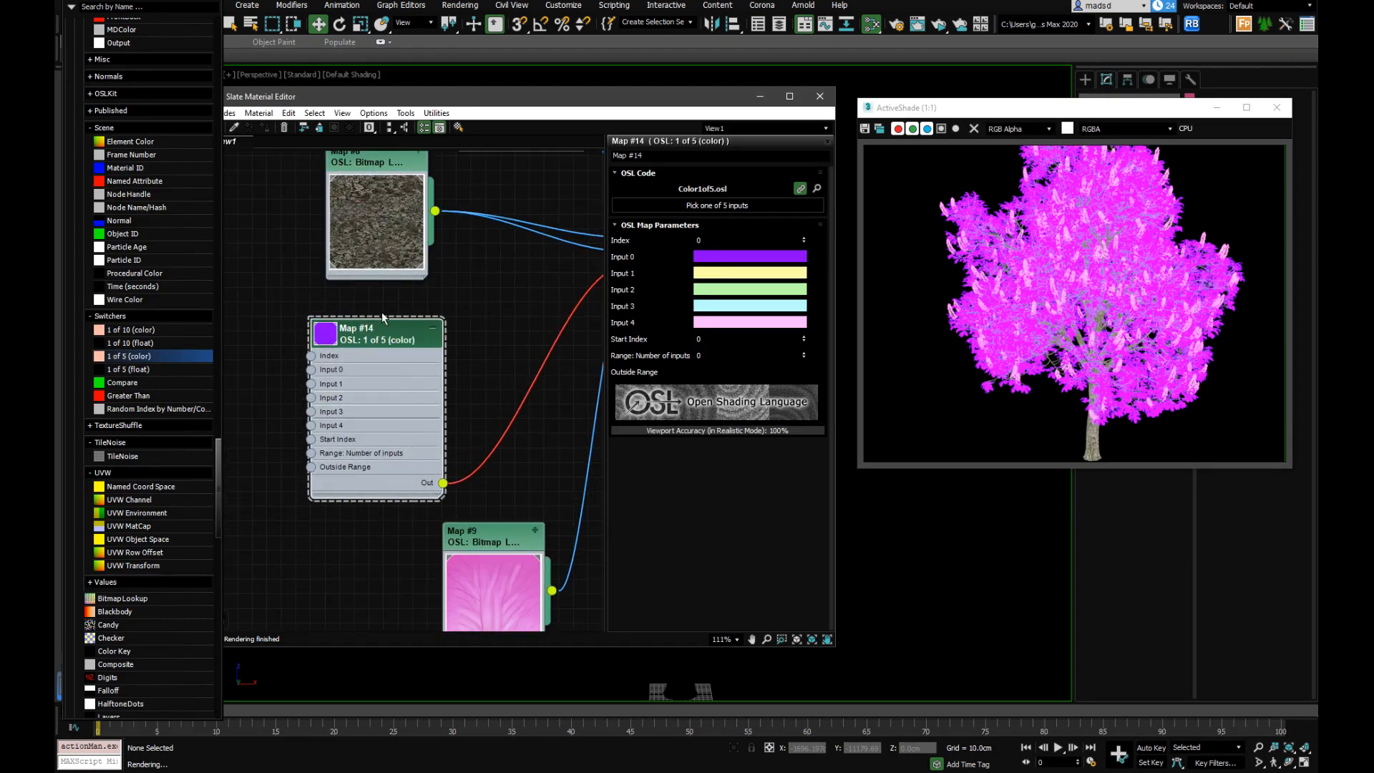
pyautogui.click(614, 155)
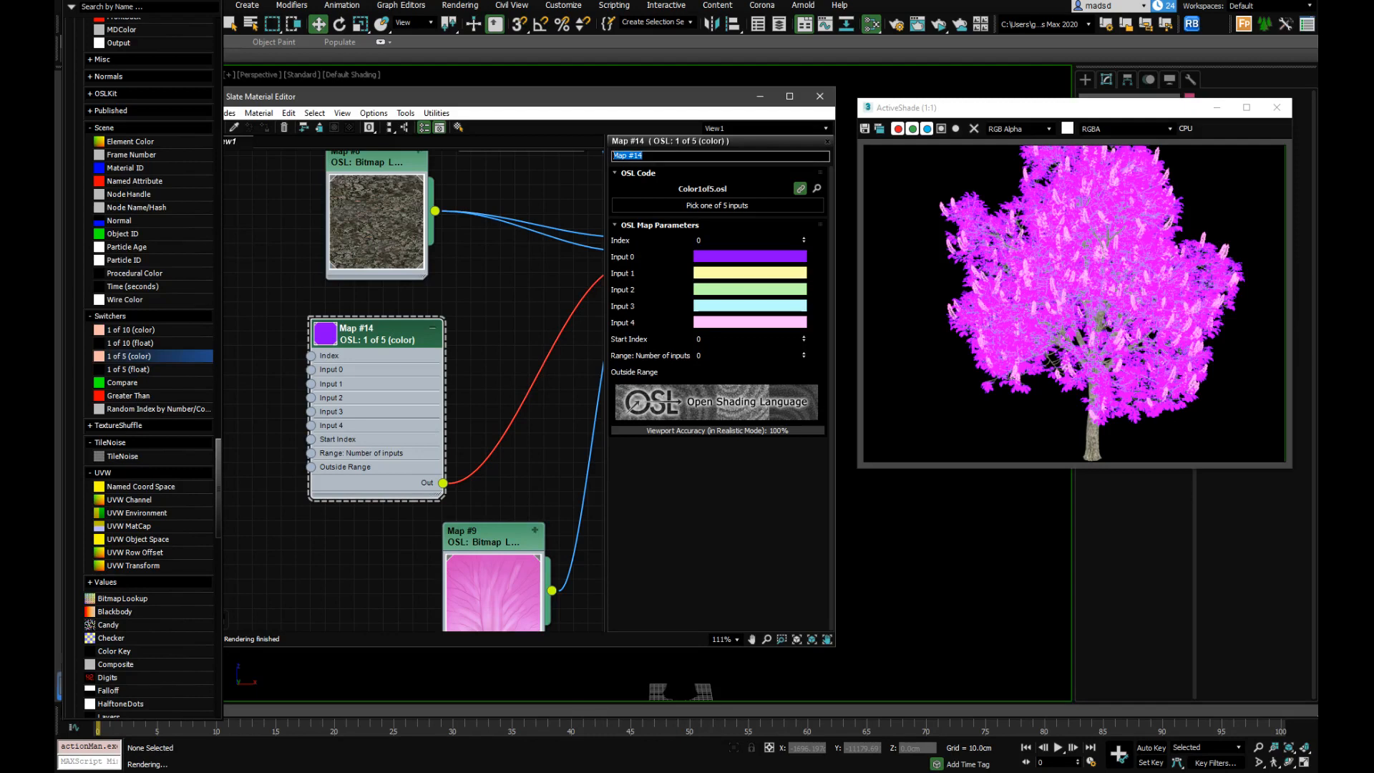
pyautogui.write('Element ID')
pyautogui.press('Return')
pyautogui.moveTo(383, 340); pyautogui.dragTo(355, 338)
pyautogui.scroll(-2, 381, 354)
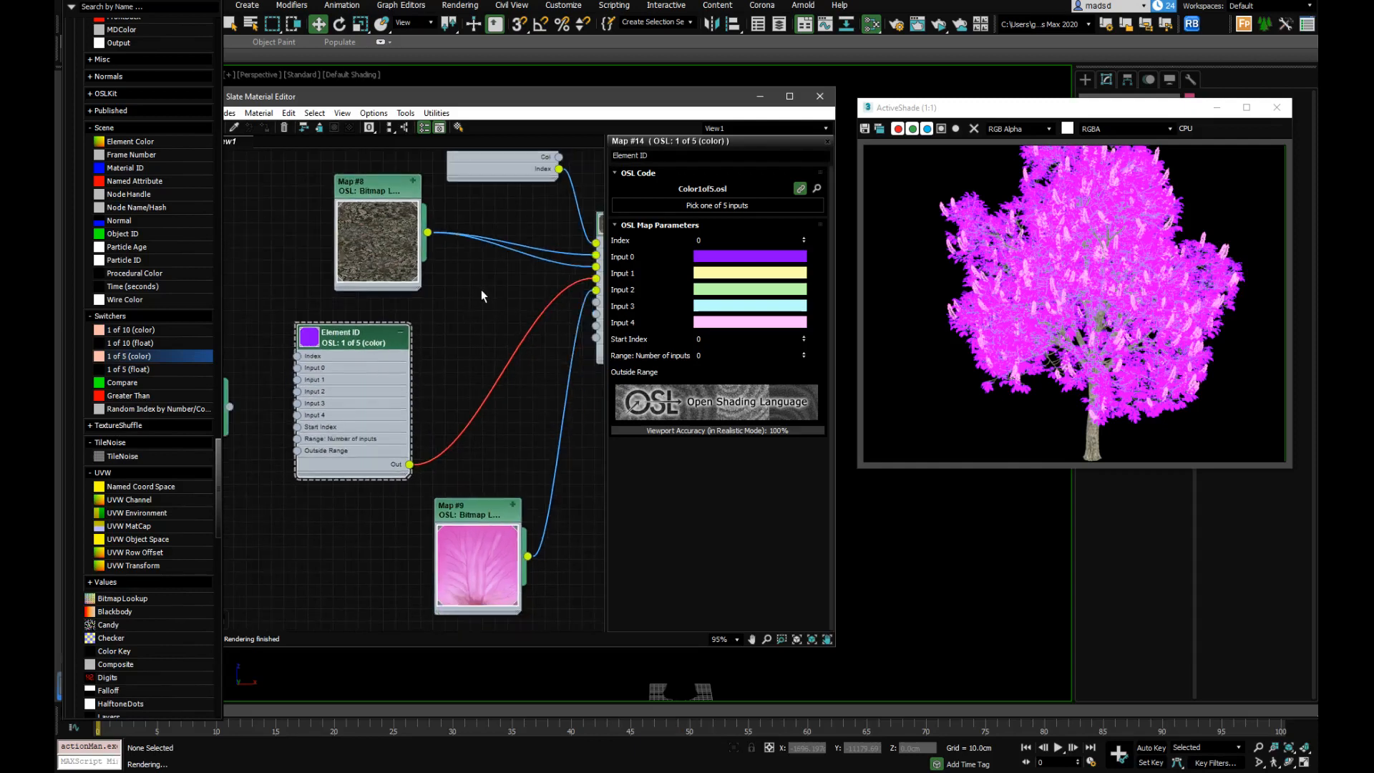
# Make room by the leaf bitmap and add an OSL Element Color map above it, showing its parameters
pyautogui.moveTo(481, 291); pyautogui.dragTo(448, 312, button='middle')
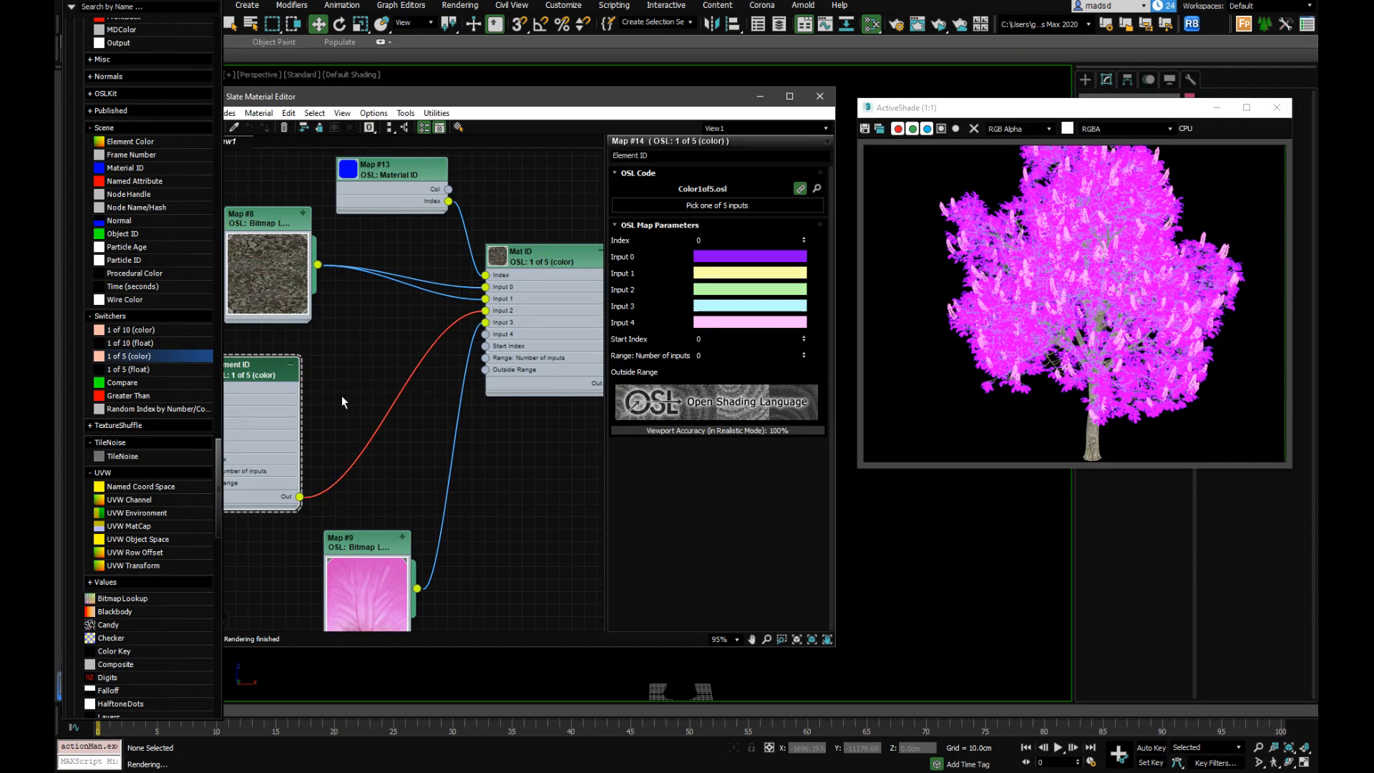
pyautogui.moveTo(342, 395); pyautogui.dragTo(442, 351, button='middle')
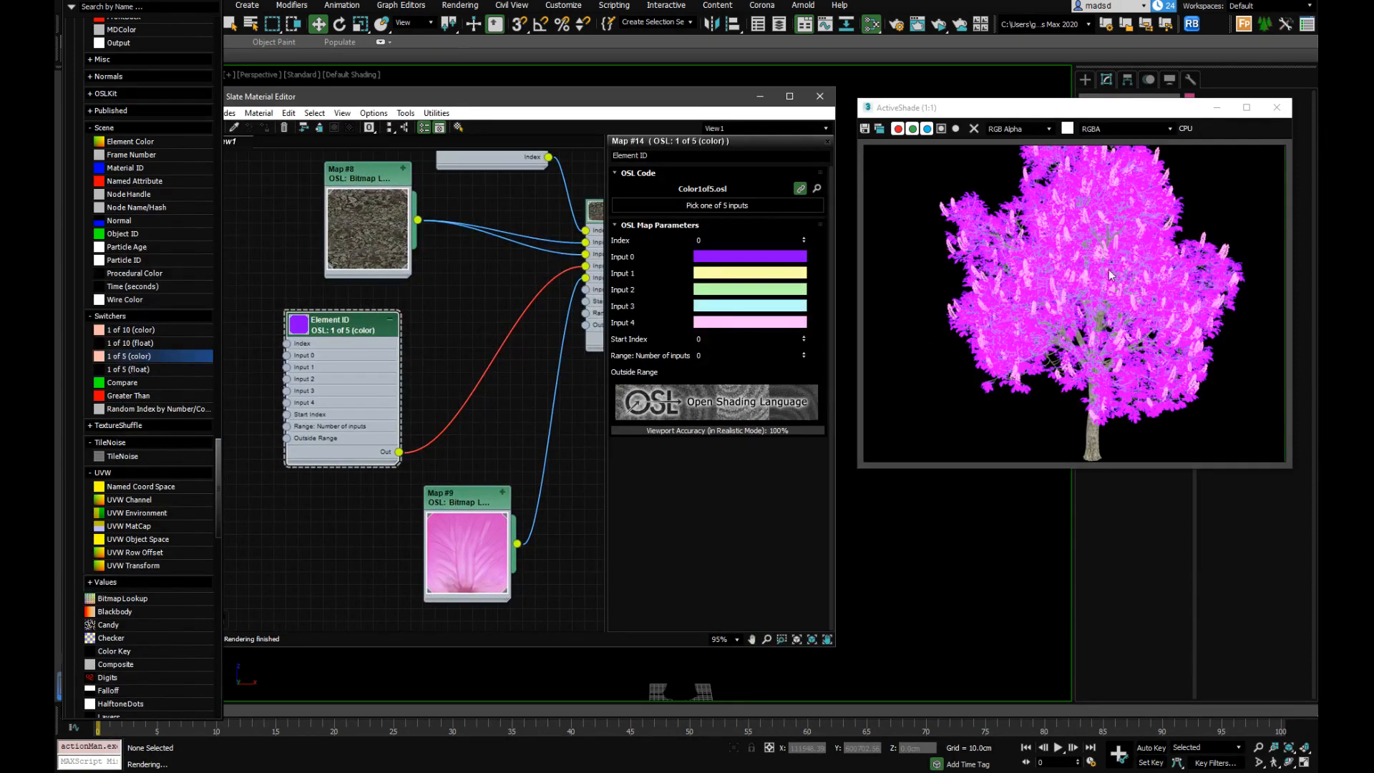
pyautogui.moveTo(441, 327); pyautogui.dragTo(573, 317, button='middle')
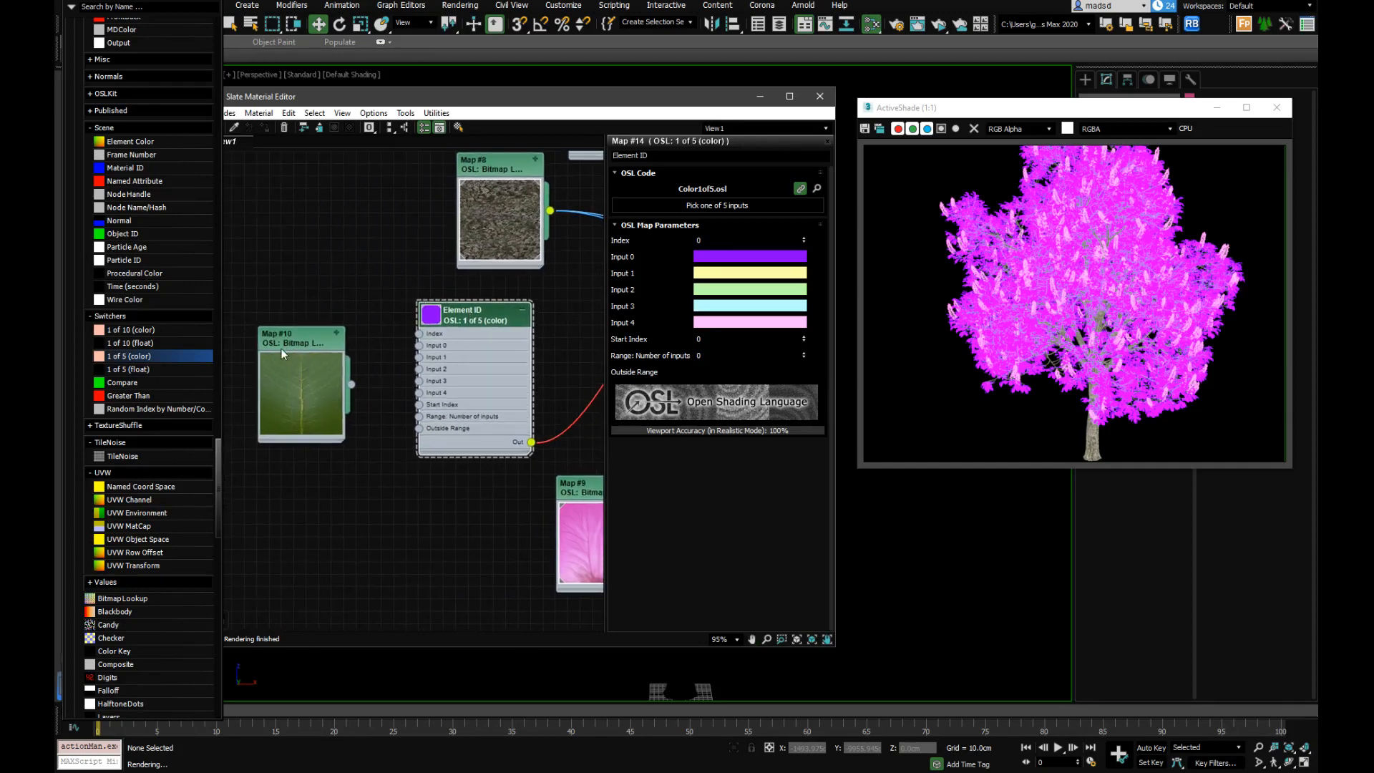
pyautogui.moveTo(297, 351); pyautogui.dragTo(296, 376)
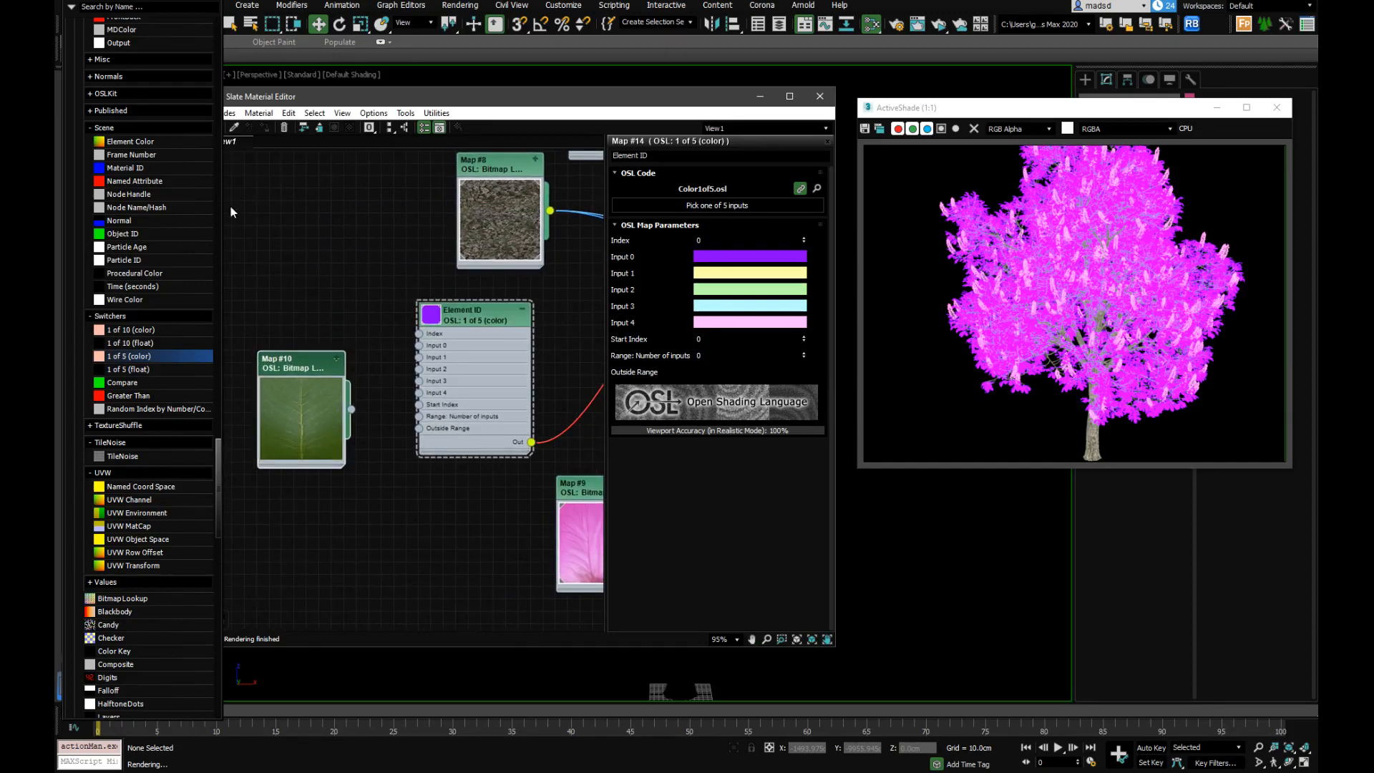
pyautogui.click(136, 141)
pyautogui.moveTo(205, 160); pyautogui.dragTo(299, 265)
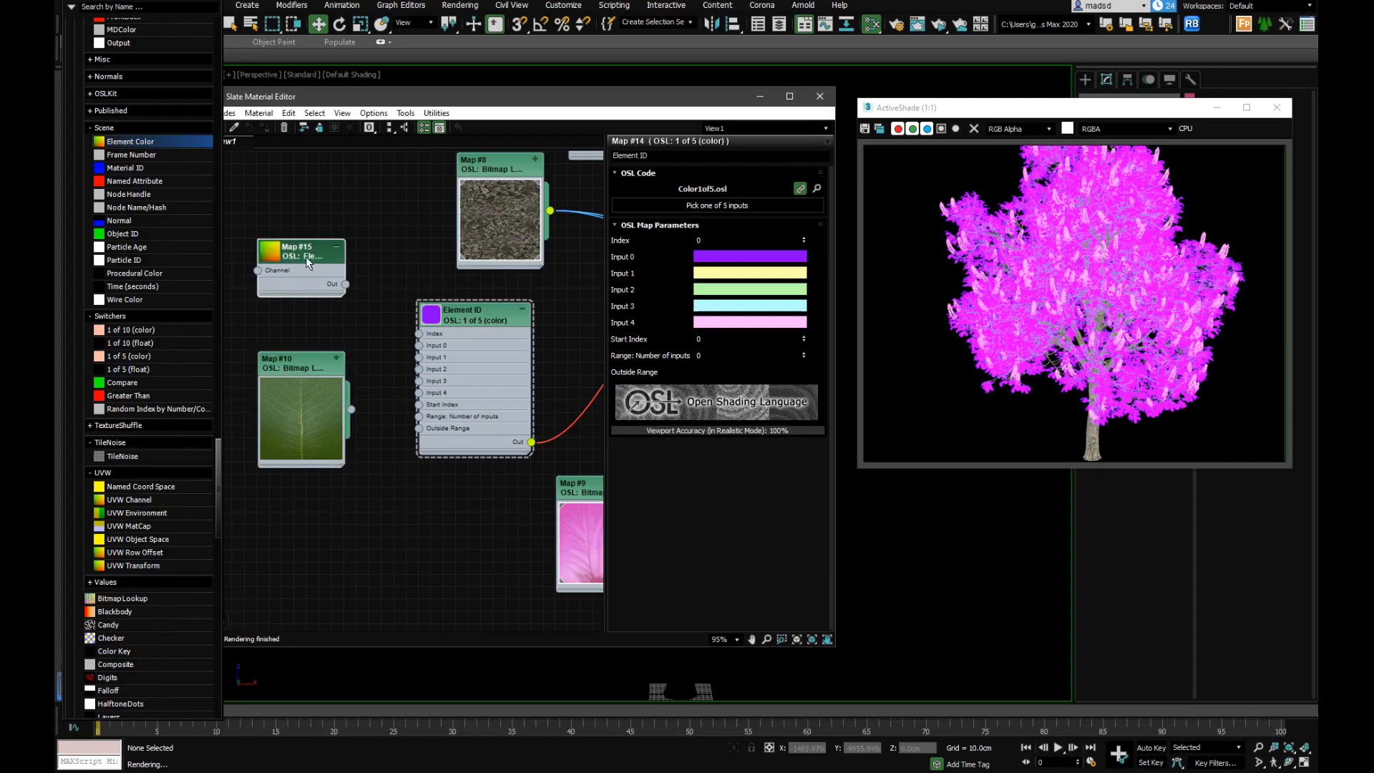
pyautogui.click(298, 255)
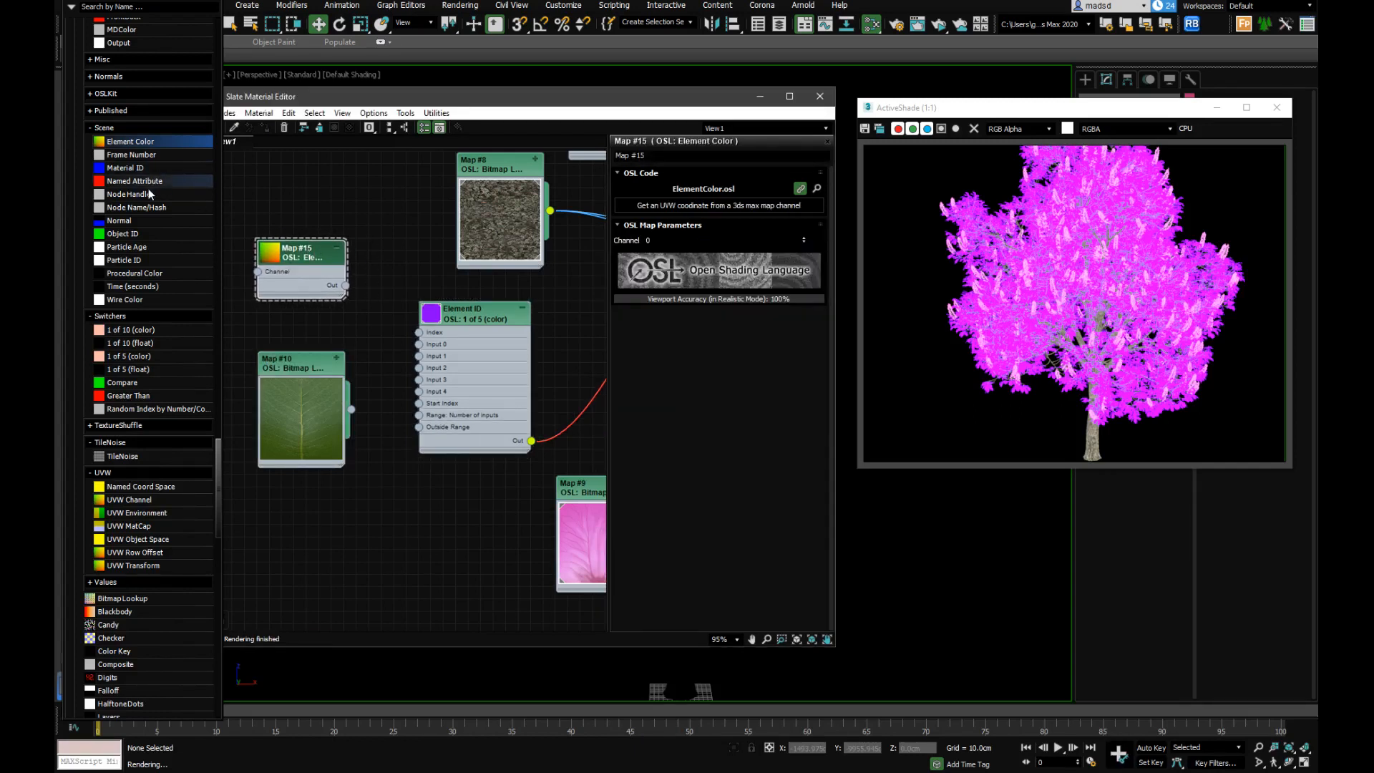
# Try an OSL UVW Channel map with its map channel set to 7, and delete that node
pyautogui.click(147, 500)
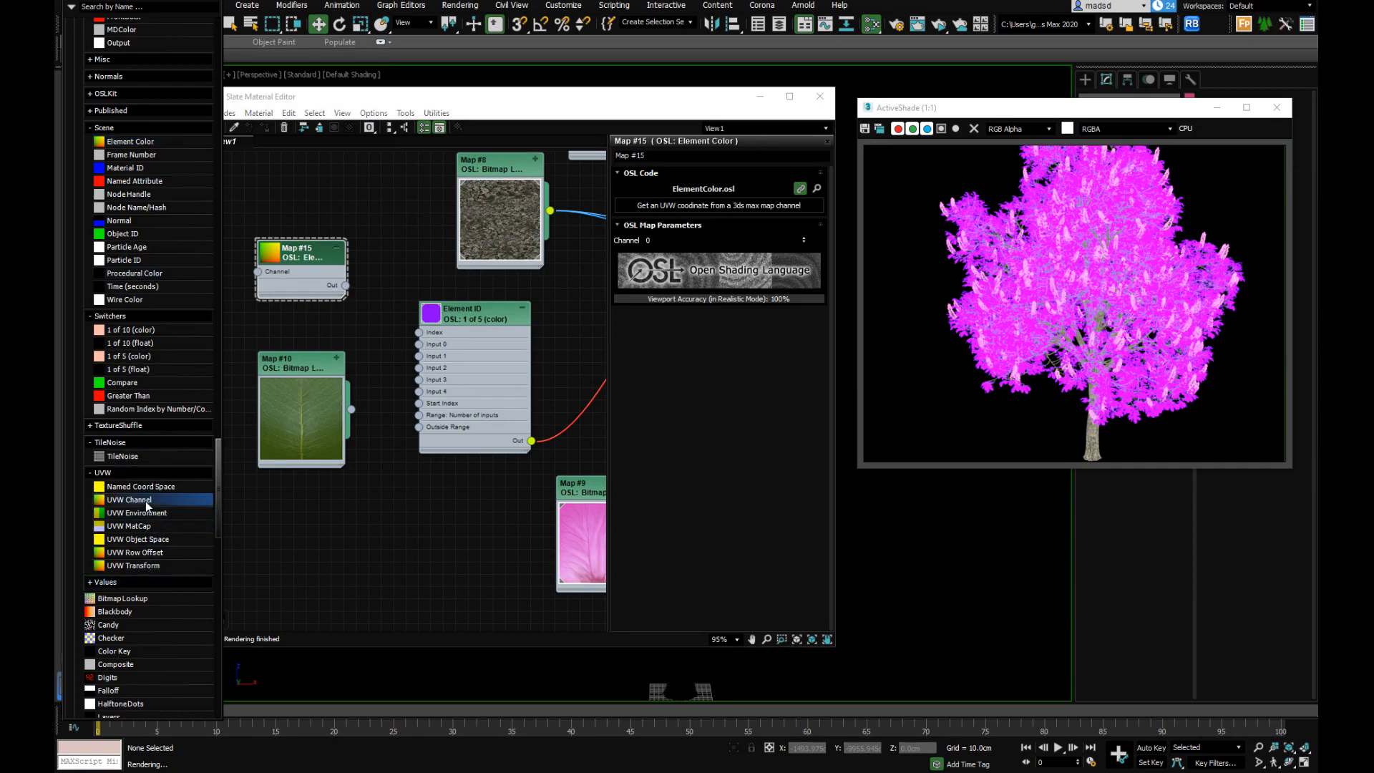
pyautogui.moveTo(147, 501); pyautogui.dragTo(327, 529)
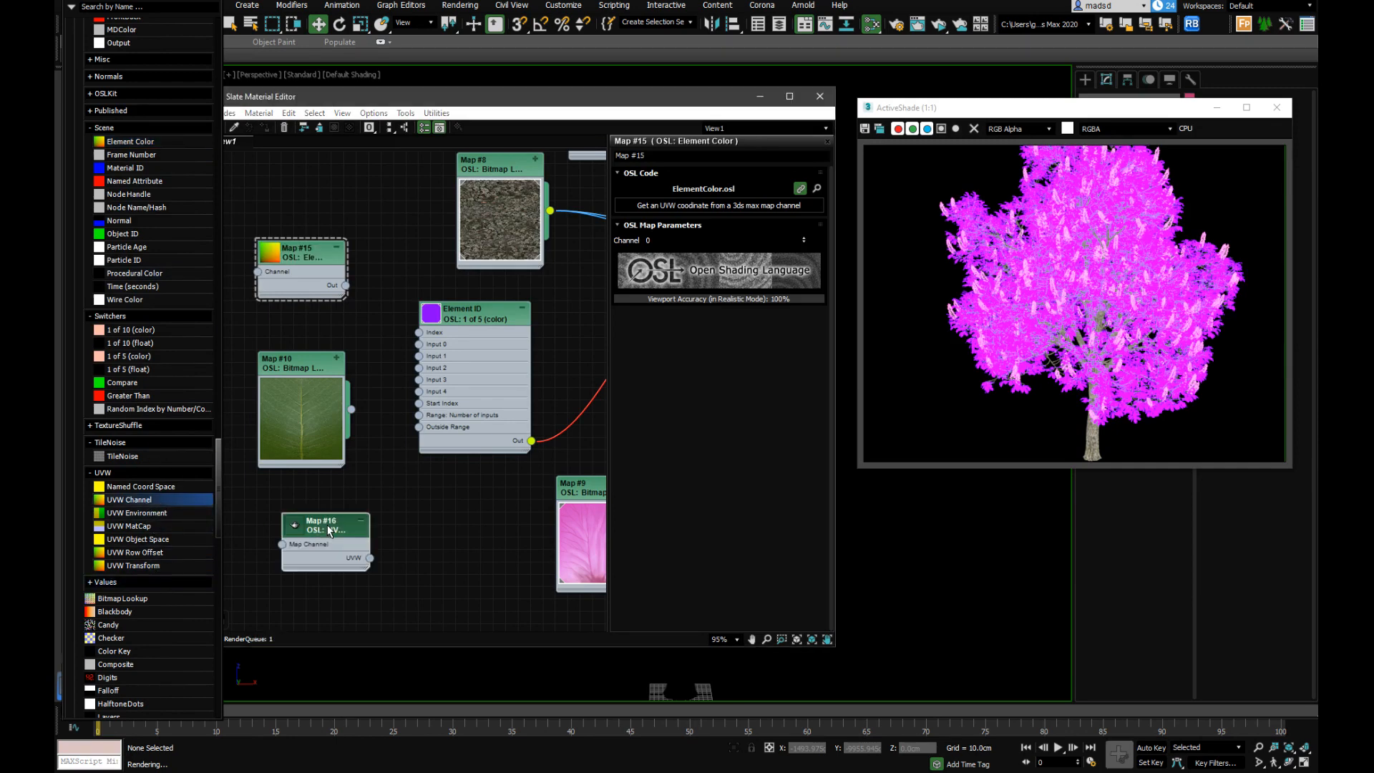
pyautogui.click(800, 242)
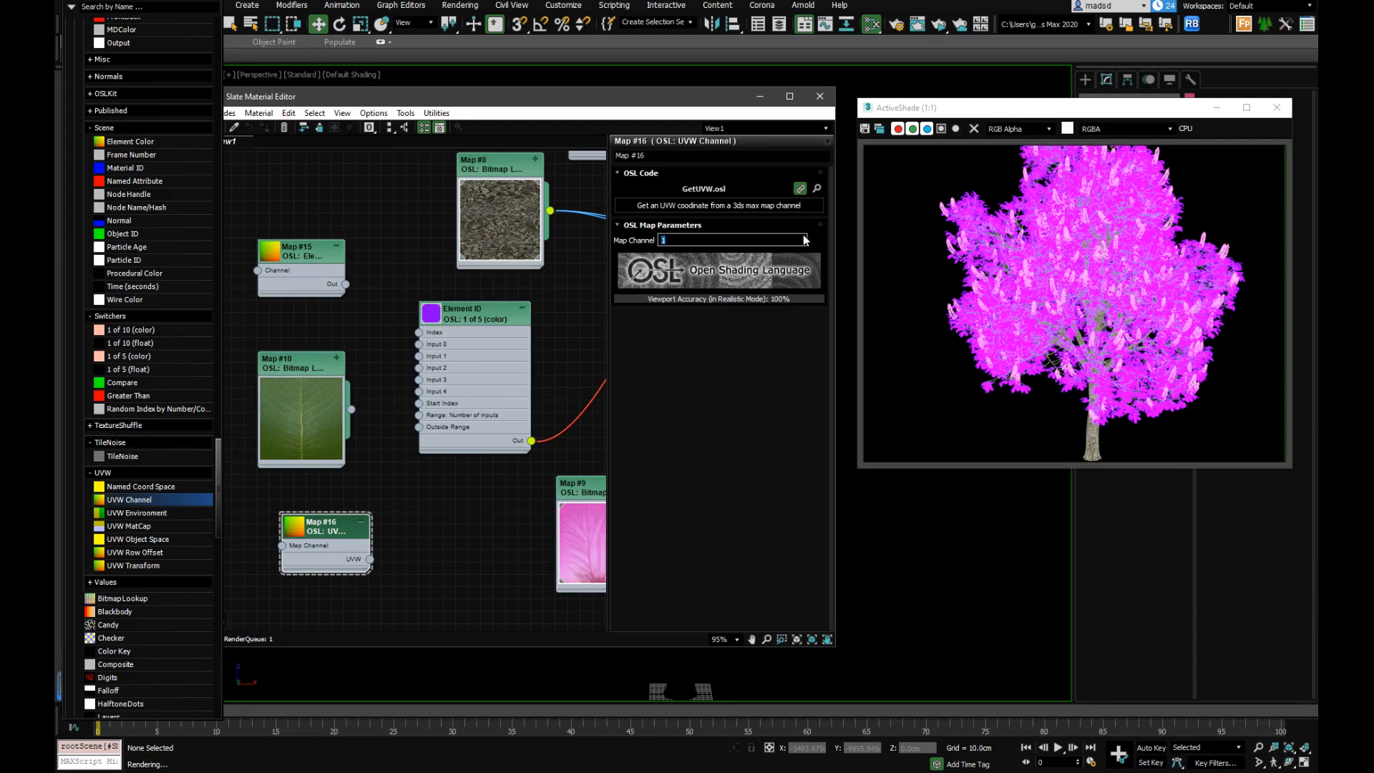
pyautogui.write('7')
pyautogui.press('Return')
pyautogui.moveTo(338, 541); pyautogui.dragTo(350, 541)
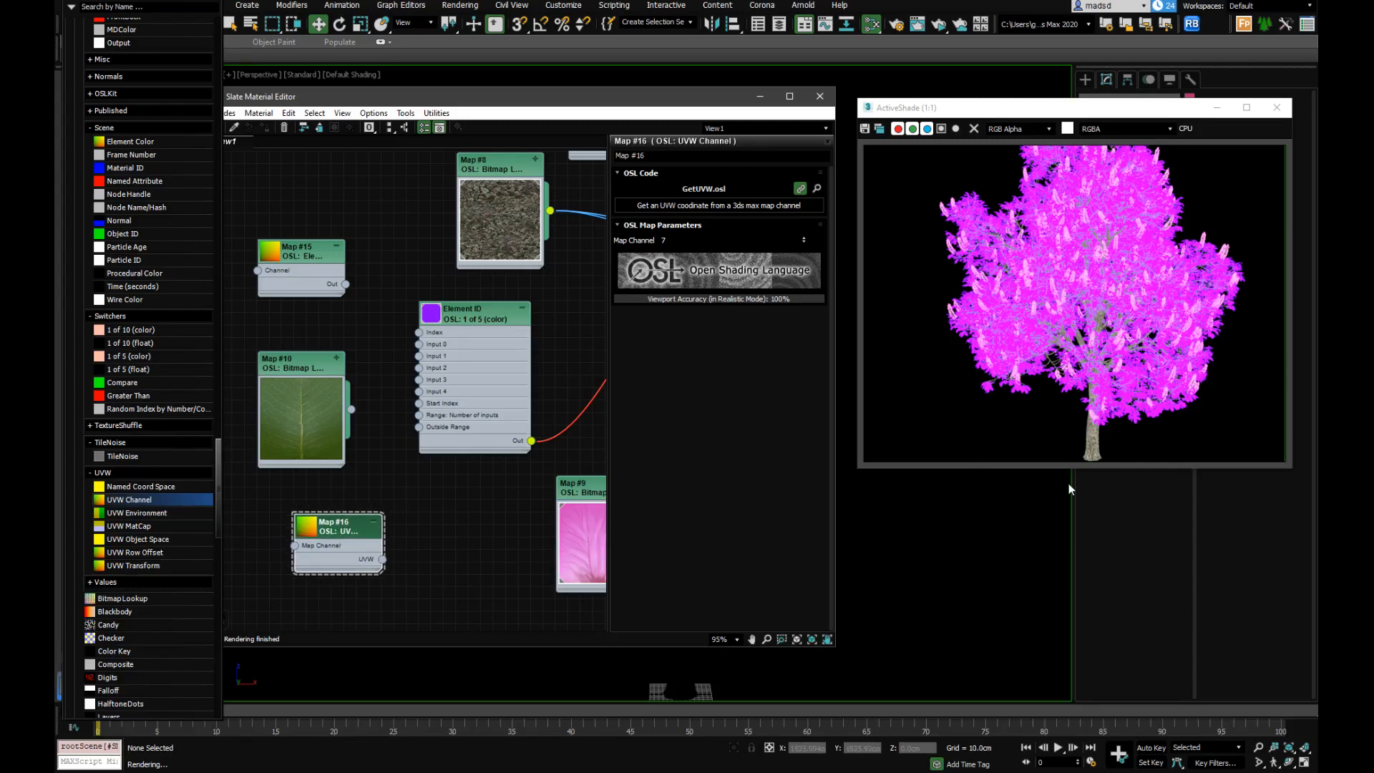
pyautogui.press('Delete')
# Set the Element Color map's channel to 8
pyautogui.click(312, 258)
pyautogui.doubleClick(312, 257)
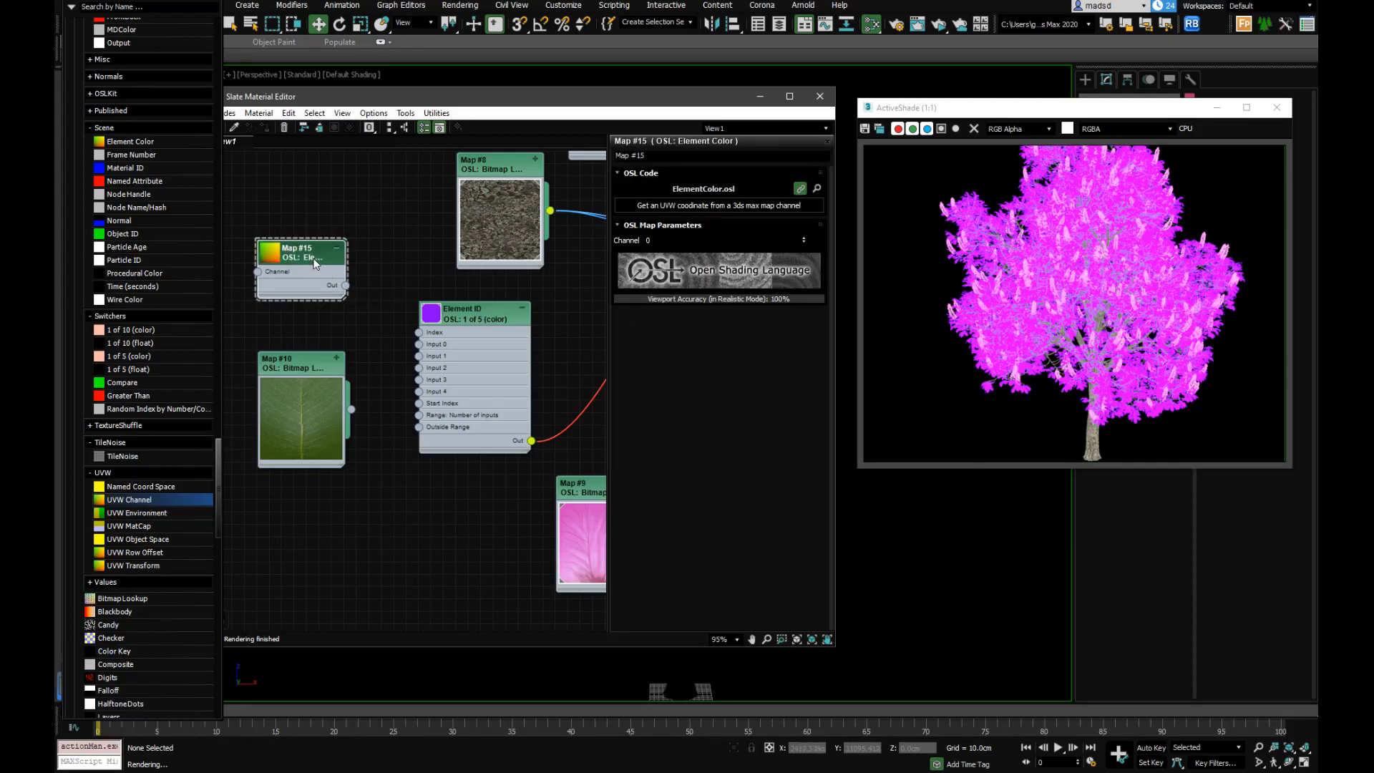
pyautogui.click(804, 238)
pyautogui.click(804, 239)
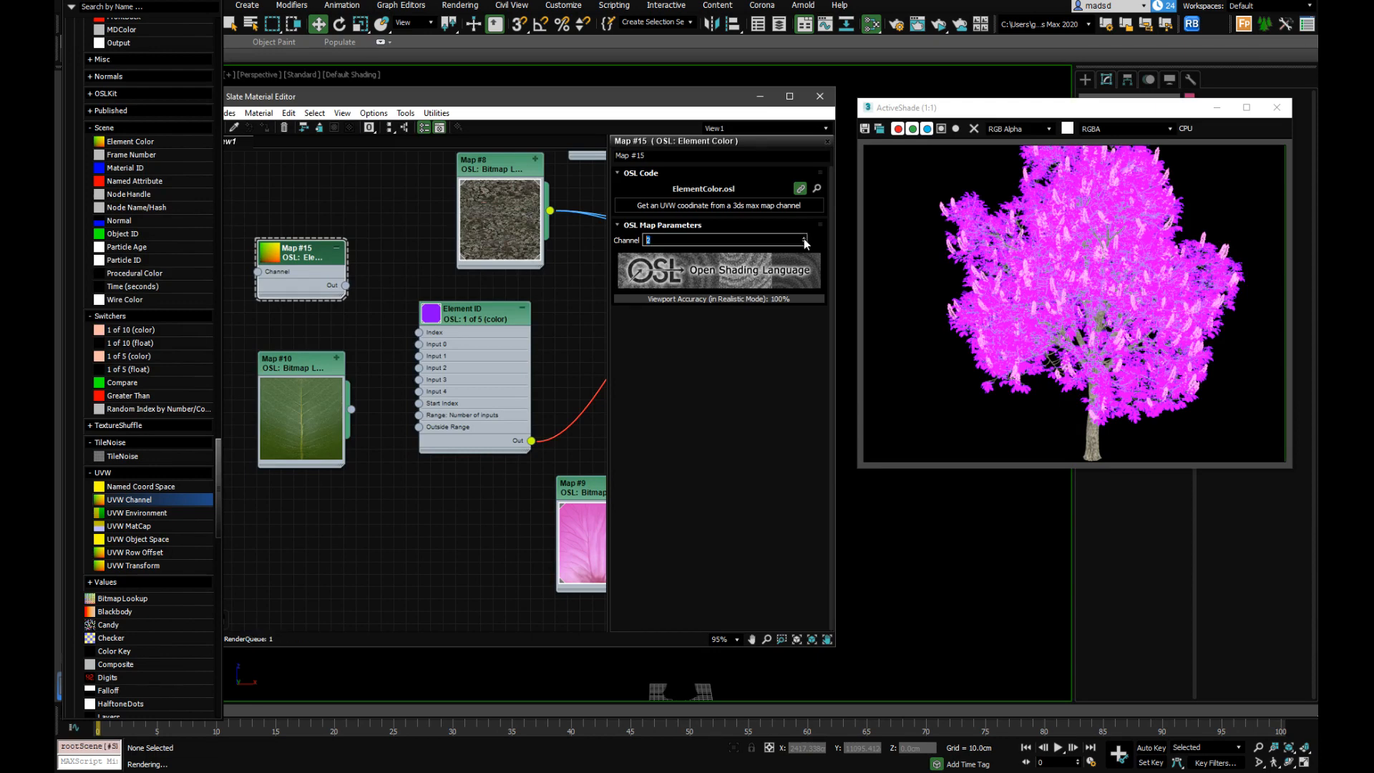
pyautogui.click(804, 238)
pyautogui.click(804, 238)
pyautogui.click(804, 239)
pyautogui.click(805, 238)
pyautogui.click(804, 238)
# Try to wire the Element Color output into Element ID's Index, and space out the Element Color, leaf bitmap and switcher nodes
pyautogui.moveTo(344, 287); pyautogui.dragTo(434, 339)
pyautogui.click(434, 335)
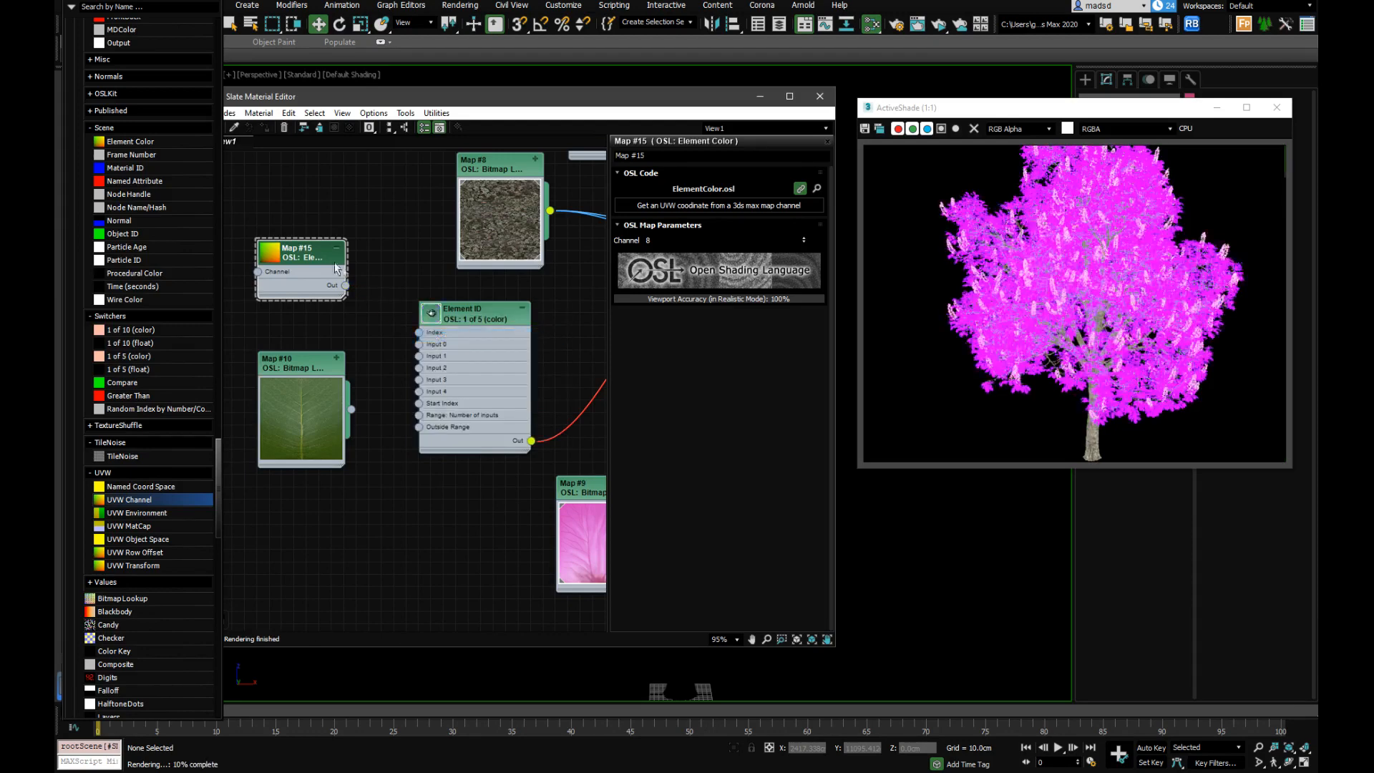
pyautogui.moveTo(475, 320); pyautogui.dragTo(475, 344)
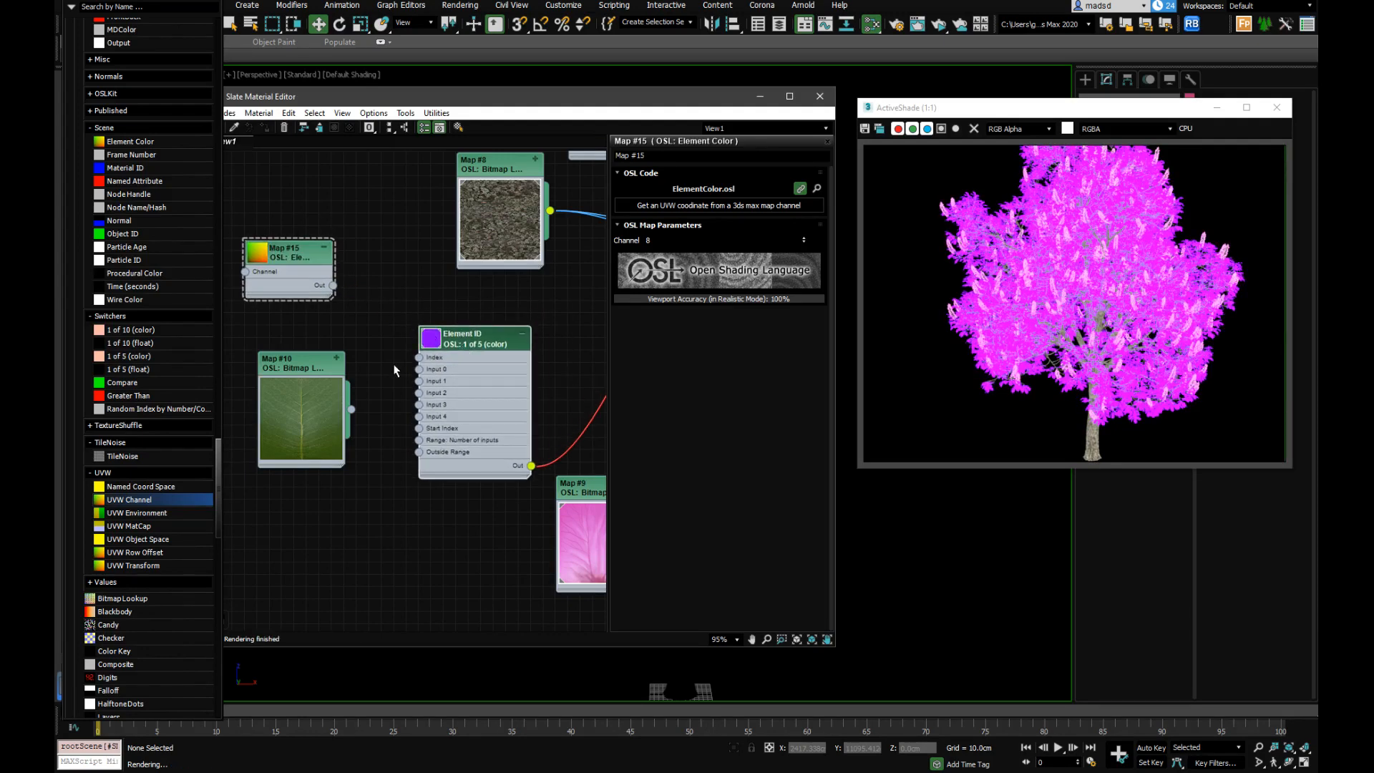
pyautogui.moveTo(310, 369); pyautogui.dragTo(297, 418)
pyautogui.scroll(2, 414, 361)
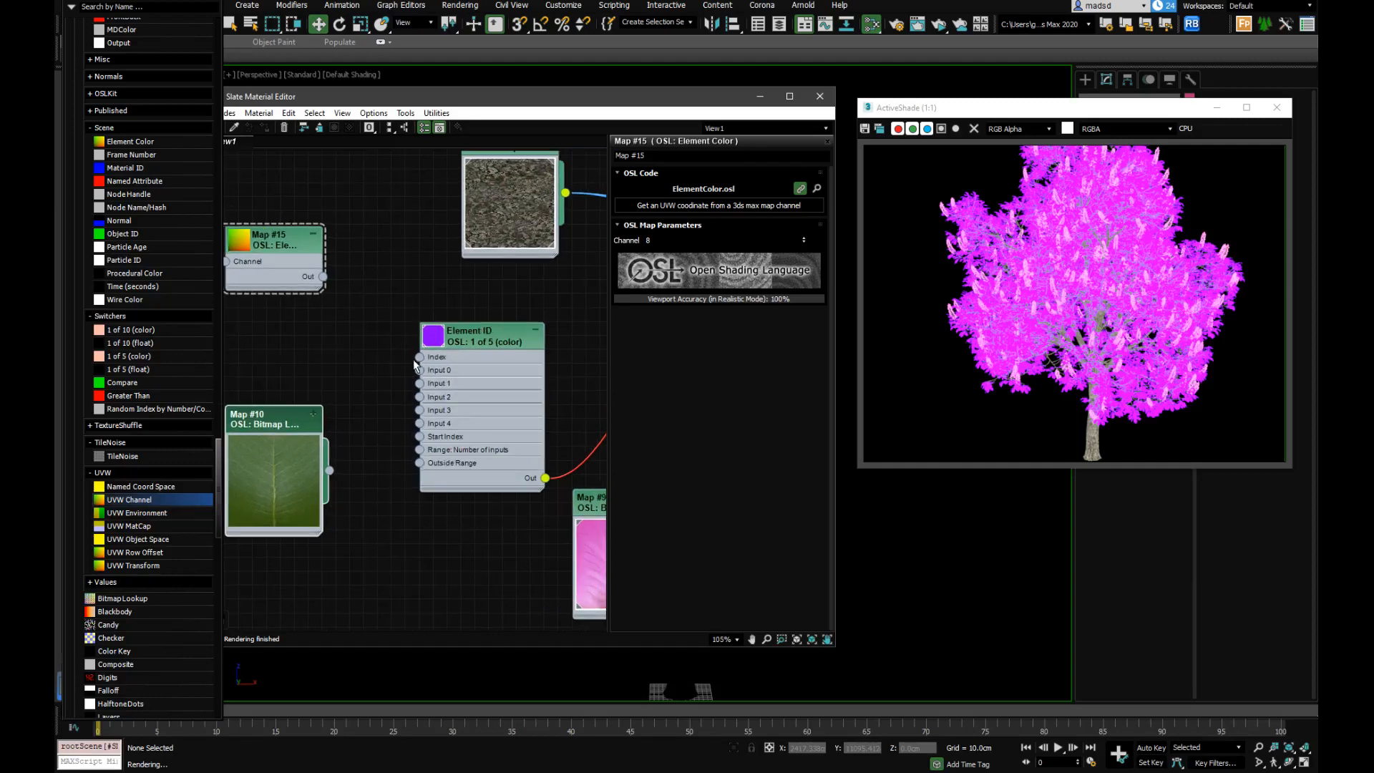
pyautogui.scroll(-1, 413, 361)
pyautogui.moveTo(279, 243); pyautogui.dragTo(292, 244)
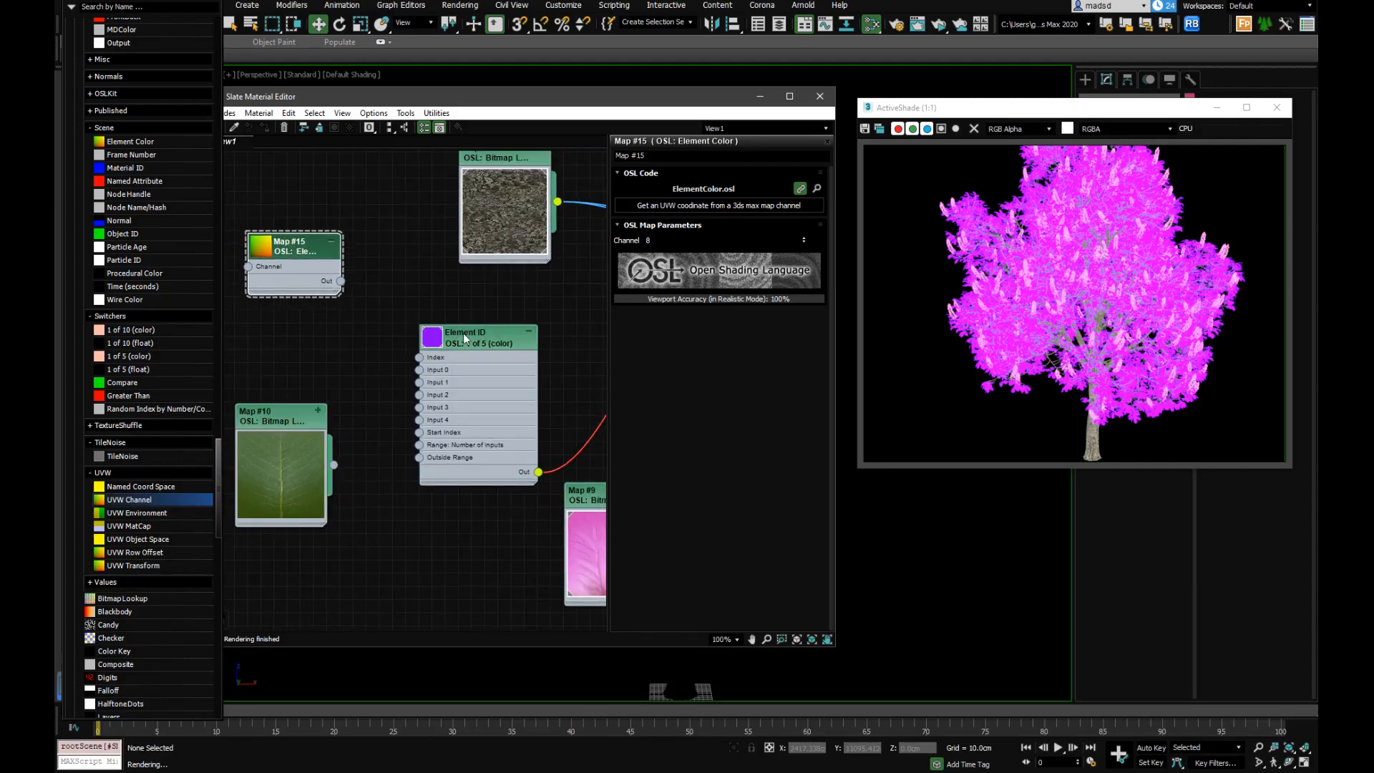
pyautogui.moveTo(452, 347); pyautogui.dragTo(451, 349)
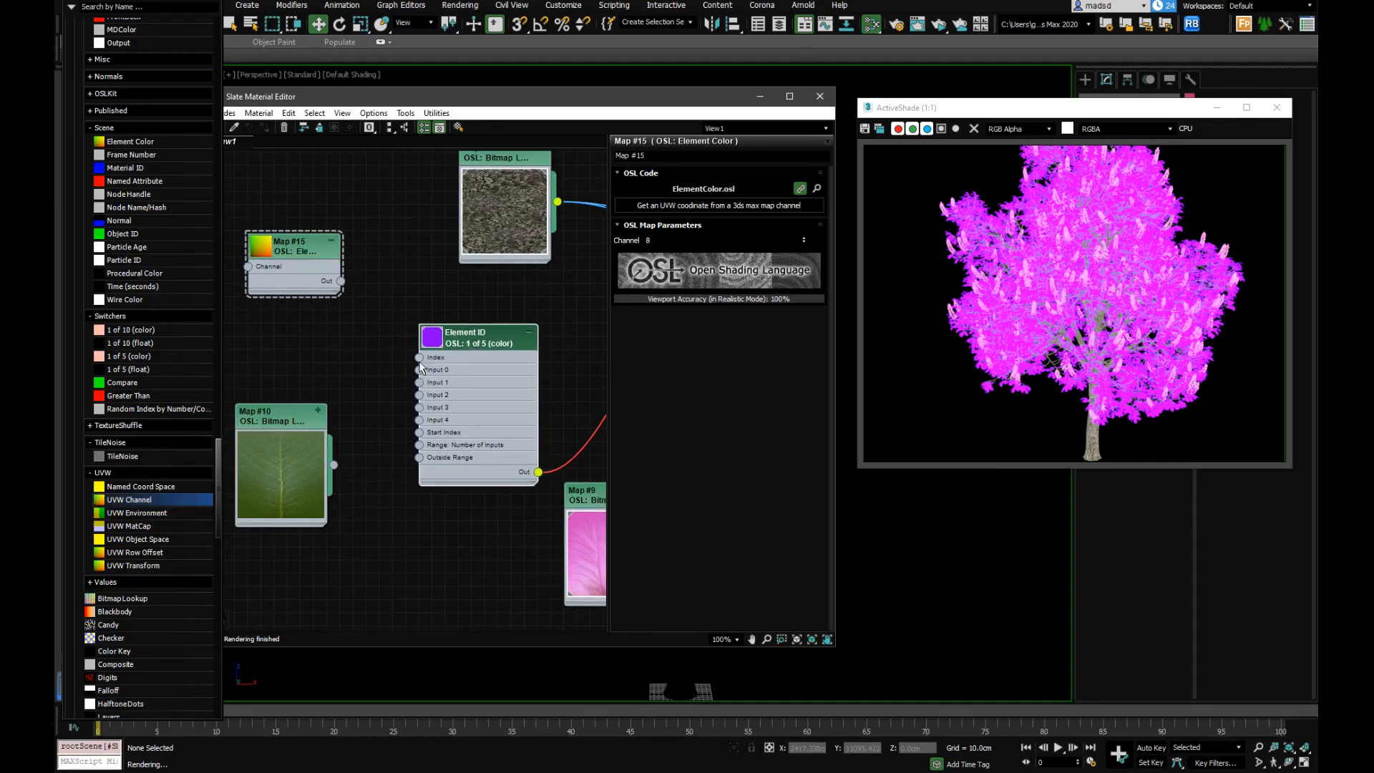
# Unlink the Element ID switcher's OSL code from Color1of5.osl so it is stored in the scene
pyautogui.scroll(2, 420, 362)
pyautogui.click(485, 341)
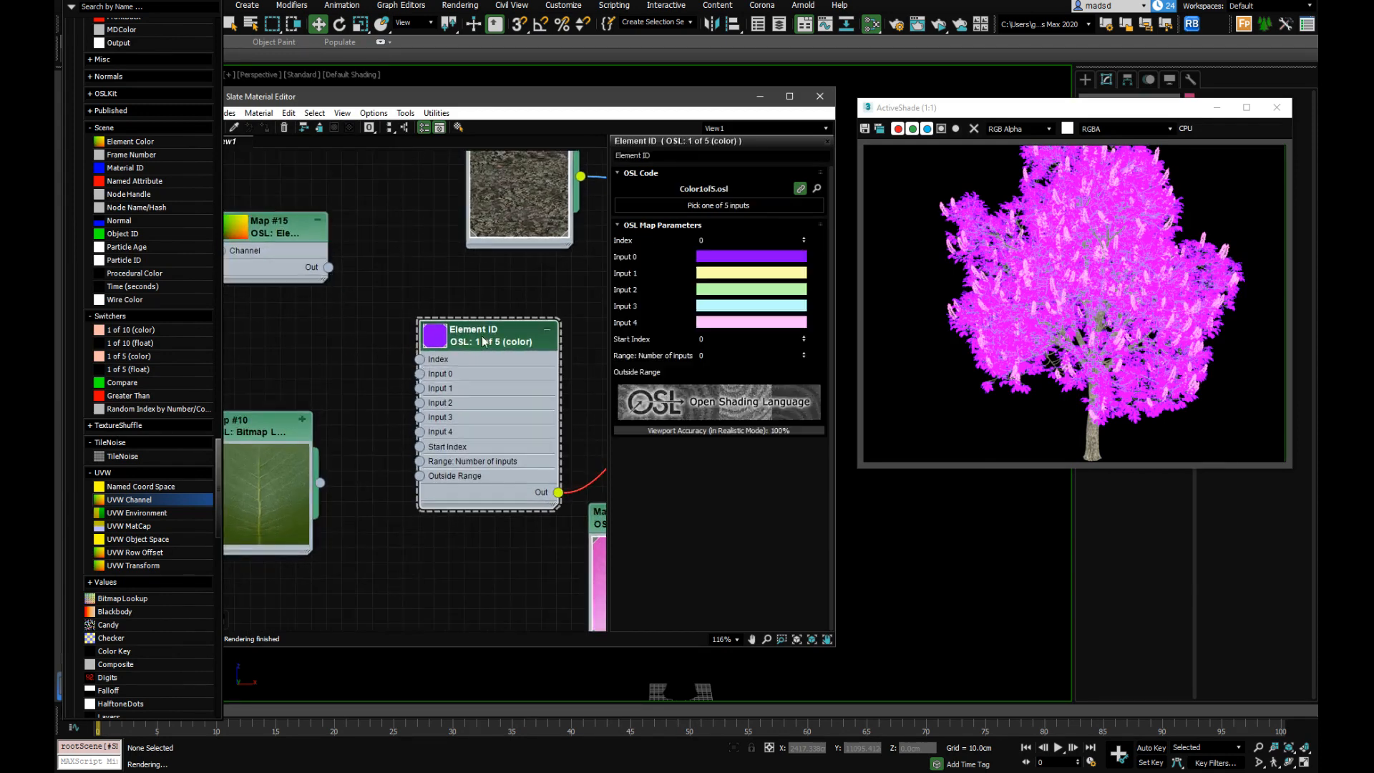
pyautogui.click(800, 189)
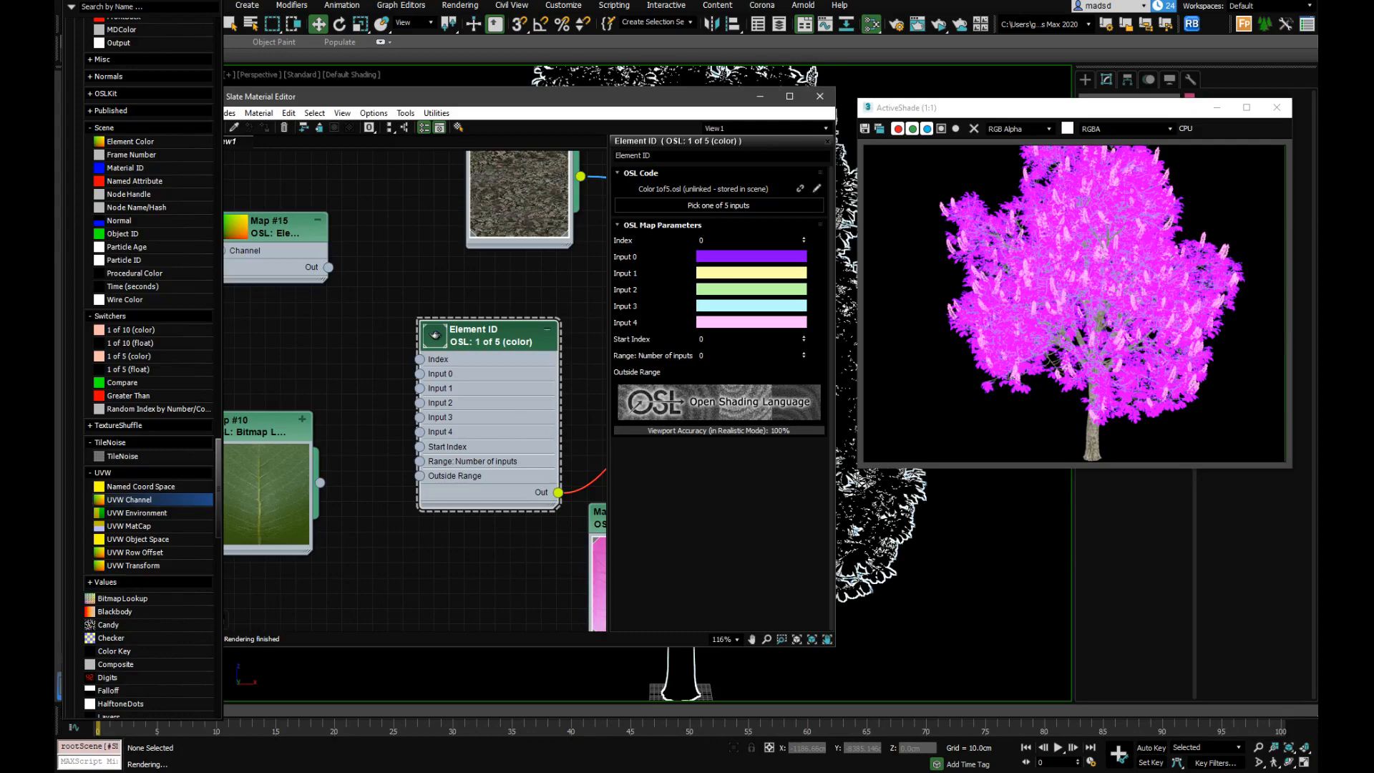
# Examine the Index parameter's integer type in the Element ID switcher's OSL code, and close the code editor
pyautogui.click(816, 189)
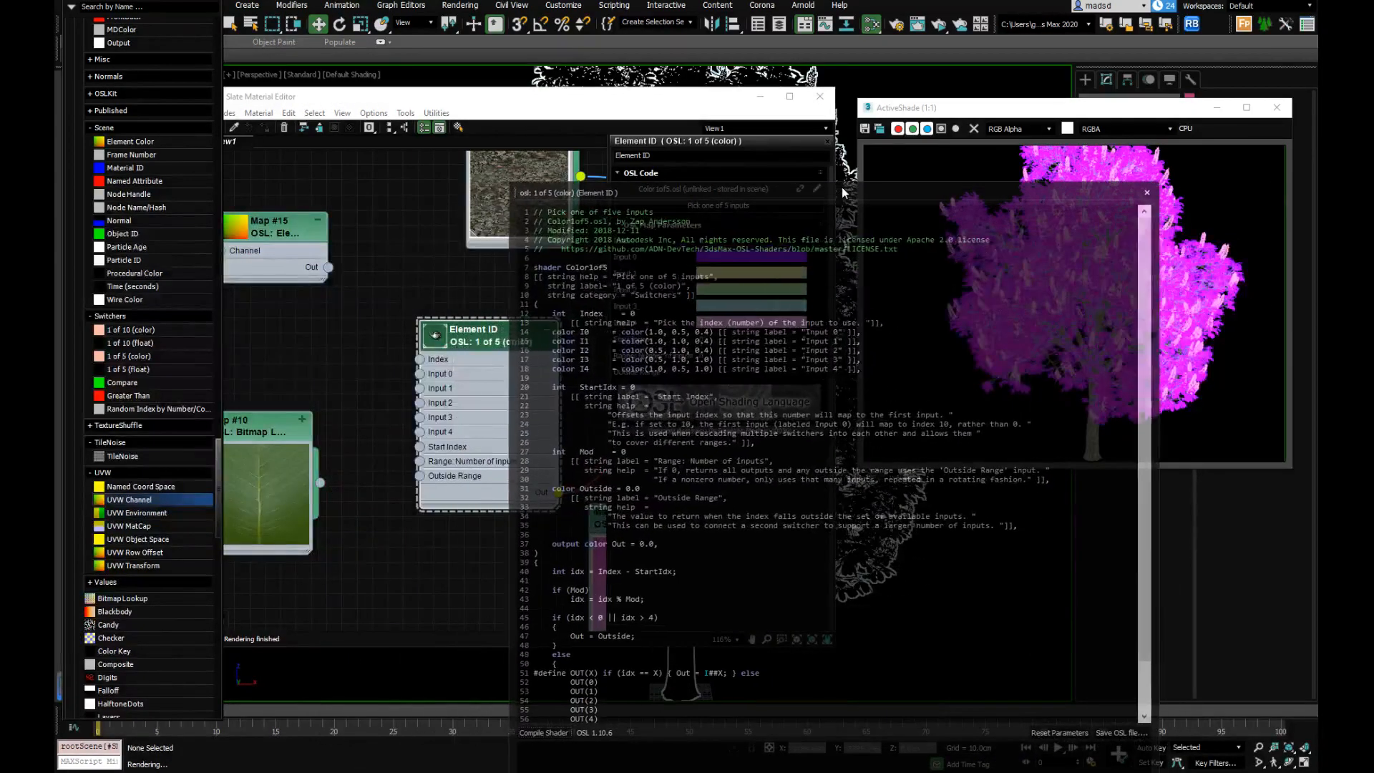
pyautogui.doubleClick(594, 264)
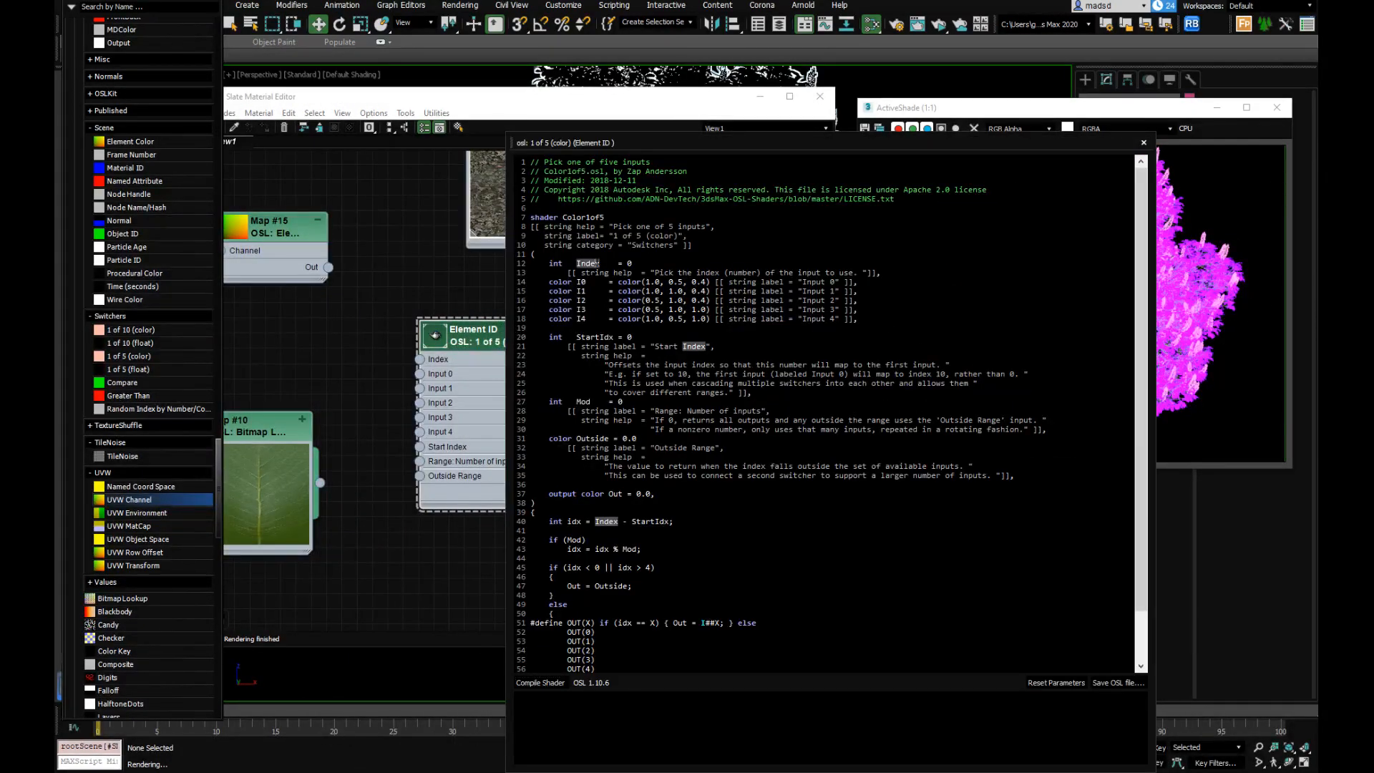
pyautogui.click(555, 263)
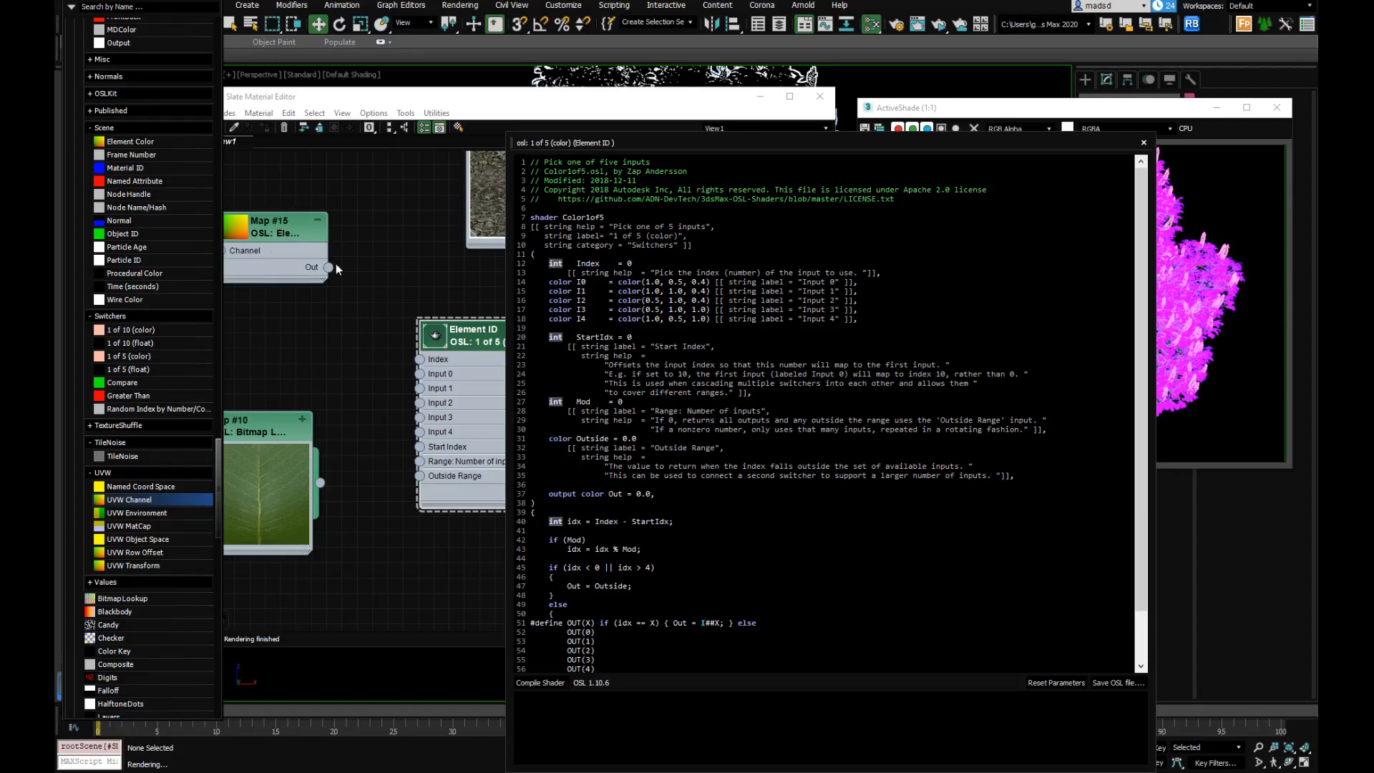
pyautogui.click(1143, 143)
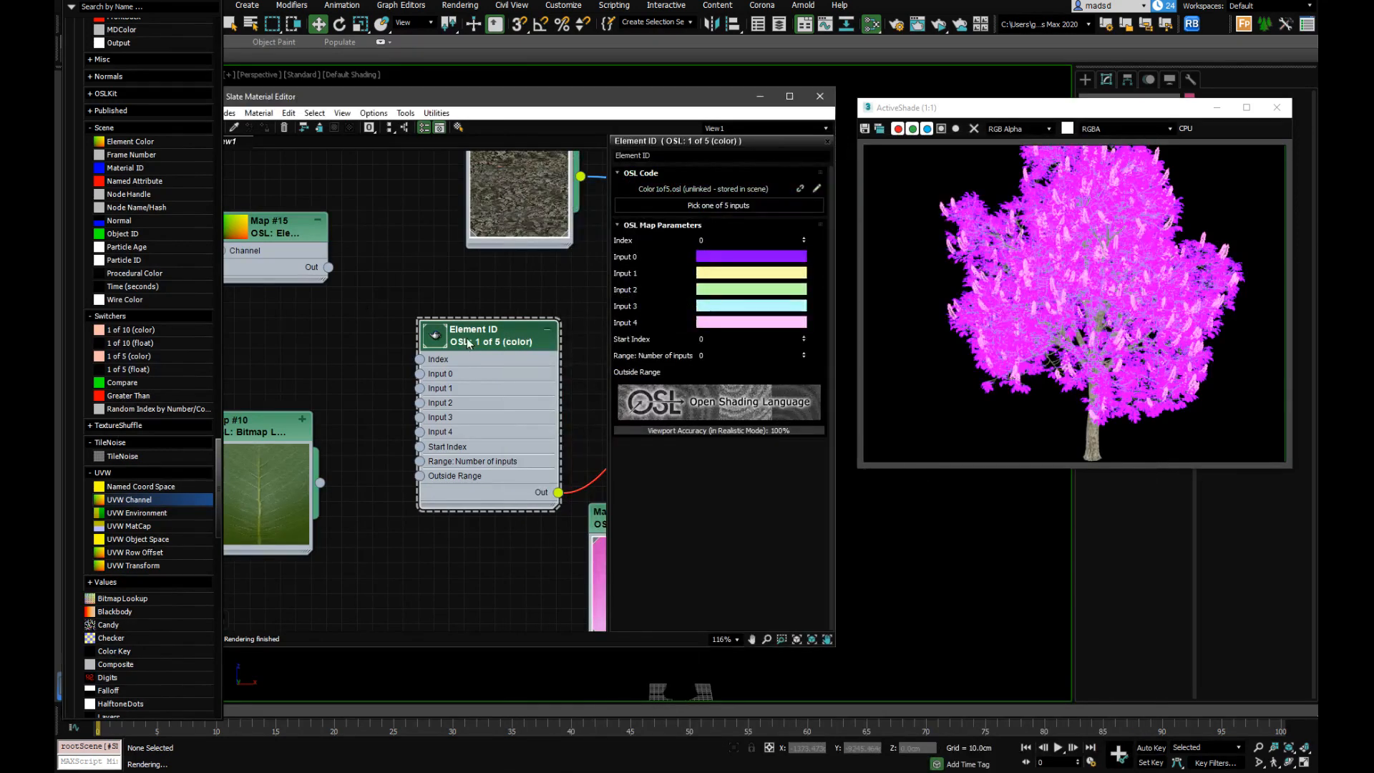
# Reposition the Element ID switcher slightly higher and bring the Element Color node closer to it
pyautogui.moveTo(466, 339); pyautogui.dragTo(451, 324)
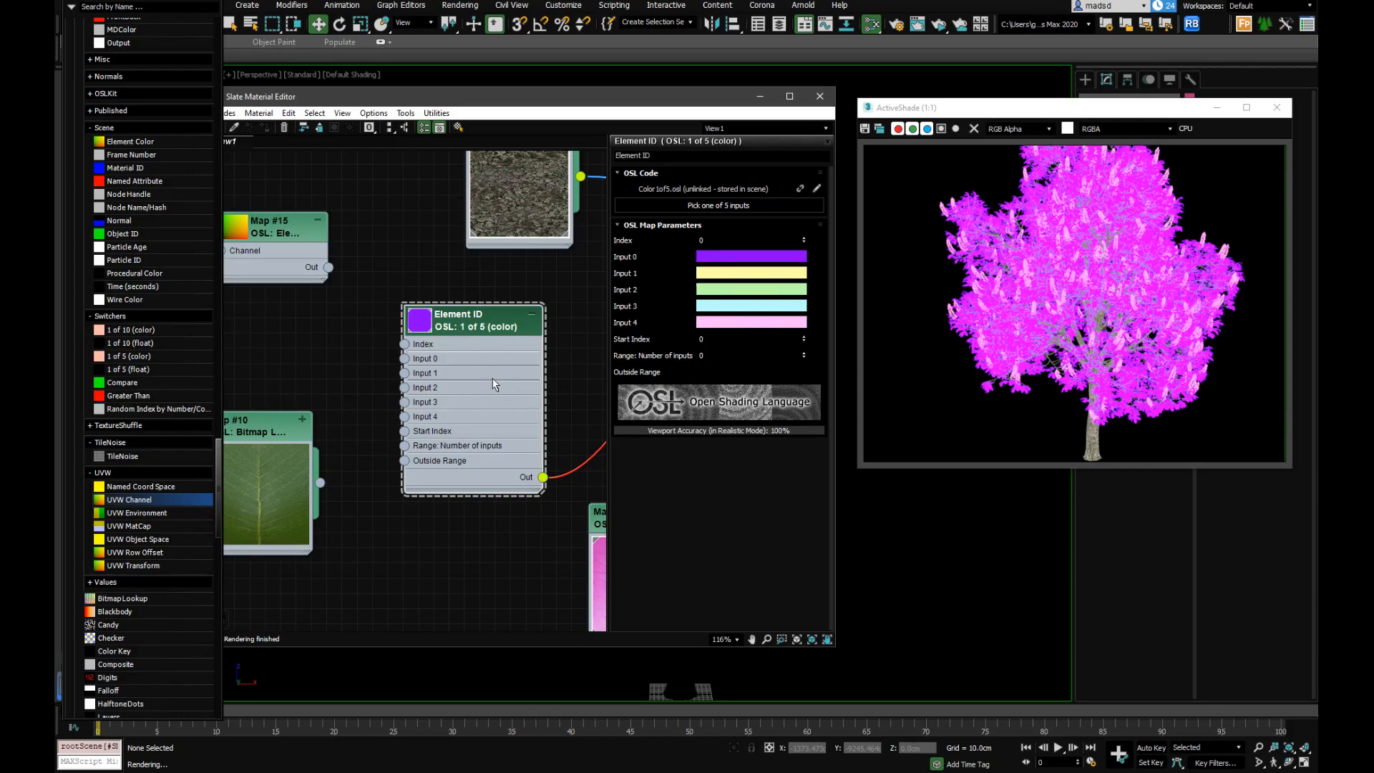
pyautogui.moveTo(442, 310); pyautogui.dragTo(440, 294)
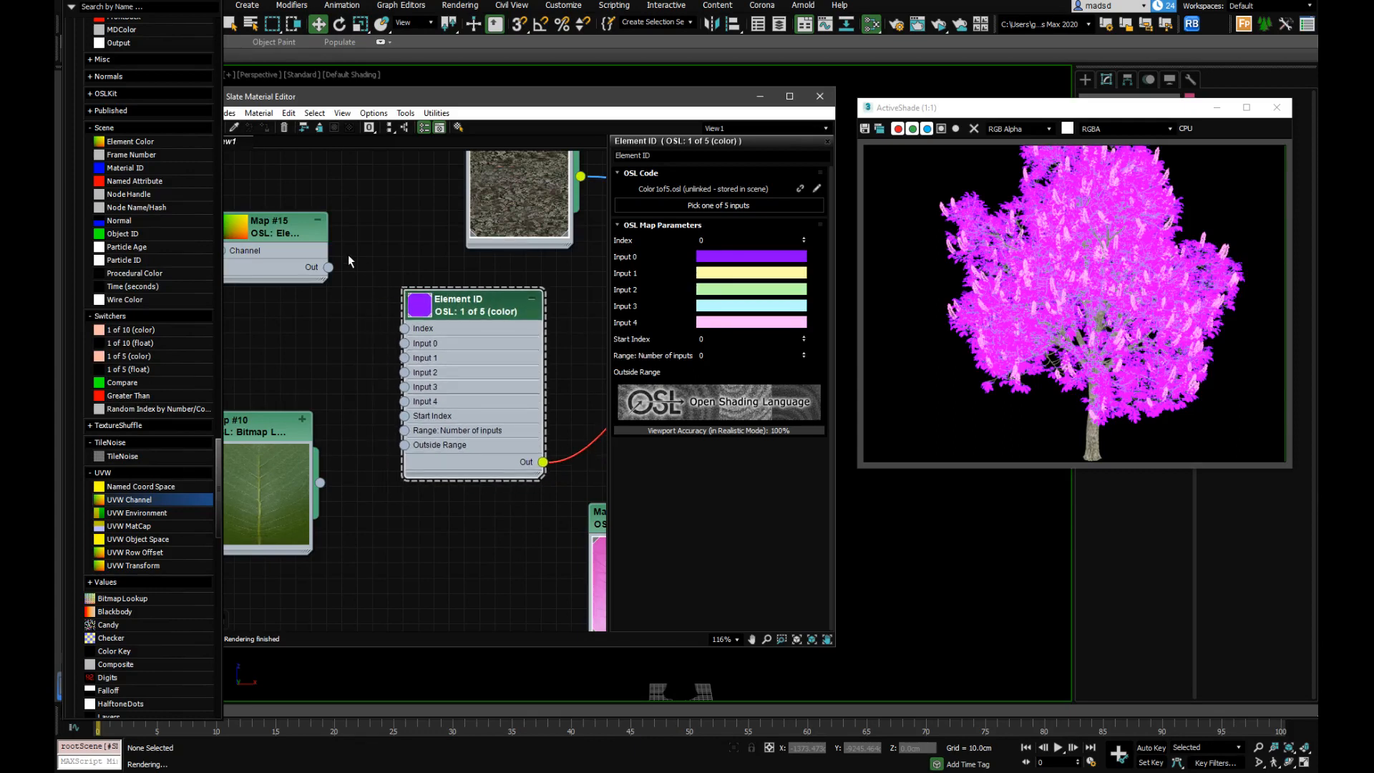
pyautogui.moveTo(285, 232); pyautogui.dragTo(319, 228)
# Add the line "FOut = Out[0];" before the closing brace of the Element Color map's OSL code
pyautogui.doubleClick(301, 215)
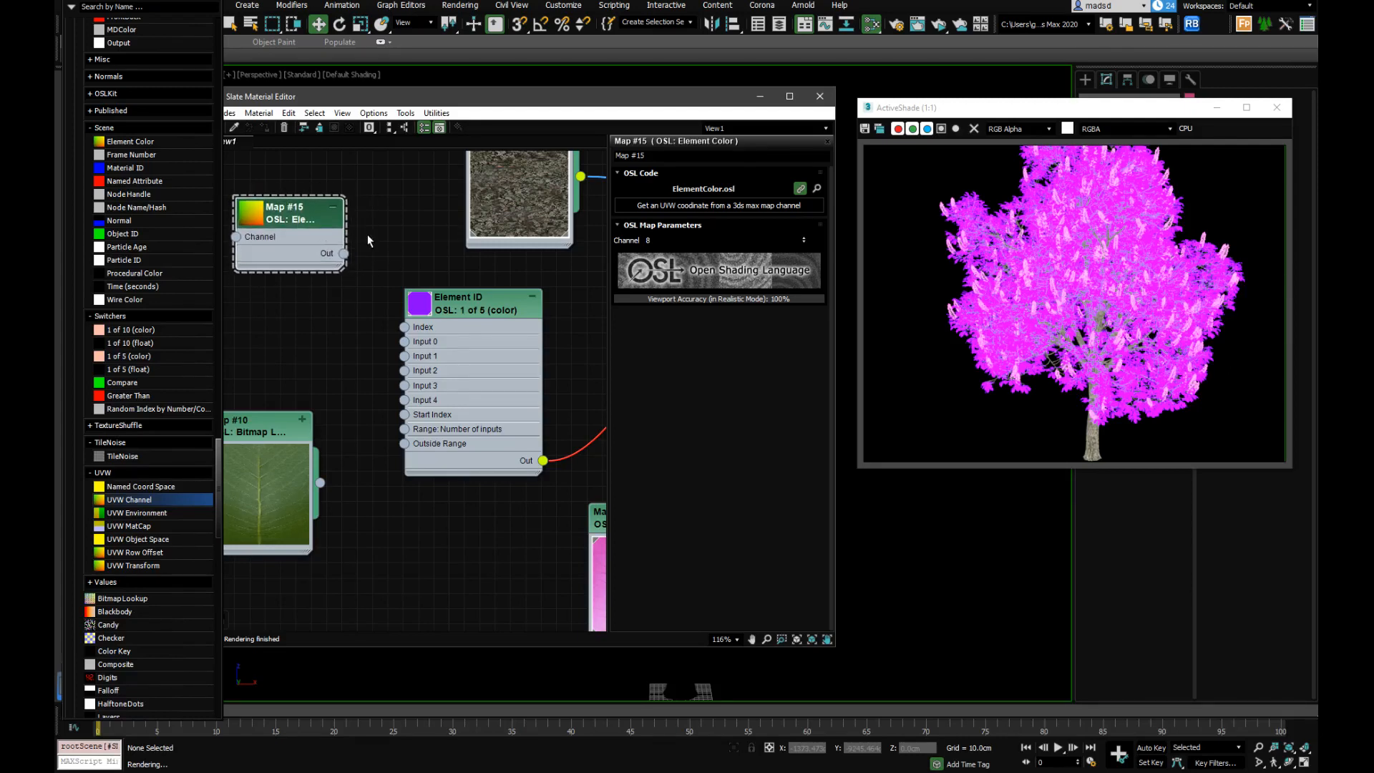
pyautogui.click(801, 189)
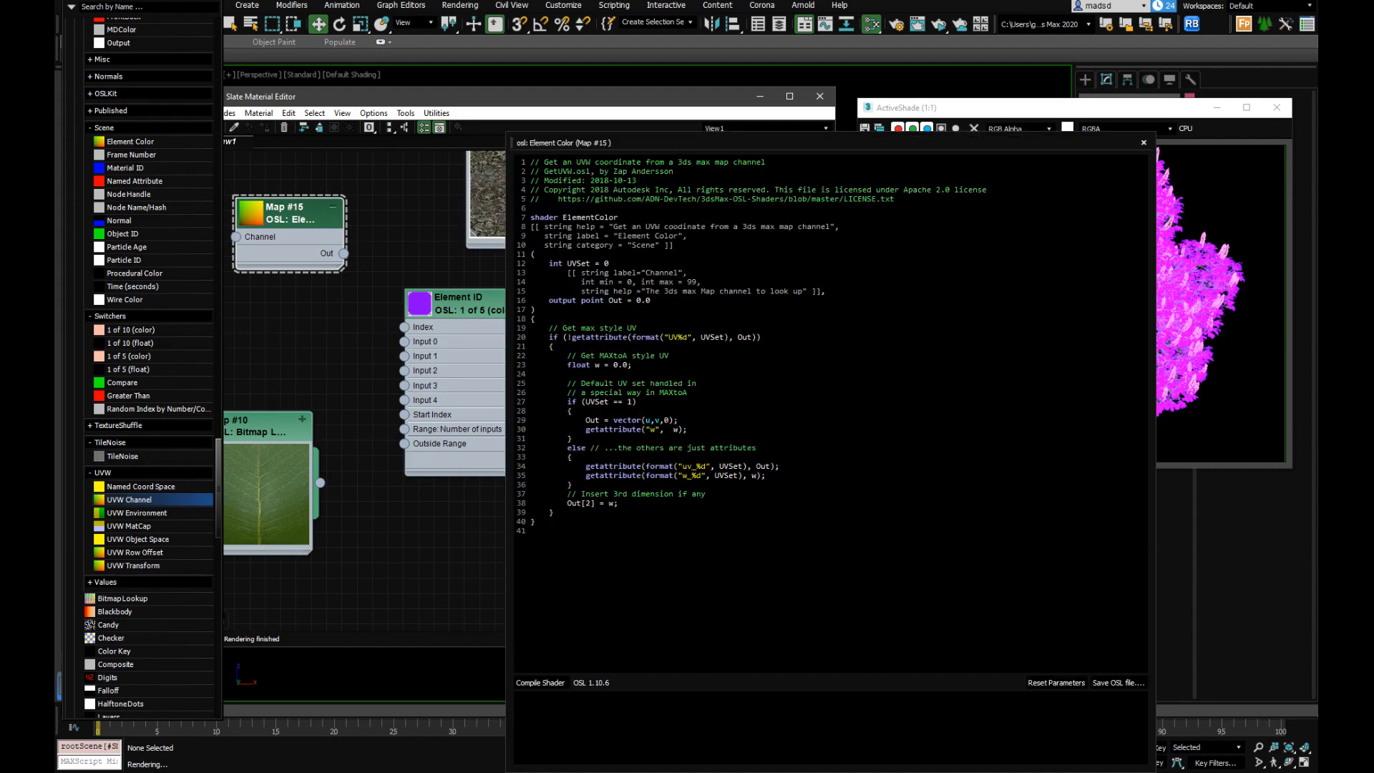
pyautogui.click(552, 513)
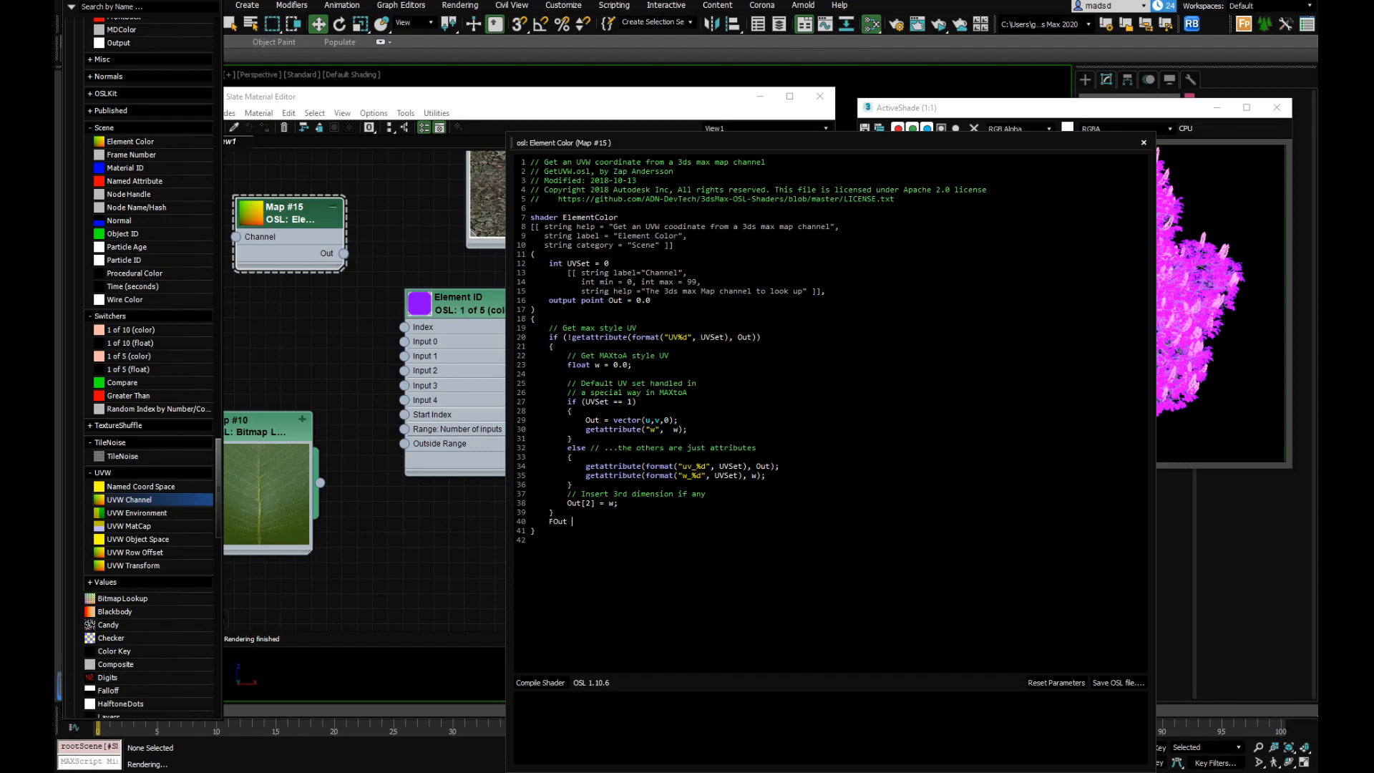
pyautogui.write('FOut = Out[0')
# Declare "output float FOut = 0," after the point output in Element Color's code, add the missing comma after "Out = 0.0", and compile the shader
pyautogui.press('Up')
pyautogui.press('Up')
pyautogui.press('Up')
pyautogui.press('Up')
pyautogui.press('Up')
pyautogui.press('Up')
pyautogui.press('Up')
pyautogui.press('Up')
pyautogui.press('Return')
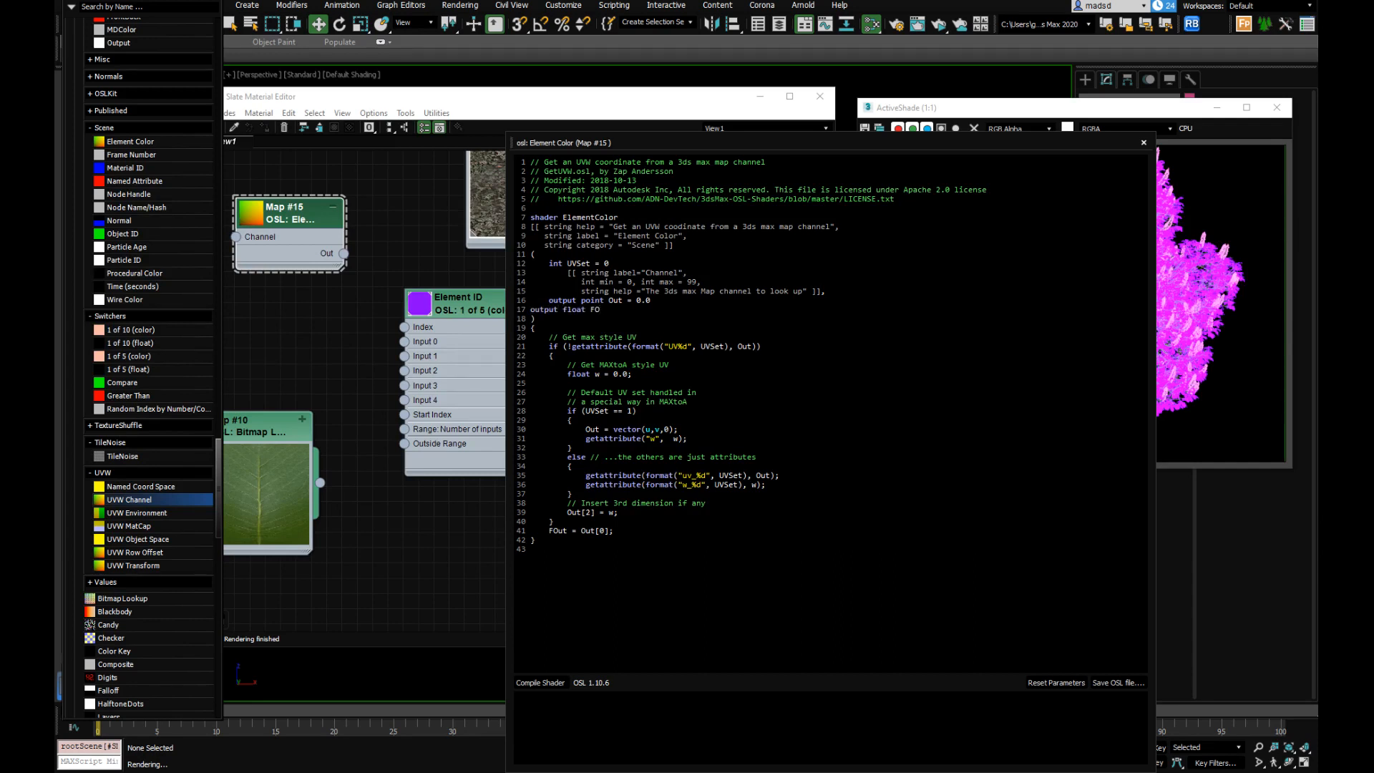
pyautogui.write('ut = 0,')
pyautogui.click(540, 682)
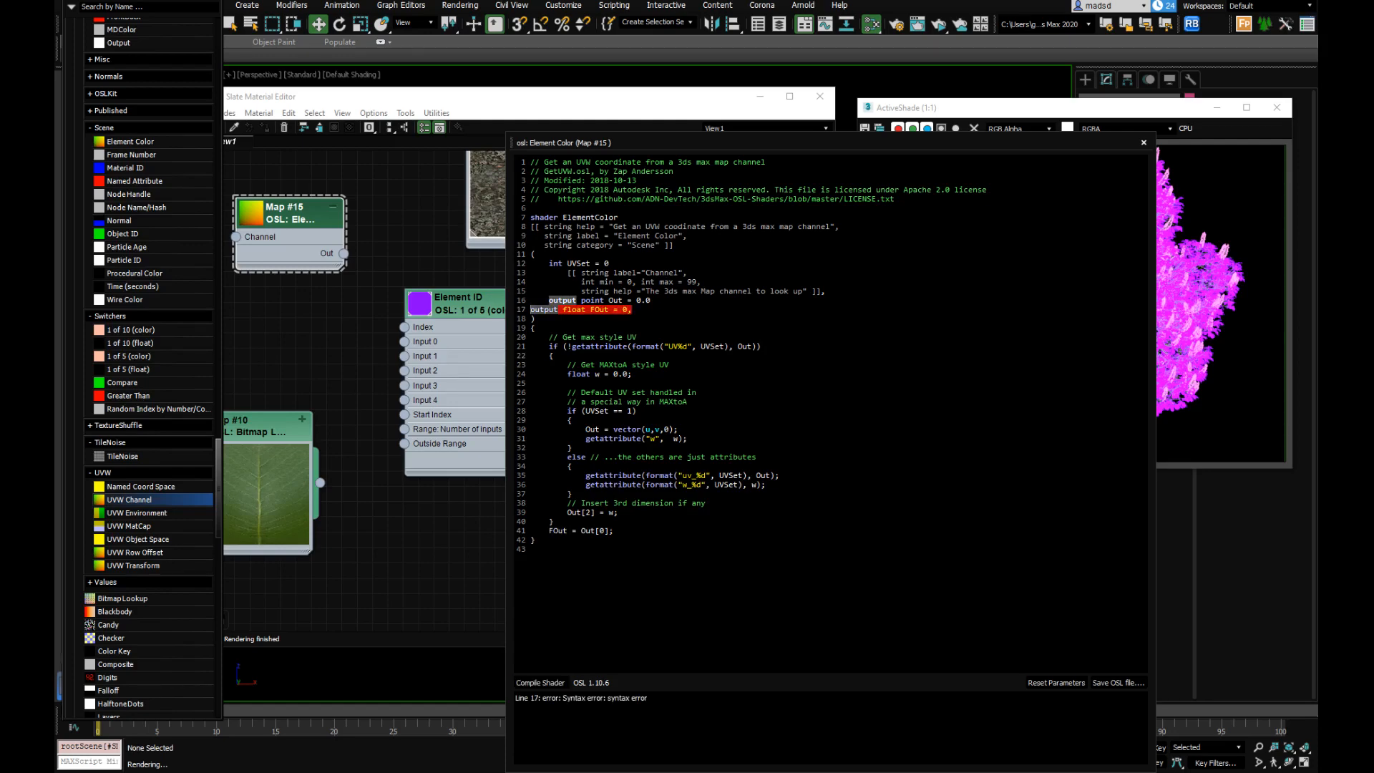
pyautogui.click(650, 300)
pyautogui.click(541, 682)
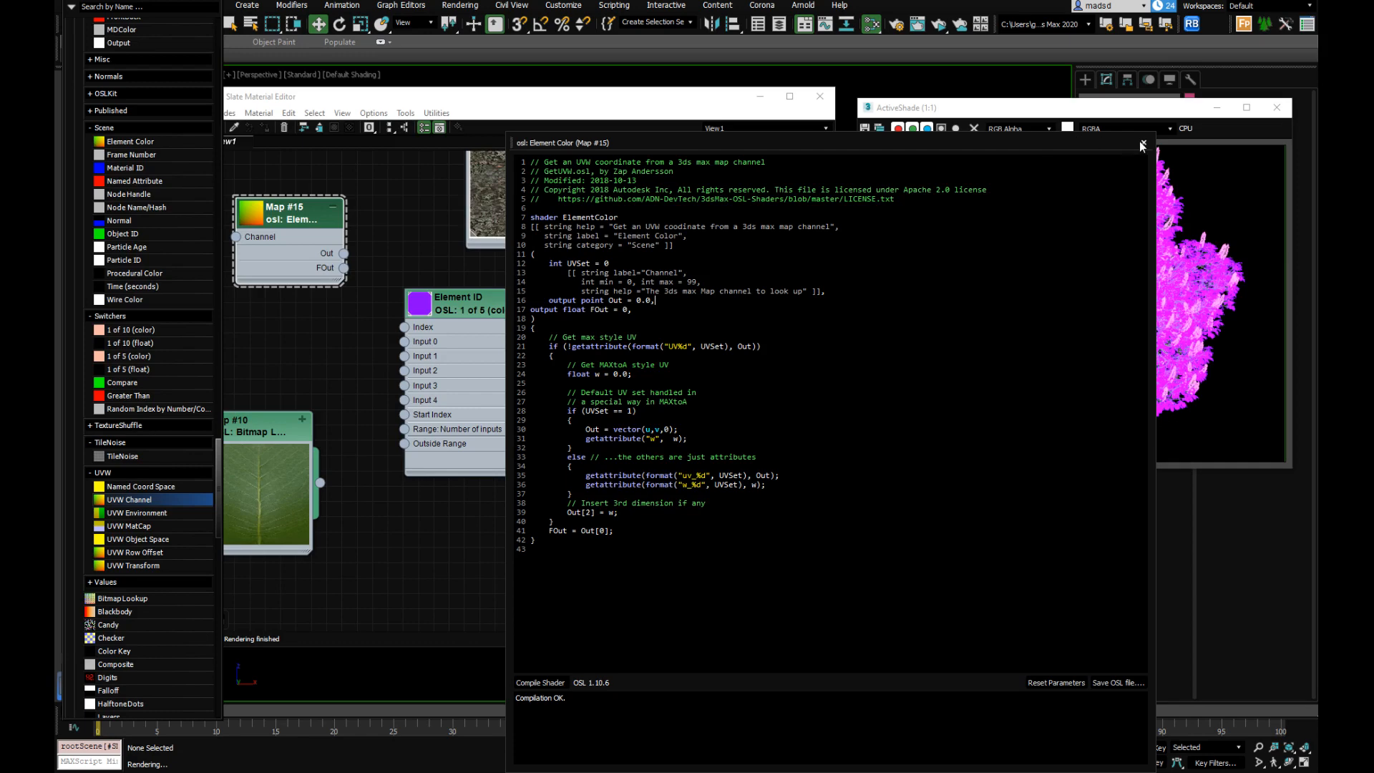
pyautogui.click(1143, 144)
# Wire Element Color's FOut output directly into the Element ID switcher's Index input
pyautogui.moveTo(344, 268); pyautogui.dragTo(400, 330)
pyautogui.click(379, 309)
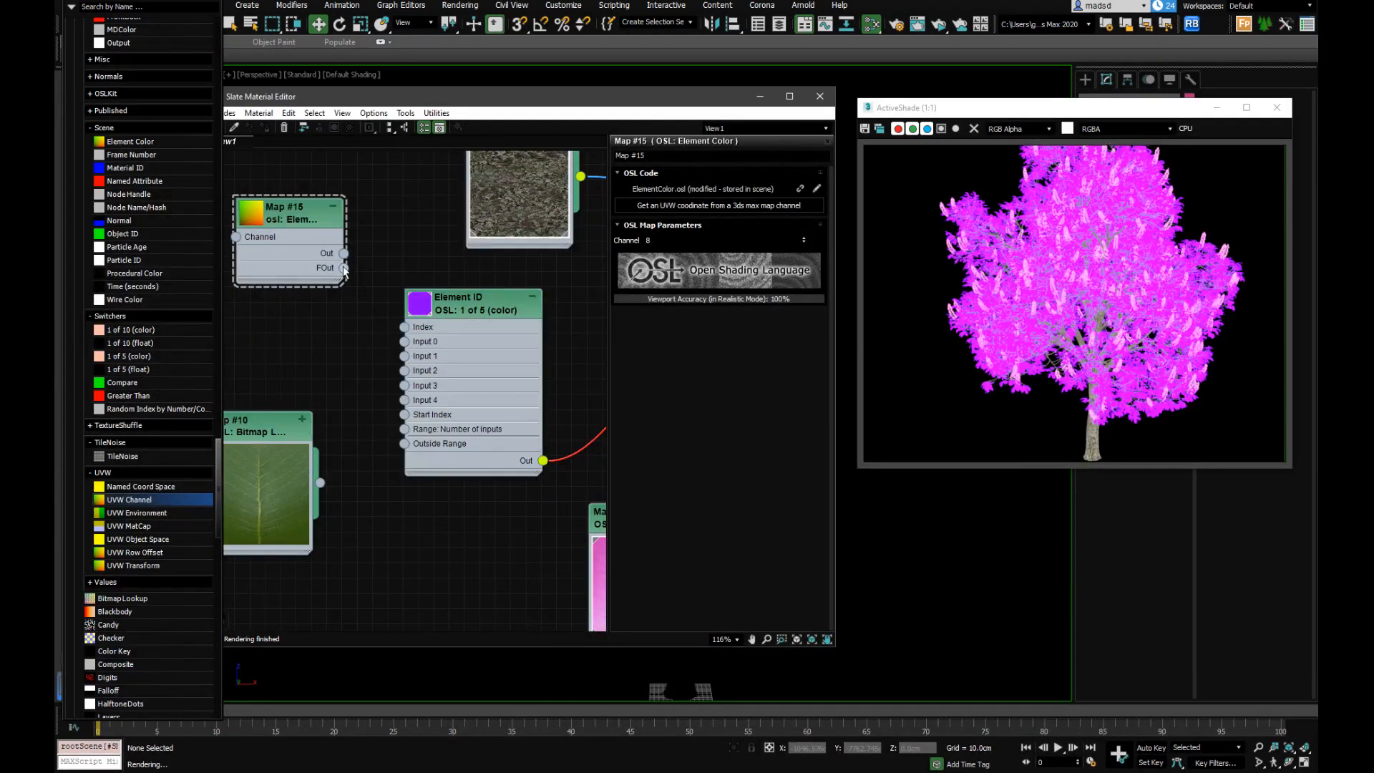
pyautogui.moveTo(344, 268); pyautogui.dragTo(492, 344)
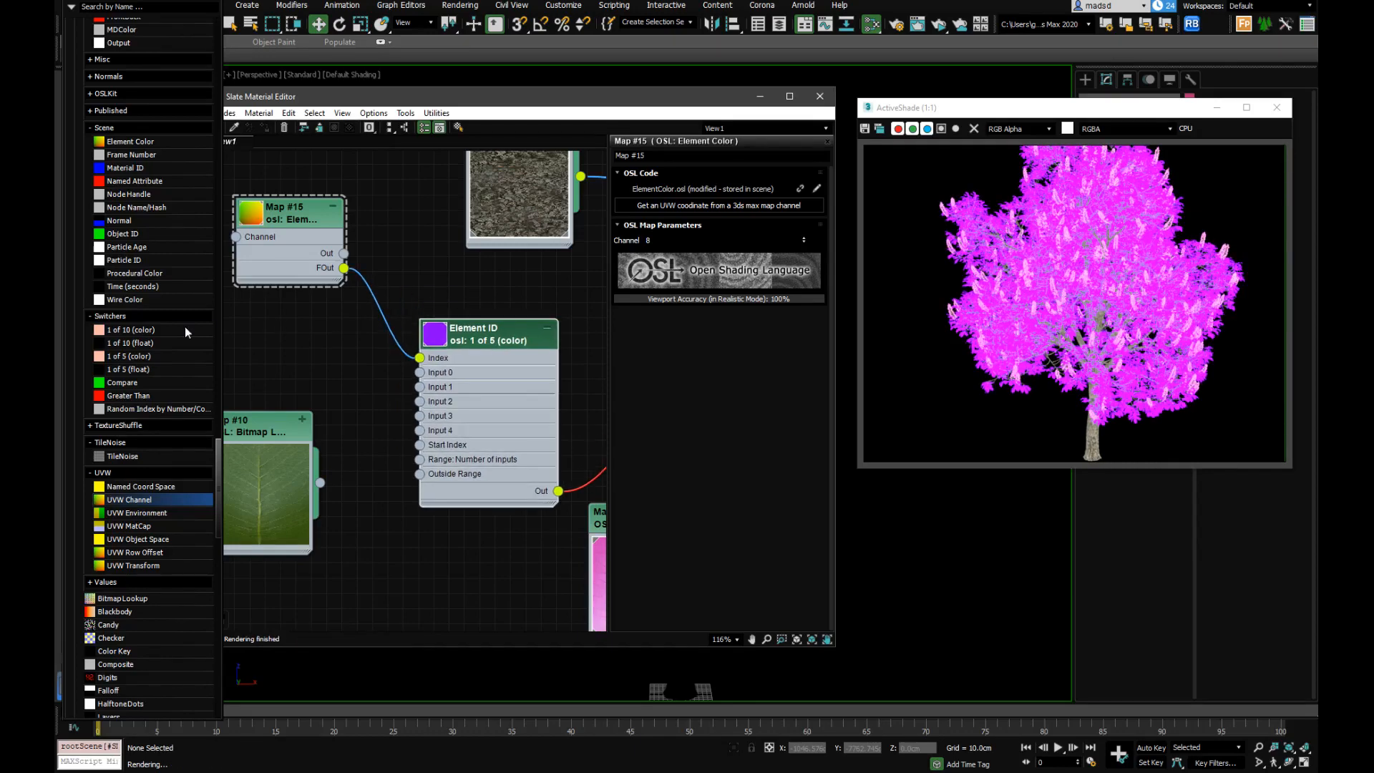
# Insert a float Range/Remapper node between Element Color's FOut and Element ID's Index, and arrange the nodes so they no longer overlap
pyautogui.scroll(6, 146, 377)
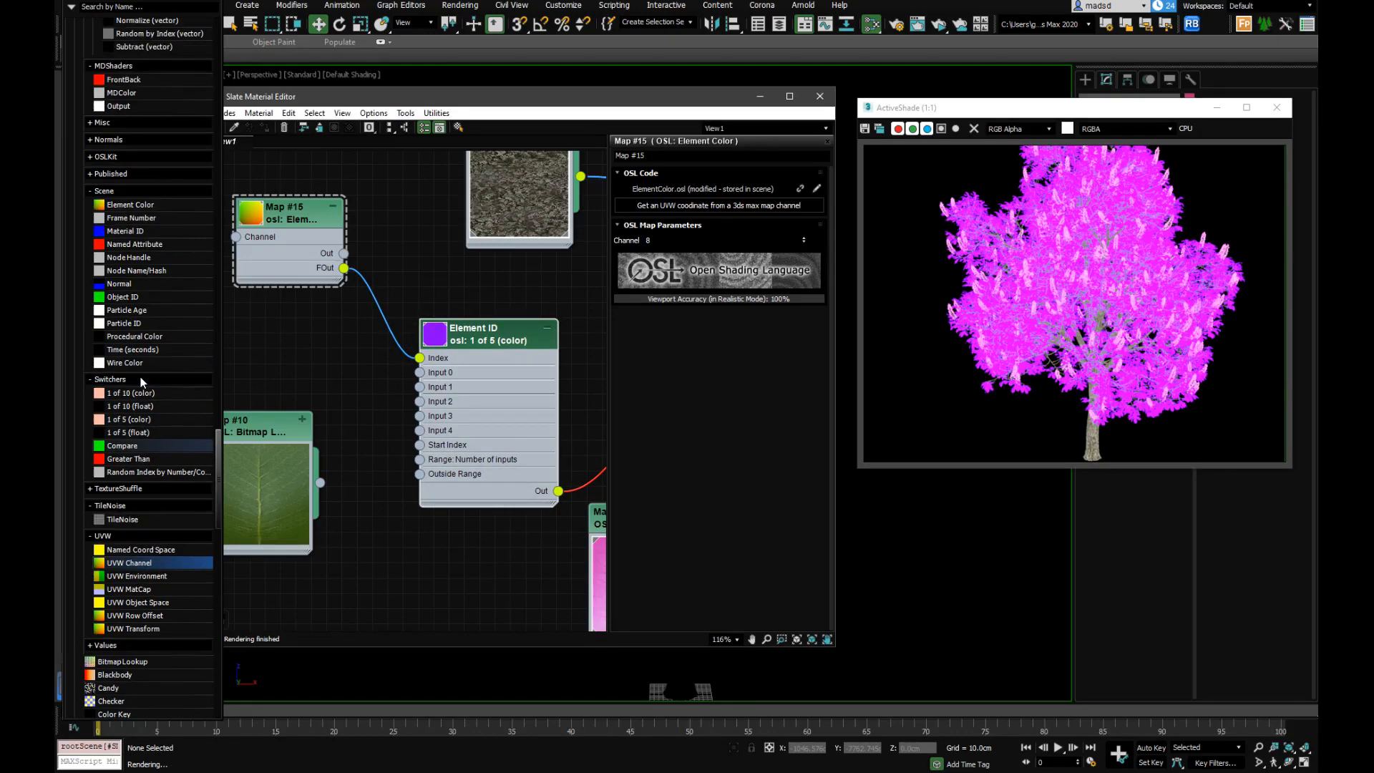
pyautogui.scroll(12, 134, 300)
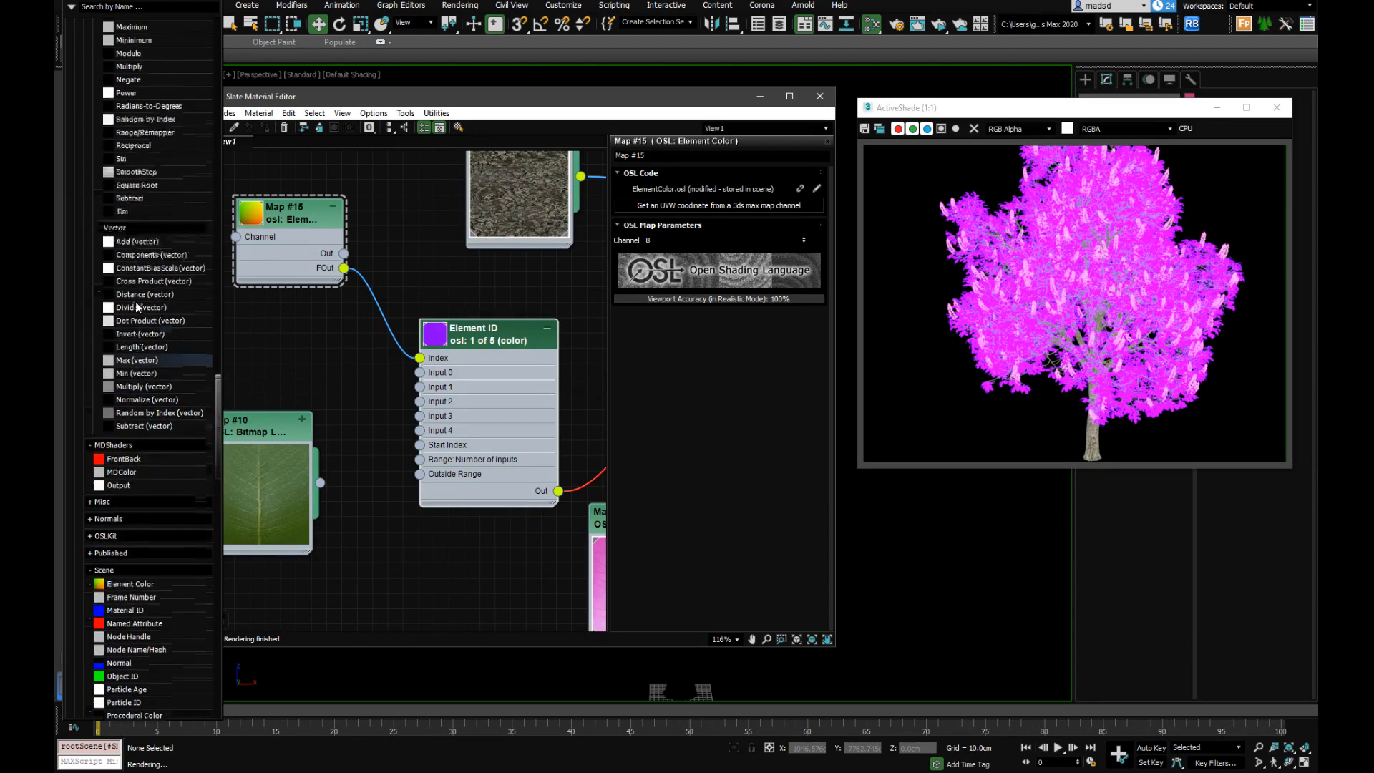
pyautogui.scroll(-1, 135, 302)
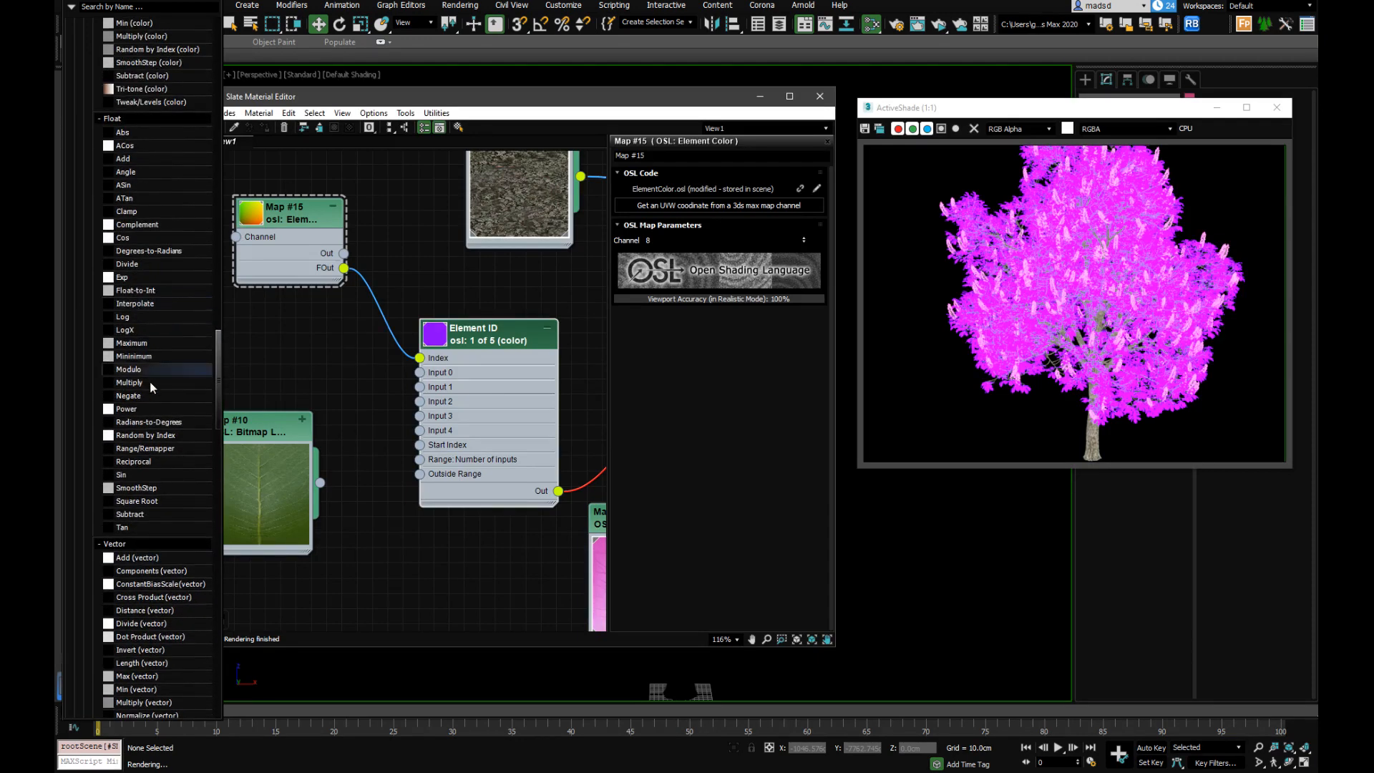
pyautogui.moveTo(151, 448); pyautogui.dragTo(403, 255)
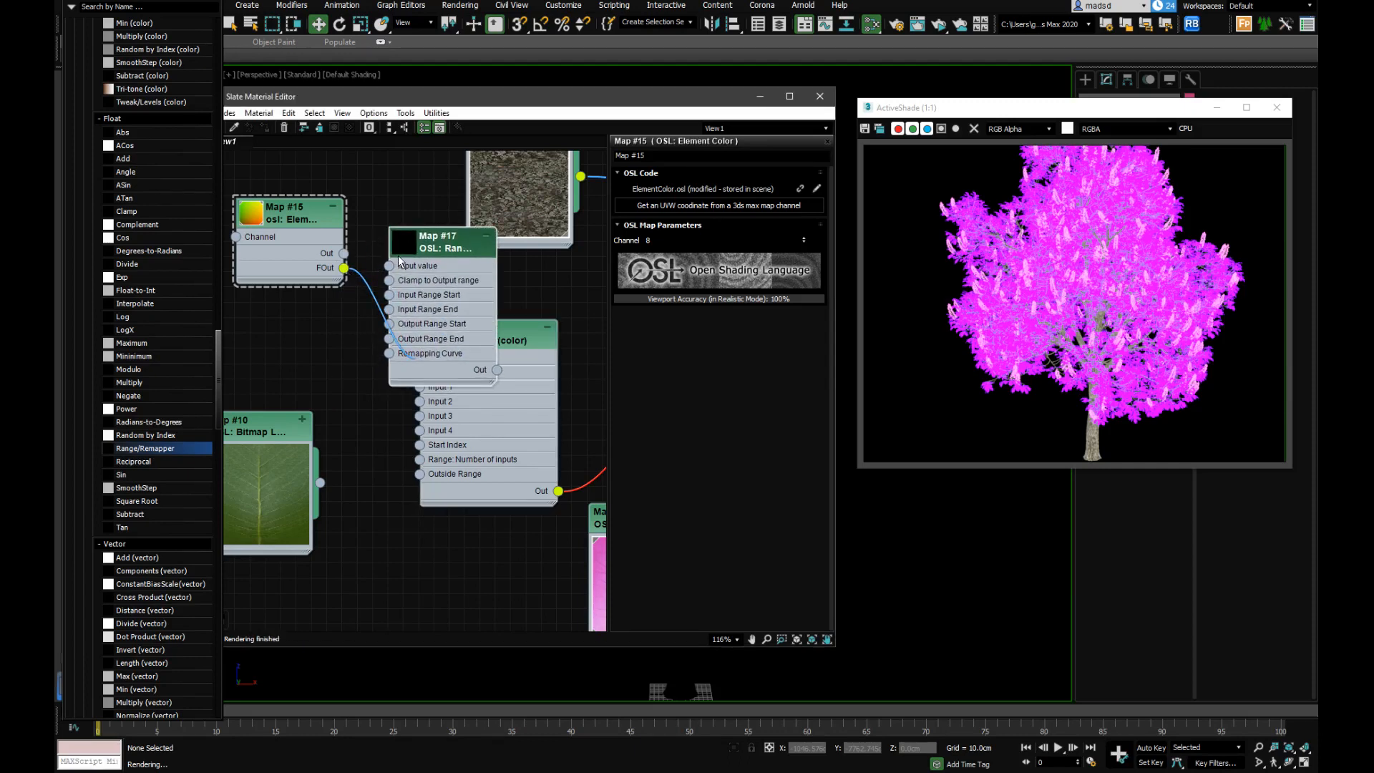
pyautogui.moveTo(343, 269); pyautogui.dragTo(389, 266)
pyautogui.moveTo(453, 324); pyautogui.dragTo(422, 231)
pyautogui.moveTo(466, 278); pyautogui.dragTo(414, 359)
pyautogui.scroll(-2, 518, 404)
pyautogui.moveTo(369, 272); pyautogui.dragTo(260, 263)
pyautogui.moveTo(417, 240); pyautogui.dragTo(341, 252)
# Raise the Range/Remapper's Output Range End to about 6.882
pyautogui.doubleClick(370, 240)
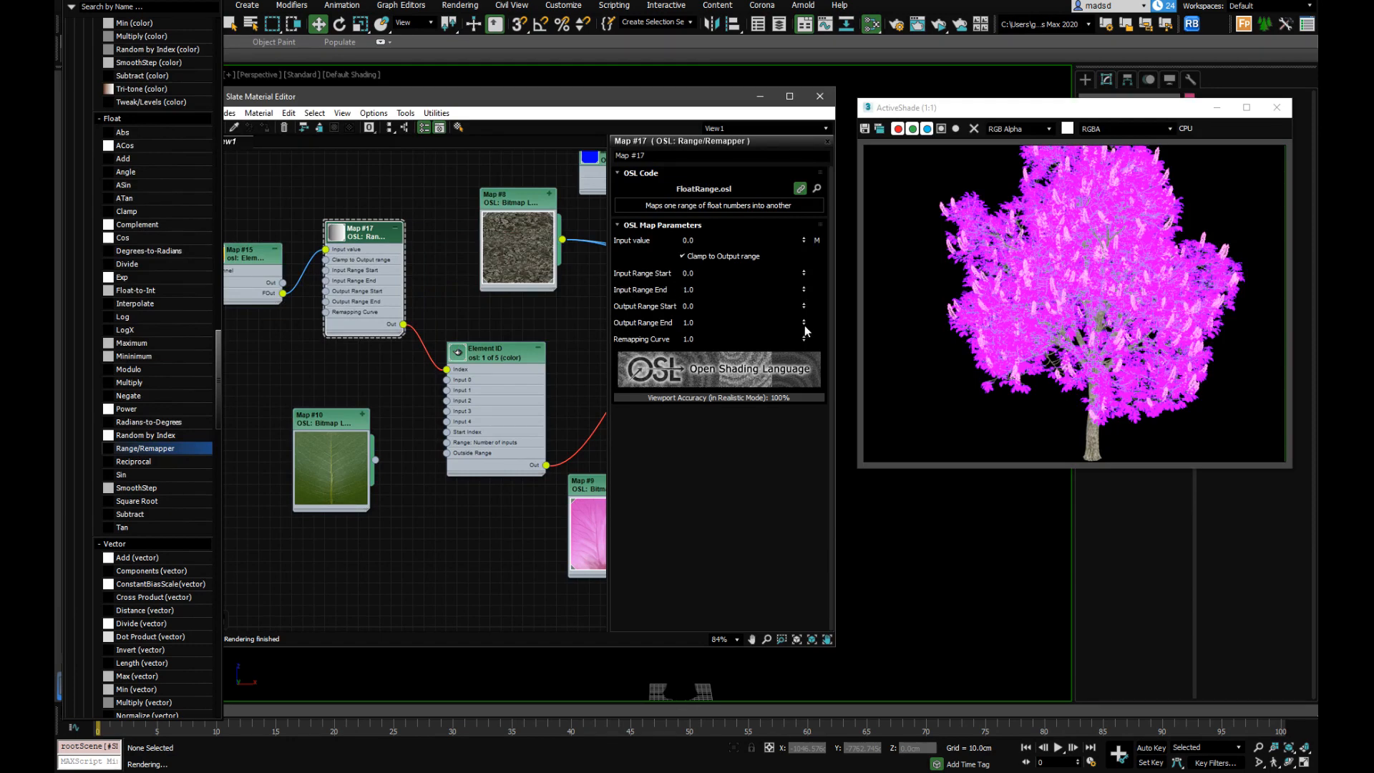
pyautogui.moveTo(805, 323); pyautogui.dragTo(799, 194)
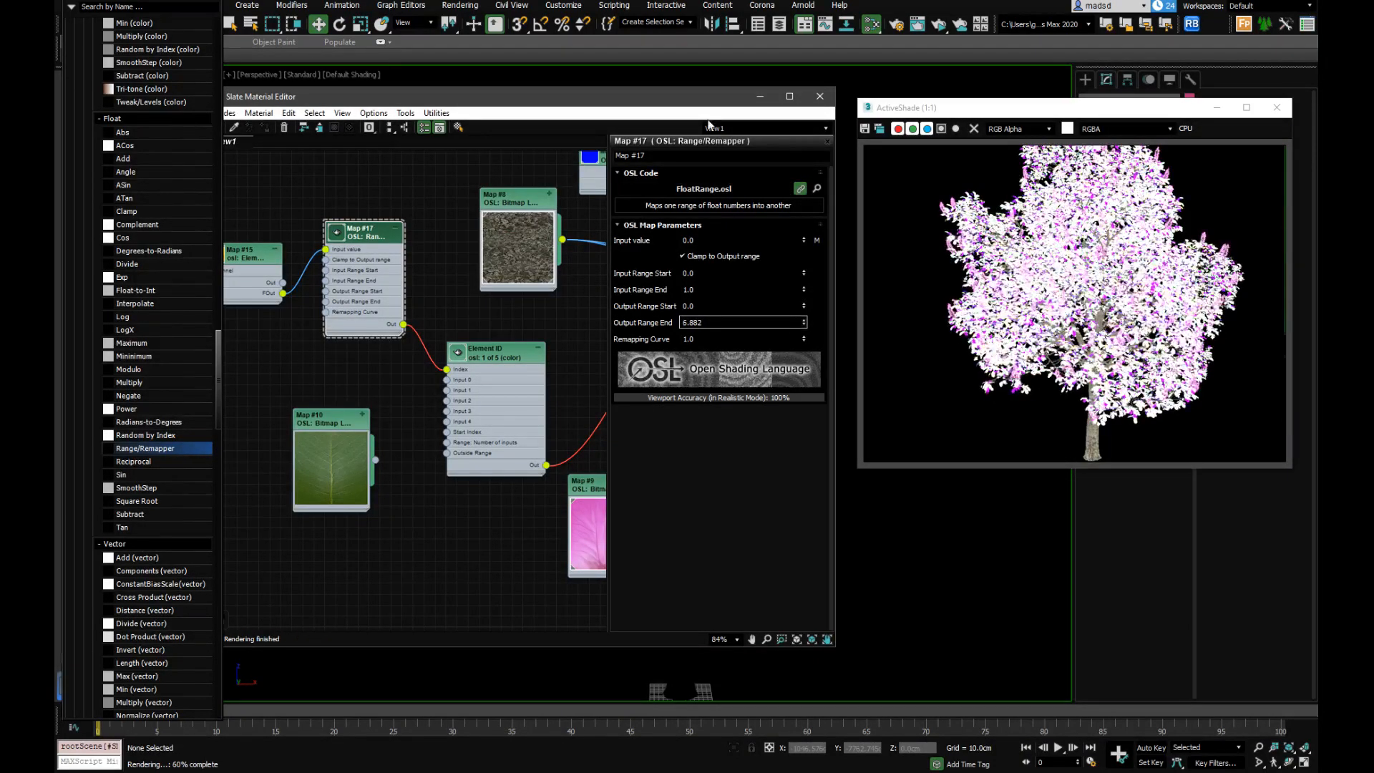
# Open the environment settings and switch the scene's exposure control to Physical Camera Exposure Control
pyautogui.moveTo(700, 100); pyautogui.dragTo(641, 136)
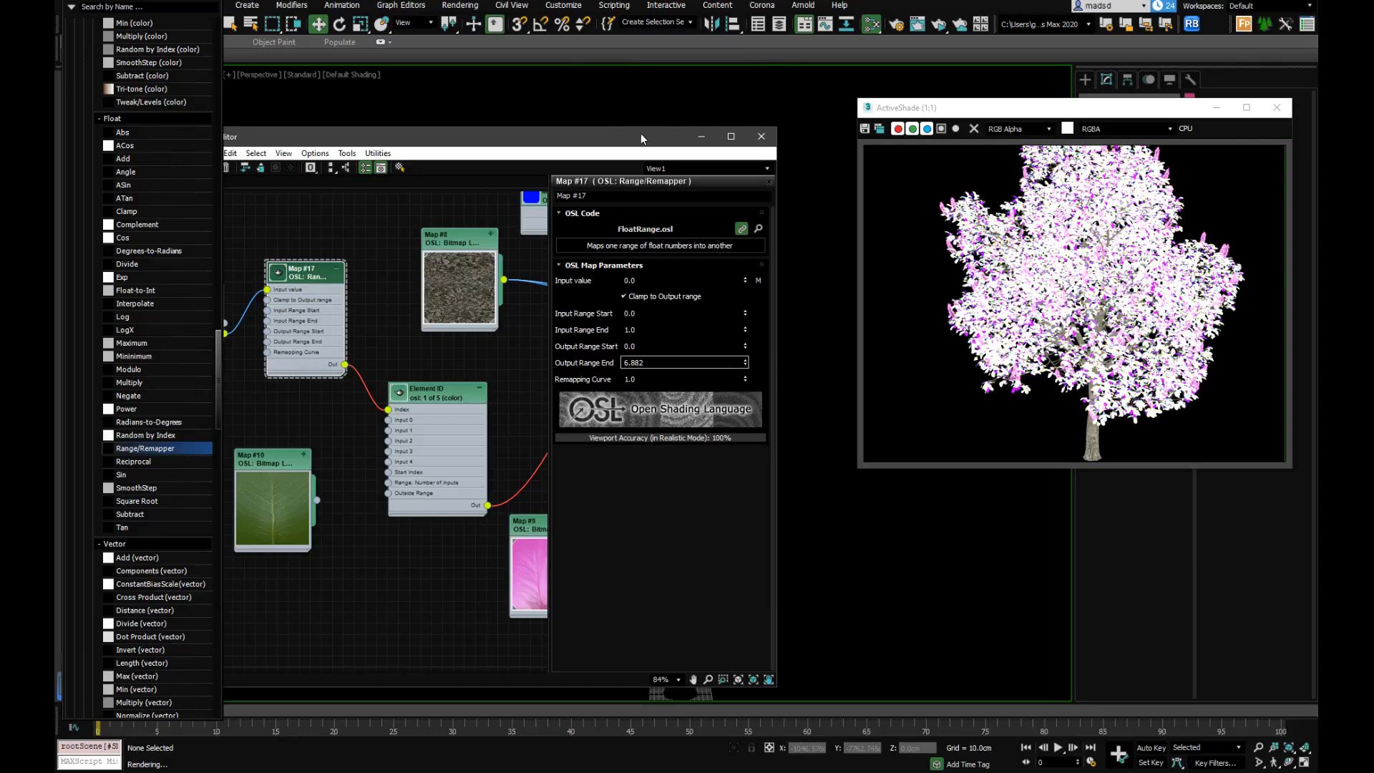
pyautogui.click(471, 7)
pyautogui.click(491, 175)
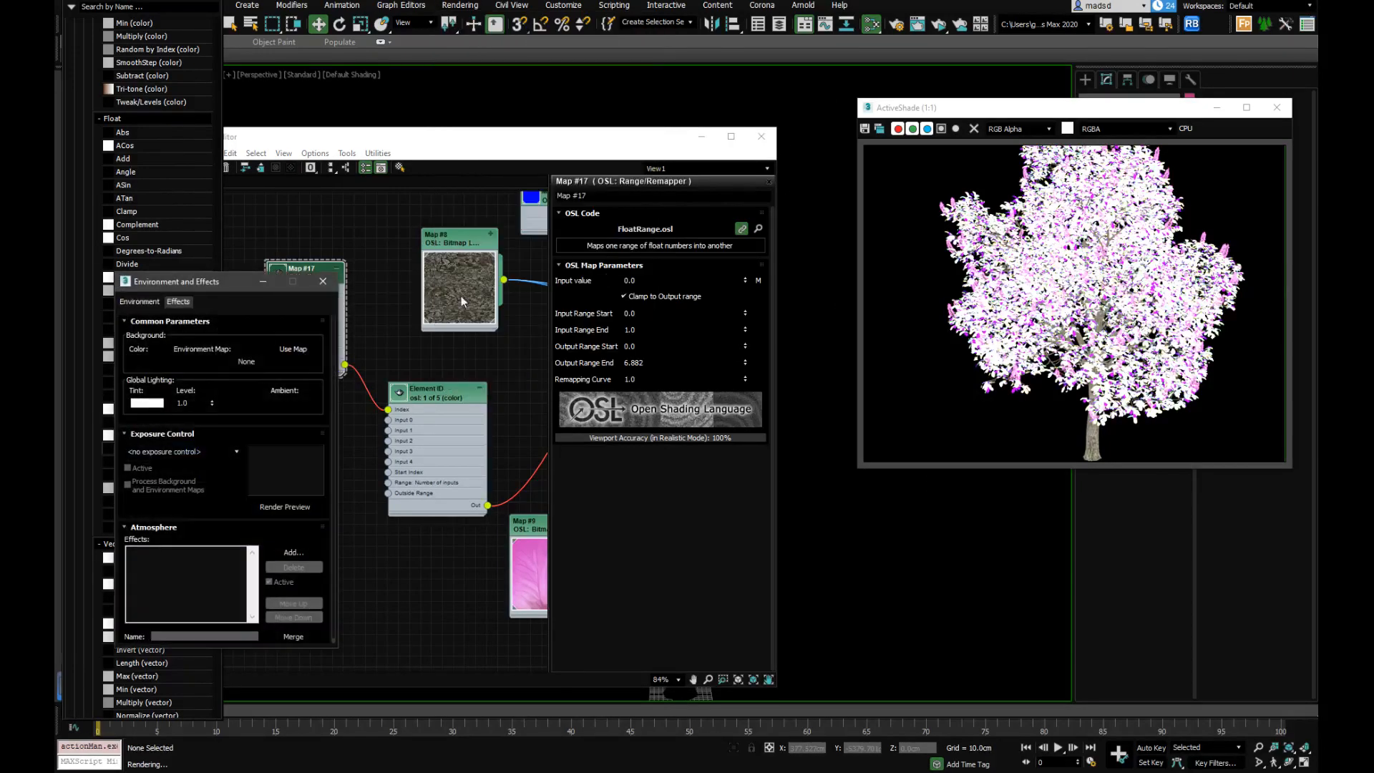
pyautogui.moveTo(215, 289); pyautogui.dragTo(602, 118)
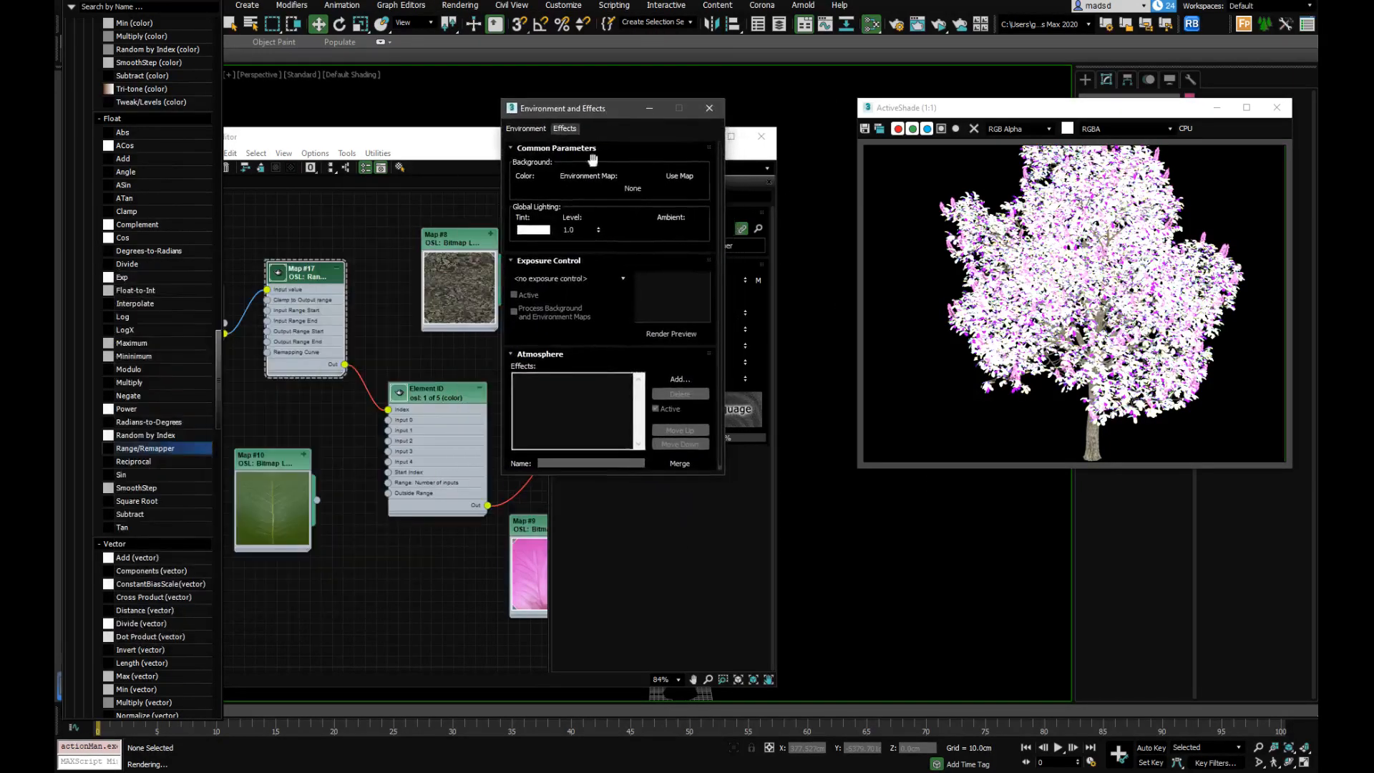
pyautogui.click(561, 281)
pyautogui.click(539, 324)
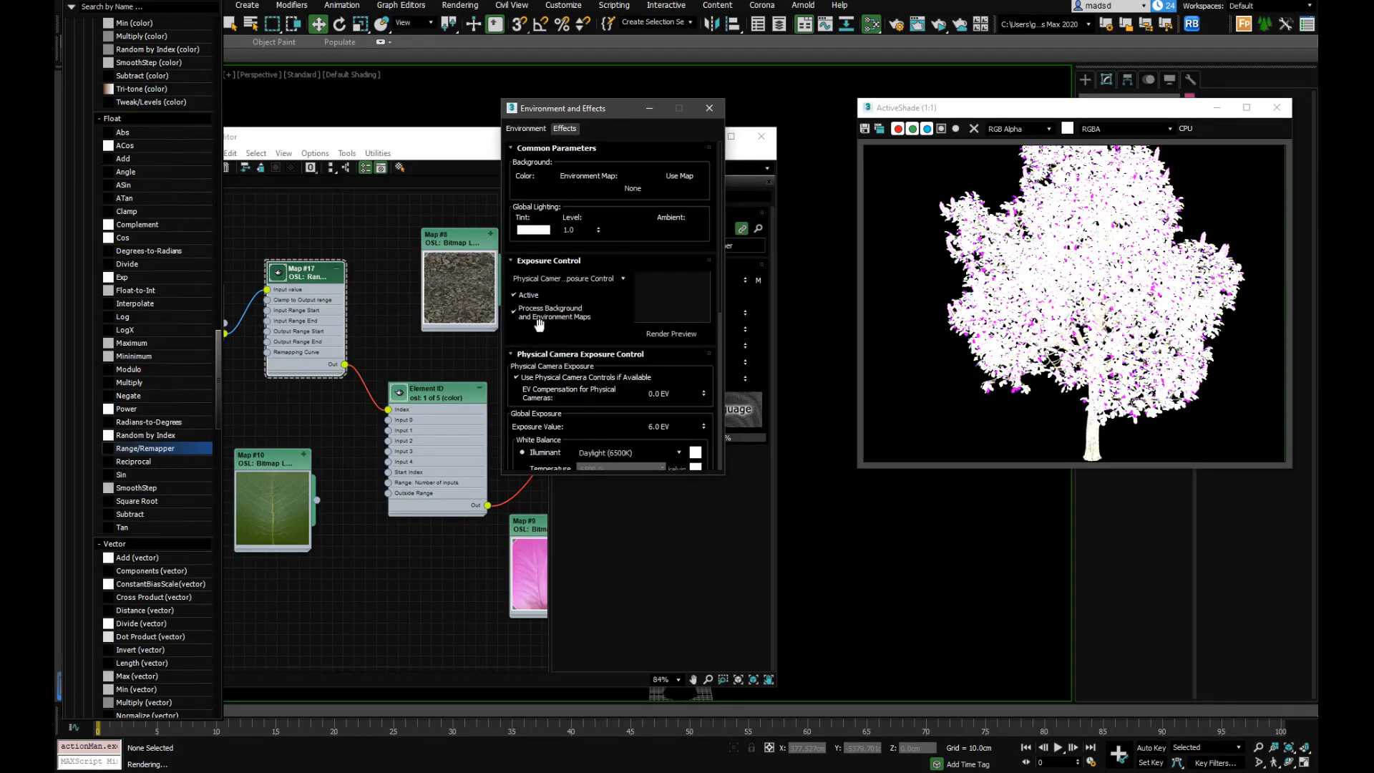
# Set the EV compensation to about 0.127 EV and the global Exposure Value to about 11.662 EV, and close the environment settings
pyautogui.scroll(-2, 539, 324)
pyautogui.moveTo(704, 363); pyautogui.dragTo(694, 314)
pyautogui.moveTo(705, 396); pyautogui.dragTo(698, 348)
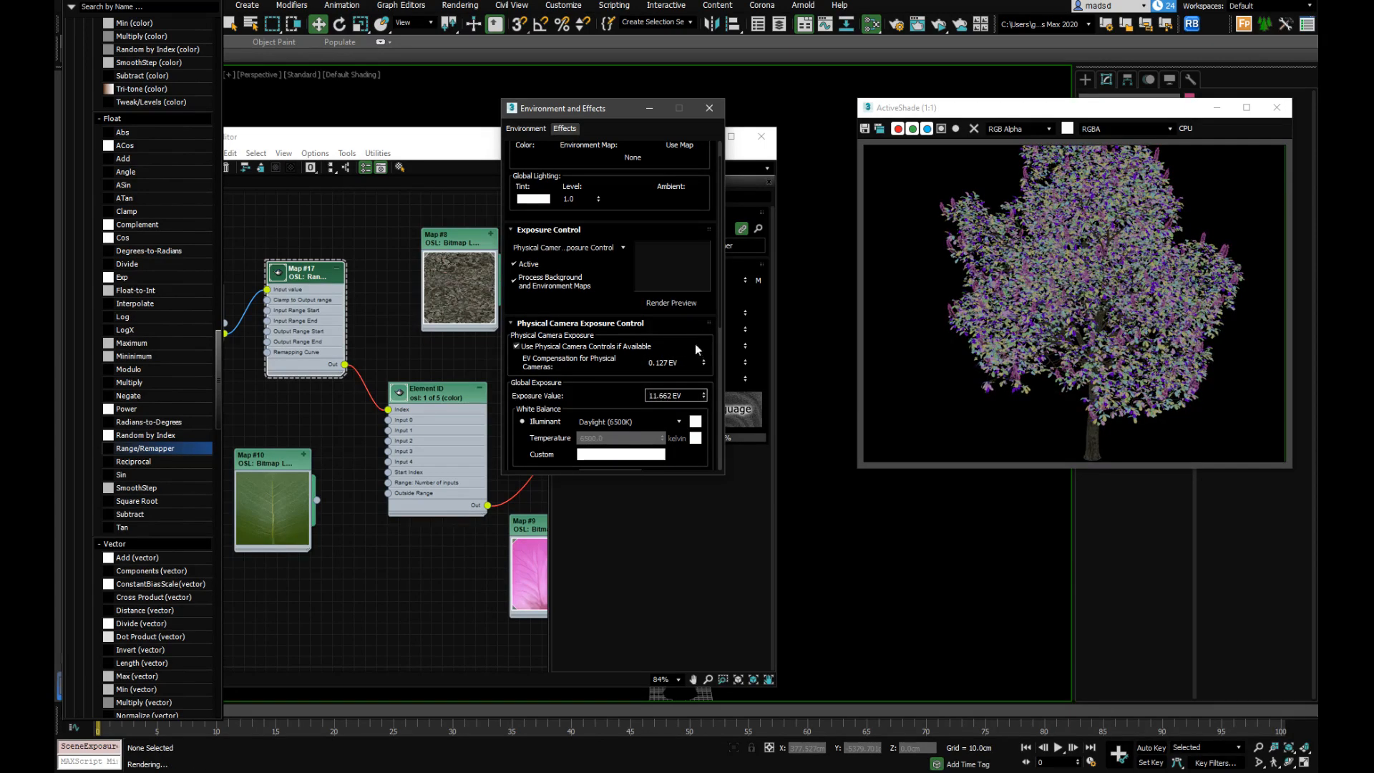
pyautogui.click(709, 108)
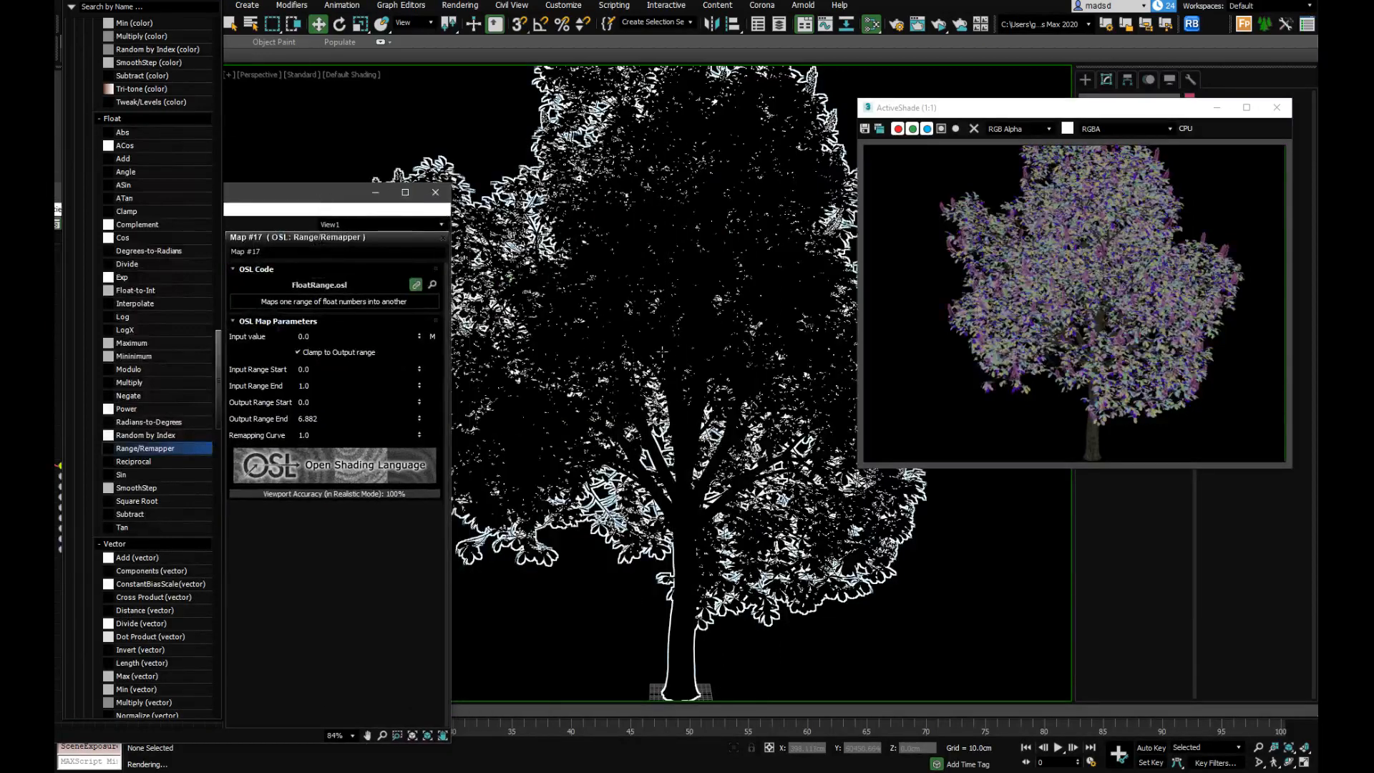
# Examine the leaf colors close up in the ActiveShade render, and bring the material node graph back into view
pyautogui.scroll(10, 662, 352)
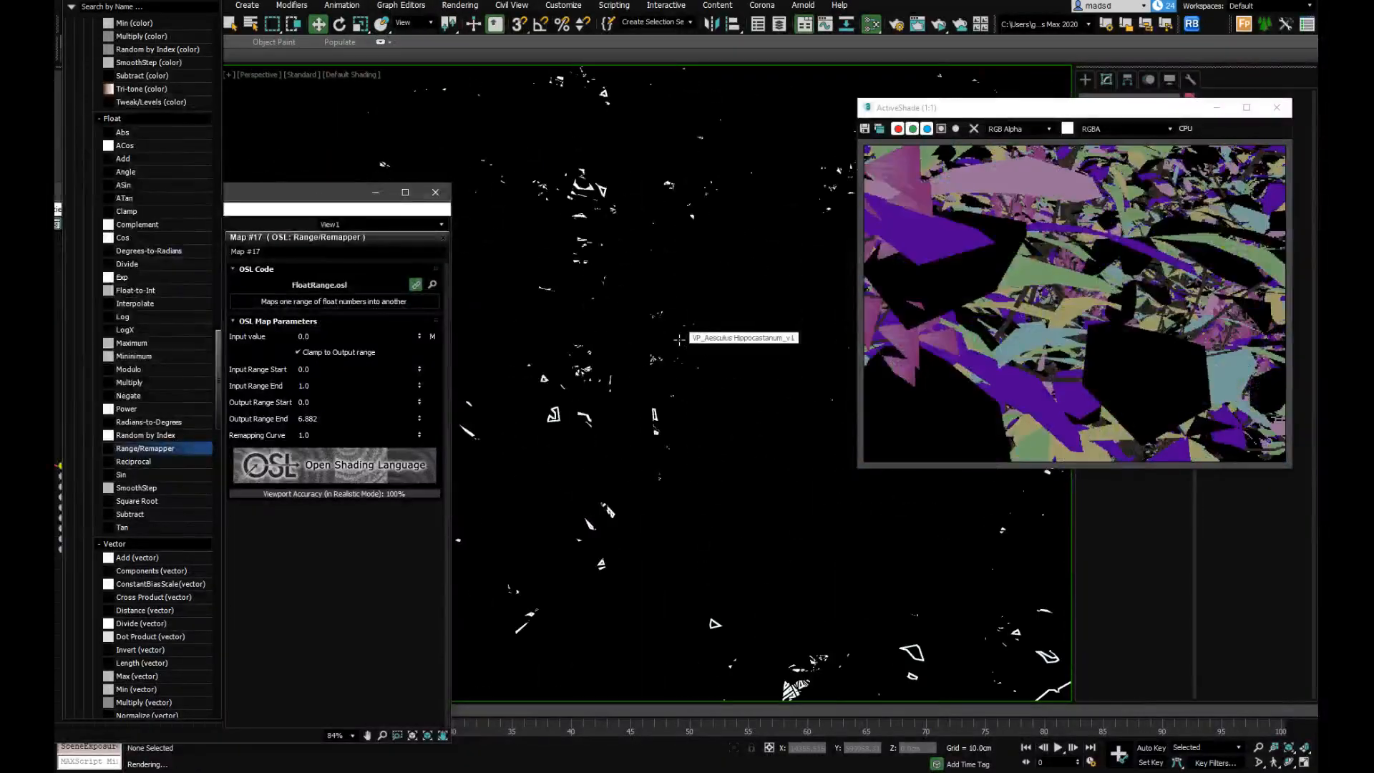
pyautogui.scroll(-8, 679, 341)
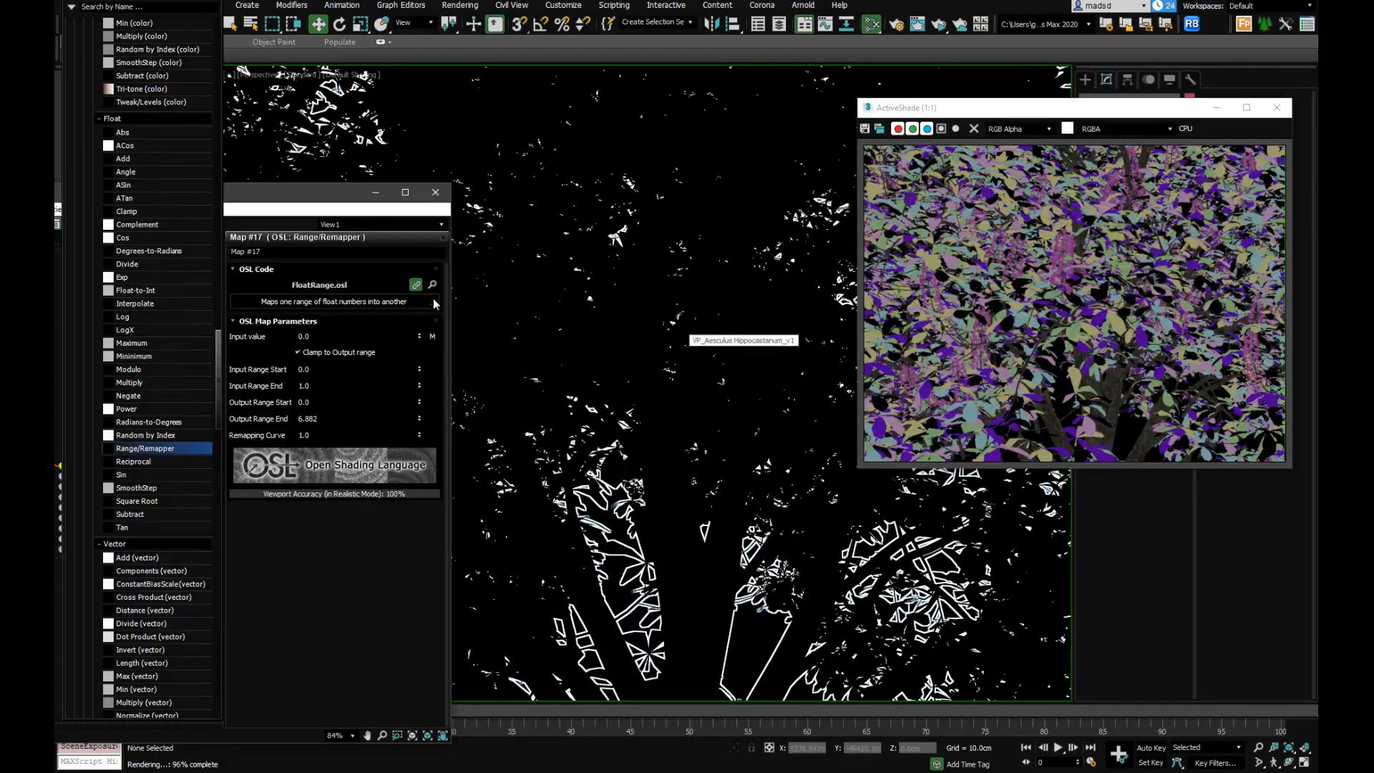
pyautogui.moveTo(322, 188); pyautogui.dragTo(531, 126)
pyautogui.scroll(-5, 272, 340)
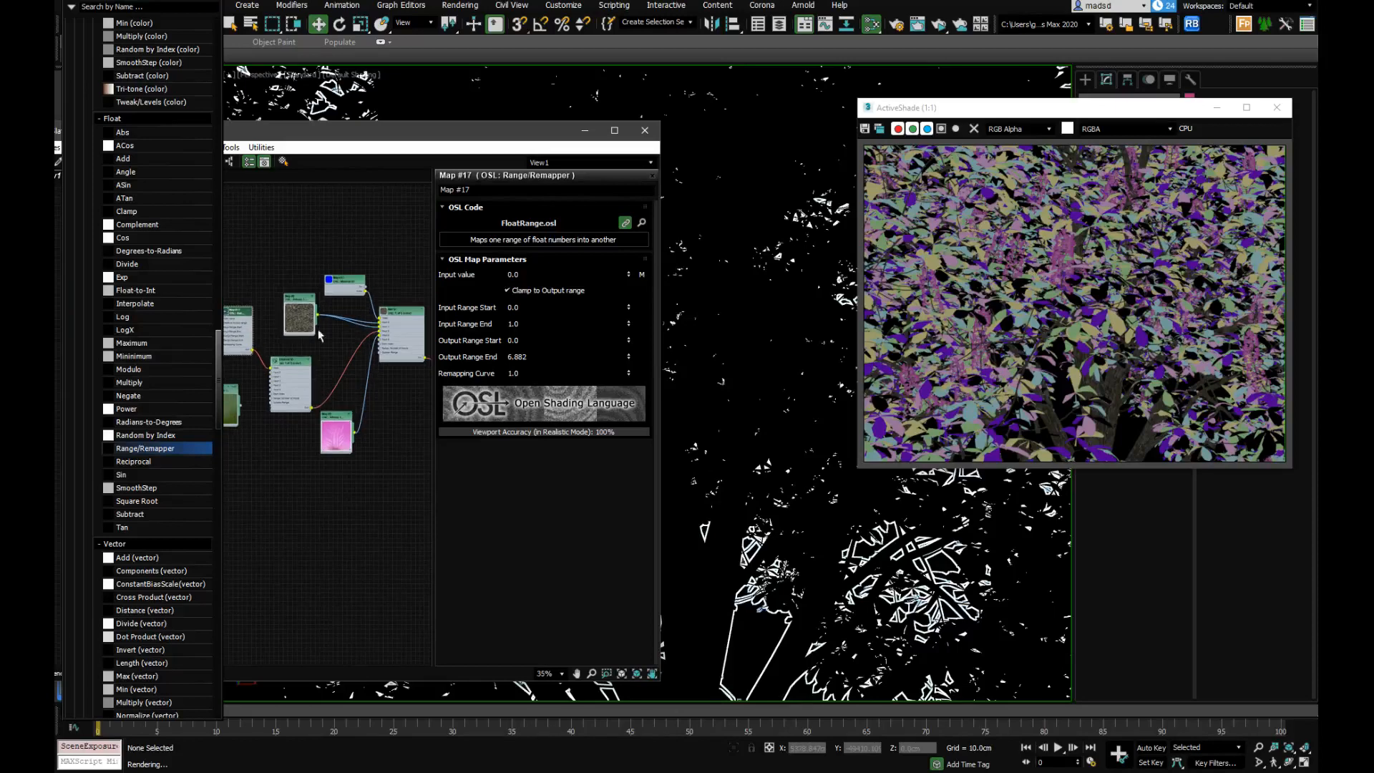
pyautogui.moveTo(403, 126); pyautogui.dragTo(588, 105)
pyautogui.scroll(5, 489, 313)
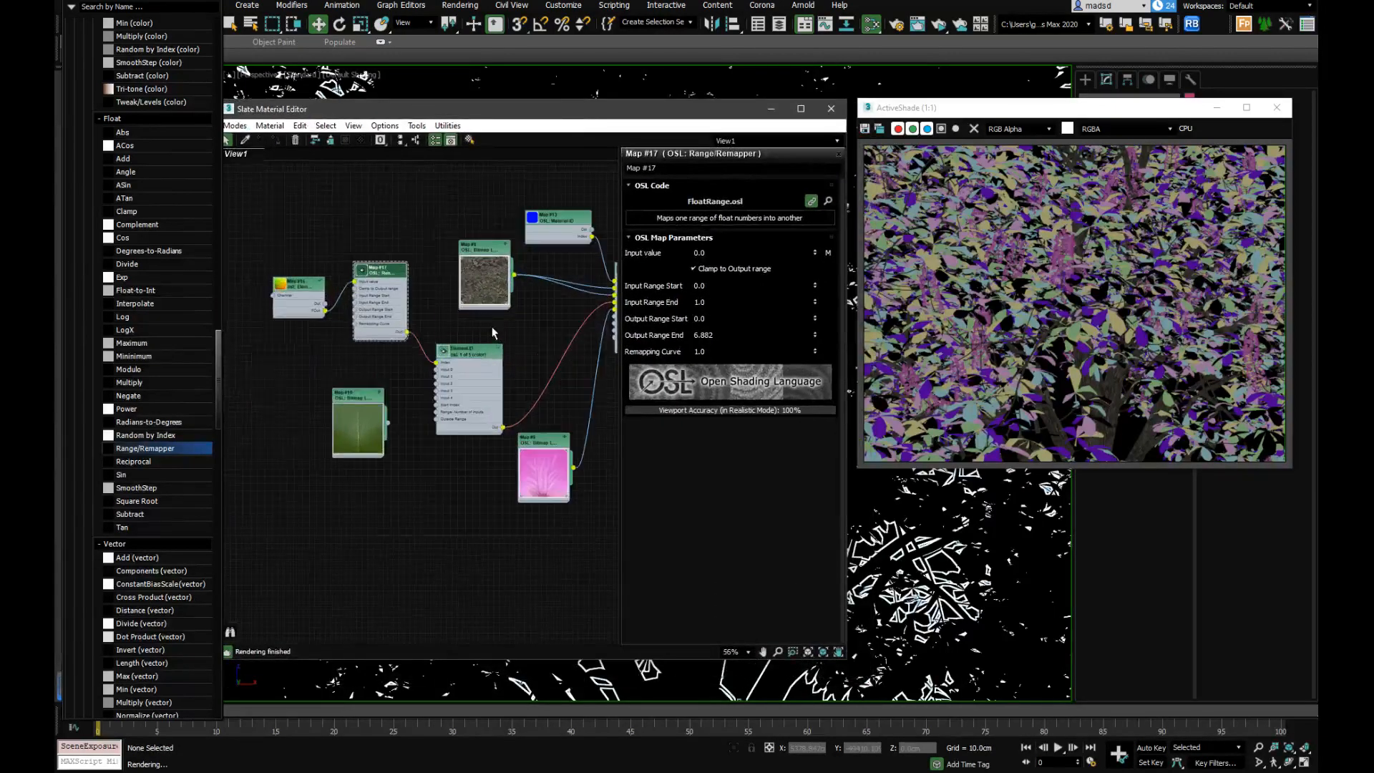
# Lower the Range/Remapper's Output Range End to about 1.622, keeping the Output Range Start at 0
pyautogui.moveTo(461, 367); pyautogui.dragTo(458, 334)
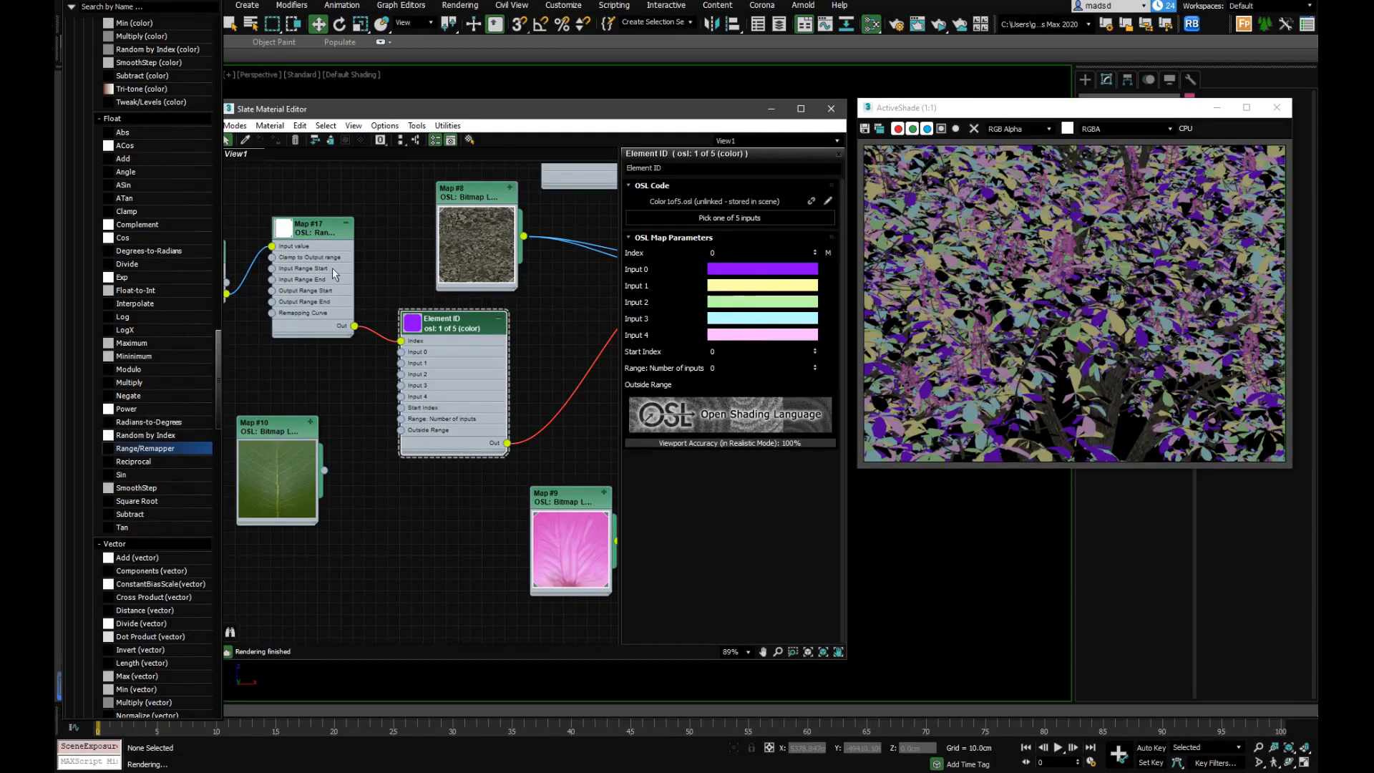
pyautogui.click(312, 230)
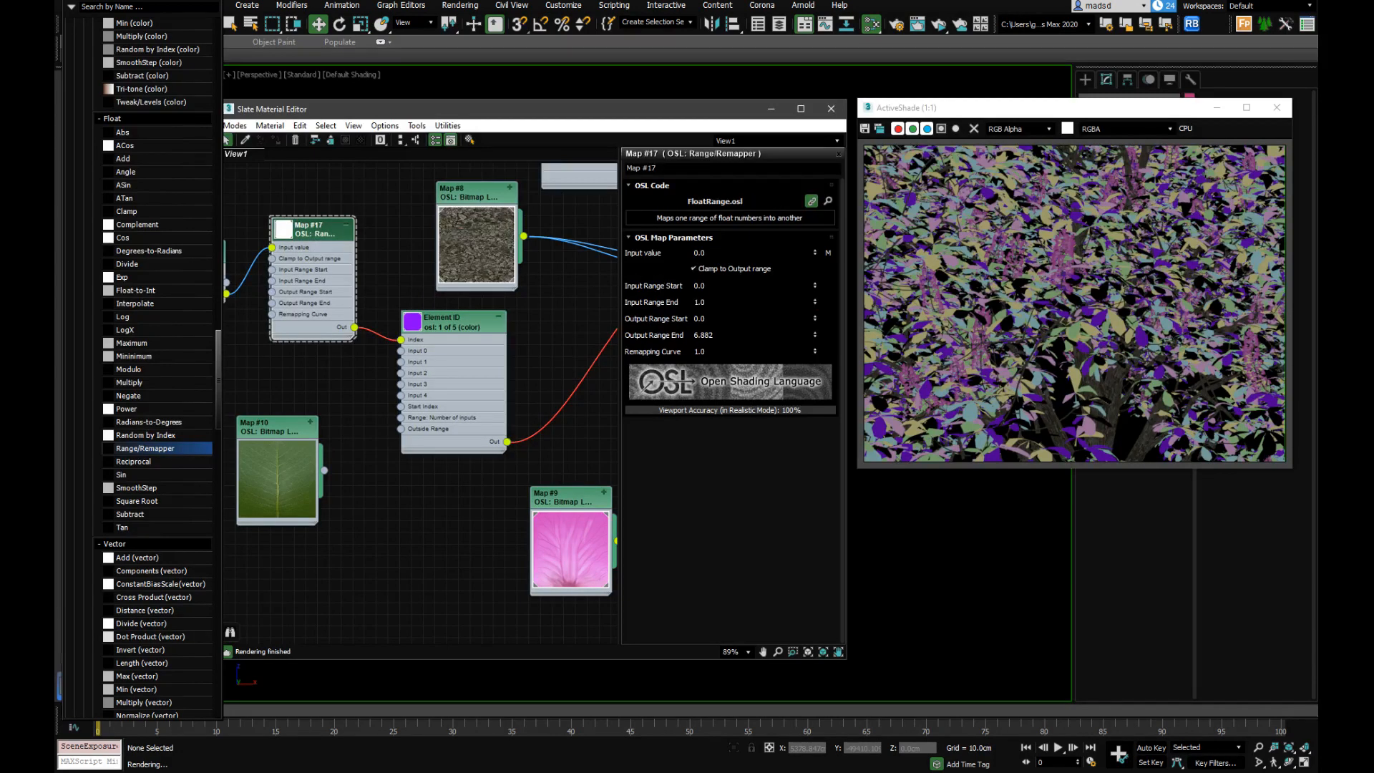
pyautogui.moveTo(817, 337); pyautogui.dragTo(803, 425)
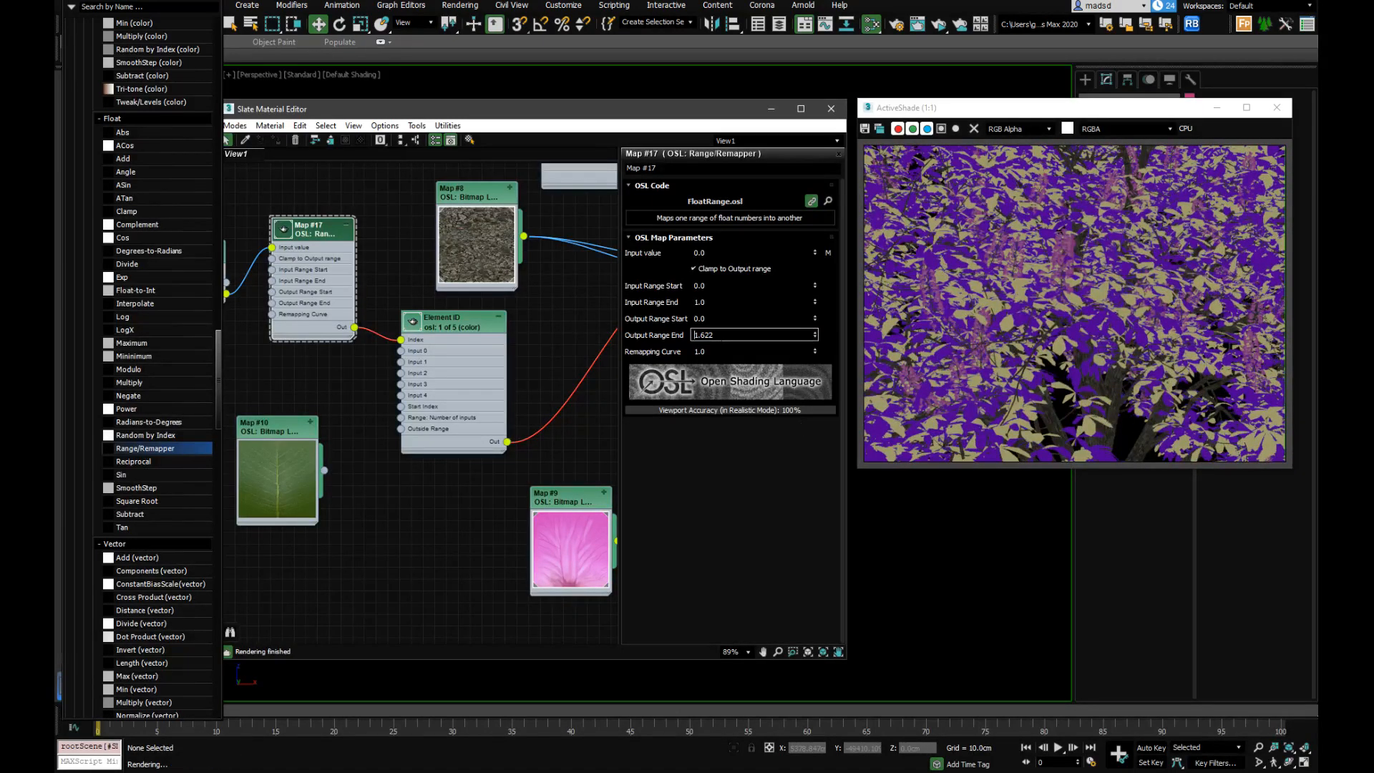
pyautogui.hotkey('shift', 'Tab')
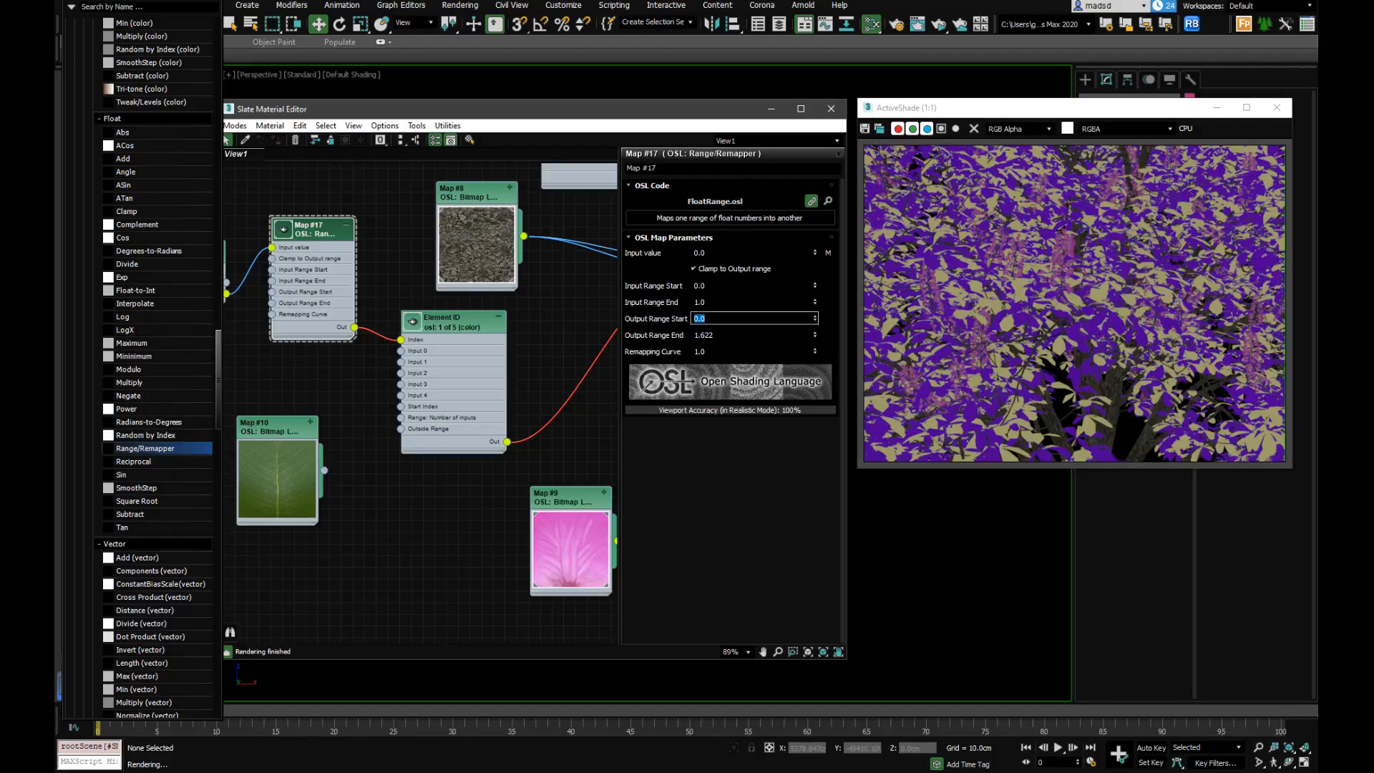
pyautogui.press('Tab')
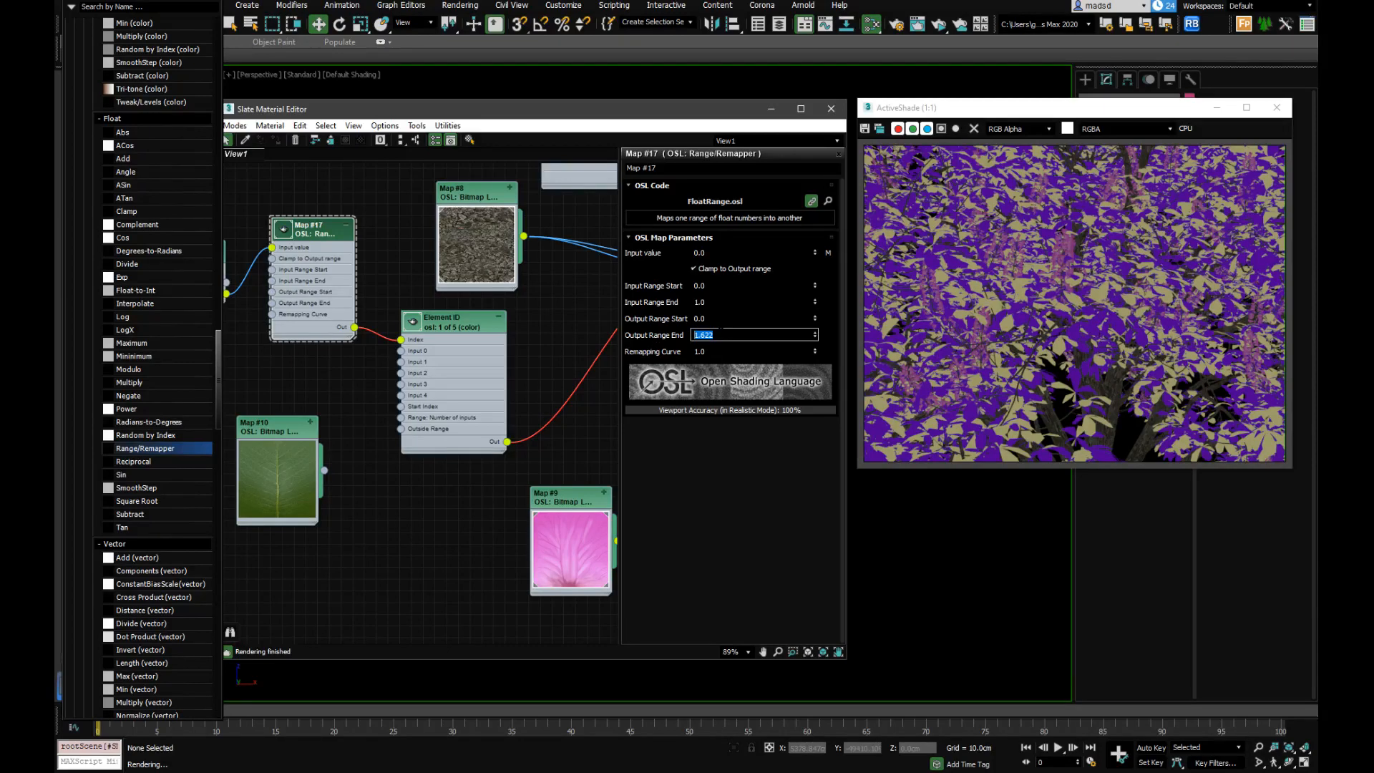
pyautogui.click(708, 319)
pyautogui.moveTo(708, 318); pyautogui.dragTo(680, 323)
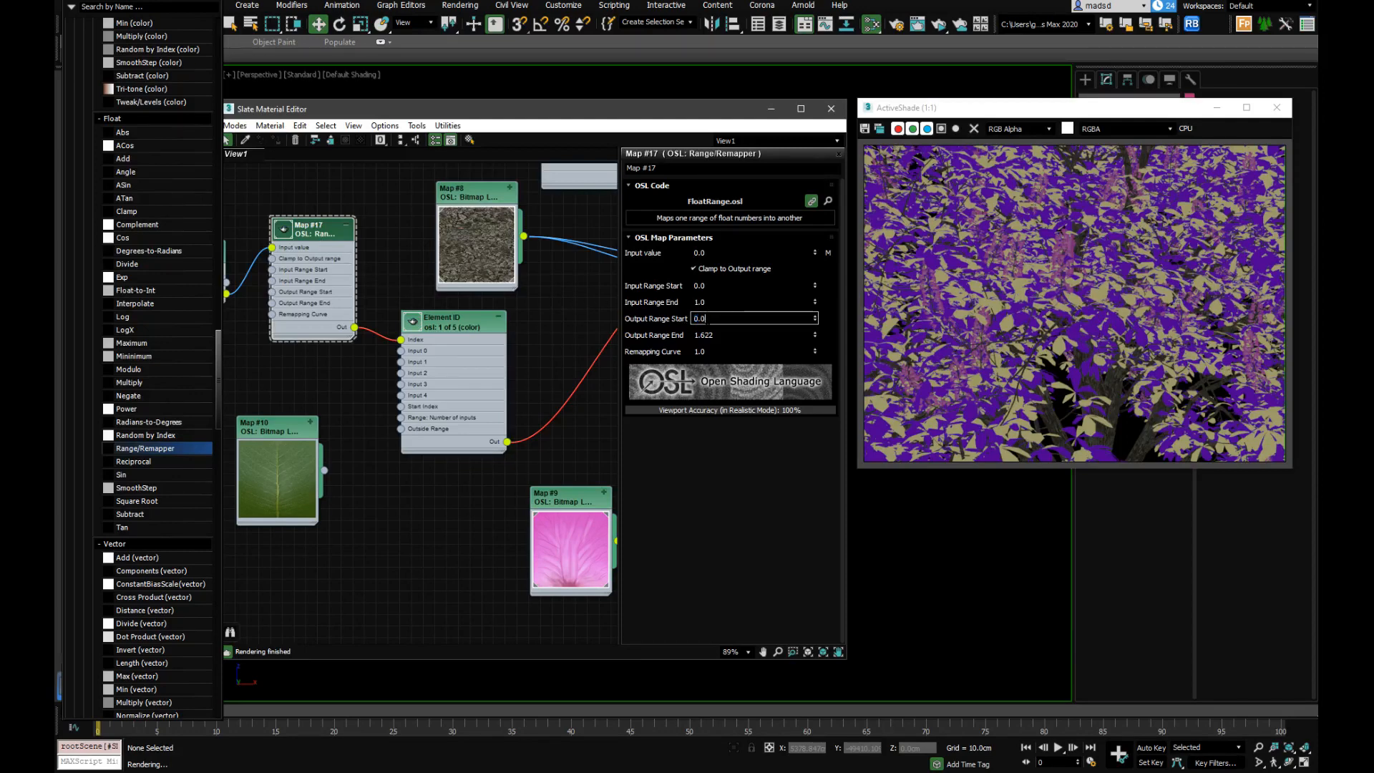
pyautogui.press('Tab')
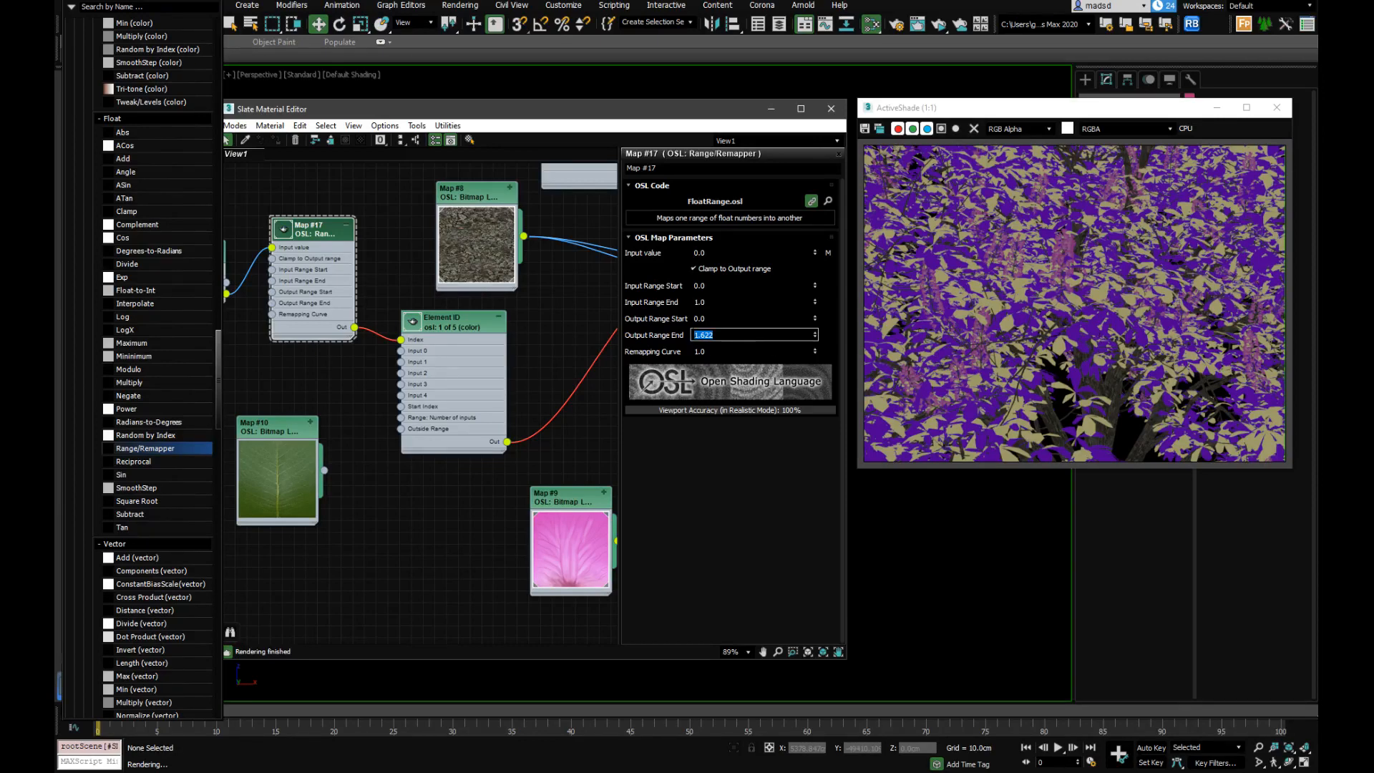
pyautogui.press('Return')
# View the Input 0 and Input 1 colors of the Element ID switcher, and cancel the color selector
pyautogui.click(457, 328)
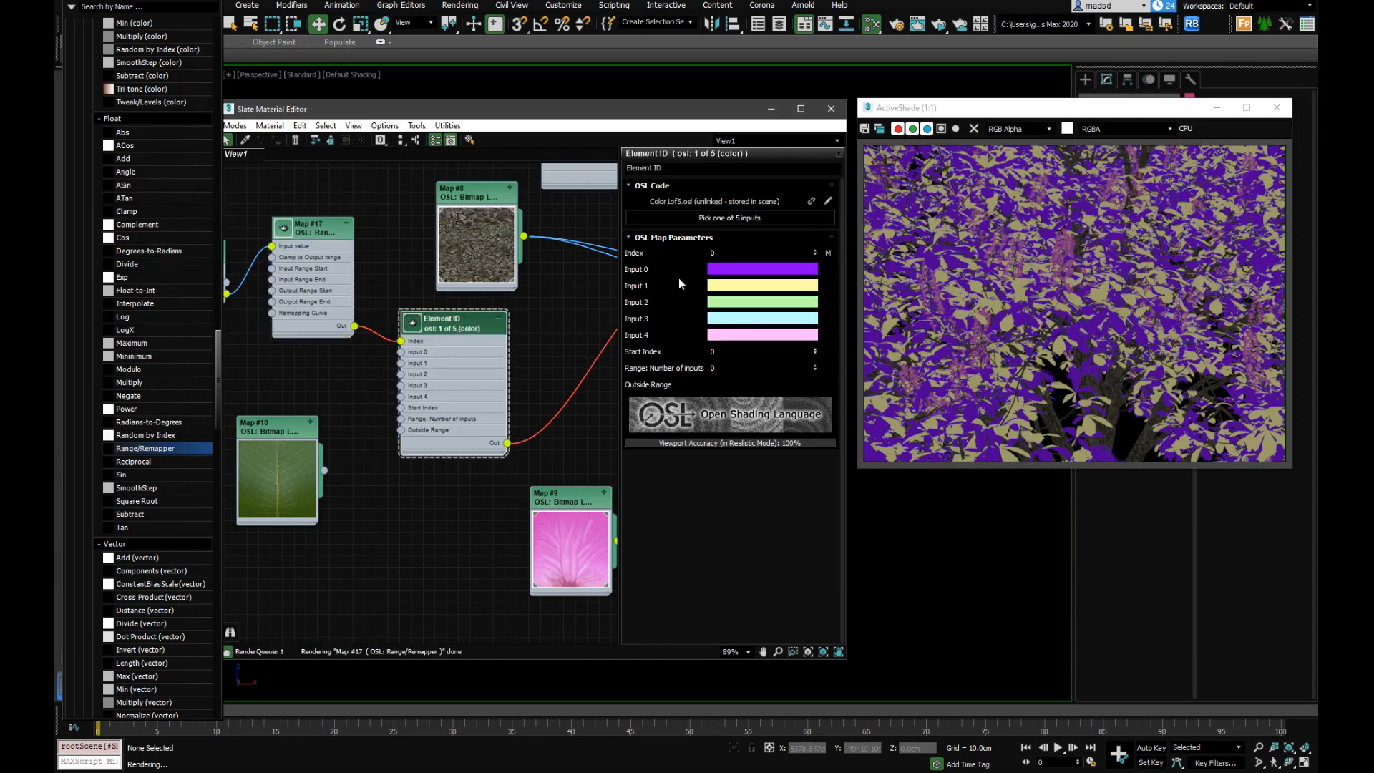
pyautogui.click(731, 271)
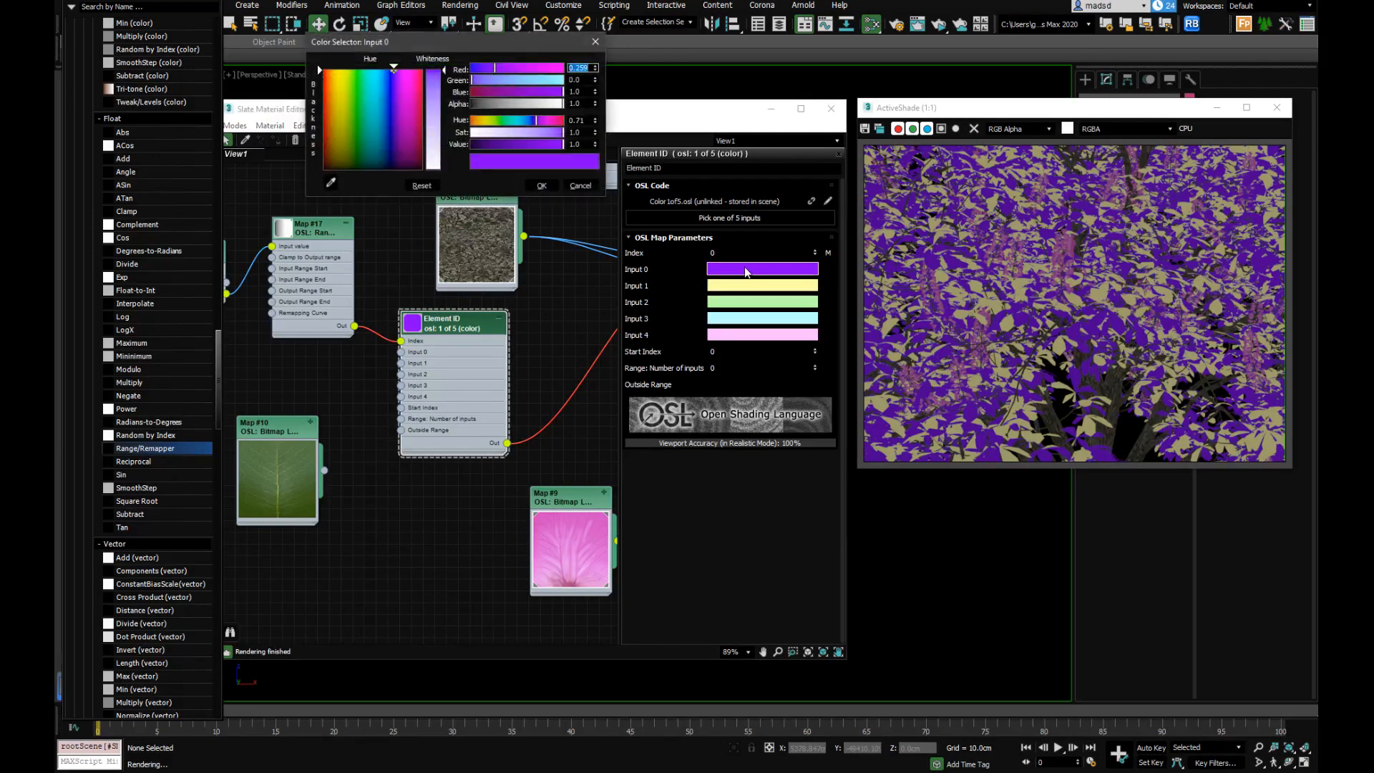
pyautogui.click(740, 292)
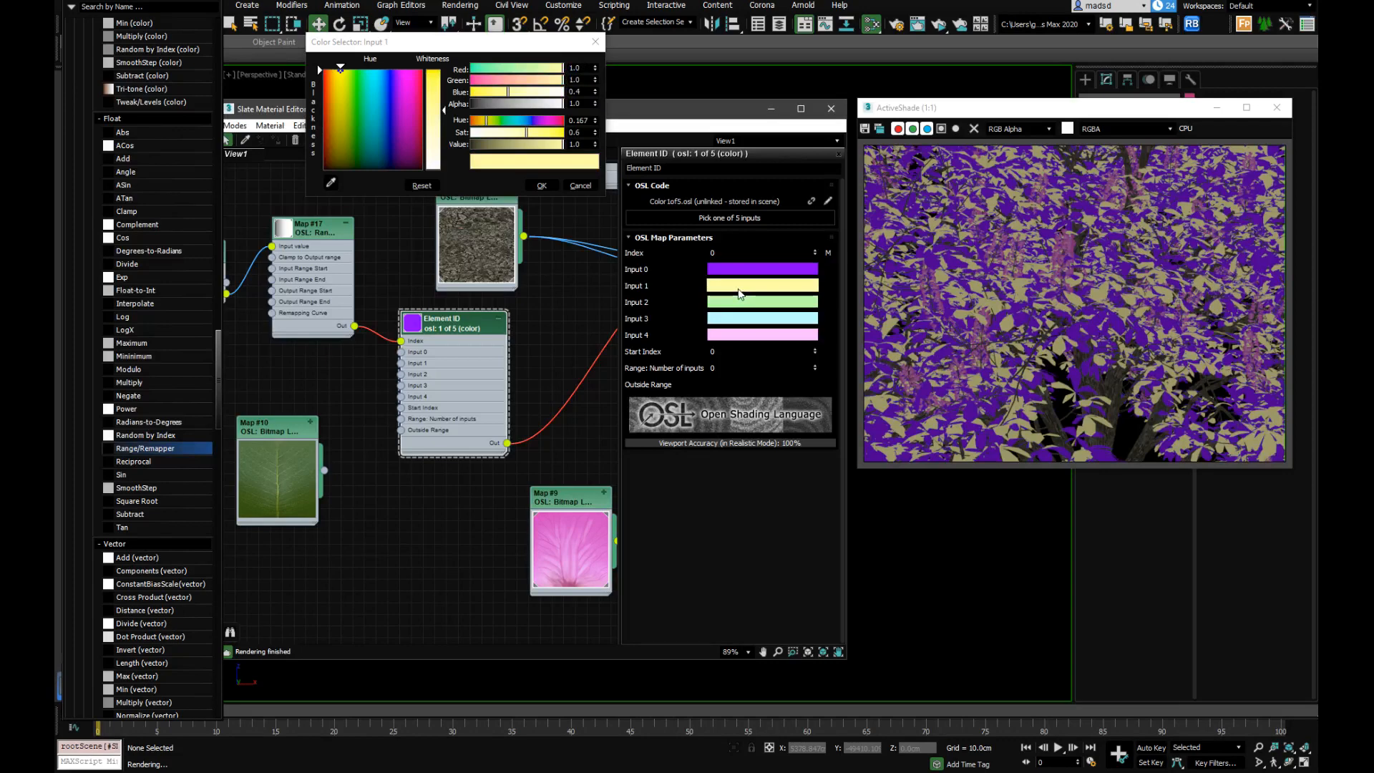
pyautogui.click(582, 186)
pyautogui.click(582, 186)
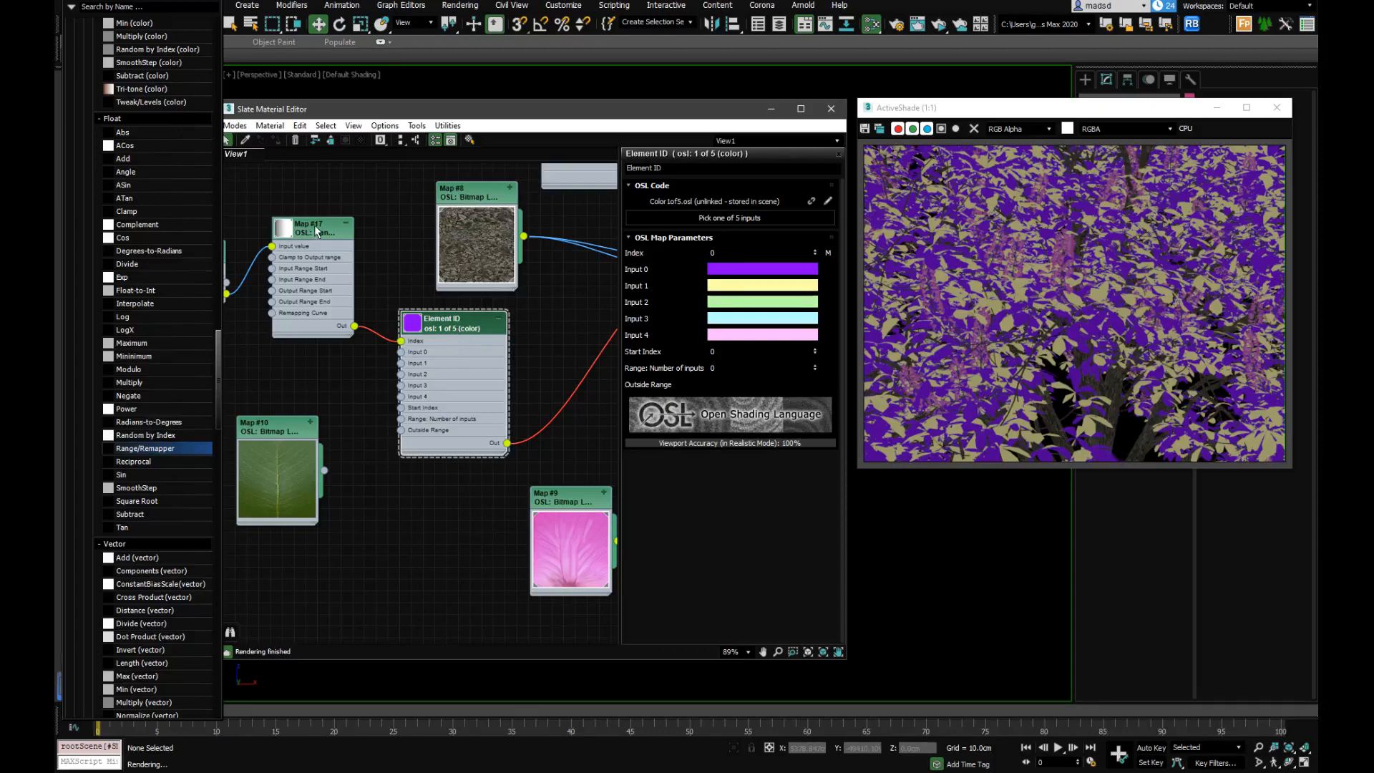
# Adjust the Range/Remapper's Output Range End to about 1.873, and bring up the Element ID switcher's inputs for comparison
pyautogui.click(348, 268)
pyautogui.click(717, 285)
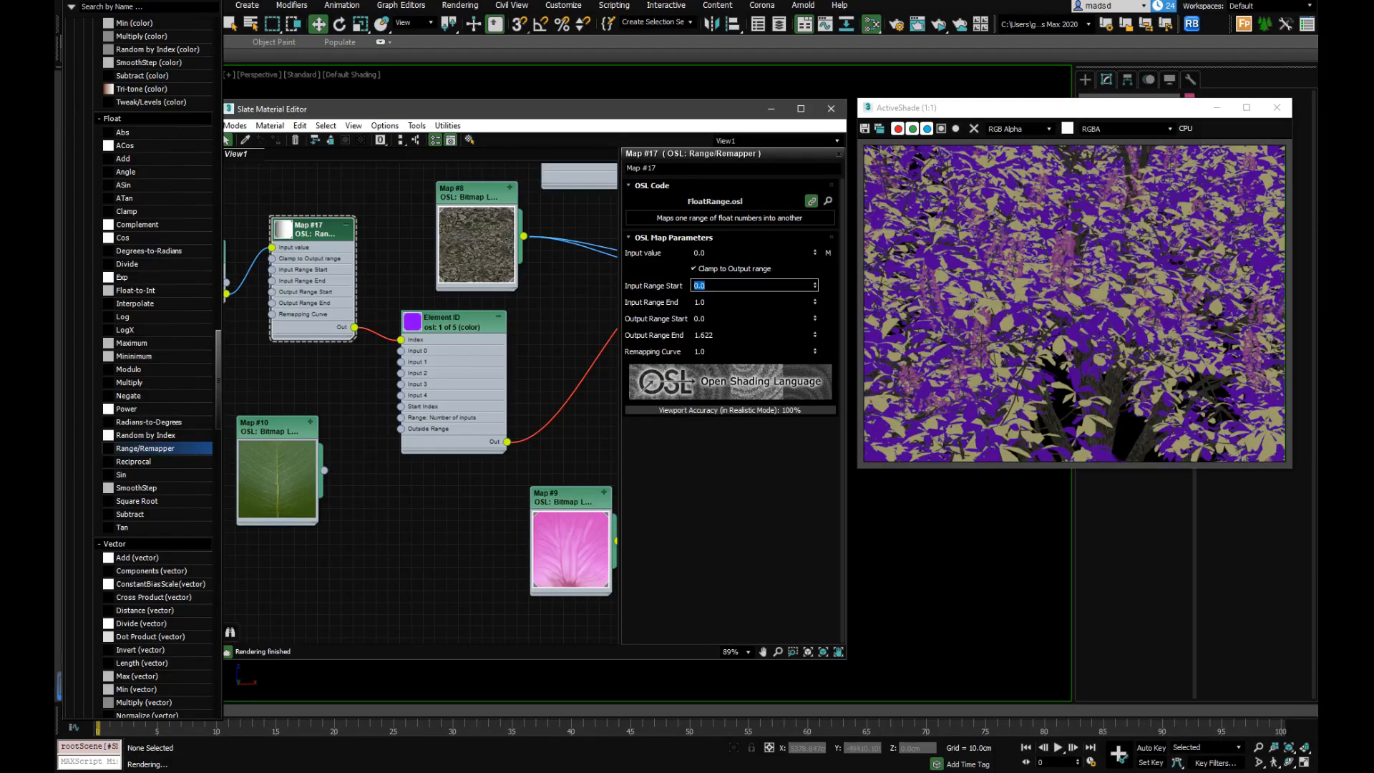
pyautogui.press('Tab')
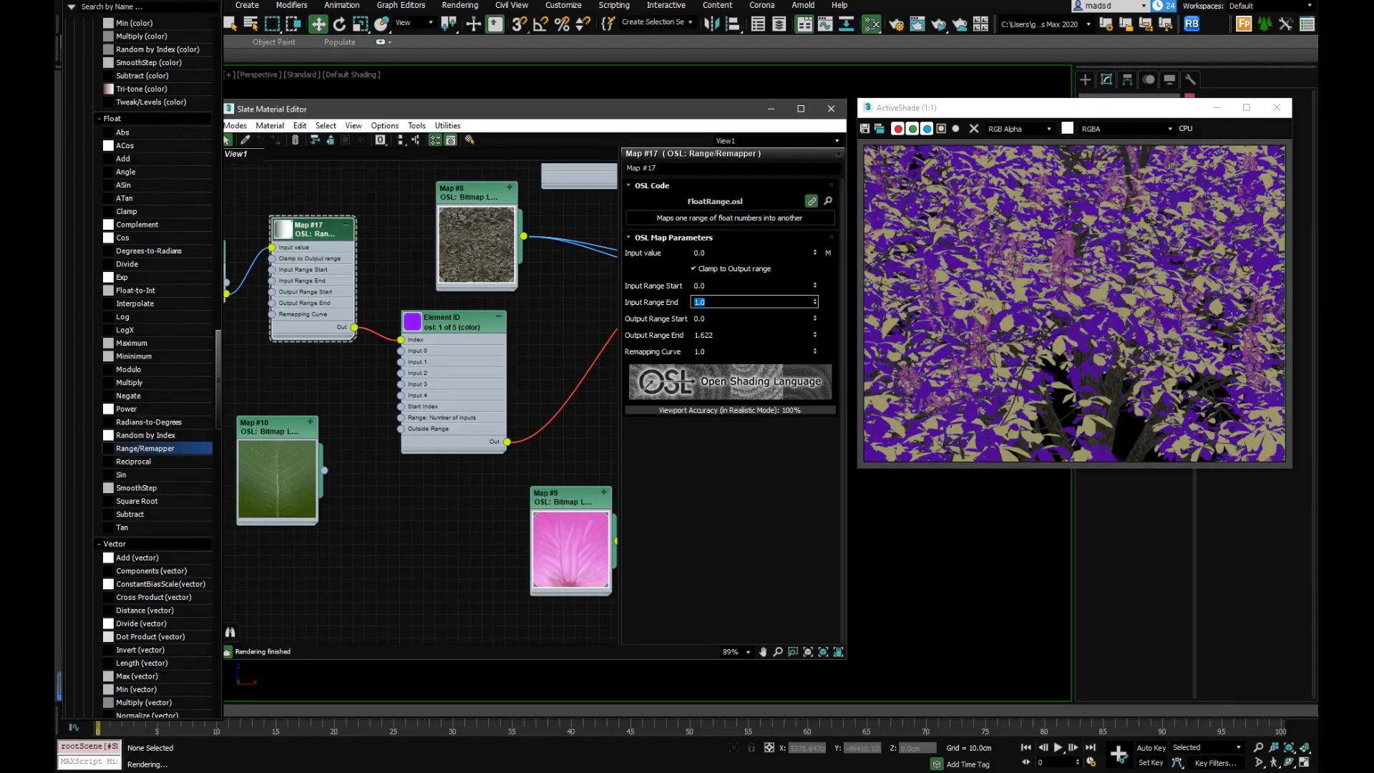
pyautogui.press('Tab')
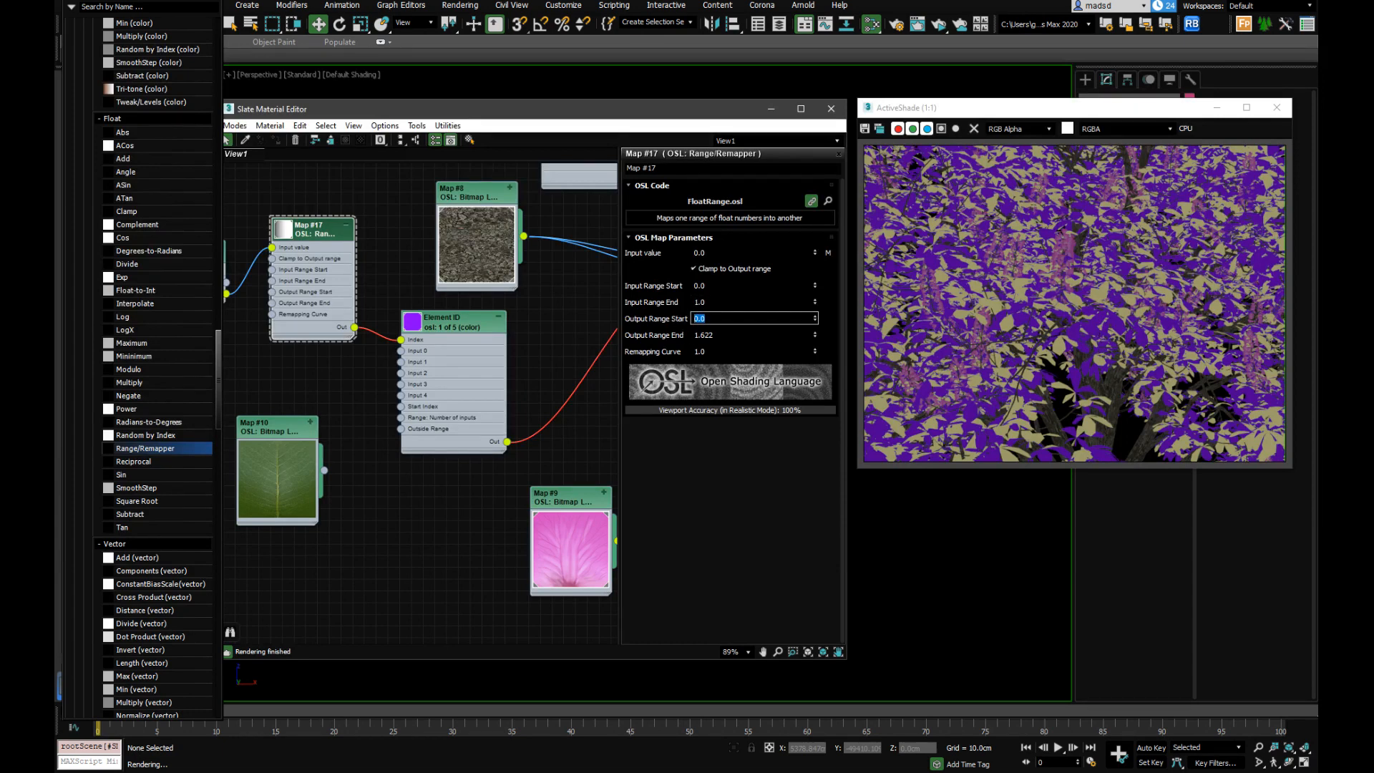
pyautogui.press('Tab')
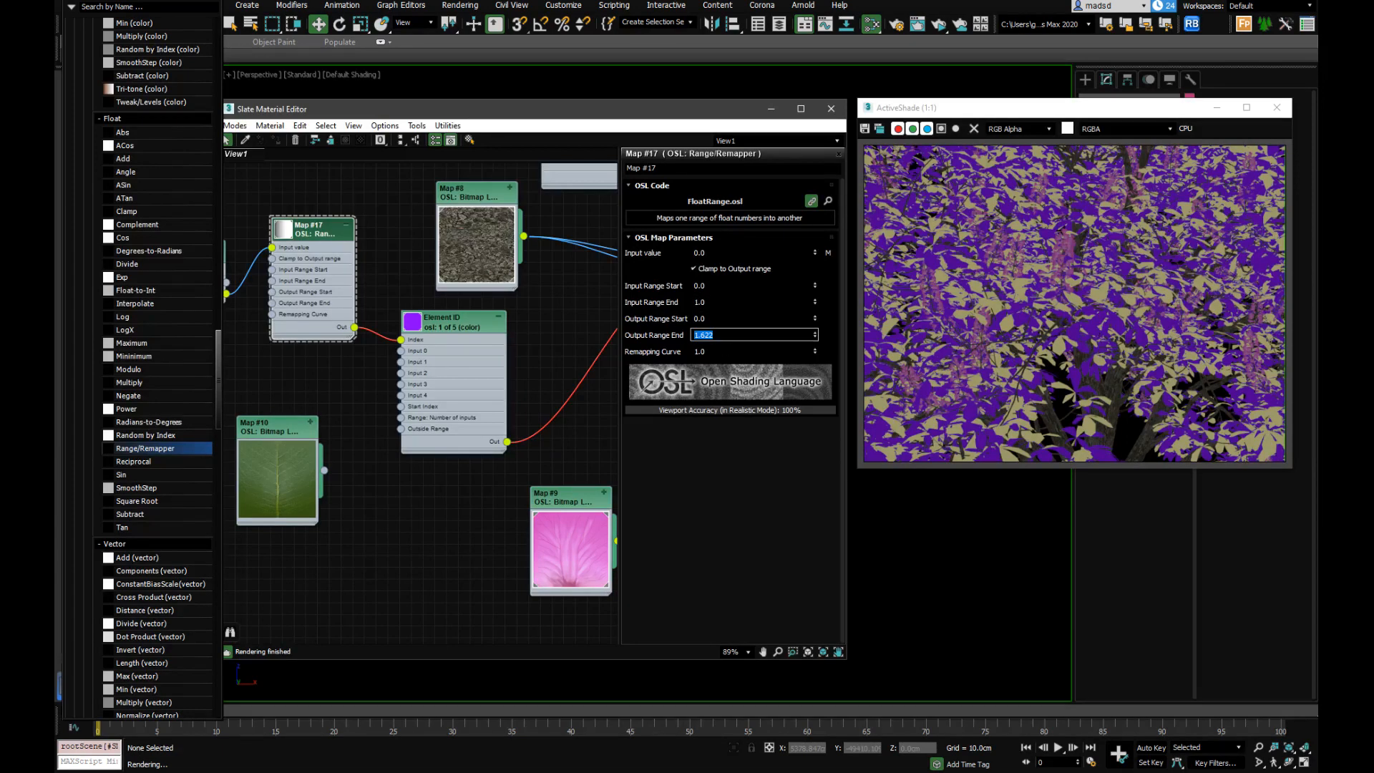
pyautogui.moveTo(818, 334); pyautogui.dragTo(818, 317)
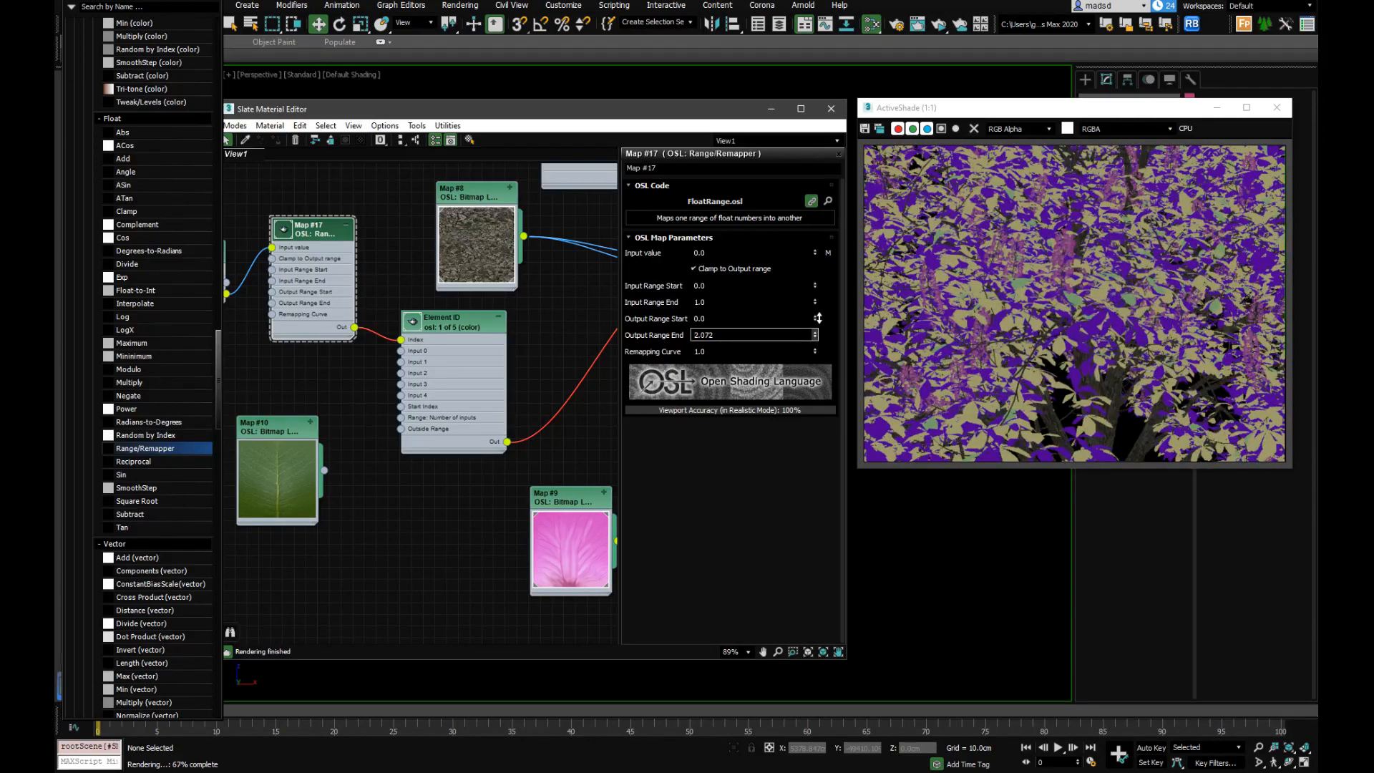
pyautogui.moveTo(818, 318); pyautogui.dragTo(819, 324)
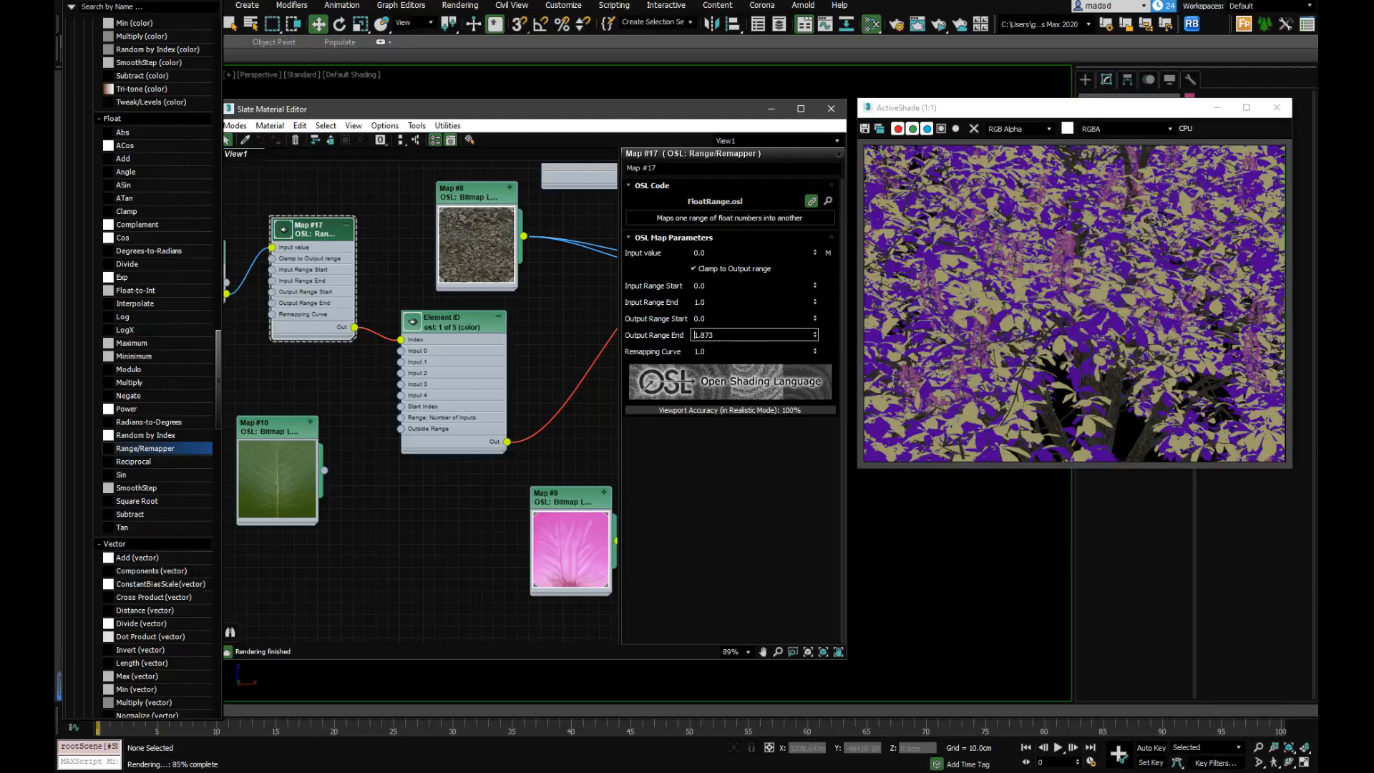
pyautogui.moveTo(718, 335); pyautogui.dragTo(664, 338)
pyautogui.click(451, 324)
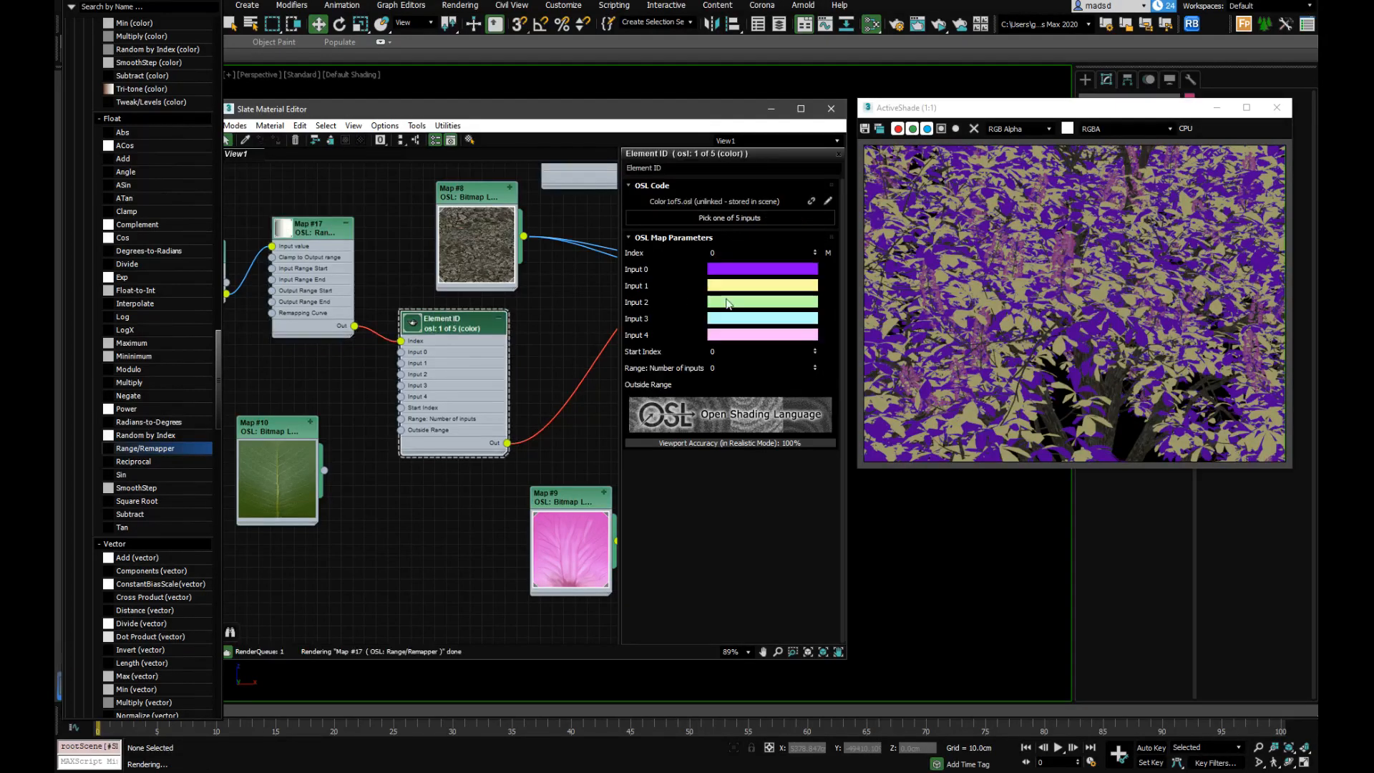
# Raise the Range/Remapper's Output Range End in small increments to about 2.008, and inspect the leaves close up in the ActiveShade render
pyautogui.click(327, 237)
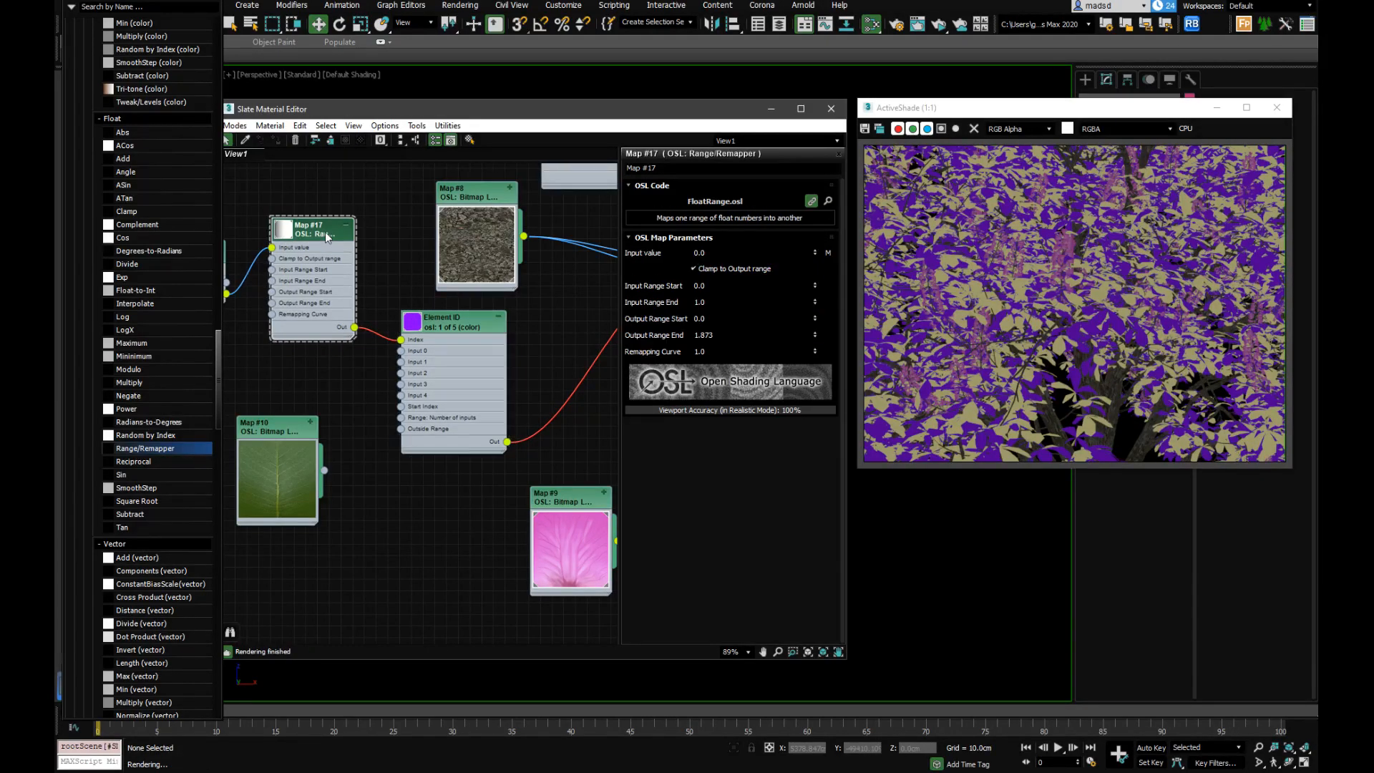
pyautogui.moveTo(815, 335); pyautogui.dragTo(816, 335)
pyautogui.click(814, 332)
pyautogui.click(814, 332)
pyautogui.click(814, 332)
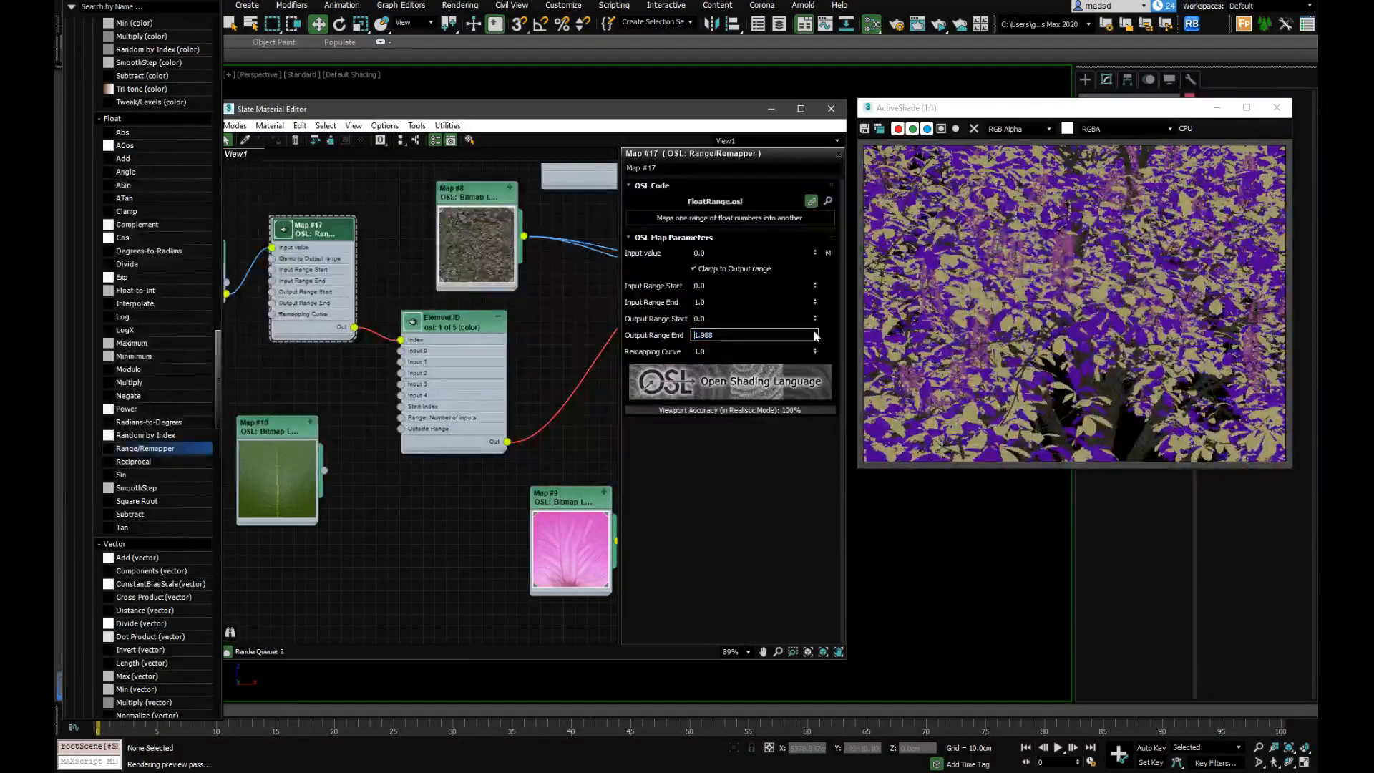
pyautogui.click(815, 332)
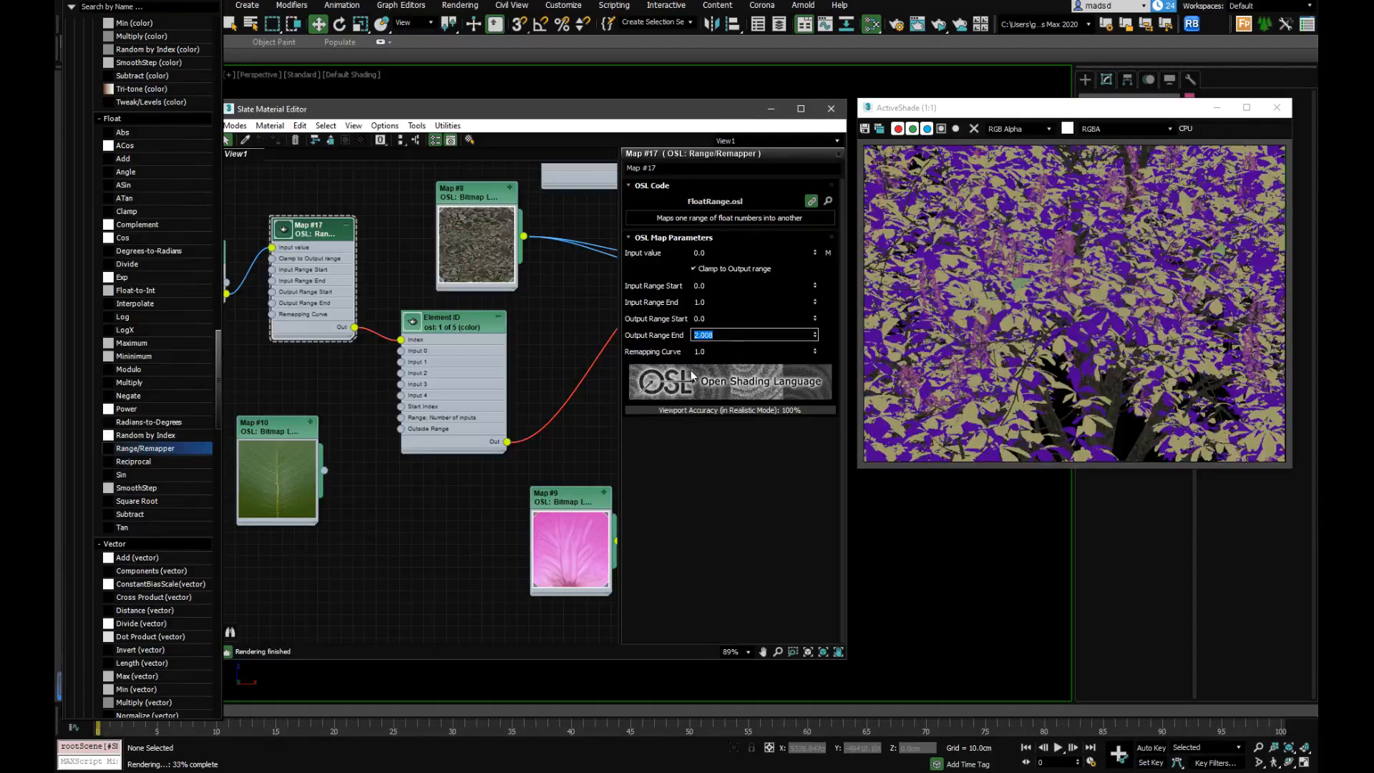
pyautogui.click(722, 335)
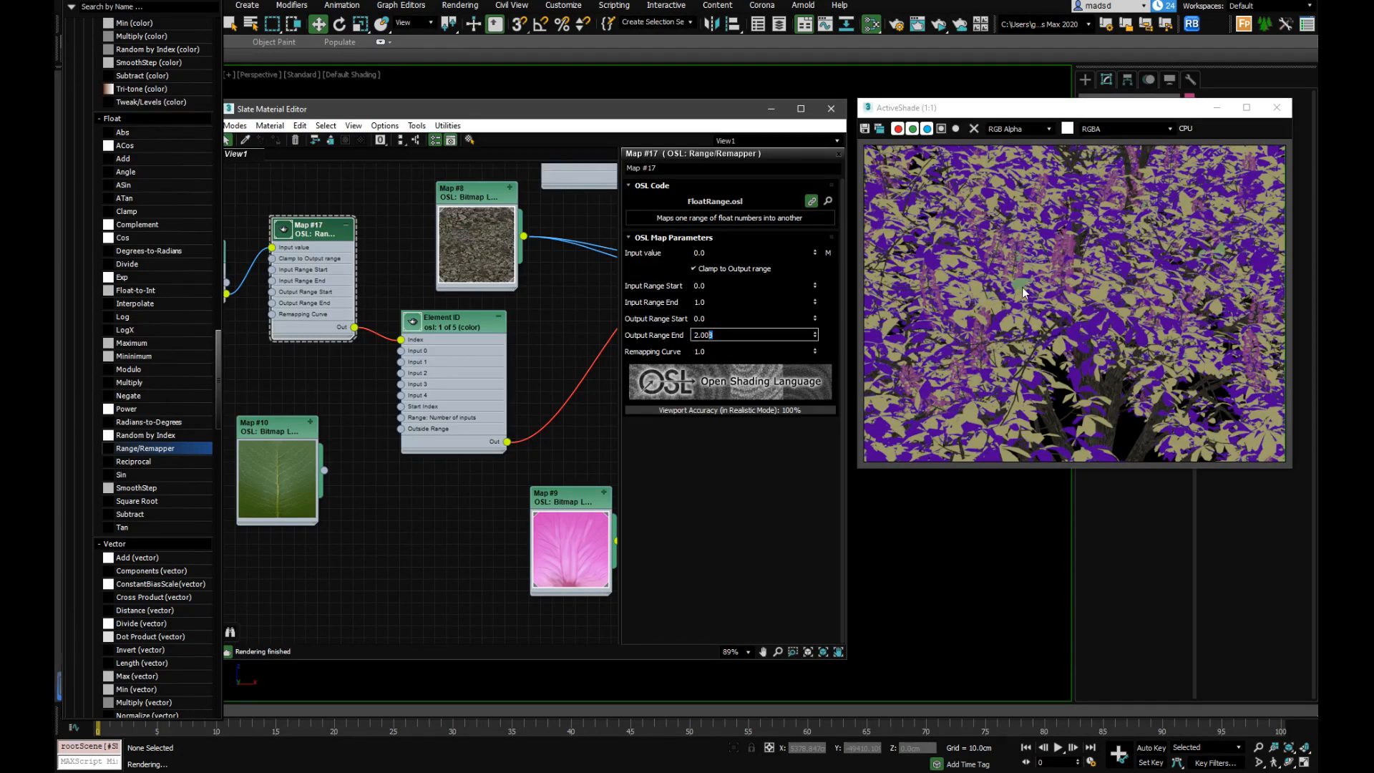
pyautogui.scroll(3, 1018, 285)
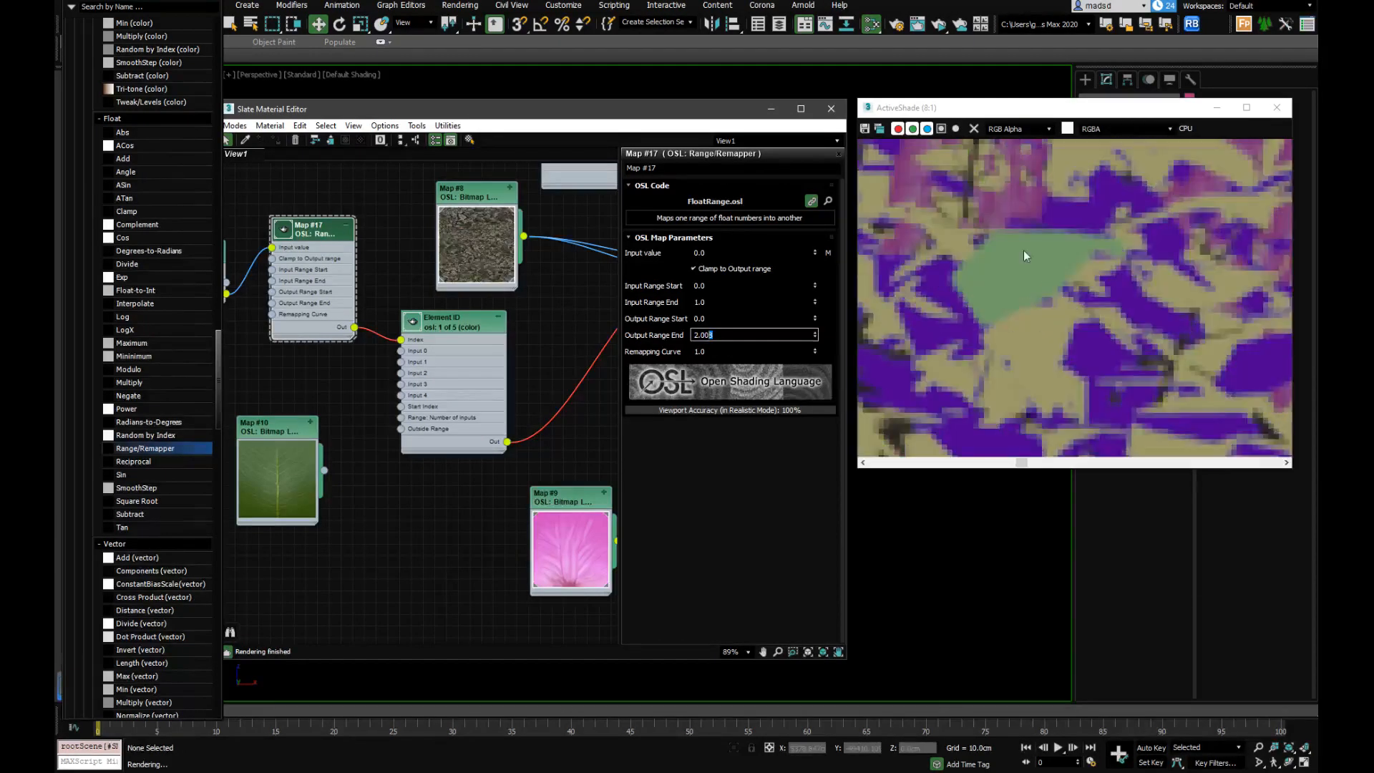
pyautogui.scroll(-3, 1025, 281)
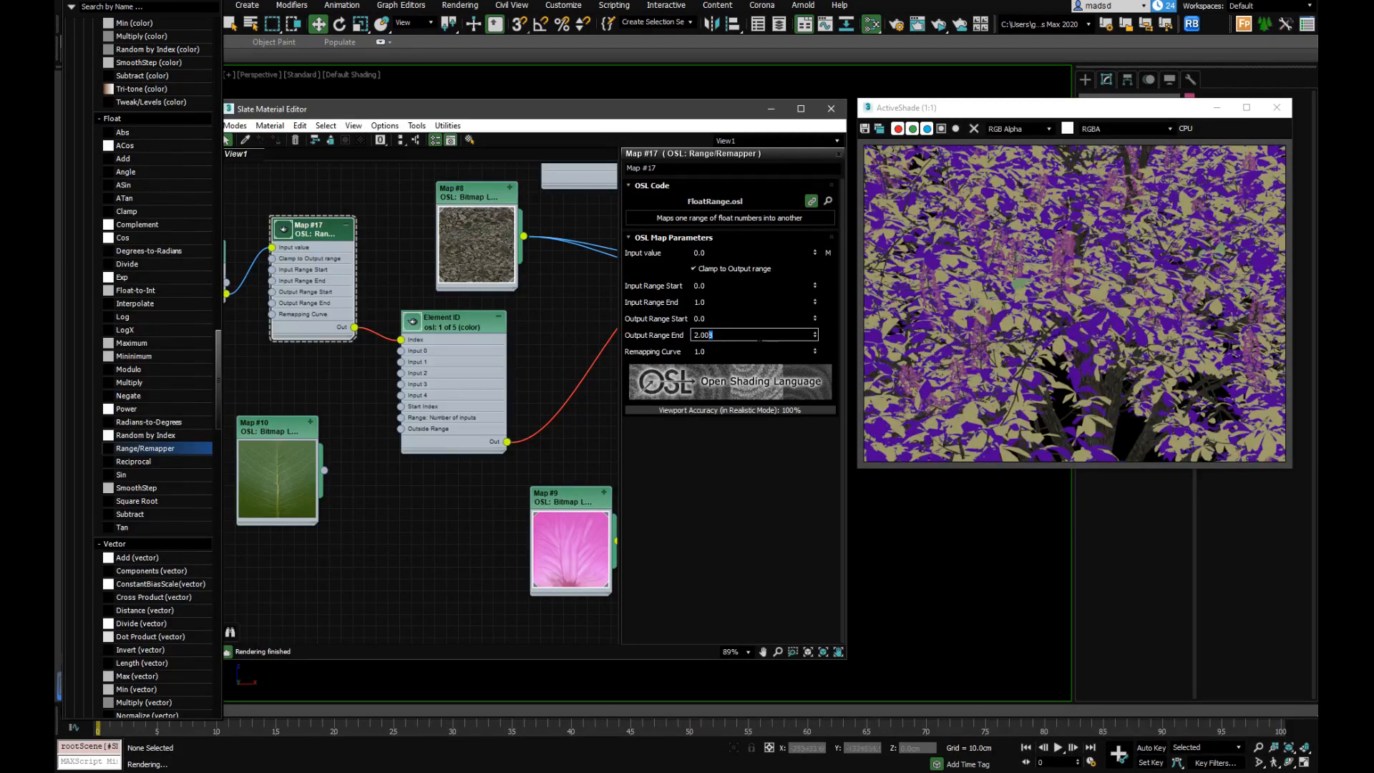
# Move the Element ID switcher lower in the graph and the green leaf bitmap node up beside it
pyautogui.doubleClick(448, 321)
pyautogui.moveTo(448, 321); pyautogui.dragTo(437, 358)
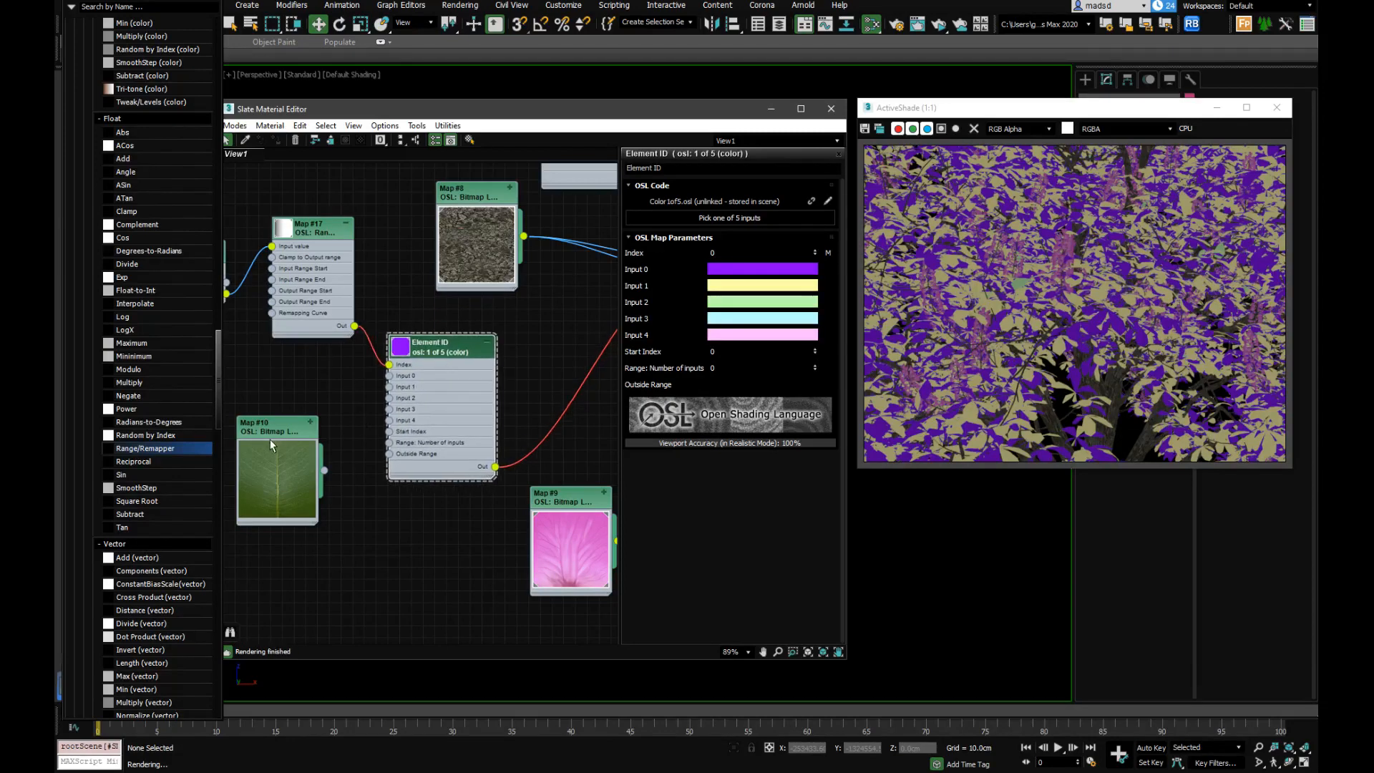
pyautogui.moveTo(270, 440); pyautogui.dragTo(268, 392)
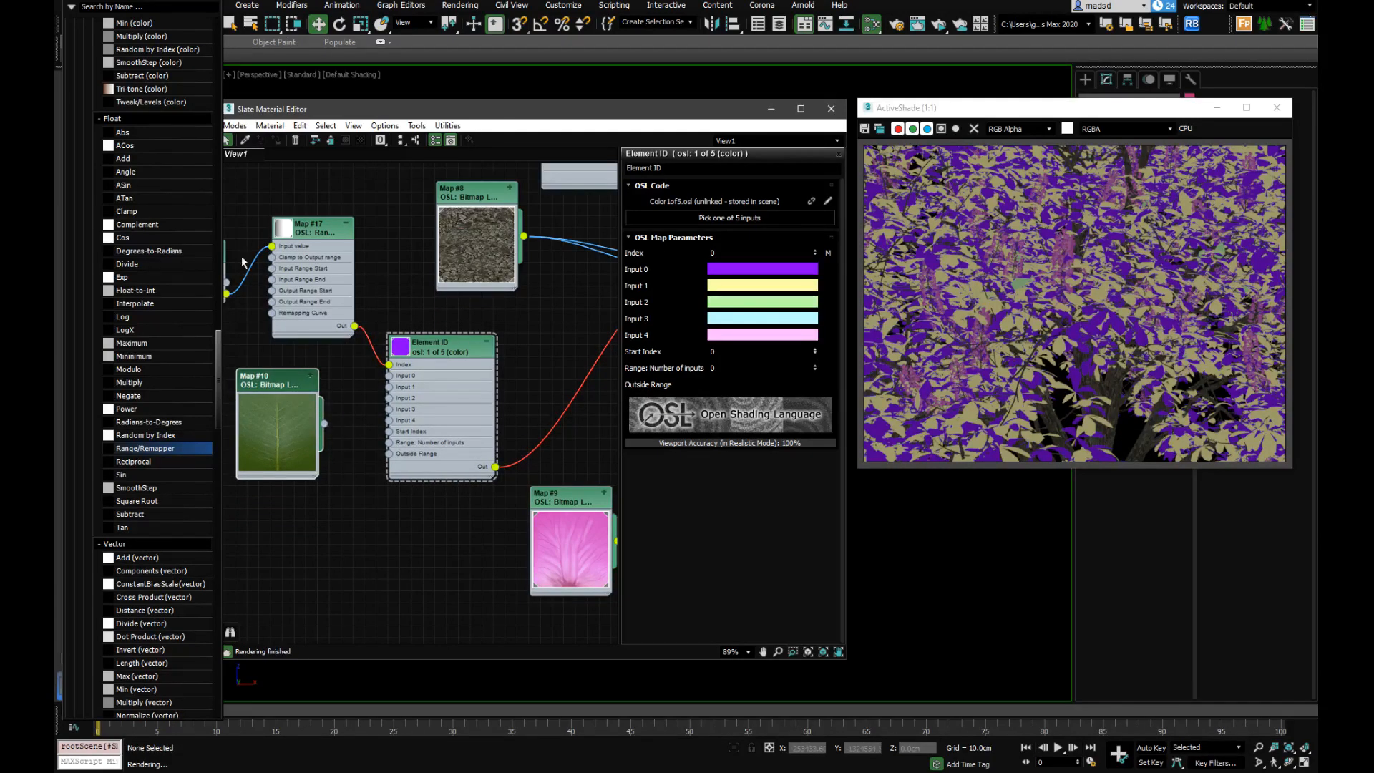
# Set the Range/Remapper's Output Range End to 1
pyautogui.doubleClick(319, 229)
pyautogui.doubleClick(715, 335)
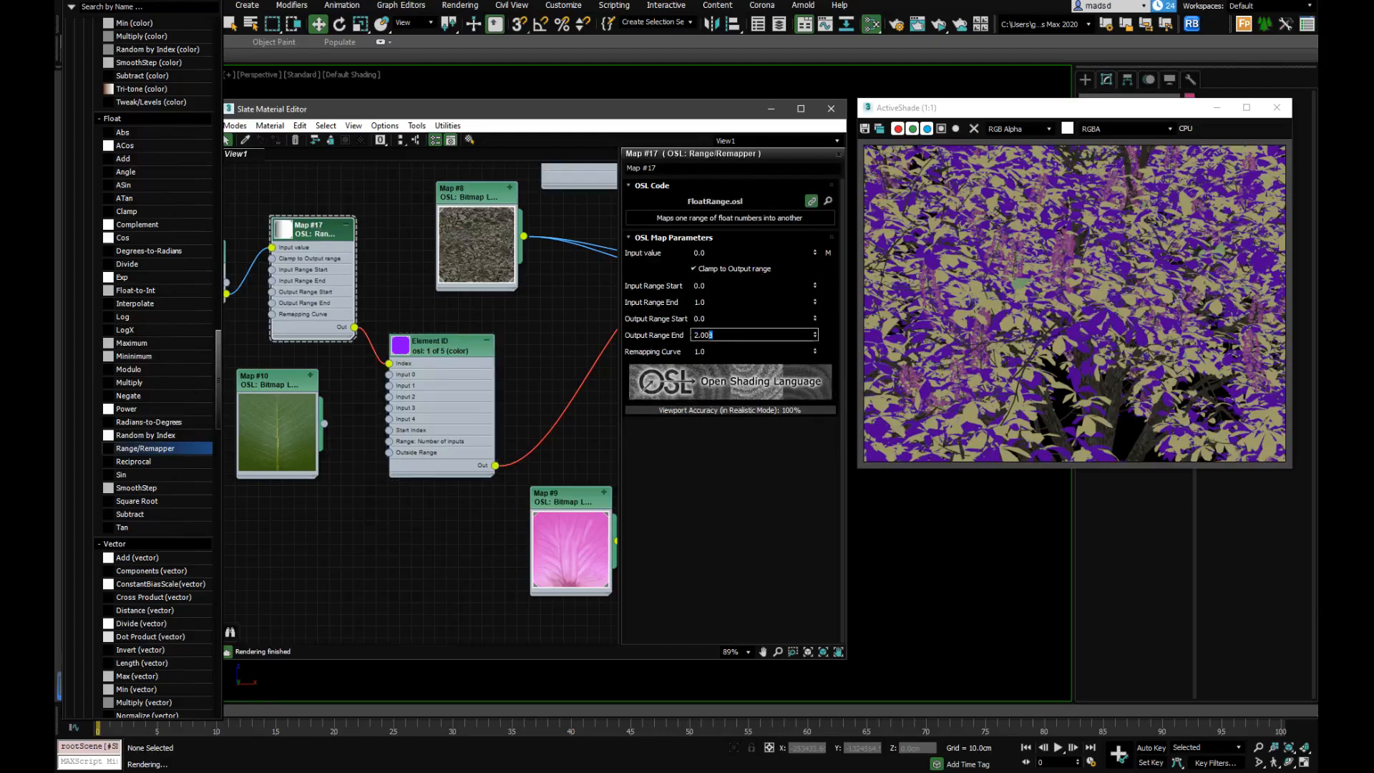
pyautogui.write('1')
pyautogui.press('Return')
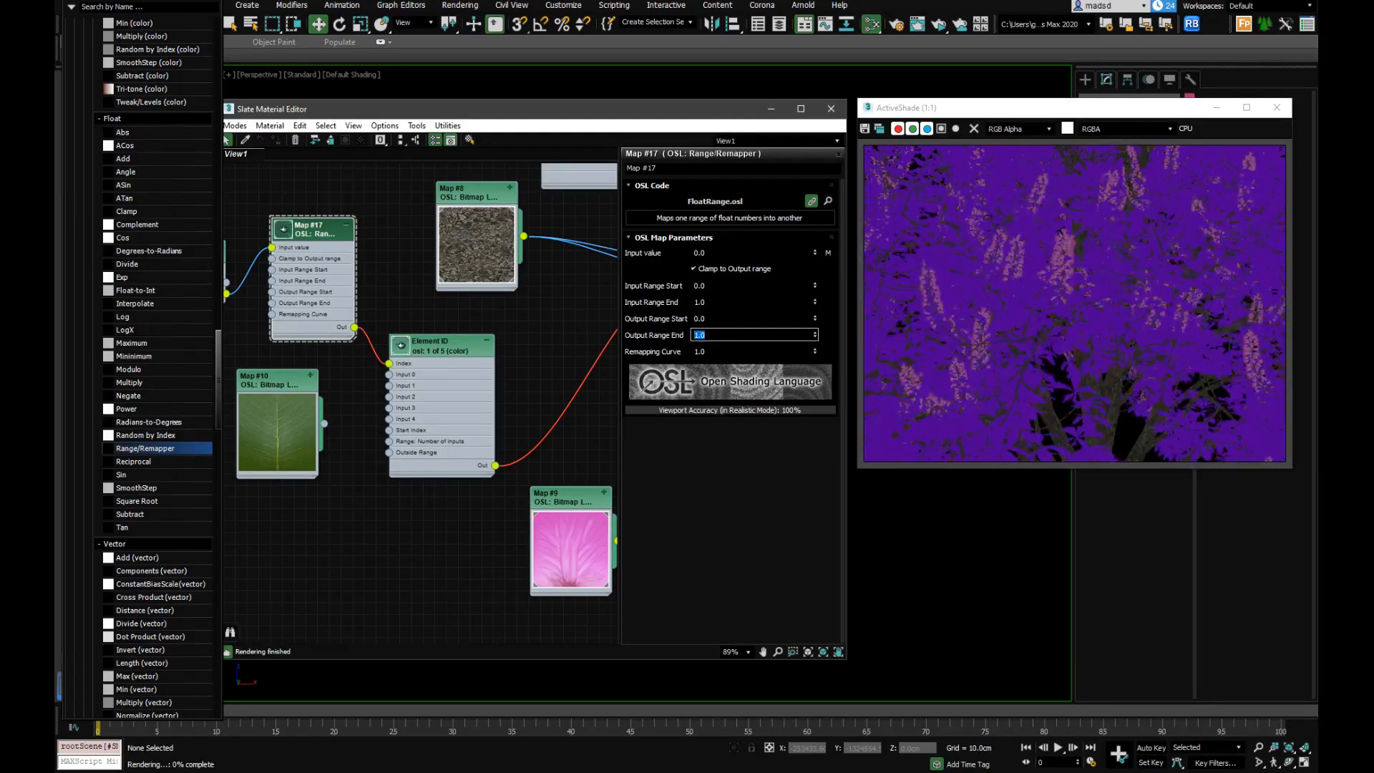
# Spread out the node graph by shifting the Element ID switcher aside and moving the Element Color node above the Range/Remapper
pyautogui.moveTo(436, 339)
pyautogui.mouseDown()
pyautogui.moveTo(465, 339)
pyautogui.moveTo(447, 339)
pyautogui.mouseUp()
pyautogui.scroll(-4, 543, 318)
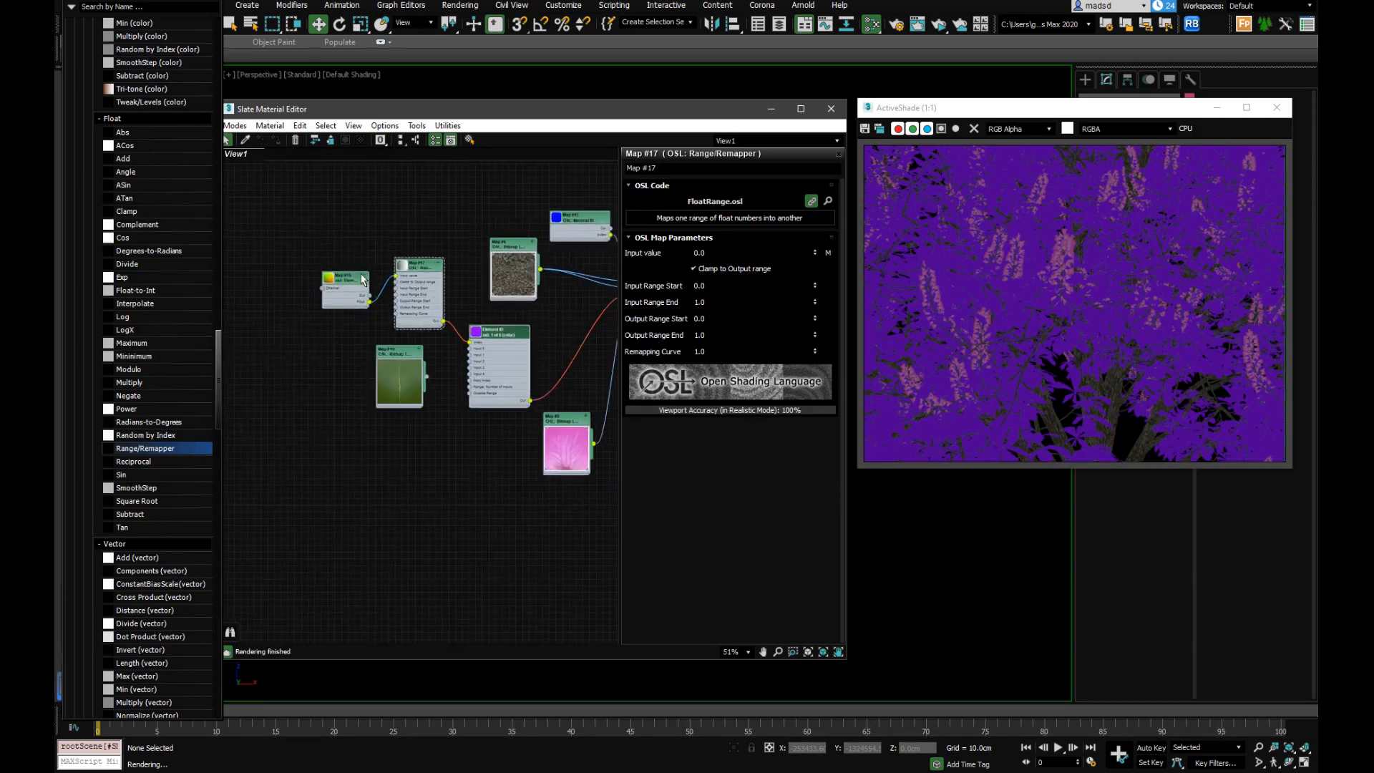
pyautogui.moveTo(361, 276); pyautogui.dragTo(366, 213)
pyautogui.scroll(3, 380, 267)
pyautogui.scroll(3, 379, 268)
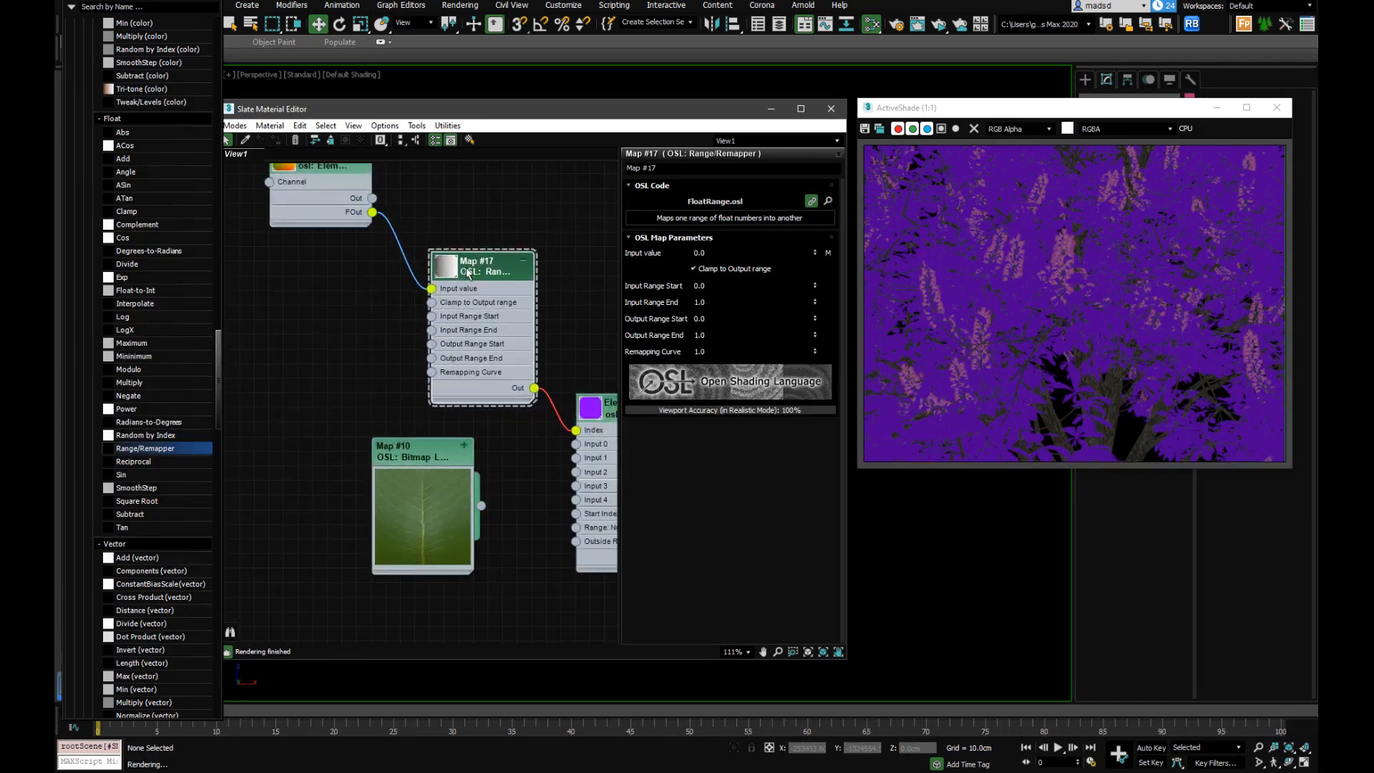
# Add an OSL Integer value node to the graph beside the Range/Remapper
pyautogui.scroll(-12, 164, 385)
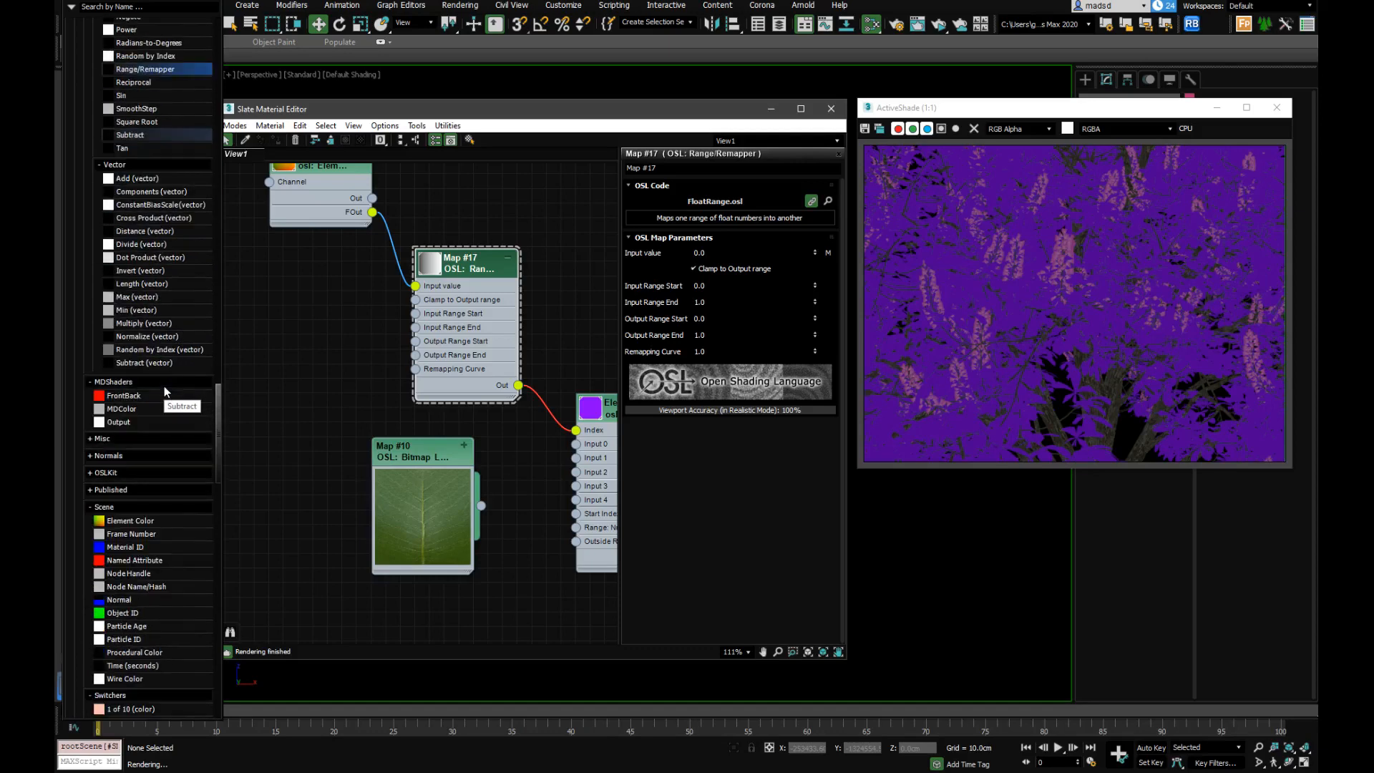
pyautogui.scroll(-12, 164, 387)
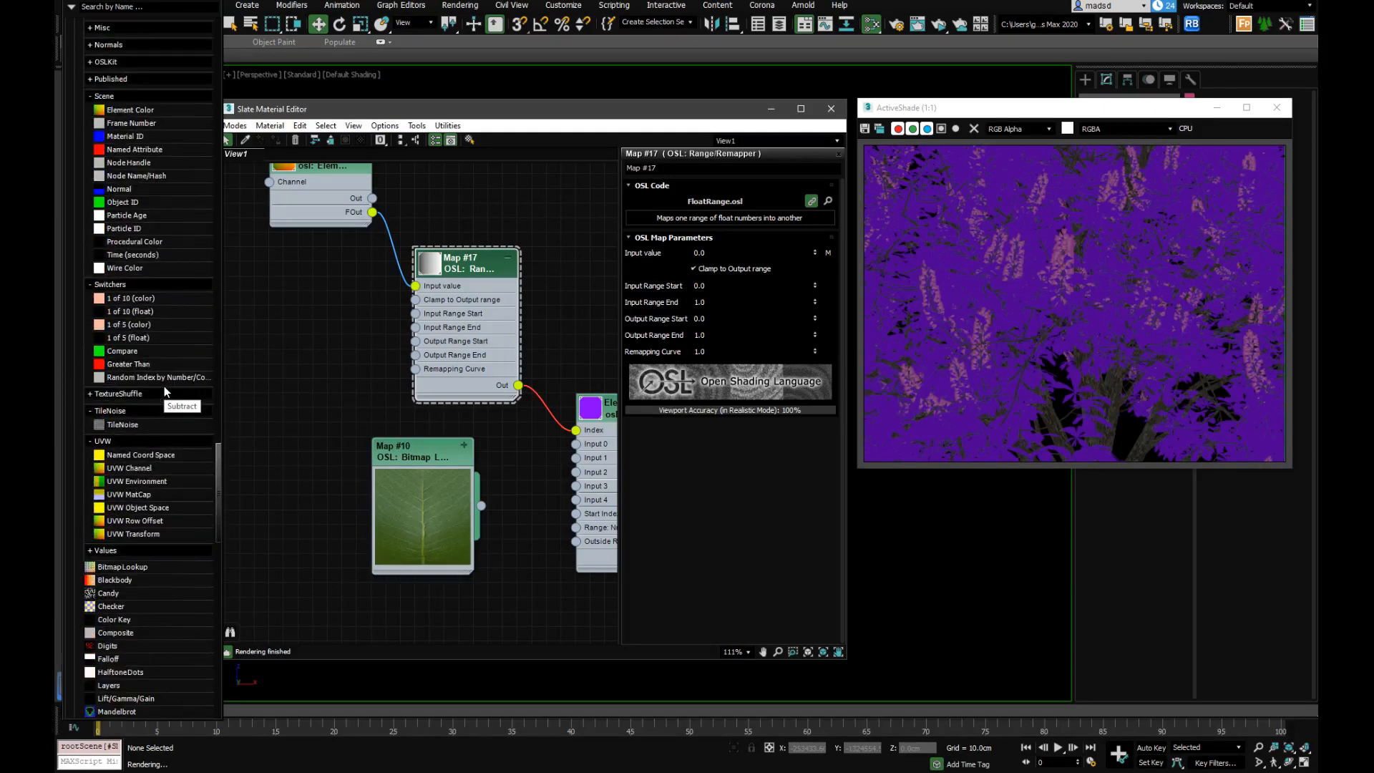
pyautogui.scroll(3, 163, 387)
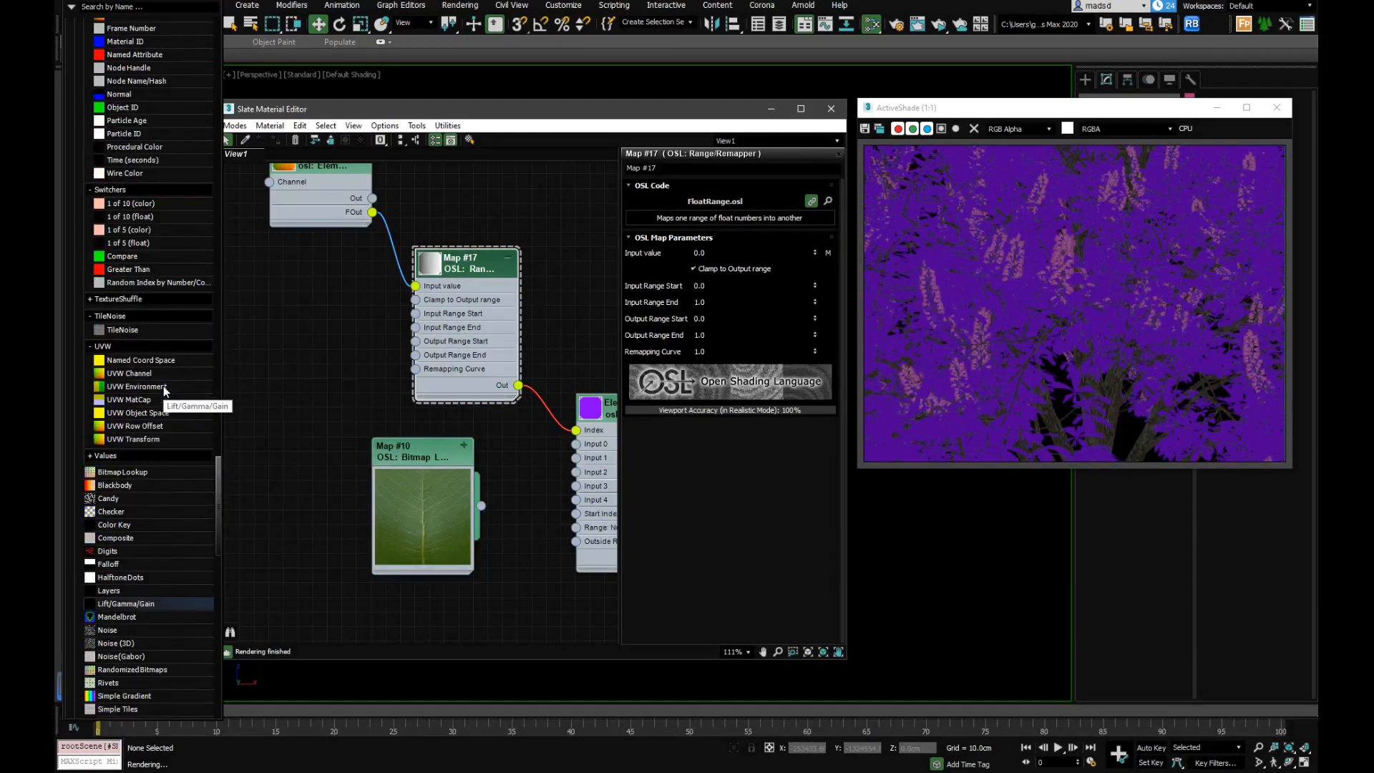
pyautogui.scroll(1, 164, 389)
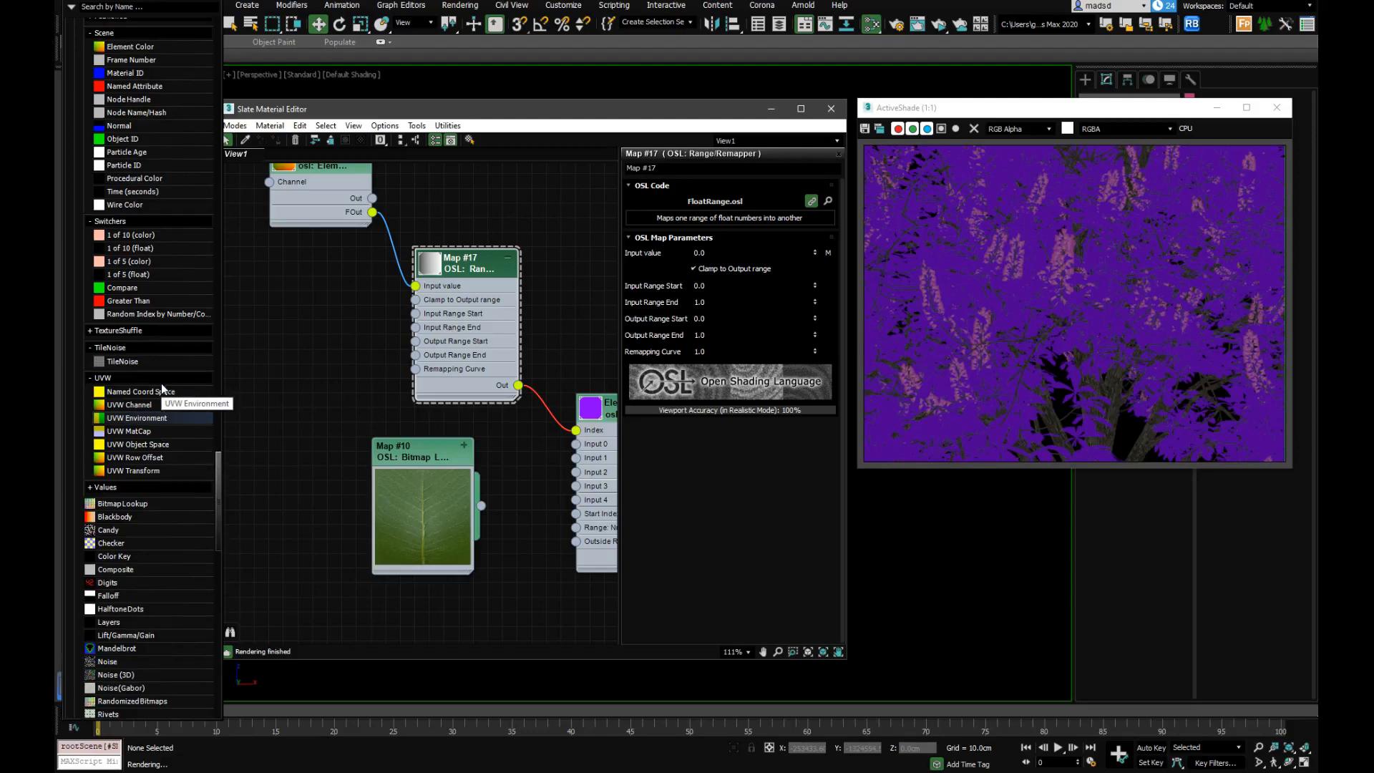
pyautogui.click(119, 487)
pyautogui.scroll(-3, 155, 463)
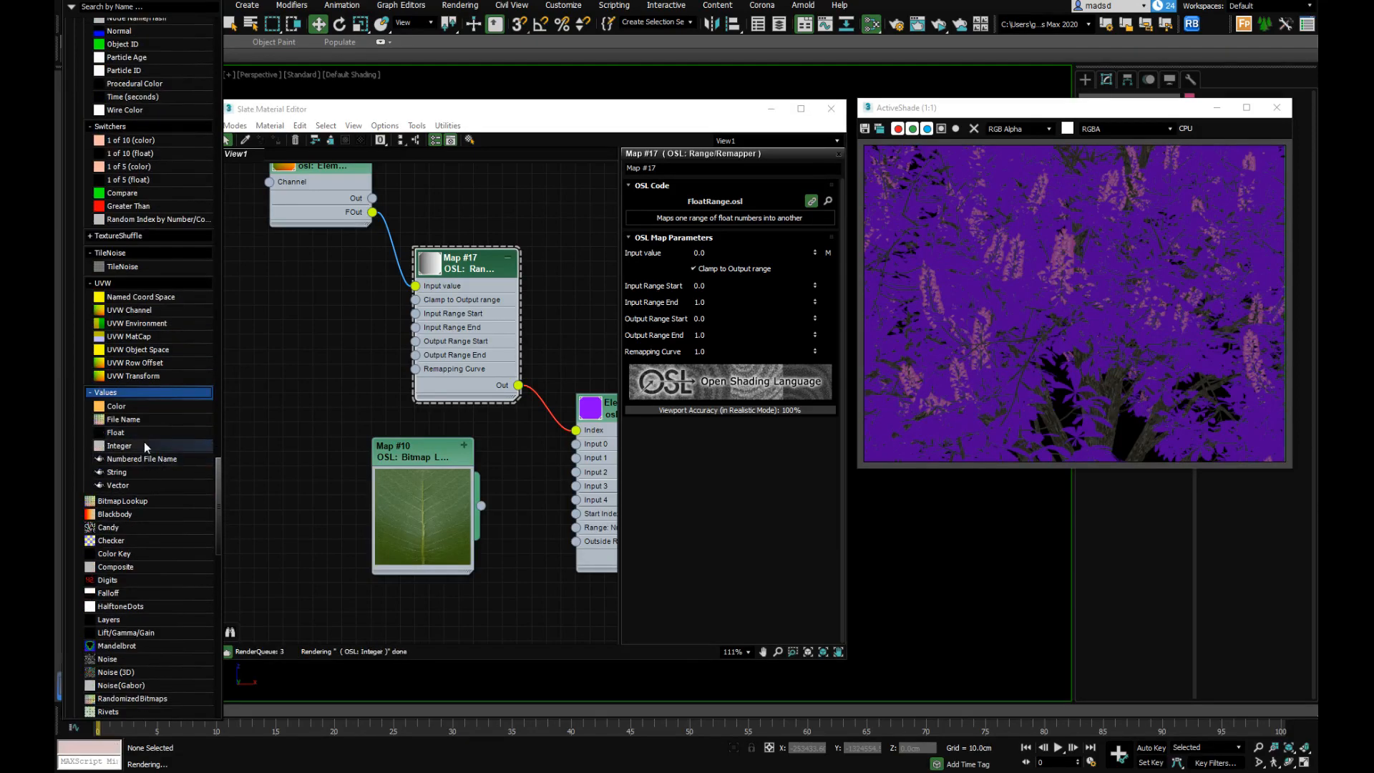
pyautogui.moveTo(135, 450); pyautogui.dragTo(320, 304)
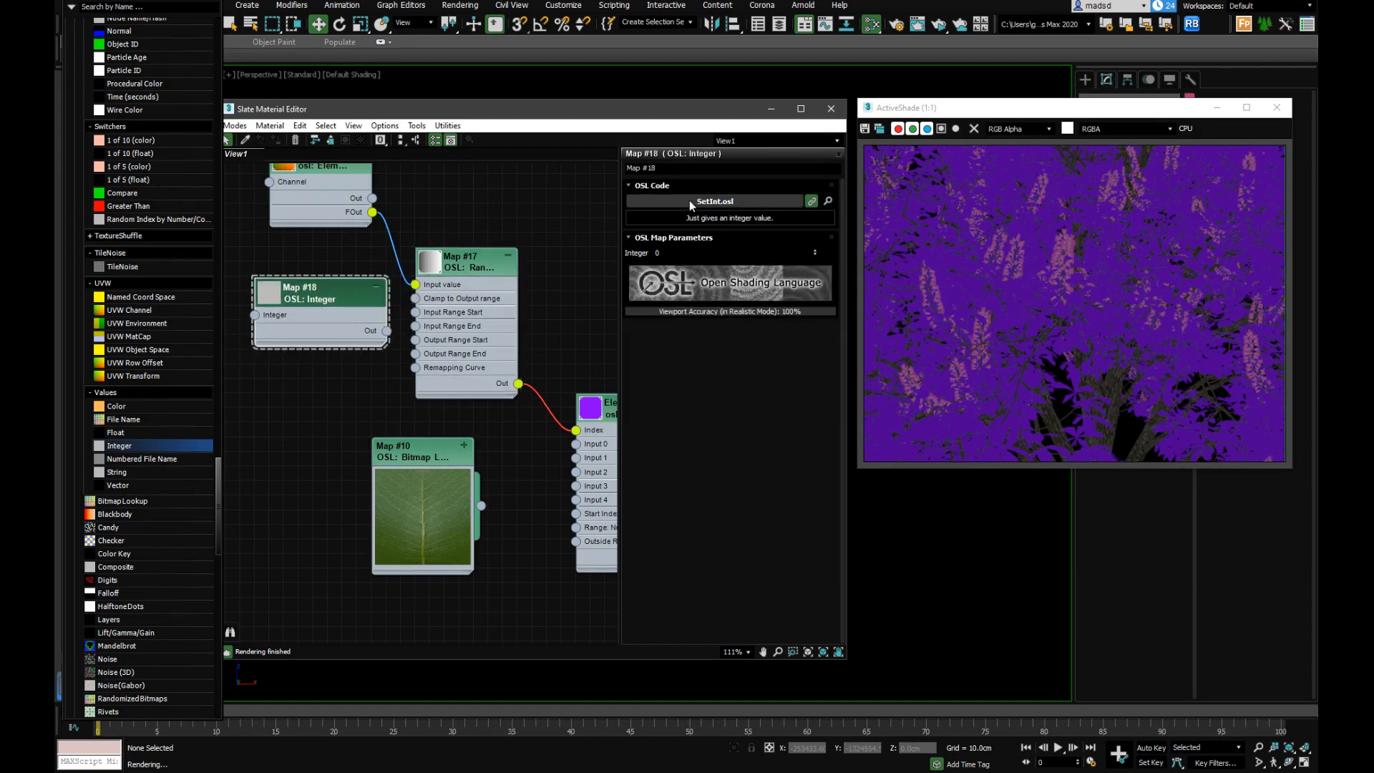
# Rename the new Integer node as Activate
pyautogui.click(629, 167)
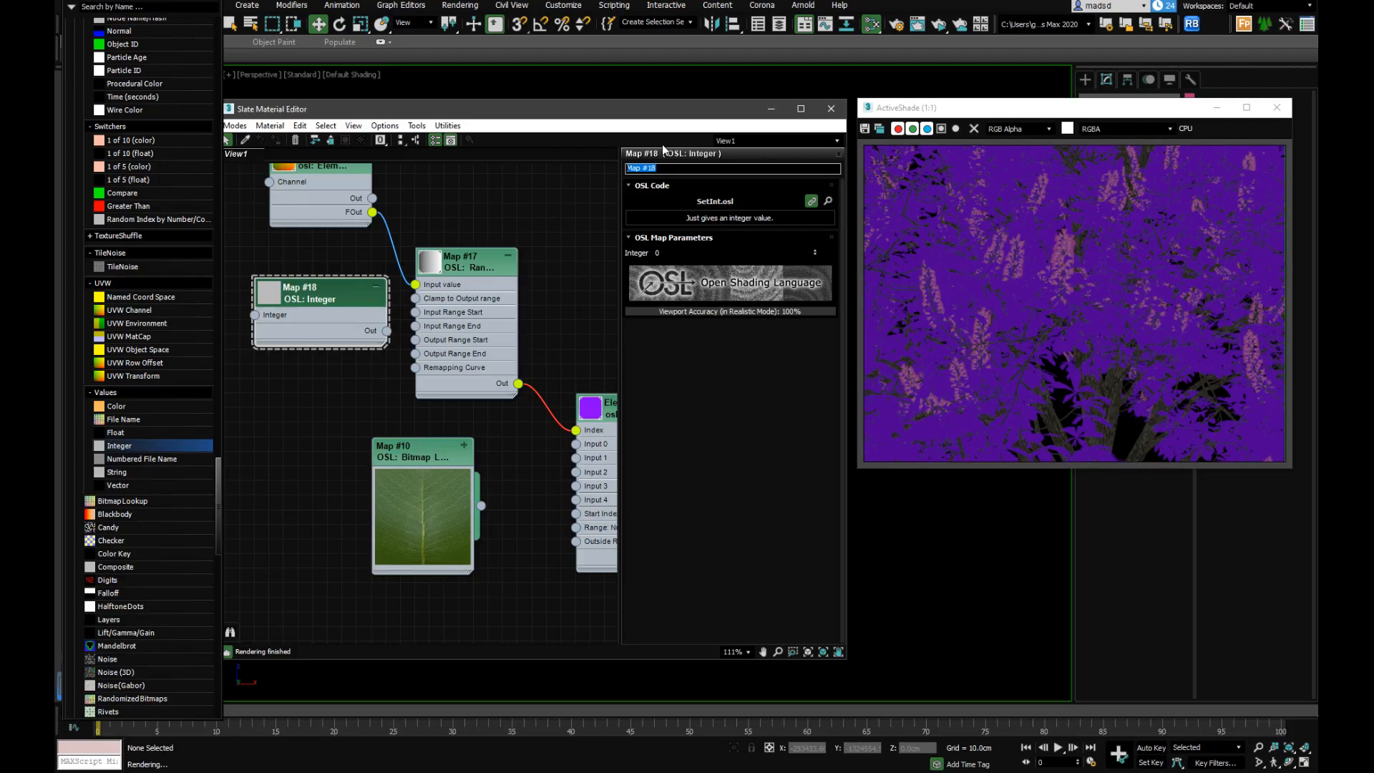
pyautogui.write('Activate')
pyautogui.press('Return')
pyautogui.click(338, 287)
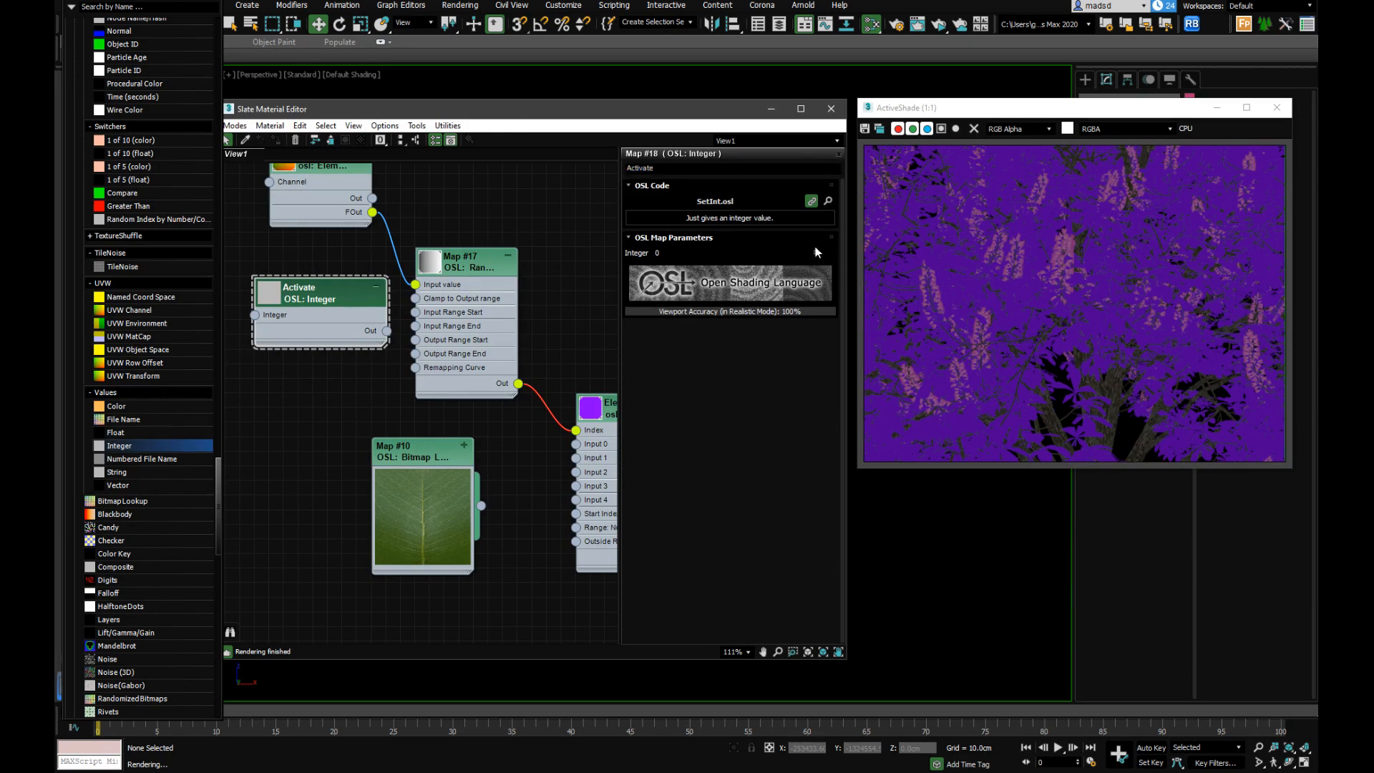
# Connect the Activate integer to the Range/Remapper's Output Range End and raise its value to 3
pyautogui.click(815, 249)
pyautogui.moveTo(326, 312); pyautogui.dragTo(418, 355)
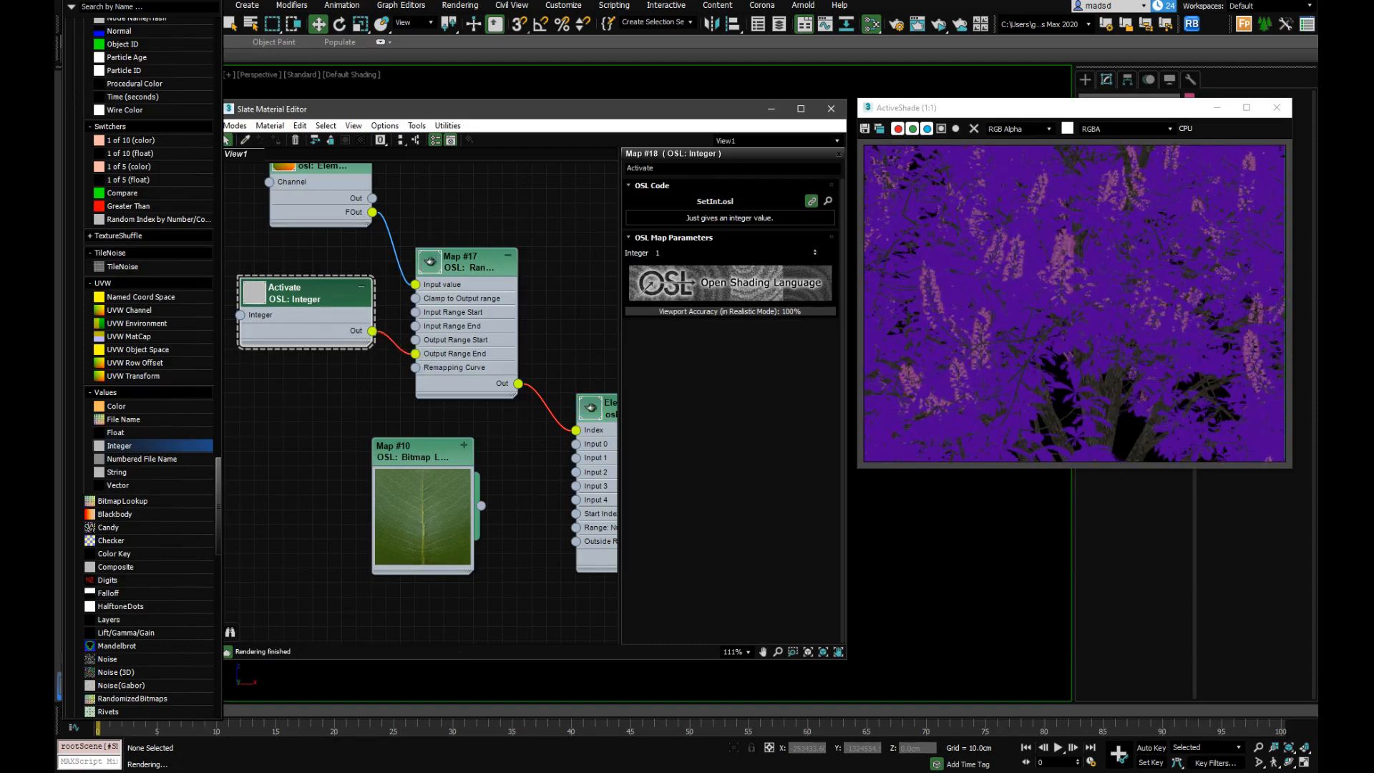
pyautogui.click(816, 249)
pyautogui.click(815, 250)
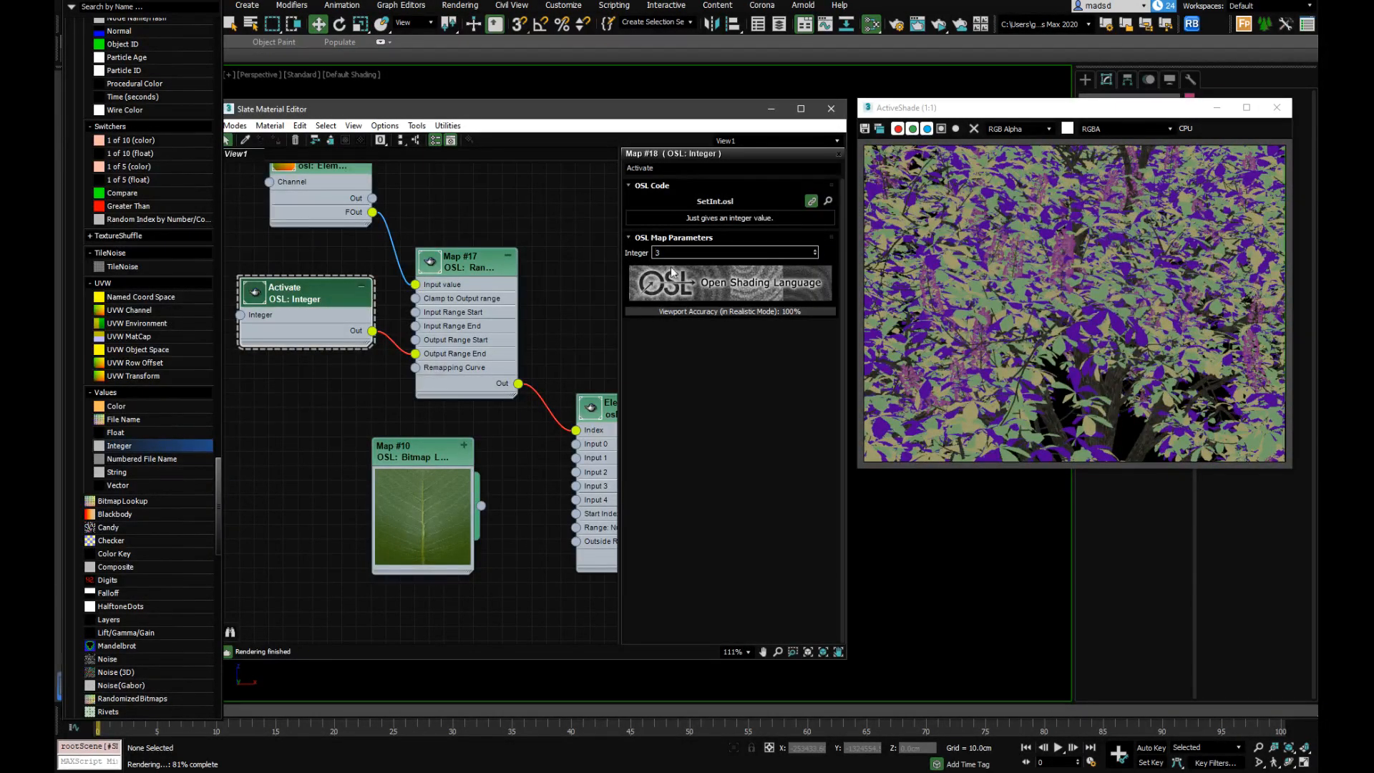
# Check the Range/Remapper's Output Range End parameter and move the Activate node down level with that input
pyautogui.click(471, 271)
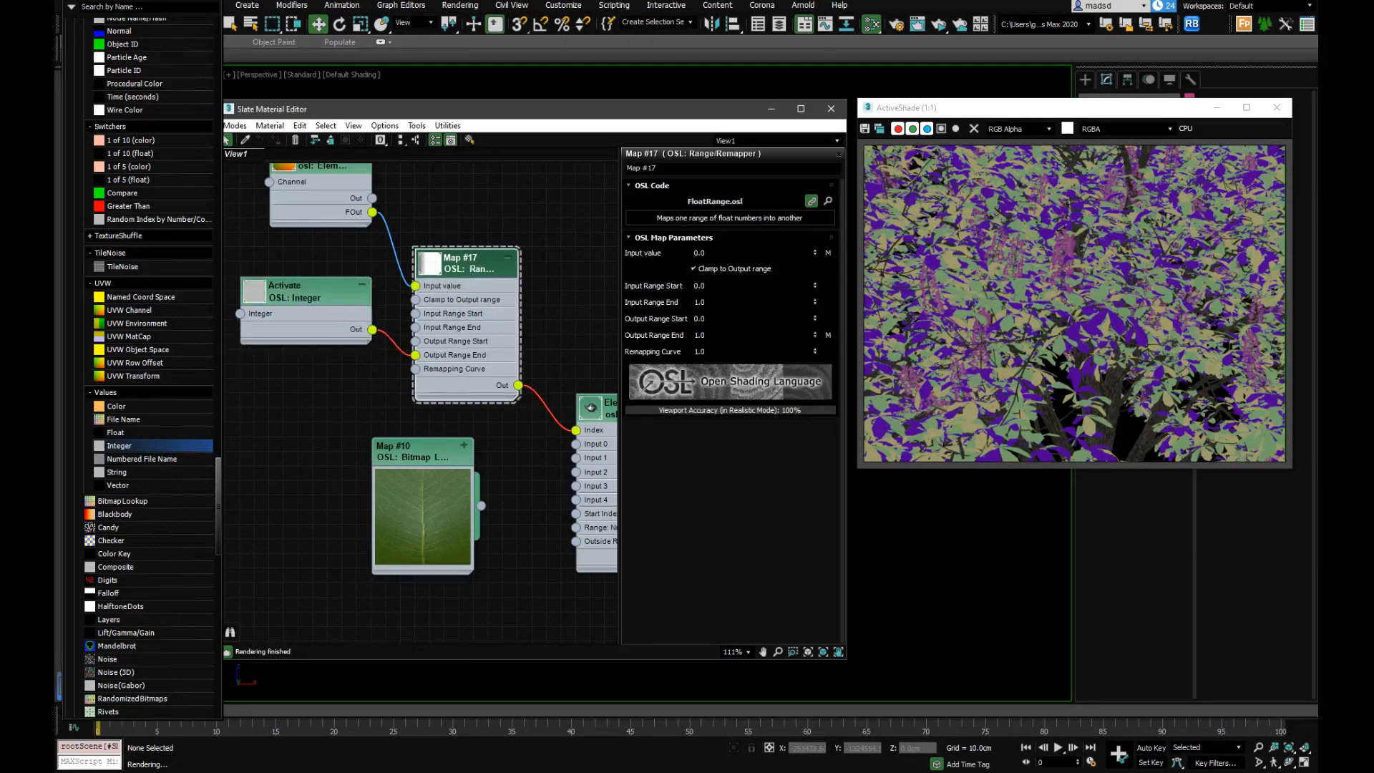
pyautogui.click(706, 334)
pyautogui.moveTo(705, 335); pyautogui.dragTo(674, 334)
pyautogui.moveTo(324, 290); pyautogui.dragTo(324, 306)
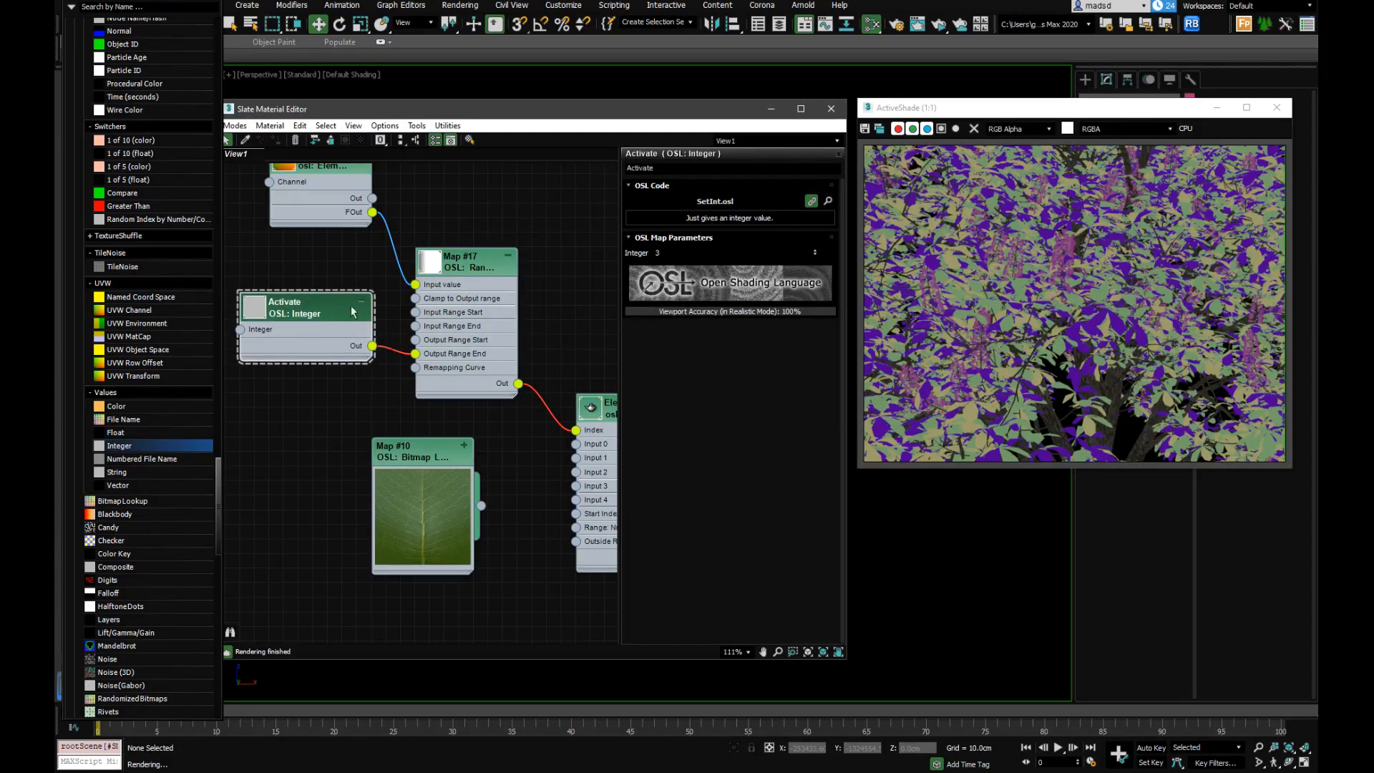
pyautogui.click(462, 278)
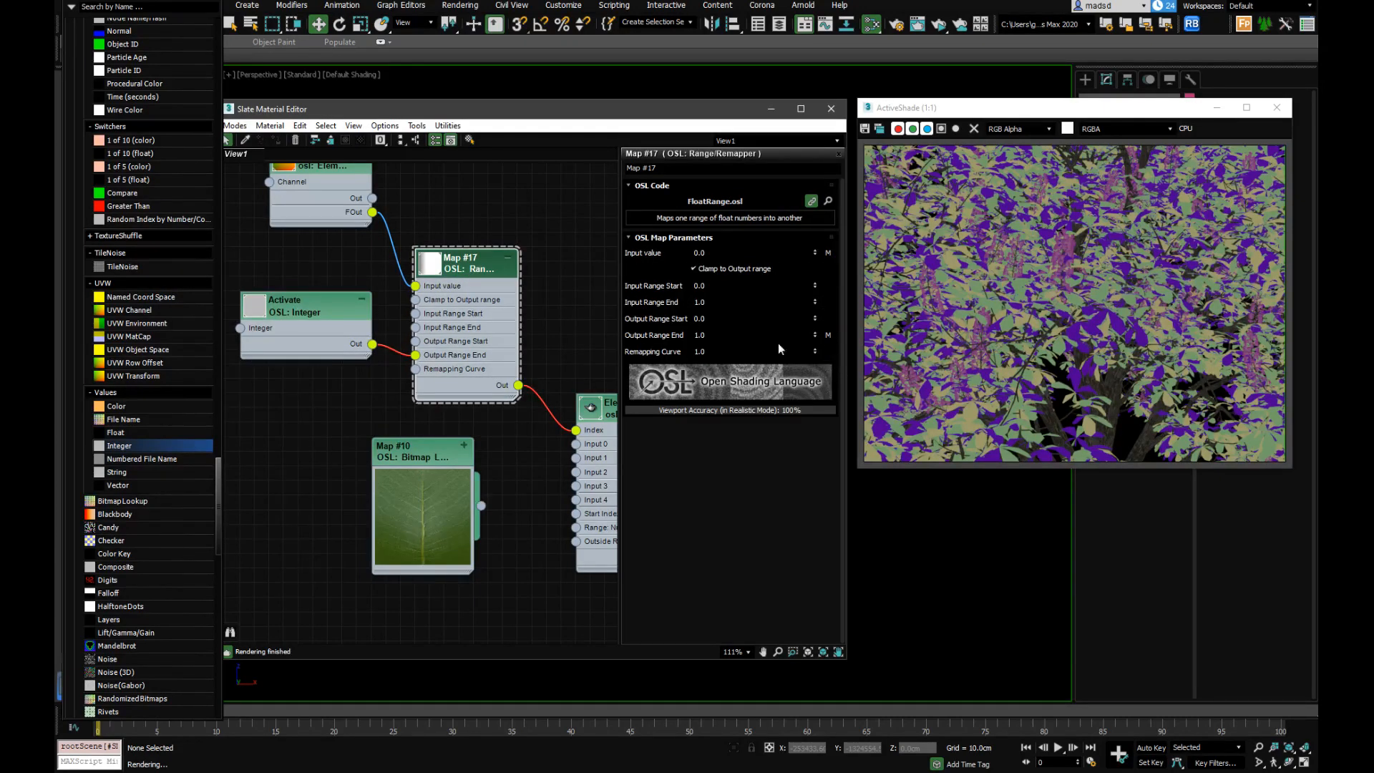
pyautogui.moveTo(309, 328); pyautogui.dragTo(313, 339)
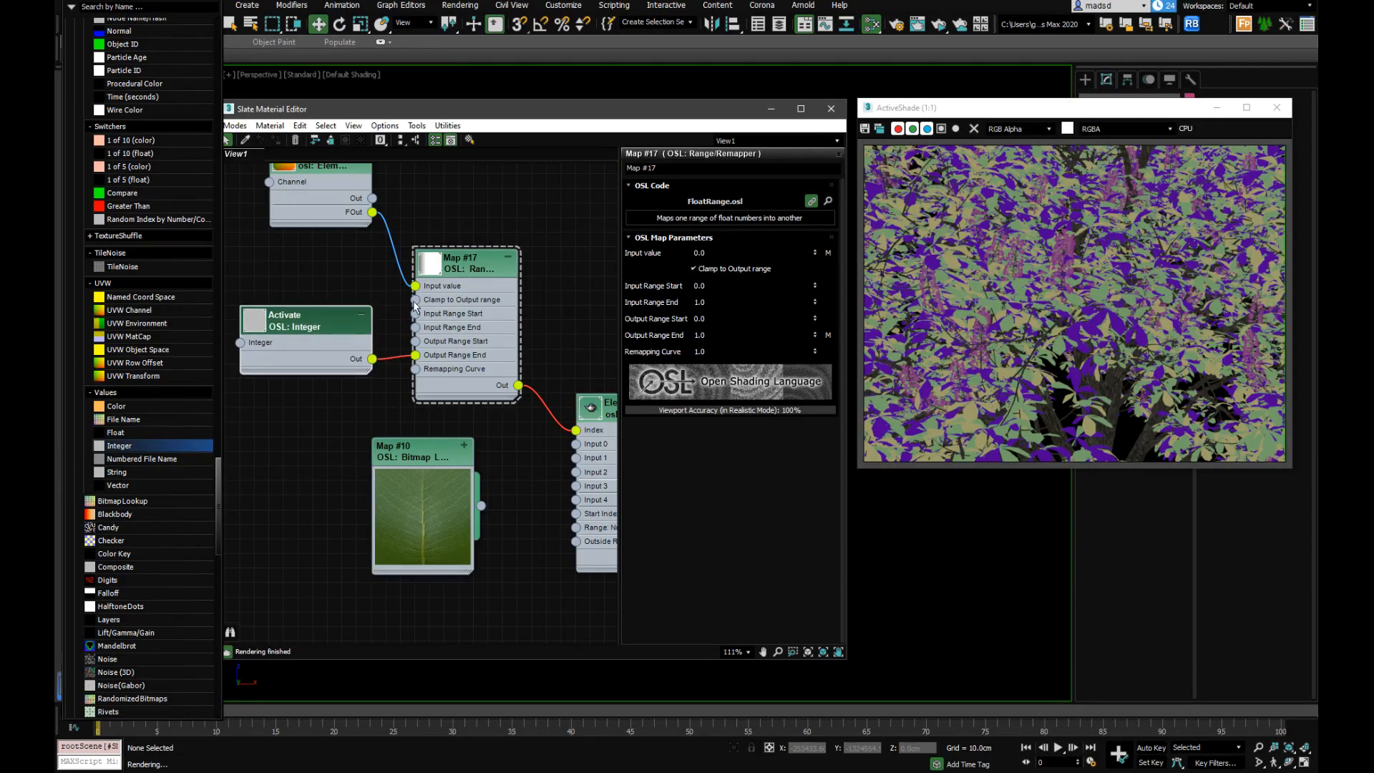
# Set the Activate integer's value to 1
pyautogui.click(317, 326)
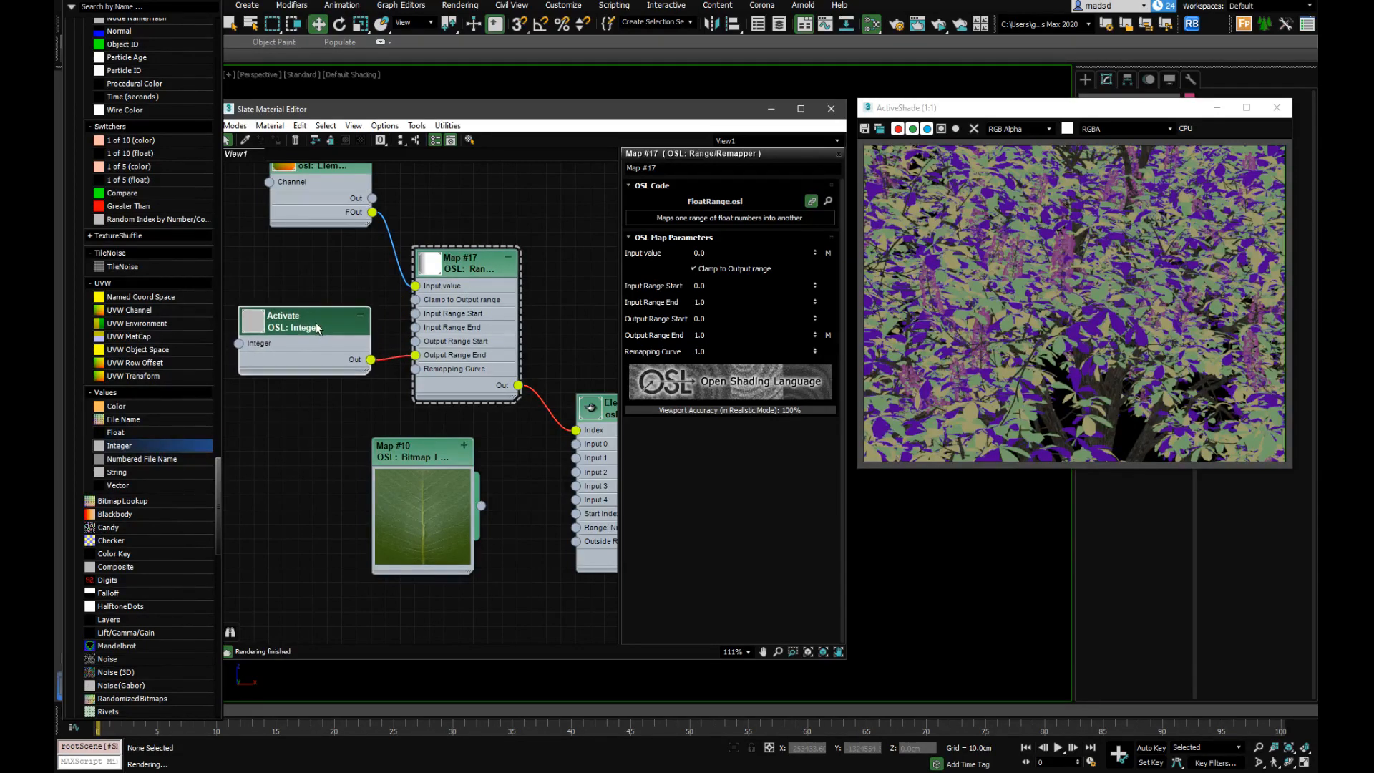
pyautogui.click(815, 254)
pyautogui.click(815, 254)
# Examine the node graph from the Range/Remapper through the Element ID and material ID switchers to the Physical material
pyautogui.scroll(-2, 424, 339)
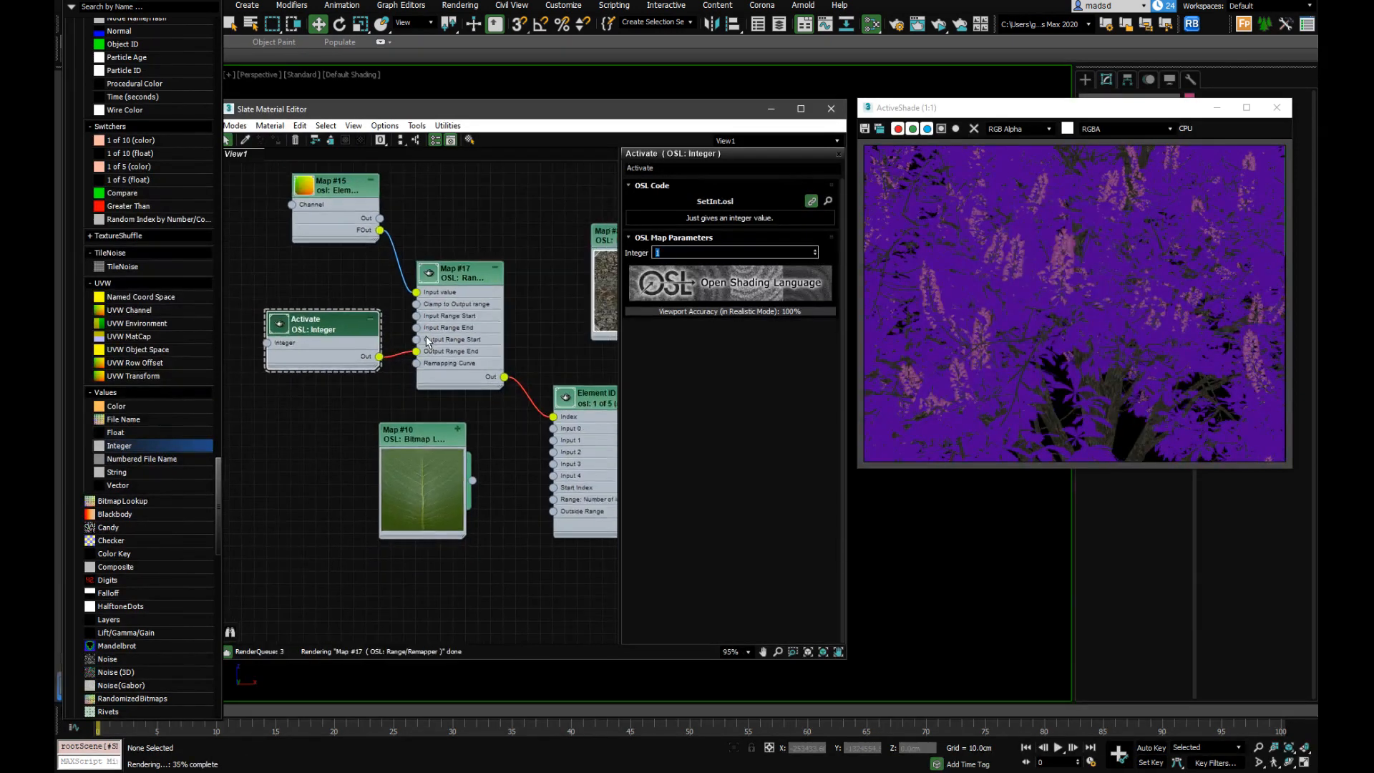
pyautogui.scroll(-2, 427, 342)
pyautogui.moveTo(542, 415); pyautogui.dragTo(542, 434)
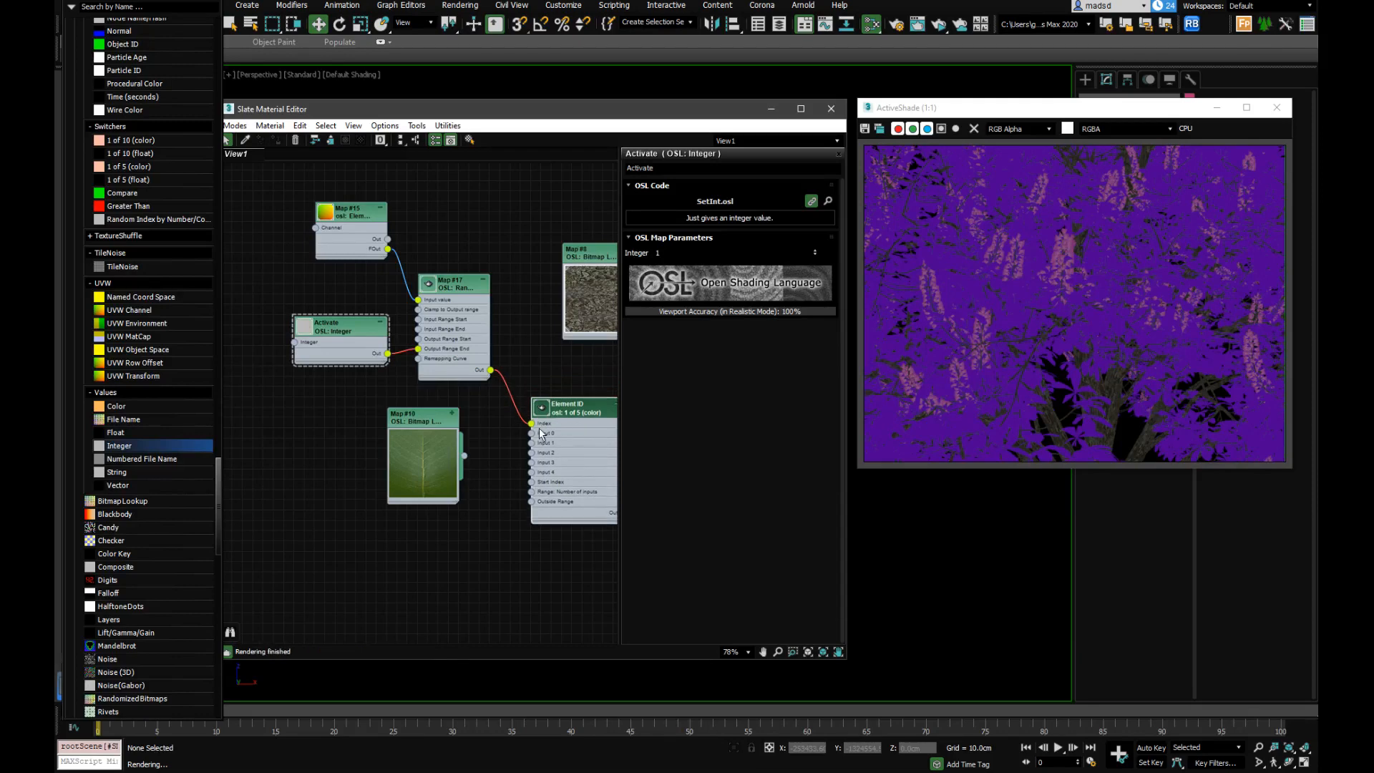
pyautogui.moveTo(540, 432); pyautogui.dragTo(412, 401, button='middle')
pyautogui.scroll(3, 418, 397)
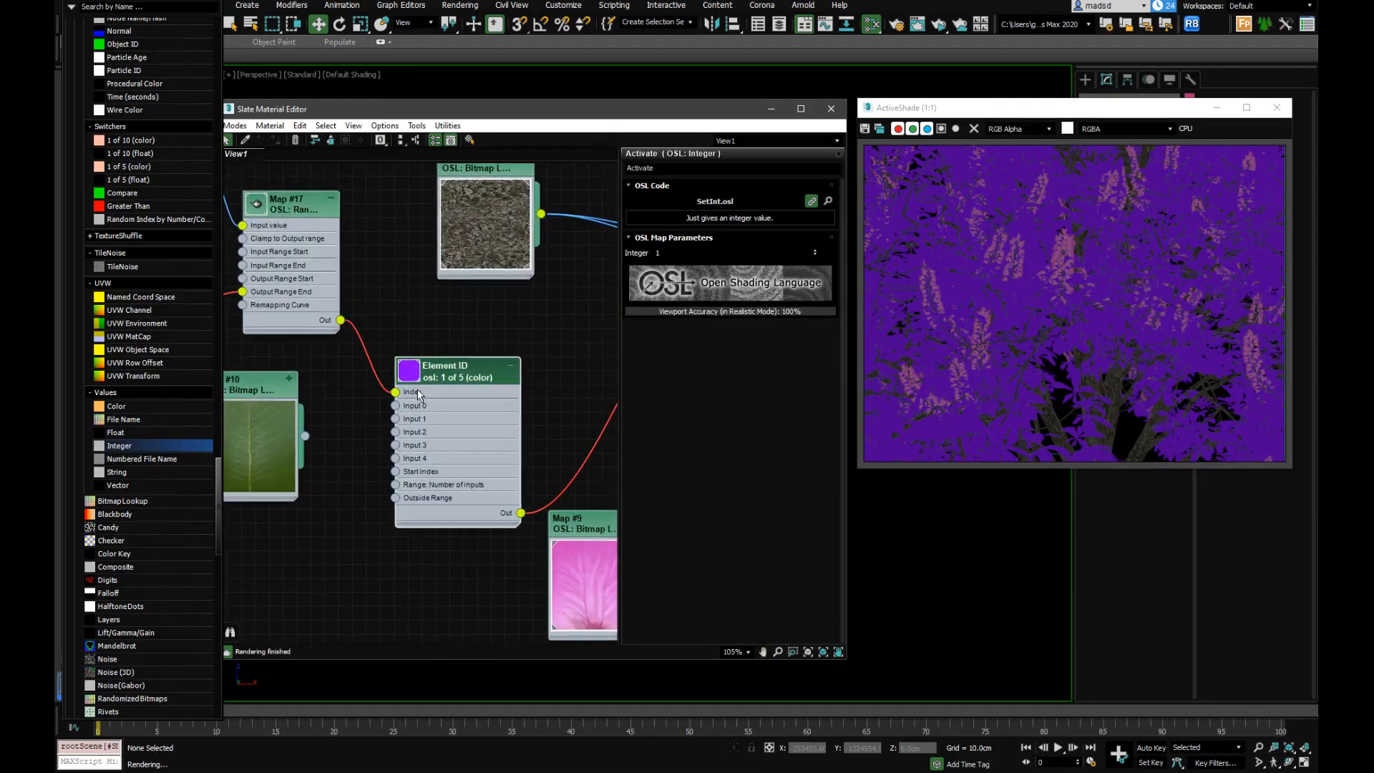
pyautogui.scroll(-3, 389, 398)
pyautogui.scroll(3, 372, 401)
pyautogui.scroll(-3, 354, 403)
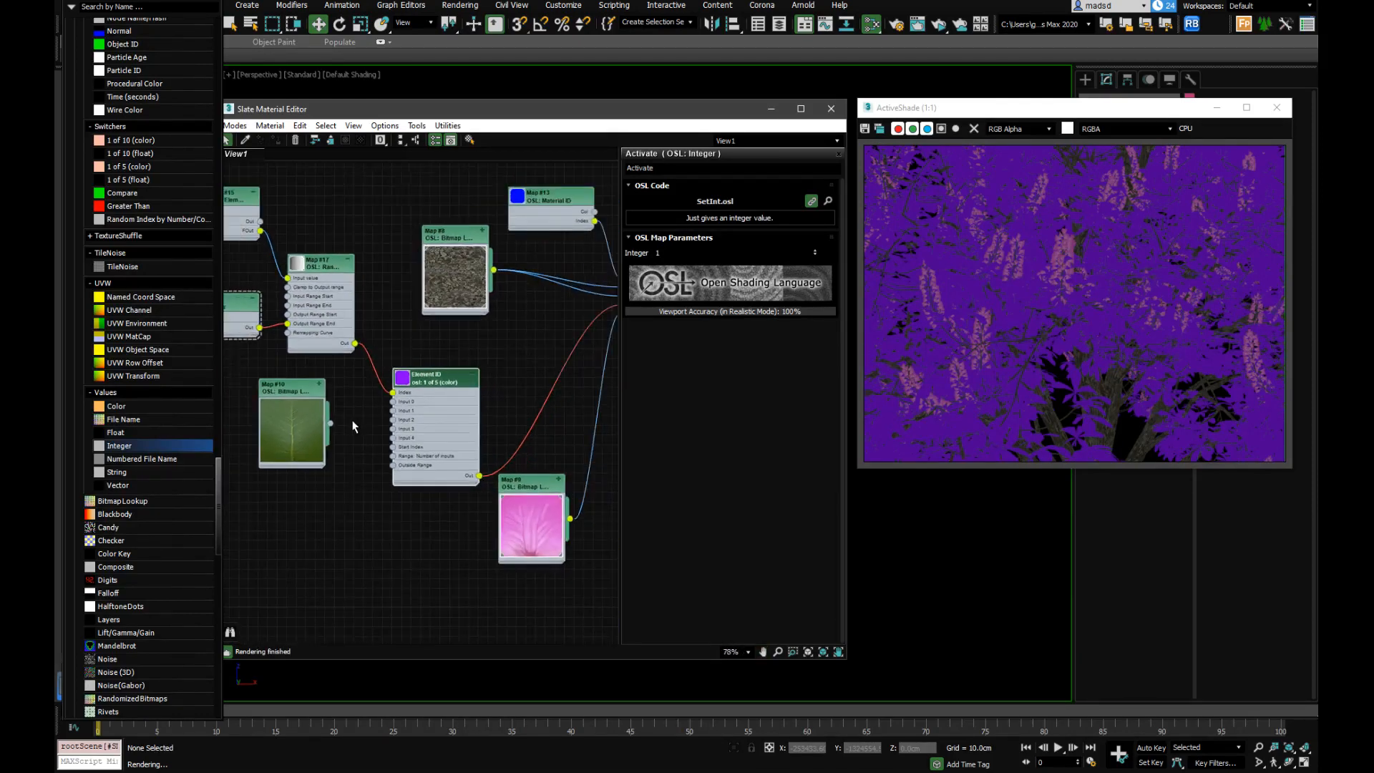
pyautogui.scroll(-1, 353, 415)
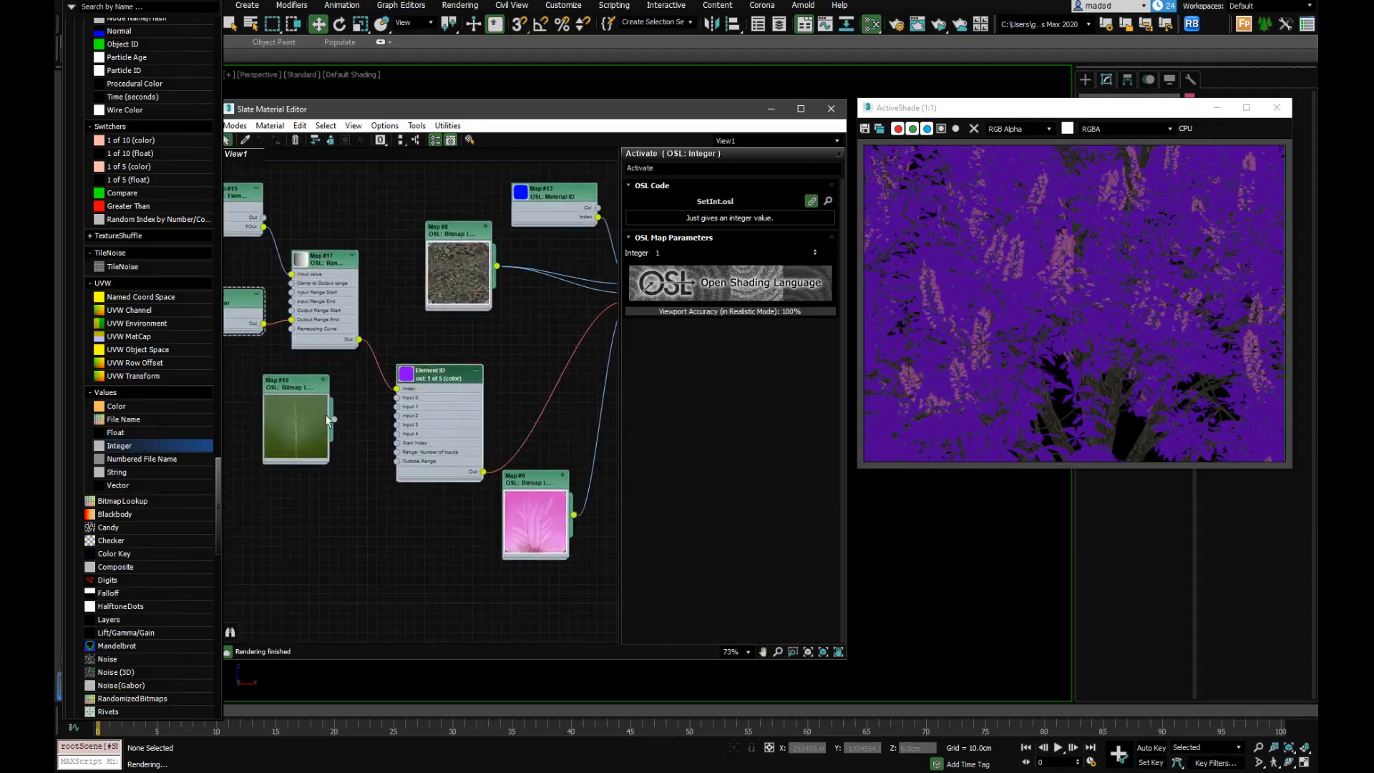
pyautogui.scroll(-6, 343, 412)
pyautogui.scroll(1, 389, 394)
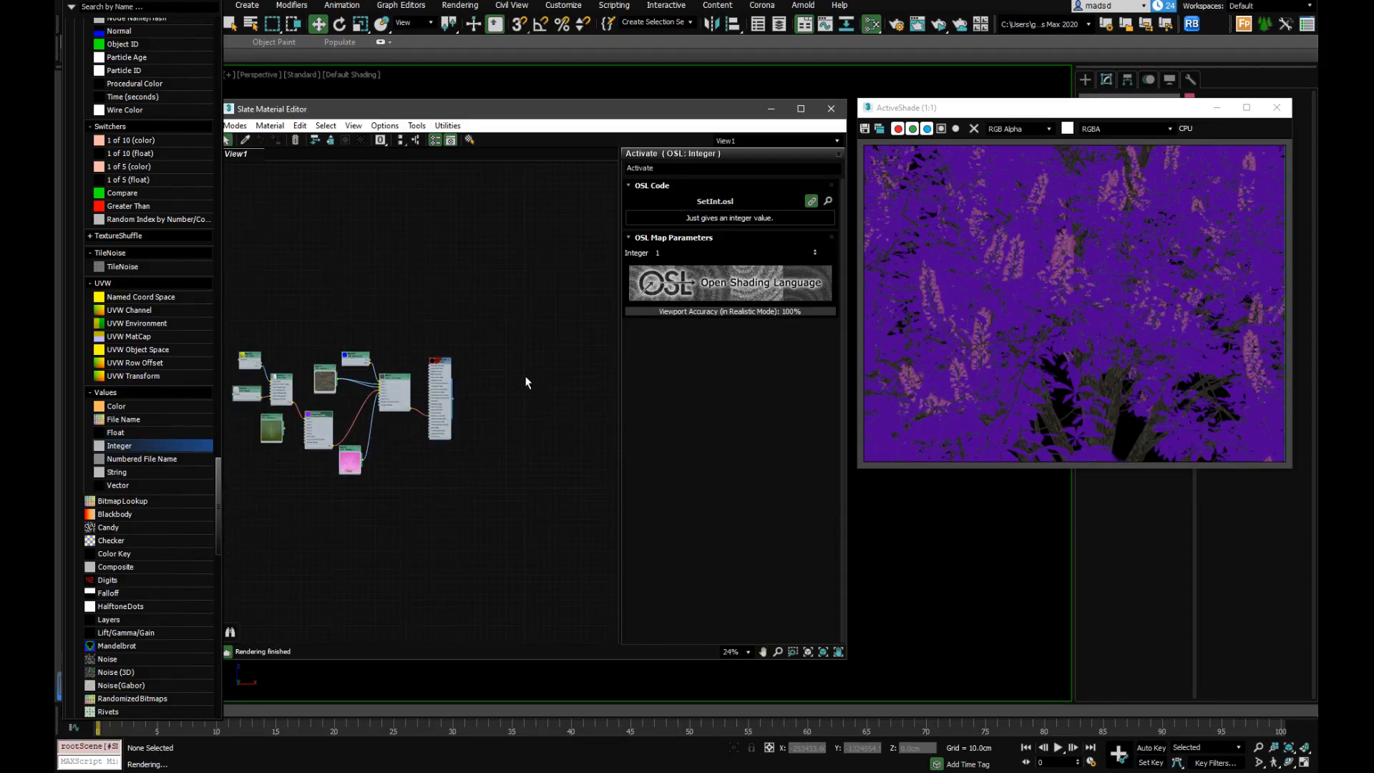
pyautogui.scroll(4, 272, 426)
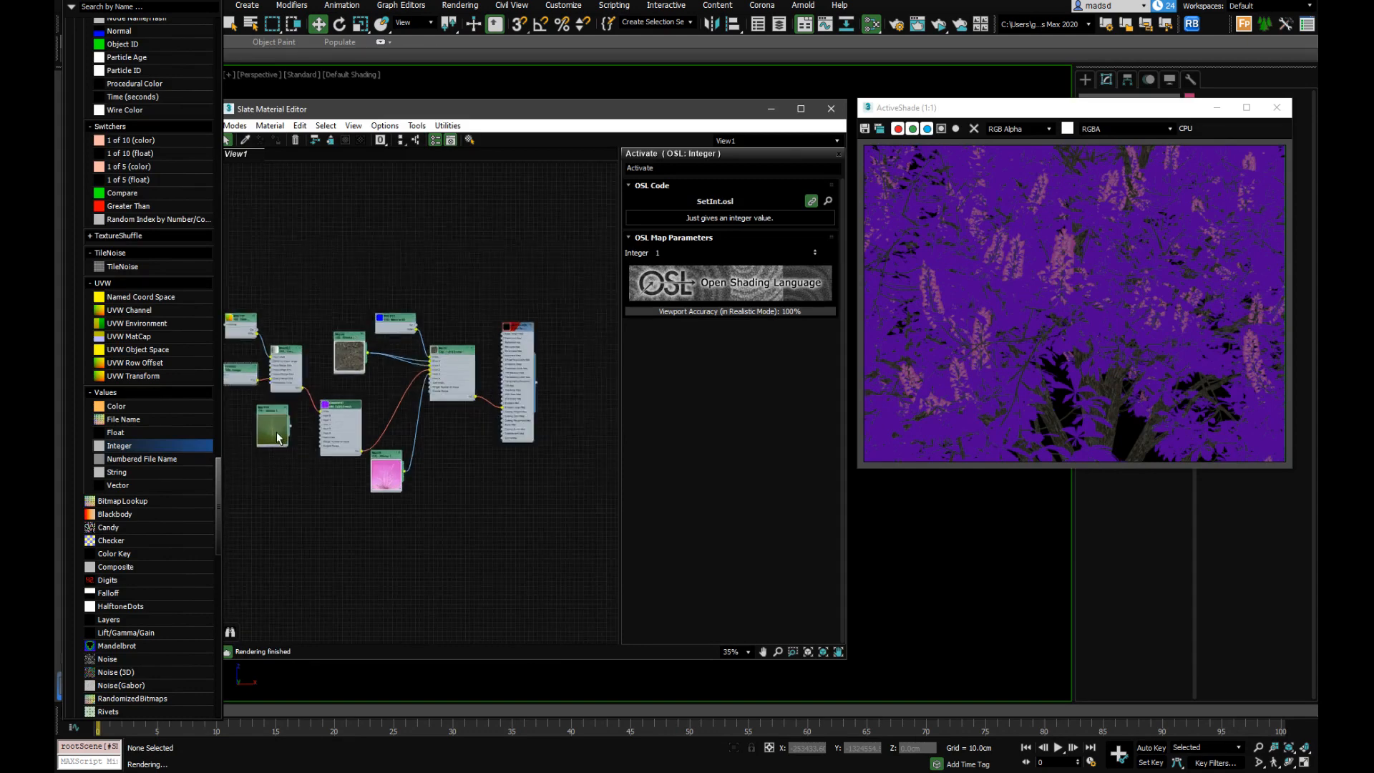
pyautogui.scroll(2, 272, 417)
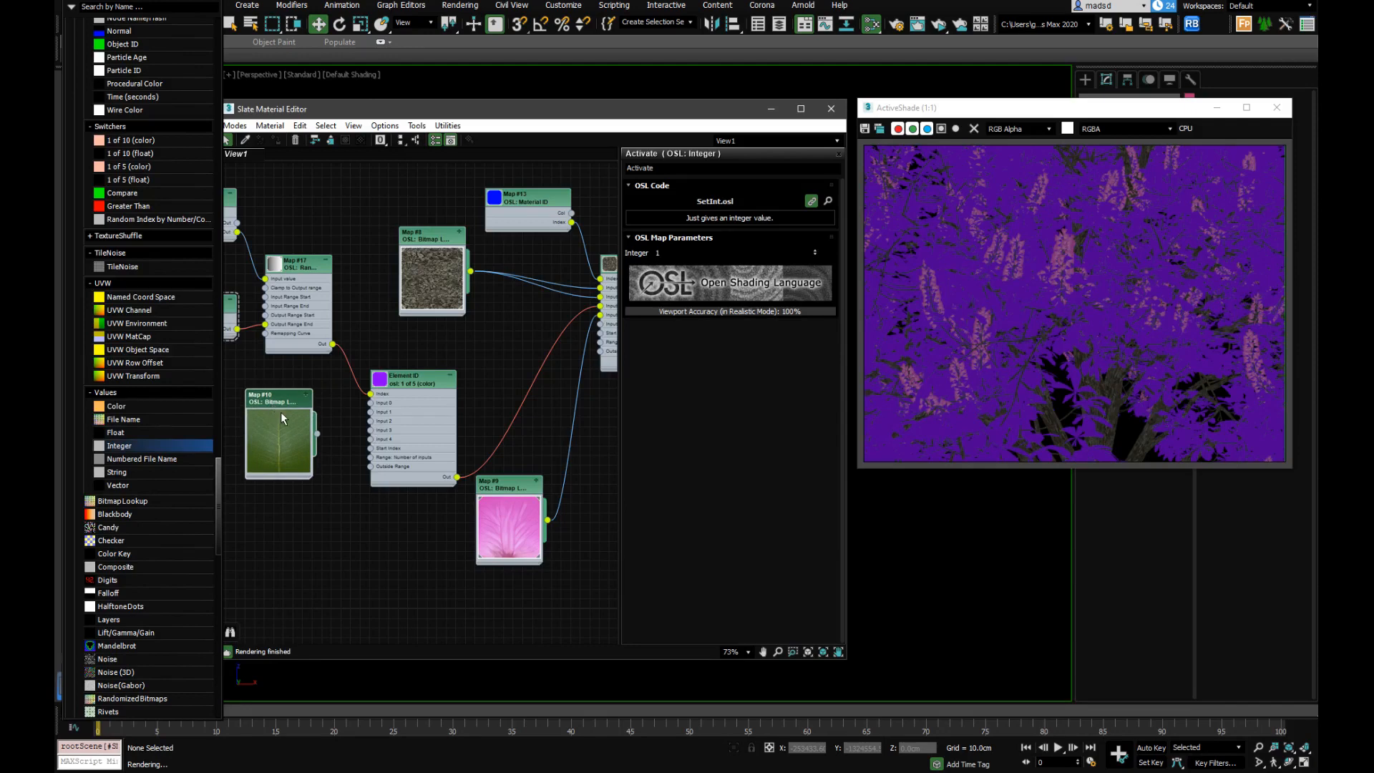
pyautogui.scroll(-1, 281, 411)
pyautogui.moveTo(276, 422); pyautogui.dragTo(314, 427, button='middle')
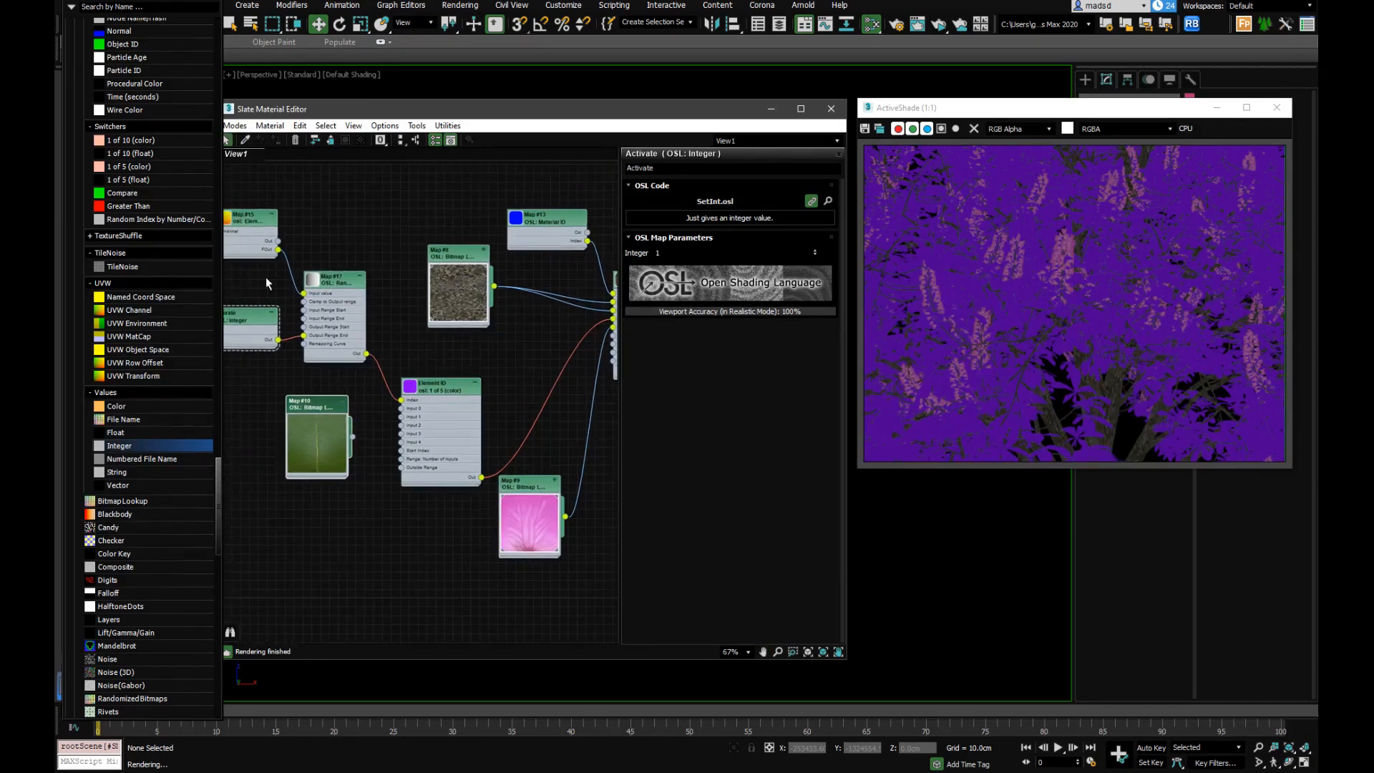
pyautogui.scroll(-3, 466, 381)
pyautogui.scroll(-1, 297, 420)
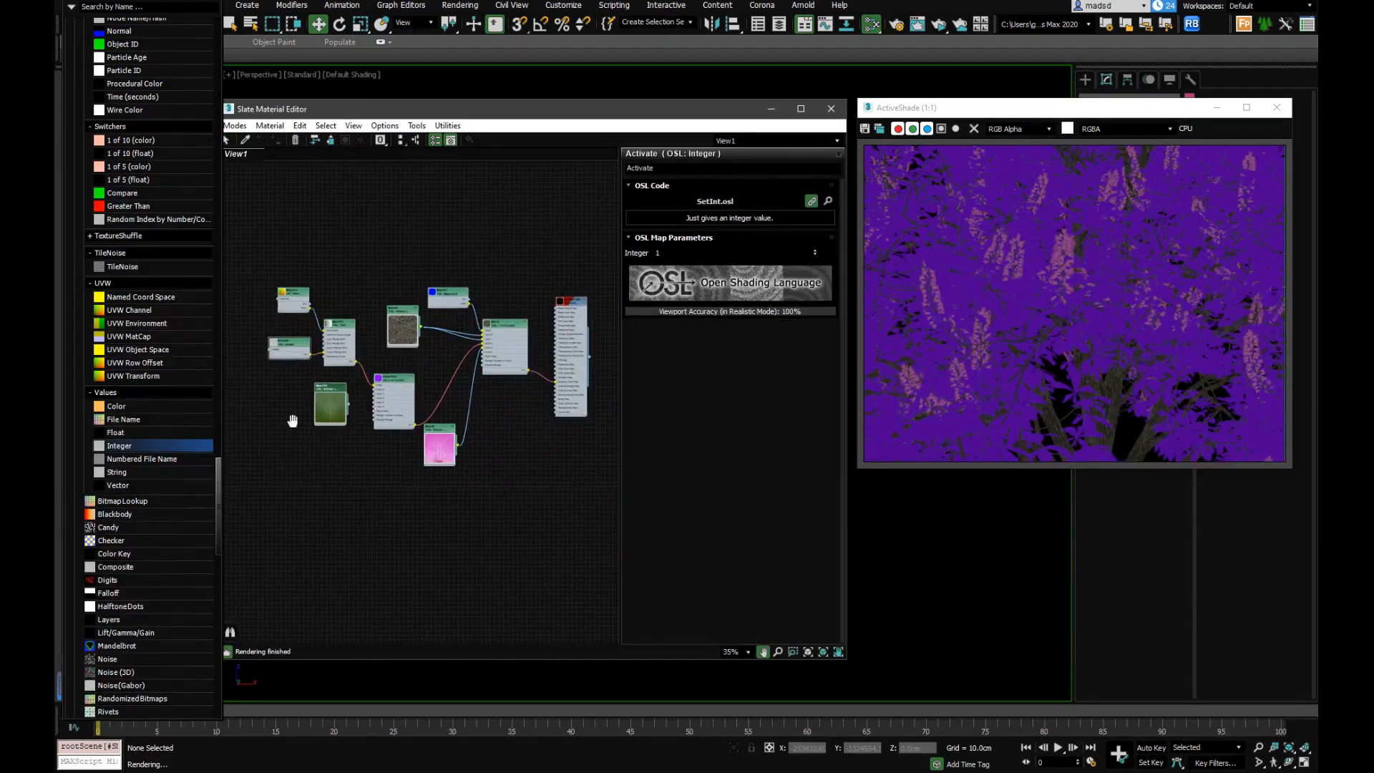
pyautogui.scroll(2, 300, 421)
pyautogui.scroll(-1, 298, 420)
pyautogui.scroll(1, 296, 418)
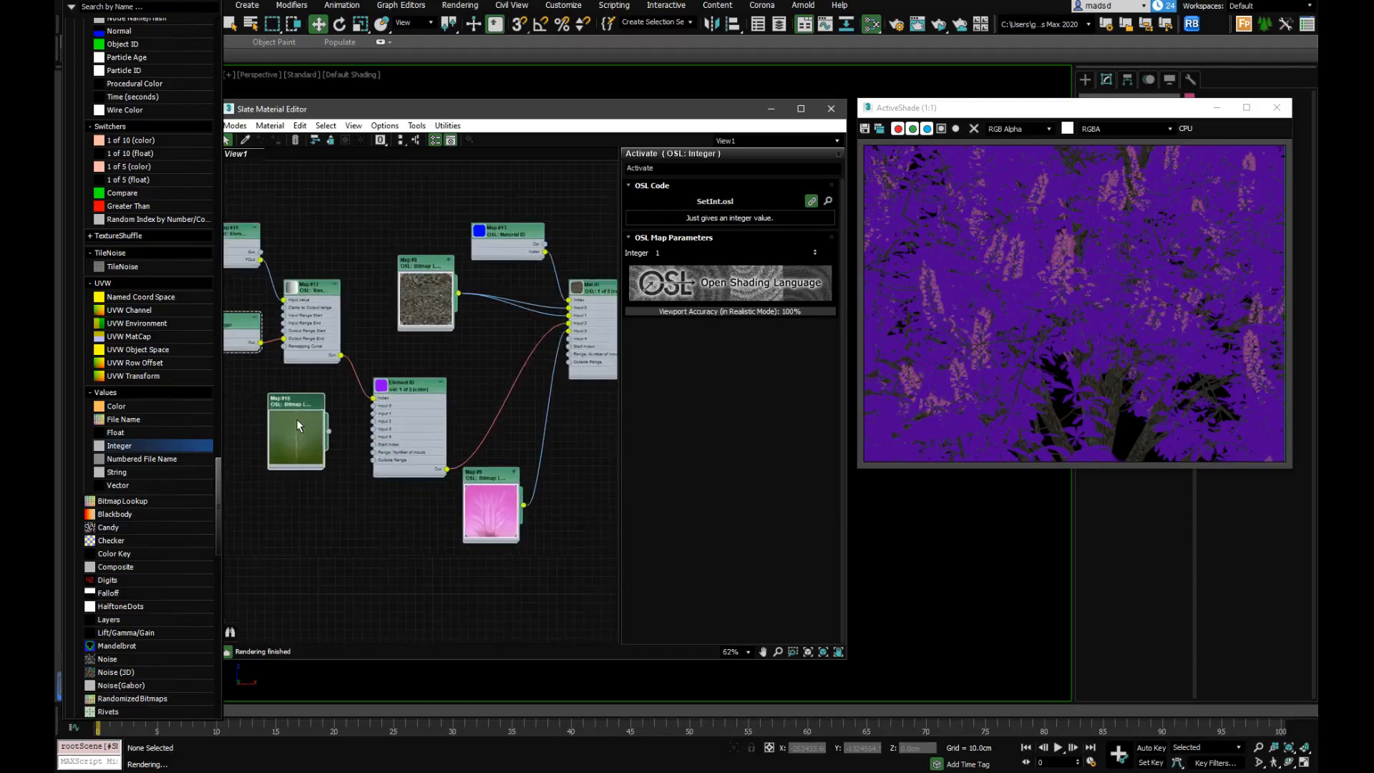
pyautogui.scroll(3, 294, 415)
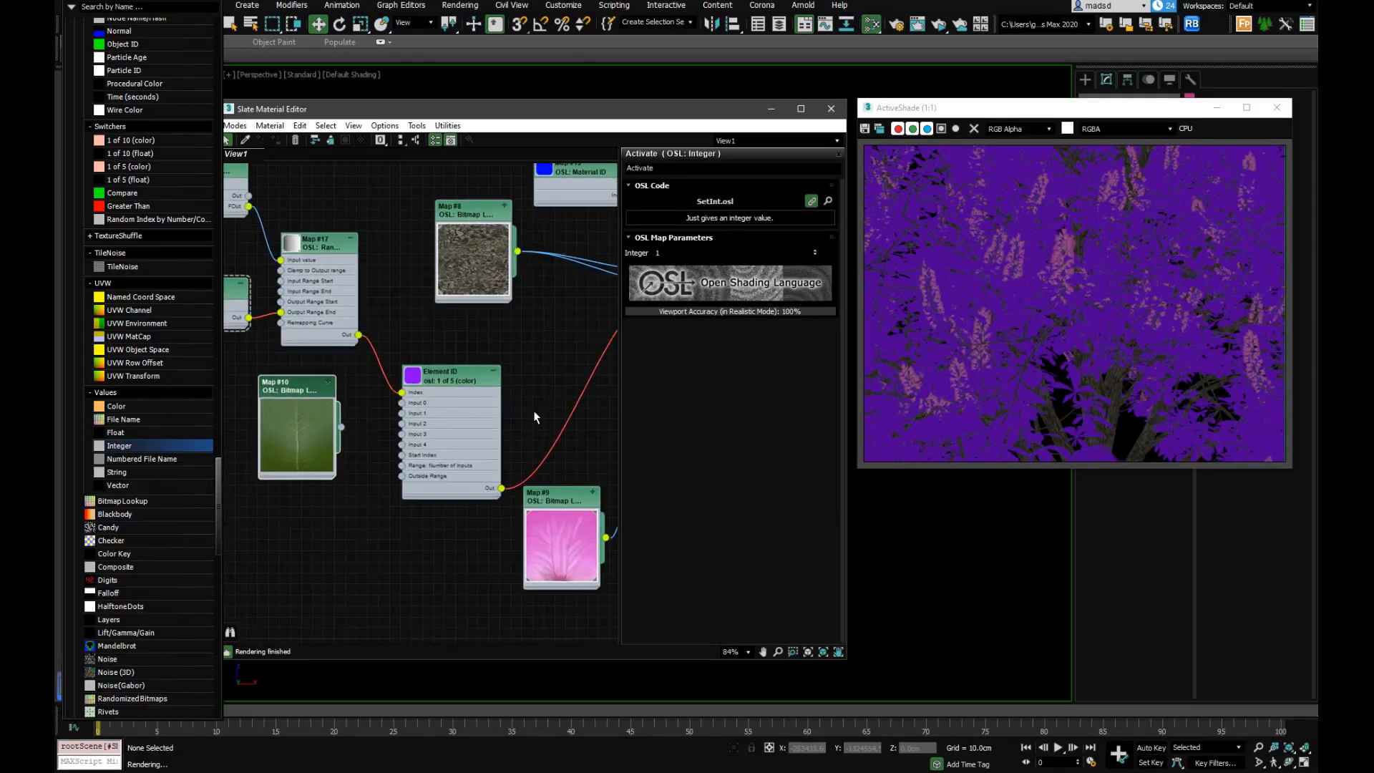
# Adjust the spacing of the Element ID switcher, the pink flower bitmap and the material ID switcher in the graph
pyautogui.moveTo(484, 387); pyautogui.dragTo(472, 400)
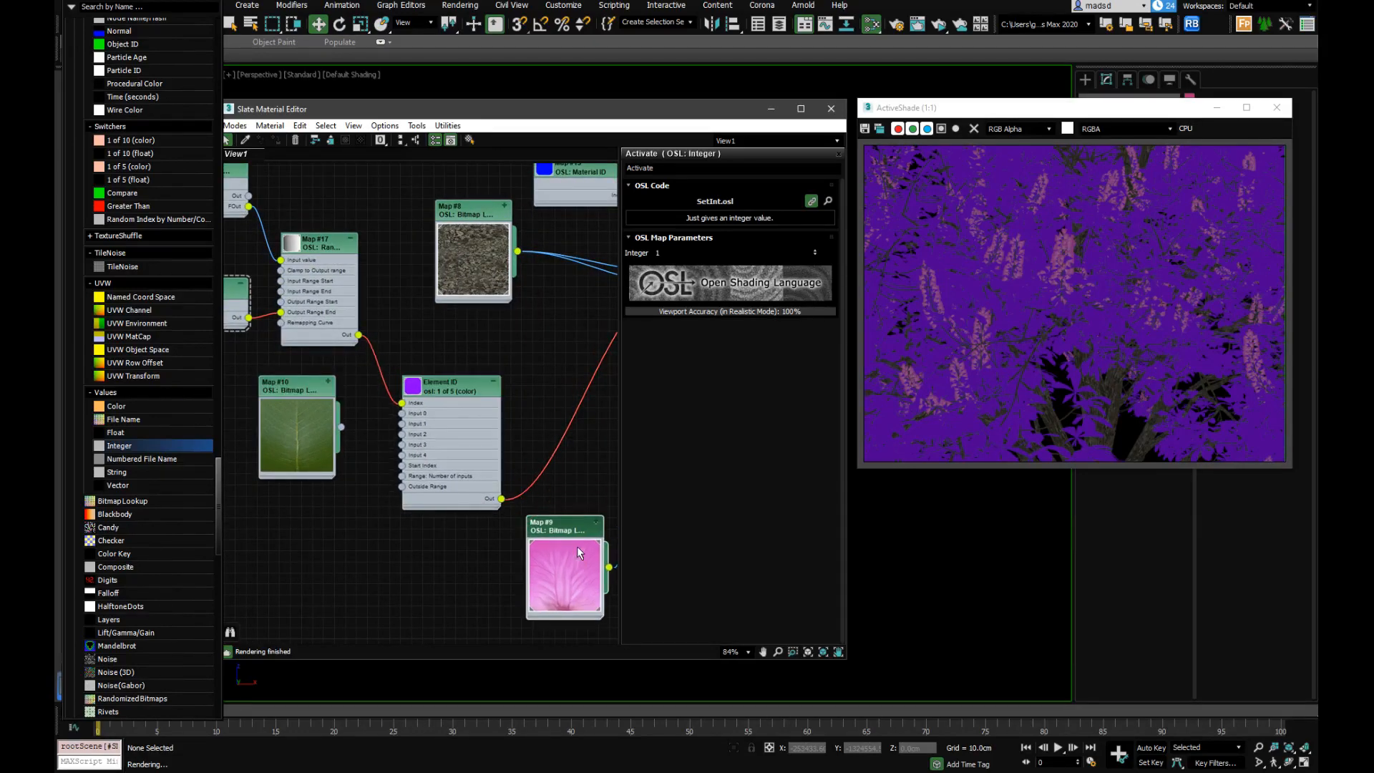
pyautogui.scroll(-3, 565, 538)
pyautogui.moveTo(453, 404); pyautogui.dragTo(391, 375, button='middle')
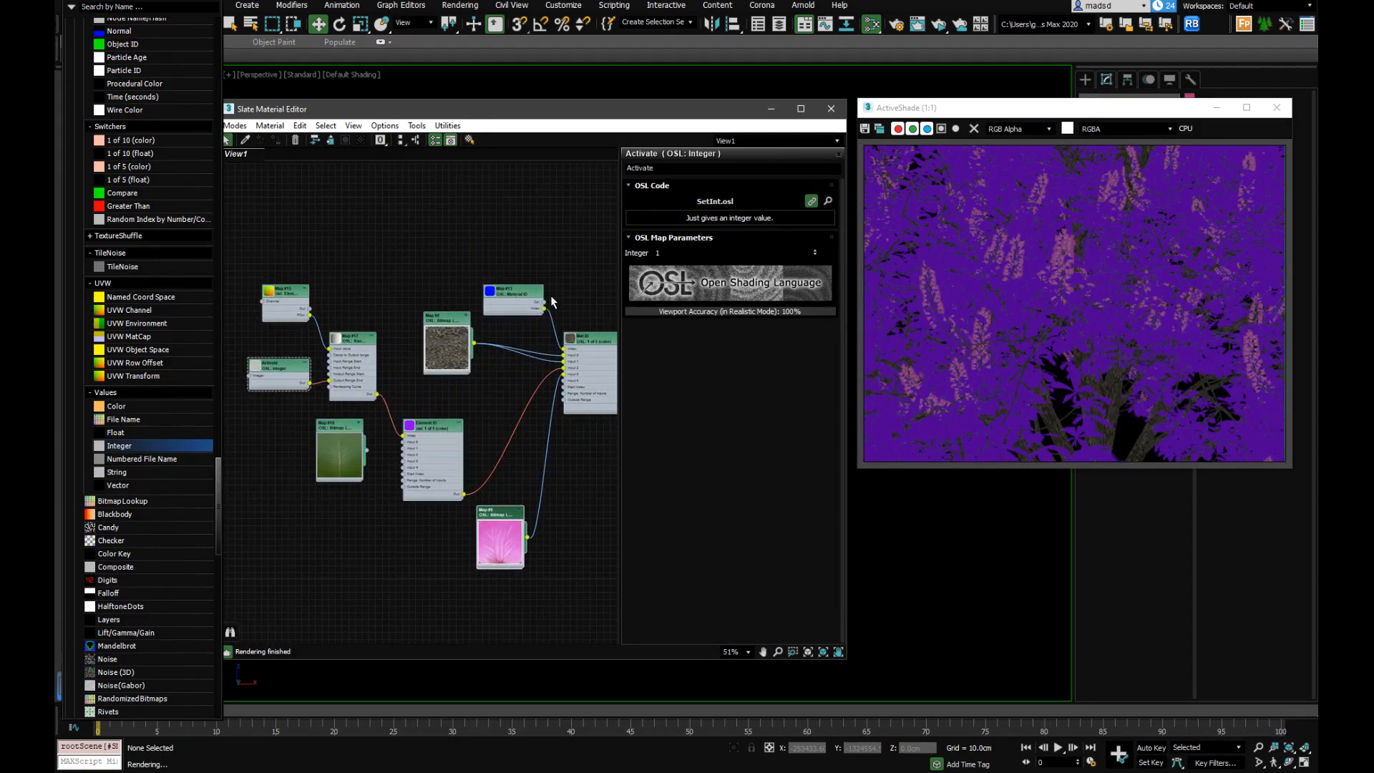
pyautogui.moveTo(604, 337); pyautogui.dragTo(603, 349)
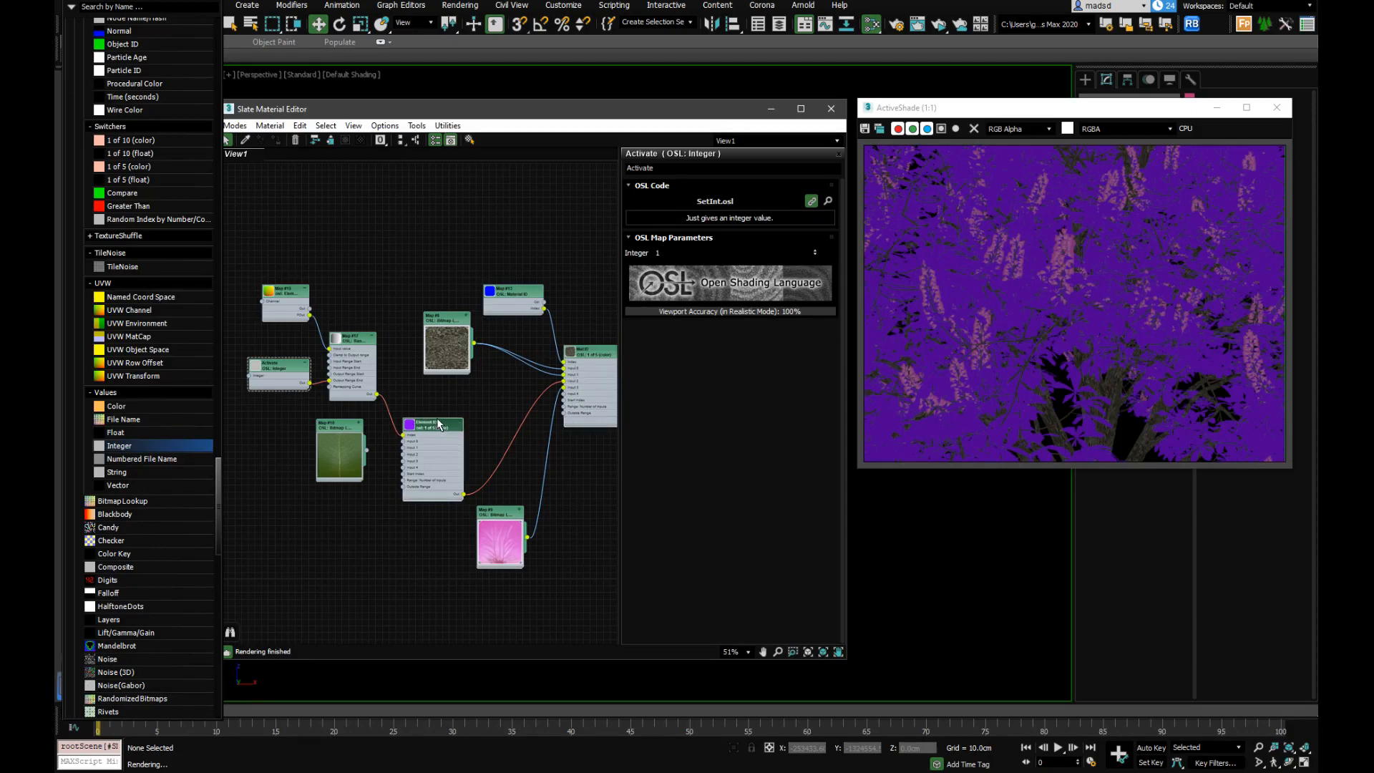
pyautogui.moveTo(437, 428); pyautogui.dragTo(431, 421)
# Connect the green leaf bitmap's Col (RGB) output to Input 0 of the Element ID switcher
pyautogui.moveTo(350, 438); pyautogui.dragTo(448, 417)
pyautogui.scroll(5, 368, 458)
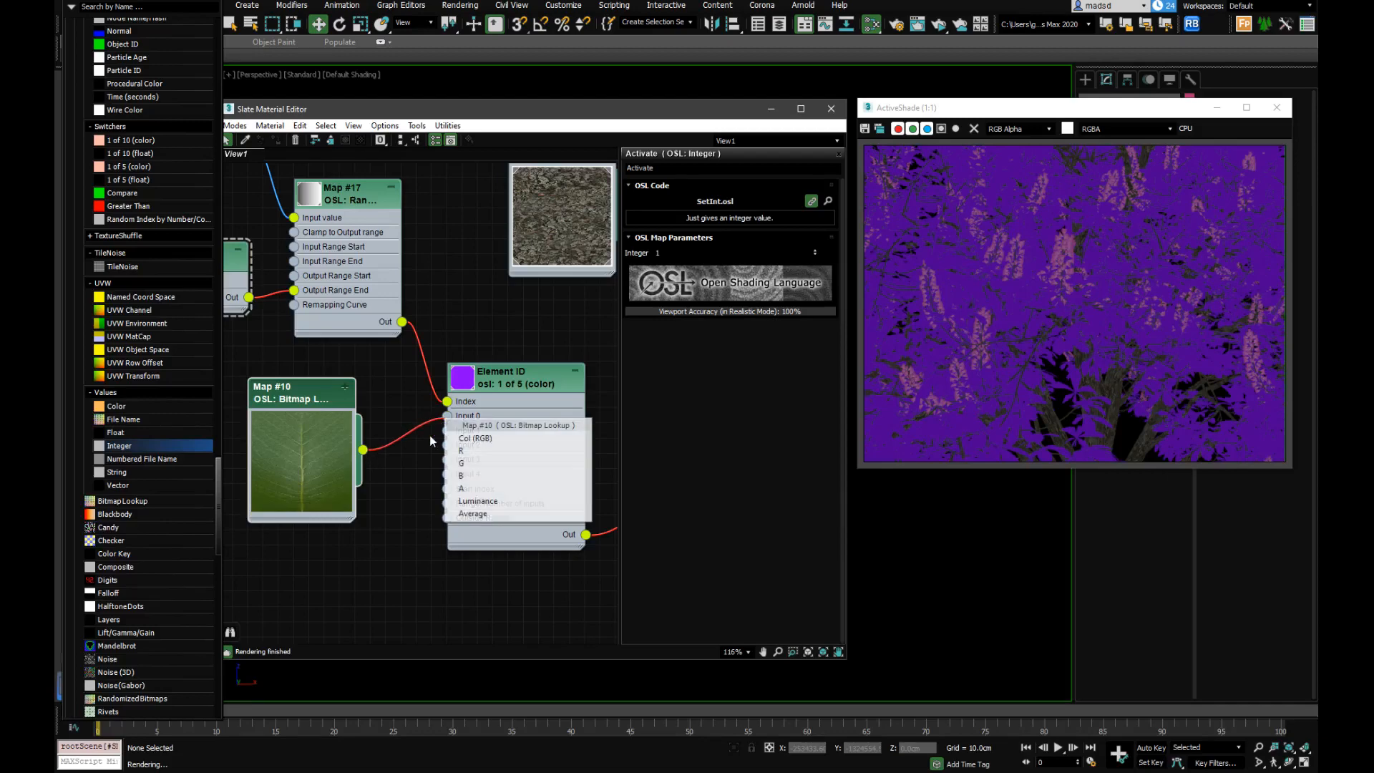
pyautogui.click(468, 440)
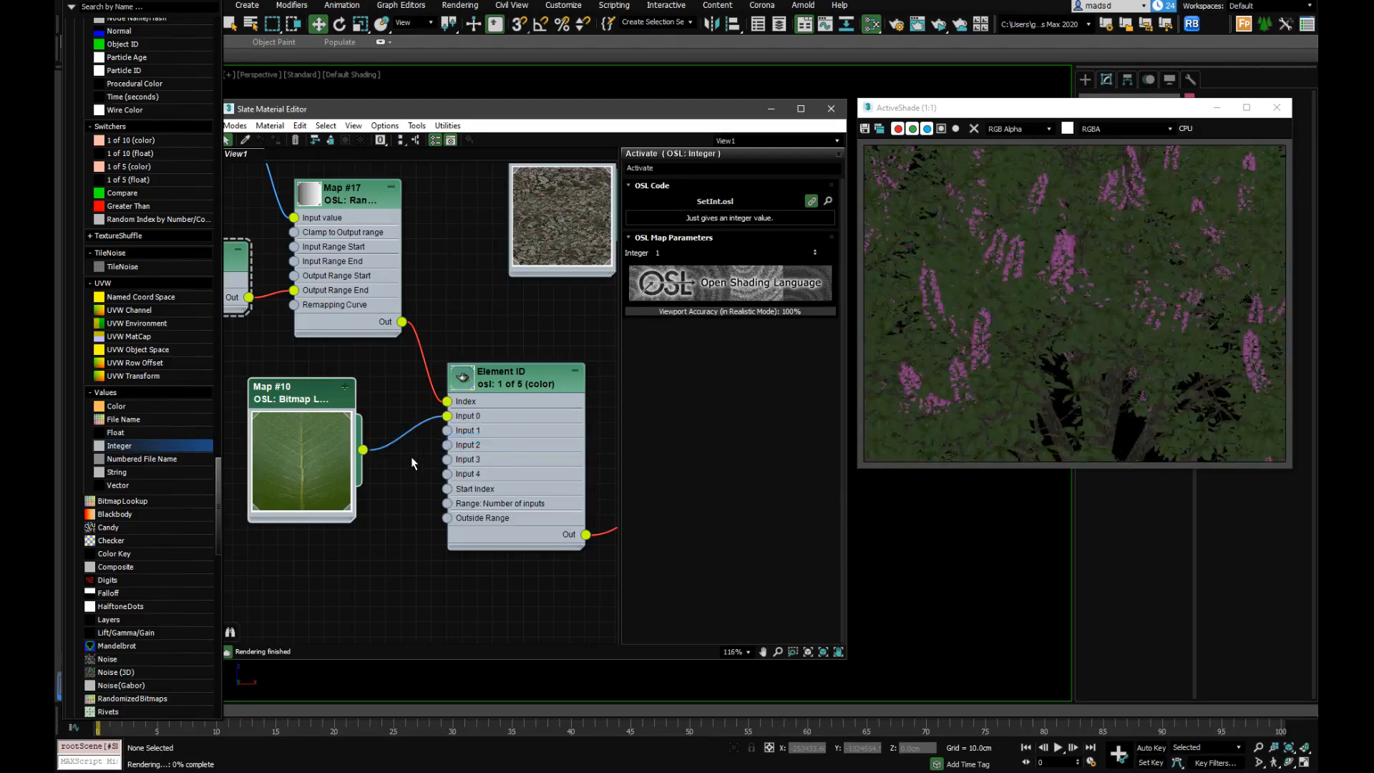
# Inspect the leaf texture close up in the ActiveShade render and move the Slate Material Editor aside to uncover the viewport
pyautogui.scroll(1, 1012, 333)
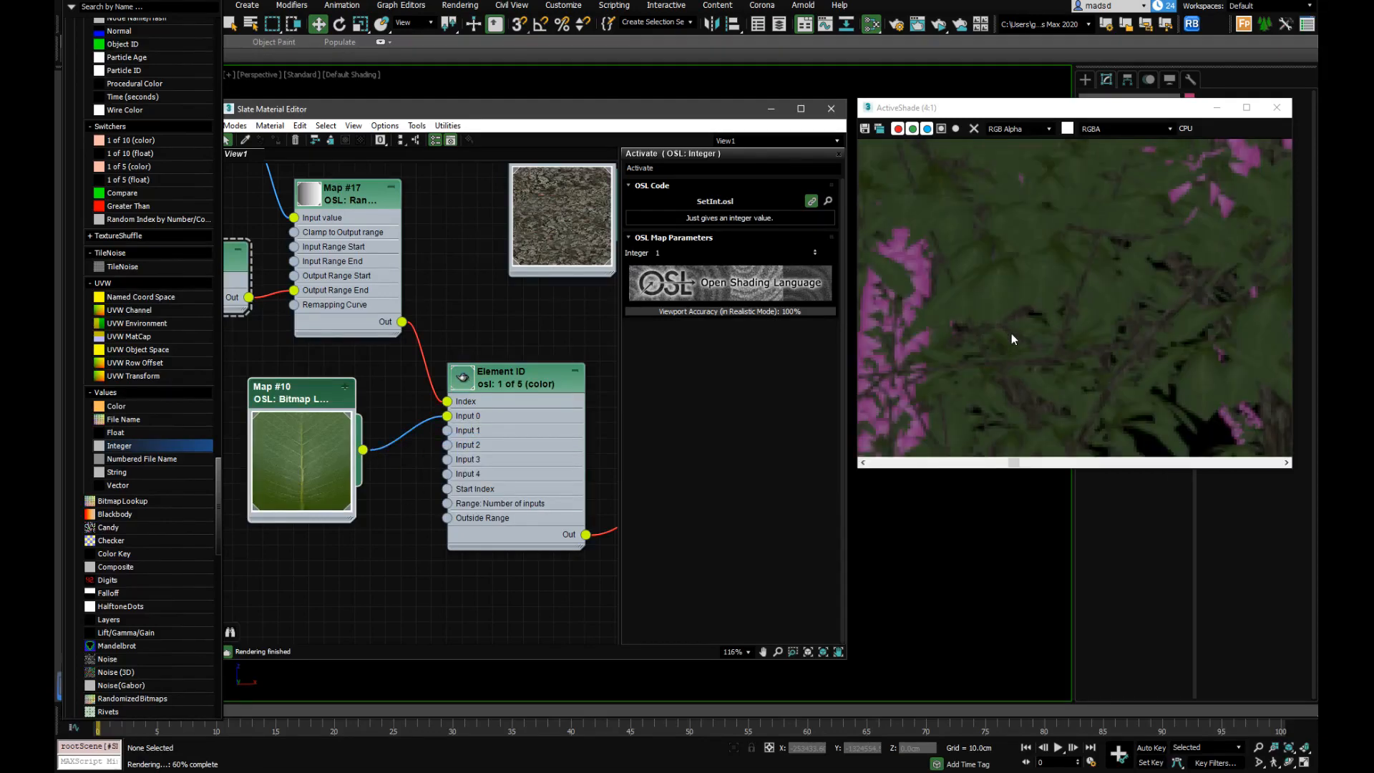
pyautogui.moveTo(1011, 333); pyautogui.dragTo(996, 285, button='middle')
pyautogui.scroll(-1, 996, 285)
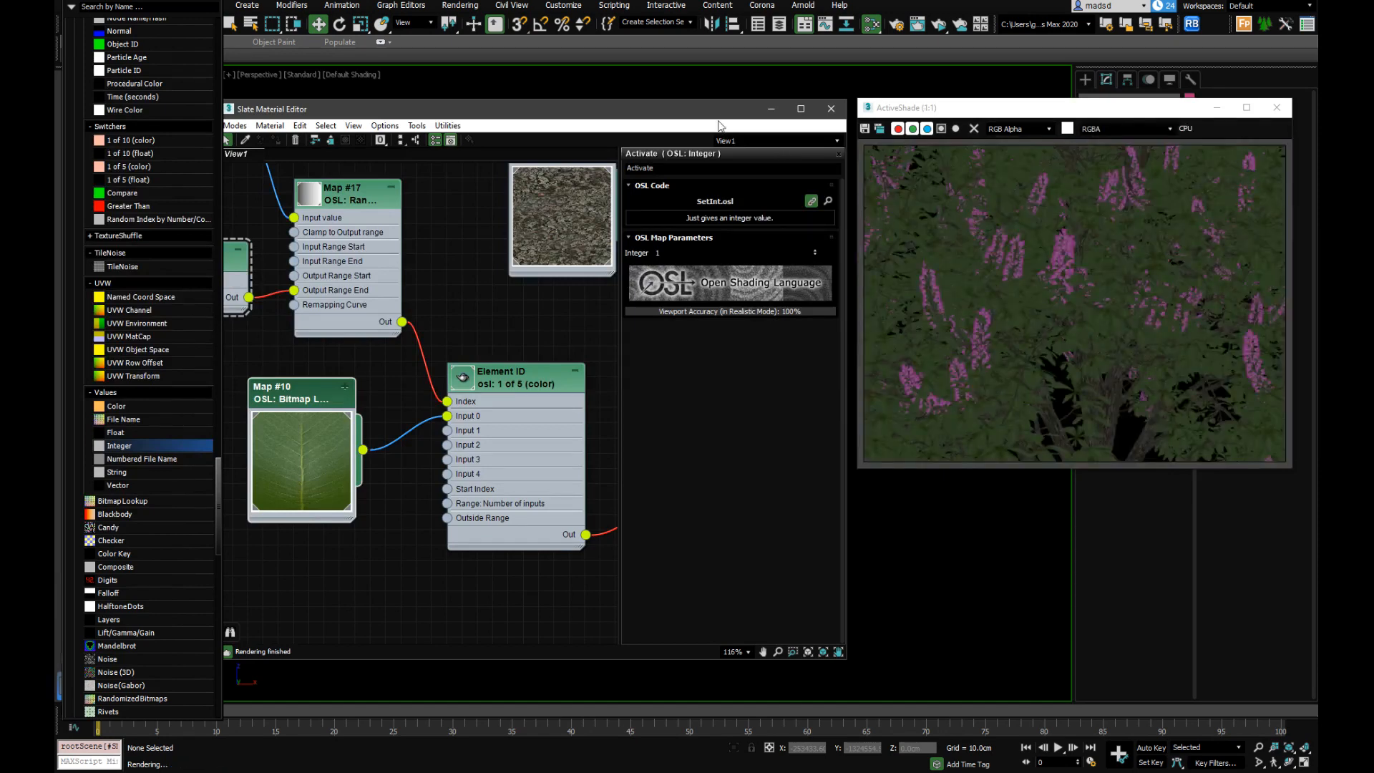
pyautogui.moveTo(719, 118); pyautogui.dragTo(402, 155)
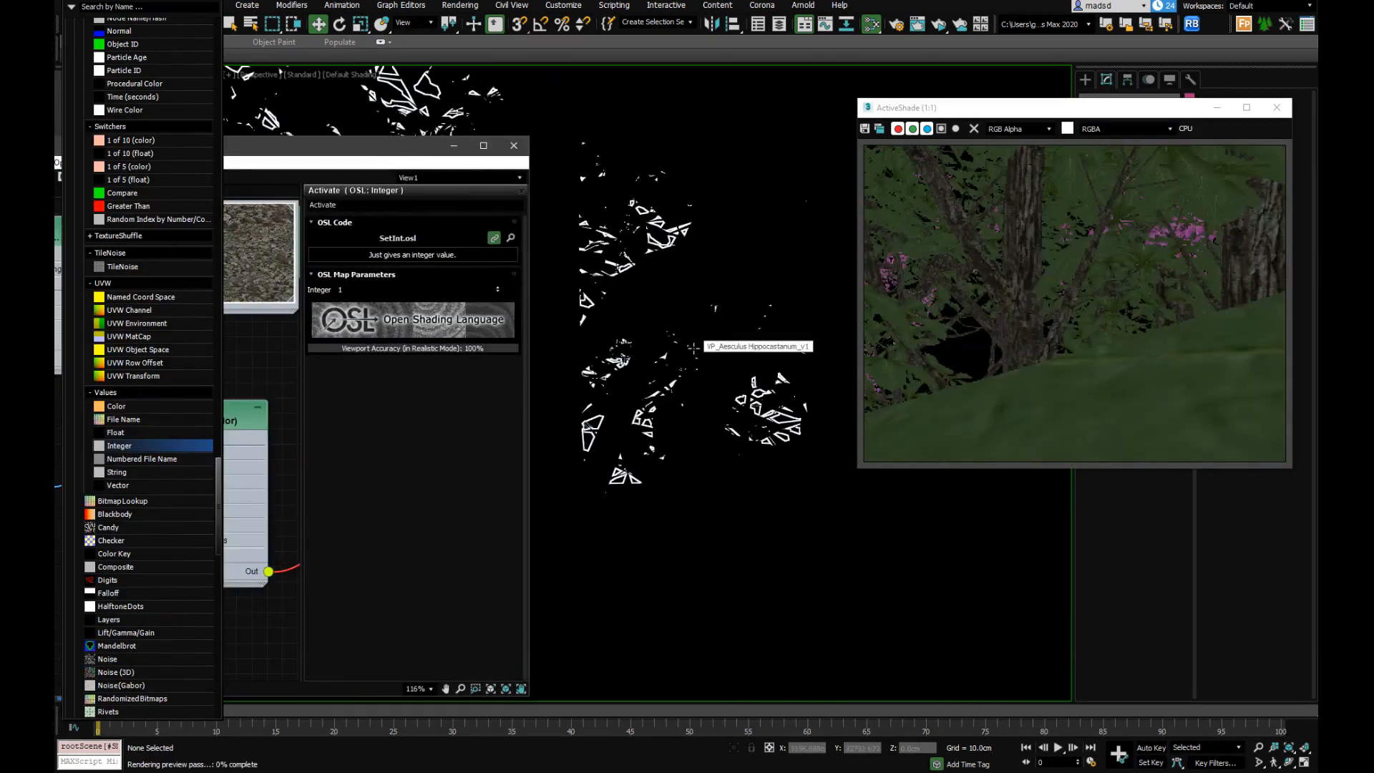
# Move the Slate Material Editor back beside the ActiveShade render and space the green leaf bitmap apart from the Element ID switcher
pyautogui.scroll(3, 693, 349)
pyautogui.scroll(-2, 705, 318)
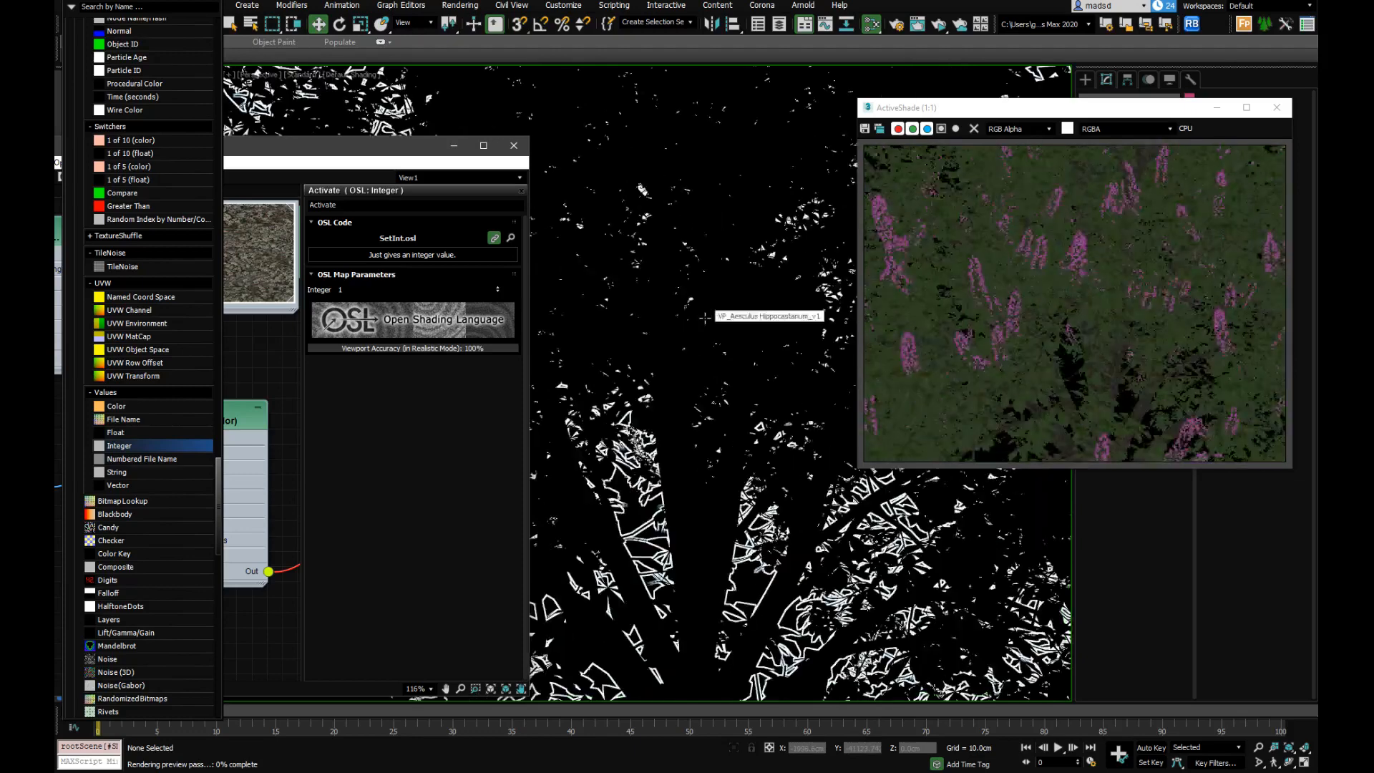
pyautogui.moveTo(446, 136); pyautogui.dragTo(718, 88)
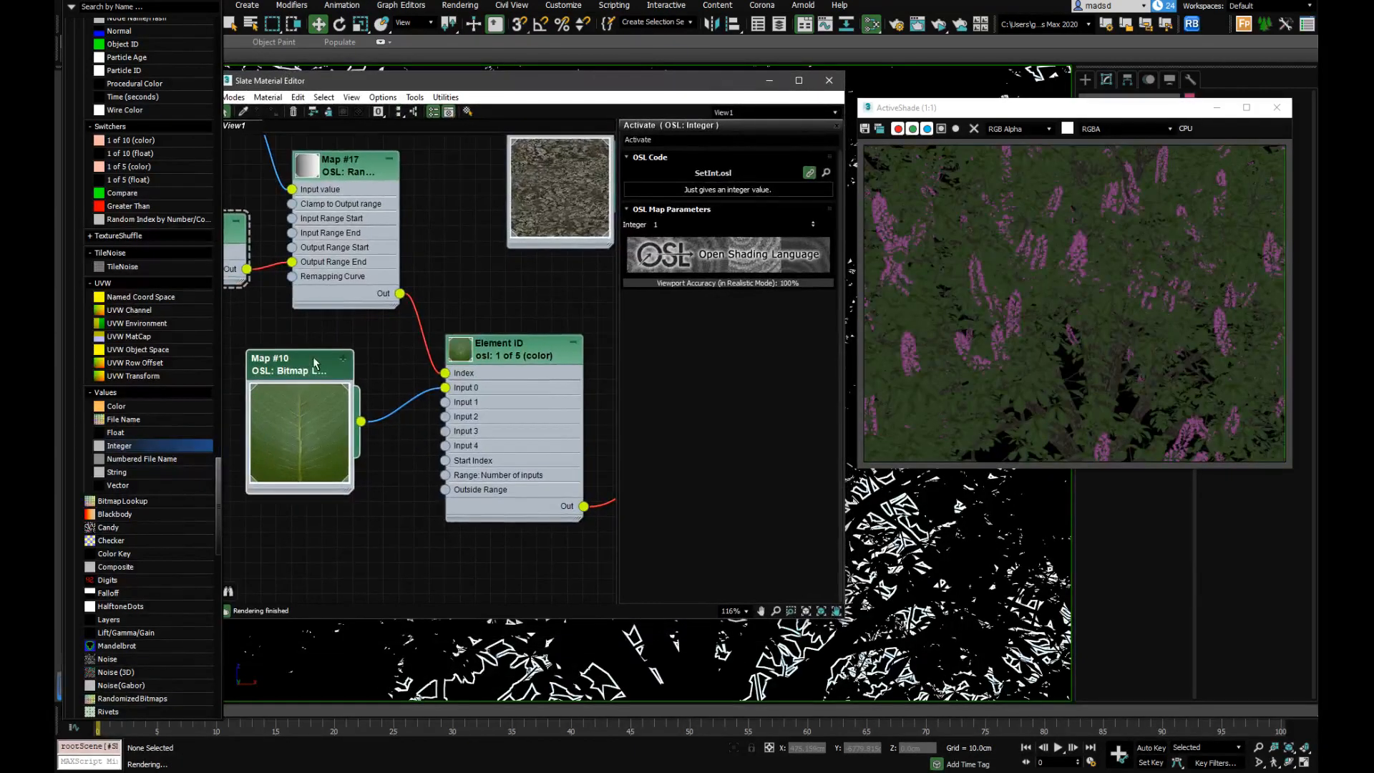
pyautogui.moveTo(315, 363); pyautogui.dragTo(299, 334)
pyautogui.moveTo(508, 358)
pyautogui.mouseDown()
pyautogui.moveTo(521, 381)
pyautogui.moveTo(492, 366)
pyautogui.mouseUp()
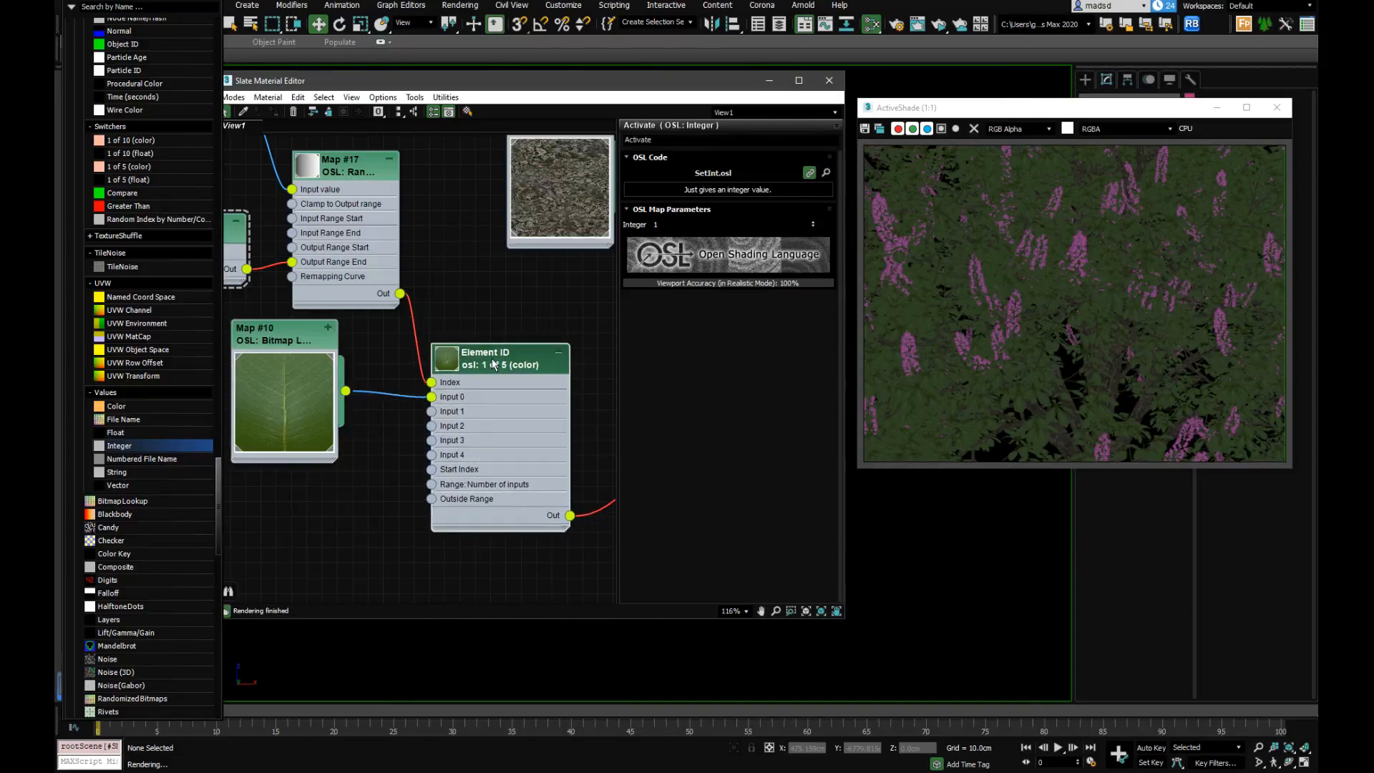
pyautogui.scroll(-4, 504, 295)
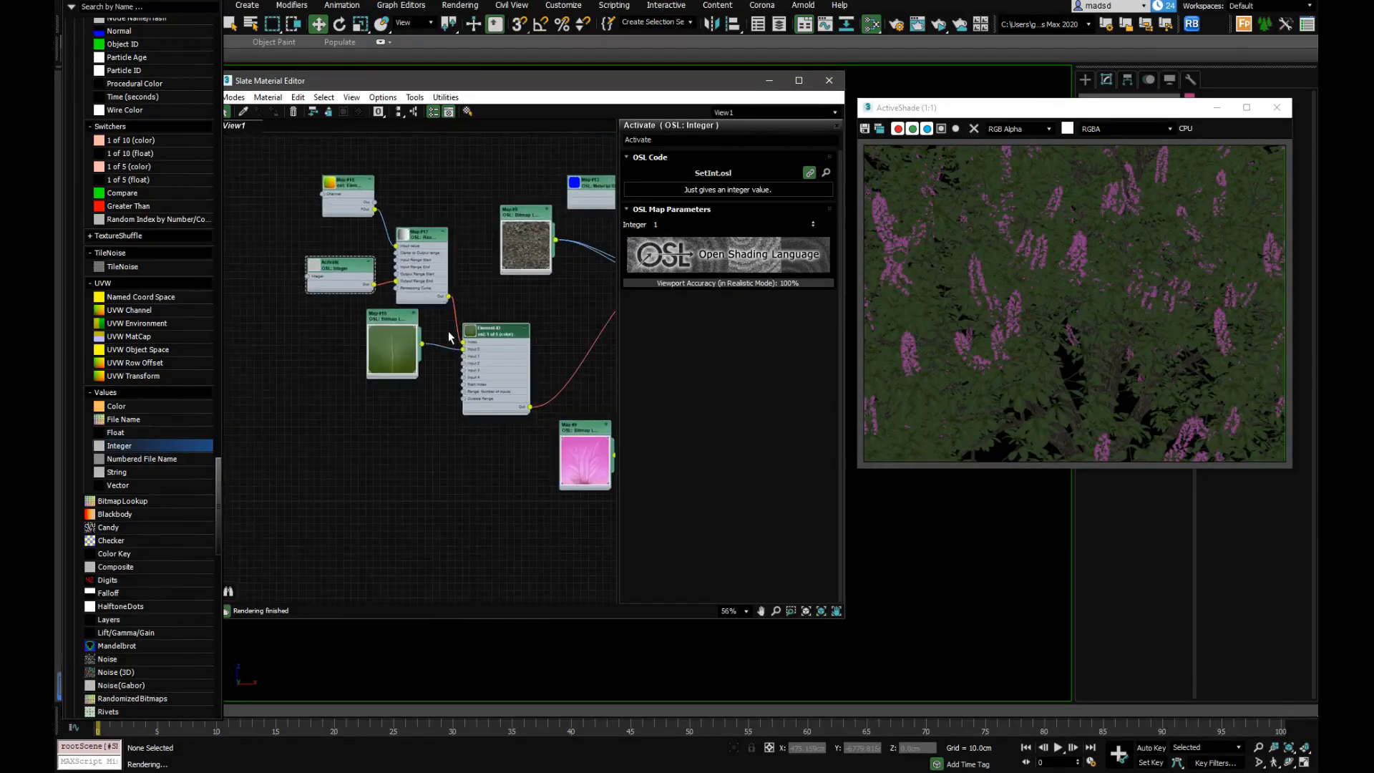
pyautogui.scroll(-1, 465, 320)
pyautogui.moveTo(484, 307); pyautogui.dragTo(407, 280, button='middle')
pyautogui.scroll(6, 396, 286)
pyautogui.scroll(-2, 404, 306)
pyautogui.scroll(3, 405, 308)
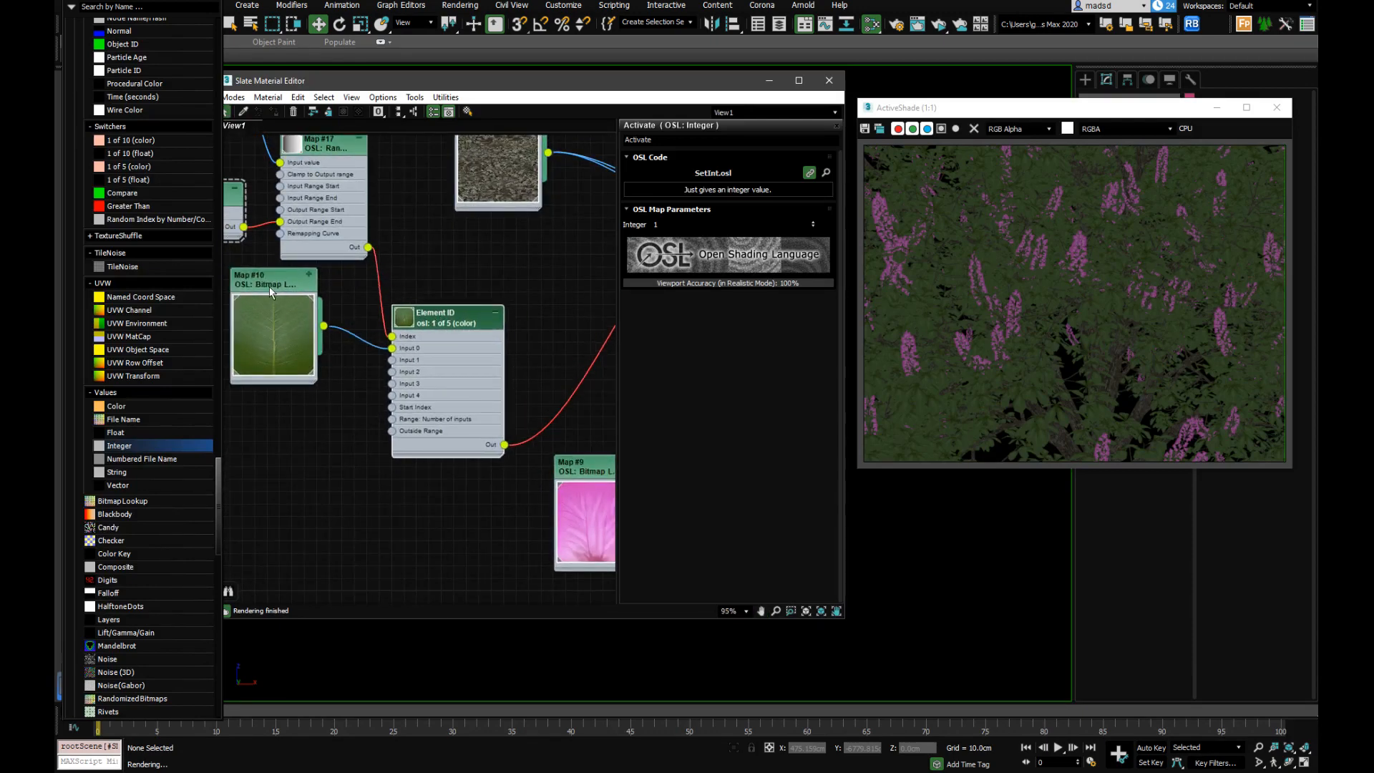
pyautogui.moveTo(271, 289); pyautogui.dragTo(259, 301)
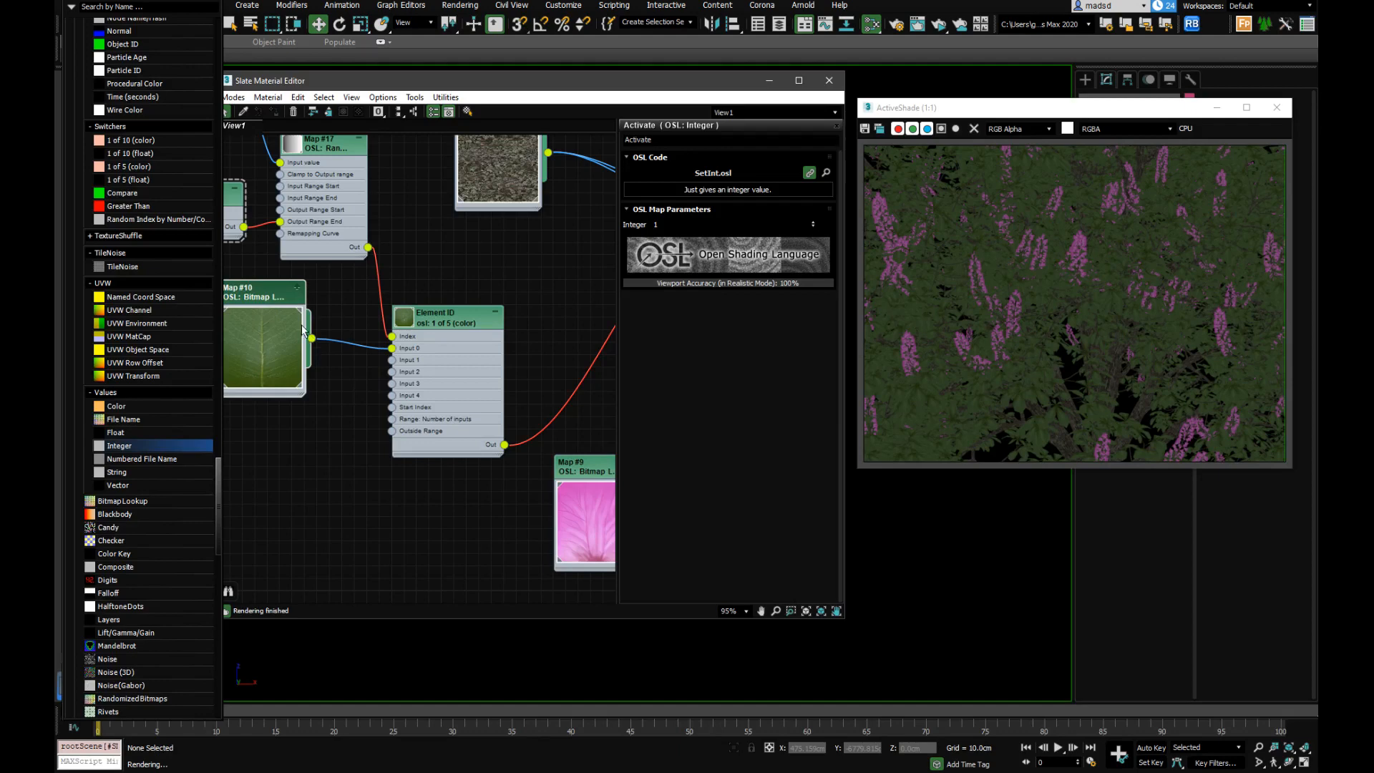
# Add an OSL Tweak/Levels (color) map below the green leaf bitmap and feed the bitmap's Col (RGB) output into its Input
pyautogui.scroll(-12, 137, 357)
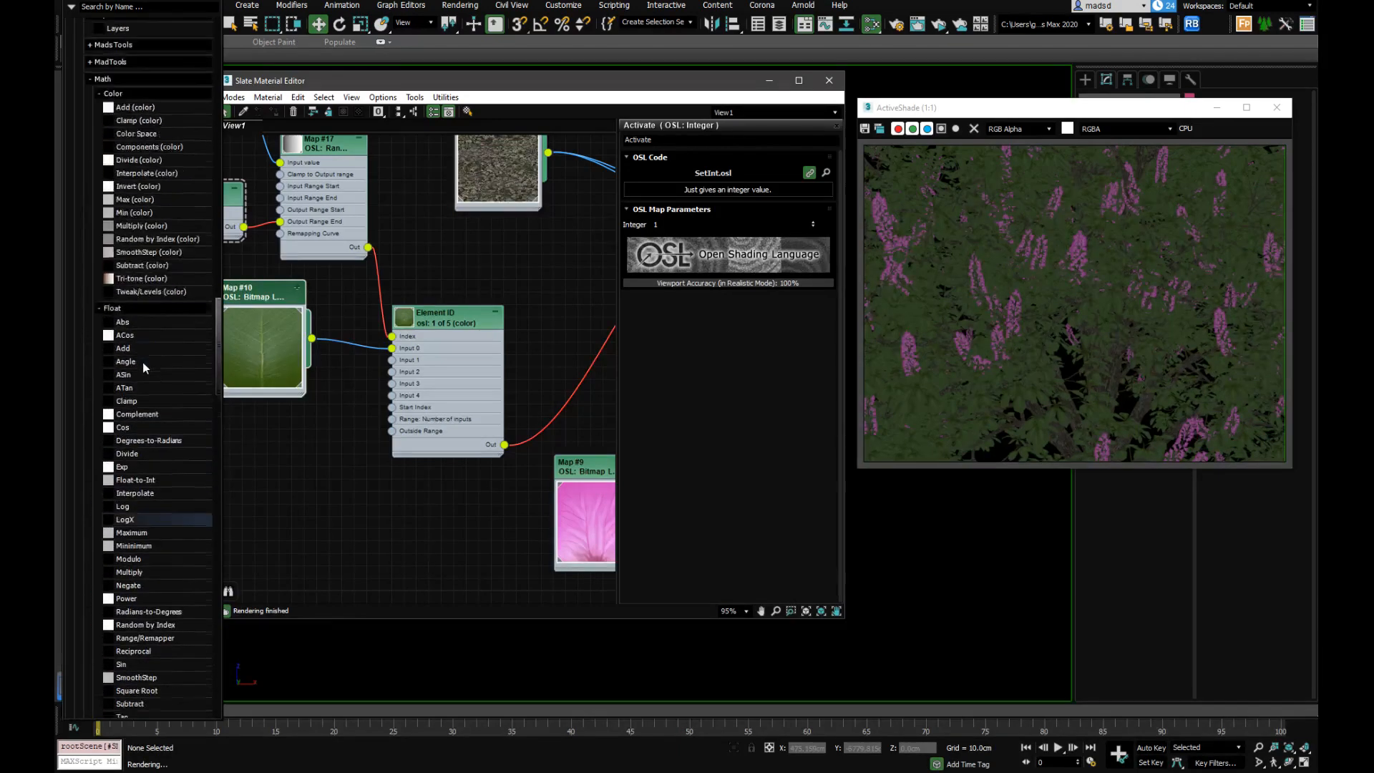
pyautogui.scroll(4, 147, 379)
pyautogui.click(143, 418)
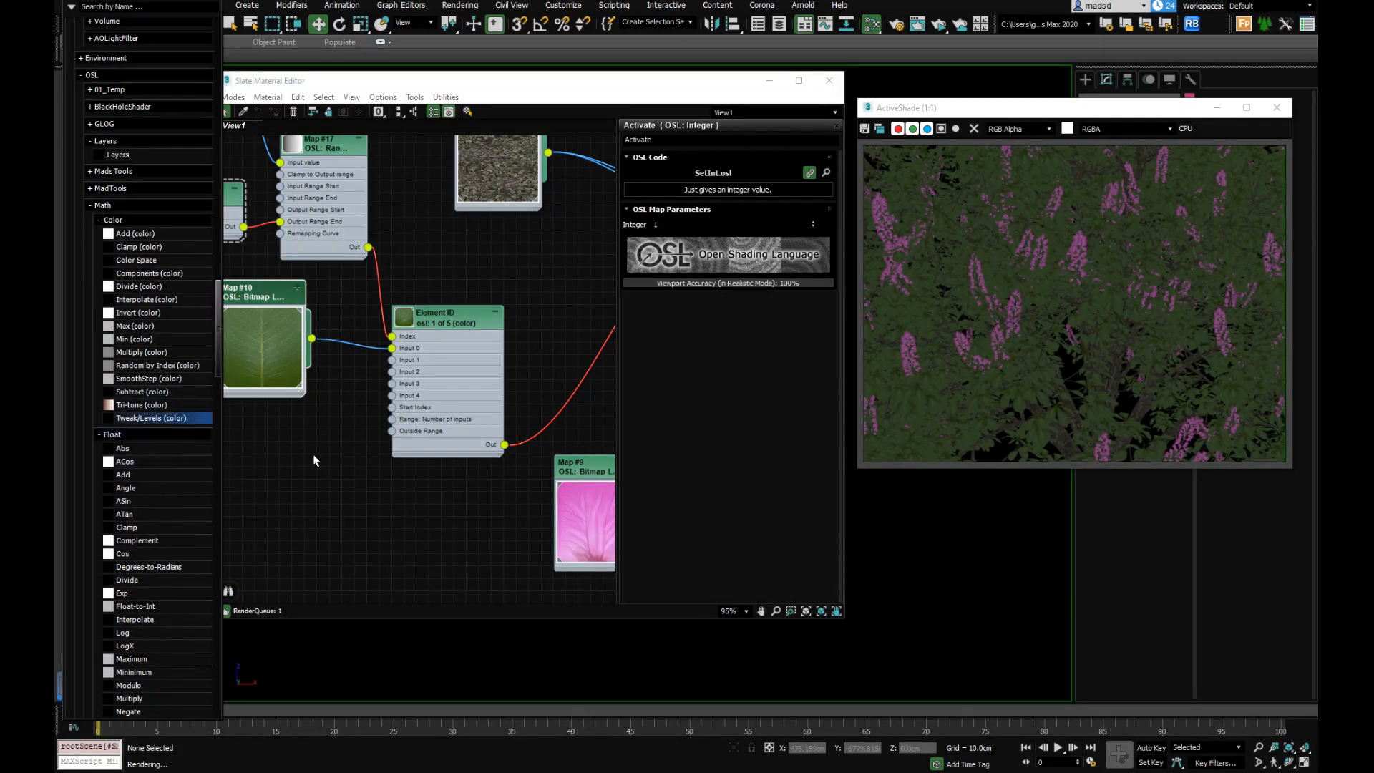
pyautogui.moveTo(313, 460); pyautogui.dragTo(313, 460)
pyautogui.moveTo(312, 339); pyautogui.dragTo(293, 486)
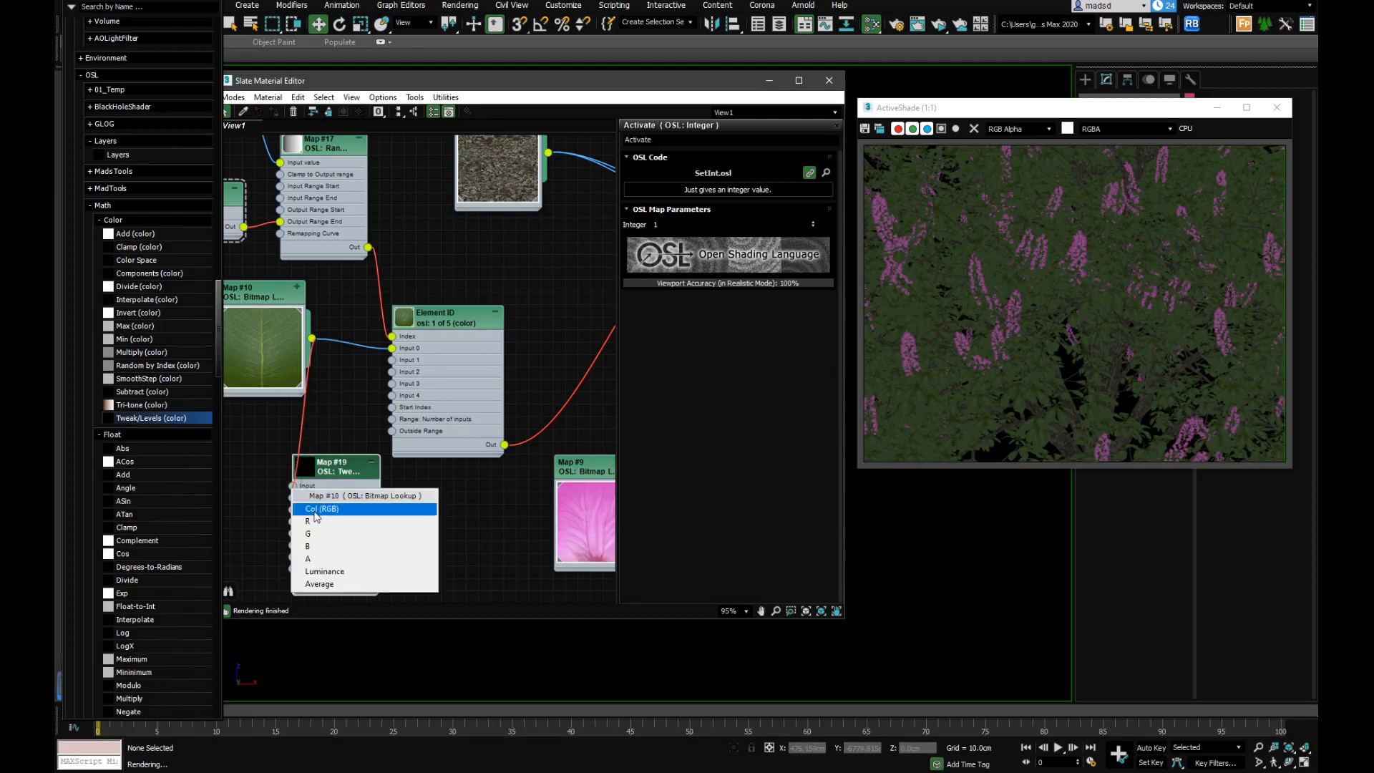
pyautogui.click(320, 508)
# Show the Tweak/Levels map's preview, collapse its node and align it directly beneath the green leaf bitmap
pyautogui.doubleClick(308, 475)
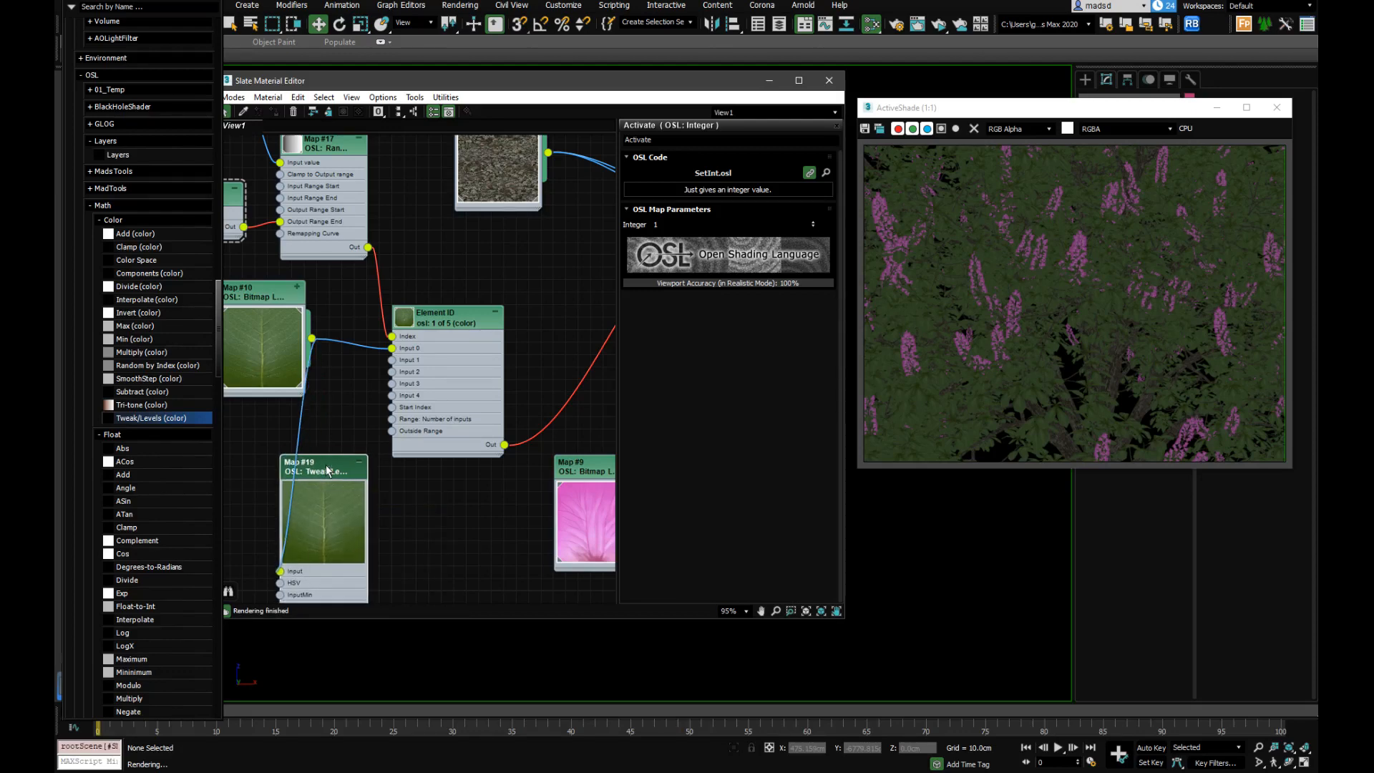
pyautogui.click(359, 461)
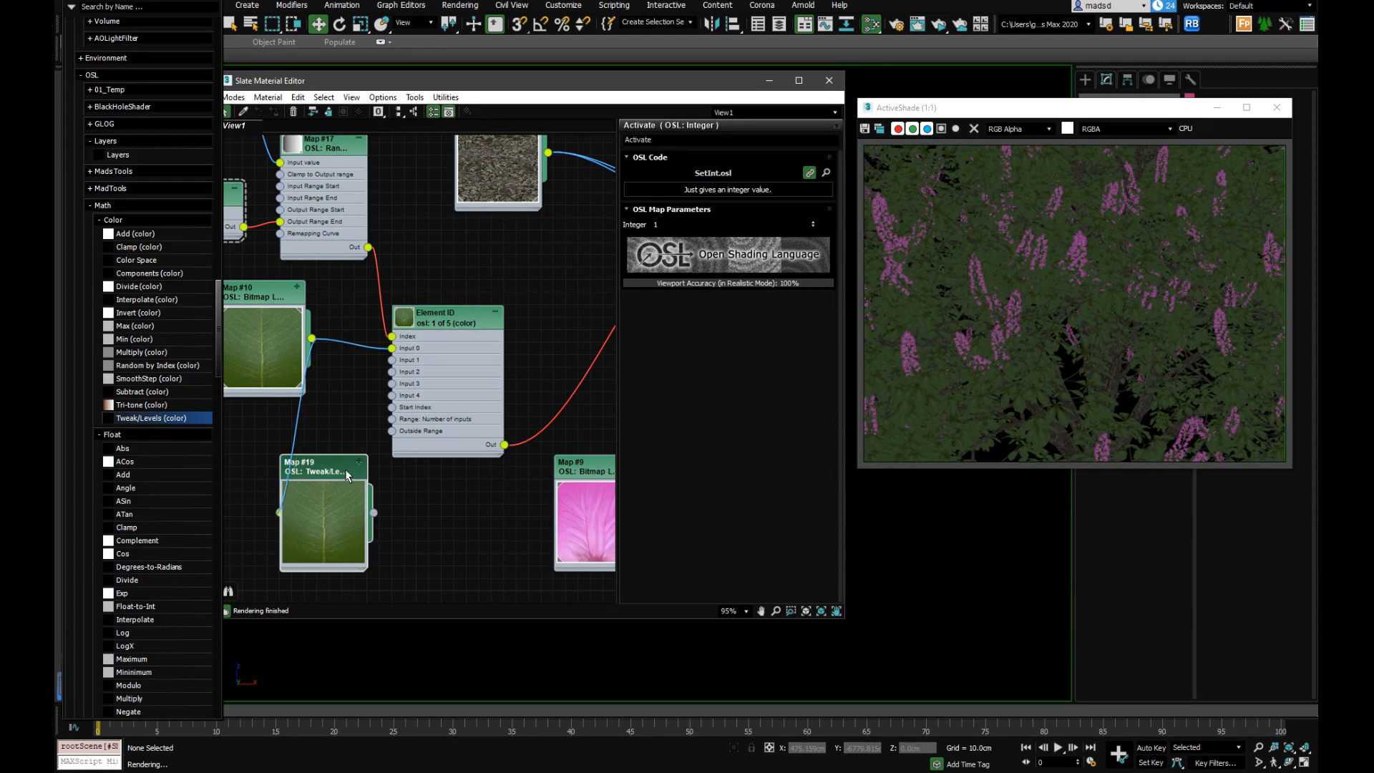
pyautogui.moveTo(335, 475); pyautogui.dragTo(271, 422)
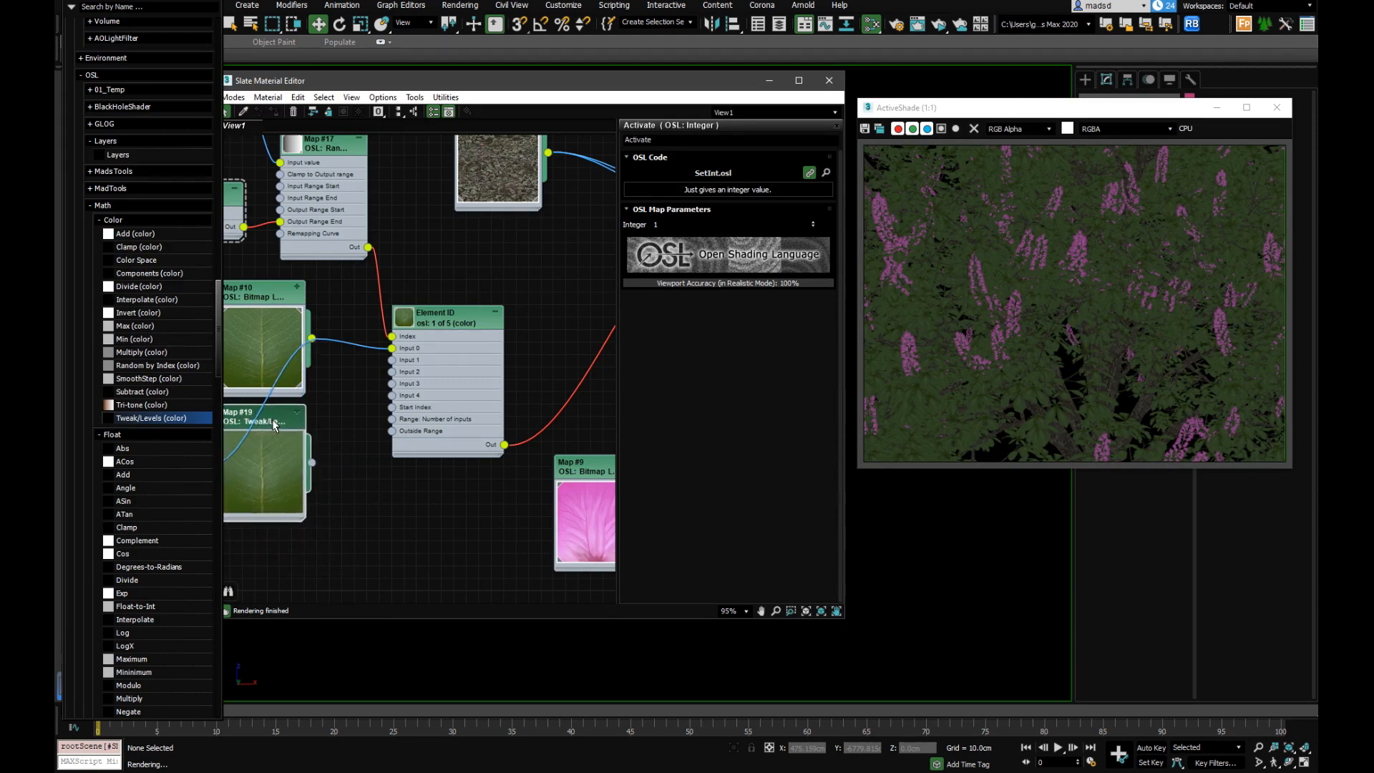
pyautogui.moveTo(271, 422); pyautogui.dragTo(491, 354, button='middle')
pyautogui.scroll(3, 499, 346)
# Tint the Tweak/Levels leaf brown by setting its HSV hue to -0.09 and value to 0.86
pyautogui.doubleClick(492, 358)
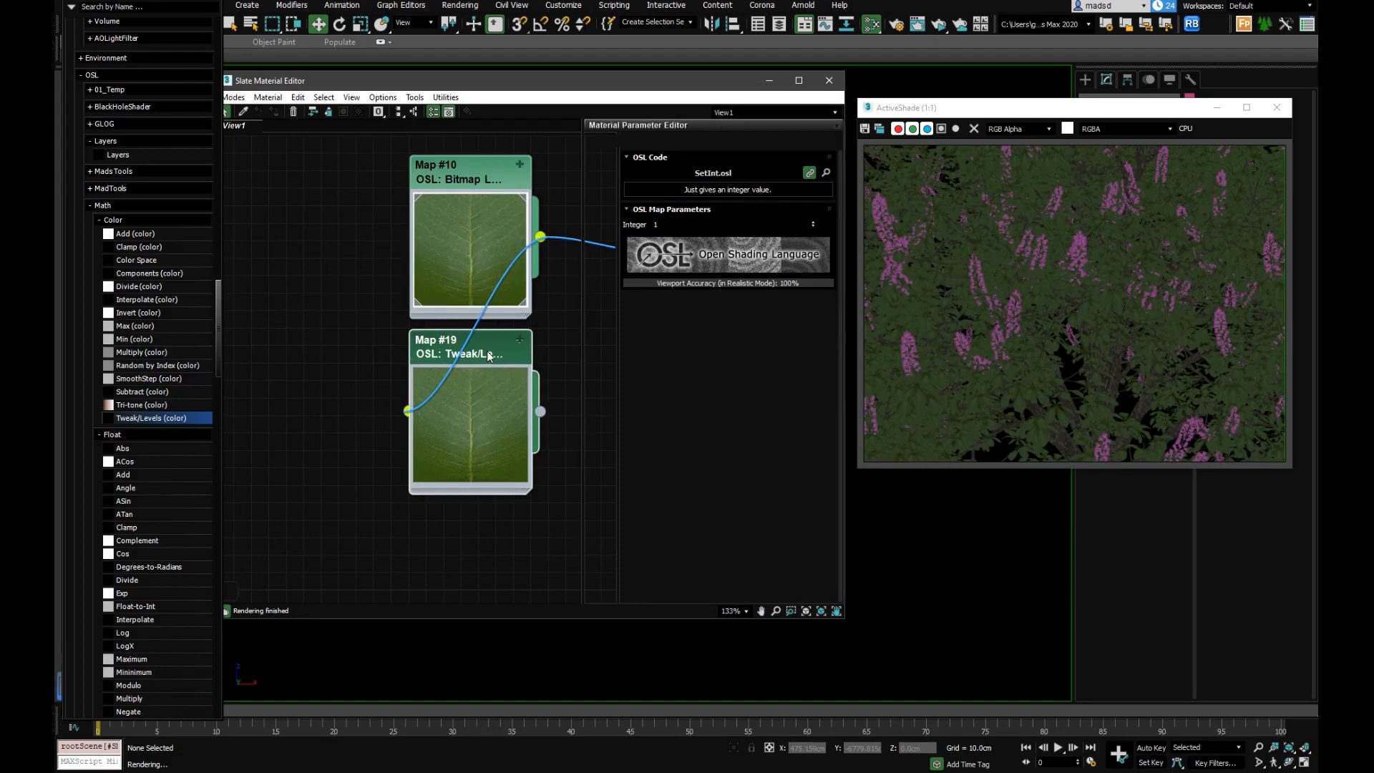
pyautogui.moveTo(541, 85); pyautogui.dragTo(480, 99)
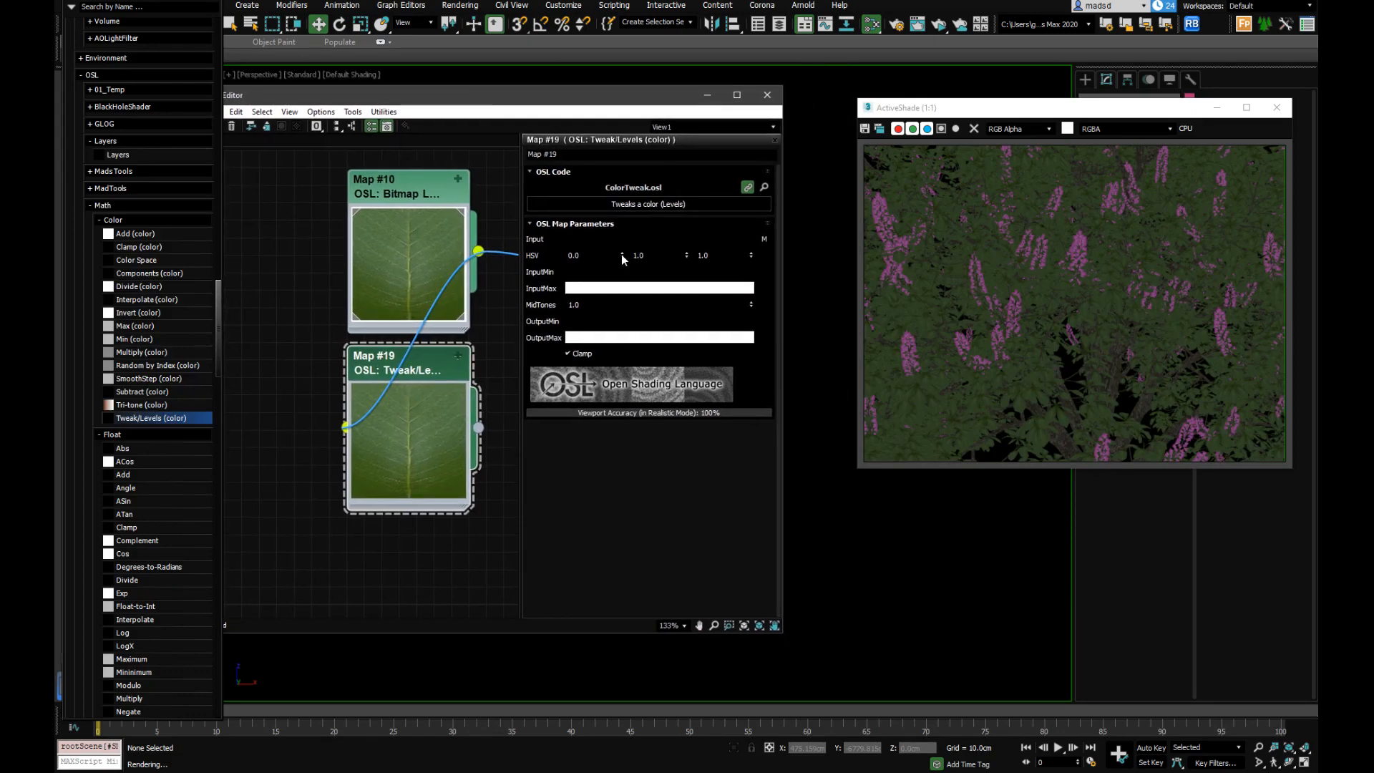
pyautogui.moveTo(622, 256); pyautogui.dragTo(620, 265)
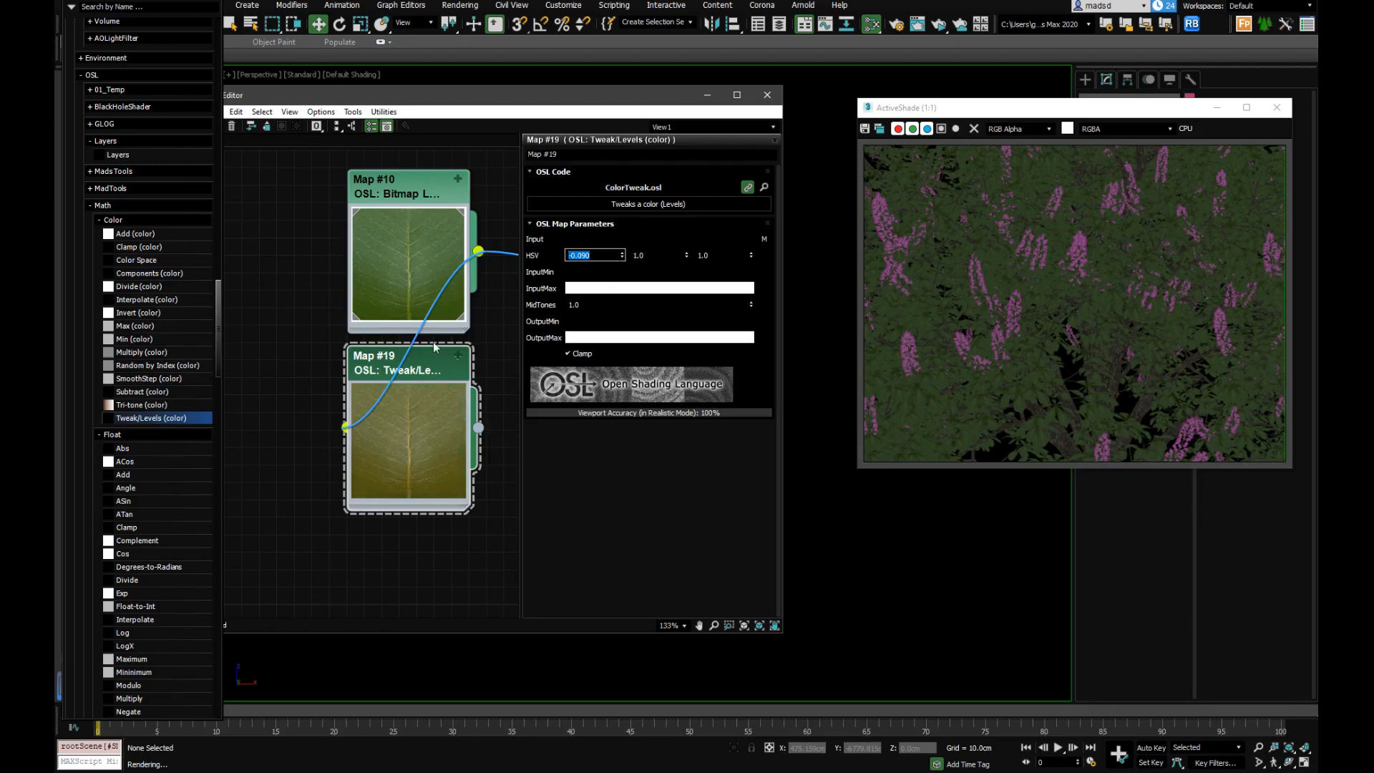
pyautogui.click(751, 256)
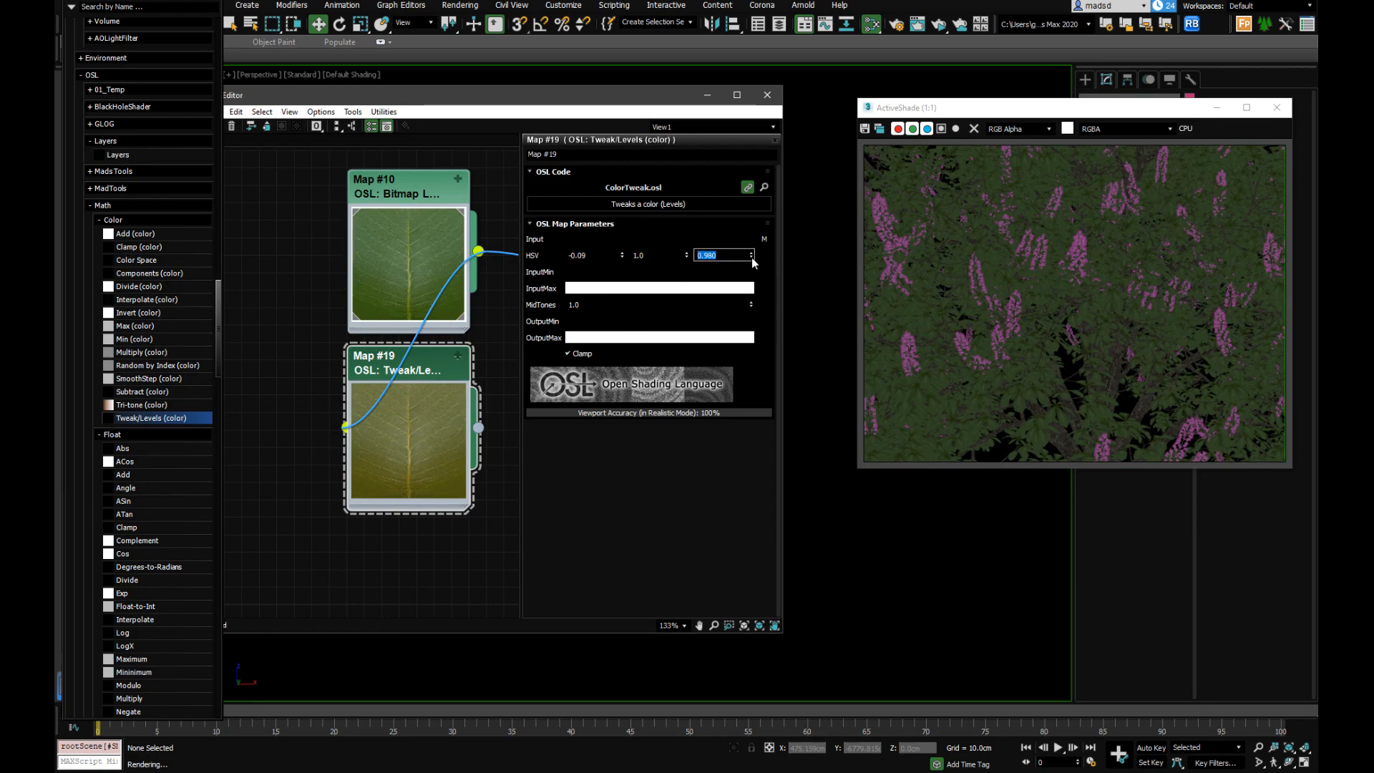
pyautogui.moveTo(752, 256); pyautogui.dragTo(747, 264)
pyautogui.moveTo(612, 101); pyautogui.dragTo(579, 95)
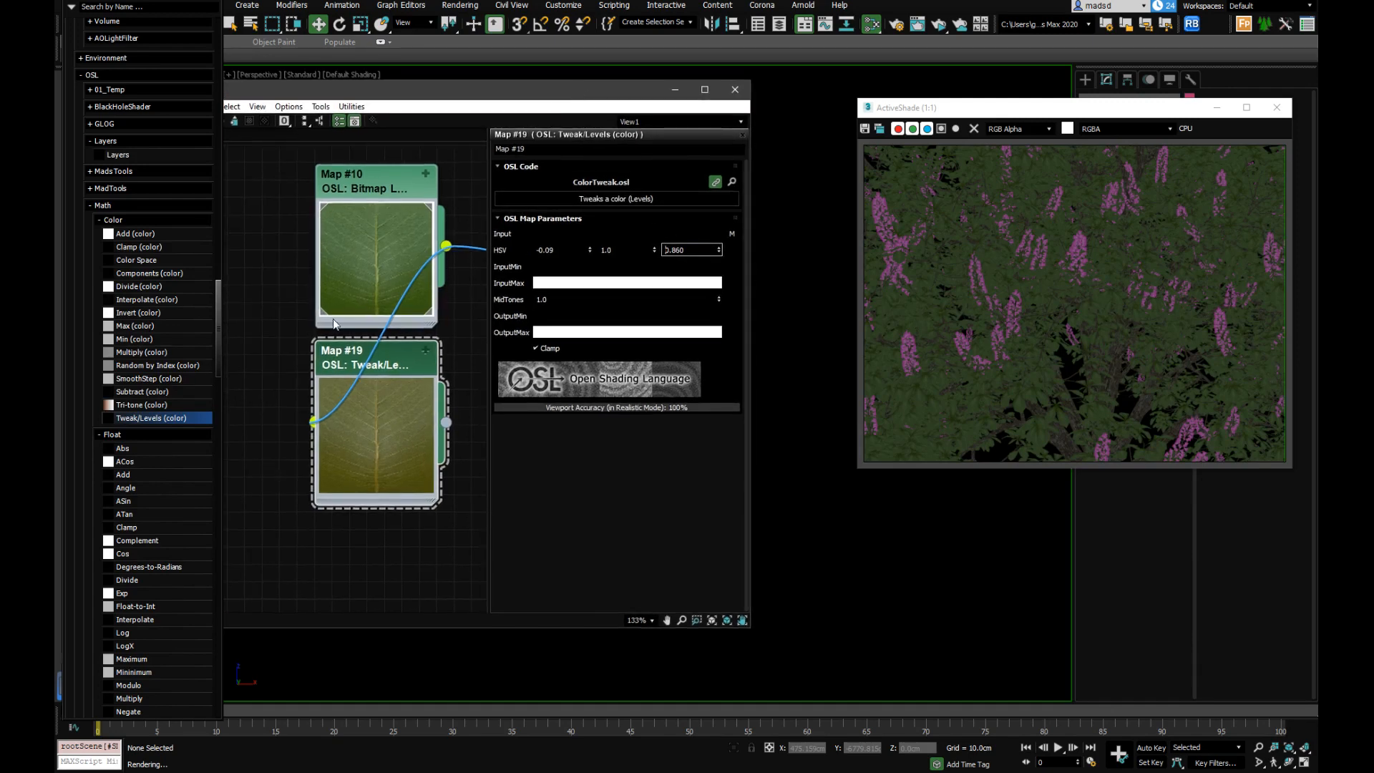
# Duplicate the Tweak/Levels map below the original and set the copy's HSV saturation to 1.663 for a yellow leaf
pyautogui.keyDown('shift'); pyautogui.moveTo(395, 366); pyautogui.dragTo(399, 540); pyautogui.keyUp('shift')
pyautogui.moveTo(393, 460); pyautogui.dragTo(374, 299, button='middle')
pyautogui.click(357, 362)
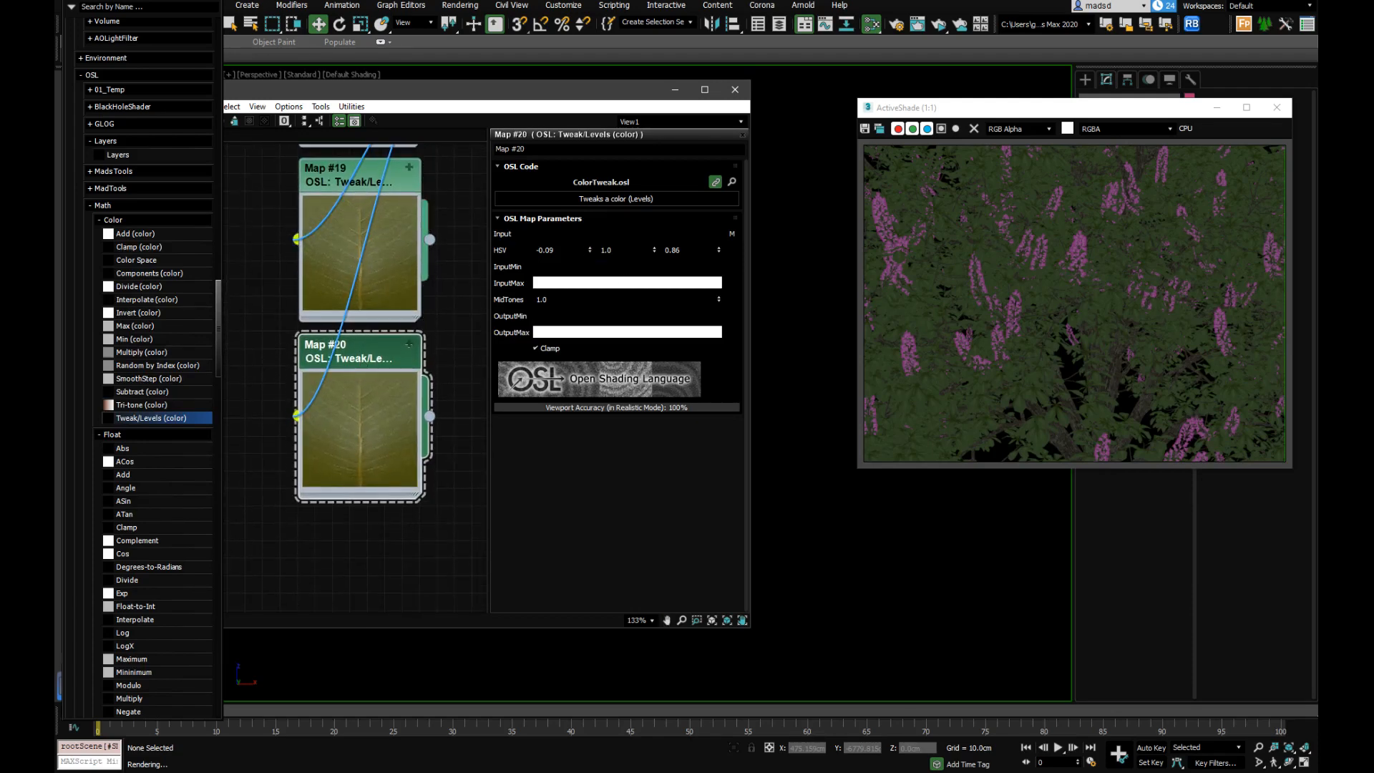
pyautogui.moveTo(655, 250); pyautogui.dragTo(658, 217)
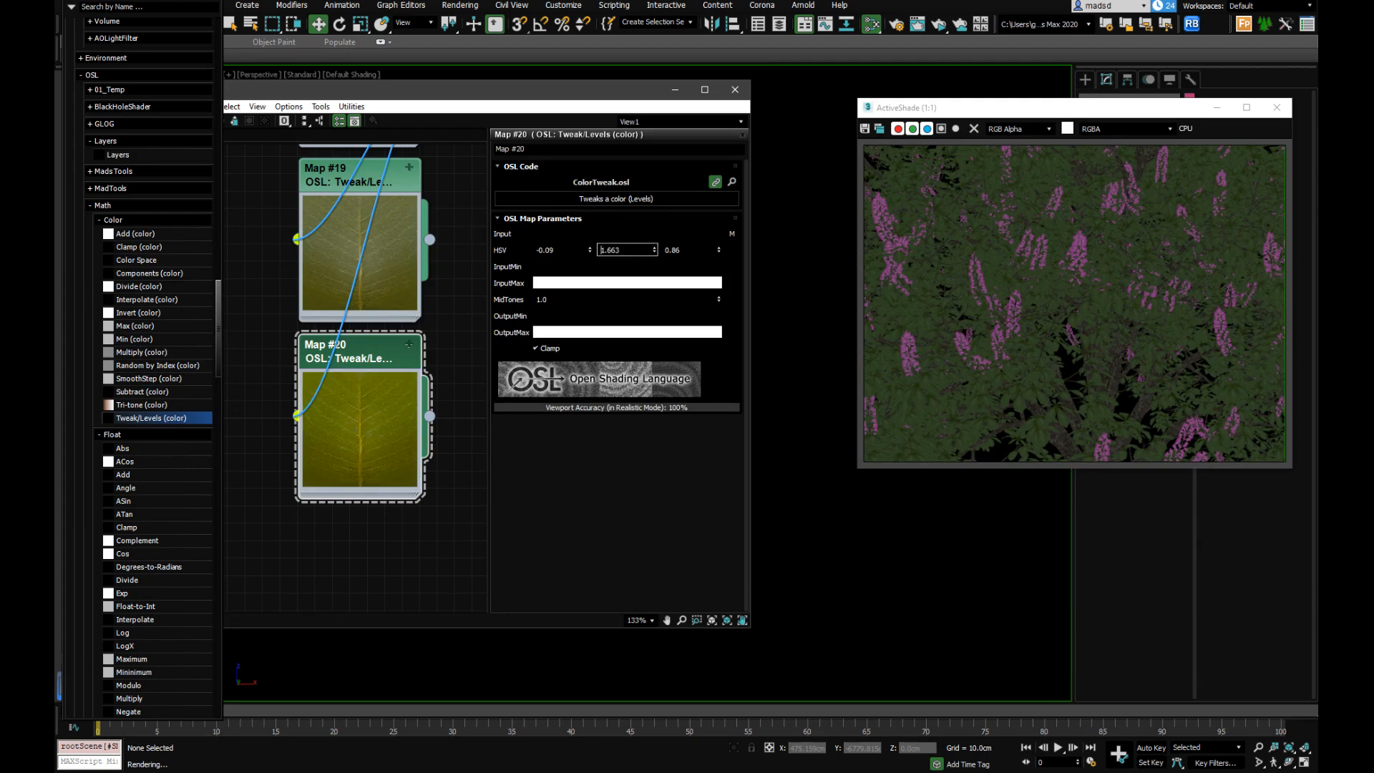
# Connect the brown Tweak/Levels map to Input 1 and the yellow one to Input 2 of the Element ID switcher
pyautogui.moveTo(449, 337); pyautogui.dragTo(444, 432, button='middle')
pyautogui.scroll(-3, 330, 387)
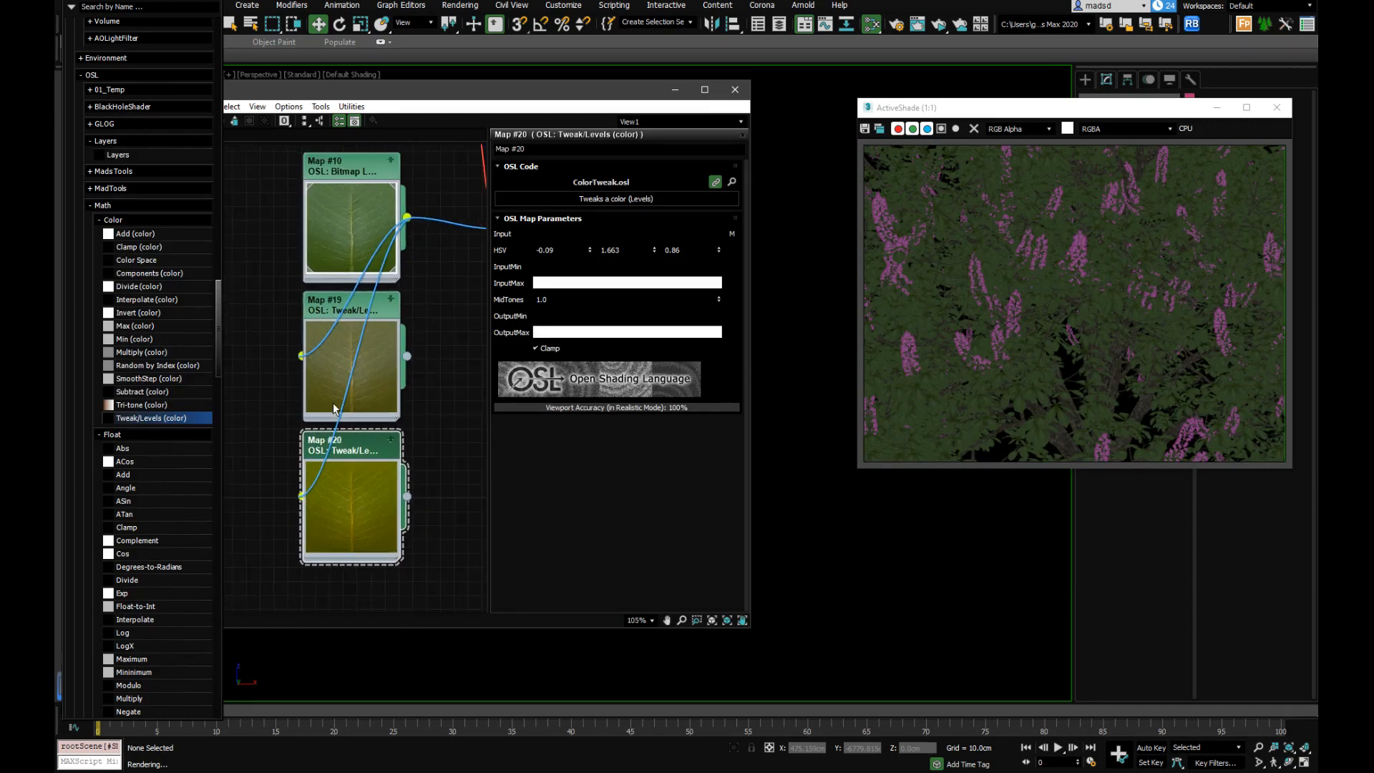
pyautogui.moveTo(321, 342); pyautogui.dragTo(258, 372, button='middle')
pyautogui.scroll(2, 336, 373)
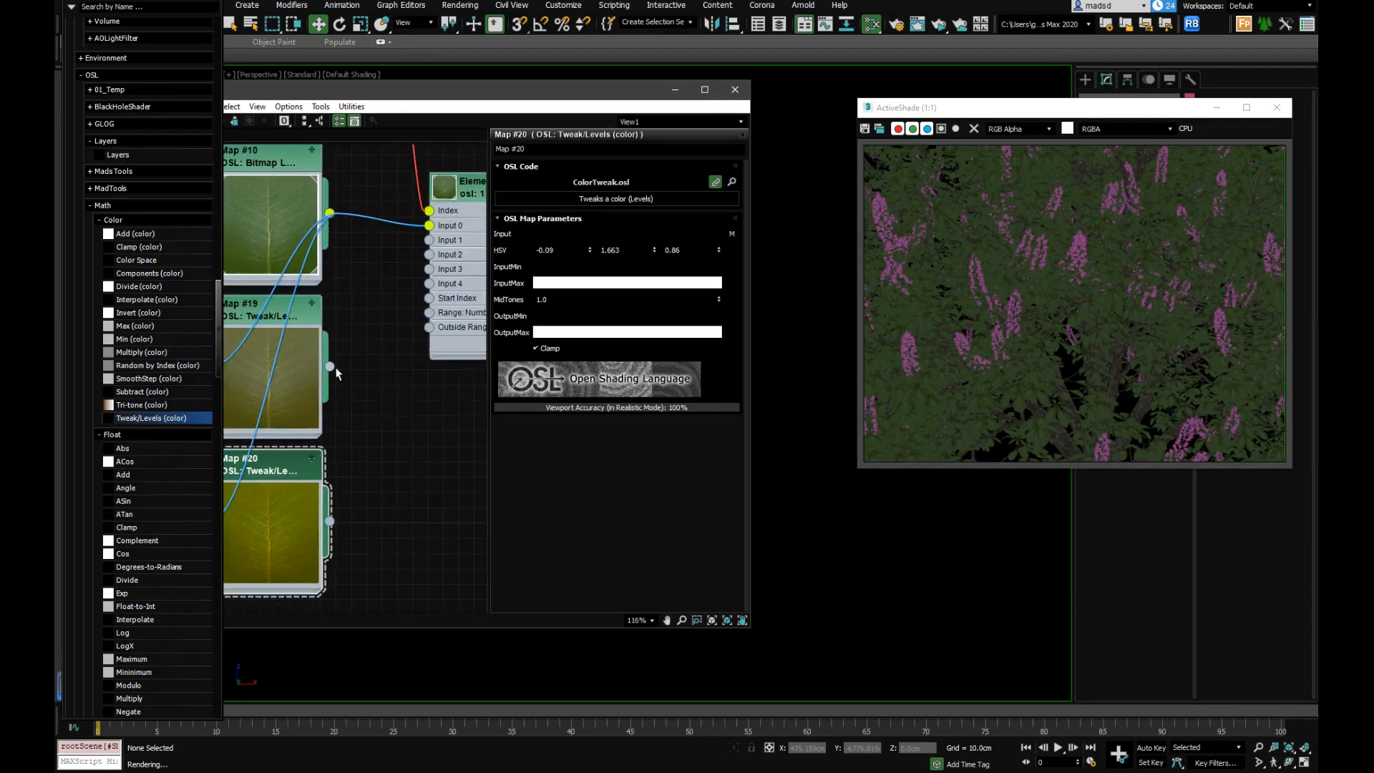
pyautogui.moveTo(329, 368); pyautogui.dragTo(430, 240)
pyautogui.moveTo(329, 520); pyautogui.dragTo(429, 255)
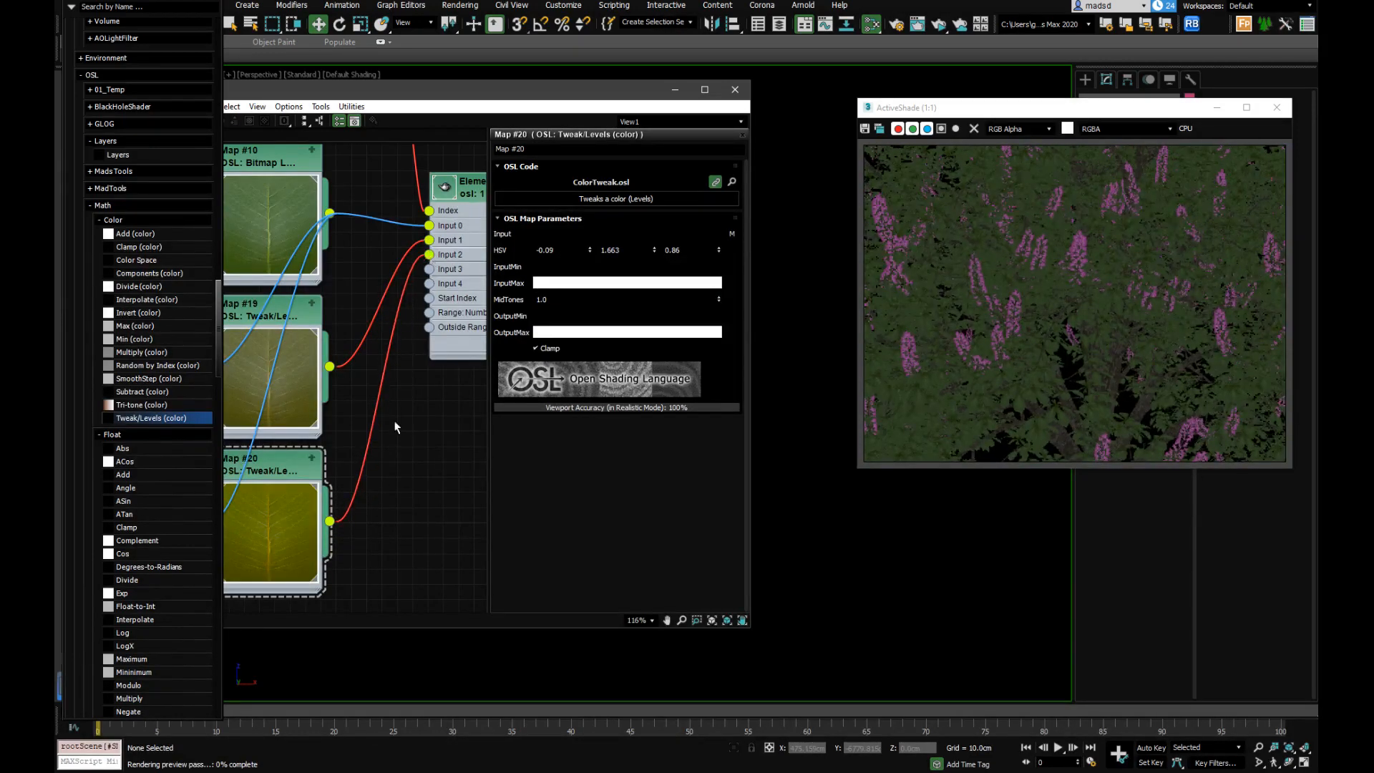
# Move the Activate integer node clear of the leaf maps, set its Integer to 2 and inspect the leaf mix in ActiveShade
pyautogui.scroll(-1, 394, 427)
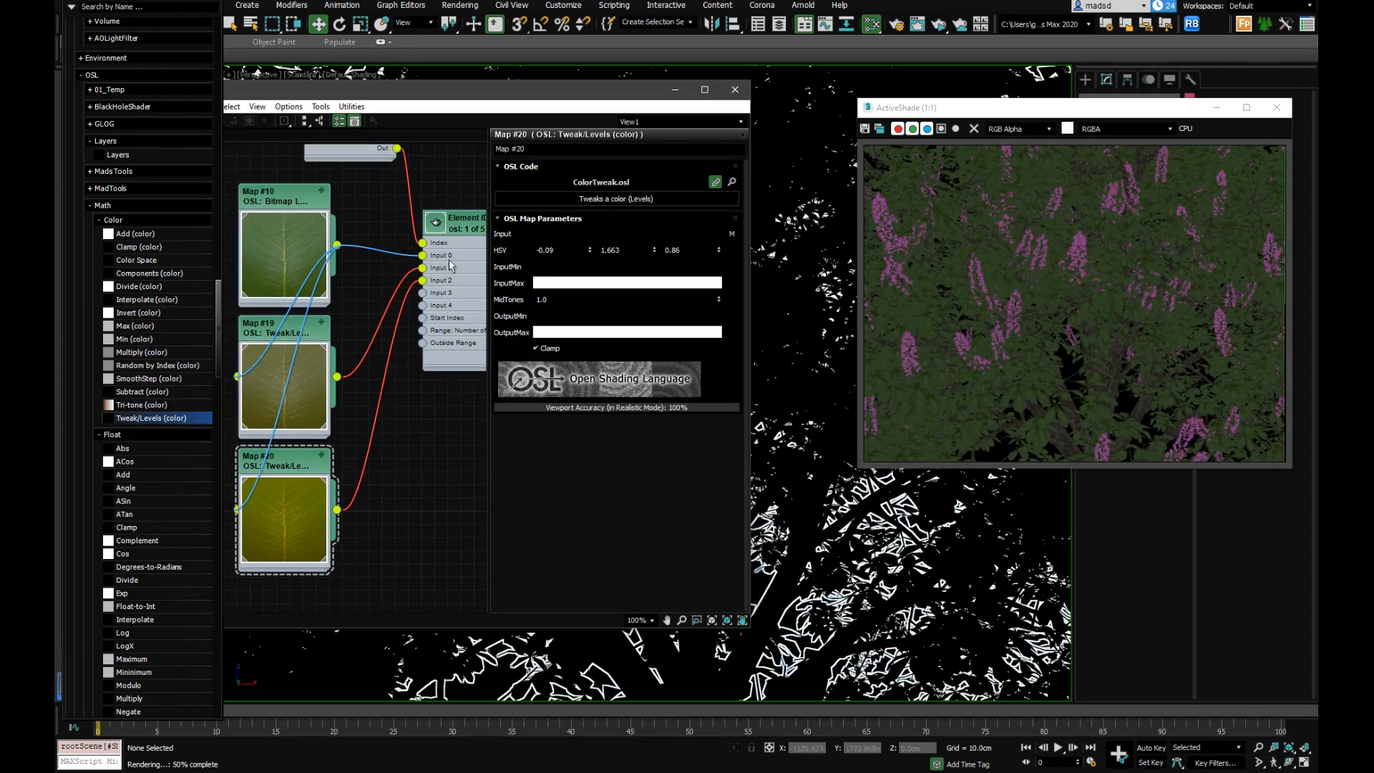
pyautogui.scroll(-1, 437, 350)
pyautogui.moveTo(437, 342); pyautogui.dragTo(359, 389, button='middle')
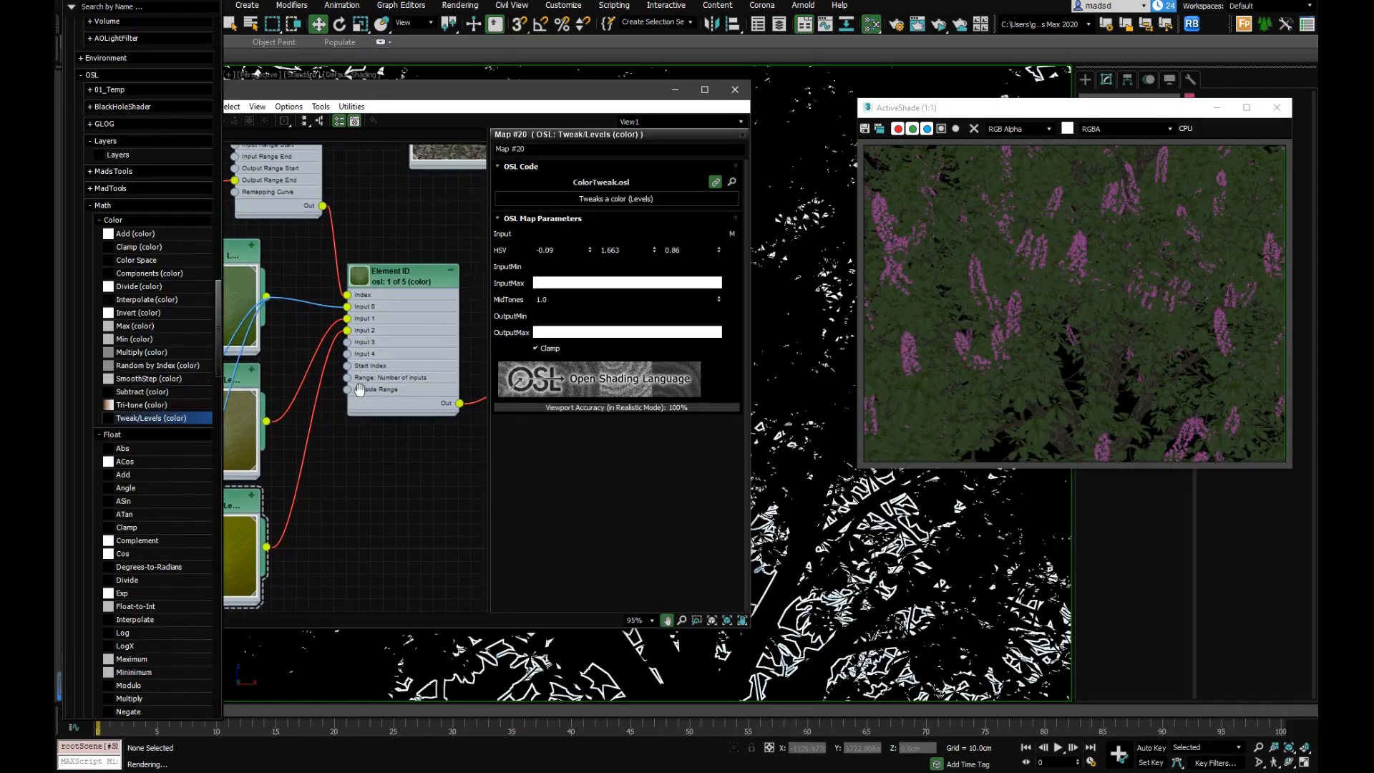
pyautogui.click(406, 281)
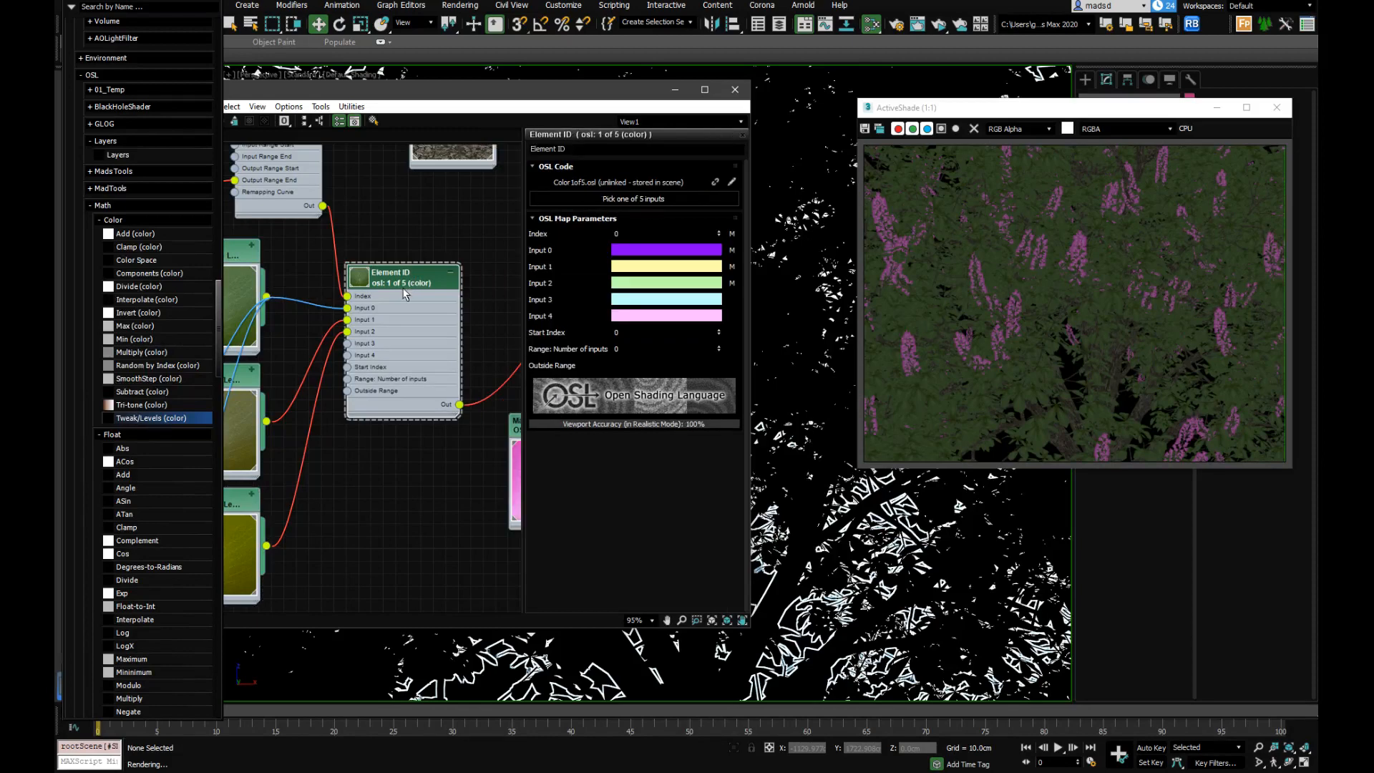
pyautogui.scroll(-2, 397, 359)
pyautogui.moveTo(321, 293); pyautogui.dragTo(429, 380, button='middle')
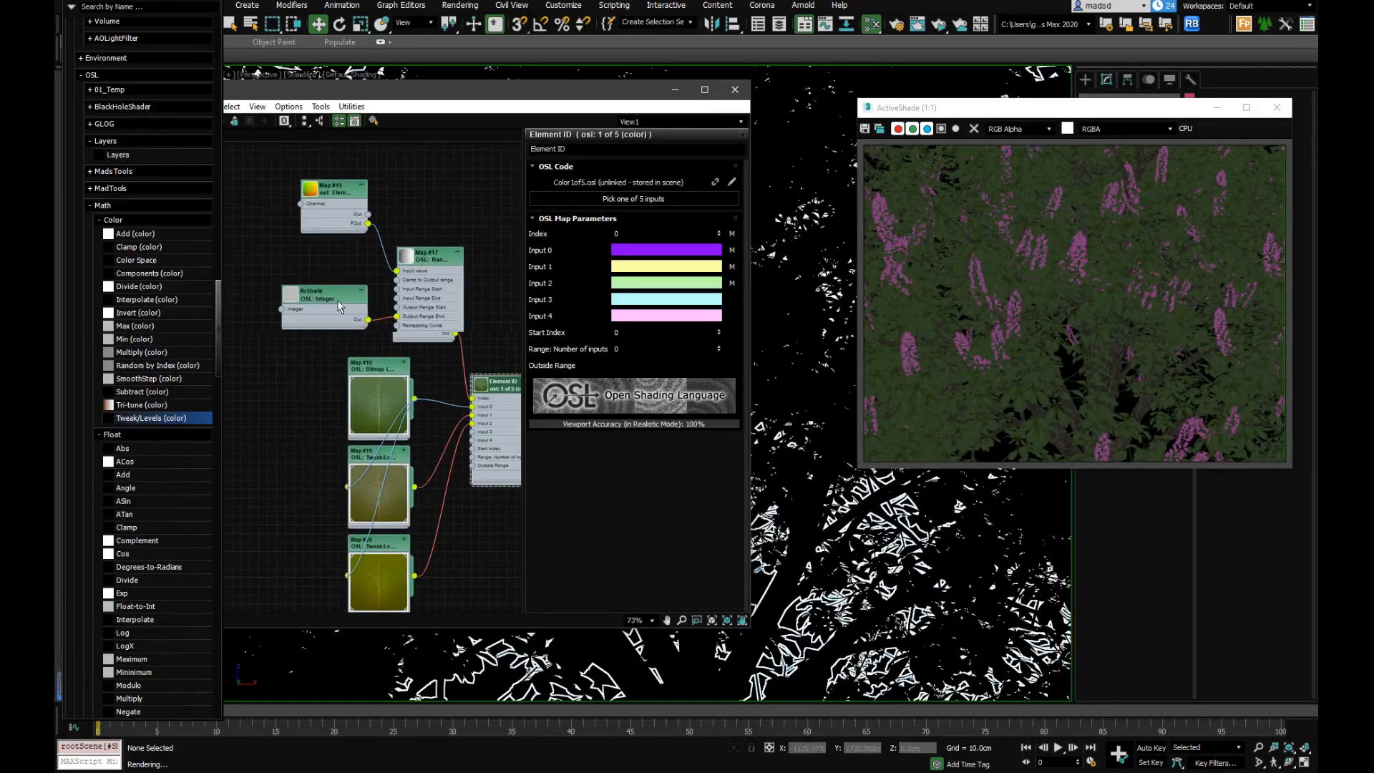
pyautogui.scroll(2, 338, 305)
pyautogui.moveTo(329, 299); pyautogui.dragTo(314, 301)
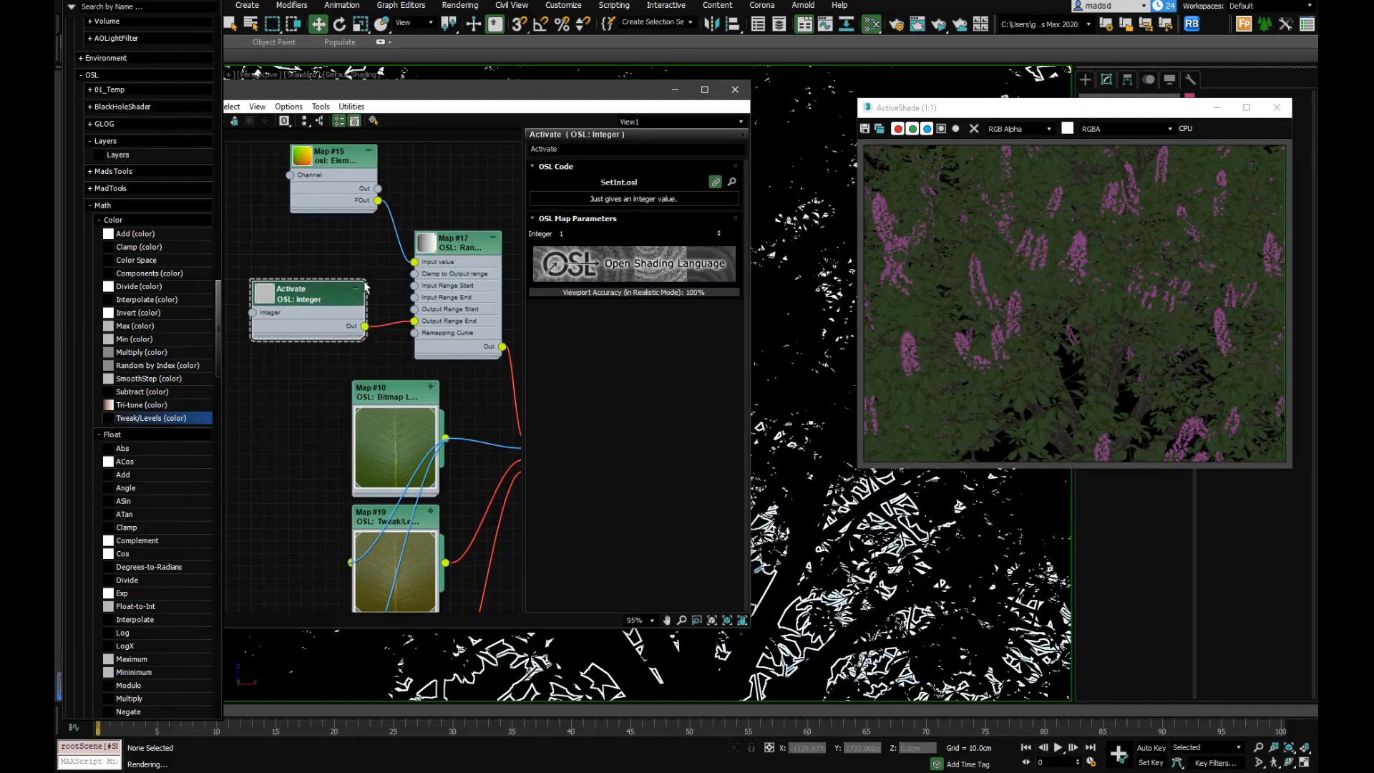
pyautogui.moveTo(388, 459); pyautogui.dragTo(414, 289, button='middle')
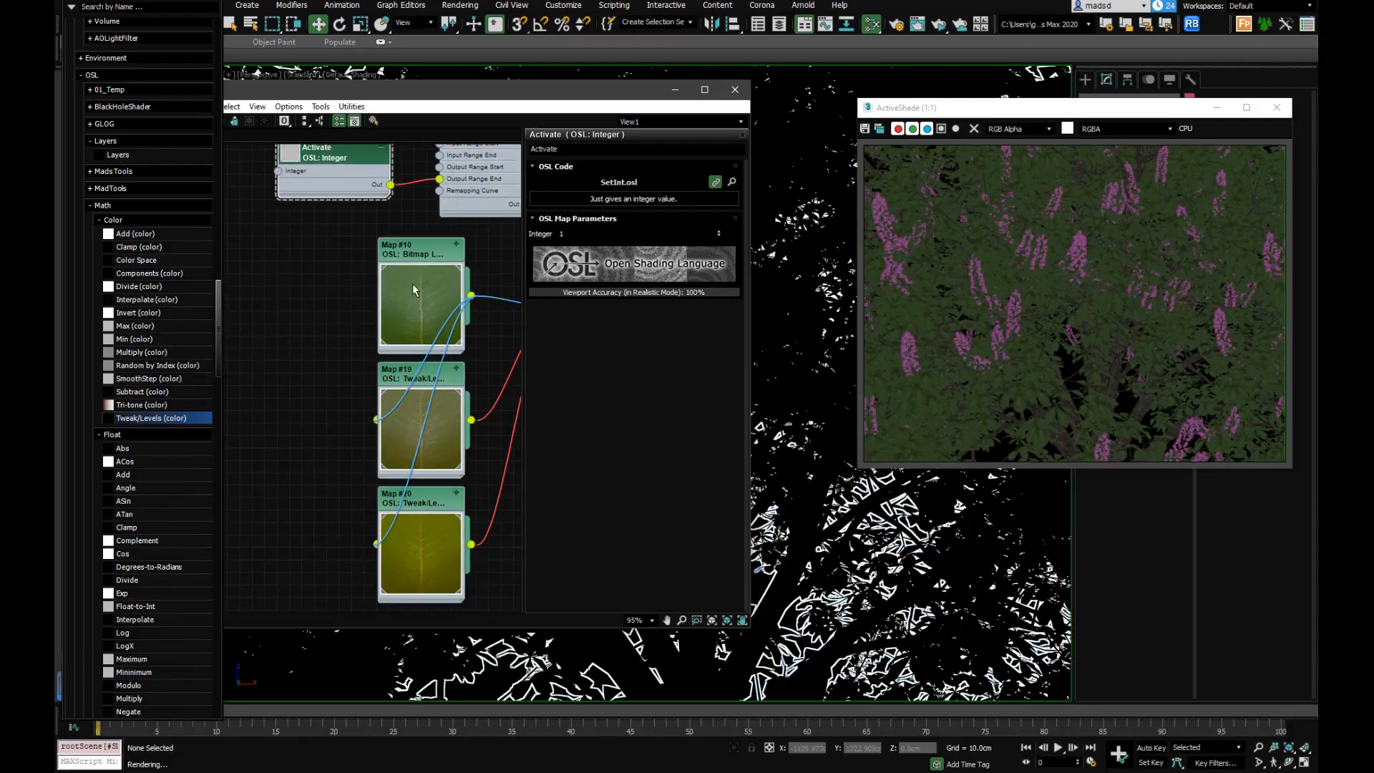
pyautogui.moveTo(356, 168); pyautogui.dragTo(331, 192)
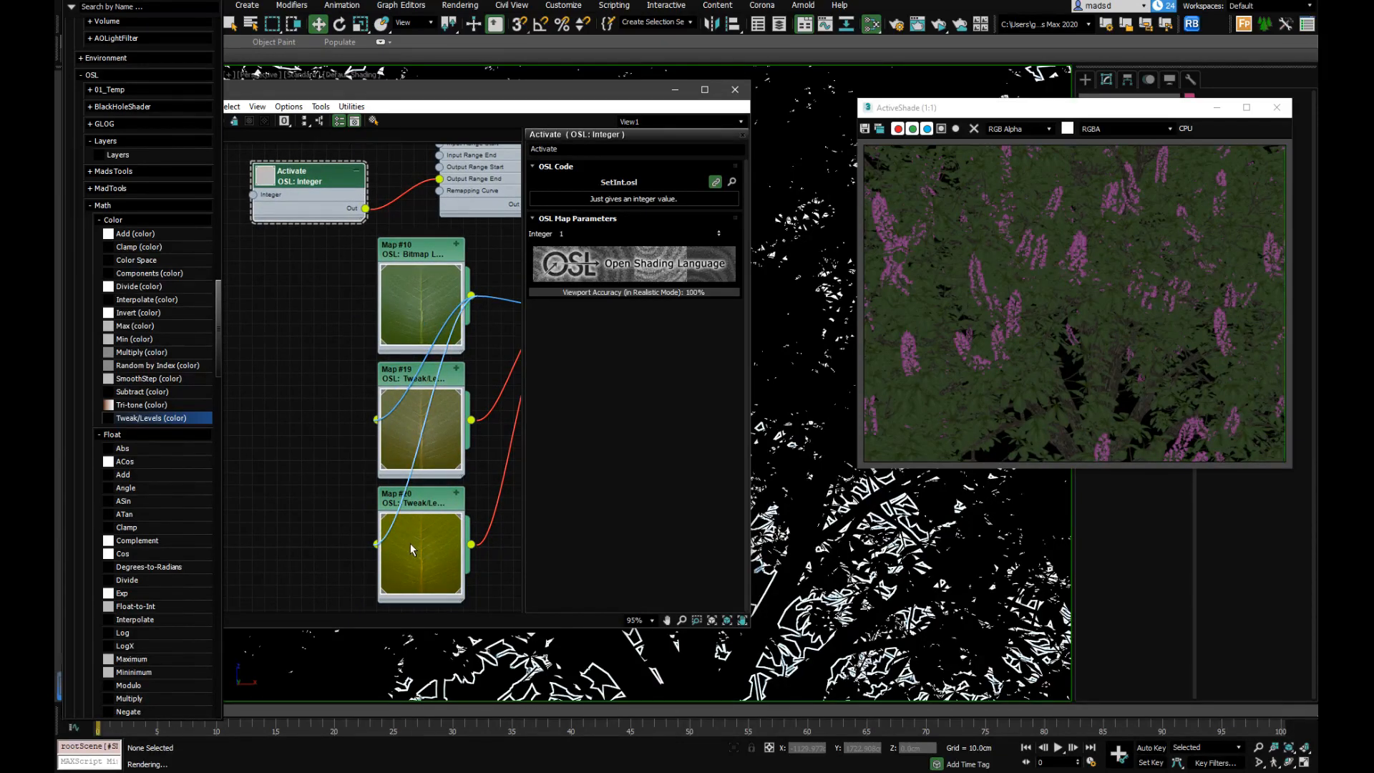
pyautogui.click(720, 231)
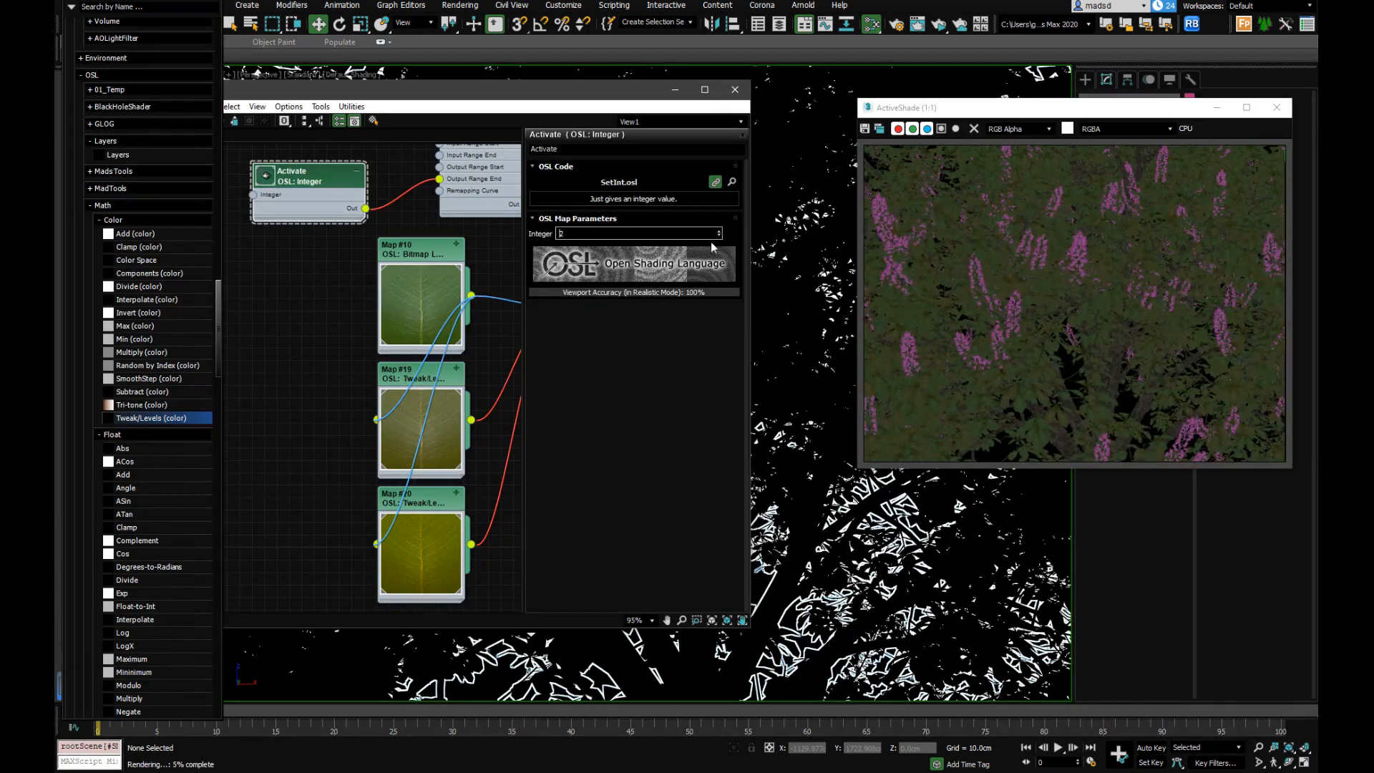
pyautogui.scroll(5, 796, 382)
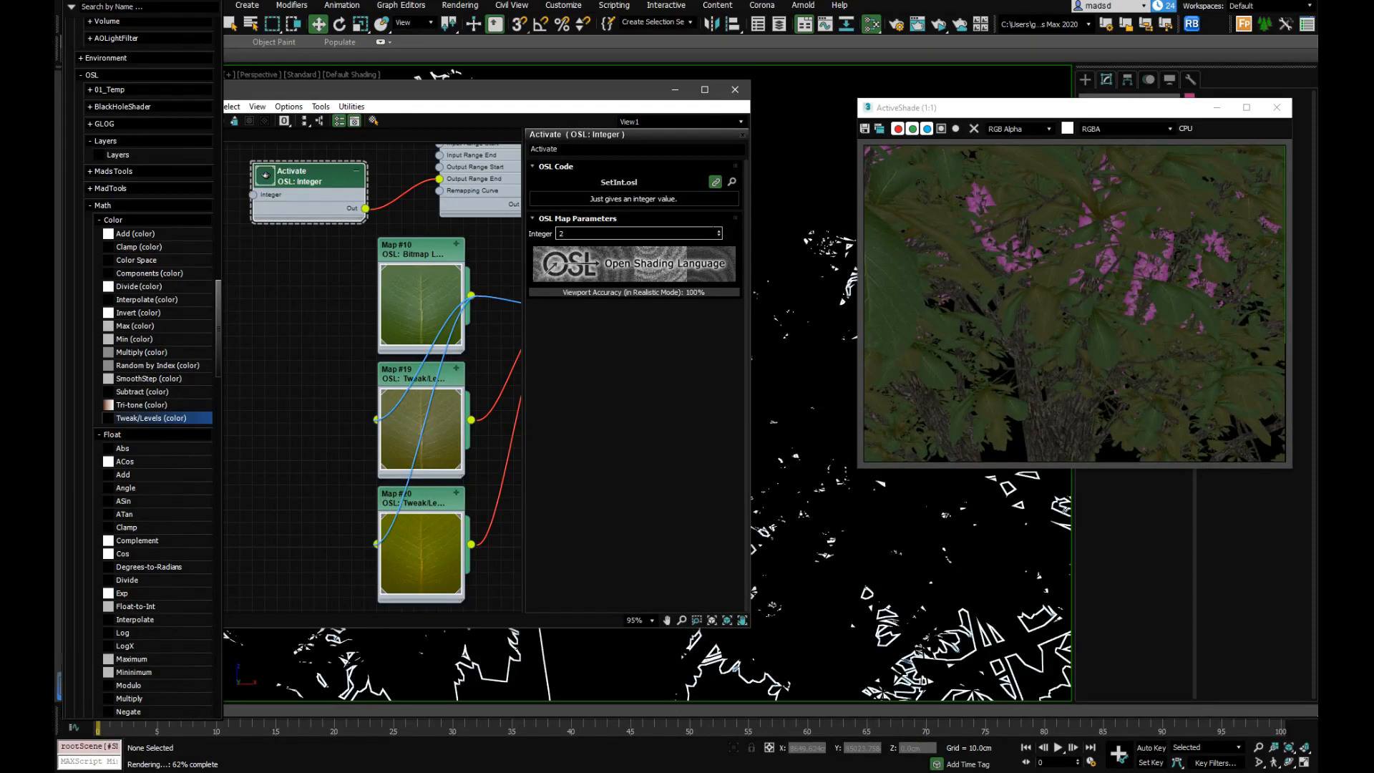
# Set the Activate node's Integer to 3 and inspect the leaf colors on the whole tree and close up in ActiveShade
pyautogui.click(720, 232)
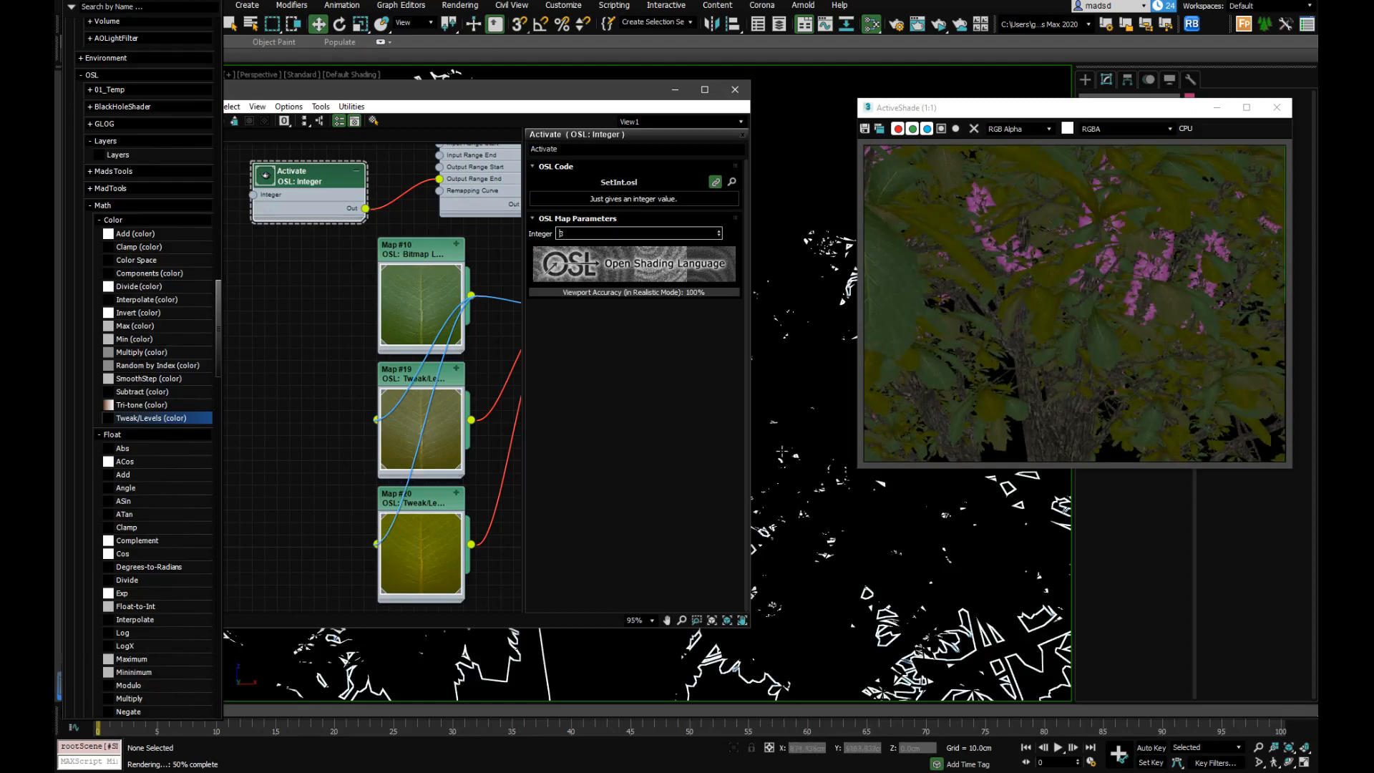
pyautogui.scroll(-5, 782, 452)
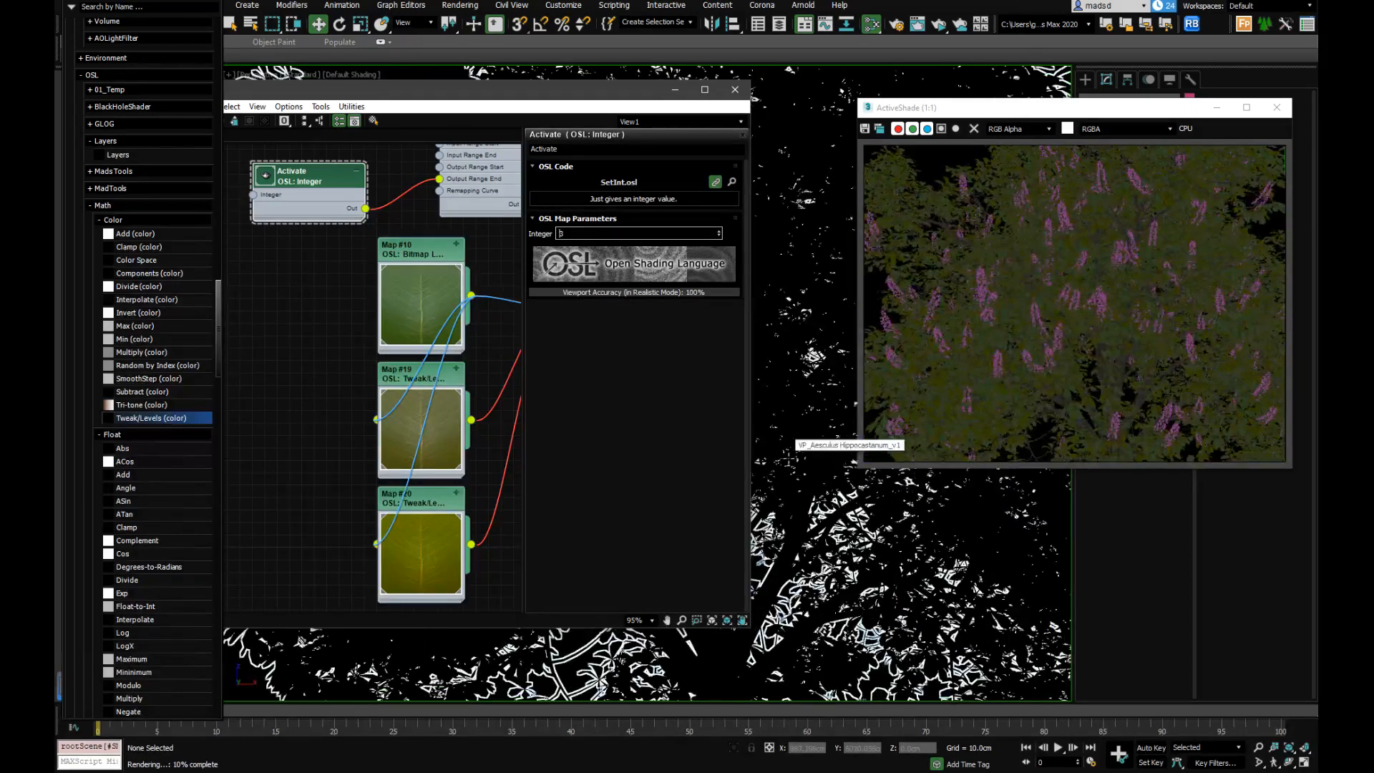
pyautogui.scroll(-3, 792, 433)
pyautogui.moveTo(805, 330); pyautogui.dragTo(801, 412, button='middle')
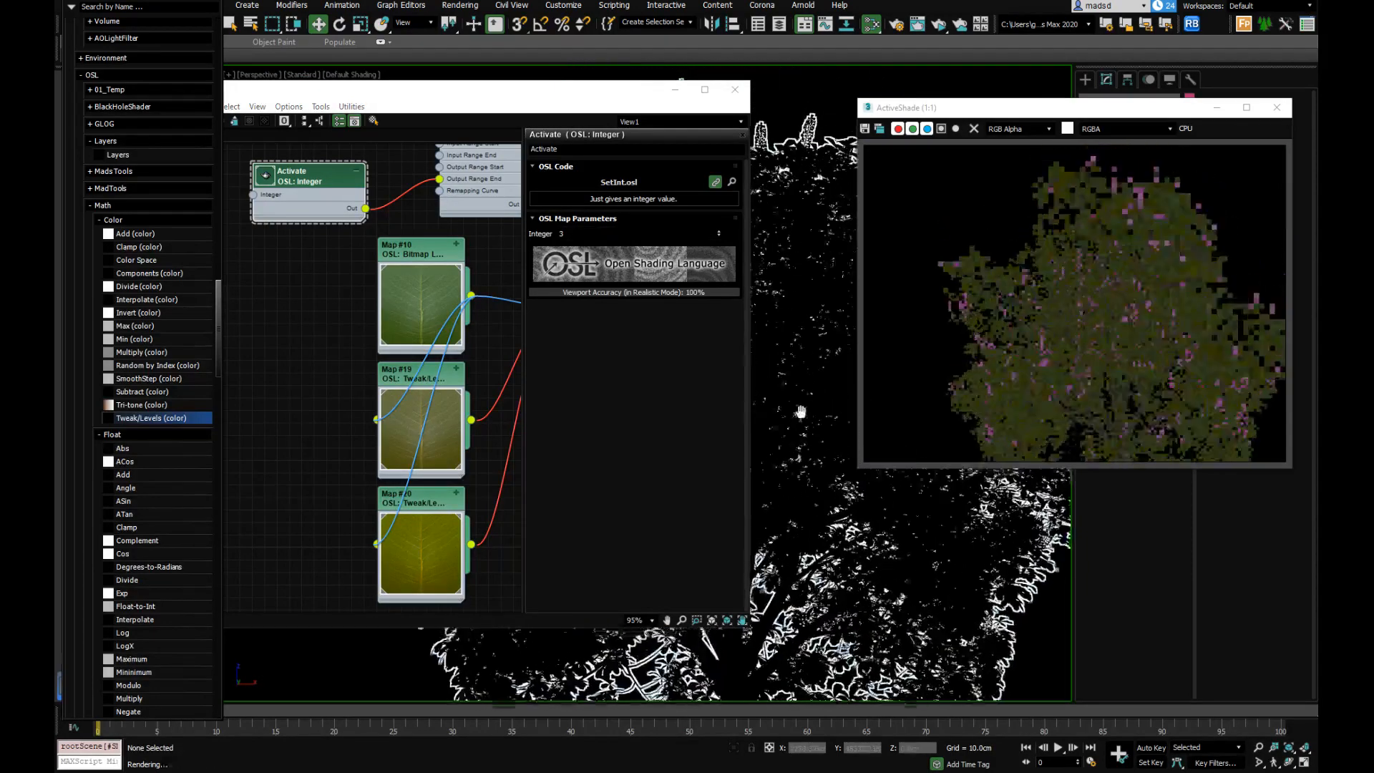
pyautogui.scroll(8, 809, 282)
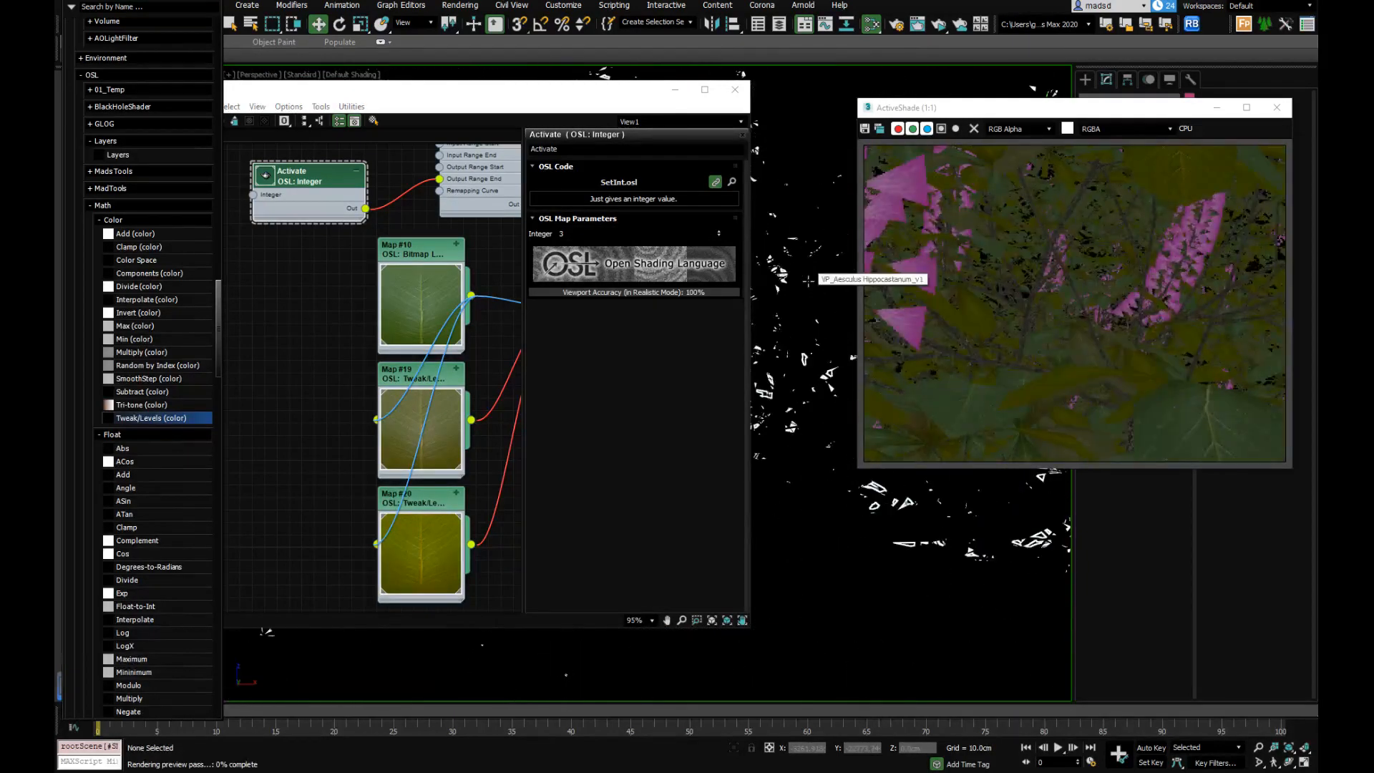
# Frame the whole tree in ActiveShade to check the leaf color mix, and maximize the material editor
pyautogui.scroll(-8, 808, 281)
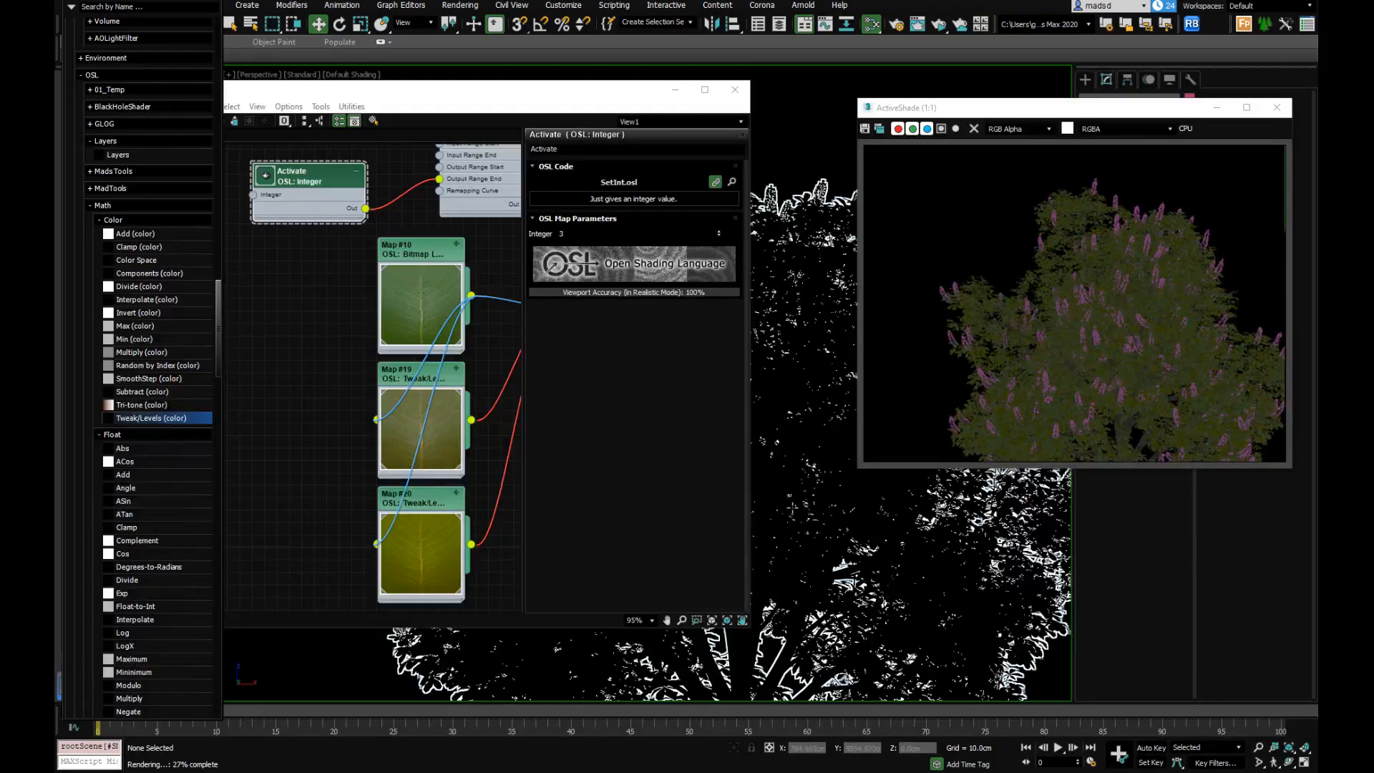
pyautogui.moveTo(793, 508); pyautogui.dragTo(742, 402, button='middle')
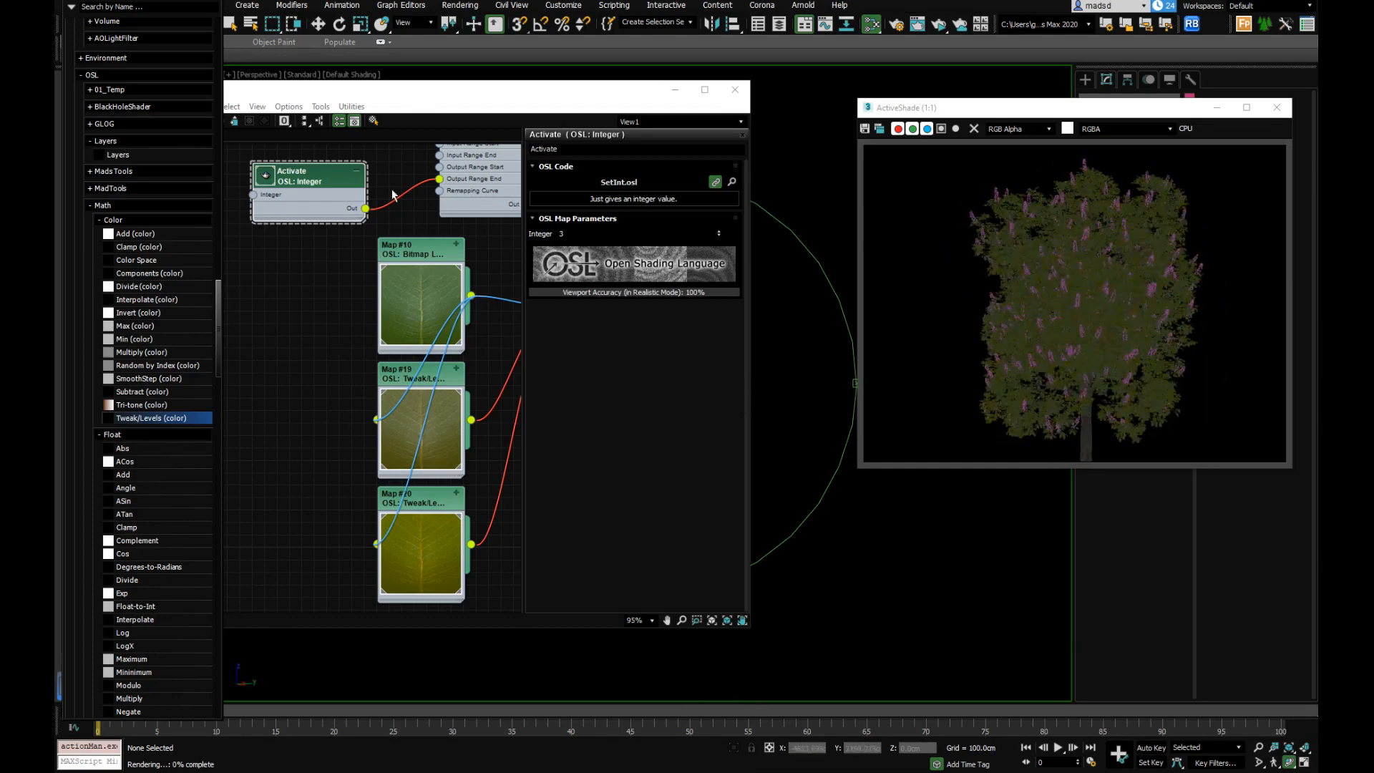
pyautogui.moveTo(456, 88); pyautogui.dragTo(550, 96)
pyautogui.doubleClick(552, 96)
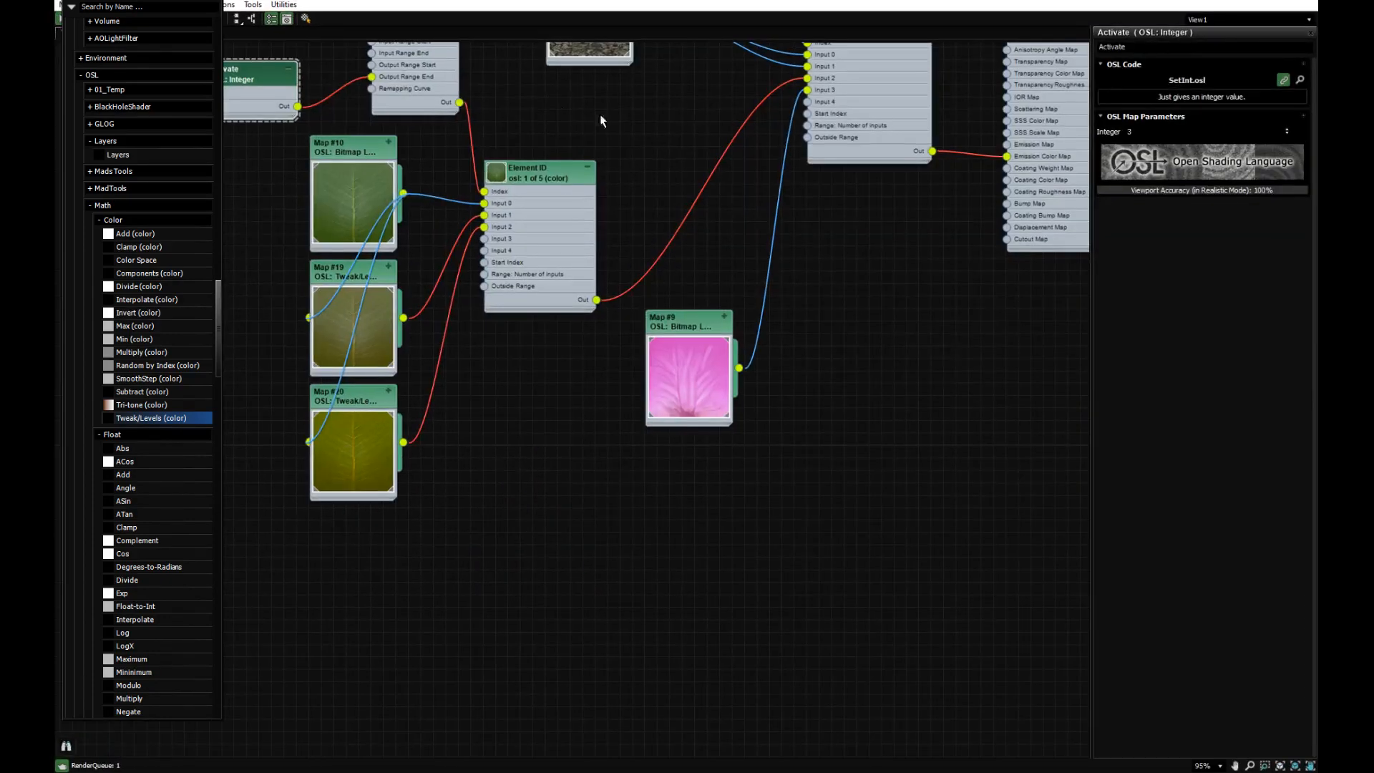
# Adjust the spacing of the Physical material, the pink flower bitmap and the Mat ID switcher in the node graph
pyautogui.moveTo(609, 165); pyautogui.dragTo(619, 403, button='middle')
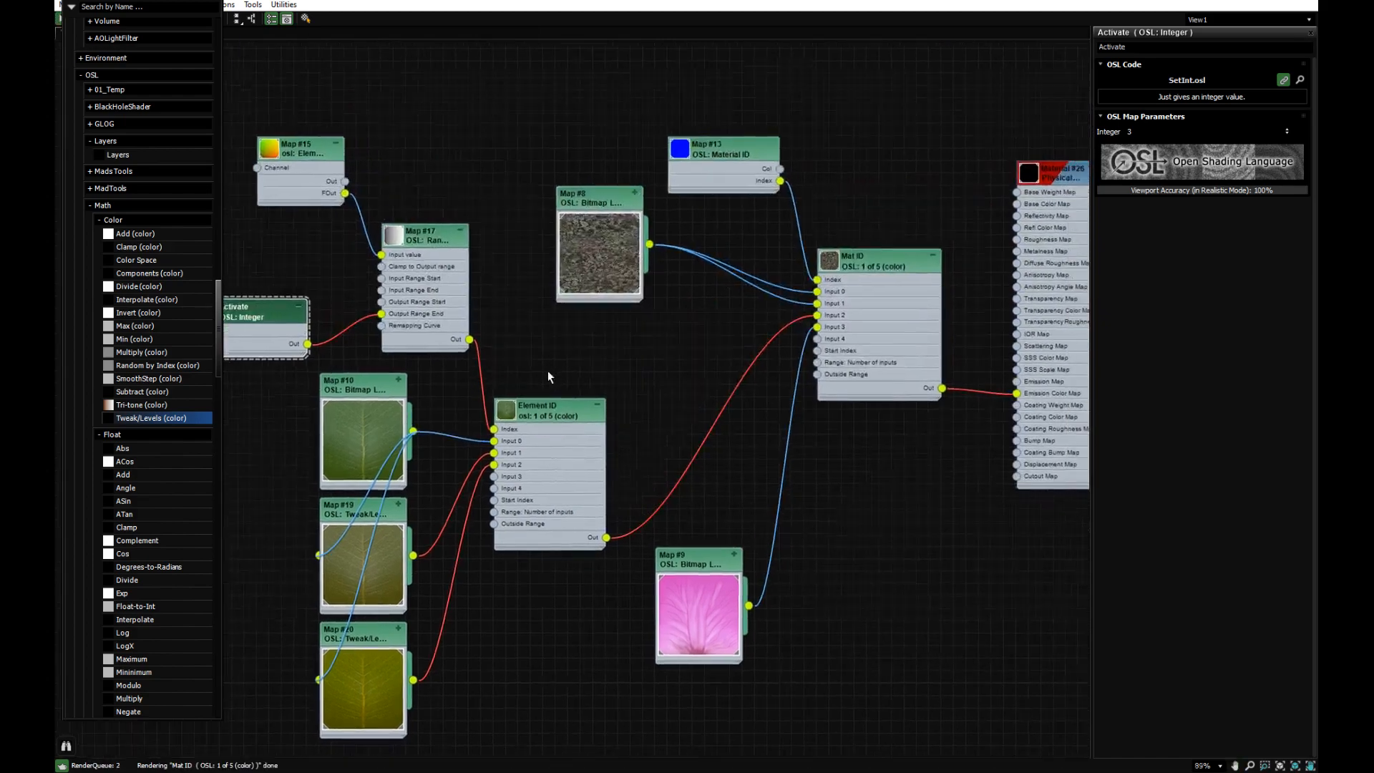
pyautogui.scroll(-2, 548, 371)
pyautogui.scroll(2, 932, 292)
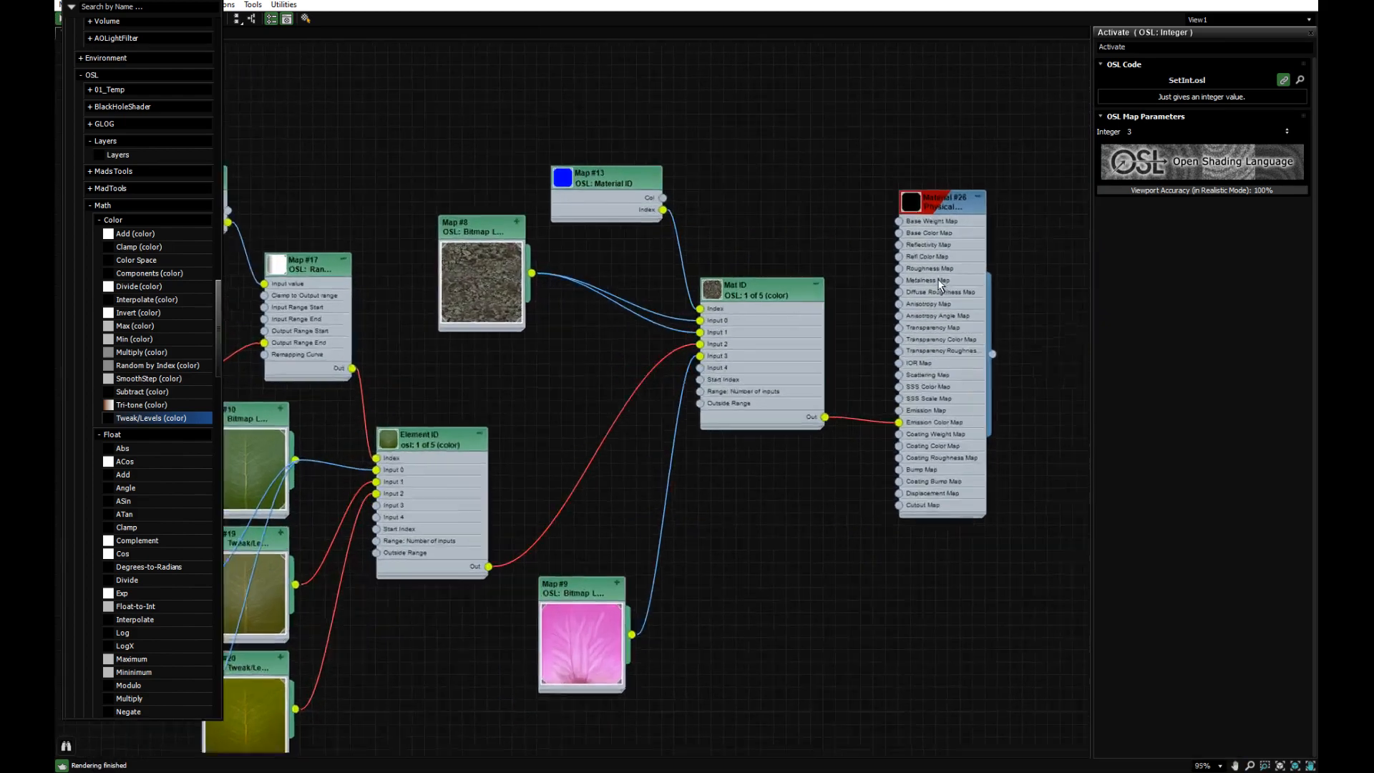
pyautogui.moveTo(946, 205); pyautogui.dragTo(926, 199)
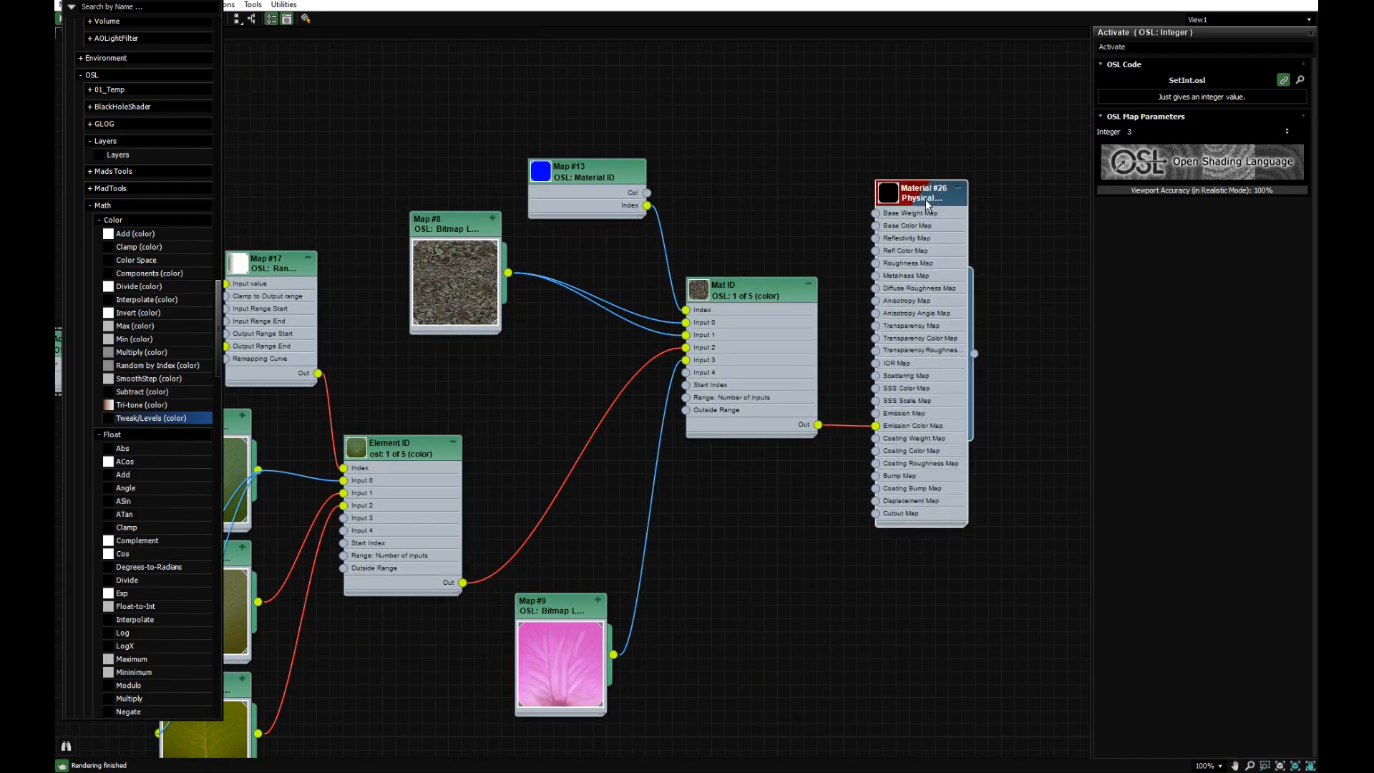
pyautogui.scroll(-1, 748, 354)
pyautogui.moveTo(772, 358); pyautogui.dragTo(818, 267, button='middle')
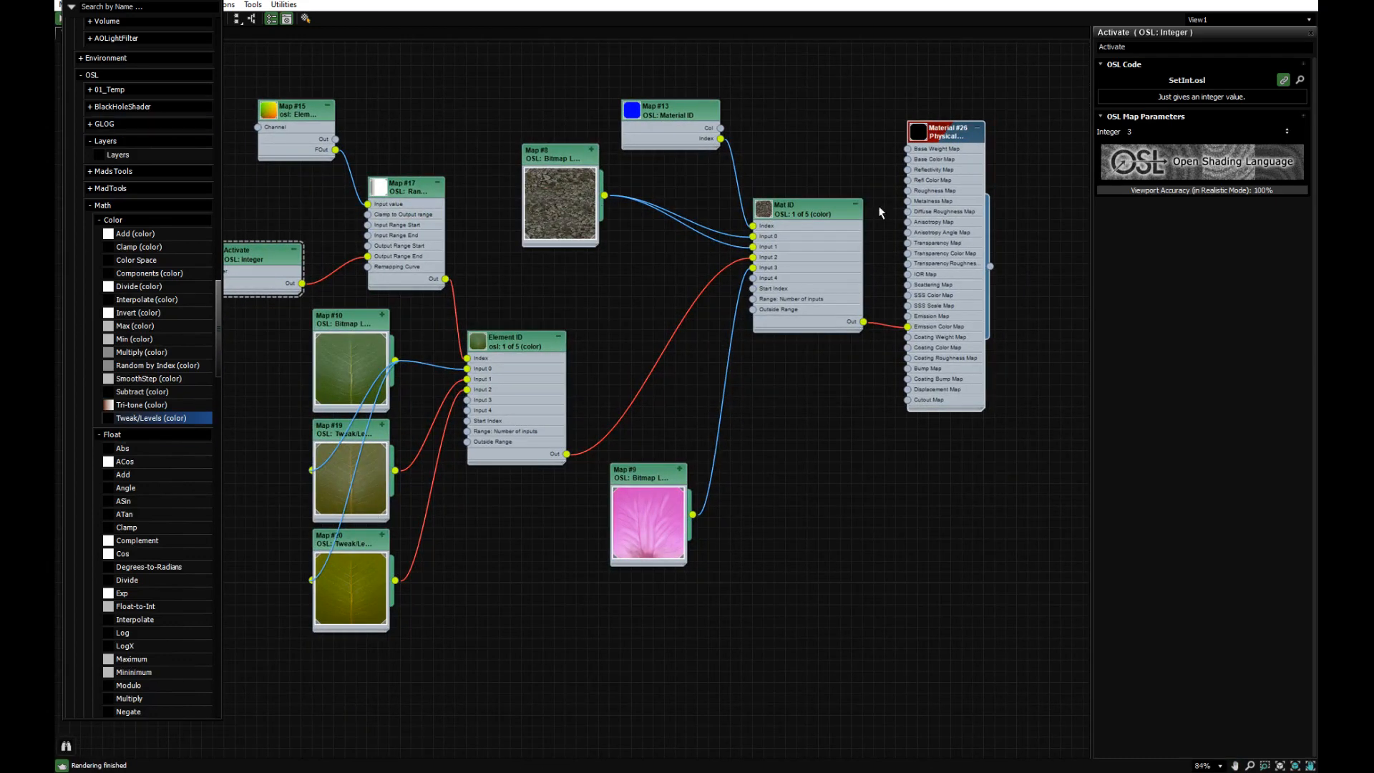
pyautogui.moveTo(939, 133)
pyautogui.mouseDown()
pyautogui.moveTo(927, 123)
pyautogui.moveTo(960, 122)
pyautogui.mouseUp()
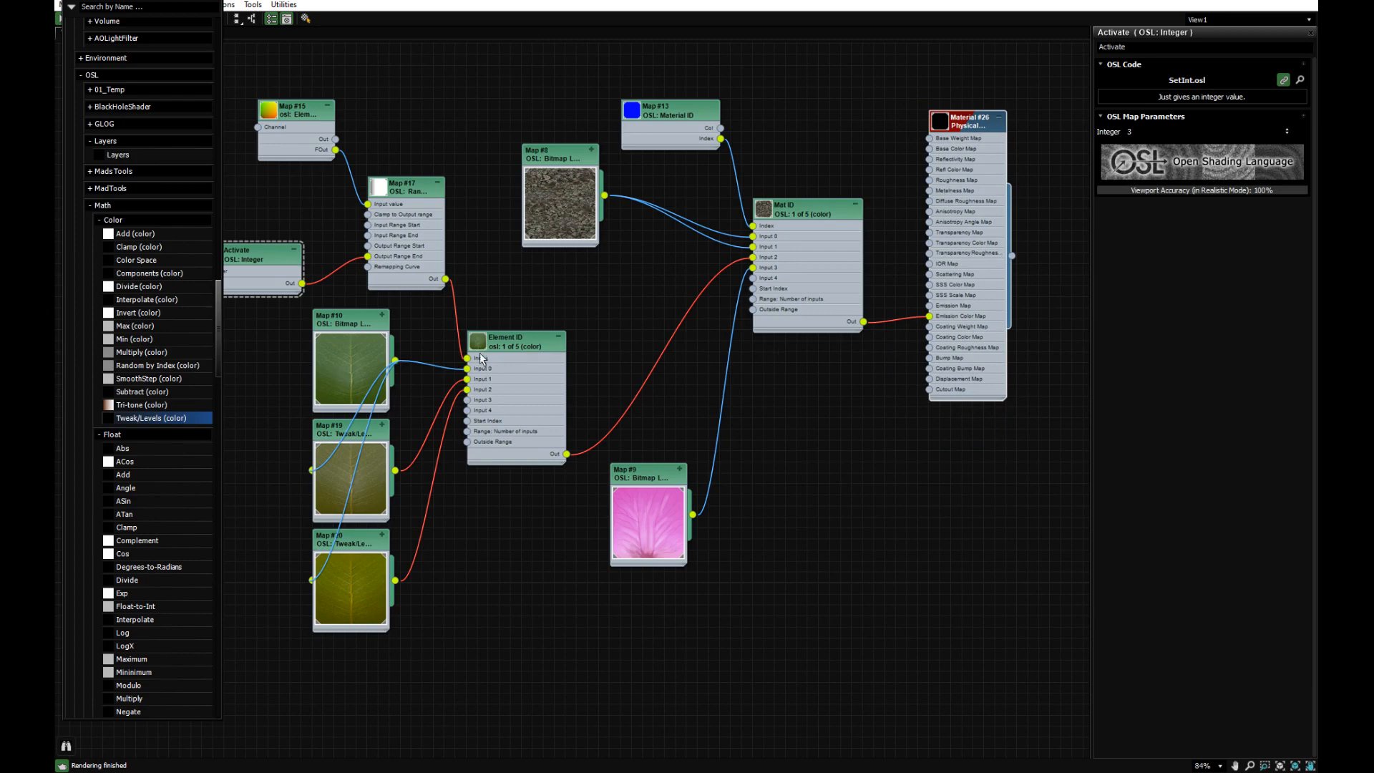
pyautogui.click(513, 347)
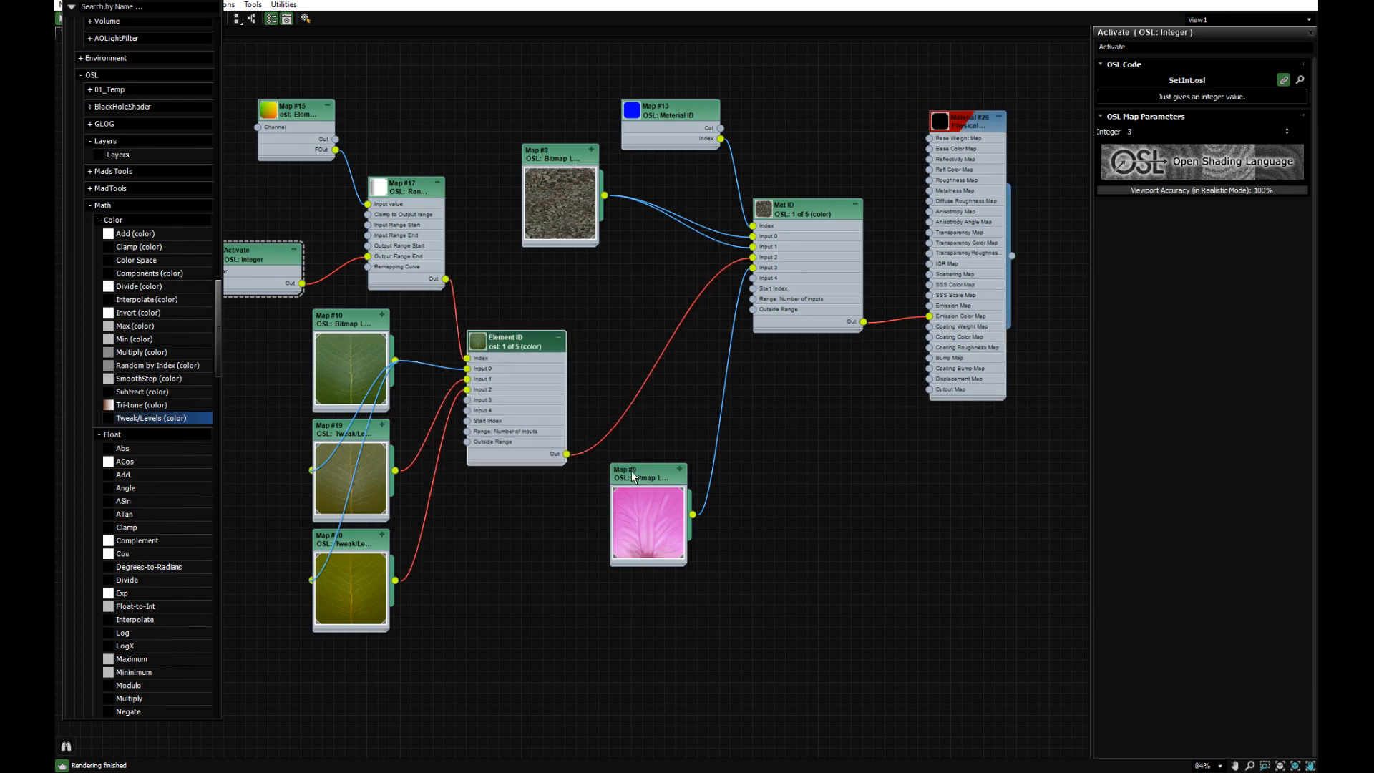
pyautogui.moveTo(633, 476); pyautogui.dragTo(644, 454)
pyautogui.moveTo(814, 217); pyautogui.dragTo(826, 217)
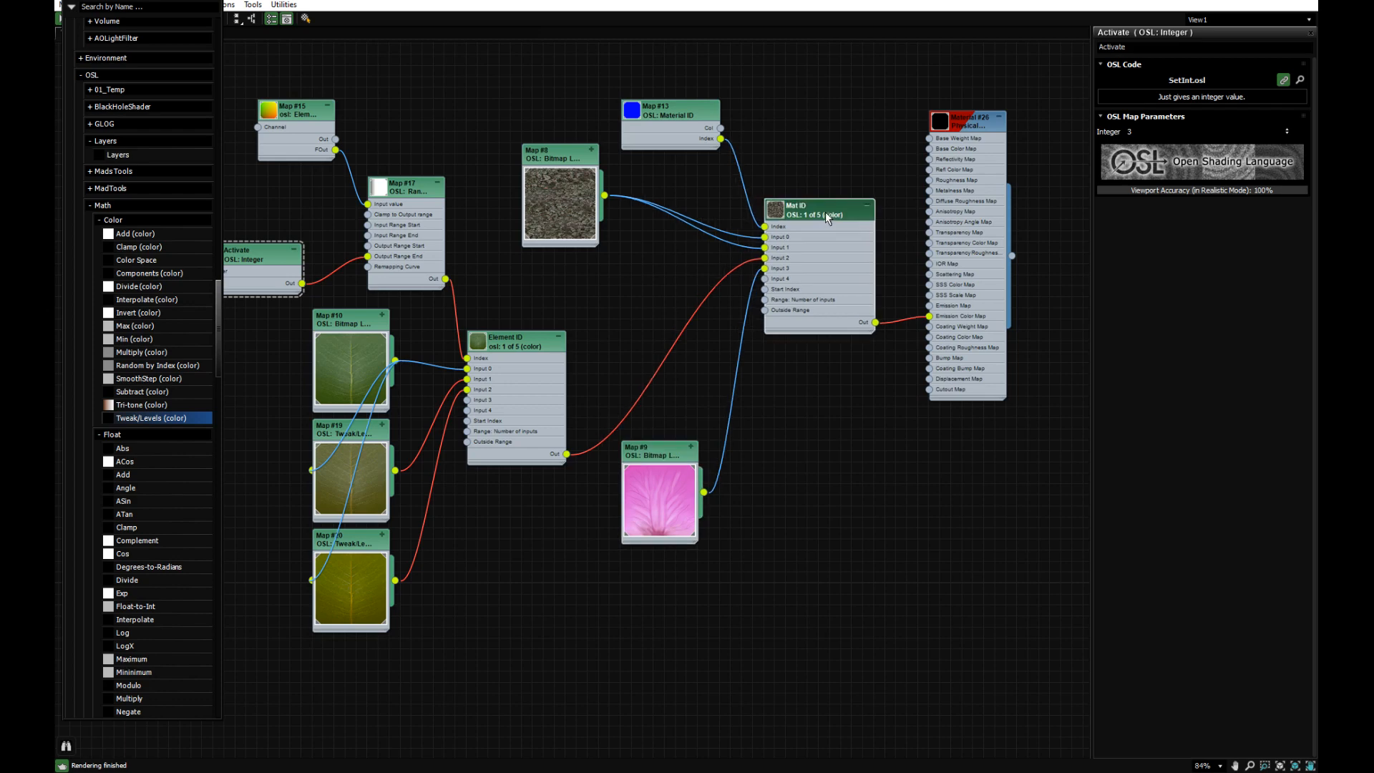
pyautogui.click(954, 400)
# Examine the Physical material's map inputs and the Mat ID and Element ID switcher connections, nudging the Mat ID node into place
pyautogui.scroll(4, 954, 401)
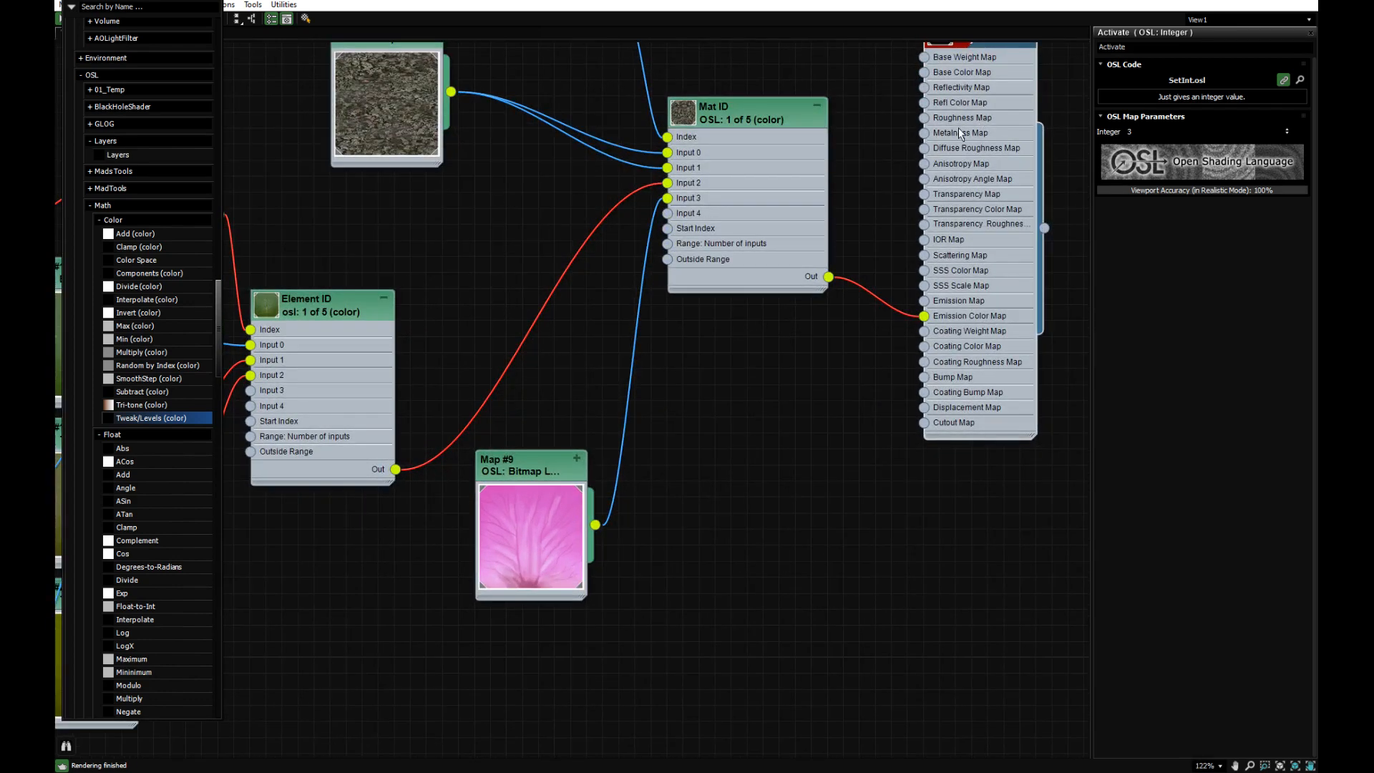
pyautogui.moveTo(910, 112)
pyautogui.mouseDown()
pyautogui.moveTo(939, 147)
pyautogui.moveTo(918, 120)
pyautogui.mouseUp()
pyautogui.click(960, 101)
pyautogui.scroll(-3, 961, 209)
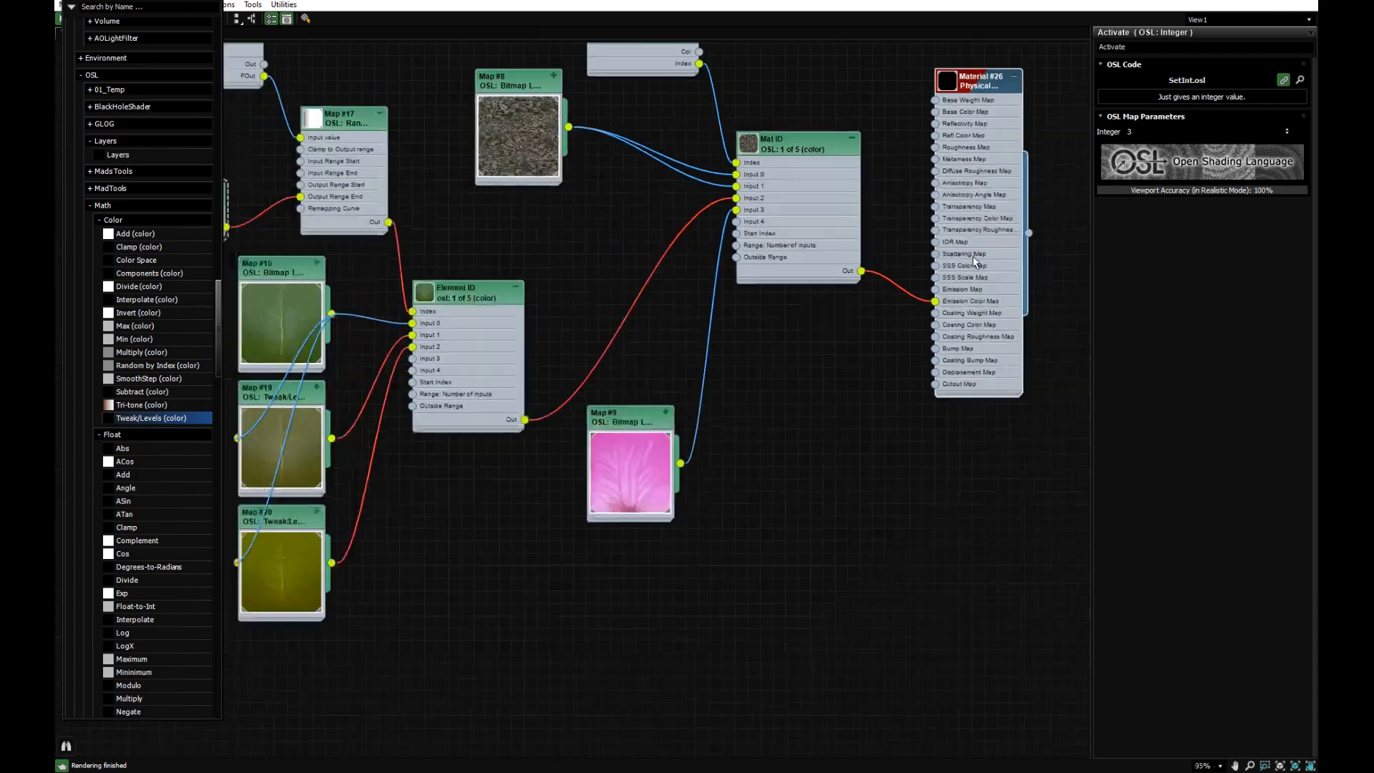
pyautogui.moveTo(802, 258); pyautogui.dragTo(840, 397, button='middle')
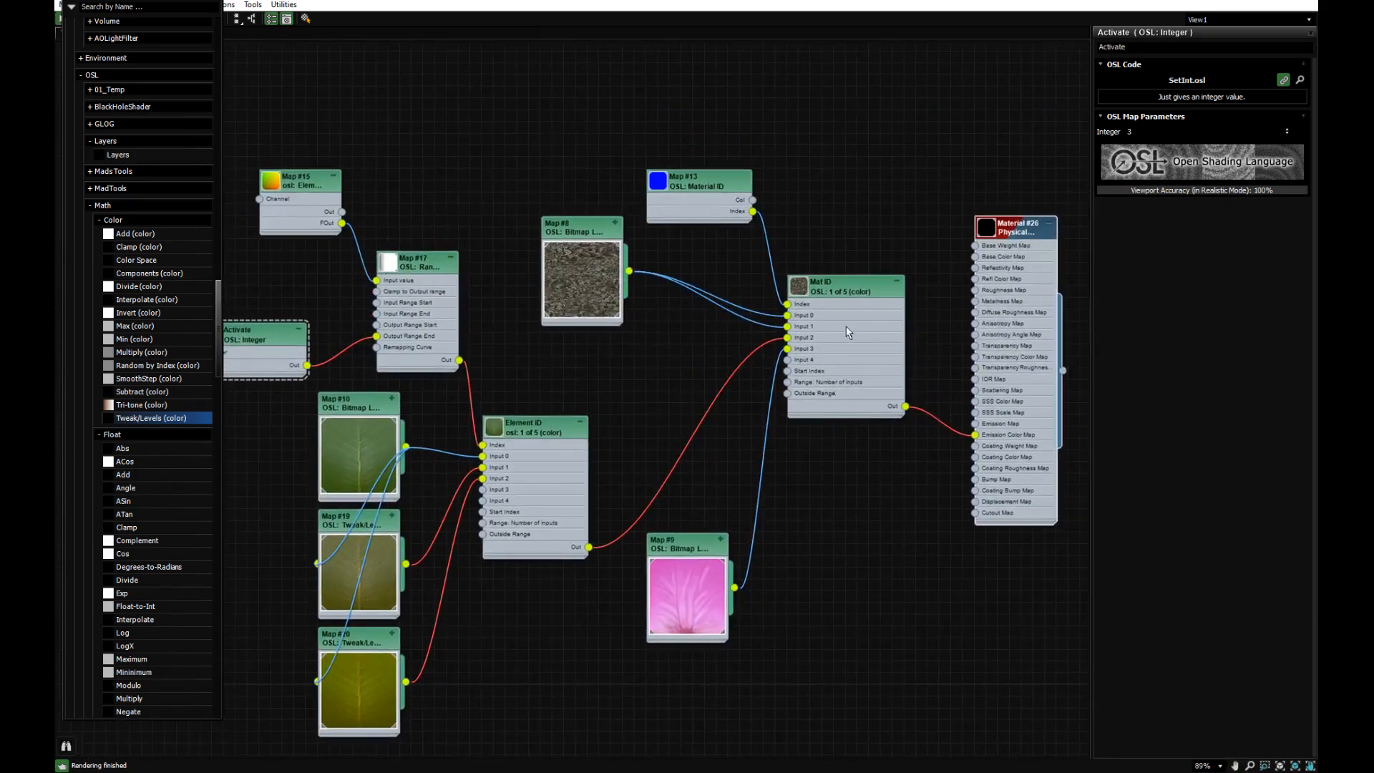
pyautogui.moveTo(843, 292); pyautogui.dragTo(833, 303)
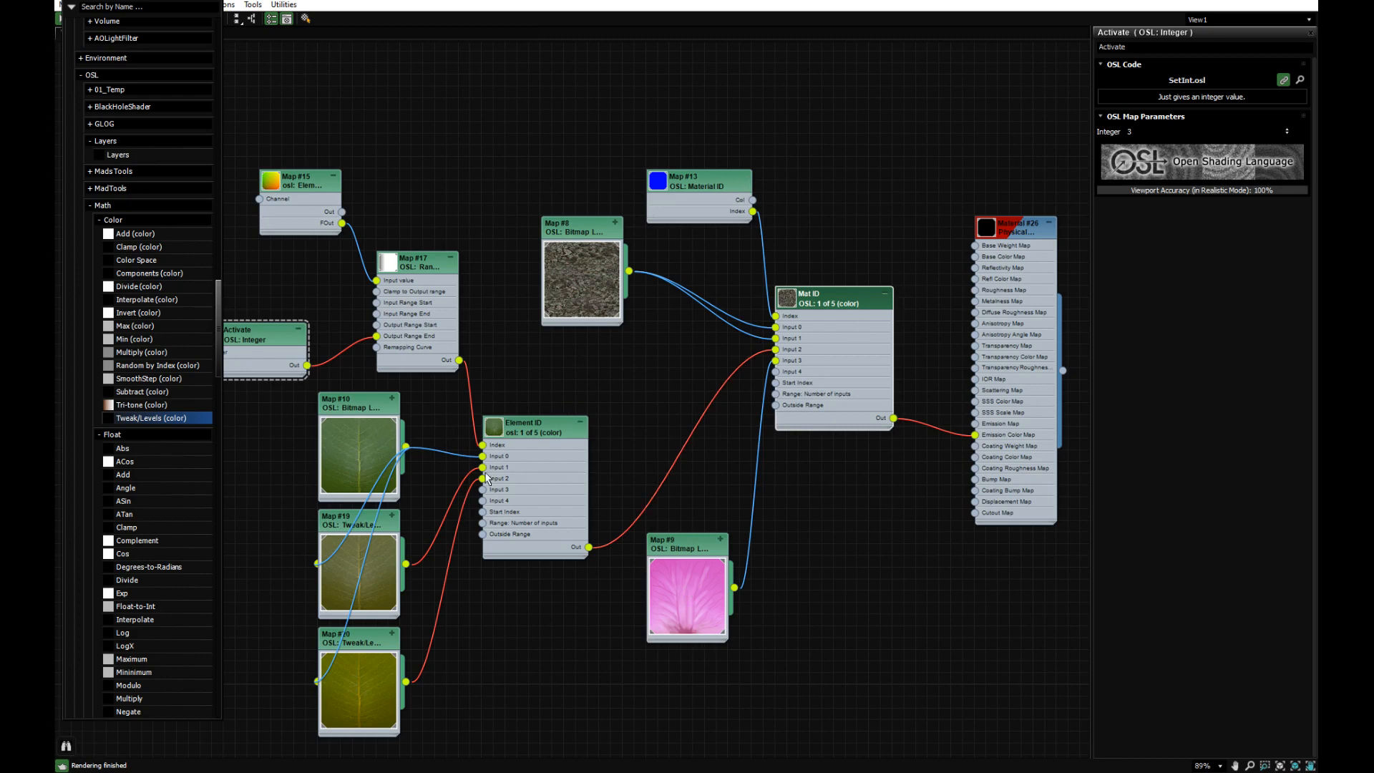
pyautogui.moveTo(506, 469); pyautogui.dragTo(527, 438, button='middle')
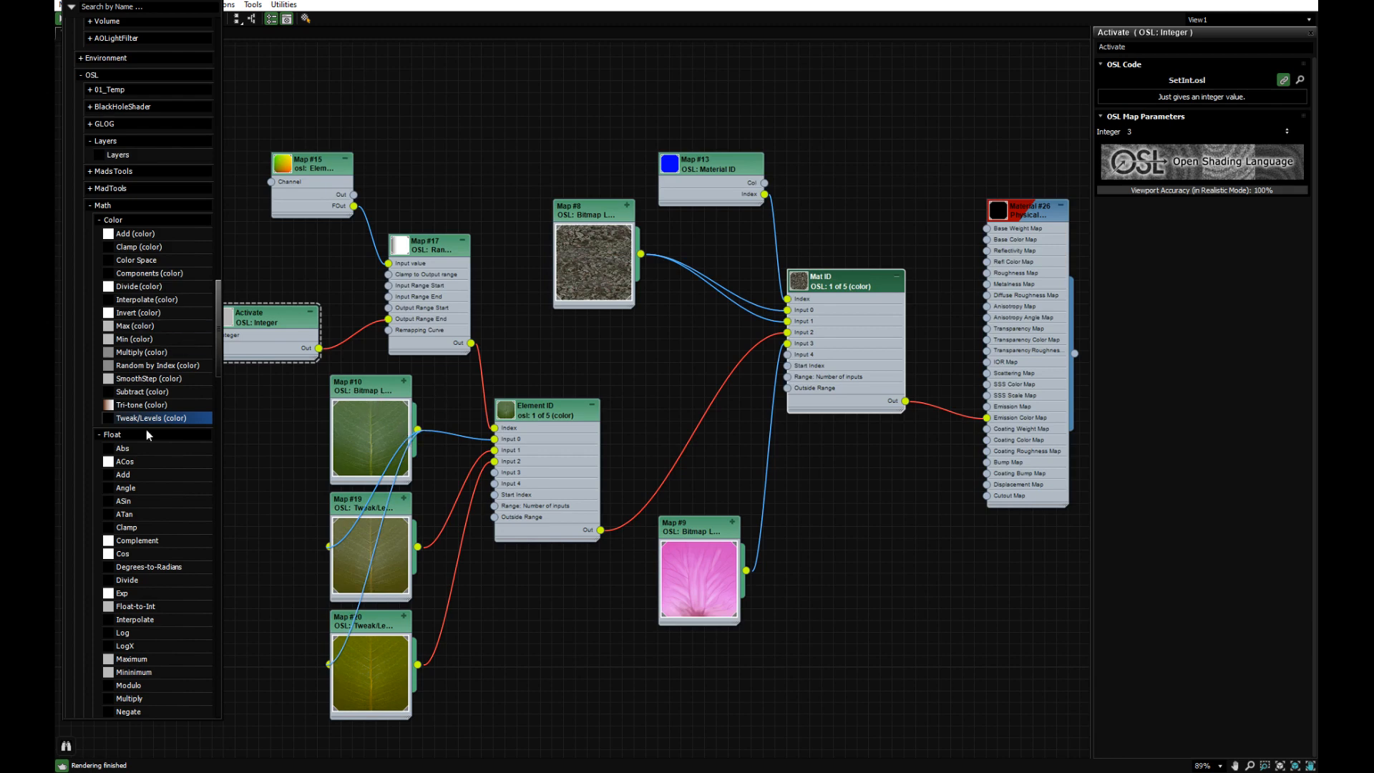
# Add another Tweak/Levels (color) map and connect the green leaf bitmap to its Input
pyautogui.moveTo(153, 419); pyautogui.dragTo(524, 595)
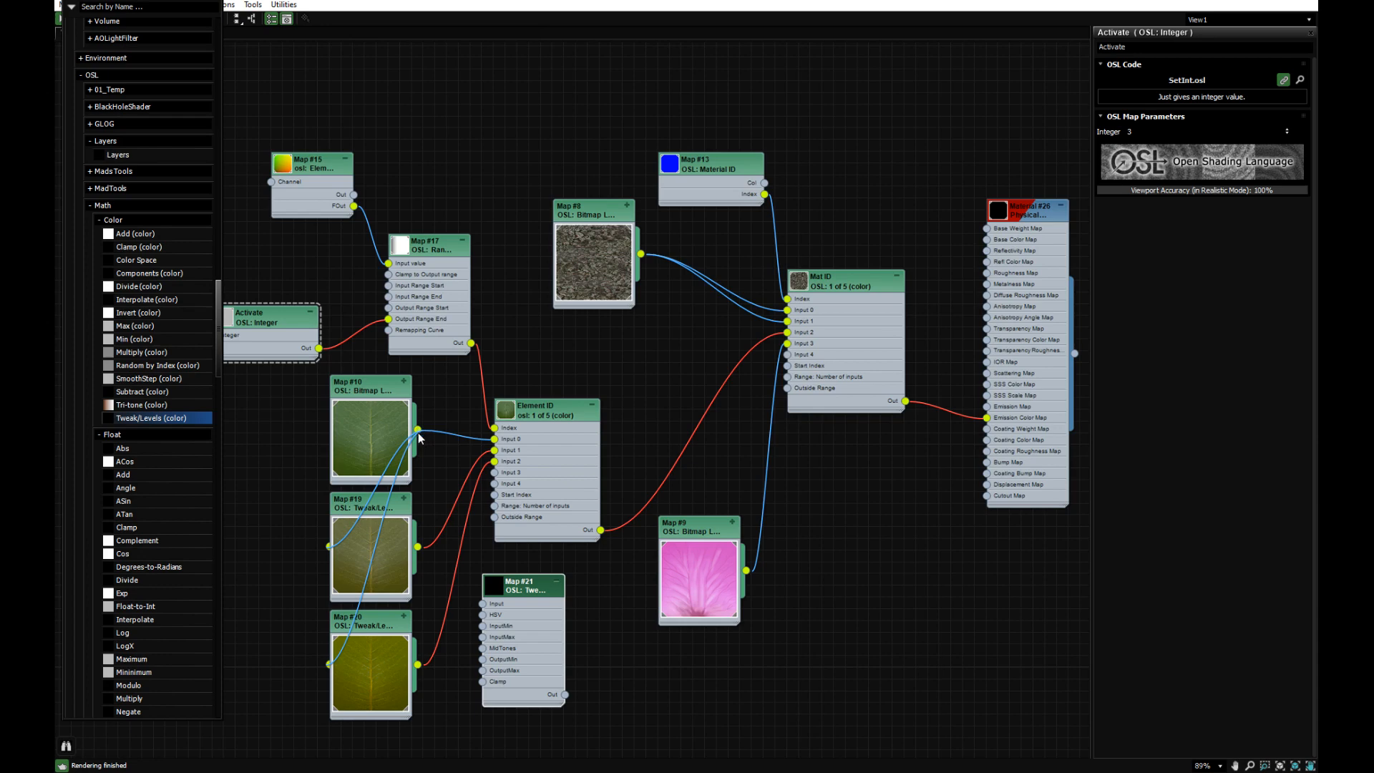
pyautogui.moveTo(419, 434); pyautogui.dragTo(529, 359)
pyautogui.click(513, 624)
pyautogui.scroll(5, 539, 367)
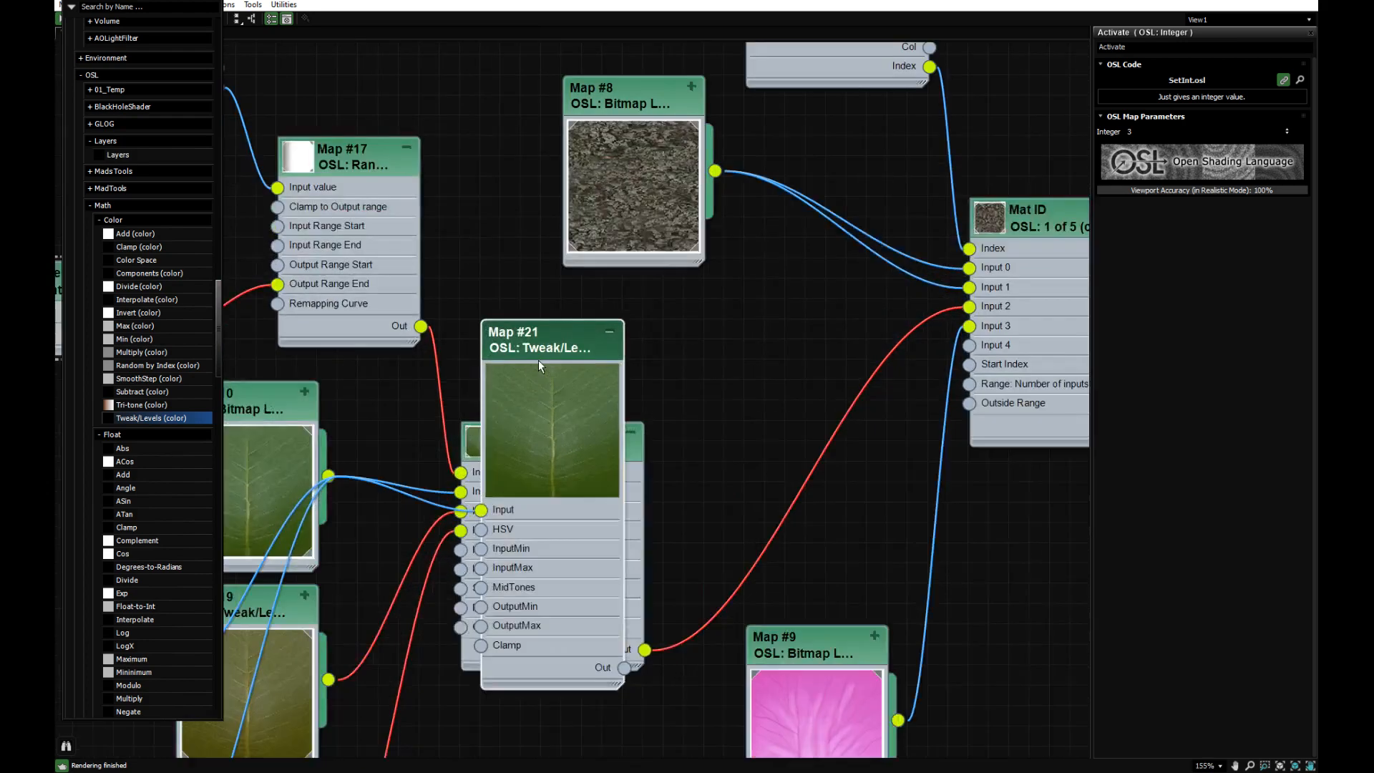
# Turn the new Tweak/Levels map into a contrasty grayscale leaf with HSV saturation 0.0, MidTones 0.489 and HSV value 2.446
pyautogui.click(537, 349)
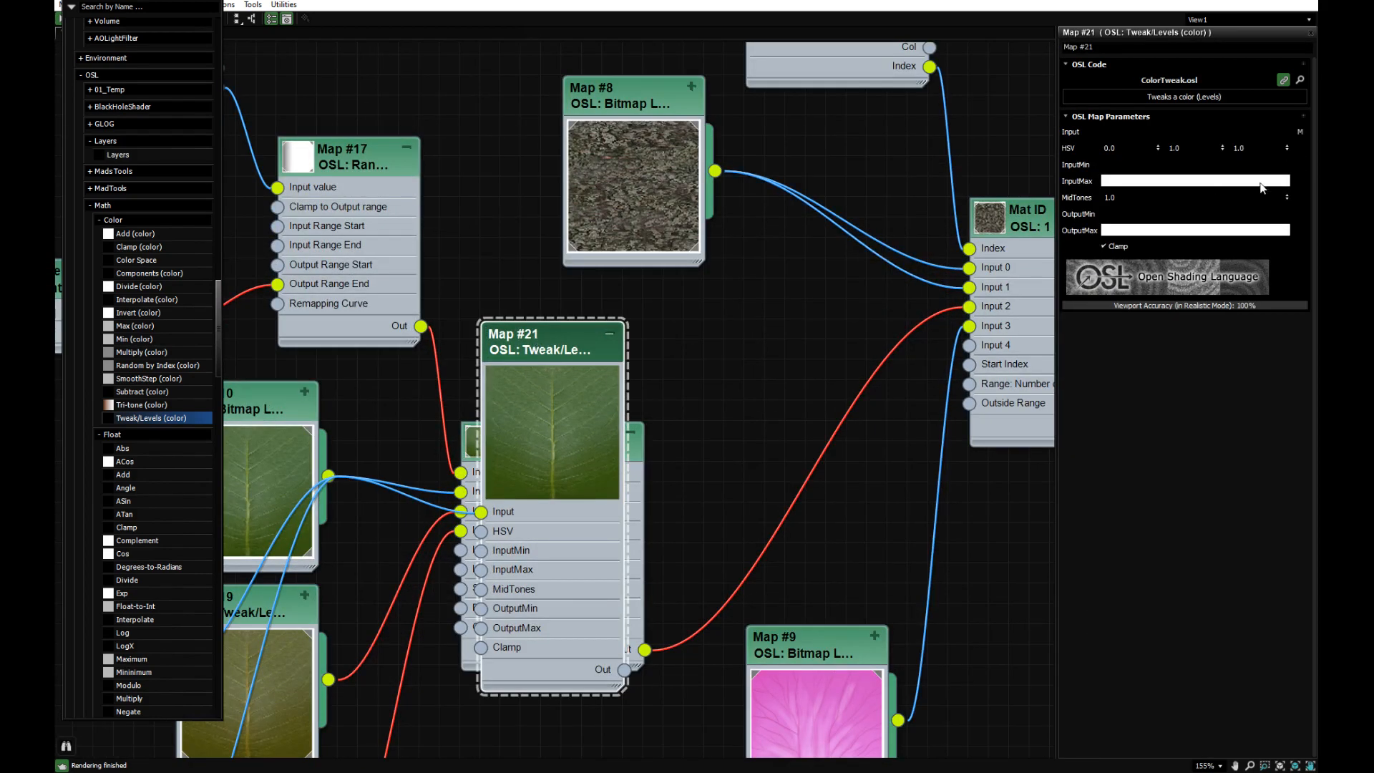
pyautogui.rightClick(1222, 146)
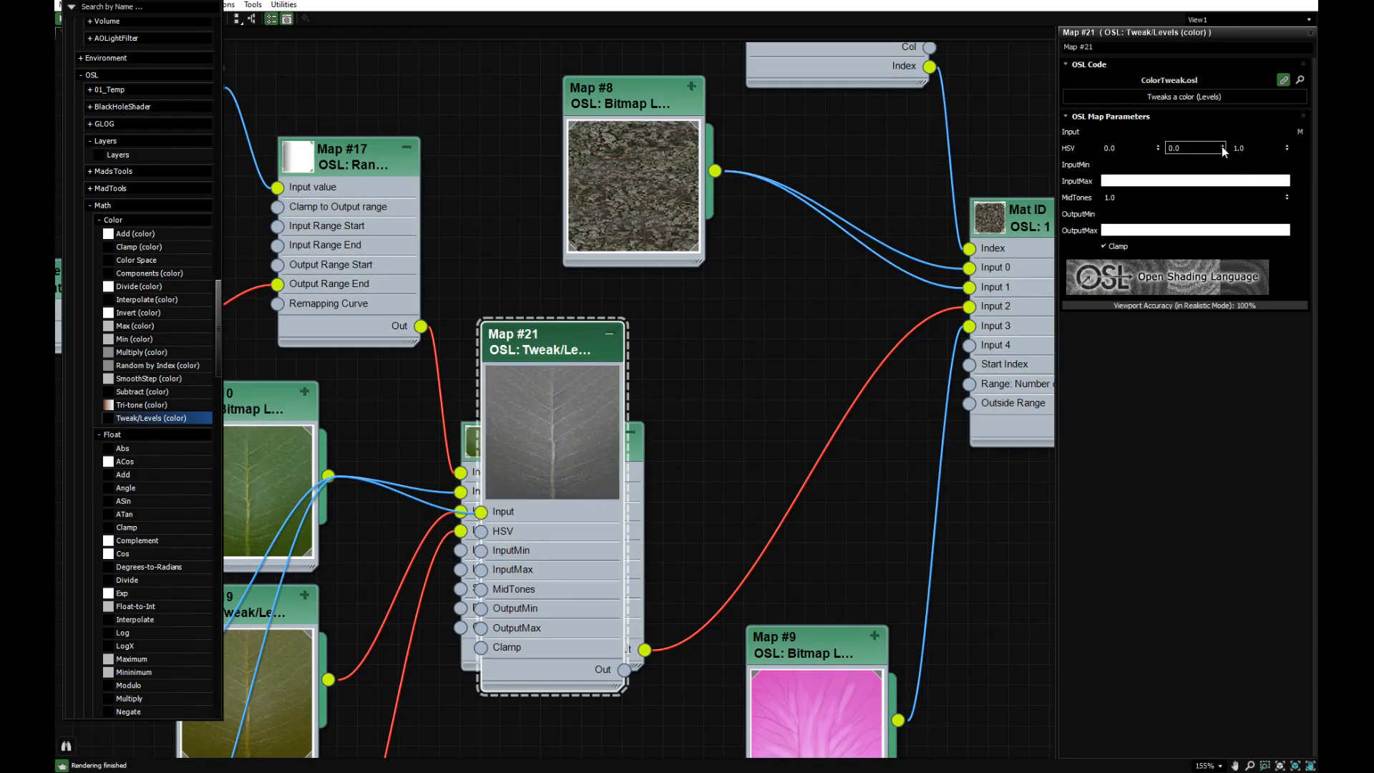
pyautogui.moveTo(1287, 197); pyautogui.dragTo(1295, 230)
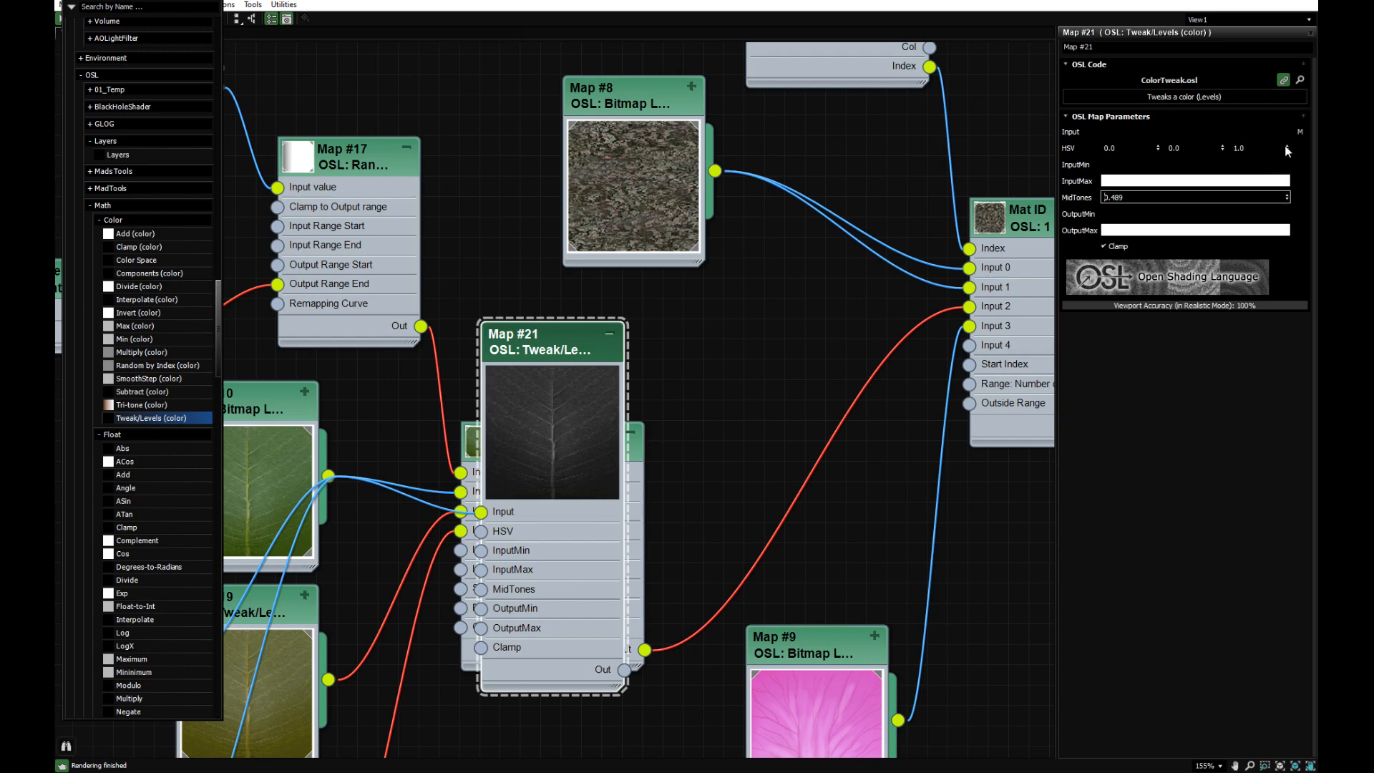
pyautogui.moveTo(1287, 148); pyautogui.dragTo(1282, 84)
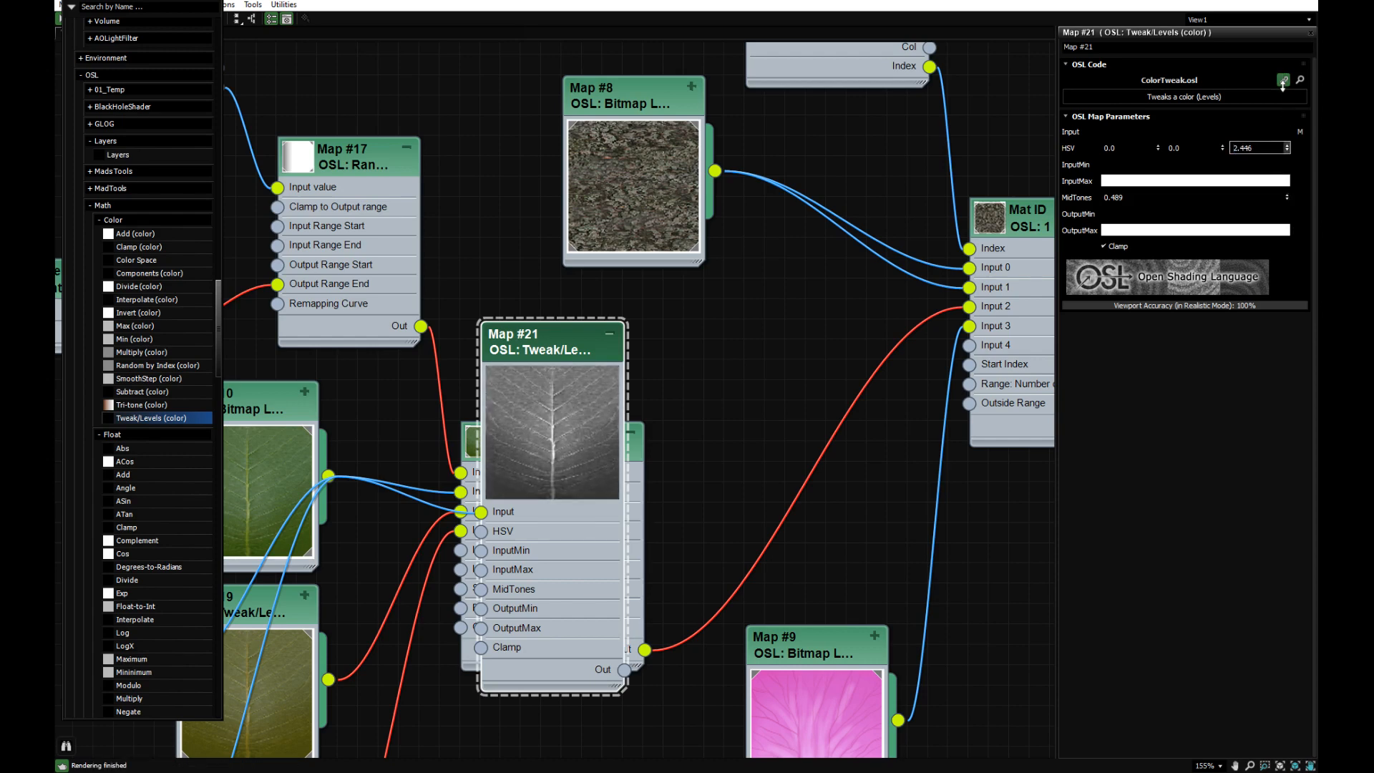
# Spread out the graph by moving the Physical material, the three leaf maps, the Element ID switcher and the grayscale map apart
pyautogui.moveTo(569, 331); pyautogui.dragTo(535, 315)
pyautogui.moveTo(560, 349); pyautogui.dragTo(534, 231)
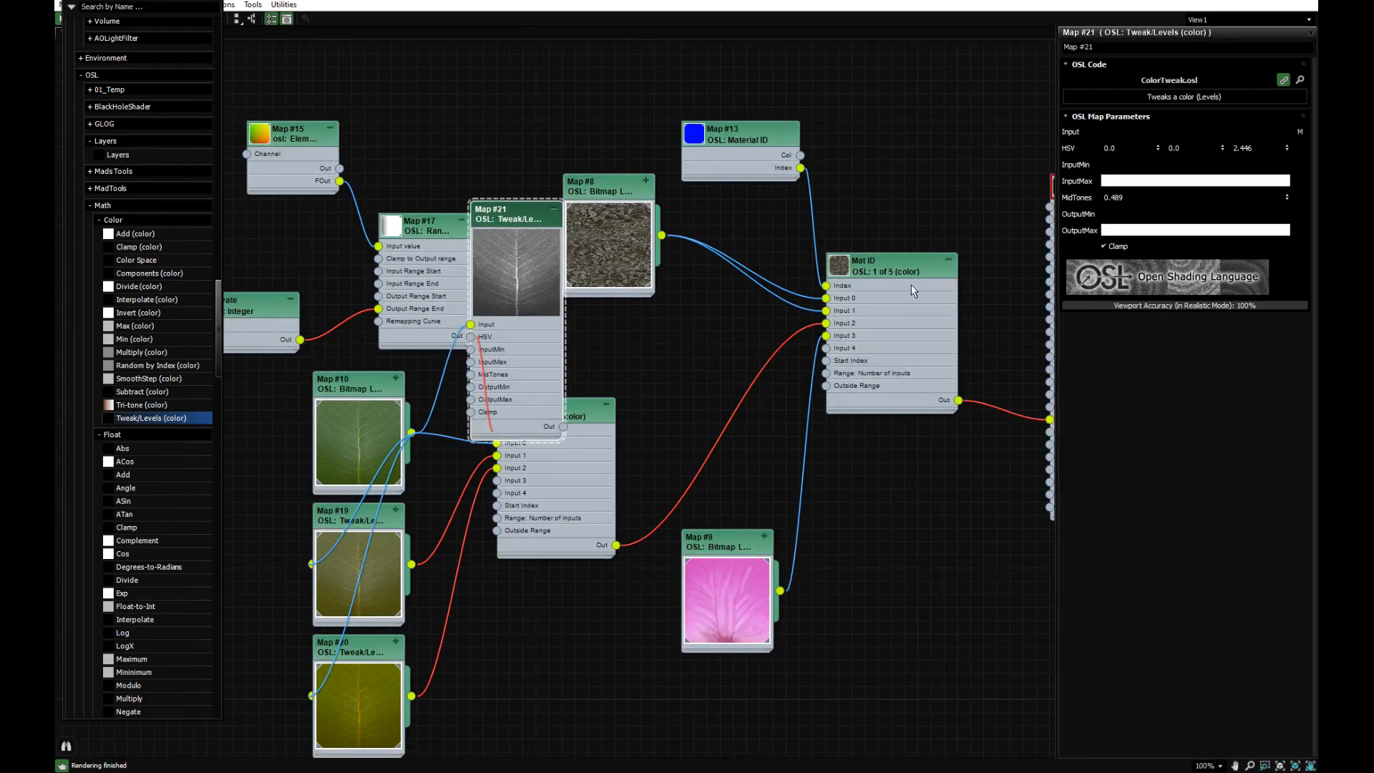
pyautogui.scroll(-5, 758, 386)
pyautogui.moveTo(954, 282); pyautogui.dragTo(1044, 44)
pyautogui.scroll(-2, 634, 501)
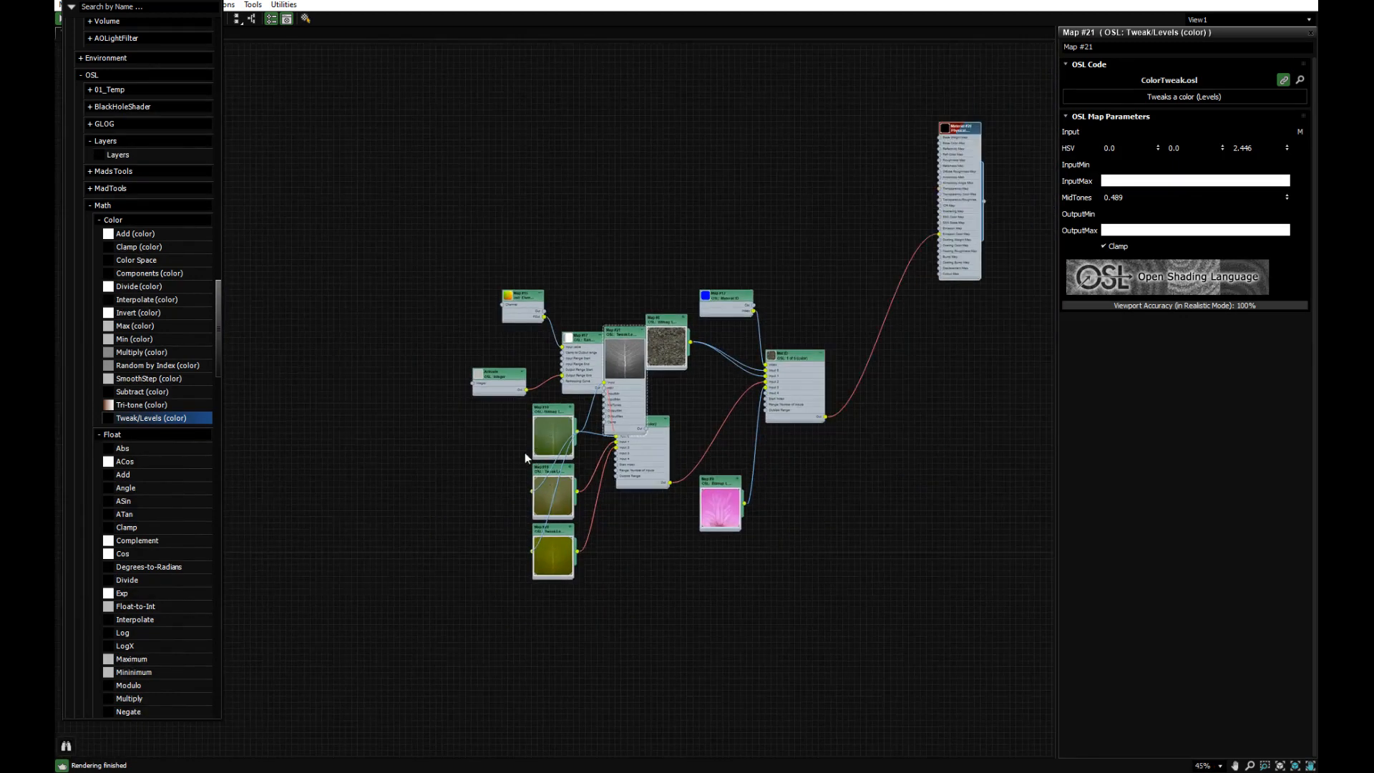
pyautogui.moveTo(511, 586); pyautogui.dragTo(376, 461)
pyautogui.moveTo(627, 464); pyautogui.dragTo(549, 530)
pyautogui.moveTo(628, 335); pyautogui.dragTo(498, 78)
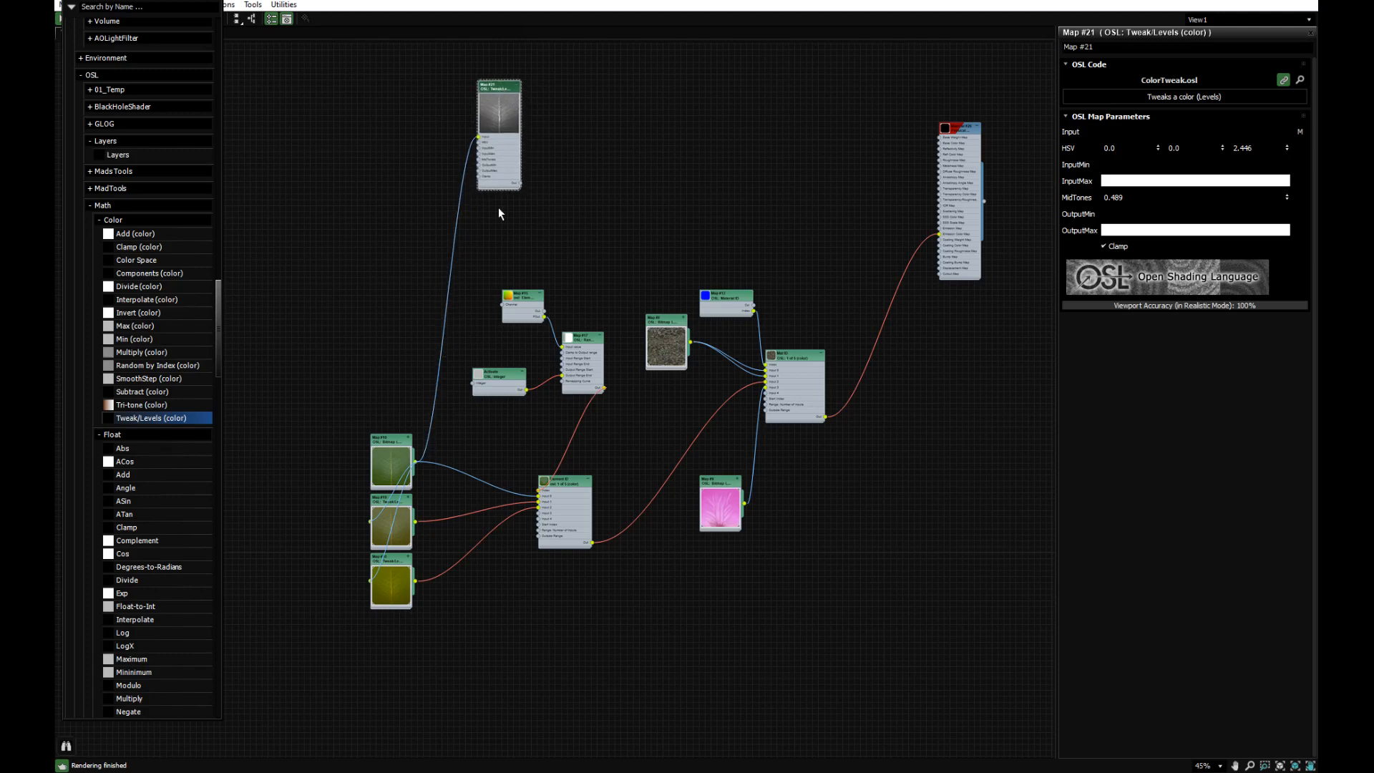
# Collapse the grayscale Tweak/Levels node, place it below the leaf maps, and move the Physical material below the Mat ID switcher
pyautogui.click(518, 87)
pyautogui.moveTo(498, 103); pyautogui.dragTo(470, 700)
pyautogui.scroll(-1, 491, 582)
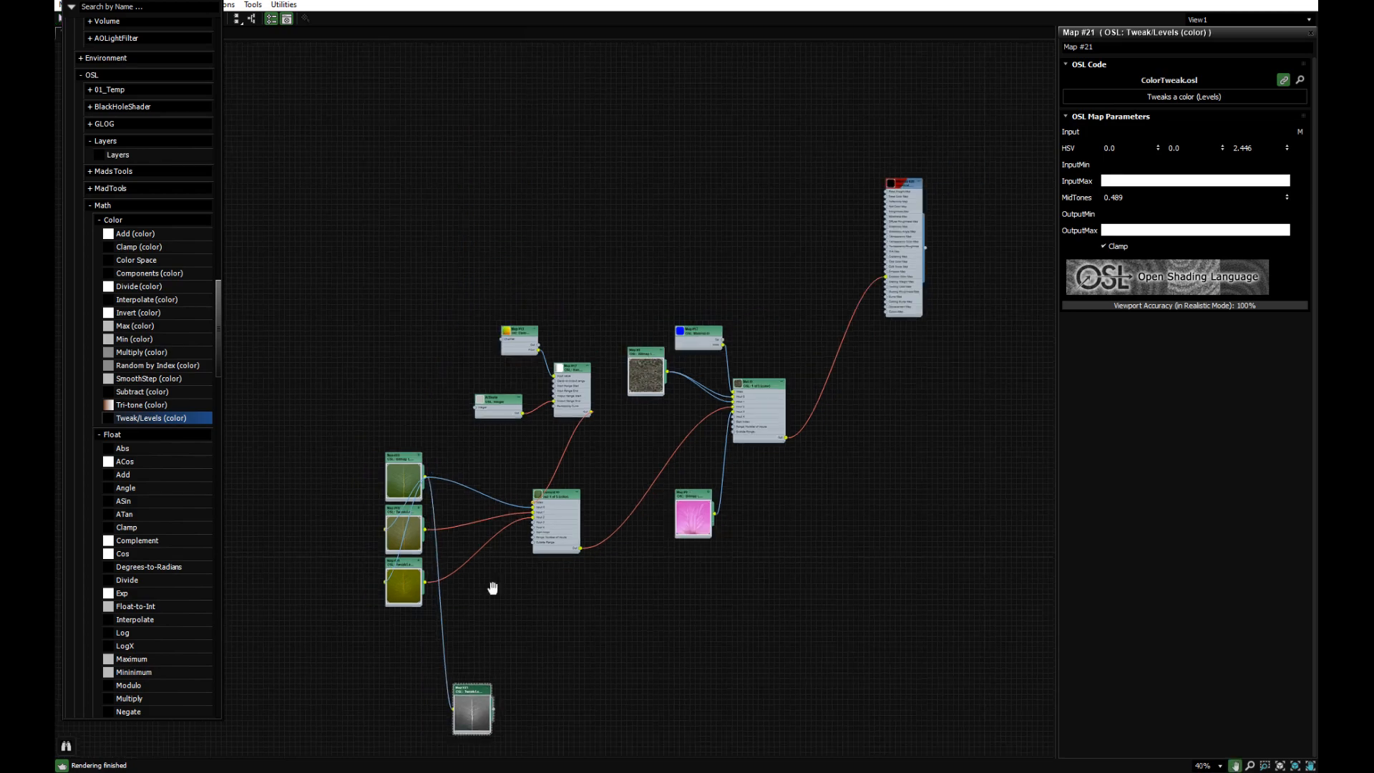
pyautogui.moveTo(491, 583); pyautogui.dragTo(546, 222, button='middle')
pyautogui.moveTo(528, 309); pyautogui.dragTo(551, 356)
pyautogui.moveTo(620, 206); pyautogui.dragTo(472, 489, button='middle')
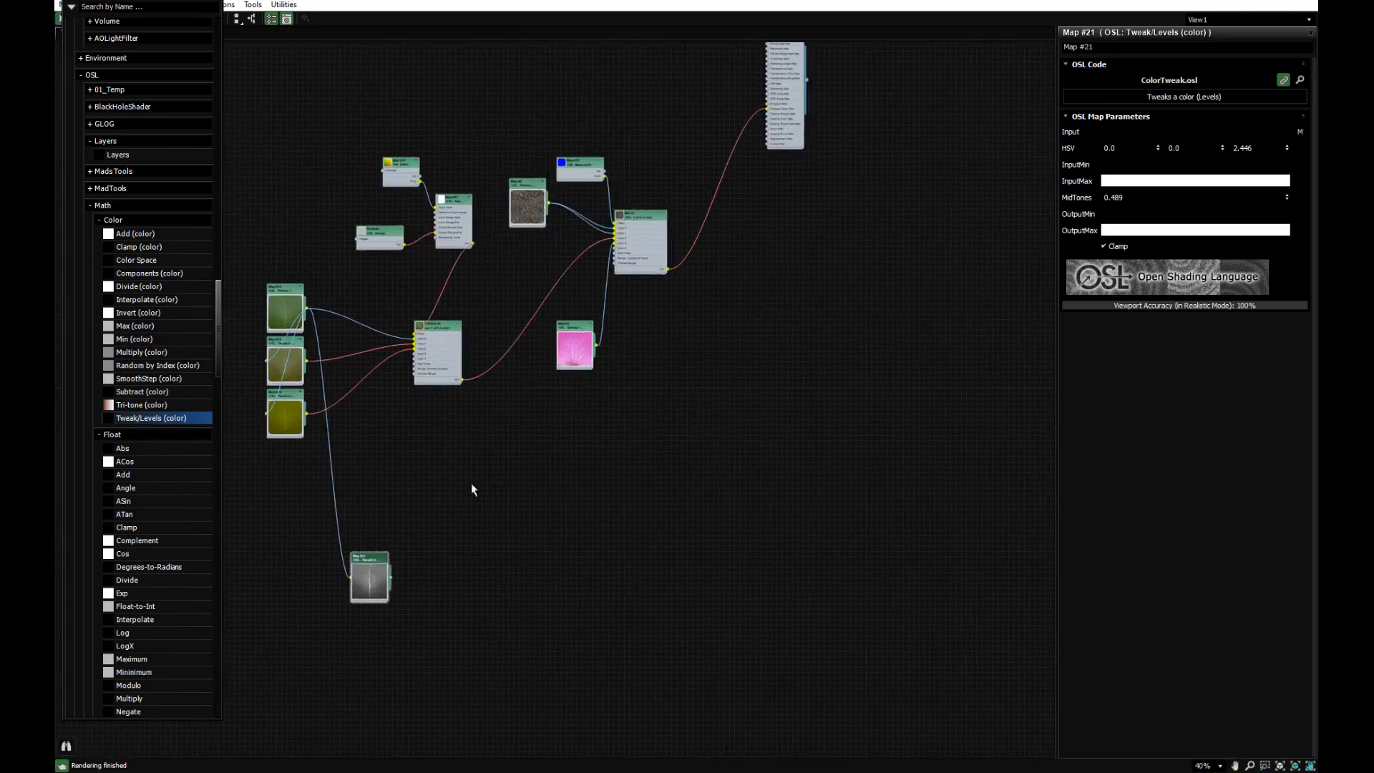
pyautogui.moveTo(783, 125); pyautogui.dragTo(752, 487)
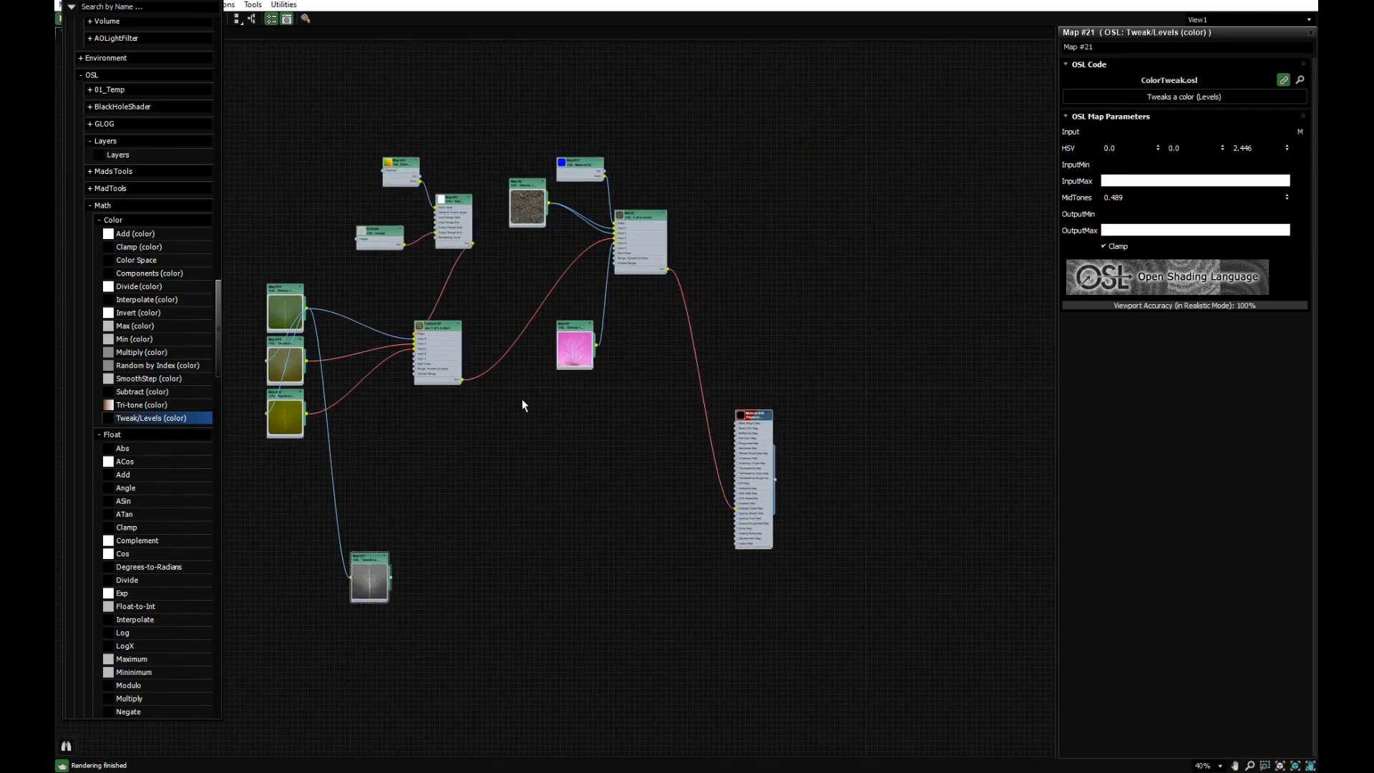
pyautogui.moveTo(794, 440); pyautogui.dragTo(957, 432, button='middle')
pyautogui.scroll(6, 546, 501)
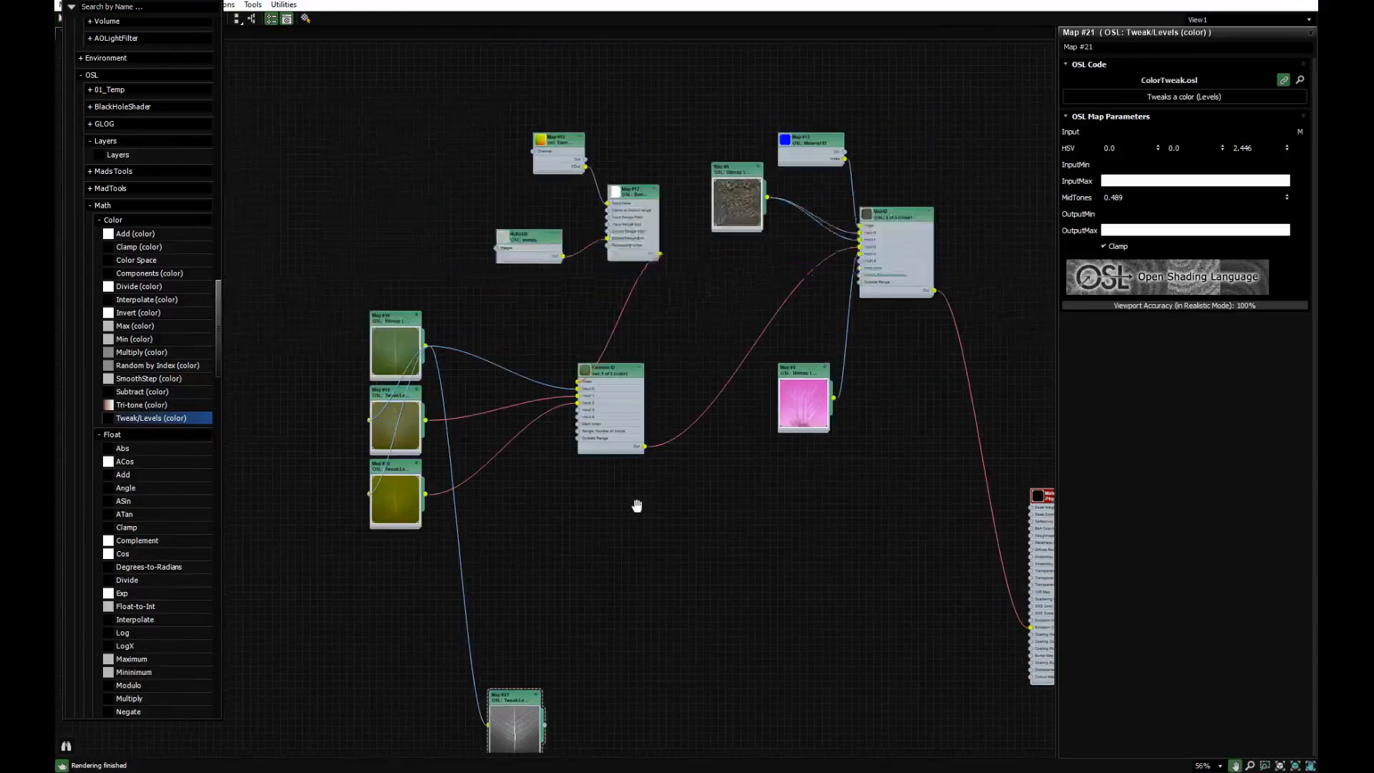
pyautogui.scroll(-5, 613, 332)
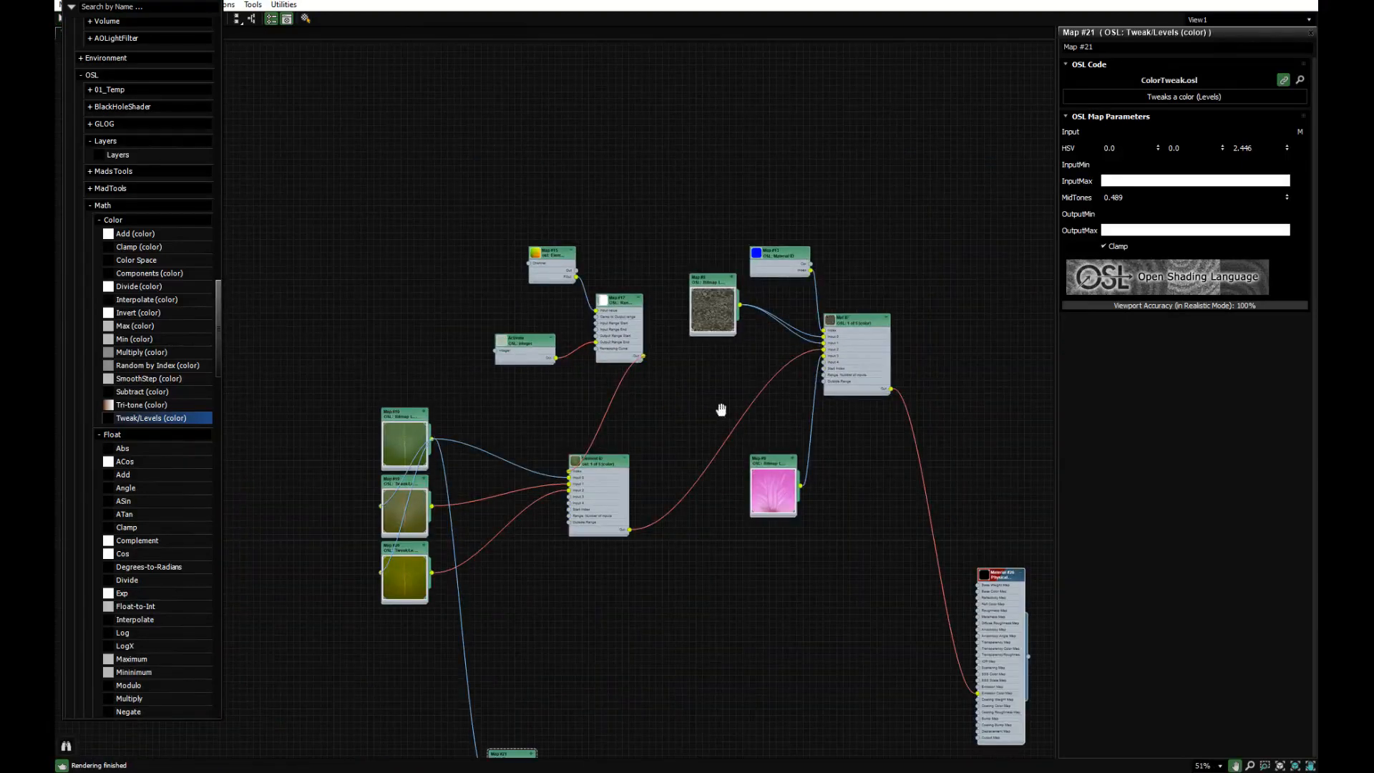
pyautogui.moveTo(721, 405); pyautogui.dragTo(683, 298, button='middle')
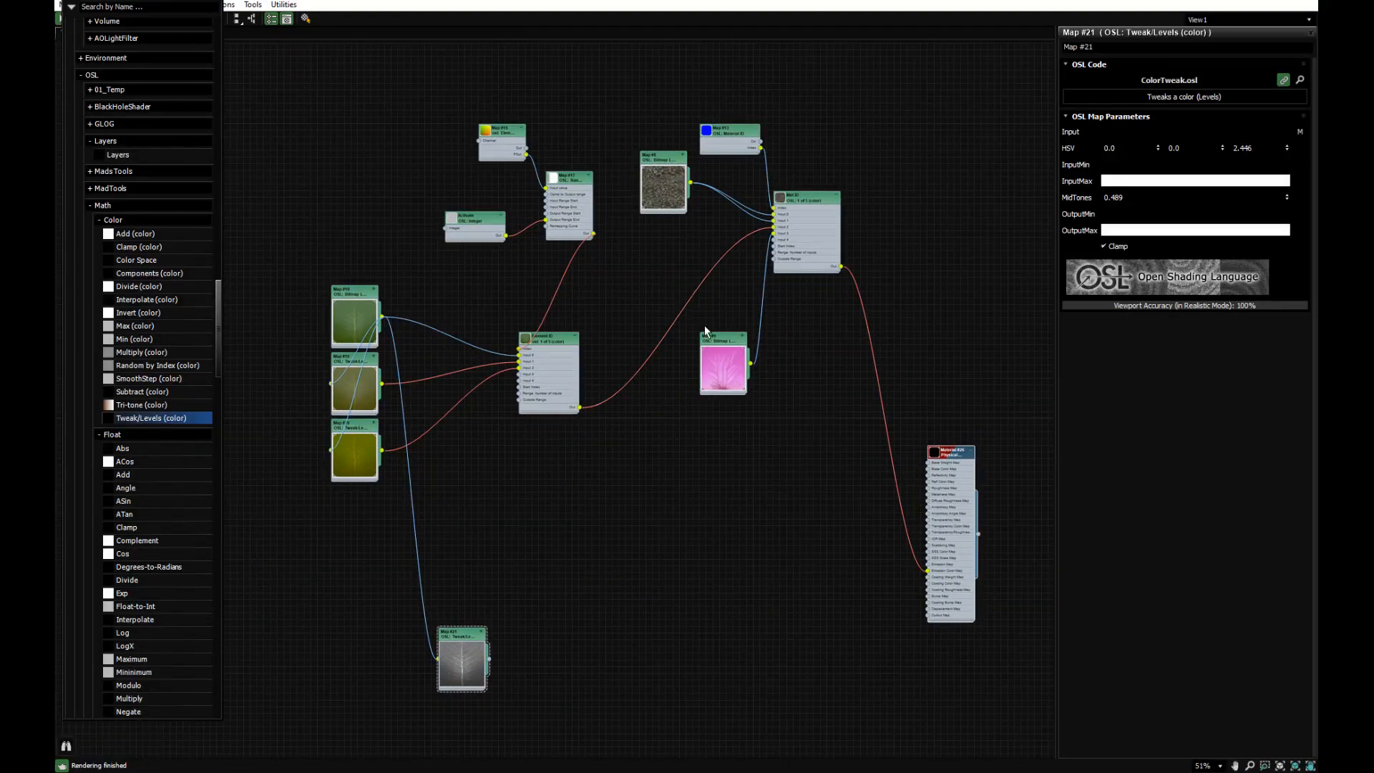